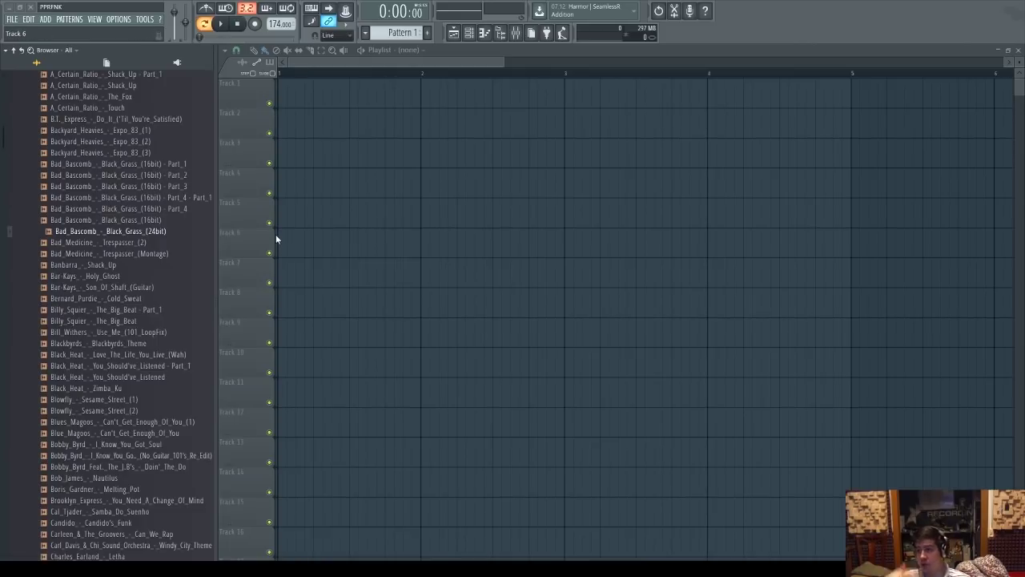
Audition the drum break samples in the browser from Bad_Medicine_-_Trespasser_(2) down to Bobby_Byrd_-_I_Know_You_Got_Soul.
{"action": "left_click", "coordinate": [81, 244]}
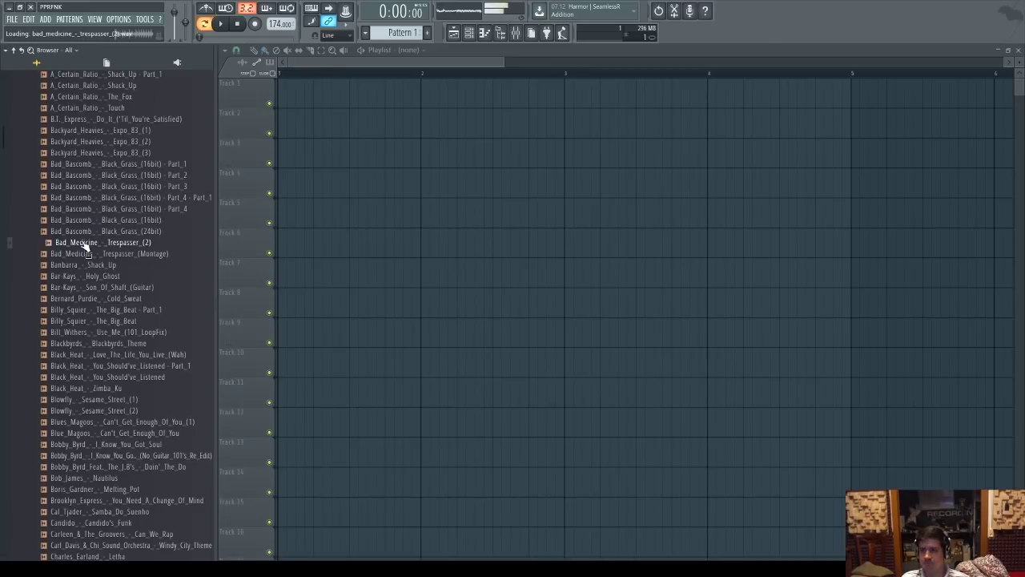
{"action": "key", "text": "Down"}
{"action": "key", "text": "Down"}
{"action": "key", "text": "Down"}
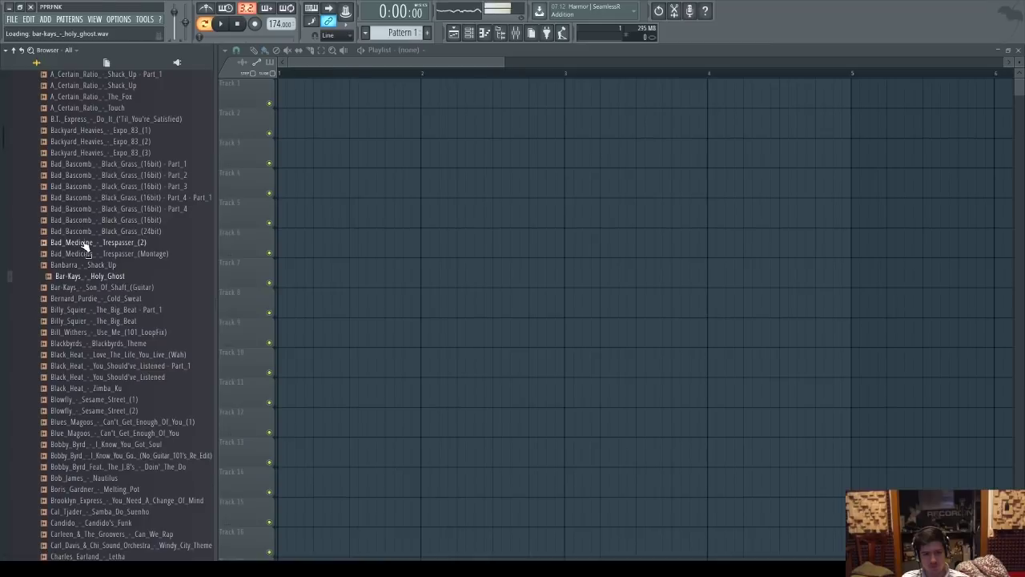
{"action": "key", "text": "Down"}
{"action": "key", "text": "Down"}
{"action": "key", "text": "Down"}
{"action": "key", "text": "Down"}
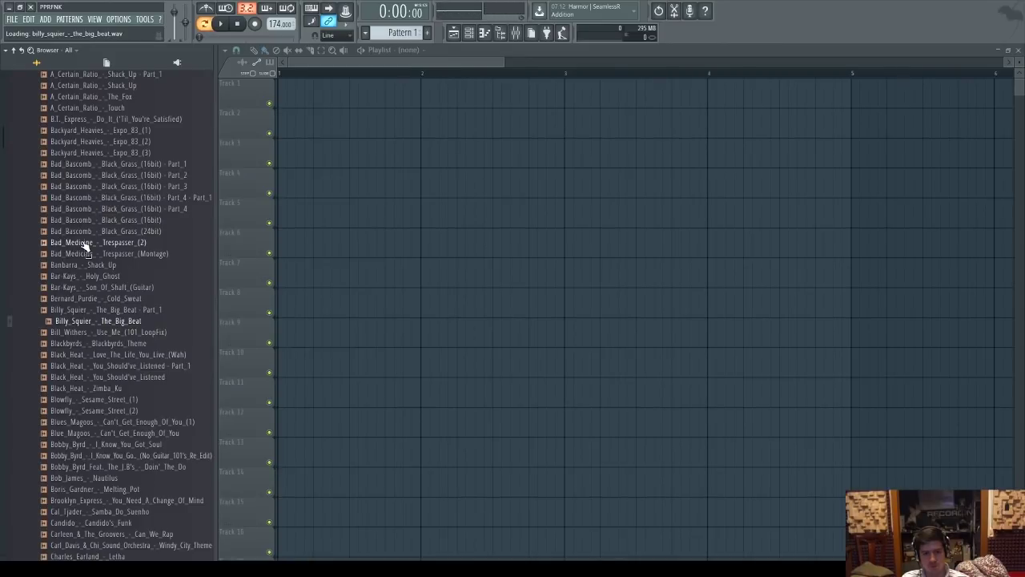
{"action": "key", "text": "Down"}
{"action": "key", "text": "Up"}
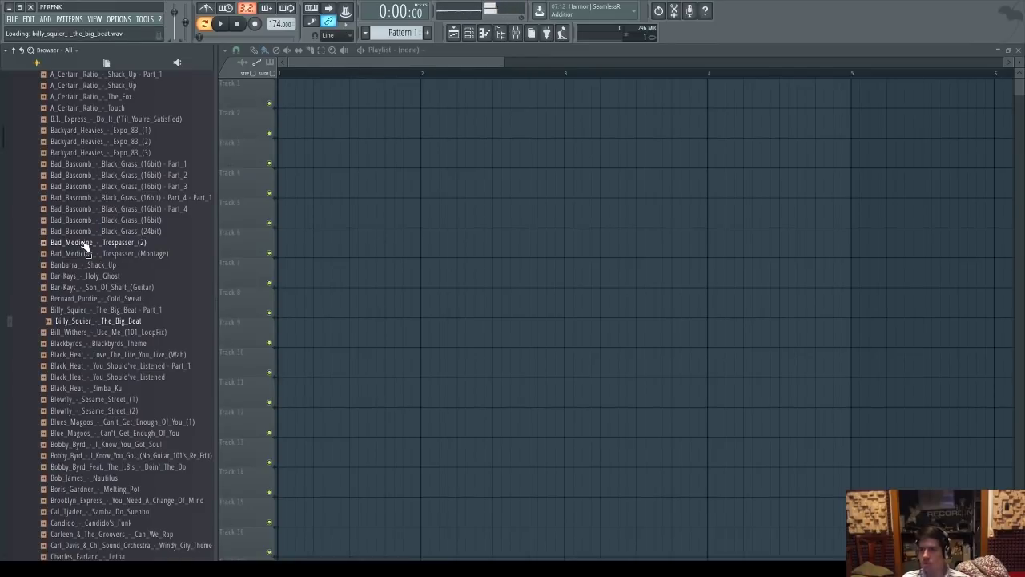
{"action": "key", "text": "Down"}
{"action": "key", "text": "Down"}
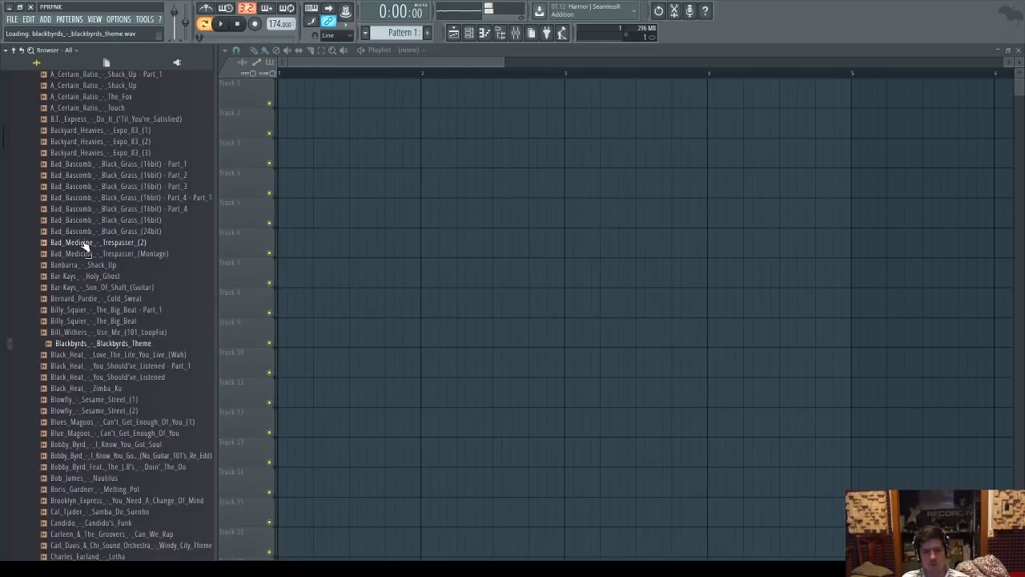
{"action": "key", "text": "Down"}
{"action": "key", "text": "Down"}
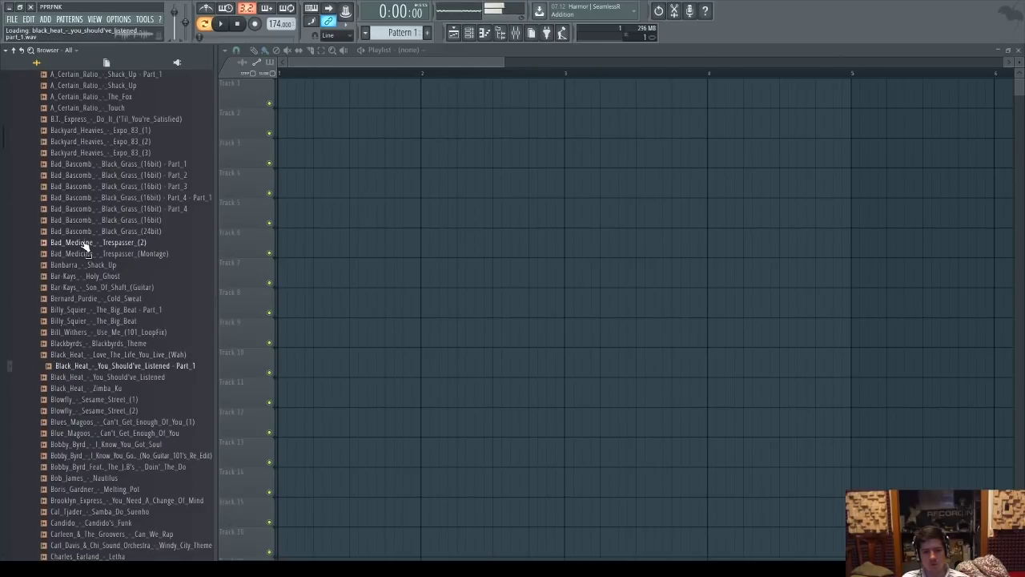
{"action": "key", "text": "Down"}
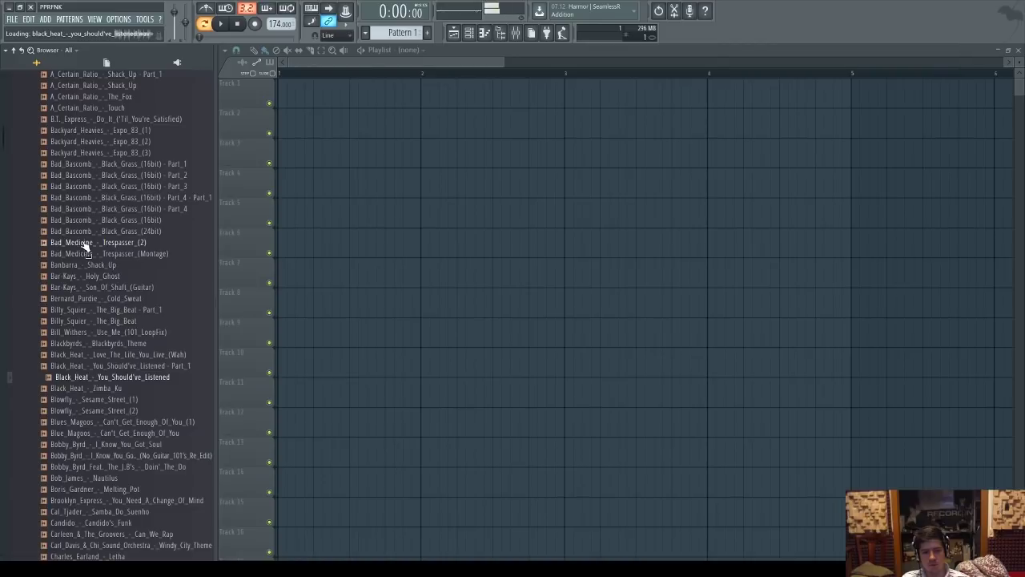
{"action": "key", "text": "Down"}
{"action": "key", "text": "Down"}
{"action": "key", "text": "Down"}
{"action": "key", "text": "Down"}
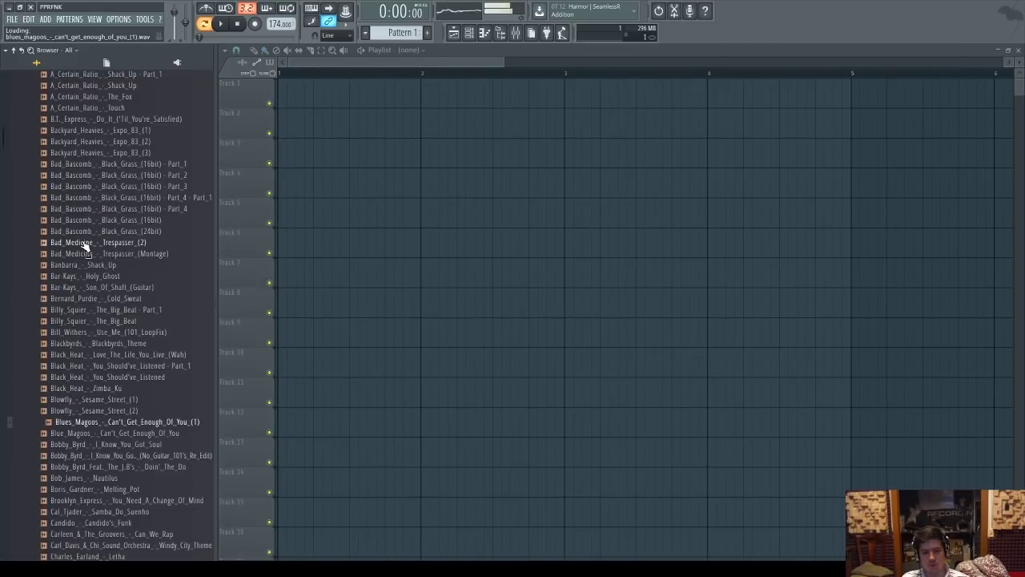
{"action": "key", "text": "Down"}
{"action": "key", "text": "Down"}
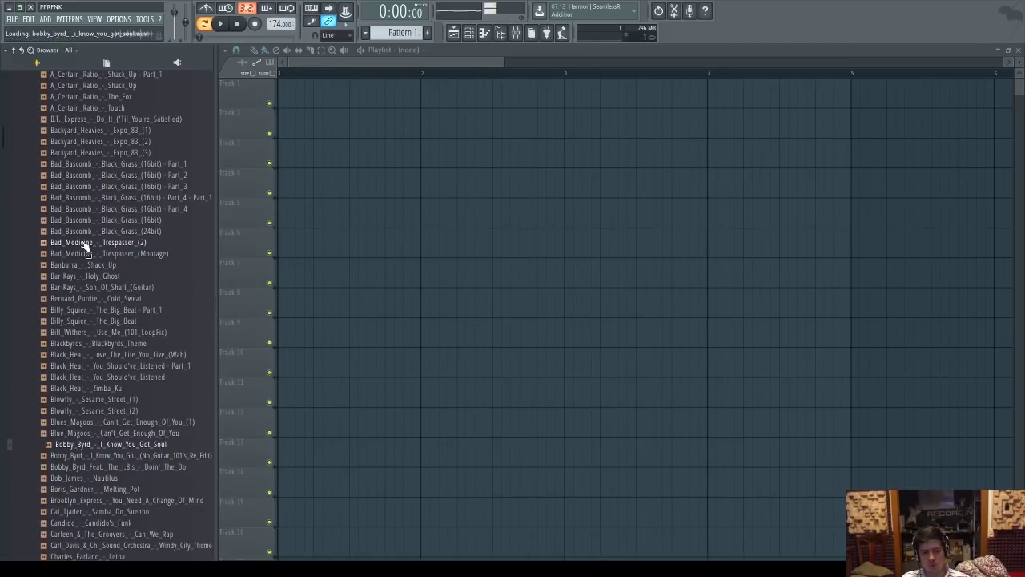
Audition the breaks further down the browser, from Cross_Bronx_Expressway to Detroit_Emralds_-_You're_Getting_A_Little_Too_Smart.
{"action": "scroll", "coordinate": [78, 253], "scroll_direction": "down", "scroll_amount": 12}
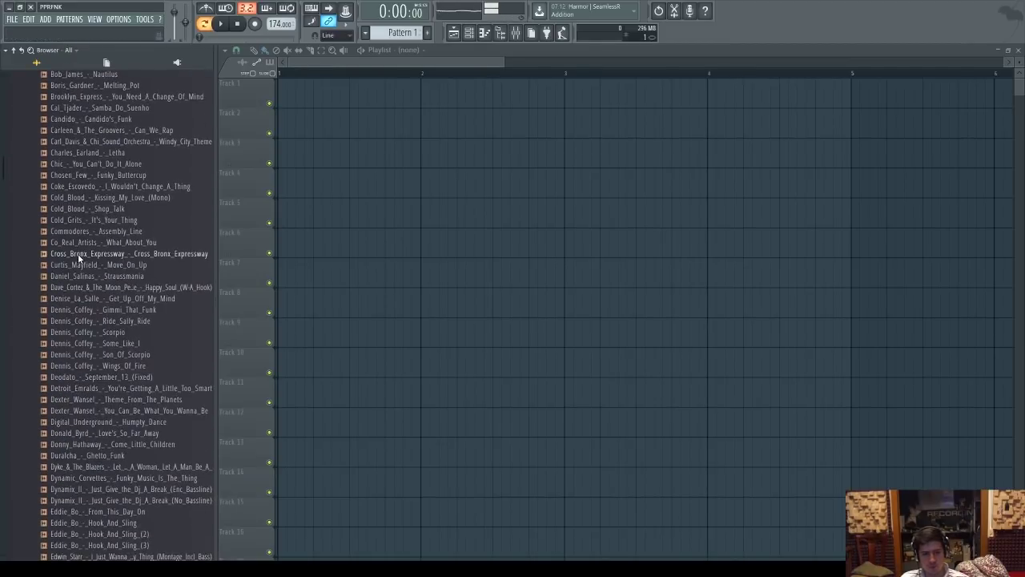
{"action": "left_click", "coordinate": [78, 254]}
{"action": "left_click", "coordinate": [79, 265]}
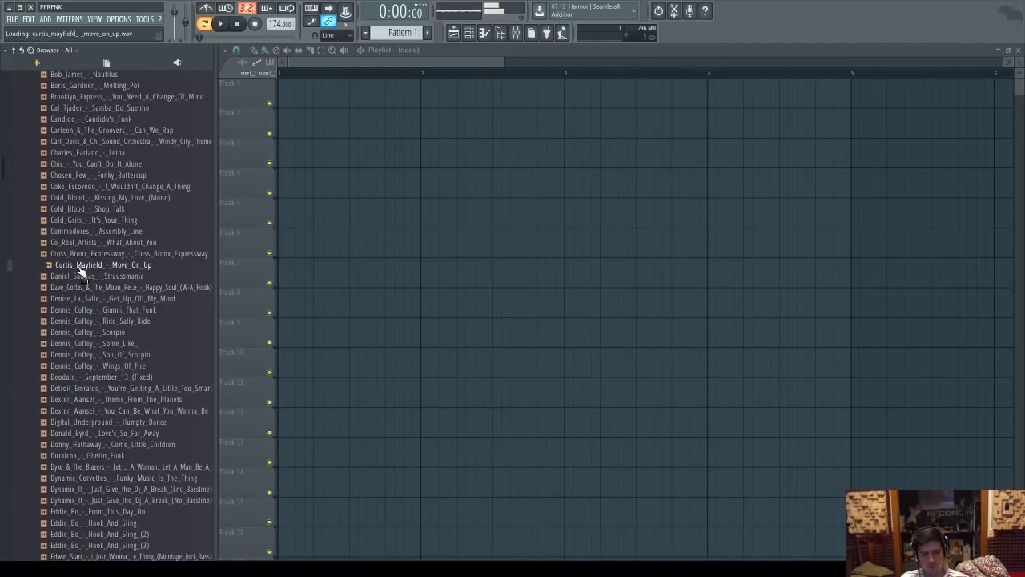
{"action": "key", "text": "Down"}
{"action": "key", "text": "Down"}
{"action": "key", "text": "Down"}
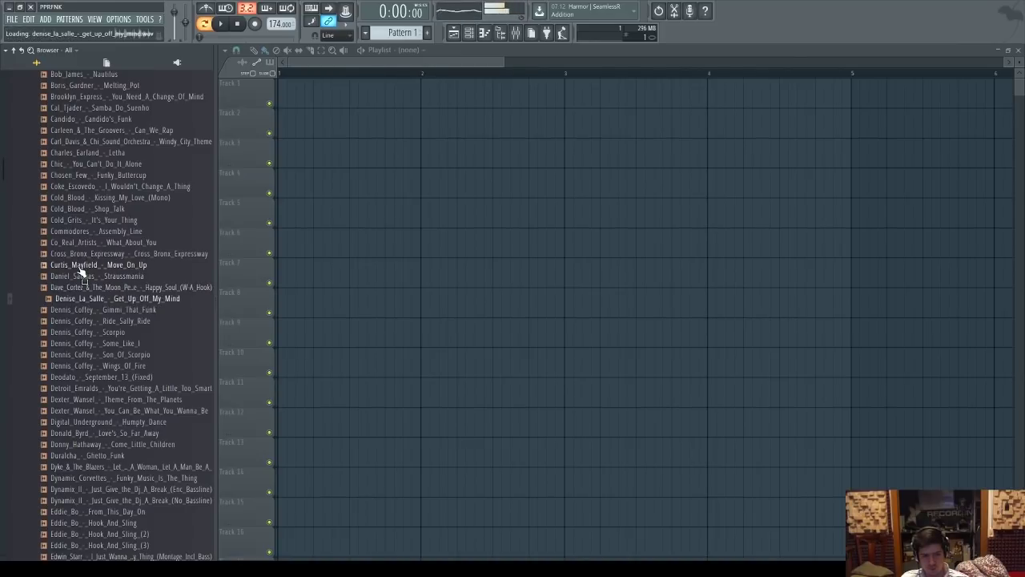
{"action": "key", "text": "Down"}
{"action": "key", "text": "Down"}
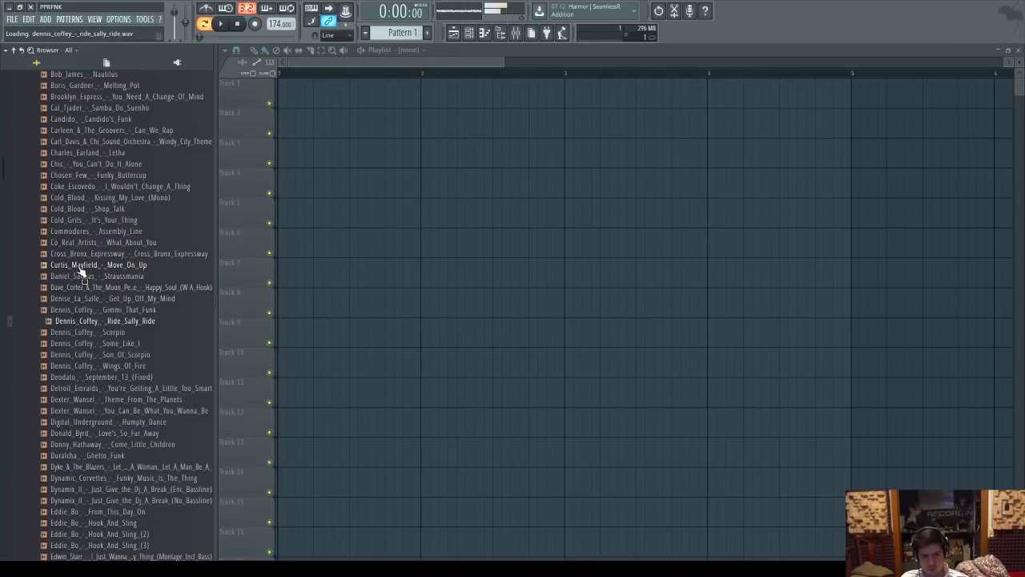
{"action": "key", "text": "Down"}
{"action": "key", "text": "Down"}
{"action": "key", "text": "Down"}
{"action": "key", "text": "Down"}
{"action": "key", "text": "Down"}
{"action": "key", "text": "Down"}
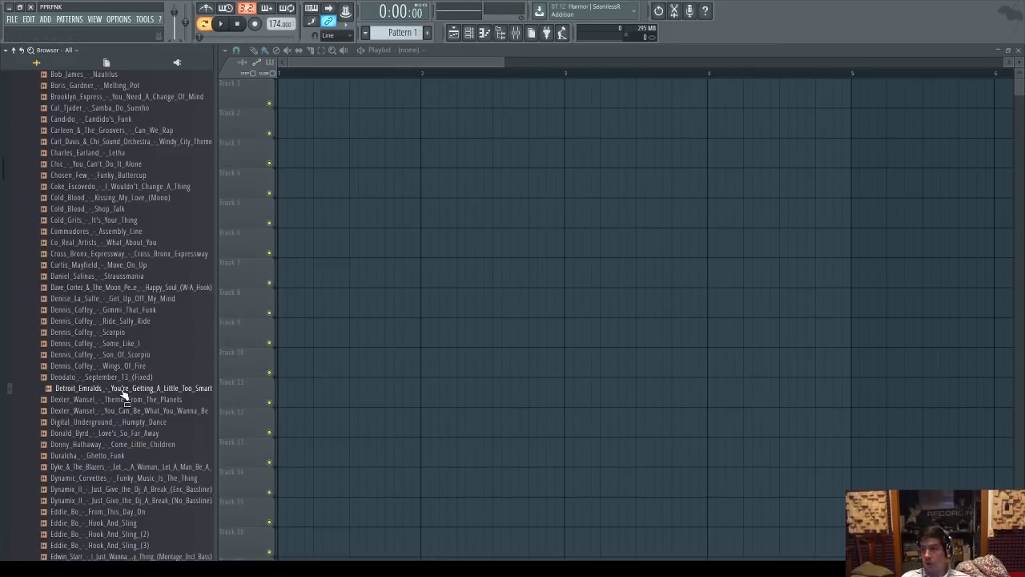
Place the Detroit_Emralds_-_You're_Getting_A_Little_Too_Smart sample at the start of Track 1 and play the playlist in song mode.
{"action": "left_click_drag", "start_coordinate": [122, 391], "coordinate": [334, 118]}
{"action": "scroll", "coordinate": [393, 138], "scroll_direction": "down", "scroll_amount": 3}
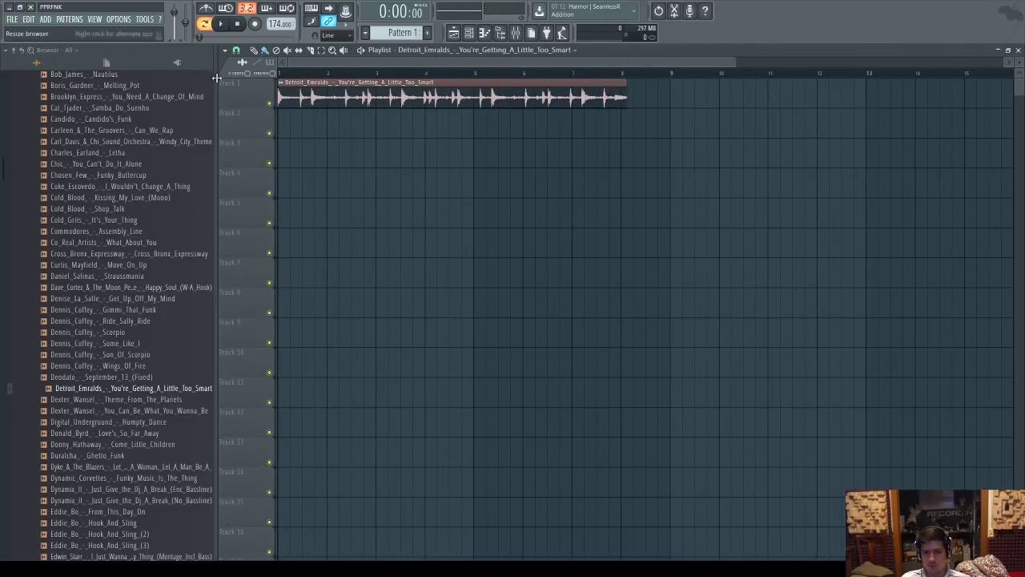
{"action": "key", "text": "space"}
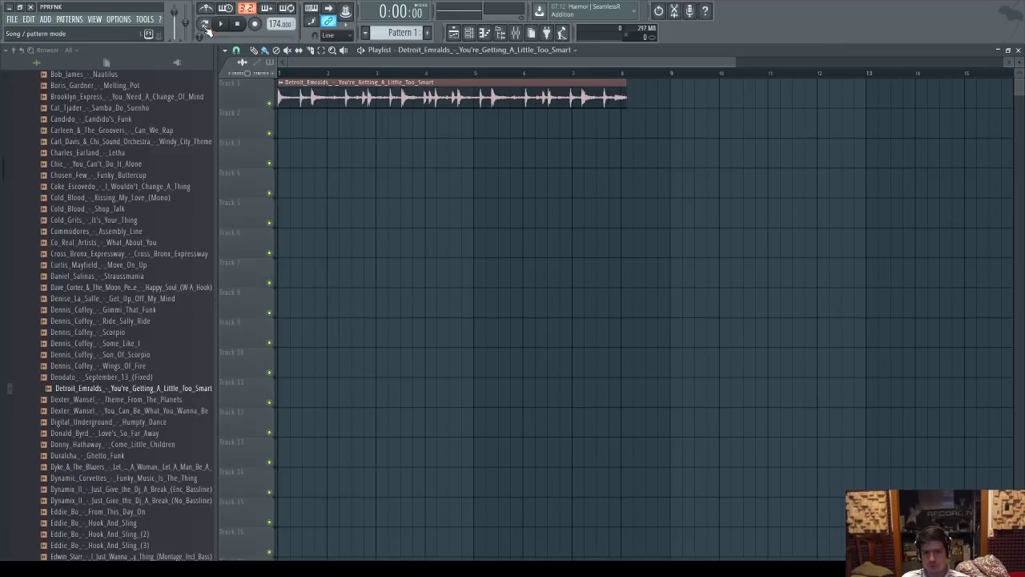
{"action": "key", "text": "space"}
Time-stretch the break clip on Track 1 to four bars, ending at bar 5, and check it by playing.
{"action": "left_click_drag", "start_coordinate": [624, 98], "coordinate": [541, 105]}
{"action": "key", "text": "space"}
{"action": "key", "text": "space"}
{"action": "left_click_drag", "start_coordinate": [541, 106], "coordinate": [471, 115]}
{"action": "key", "text": "space"}
{"action": "key", "text": "space"}
Cut the break clip just before bar 3 and delete the part after the cut.
{"action": "scroll", "coordinate": [232, 121], "scroll_direction": "up", "scroll_amount": 4}
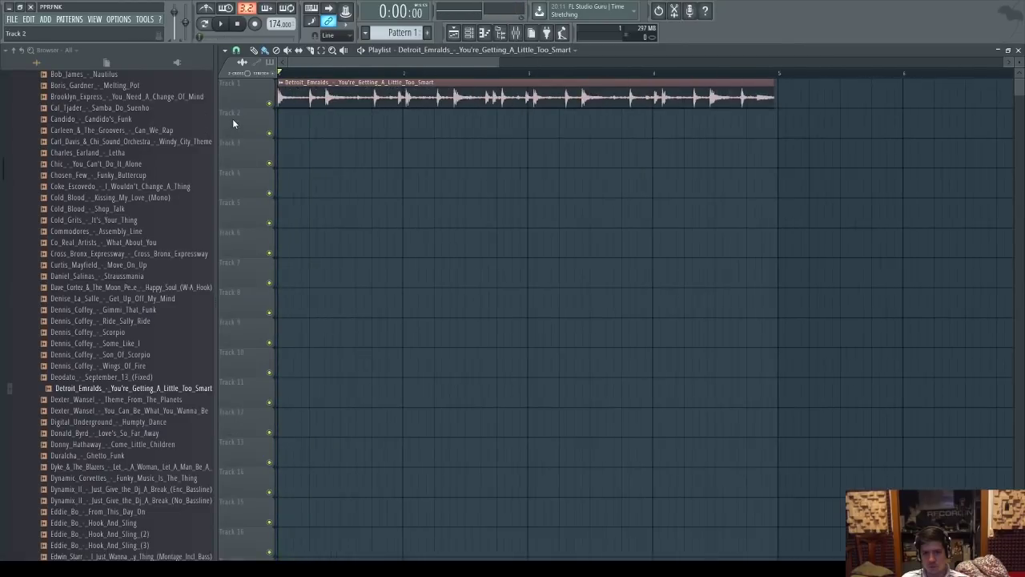
{"action": "left_click_drag", "start_coordinate": [674, 114], "coordinate": [664, 98]}
{"action": "key", "text": "b"}
{"action": "right_click", "coordinate": [679, 99]}
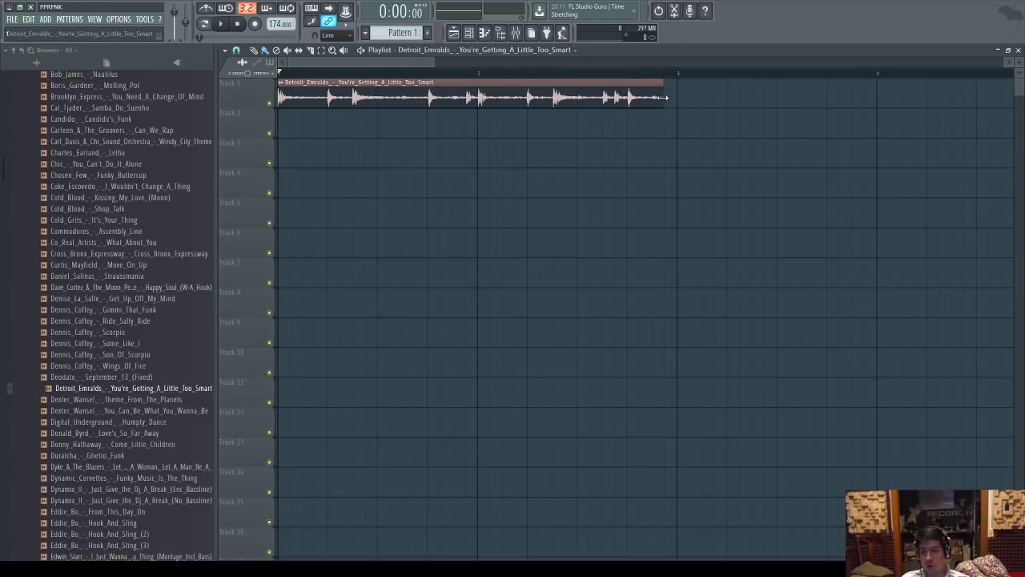
Slice the break at the two closely spaced hits around bar 2 and delete the sliver just before bar 2.
{"action": "key", "text": "space"}
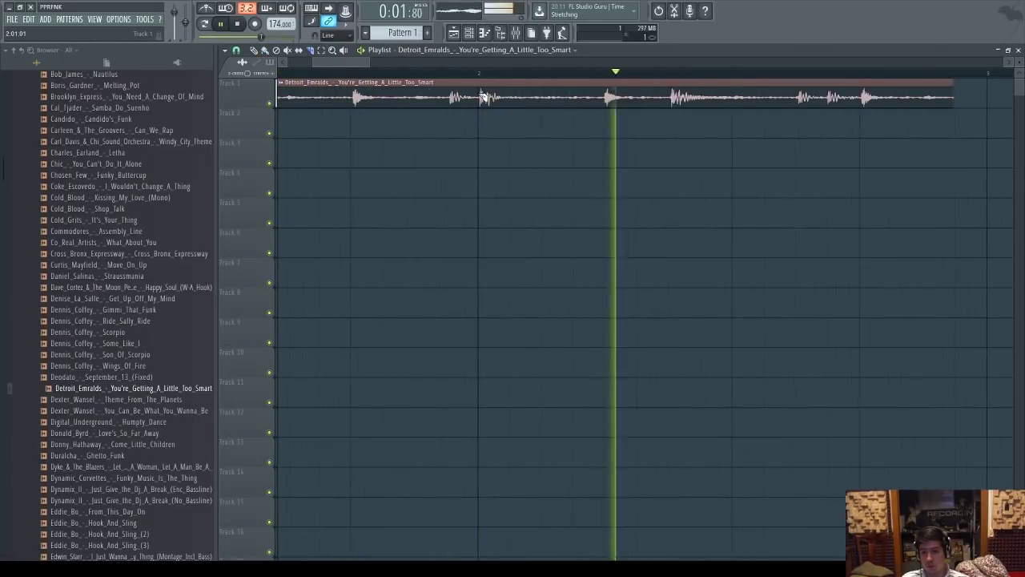
{"action": "scroll", "coordinate": [483, 97], "scroll_direction": "up", "scroll_amount": 2}
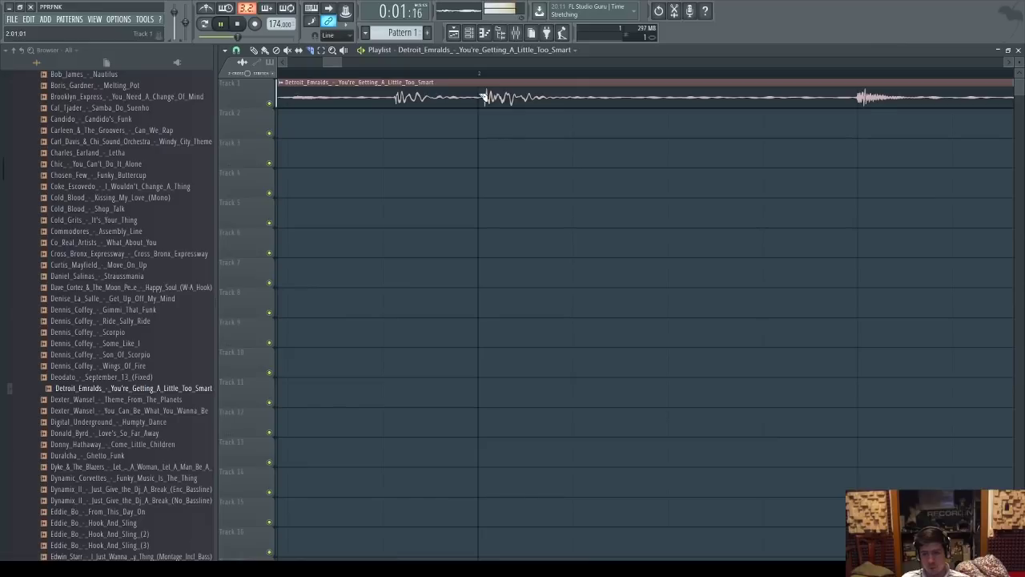
{"action": "key", "text": "space"}
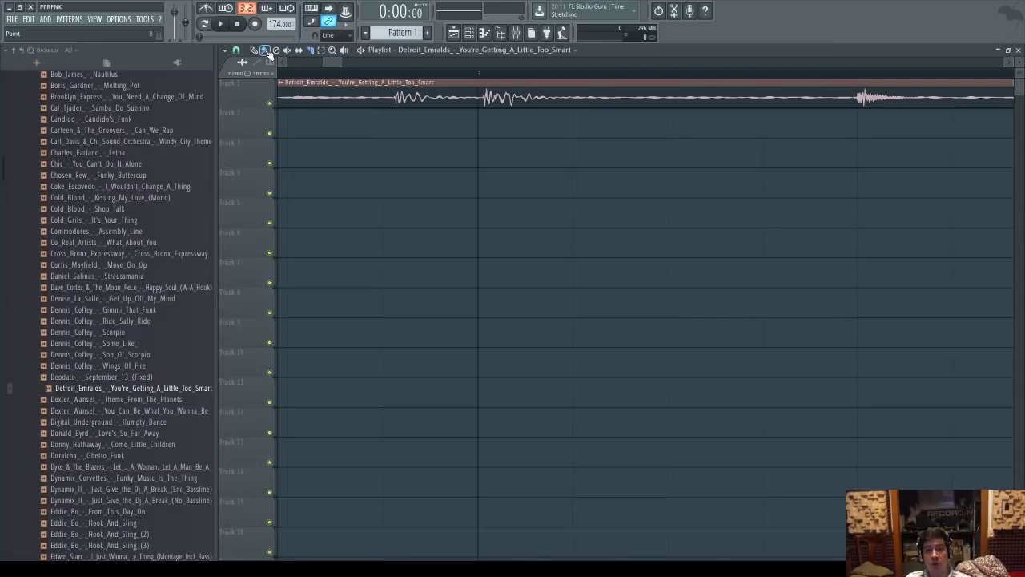
{"action": "left_click", "coordinate": [312, 51]}
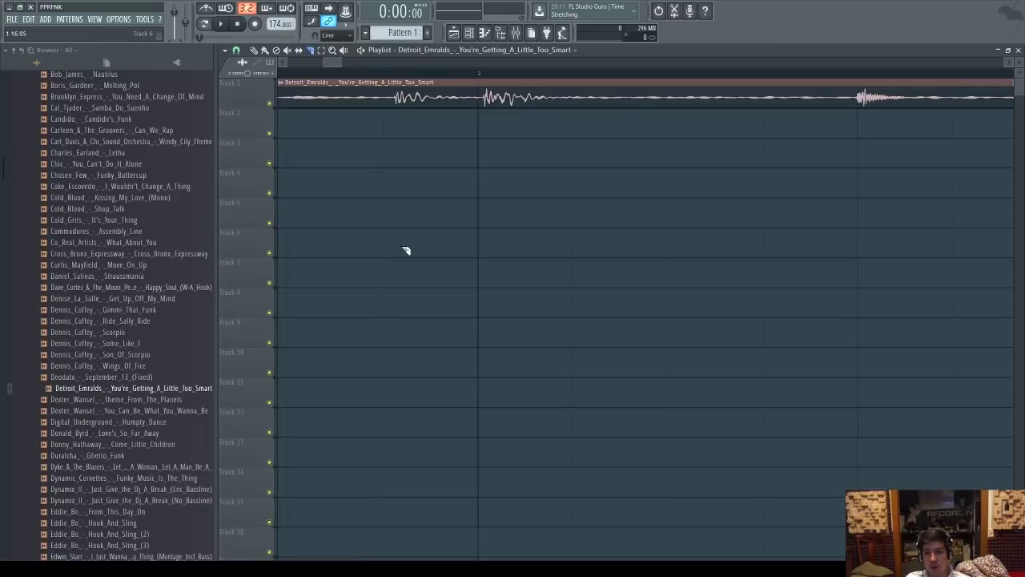
{"action": "left_click", "coordinate": [485, 96]}
{"action": "left_click_drag", "start_coordinate": [384, 91], "coordinate": [385, 114]}
{"action": "mouse_move", "coordinate": [437, 95]}
{"action": "left_mouse_down"}
{"action": "mouse_move", "coordinate": [427, 94]}
{"action": "mouse_move", "coordinate": [467, 112]}
{"action": "left_mouse_up"}
{"action": "key", "text": "b"}
{"action": "right_click", "coordinate": [474, 98]}
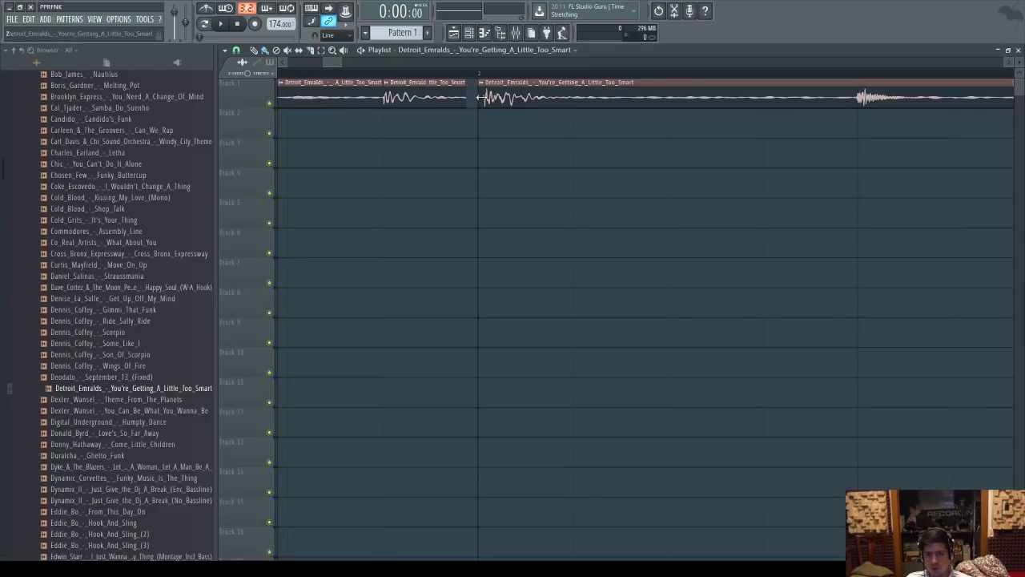
Slice the clip at the first snare after bar 2 and slip the audio so the hits start exactly on their slices.
{"action": "left_click_drag", "start_coordinate": [862, 95], "coordinate": [861, 104]}
{"action": "key", "text": "s"}
{"action": "left_click_drag", "start_coordinate": [765, 97], "coordinate": [763, 97]}
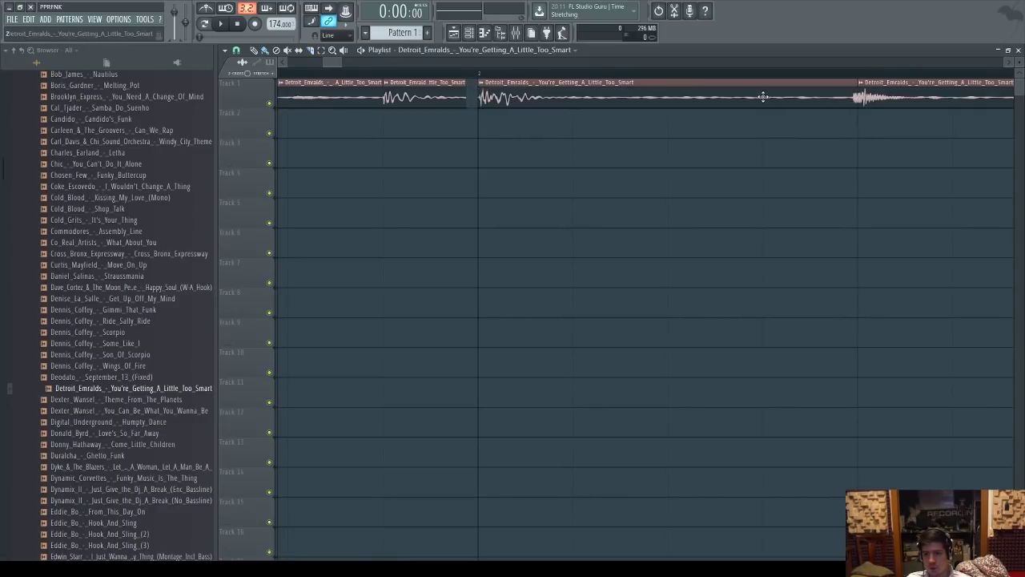
{"action": "scroll", "coordinate": [854, 97], "scroll_direction": "up", "scroll_amount": 3}
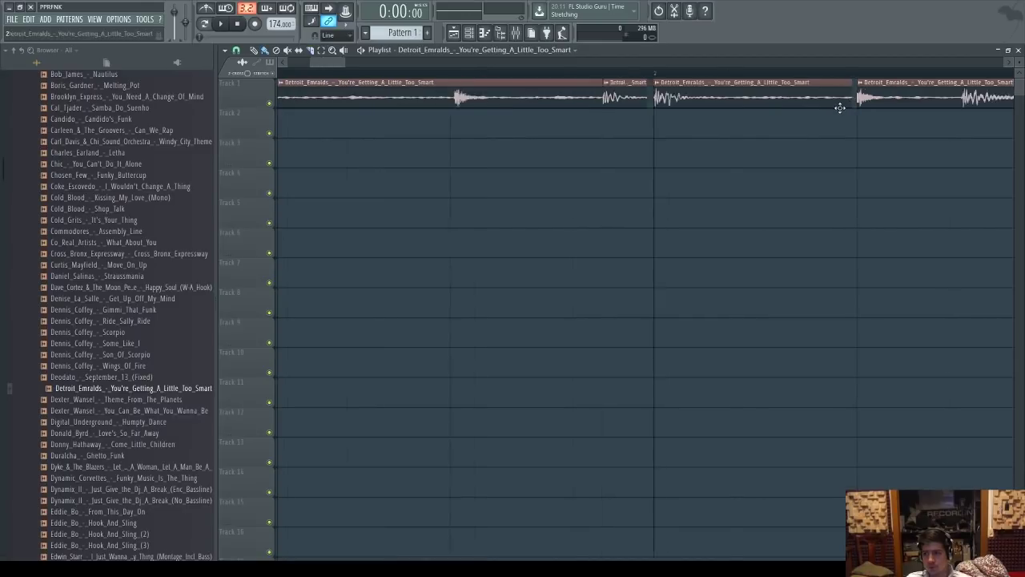
Slice the clip at the kick following that snare, slip its audio into line, and delete the leftover sliver before it.
{"action": "scroll", "coordinate": [887, 116], "scroll_direction": "up", "scroll_amount": 2}
{"action": "left_click", "coordinate": [851, 93]}
{"action": "left_click_drag", "start_coordinate": [860, 88], "coordinate": [885, 97]}
{"action": "right_click", "coordinate": [849, 93]}
{"action": "scroll", "coordinate": [853, 117], "scroll_direction": "down", "scroll_amount": 3}
{"action": "scroll", "coordinate": [941, 117], "scroll_direction": "up", "scroll_amount": 3}
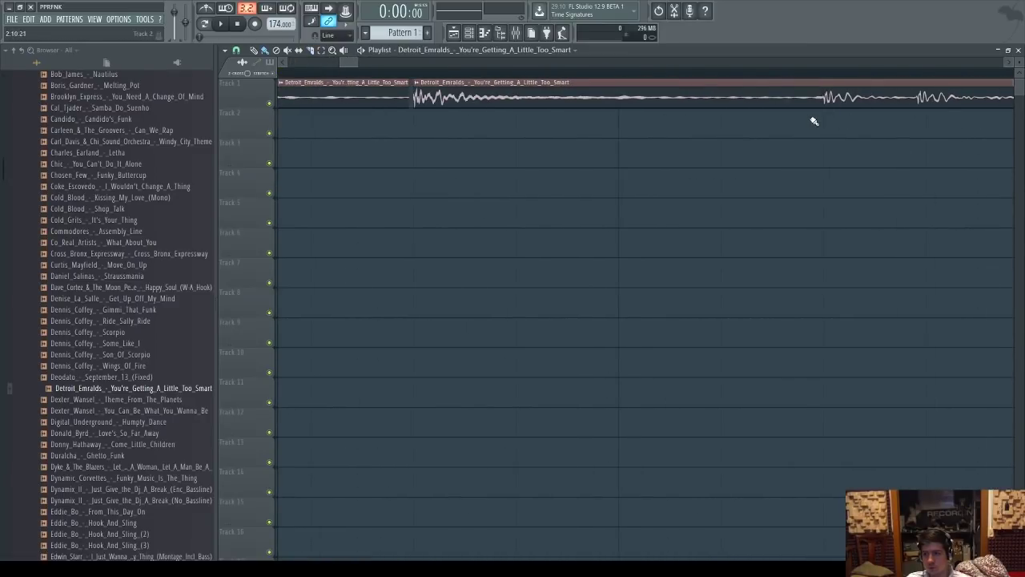
Slice the clip at the next two closely spaced kicks and move the second kick's clip slightly later onto the grid.
{"action": "left_click", "coordinate": [825, 88]}
{"action": "key", "text": "ctrl+z"}
{"action": "left_click_drag", "start_coordinate": [824, 86], "coordinate": [826, 106]}
{"action": "left_click_drag", "start_coordinate": [922, 114], "coordinate": [566, 138]}
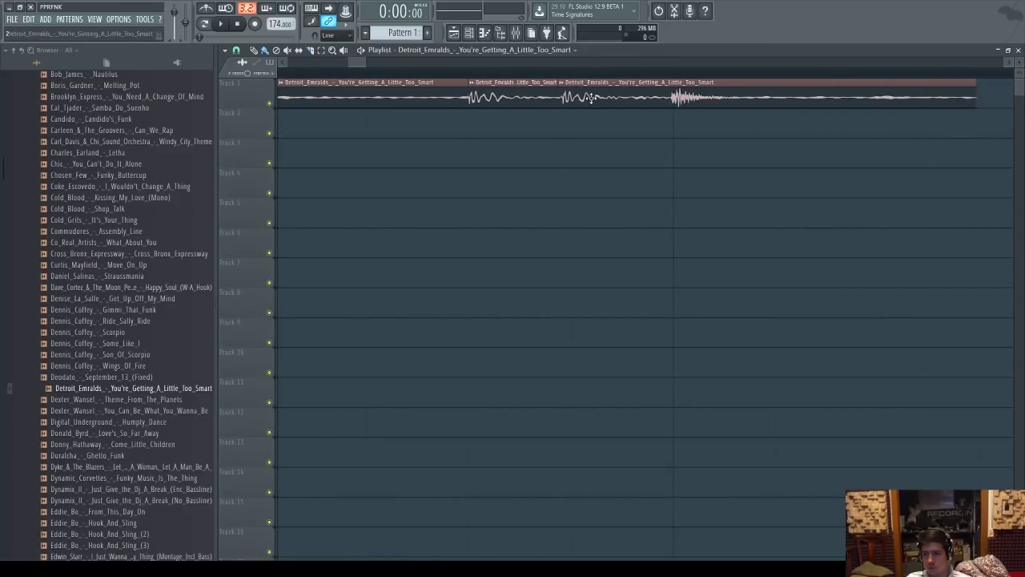
{"action": "left_click_drag", "start_coordinate": [590, 96], "coordinate": [600, 97]}
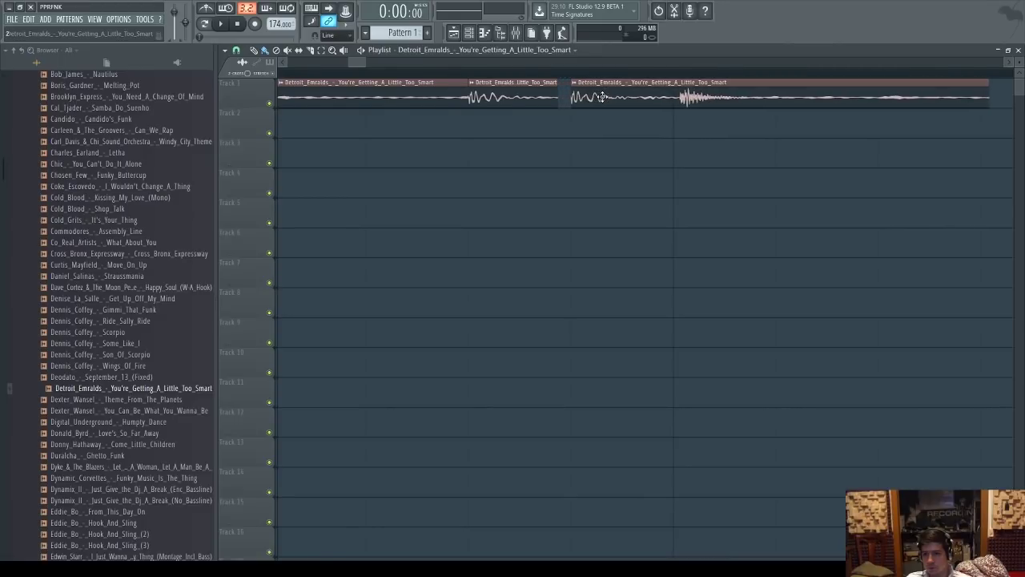
Slice the clip at the last snare on the gridline and slip its audio so the hit starts with the slice.
{"action": "left_click_drag", "start_coordinate": [678, 114], "coordinate": [680, 114]}
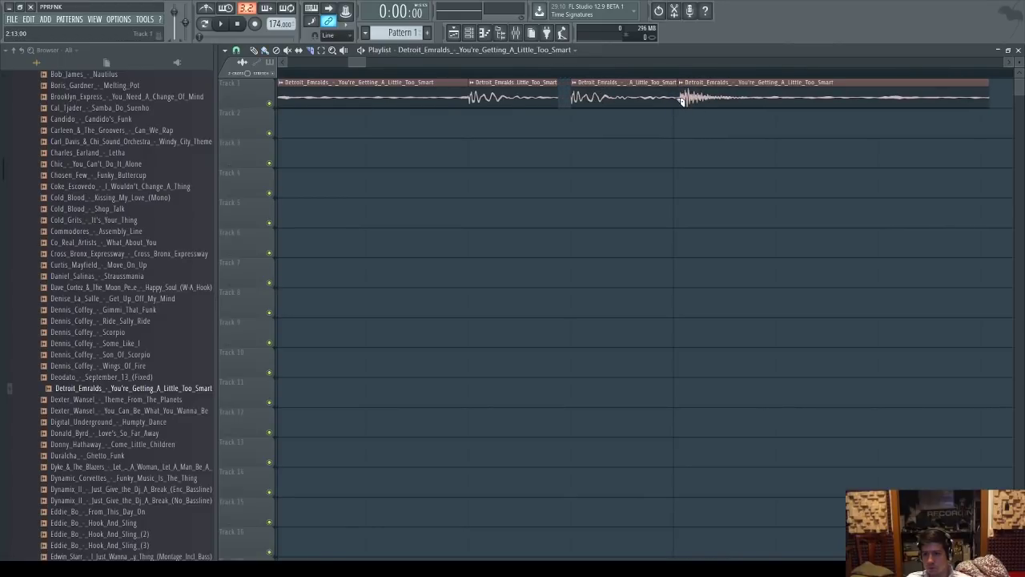
{"action": "key", "text": "ctrl+z"}
{"action": "left_click_drag", "start_coordinate": [677, 85], "coordinate": [695, 97]}
{"action": "key", "text": "s"}
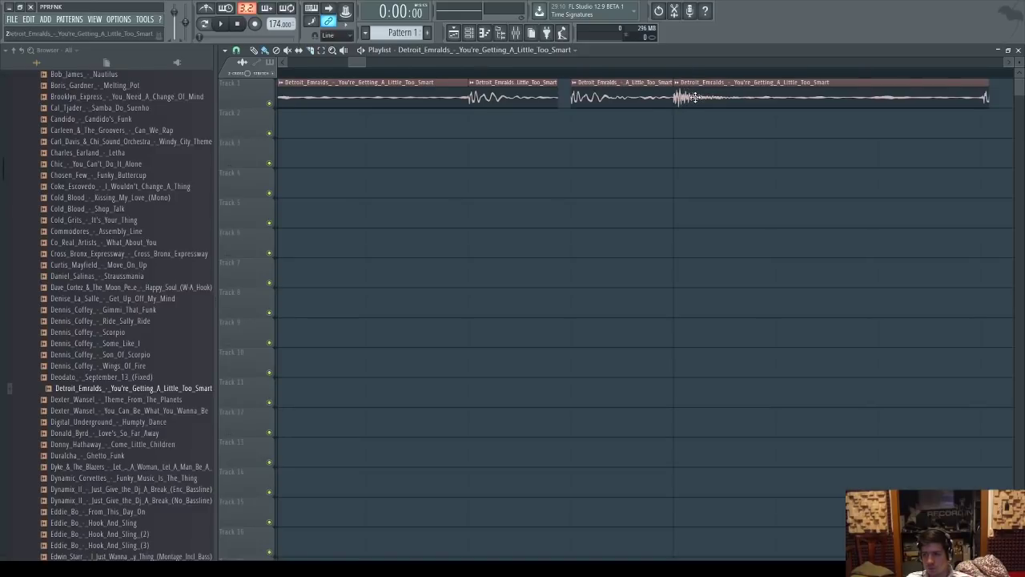
Cut off the tail of the last snare clip about half a beat before bar 3 and delete the remainder.
{"action": "left_click_drag", "start_coordinate": [880, 110], "coordinate": [880, 110]}
{"action": "key", "text": "b"}
{"action": "right_click", "coordinate": [890, 103]}
{"action": "scroll", "coordinate": [837, 137], "scroll_direction": "down", "scroll_amount": 6}
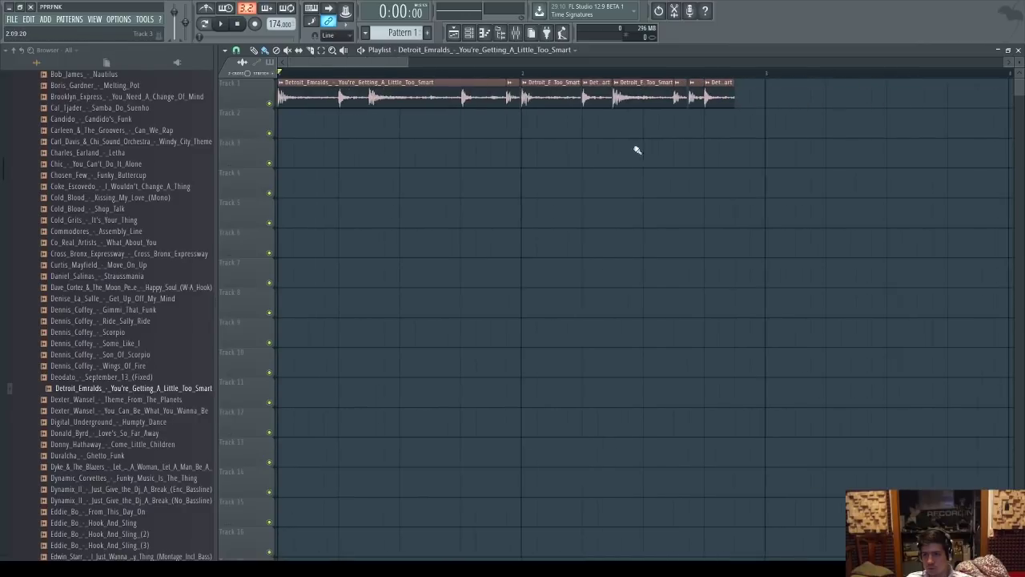
Slice the first bar's clip at its first snare, second kick and second snare, lining up each hit with the grid.
{"action": "scroll", "coordinate": [311, 120], "scroll_direction": "up", "scroll_amount": 3}
{"action": "scroll", "coordinate": [311, 120], "scroll_direction": "up", "scroll_amount": 3}
{"action": "left_click_drag", "start_coordinate": [515, 87], "coordinate": [524, 108]}
{"action": "left_click_drag", "start_coordinate": [721, 86], "coordinate": [721, 96]}
{"action": "scroll", "coordinate": [366, 149], "scroll_direction": "down", "scroll_amount": 4}
{"action": "left_click_drag", "start_coordinate": [649, 95], "coordinate": [650, 104]}
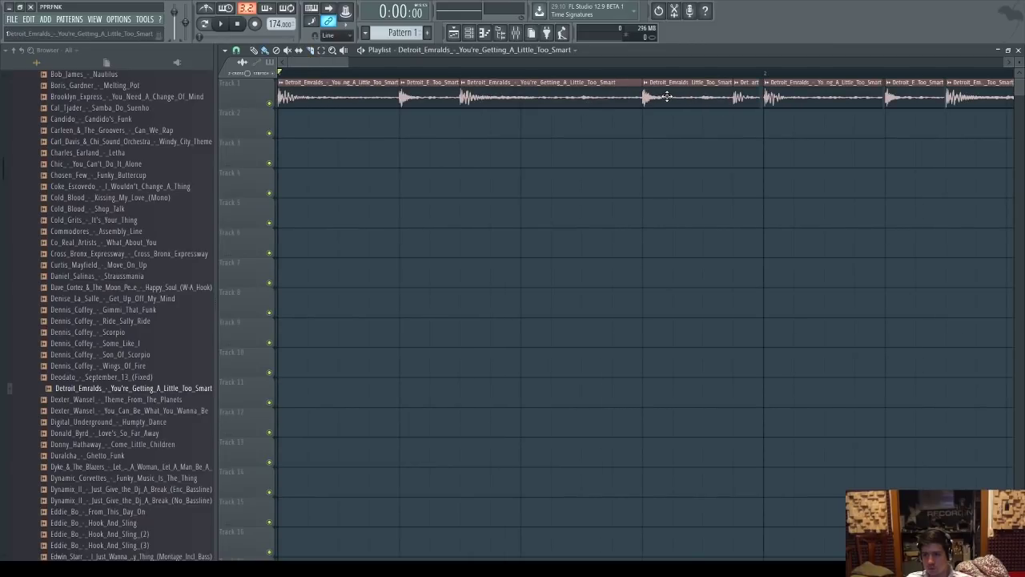
Play the sliced break and set a loop selection from bar 1 to bar 3.
{"action": "key", "text": "space"}
{"action": "scroll", "coordinate": [660, 161], "scroll_direction": "down", "scroll_amount": 3}
{"action": "scroll", "coordinate": [661, 161], "scroll_direction": "down", "scroll_amount": 2}
{"action": "scroll", "coordinate": [653, 173], "scroll_direction": "up", "scroll_amount": 4}
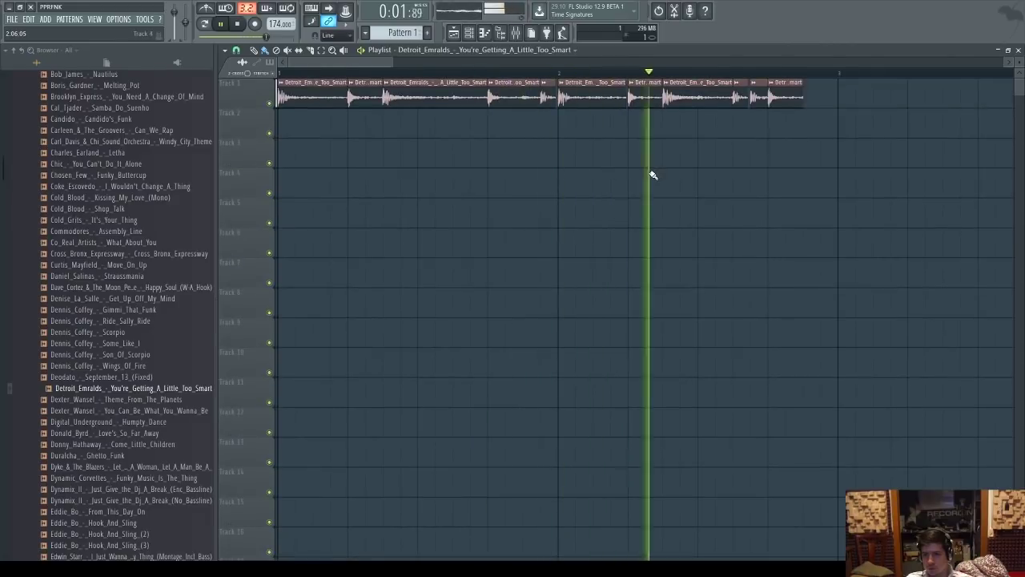
{"action": "left_click_drag", "start_coordinate": [840, 74], "coordinate": [291, 100]}
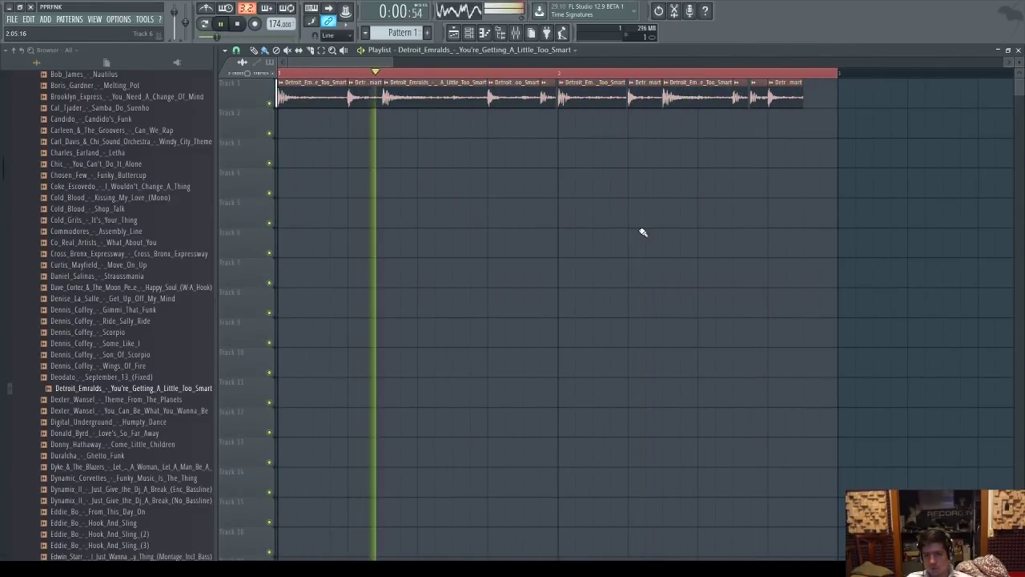
Stop playback and route the break sample's channel to mixer track 5.
{"action": "double_click", "coordinate": [318, 101]}
{"action": "key", "text": "space"}
{"action": "key", "text": "ctrl+l"}
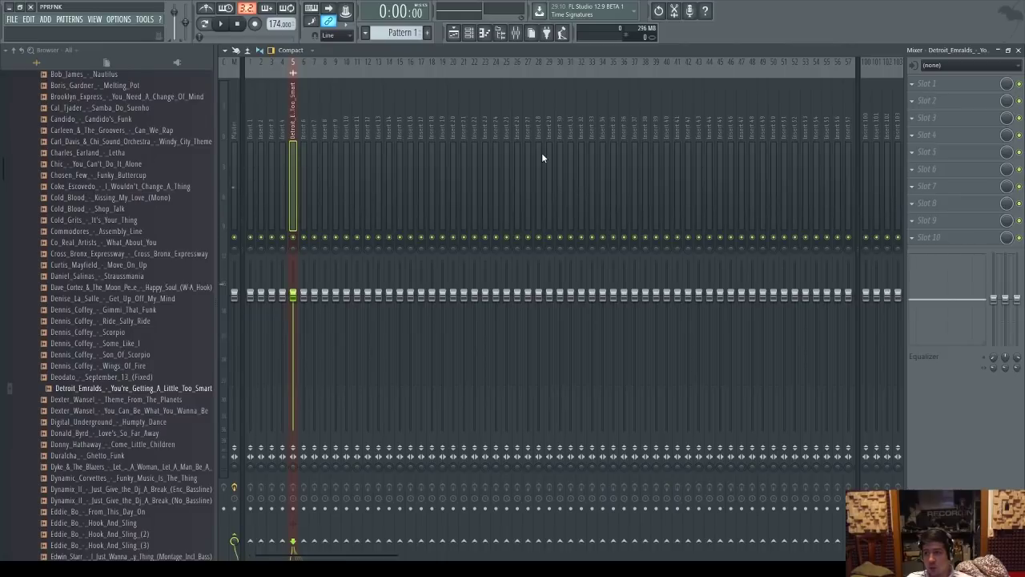
Load SPL Transient Designer into slot 2 of the break's mixer track and lower Sustain to -8 dB during playback.
{"action": "left_click", "coordinate": [925, 101]}
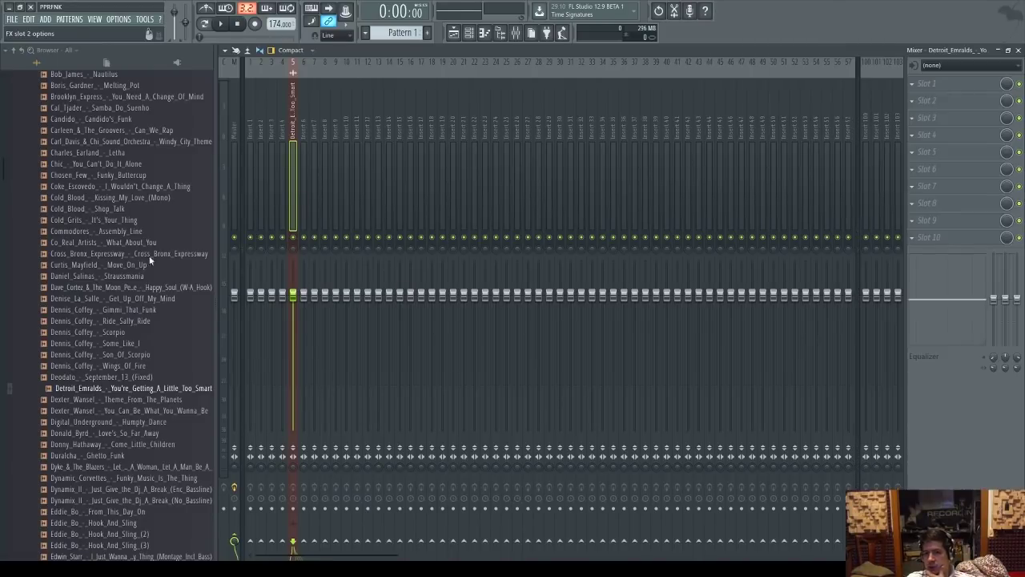
{"action": "left_click", "coordinate": [870, 136]}
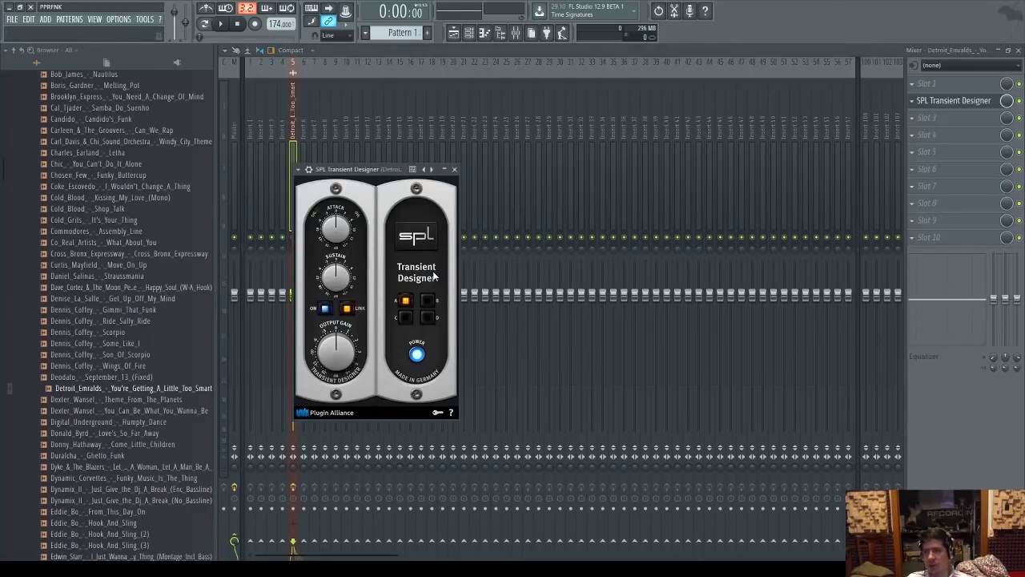
{"action": "key", "text": "space"}
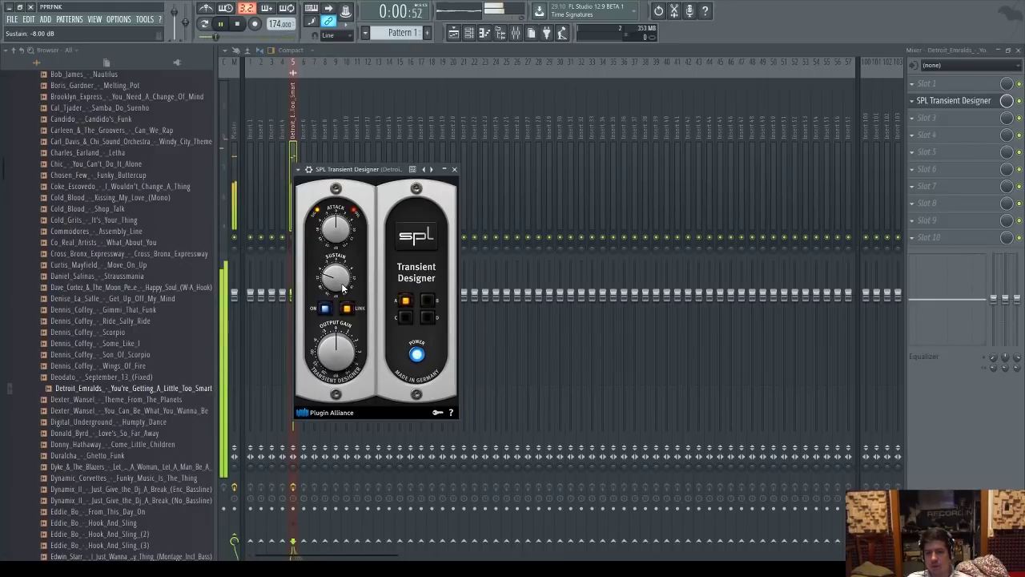
Add FabFilter Pro-G in slot 3 of the break's mixer track and set its threshold to -19.82 dB.
{"action": "left_click", "coordinate": [916, 126]}
{"action": "left_click", "coordinate": [715, 214]}
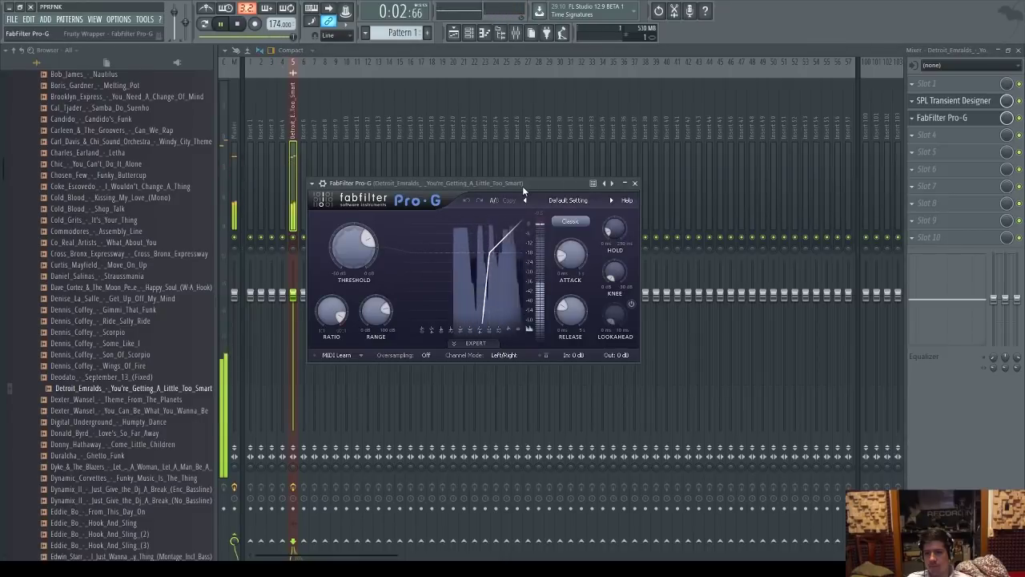
{"action": "mouse_move", "coordinate": [346, 247]}
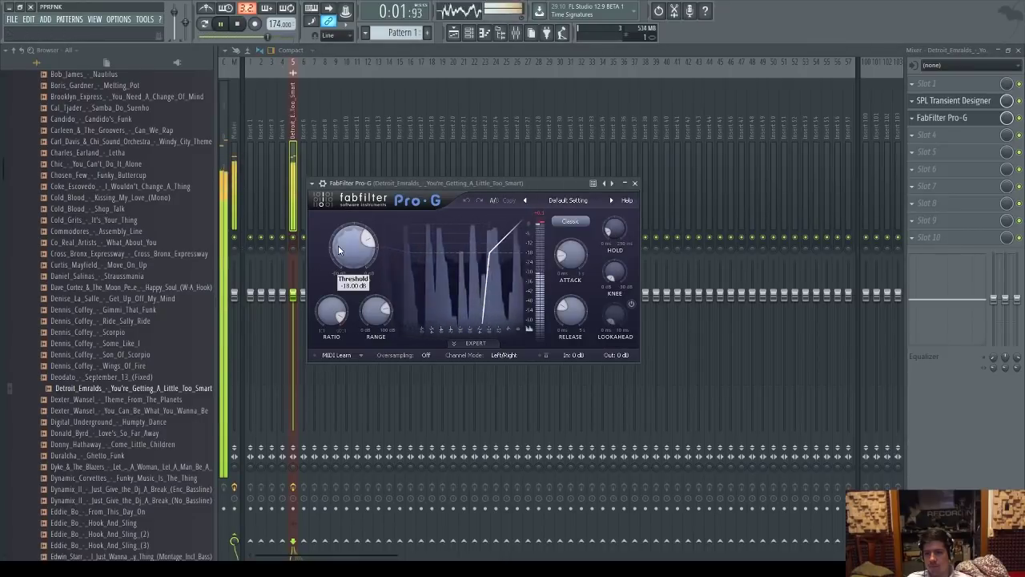
{"action": "left_click_drag", "start_coordinate": [346, 244], "coordinate": [349, 254]}
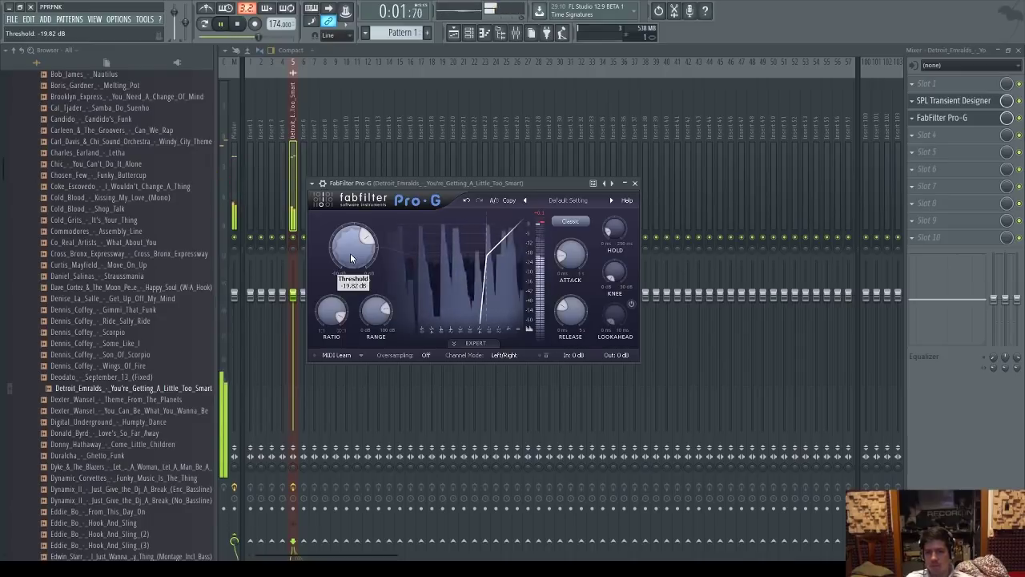
Check the Master track's effects, return to the playlist and stop playback.
{"action": "left_click", "coordinate": [235, 97]}
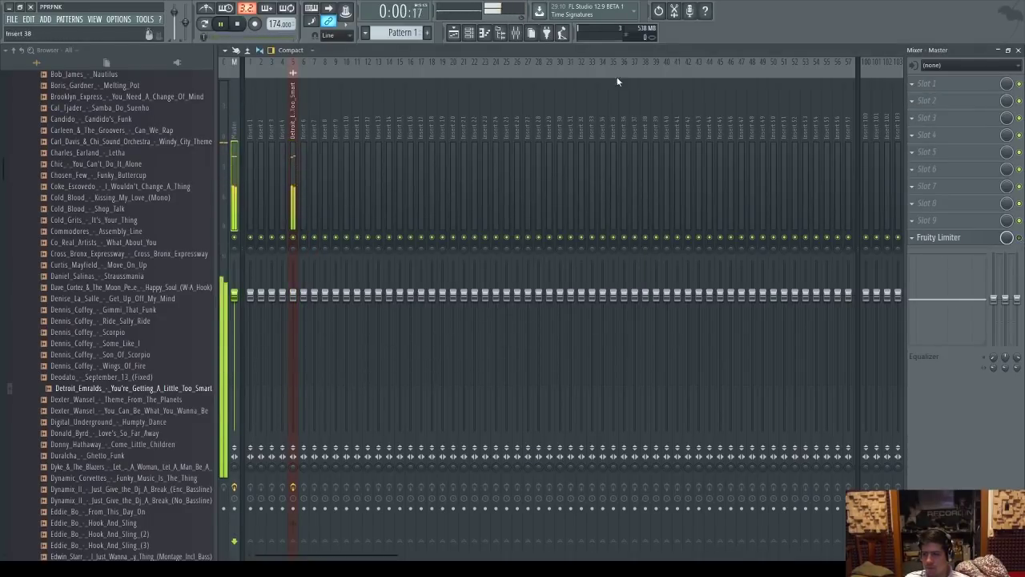
{"action": "left_click", "coordinate": [453, 34]}
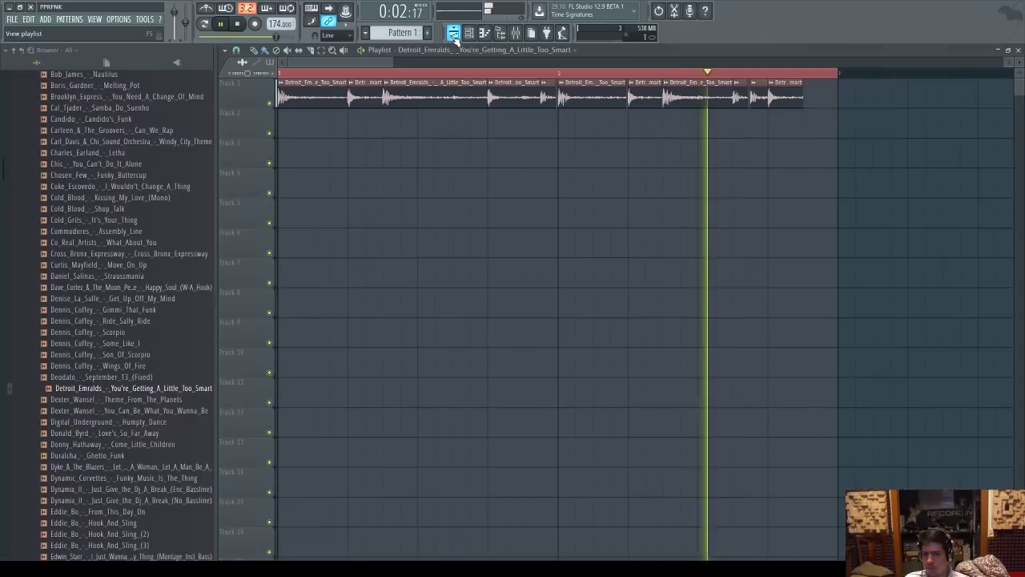
{"action": "scroll", "coordinate": [732, 123], "scroll_direction": "up", "scroll_amount": 3}
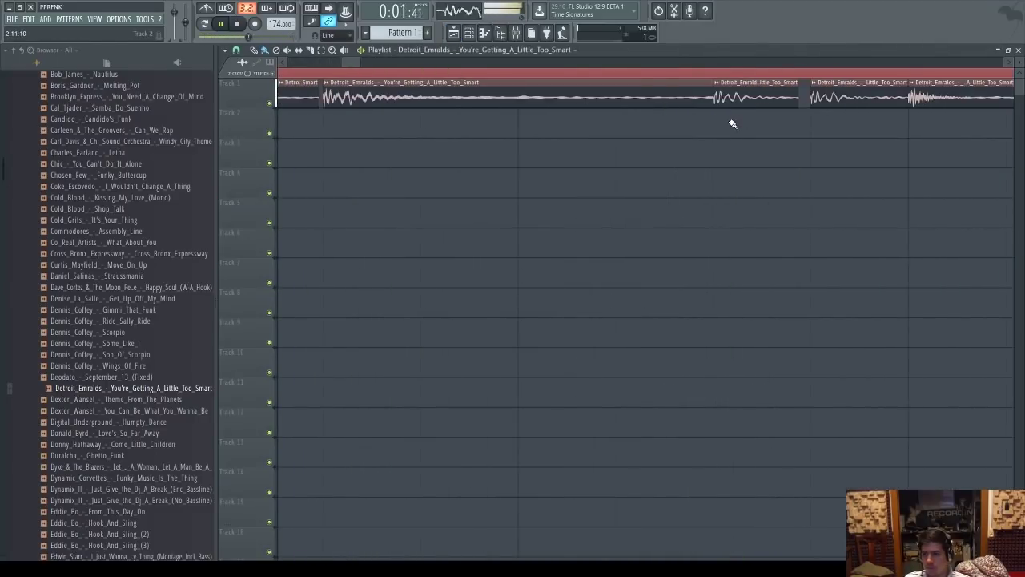
{"action": "scroll", "coordinate": [681, 136], "scroll_direction": "down", "scroll_amount": 4}
{"action": "key", "text": "space"}
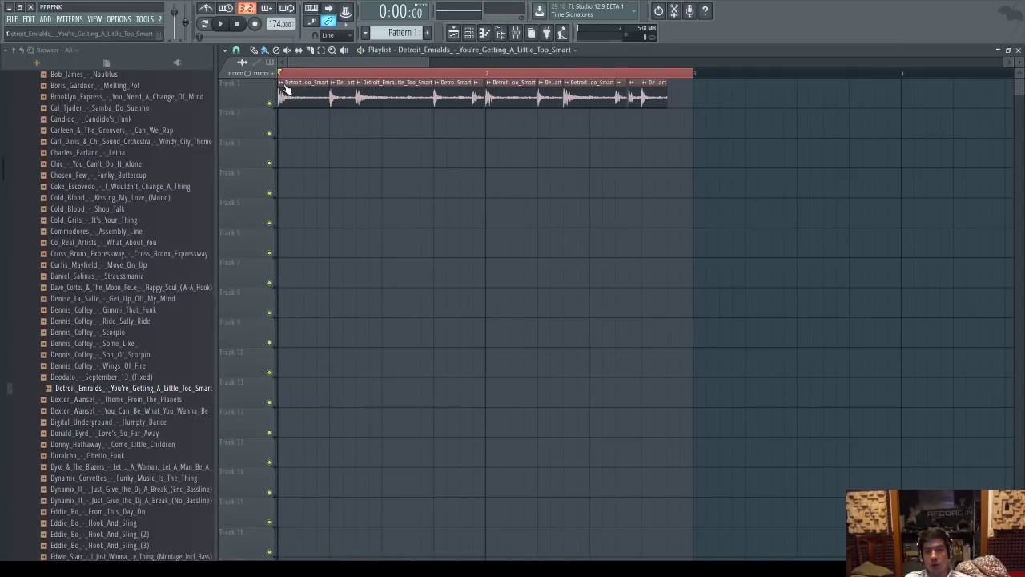
Play the processed break, move its four snare clips down to track 2 and solo that track.
{"action": "key", "text": "space"}
{"action": "key", "text": "space"}
{"action": "key", "text": "space"}
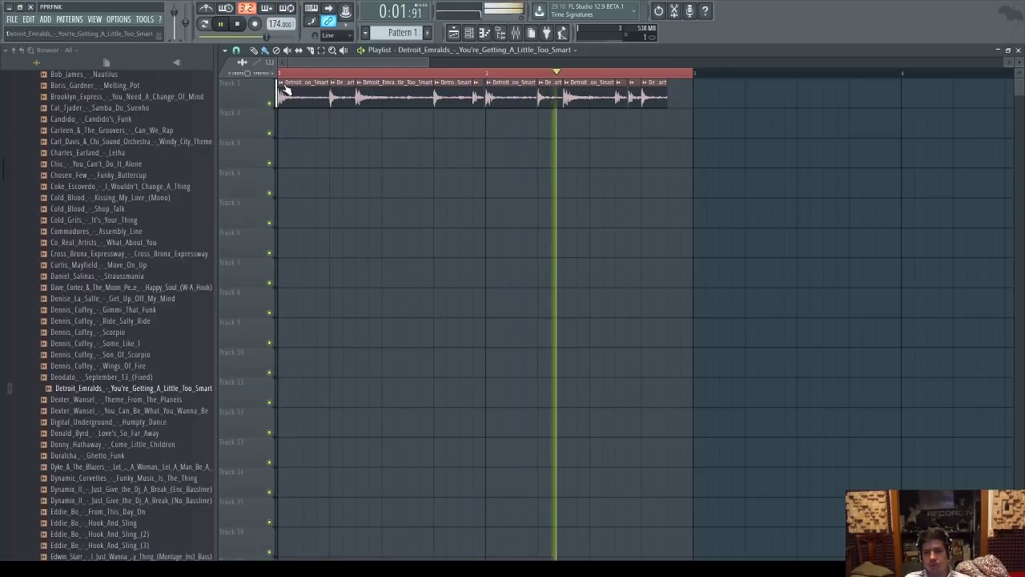
{"action": "key", "text": "space"}
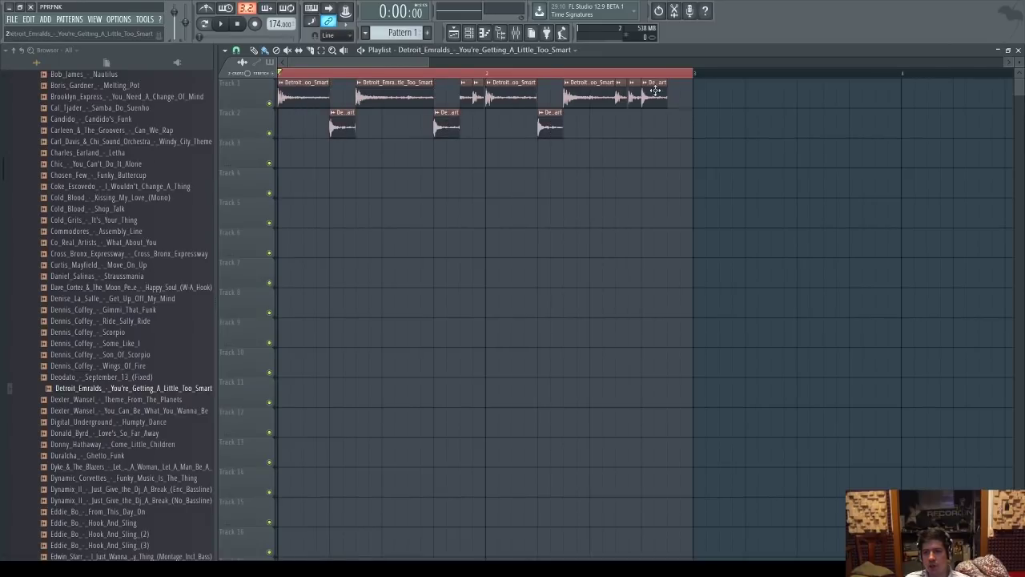
{"action": "right_click", "coordinate": [270, 134]}
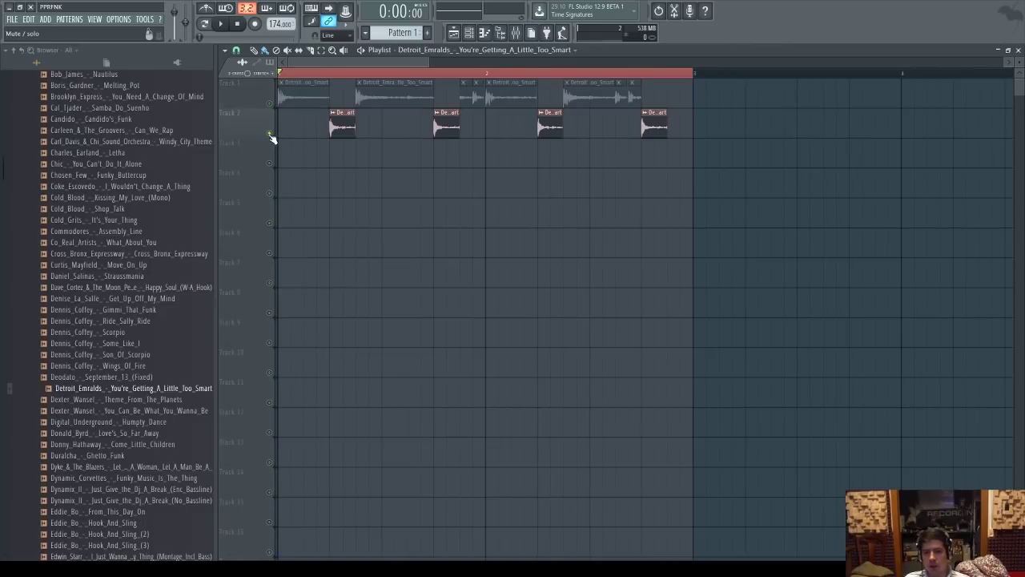
Compare the soloed snare hits by playing them from the loop start and from the third snare.
{"action": "key", "text": "space"}
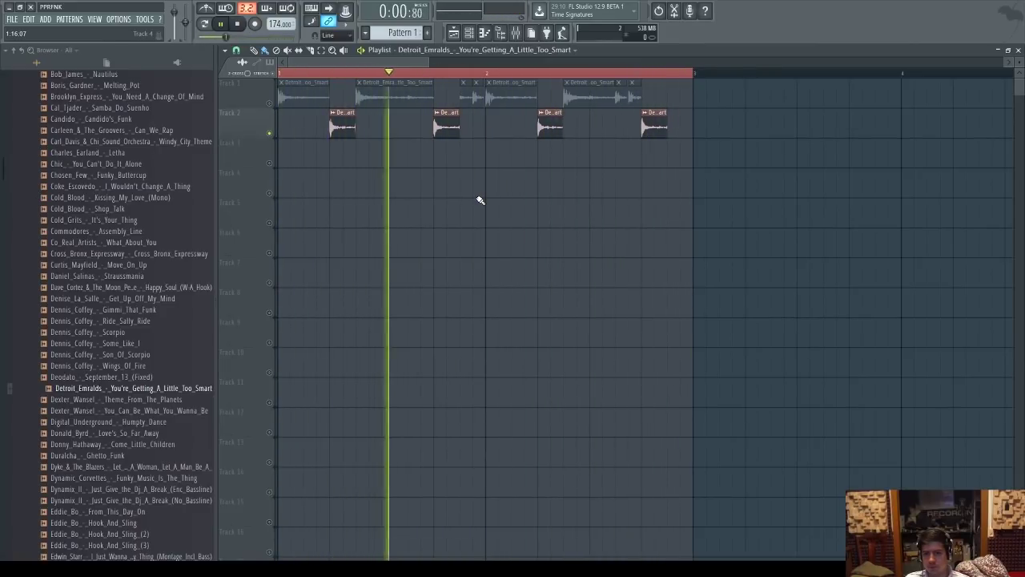
{"action": "key", "text": "space"}
{"action": "key", "text": "space"}
{"action": "key", "text": "space"}
{"action": "key", "text": "space"}
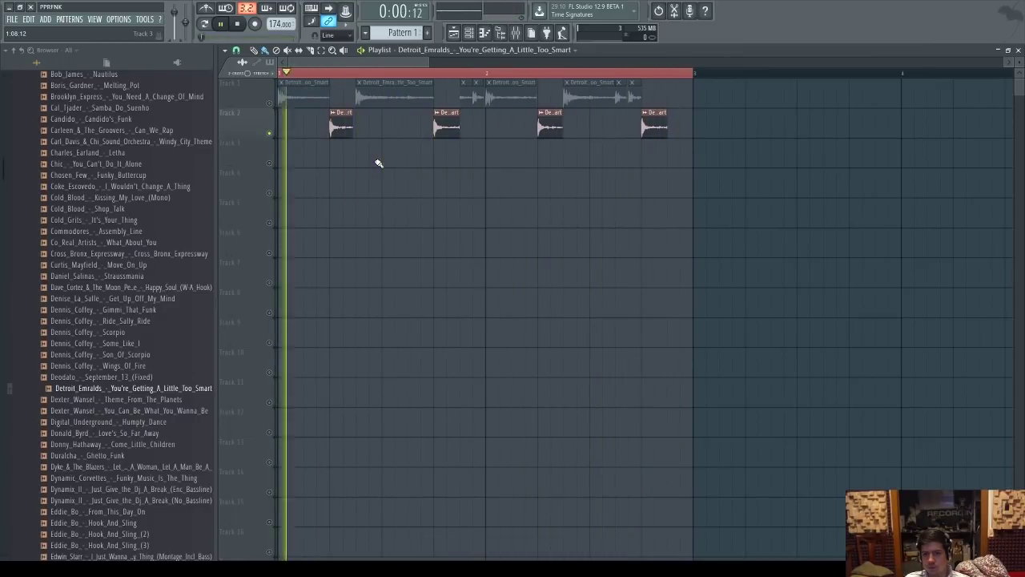
{"action": "key", "text": "space"}
{"action": "key", "text": "space"}
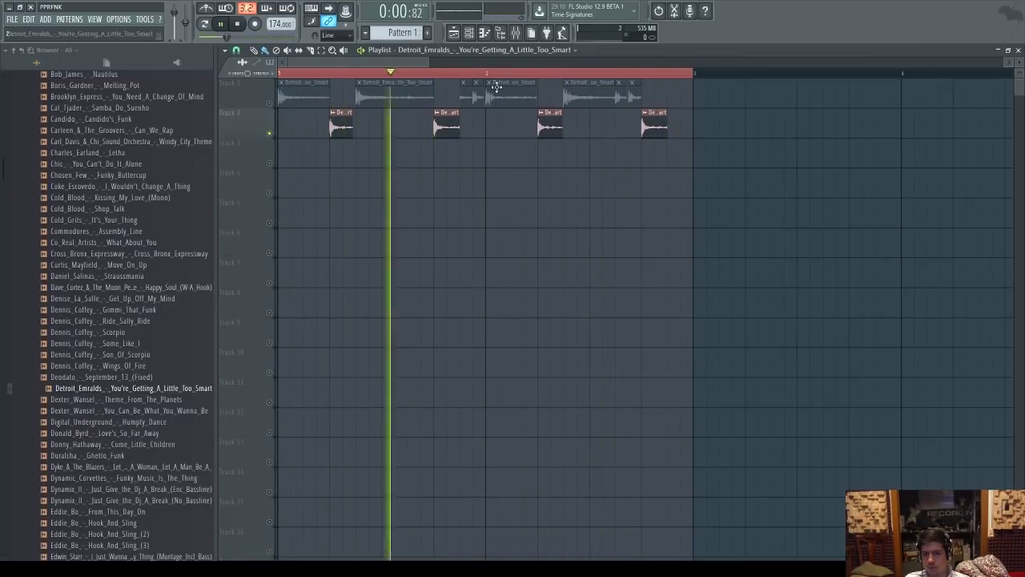
{"action": "key", "text": "space"}
{"action": "left_click", "coordinate": [538, 74]}
{"action": "key", "text": "space"}
{"action": "key", "text": "space"}
{"action": "key", "text": "space"}
{"action": "key", "text": "space"}
Replace the other three snare clips on track 2 with copies of the third snare while auditioning the loop.
{"action": "right_click", "coordinate": [345, 131]}
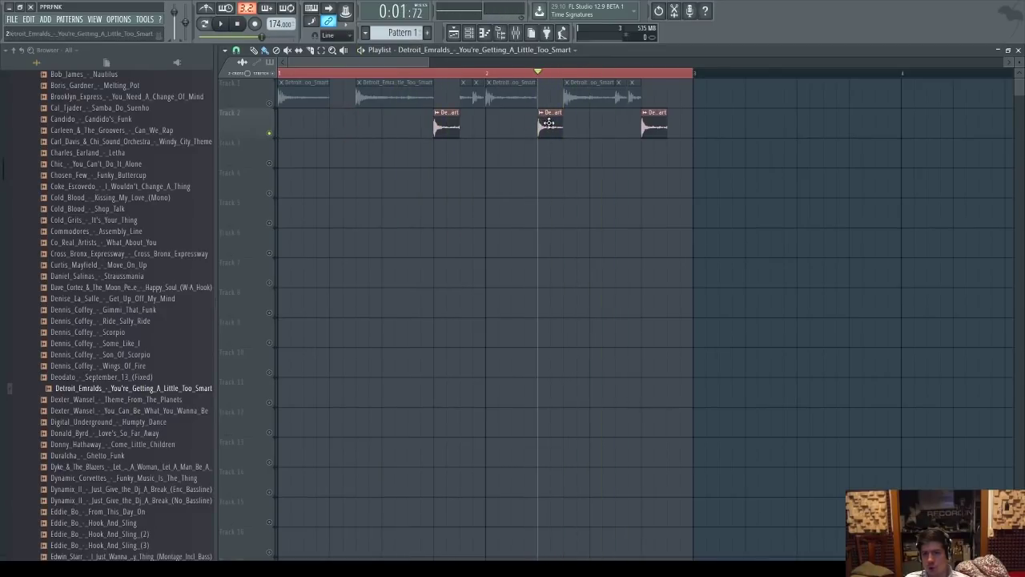
{"action": "left_click_drag", "start_coordinate": [314, 134], "coordinate": [350, 134]}
{"action": "key", "text": "space"}
{"action": "right_click", "coordinate": [449, 134]}
{"action": "left_click", "coordinate": [440, 128]}
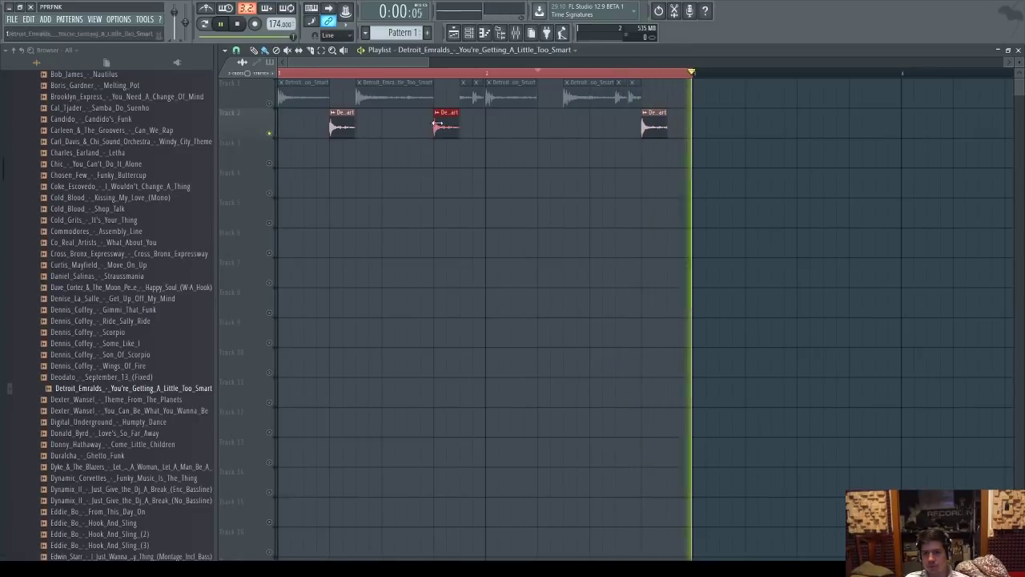
{"action": "left_click", "coordinate": [539, 126]}
{"action": "left_click", "coordinate": [654, 128]}
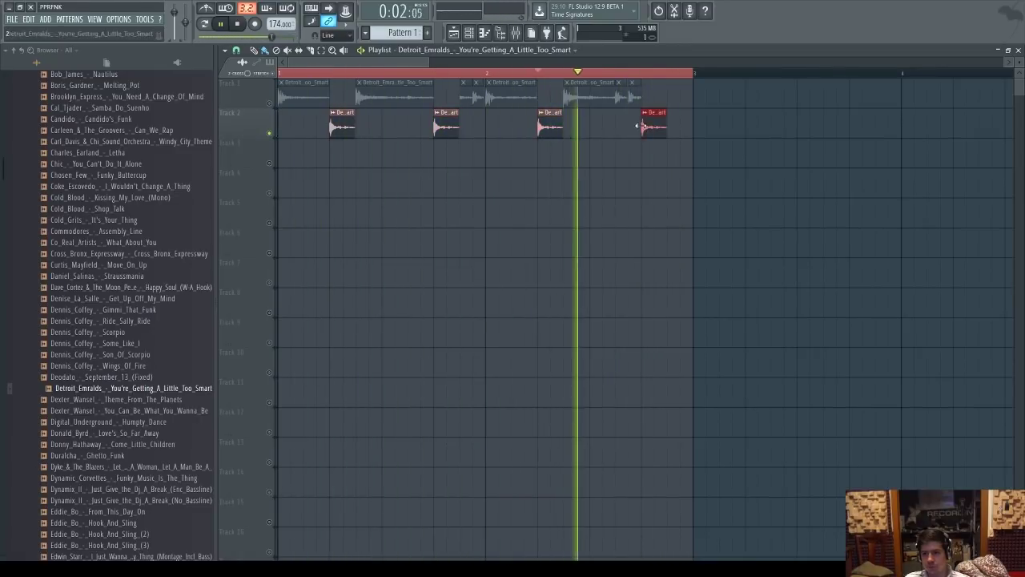
{"action": "key", "text": "space"}
Make the first snare clip a unique sample saved as Detroit_Emralds_-_SNARE.
{"action": "left_click", "coordinate": [335, 116]}
{"action": "mouse_move", "coordinate": [392, 131]}
{"action": "left_click", "coordinate": [435, 131]}
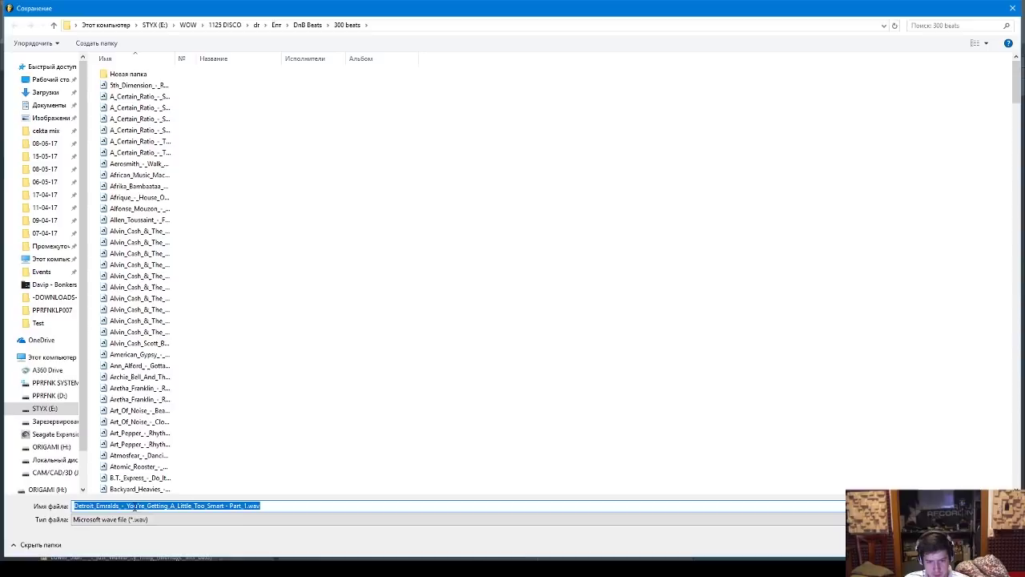
{"action": "left_click_drag", "start_coordinate": [170, 503], "coordinate": [376, 497]}
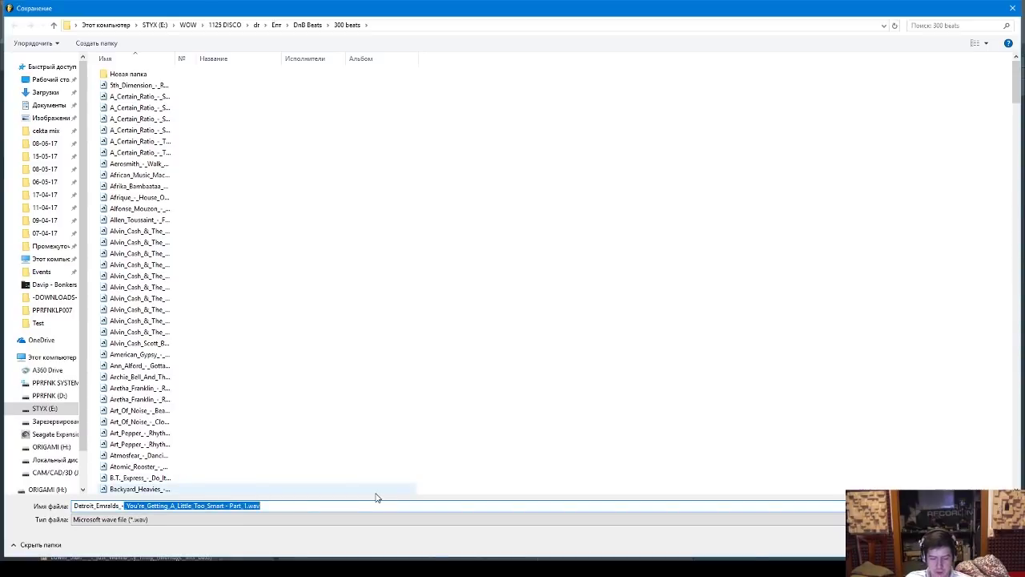
{"action": "type", "text": "_SNAR"}
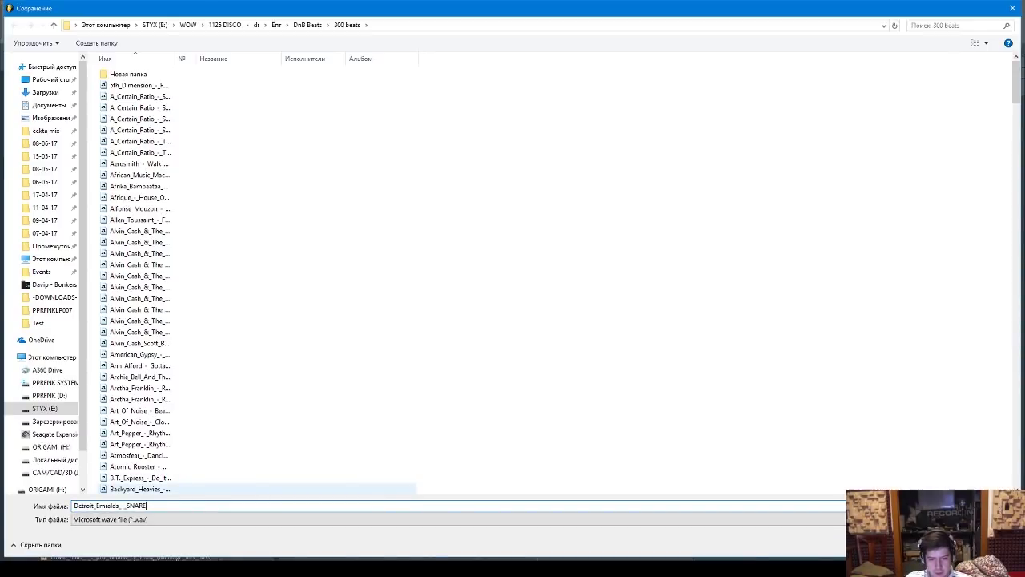
{"action": "key", "text": "Return"}
Replace the remaining three snare clips on track 2 with copies of the new SNARE sample and audition them.
{"action": "key", "text": "space"}
{"action": "right_click", "coordinate": [447, 126]}
{"action": "right_click", "coordinate": [550, 126]}
{"action": "right_click", "coordinate": [654, 127]}
{"action": "key", "text": "space"}
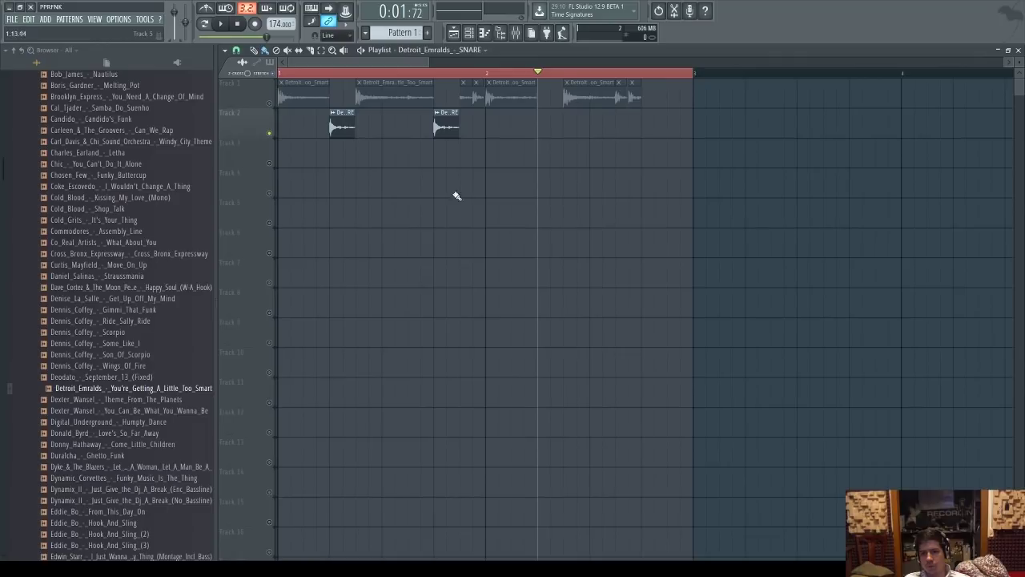
{"action": "key", "text": "space"}
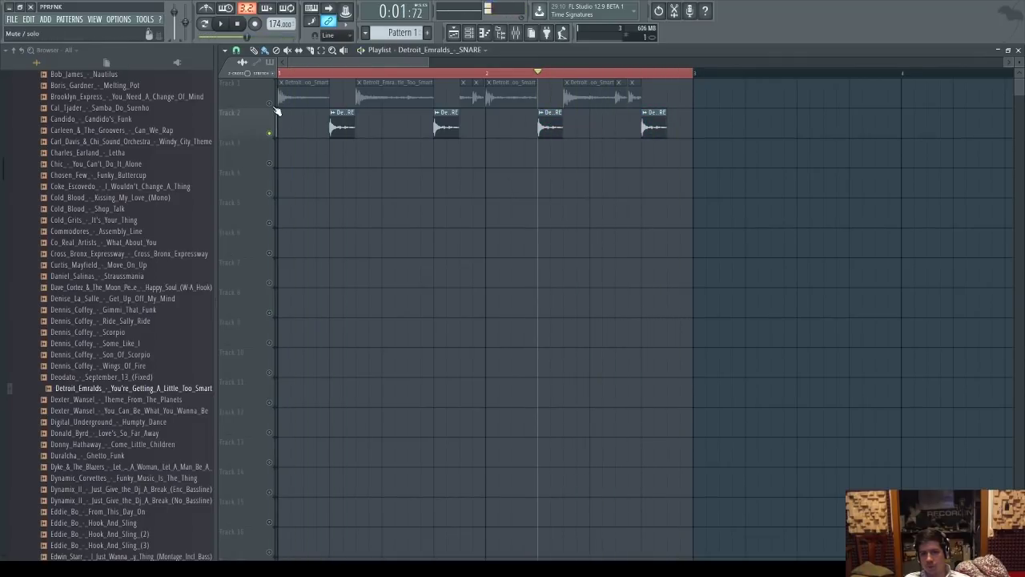
{"action": "key", "text": "space"}
Move the first kick clip from track 1 to track 3, solo track 3 and play it.
{"action": "right_click", "coordinate": [269, 102]}
{"action": "left_click_drag", "start_coordinate": [294, 99], "coordinate": [298, 161]}
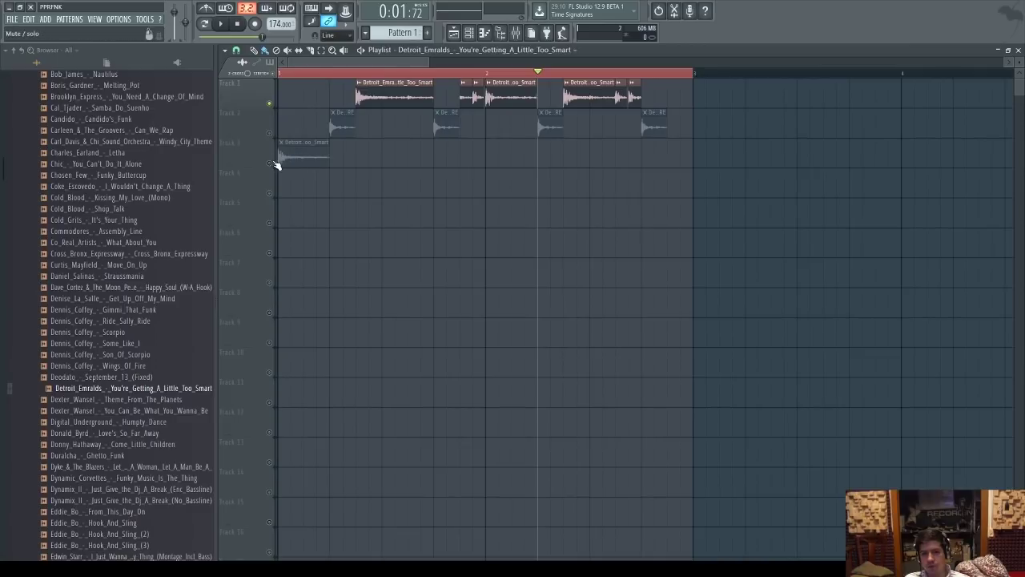
{"action": "right_click", "coordinate": [270, 162]}
{"action": "left_click", "coordinate": [238, 23]}
{"action": "key", "text": "space"}
{"action": "key", "text": "space"}
Move the second kick clip to track 3, slice off its tail back onto track 1 and audition both kicks.
{"action": "left_click_drag", "start_coordinate": [387, 144], "coordinate": [402, 154]}
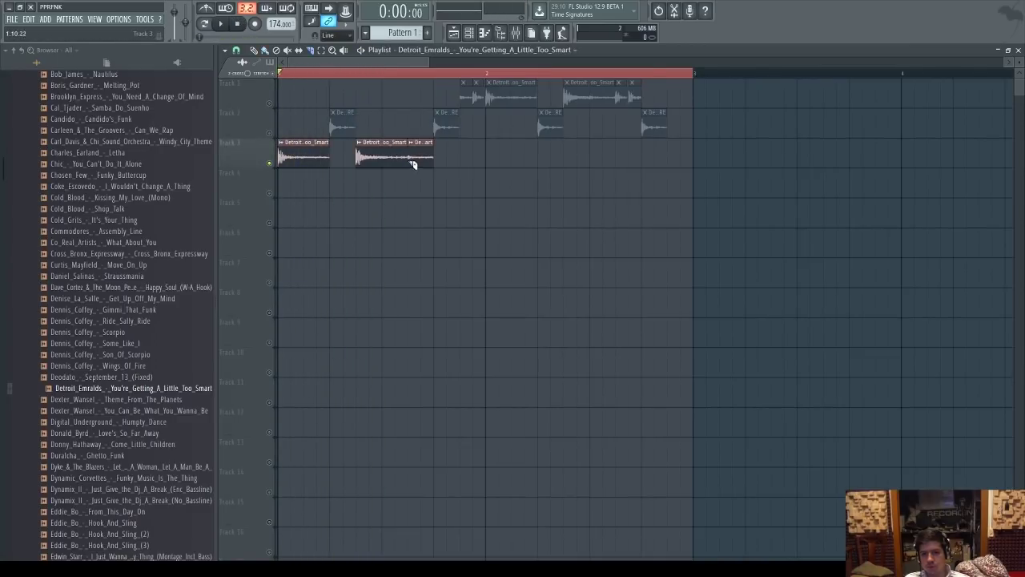
{"action": "key", "text": "space"}
{"action": "key", "text": "space"}
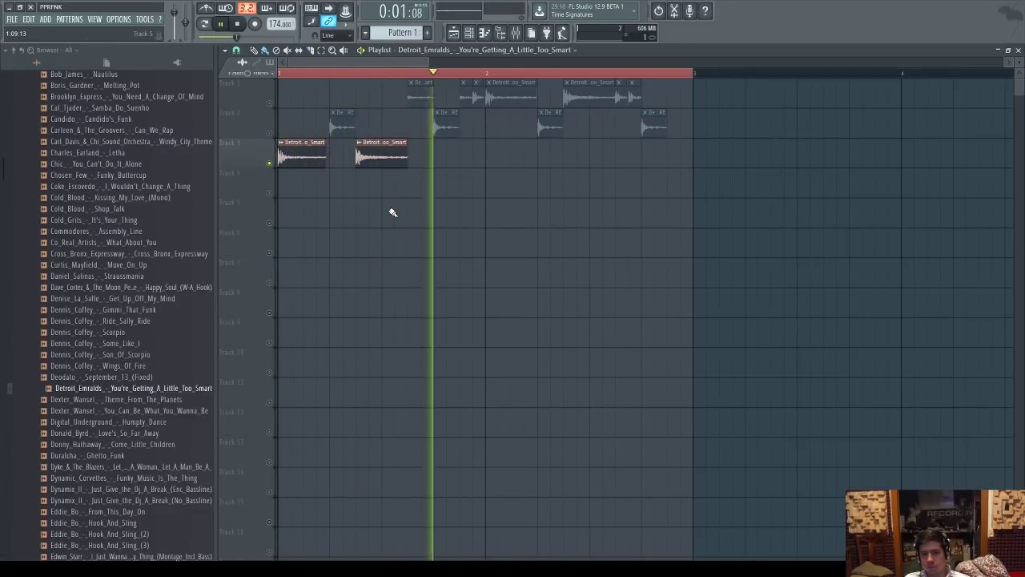
Swap the positions of the two kick clips on track 3 and play them for comparison.
{"action": "key", "text": "space"}
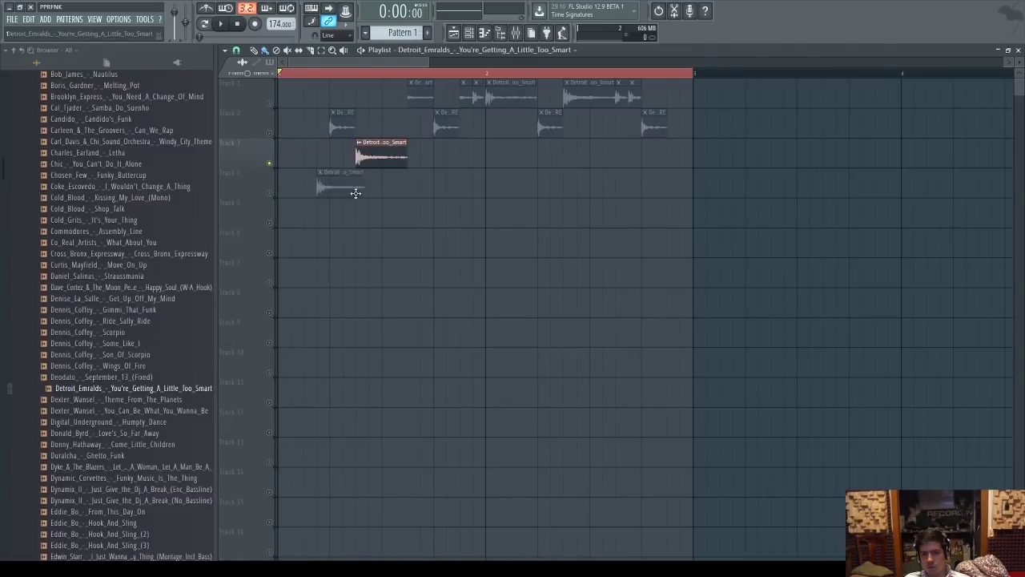
{"action": "left_click_drag", "start_coordinate": [382, 150], "coordinate": [304, 150]}
{"action": "left_click_drag", "start_coordinate": [370, 144], "coordinate": [382, 144]}
{"action": "key", "text": "space"}
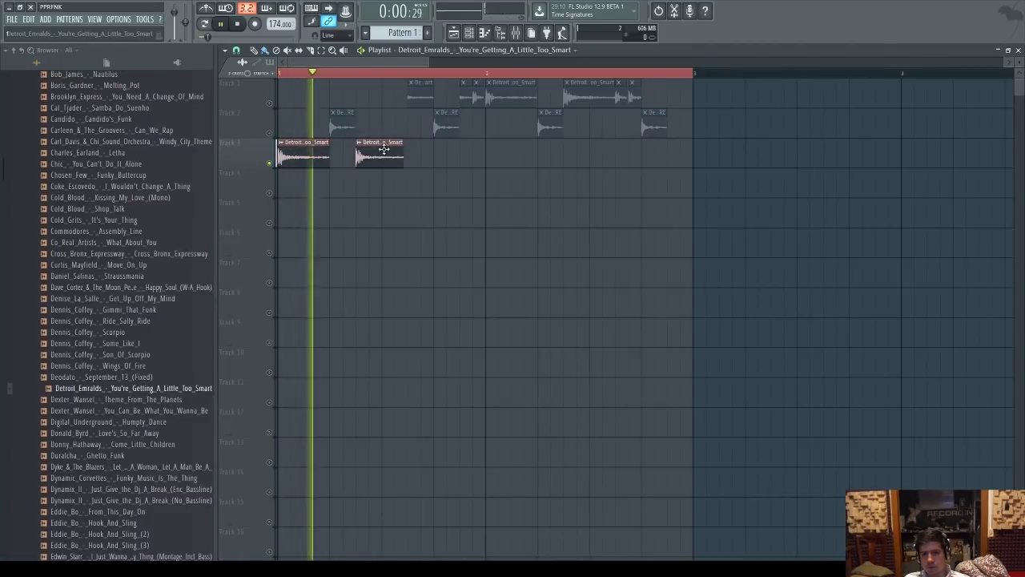
{"action": "key", "text": "space"}
{"action": "key", "text": "space"}
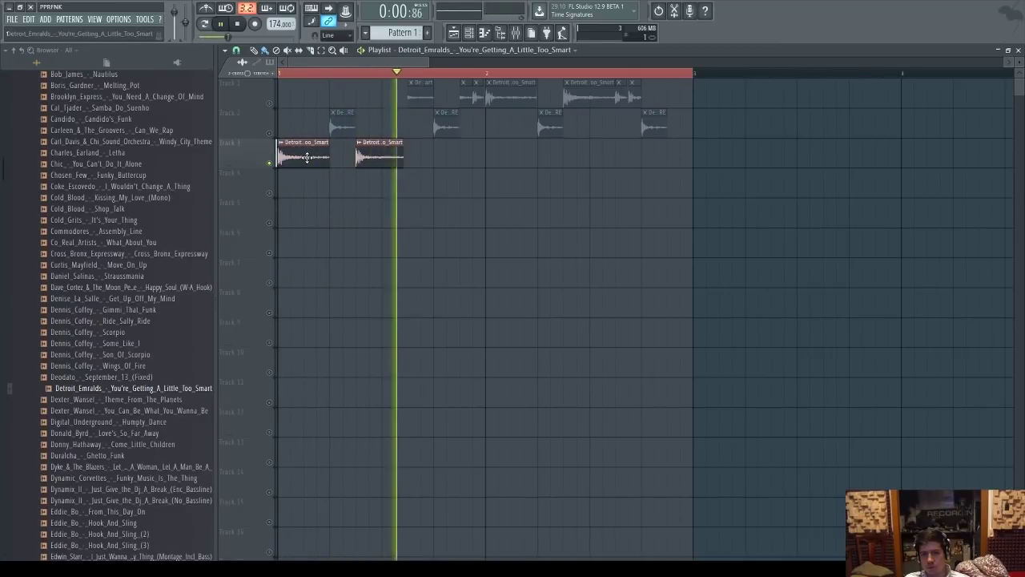
{"action": "key", "text": "space"}
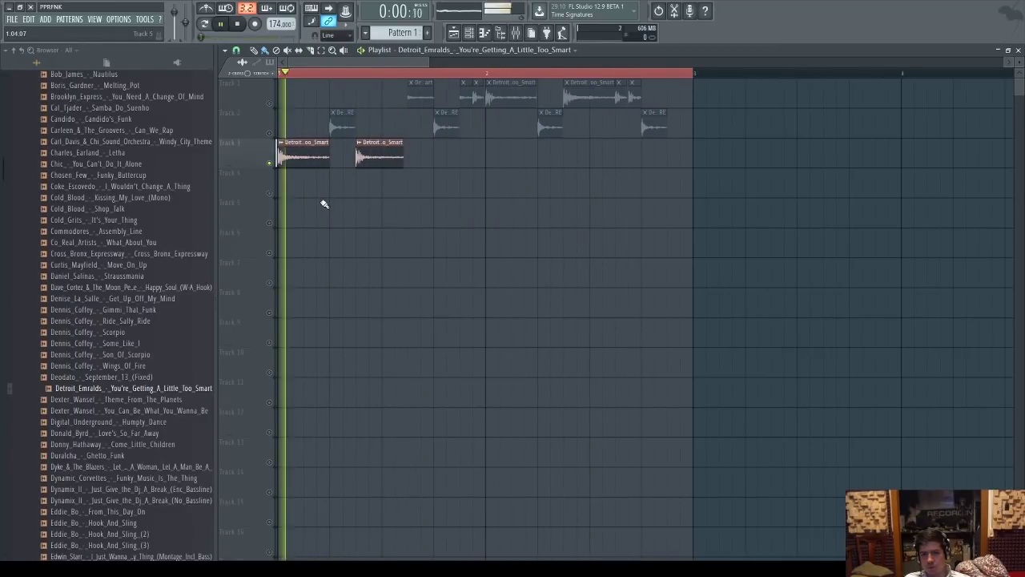
Make the kick clip at the start of track 3 a unique sample saved as CRASH.
{"action": "right_click", "coordinate": [282, 145]}
{"action": "left_click", "coordinate": [382, 163]}
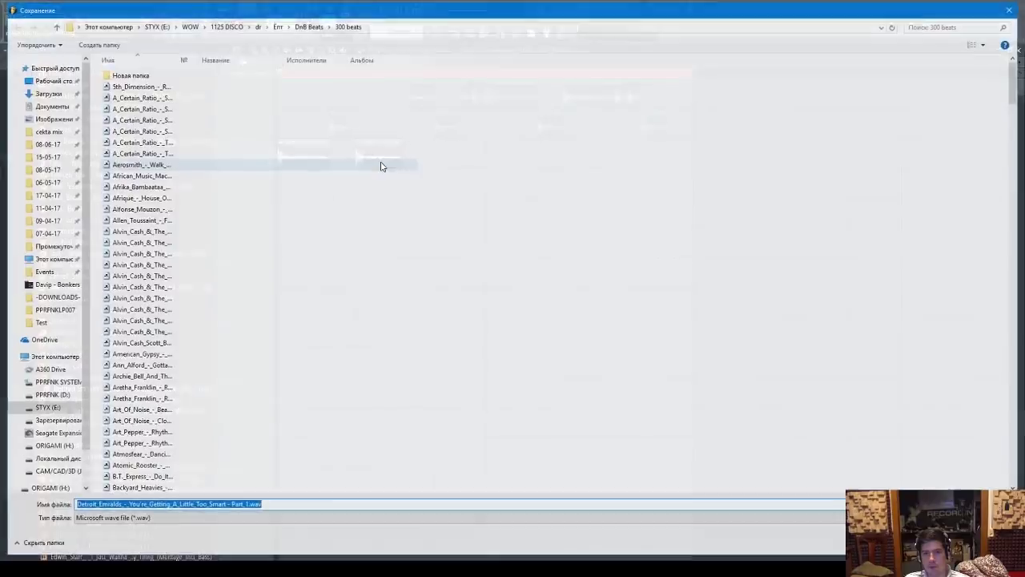
{"action": "type", "text": "CRASH"}
{"action": "key", "text": "Return"}
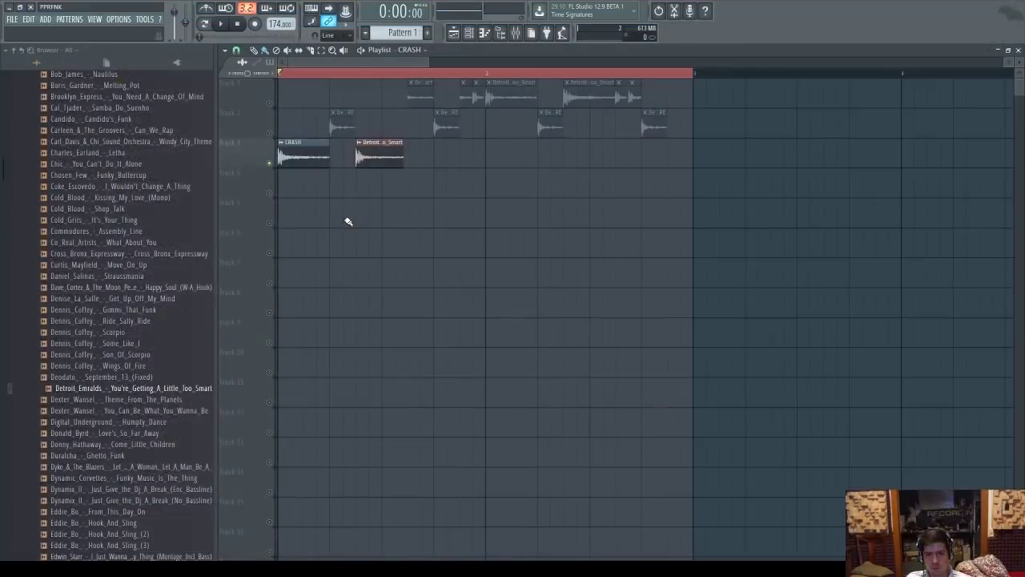
Rename the snare clips' channel on track 2 to SNARE.
{"action": "right_click", "coordinate": [334, 117]}
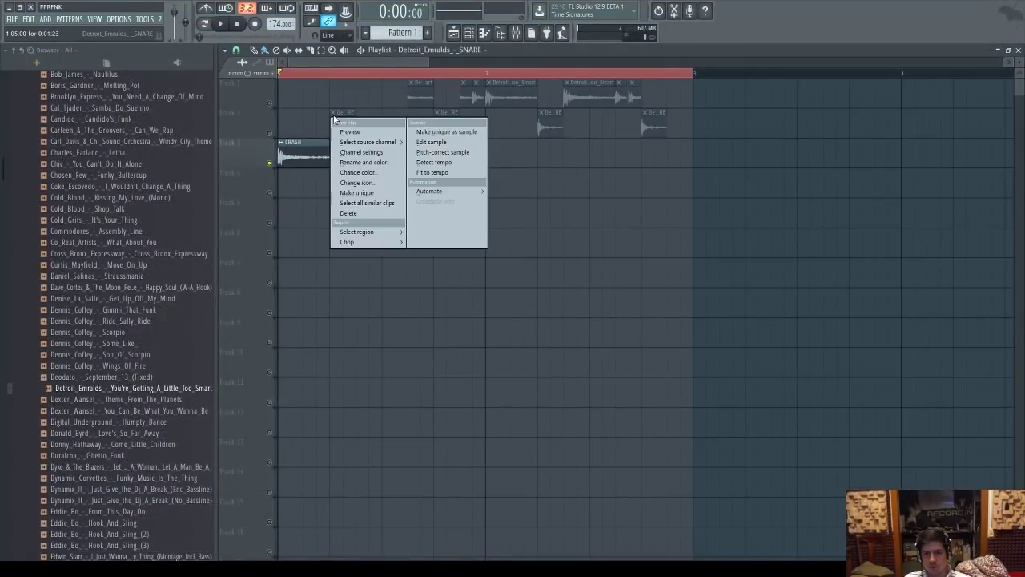
{"action": "left_click", "coordinate": [337, 163]}
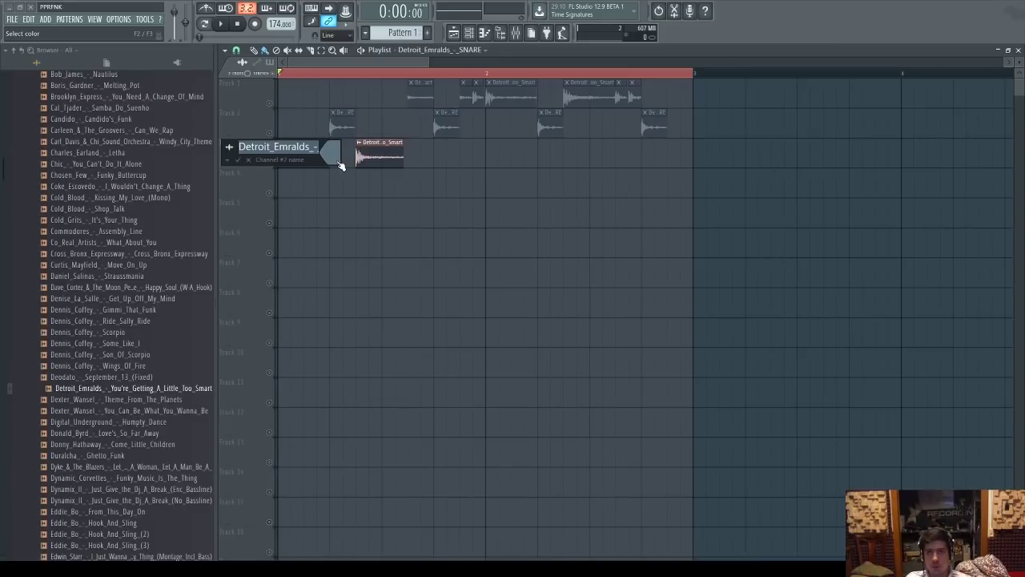
{"action": "key", "text": "Return"}
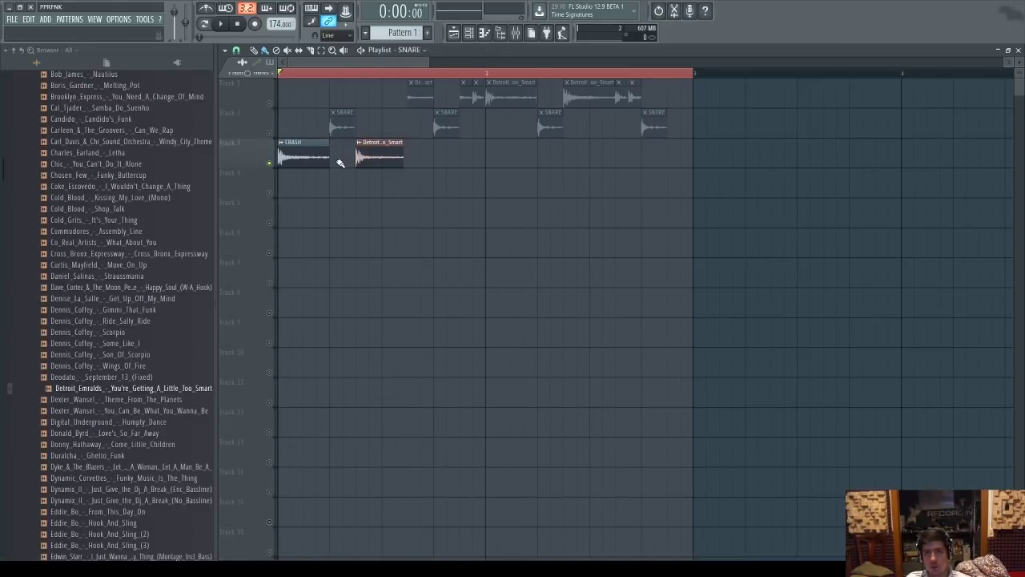
Audition track 3 and make its second clip a unique sample saved as KICK1.
{"action": "key", "text": "space"}
{"action": "key", "text": "space"}
{"action": "left_click", "coordinate": [359, 144]}
{"action": "mouse_move", "coordinate": [385, 159]}
{"action": "left_click", "coordinate": [467, 169]}
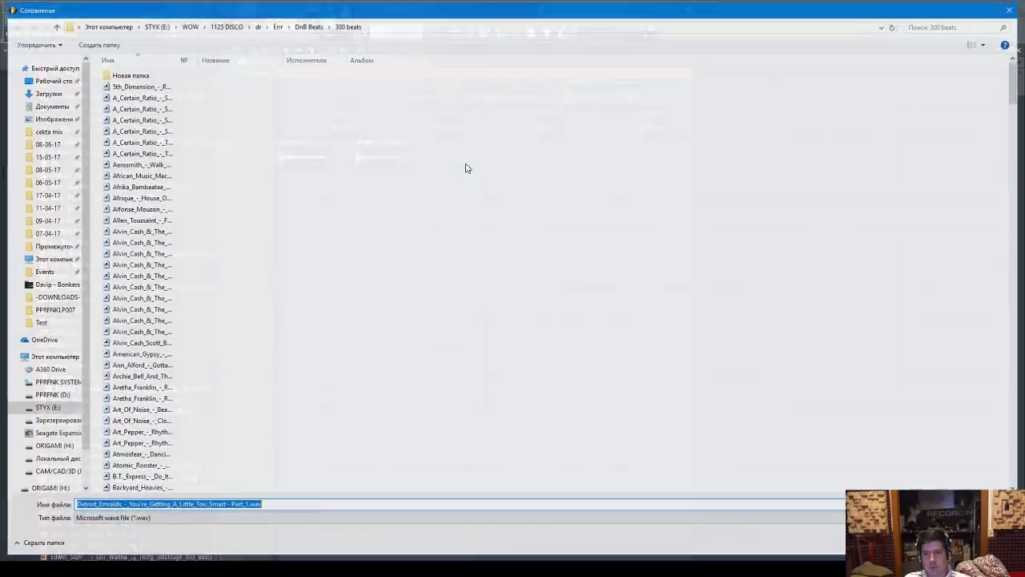
{"action": "type", "text": "KICK1"}
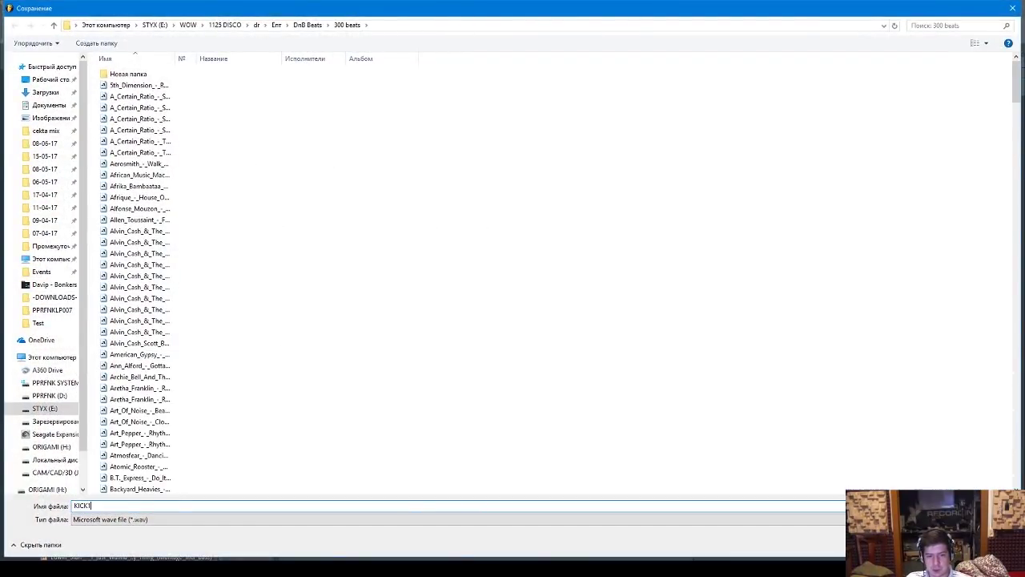
{"action": "key", "text": "Return"}
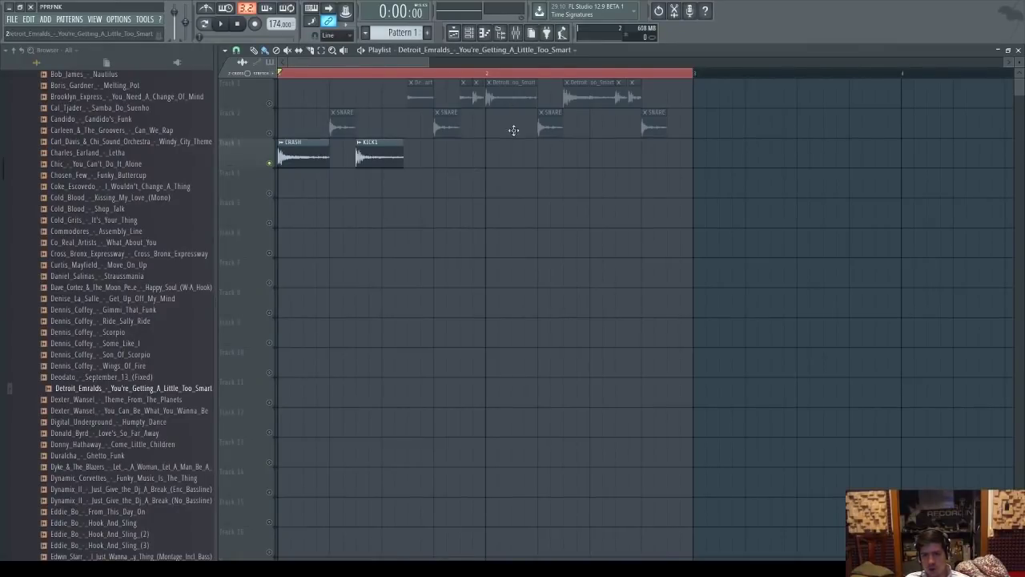
Move the kick clip at bar 2 from track 1 to track 3, audition it, and replace it with a KICK1 clip.
{"action": "key", "text": "space"}
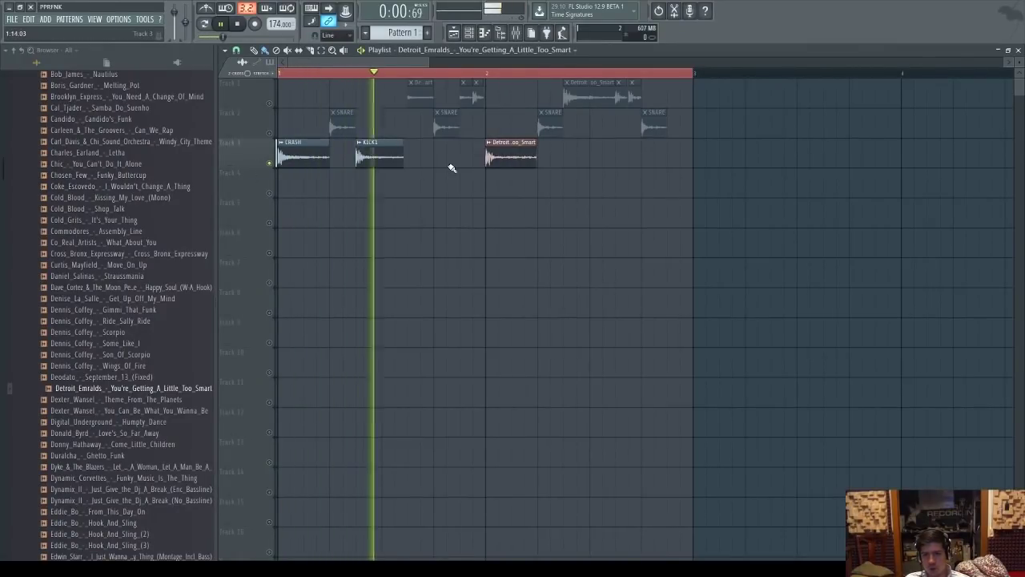
{"action": "key", "text": "space"}
{"action": "key", "text": "space"}
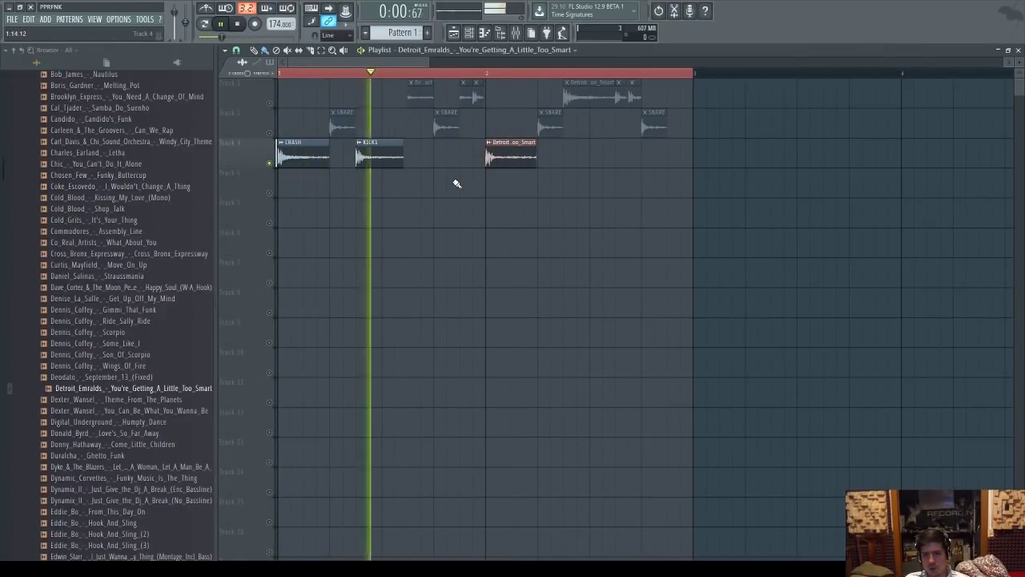
{"action": "key", "text": "space"}
{"action": "key", "text": "space"}
{"action": "key", "text": "space"}
{"action": "right_click", "coordinate": [509, 164]}
{"action": "key", "text": "space"}
{"action": "left_click", "coordinate": [521, 153]}
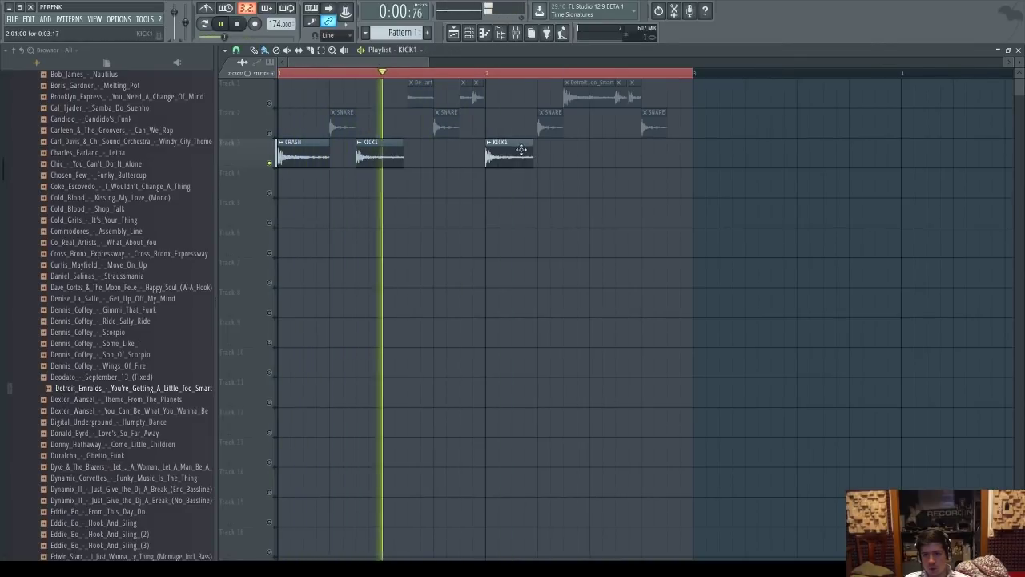
Place another KICK1 clip on track 3 just after bar 2's first snare, at 2:07, and audition the kicks.
{"action": "key", "text": "space"}
{"action": "key", "text": "space"}
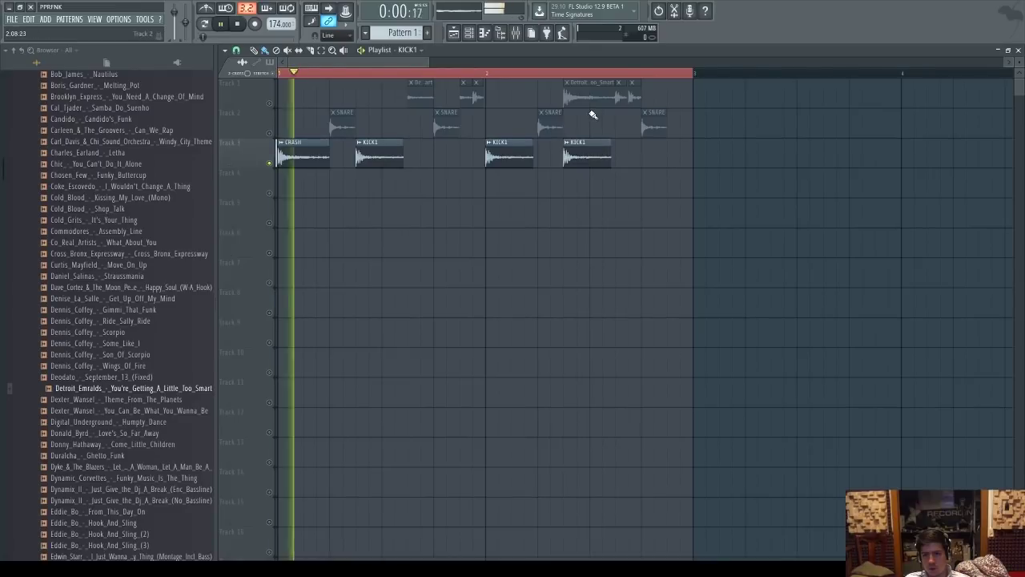
{"action": "key", "text": "space"}
Solo track 1, make the long clip at 2:07 a unique sample saved as RIDE, and park it on track 7 outside the loop.
{"action": "right_click", "coordinate": [270, 103]}
{"action": "left_click", "coordinate": [571, 74]}
{"action": "key", "text": "space"}
{"action": "key", "text": "space"}
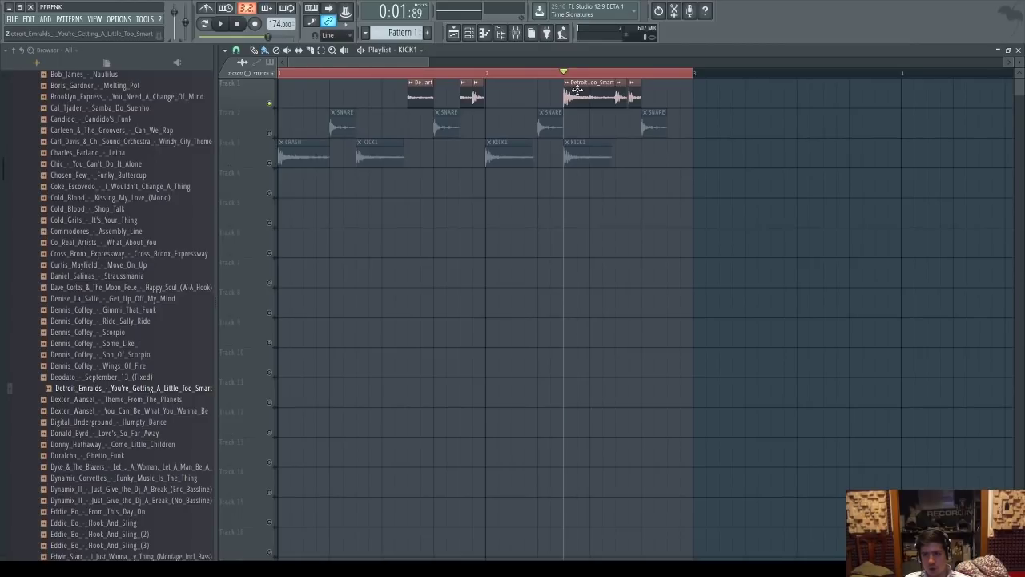
{"action": "left_click", "coordinate": [569, 85]}
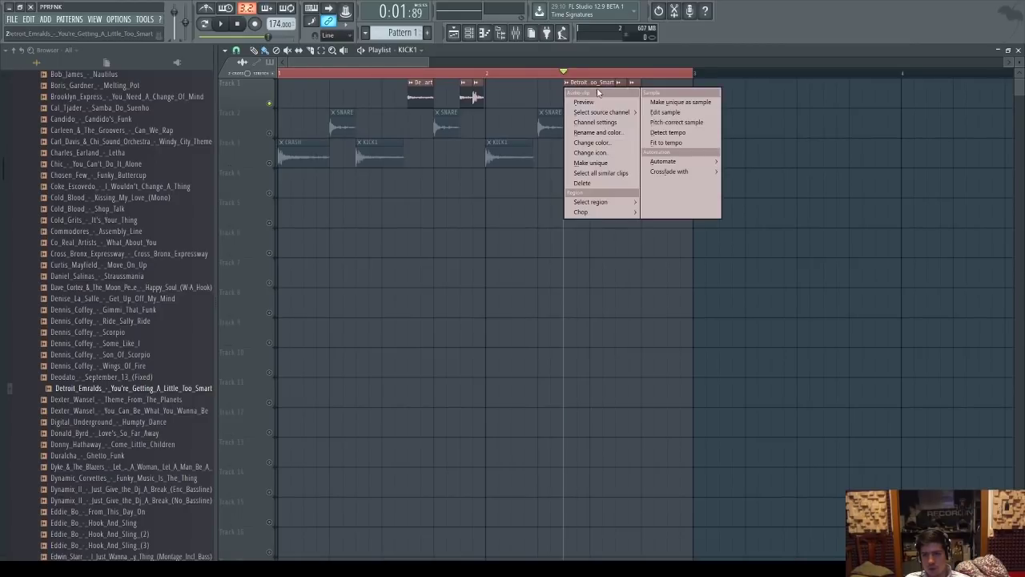
{"action": "left_click", "coordinate": [674, 104]}
{"action": "type", "text": "RIDE"}
{"action": "key", "text": "Return"}
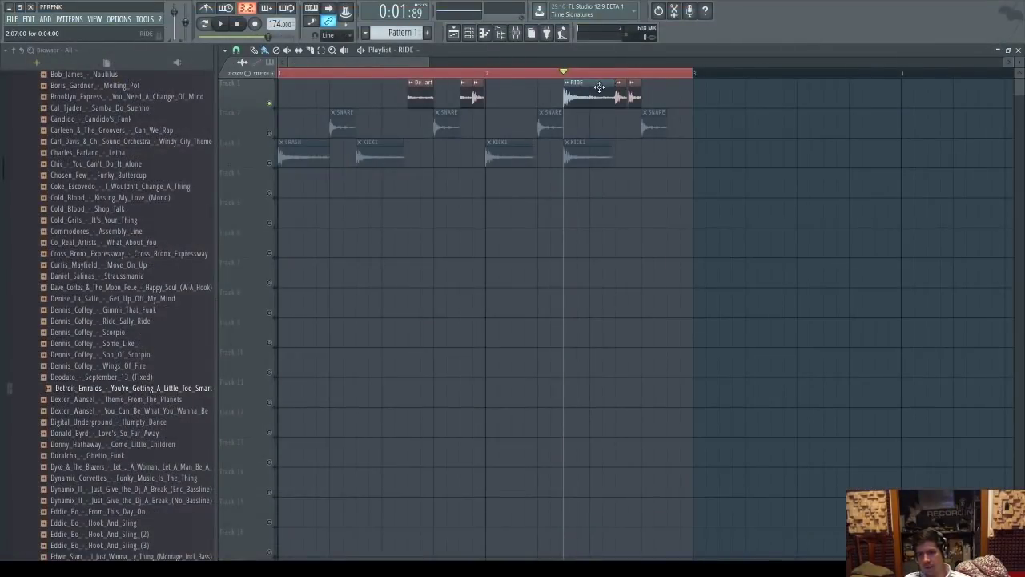
{"action": "left_click_drag", "start_coordinate": [600, 86], "coordinate": [578, 276]}
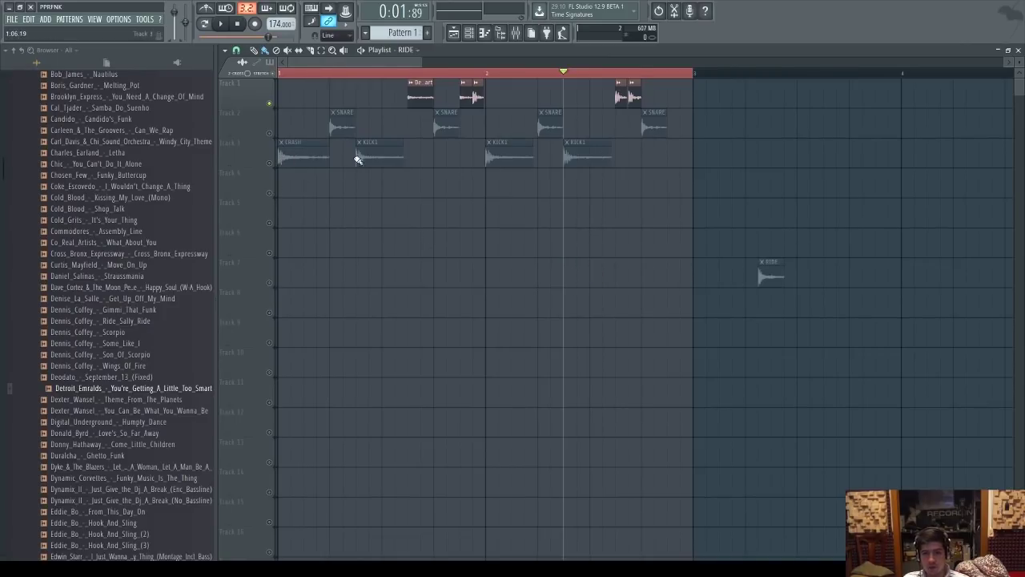
Solo track 3, add a short fade-out to the KICK1 sample and play the kicks.
{"action": "right_click", "coordinate": [270, 163]}
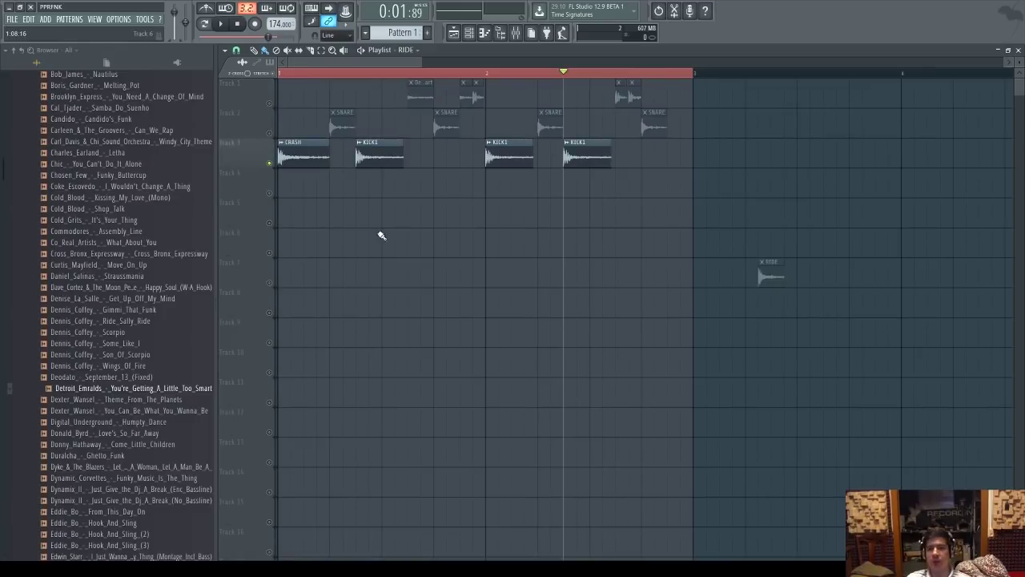
{"action": "double_click", "coordinate": [384, 160]}
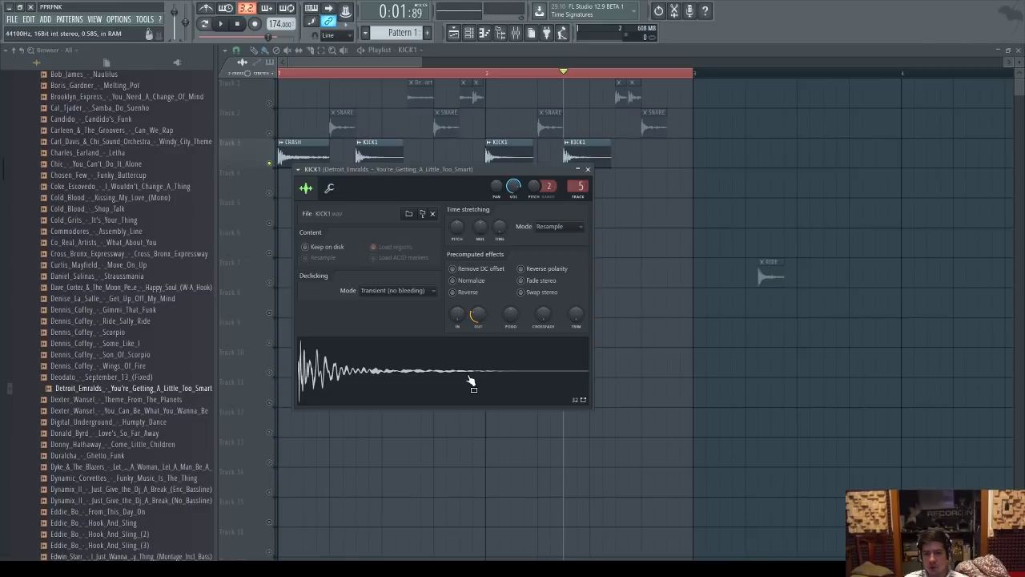
{"action": "key", "text": "space"}
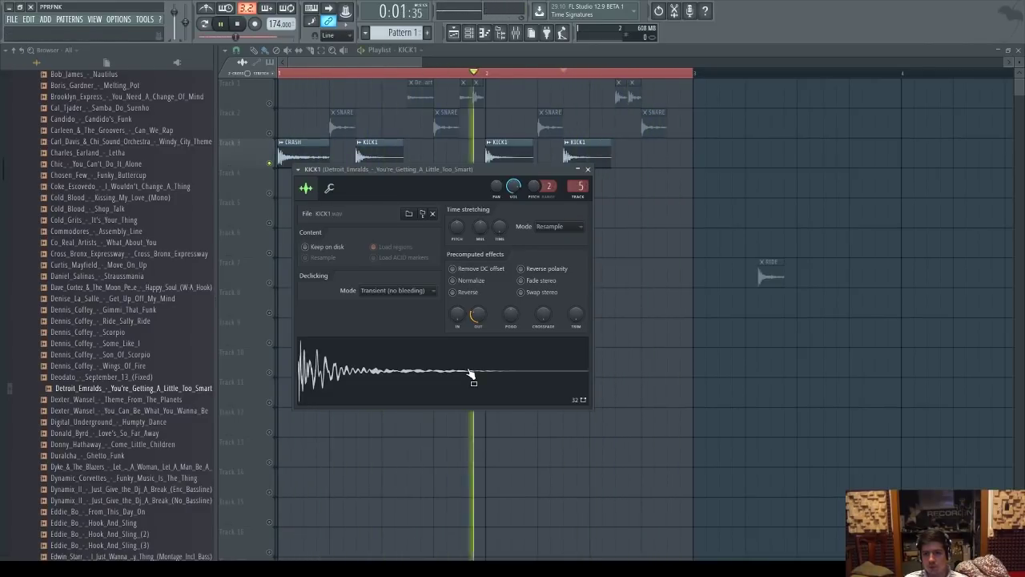
{"action": "left_click", "coordinate": [588, 169]}
Replace the CRASH clip at the start of track 3 with KICK1, moving CRASH down to track 5.
{"action": "left_click", "coordinate": [291, 192]}
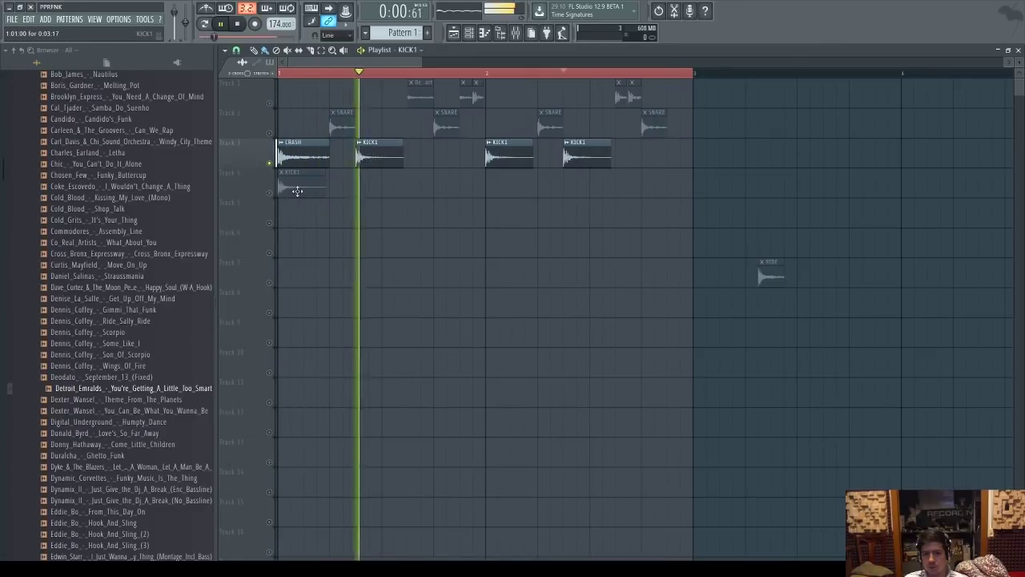
{"action": "mouse_move", "coordinate": [298, 158]}
{"action": "left_mouse_down"}
{"action": "mouse_move", "coordinate": [350, 183]}
{"action": "mouse_move", "coordinate": [343, 213]}
{"action": "mouse_move", "coordinate": [295, 149]}
{"action": "left_mouse_up"}
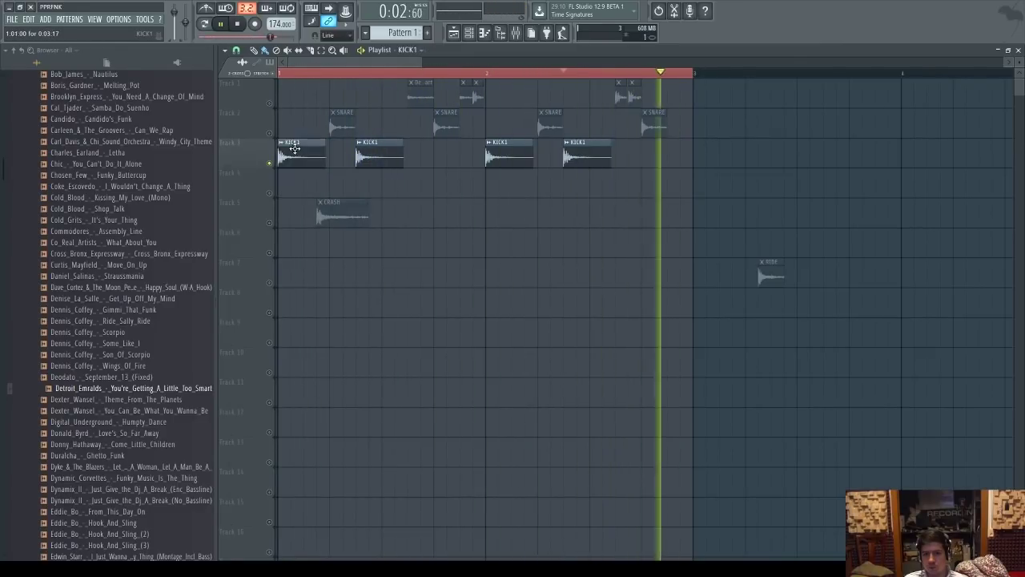
Open the KICK1 channel settings and check the effects on mixer track 5, returning to the playlist.
{"action": "left_click", "coordinate": [295, 149]}
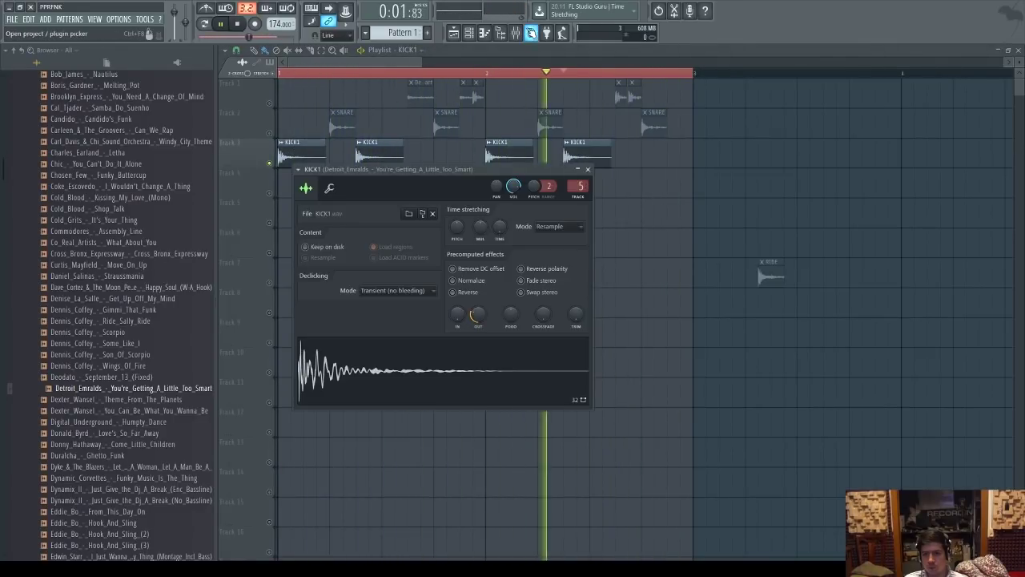
{"action": "left_click", "coordinate": [516, 33]}
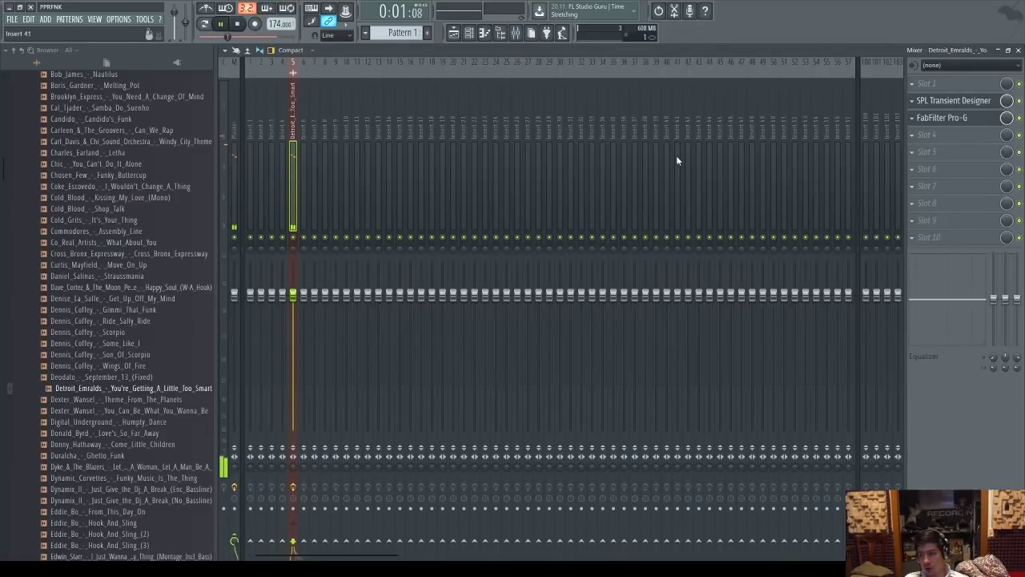
{"action": "left_click", "coordinate": [459, 37]}
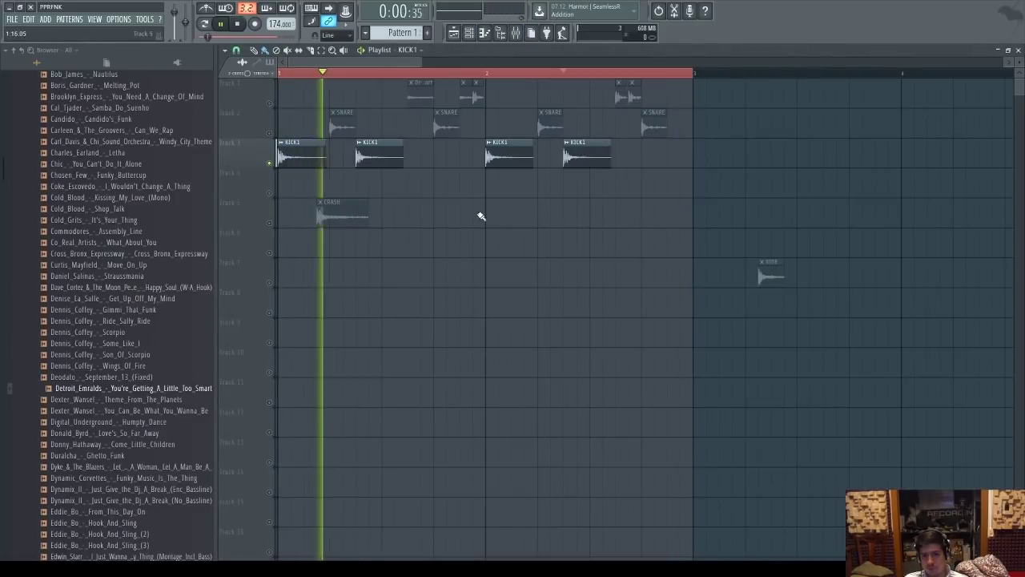
Unmute track 2 and add a short fade-out to the SNARE sample while the loop plays.
{"action": "left_click", "coordinate": [271, 134]}
{"action": "key", "text": "space"}
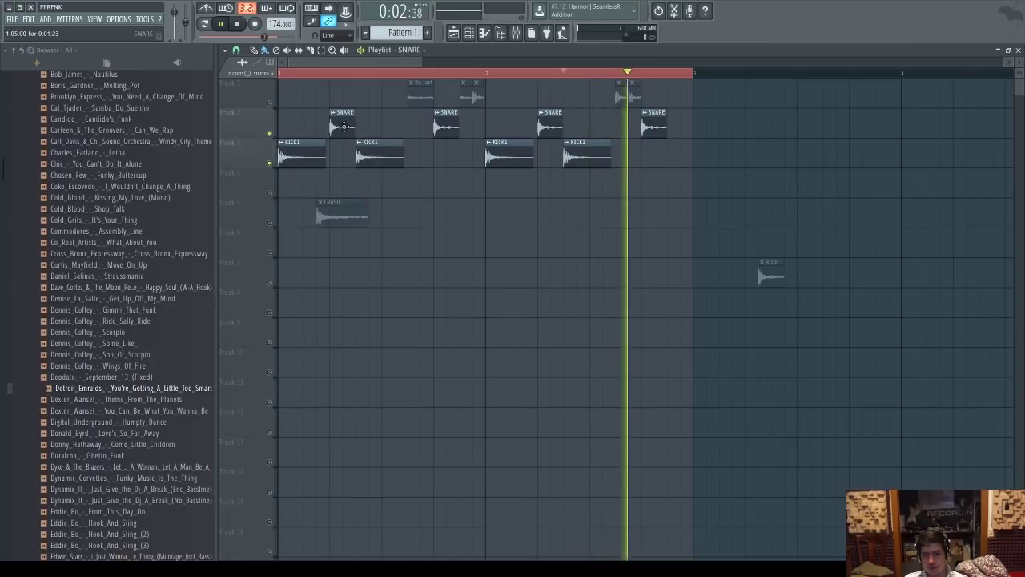
{"action": "double_click", "coordinate": [343, 126]}
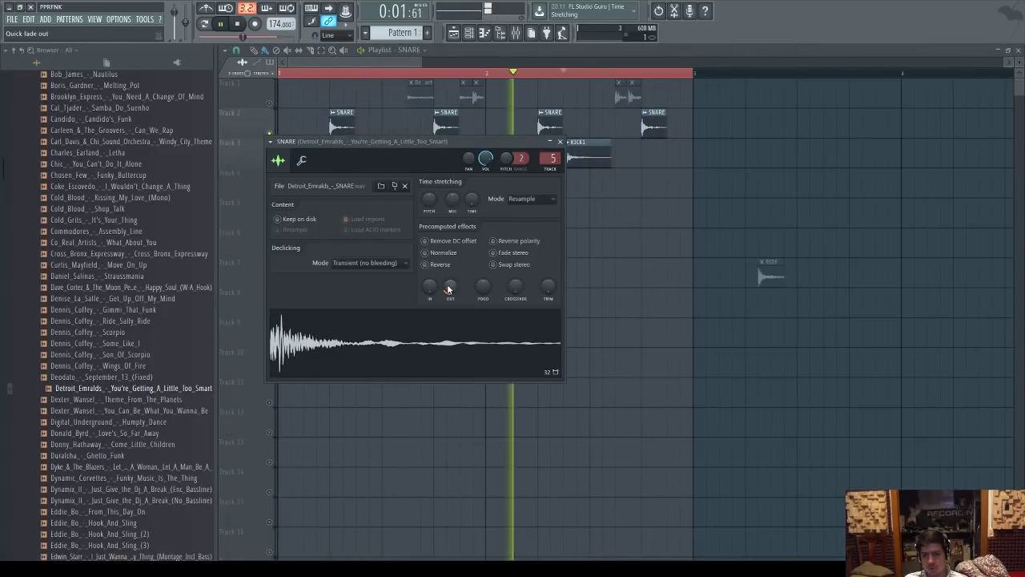
{"action": "left_click_drag", "start_coordinate": [449, 292], "coordinate": [449, 289]}
{"action": "scroll", "coordinate": [450, 288], "scroll_direction": "up", "scroll_amount": 2}
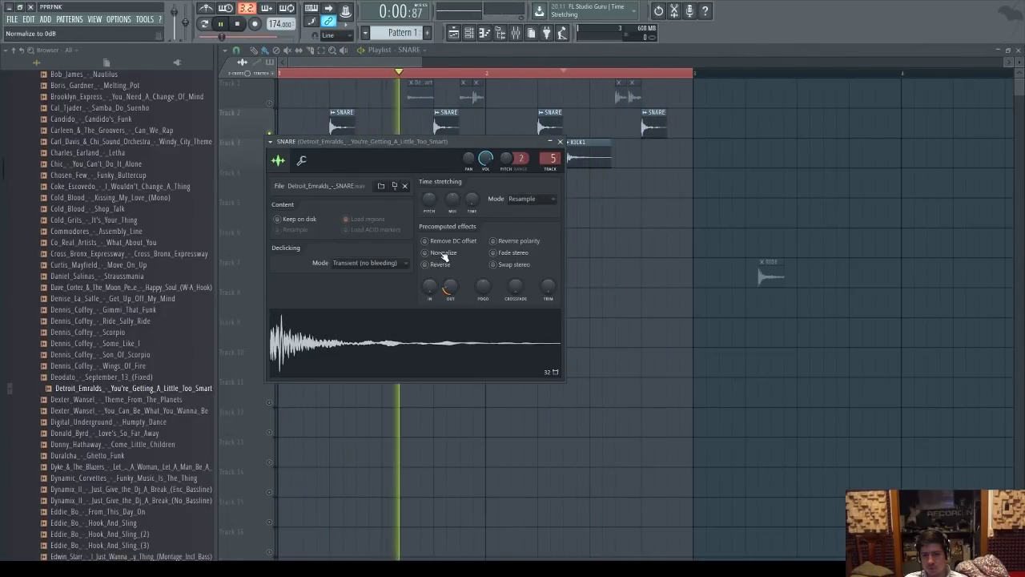
{"action": "right_click", "coordinate": [648, 252]}
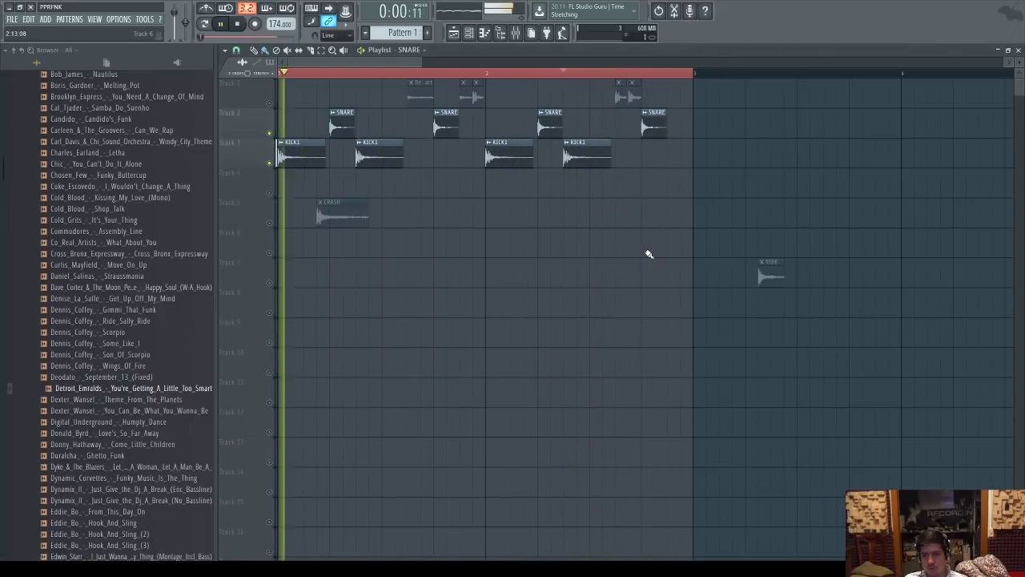
Unmute track 1, audition the loop, and place a copy of the short quiet clip before the first snare.
{"action": "left_click", "coordinate": [270, 103]}
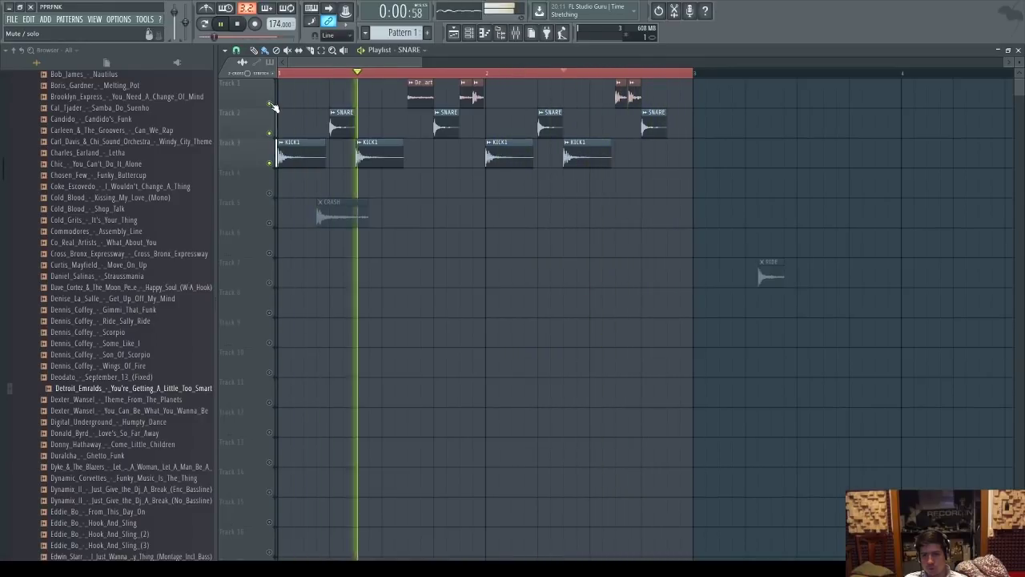
{"action": "key", "text": "space"}
{"action": "key", "text": "space"}
{"action": "left_click", "coordinate": [240, 24]}
{"action": "left_click", "coordinate": [240, 27]}
{"action": "key", "text": "space"}
{"action": "key", "text": "space"}
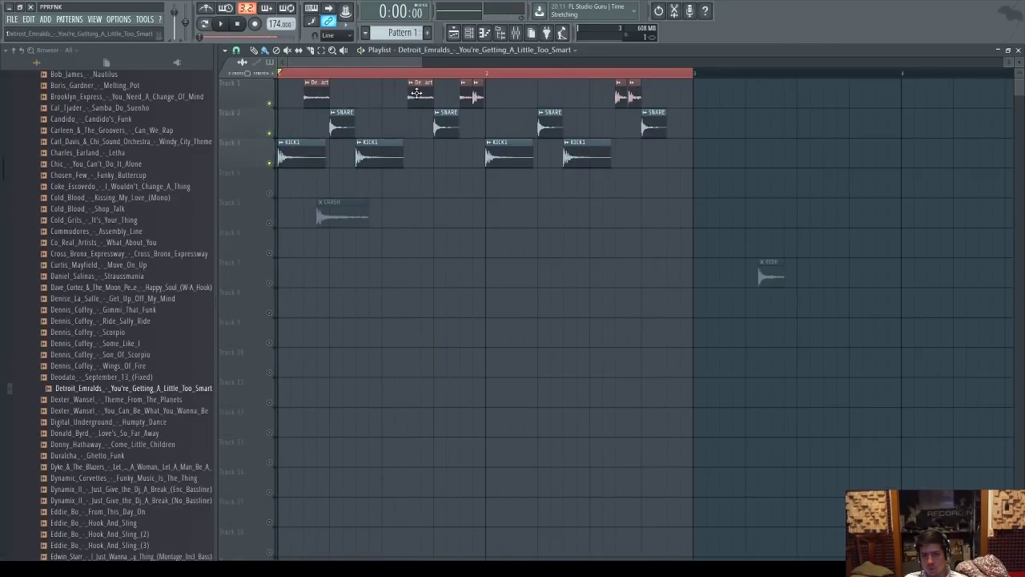
Add copies of the short quiet clip on track 1 at 1:09, 2:03 and 2:09 while auditioning the loop.
{"action": "key", "text": "space"}
{"action": "key", "text": "space"}
{"action": "left_click", "coordinate": [519, 96]}
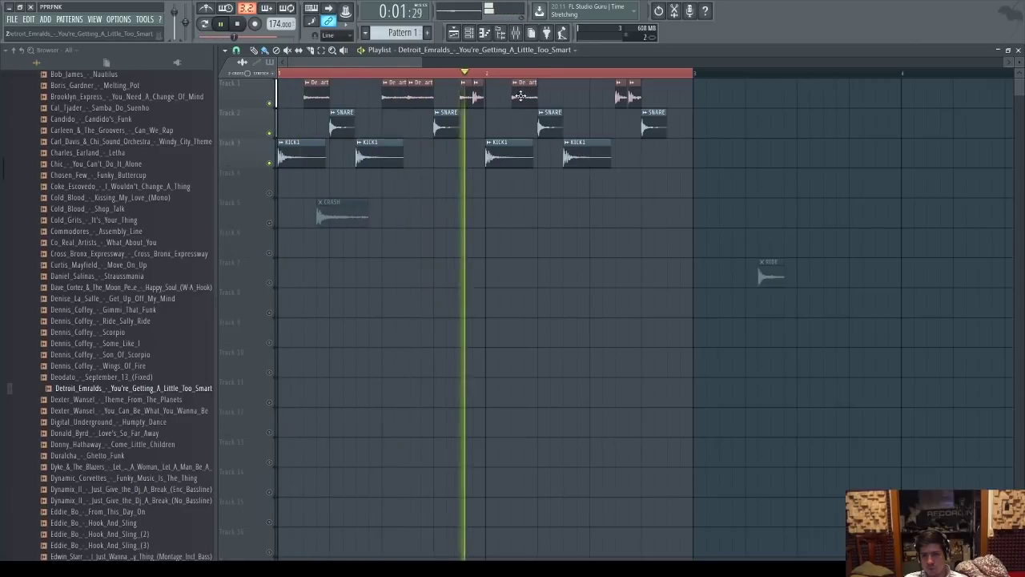
{"action": "left_click", "coordinate": [580, 97]}
{"action": "left_click_drag", "start_coordinate": [590, 96], "coordinate": [599, 97]}
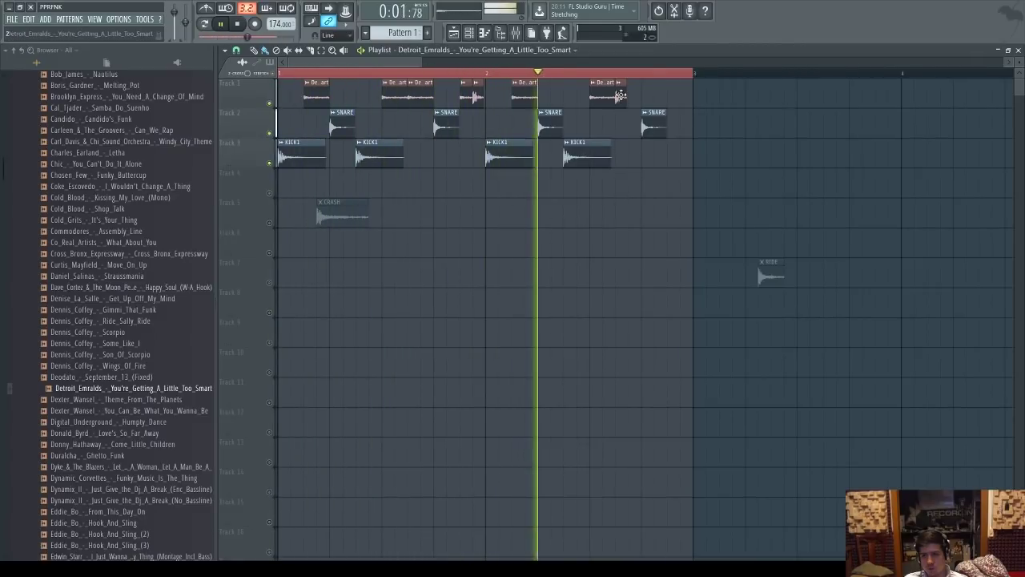
Relocate one short hit on track 1 to after the last snare, and place a KICK1 on track 3 trimmed to end at that snare.
{"action": "key", "text": "space"}
{"action": "left_click_drag", "start_coordinate": [684, 102], "coordinate": [672, 102]}
{"action": "key", "text": "space"}
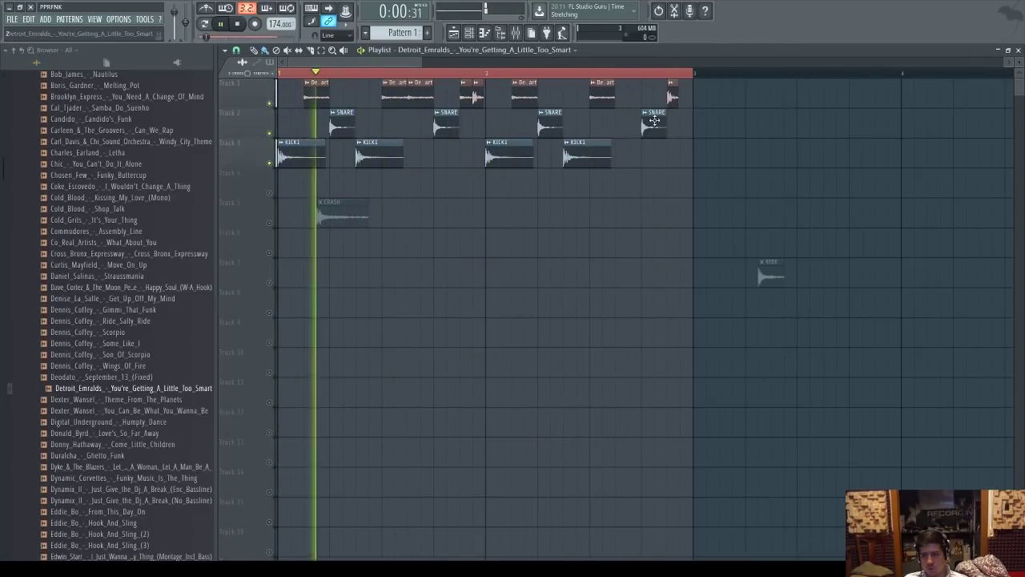
{"action": "left_click", "coordinate": [640, 156]}
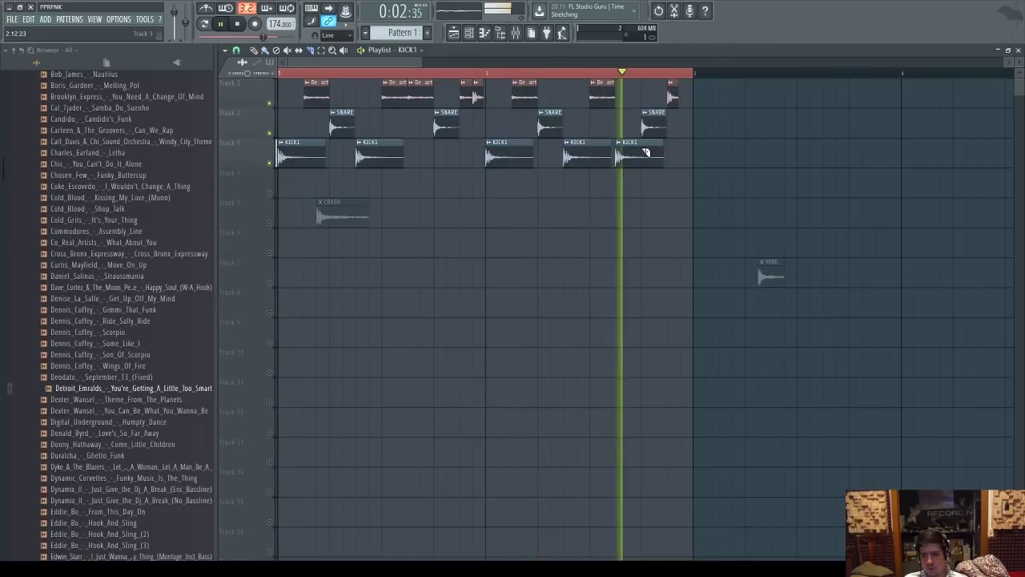
{"action": "left_click_drag", "start_coordinate": [661, 158], "coordinate": [643, 158]}
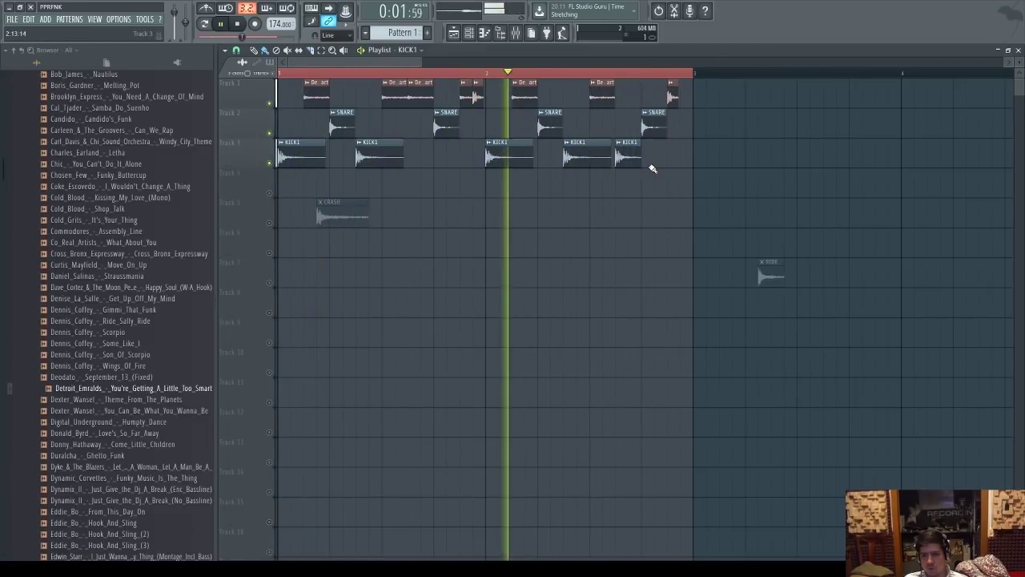
Make the first quiet clip on track 1 a unique sample saved as ride.
{"action": "left_click", "coordinate": [313, 82]}
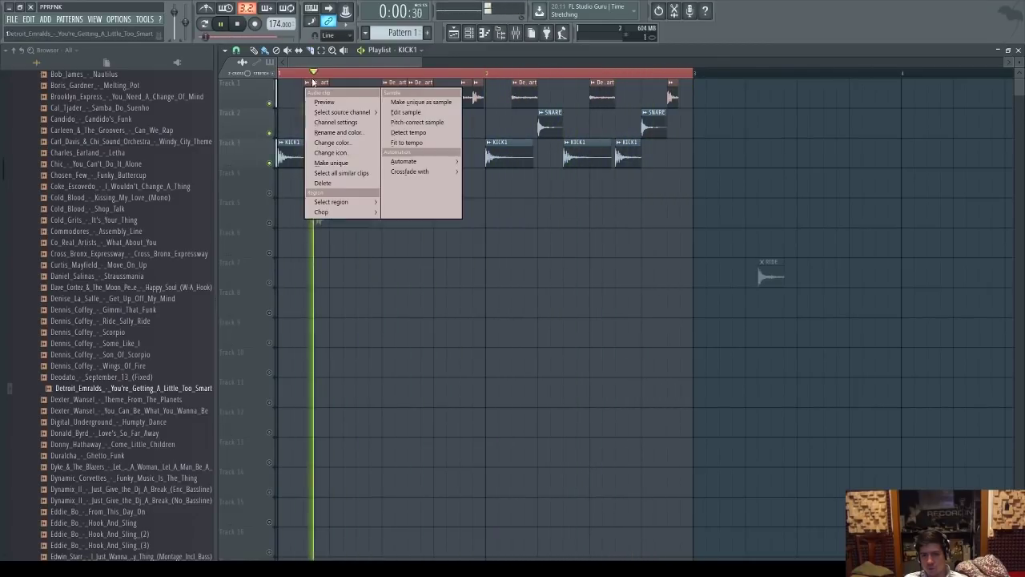
{"action": "left_click", "coordinate": [401, 102]}
{"action": "type", "text": "ride"}
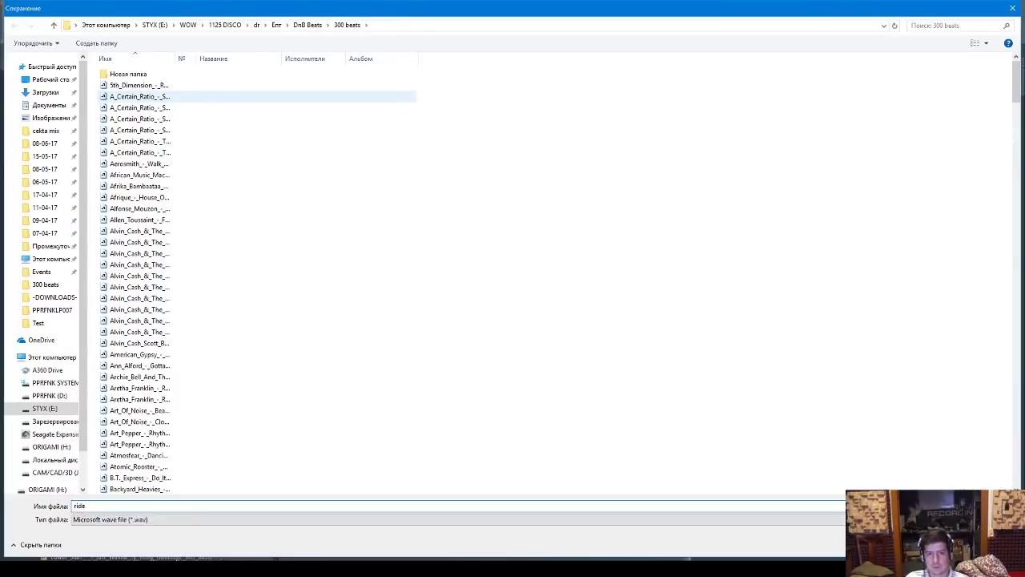
{"action": "key", "text": "Return"}
Replace the remaining quiet clips on track 1 with copies of the ride sample at 1:09, 1:11, 2:03 and 2:09.
{"action": "right_click", "coordinate": [399, 99]}
{"action": "left_click", "coordinate": [311, 93]}
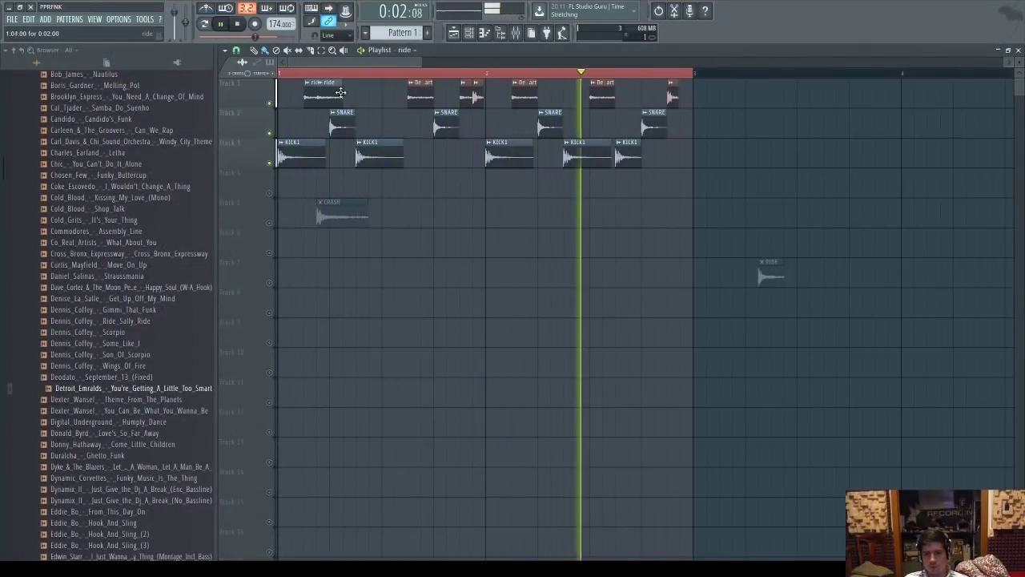
{"action": "left_click", "coordinate": [385, 95]}
{"action": "right_click", "coordinate": [420, 98]}
{"action": "left_click", "coordinate": [414, 94]}
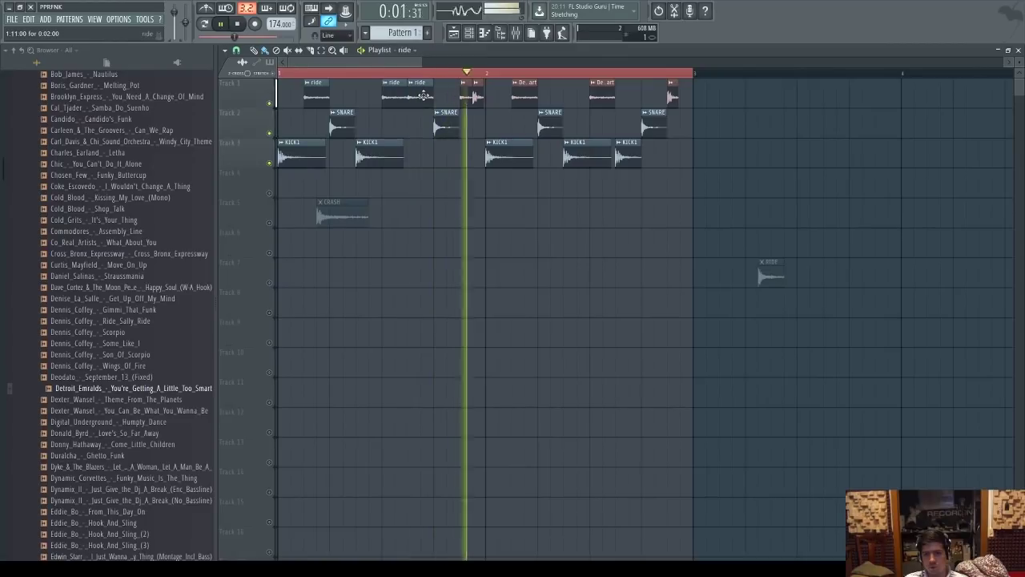
{"action": "right_click", "coordinate": [523, 97]}
{"action": "left_click", "coordinate": [519, 97]}
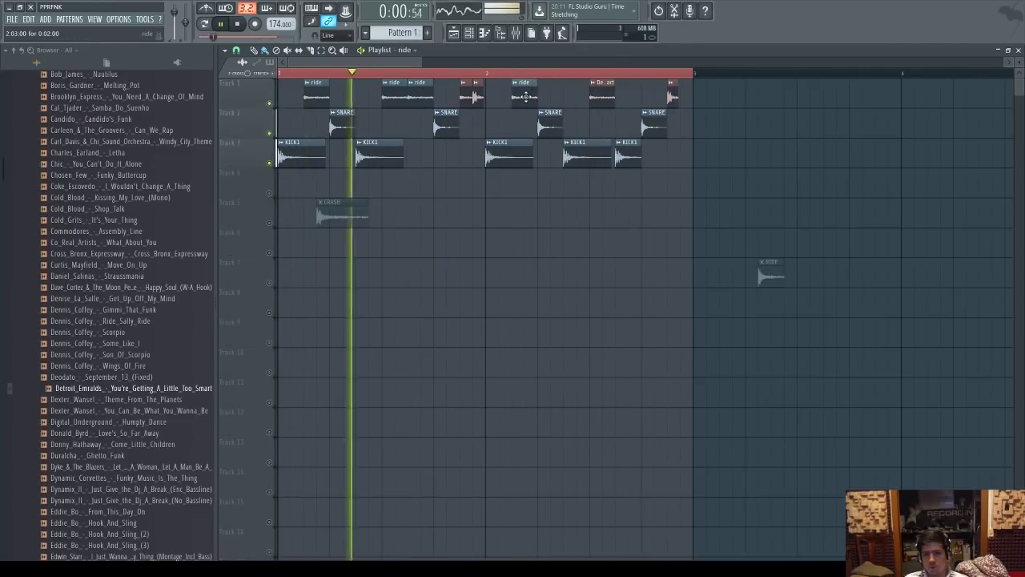
{"action": "right_click", "coordinate": [605, 98]}
{"action": "left_click", "coordinate": [597, 98]}
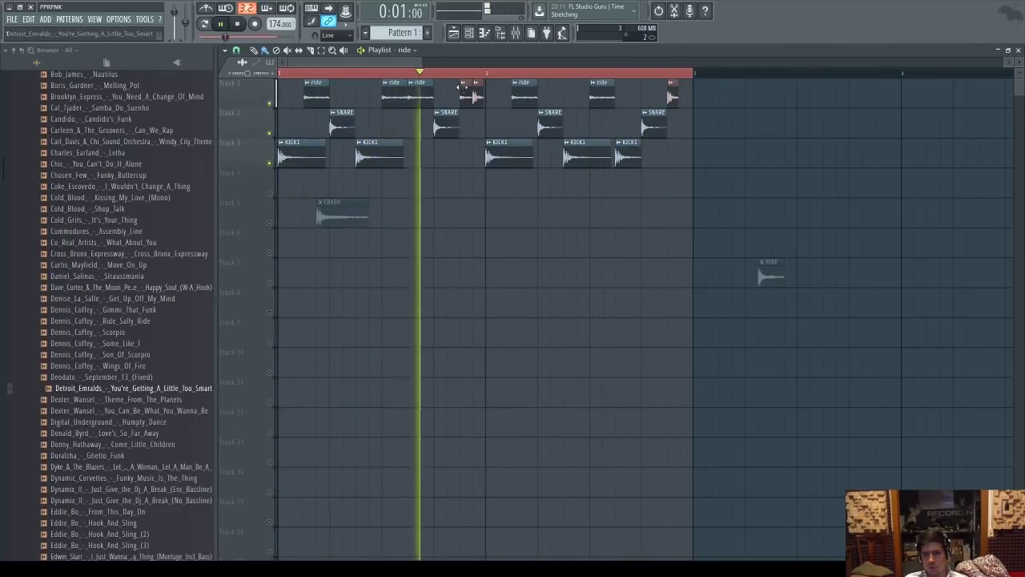
Rename the ride sample's channel to HH.
{"action": "left_click", "coordinate": [306, 85]}
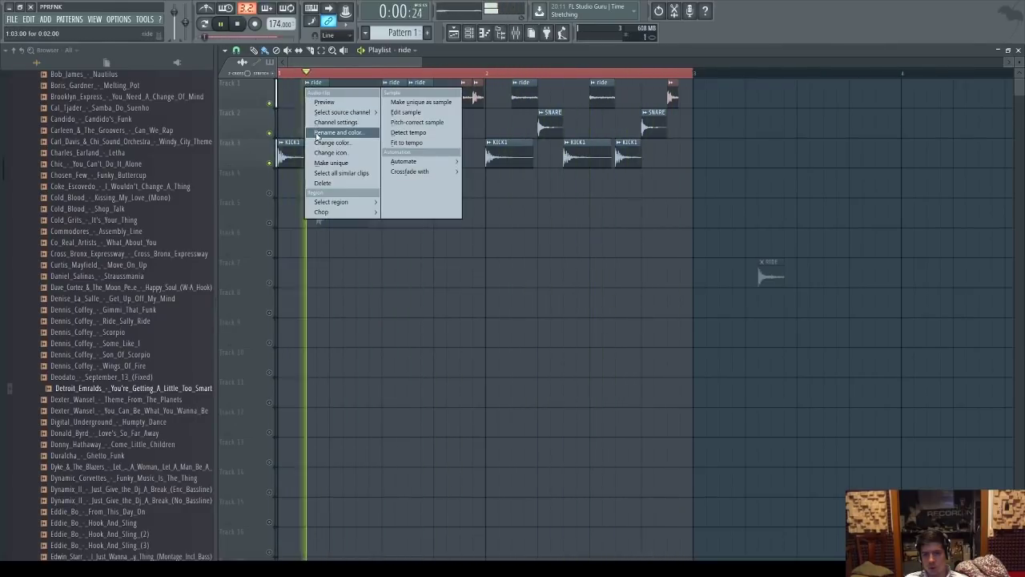
{"action": "left_click", "coordinate": [316, 134]}
{"action": "type", "text": "HH"}
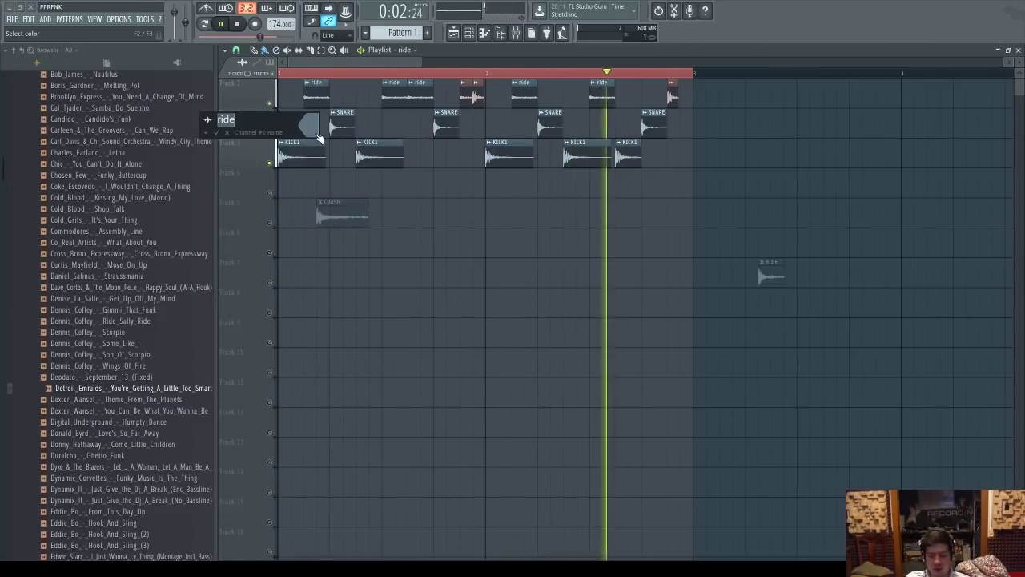
{"action": "key", "text": "Return"}
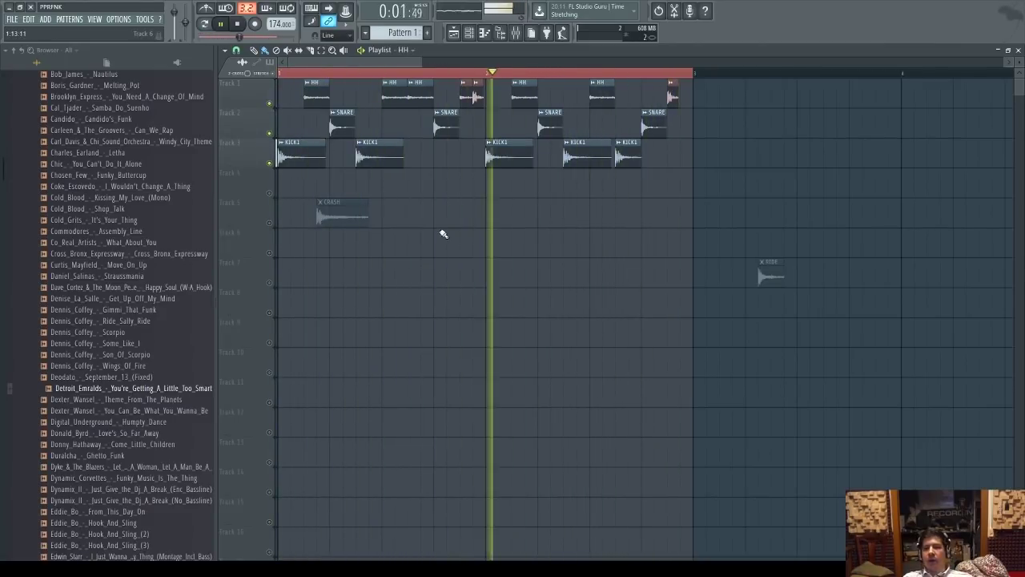
Make the short track 1 clip at 1:15 a unique sample and rename it HH2.
{"action": "left_click", "coordinate": [463, 84]}
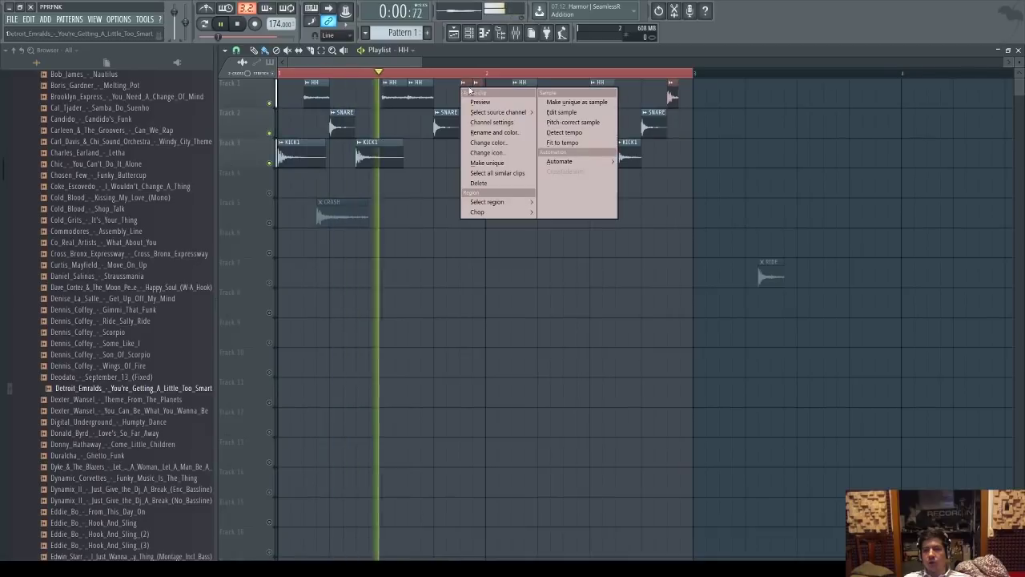
{"action": "left_click", "coordinate": [549, 104]}
{"action": "key", "text": "Escape"}
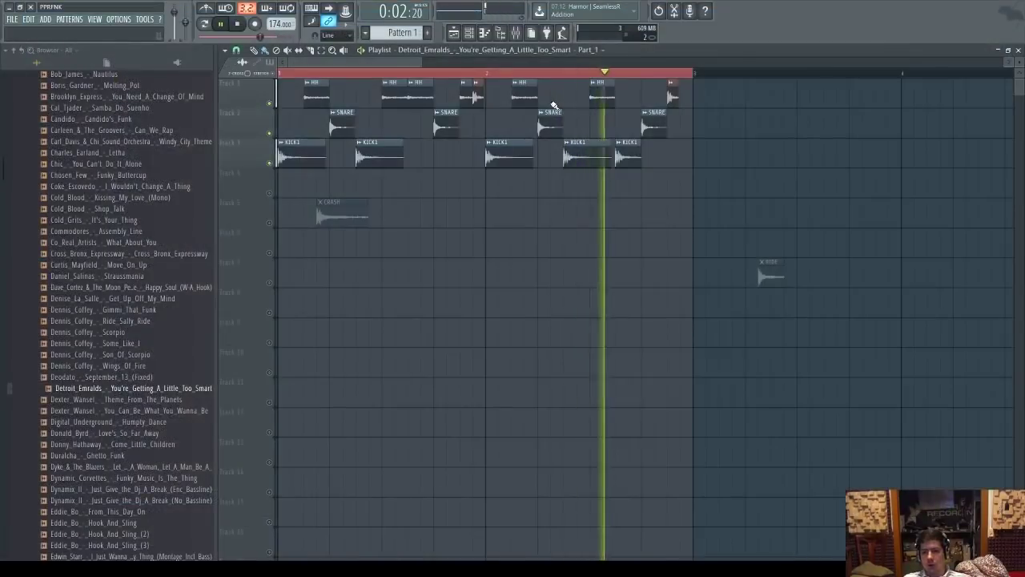
{"action": "left_click", "coordinate": [465, 85]}
{"action": "left_click", "coordinate": [487, 132]}
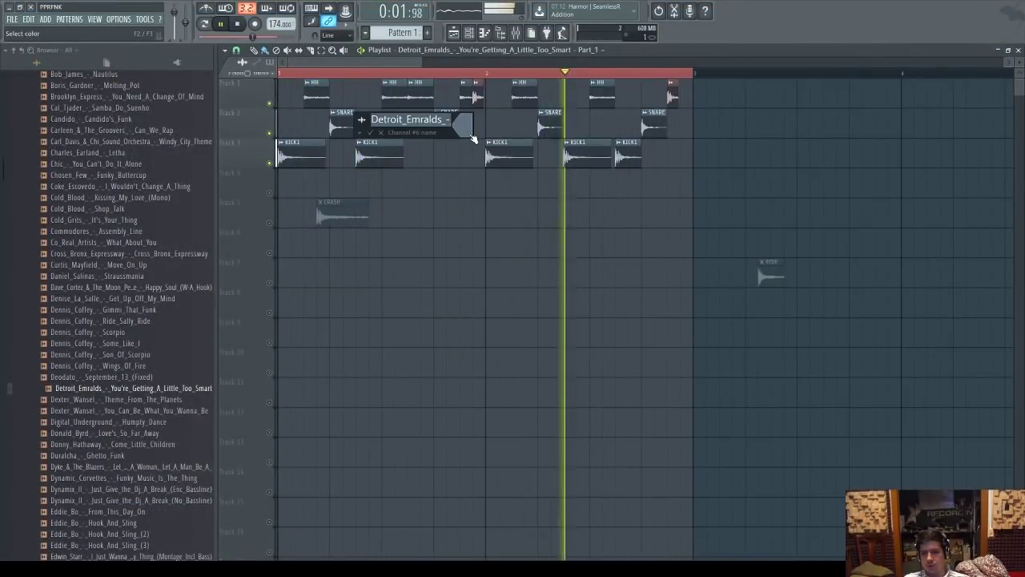
{"action": "type", "text": "HH2"}
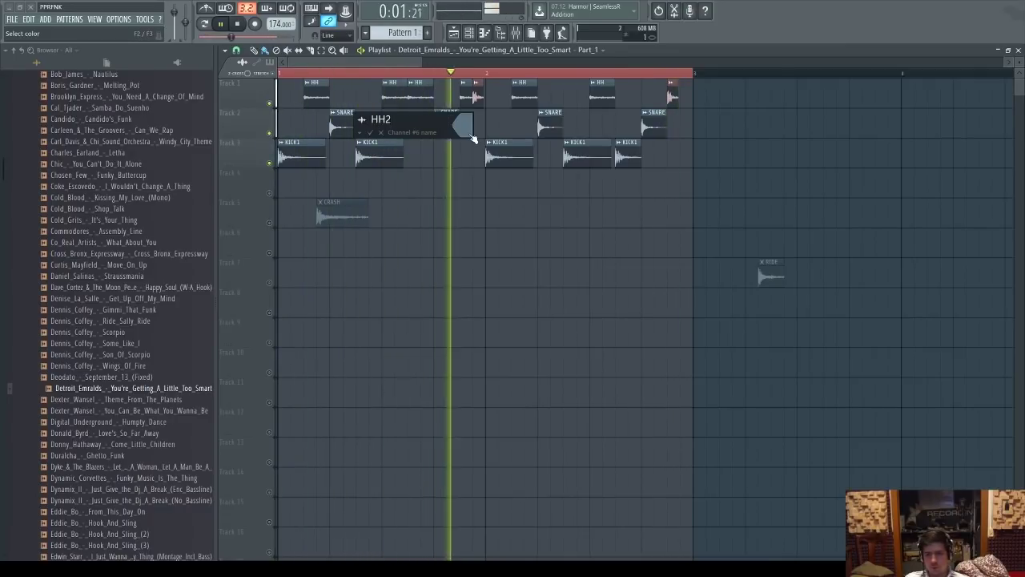
{"action": "key", "text": "Return"}
Save the short track 1 hit at 1:16 as a unique sample named GHOST_KICK and relocate it to track 3.
{"action": "left_click", "coordinate": [469, 84]}
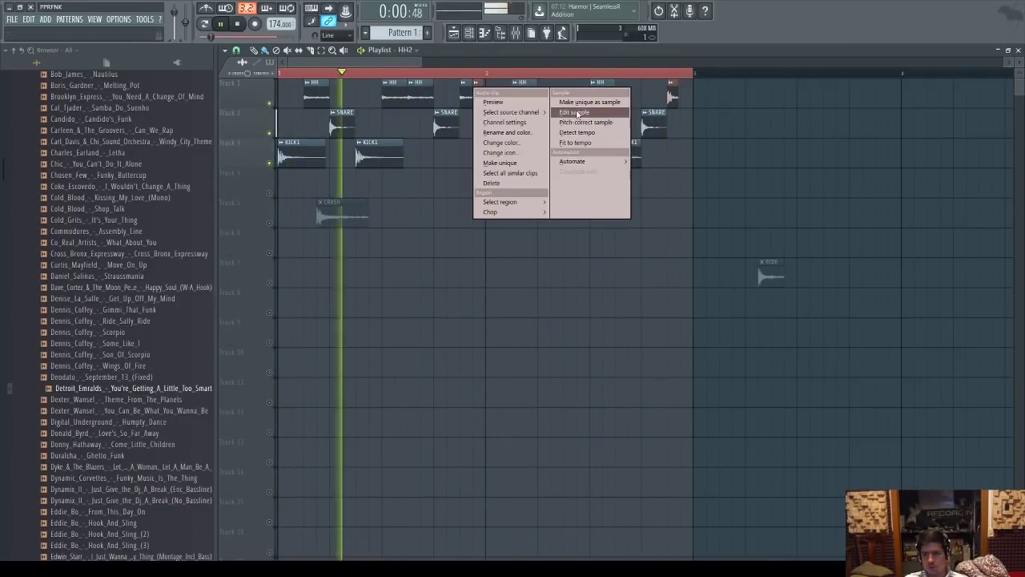
{"action": "left_click", "coordinate": [588, 102]}
{"action": "type", "text": "G"}
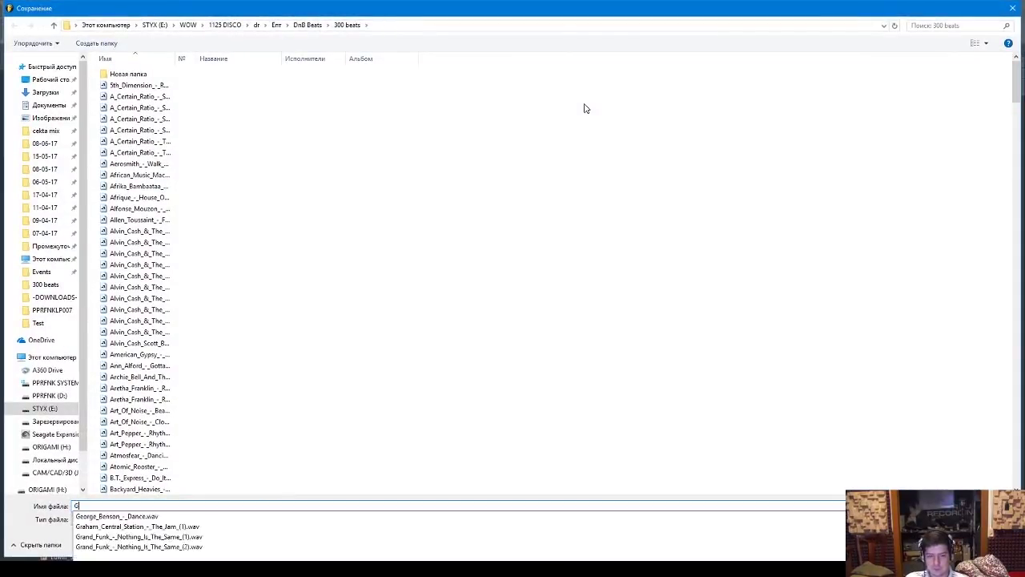
{"action": "type", "text": "HOST_KICK"}
{"action": "key", "text": "Return"}
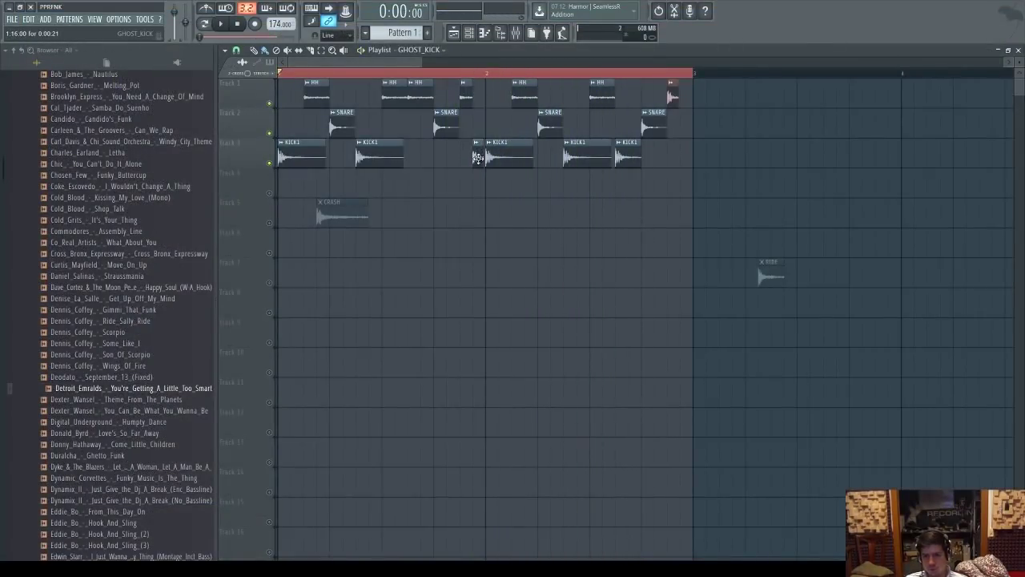
Add a fade-out to the GHOST_KICK sample and place a copy on track 3 at 2:15, replacing the original hit.
{"action": "double_click", "coordinate": [477, 158]}
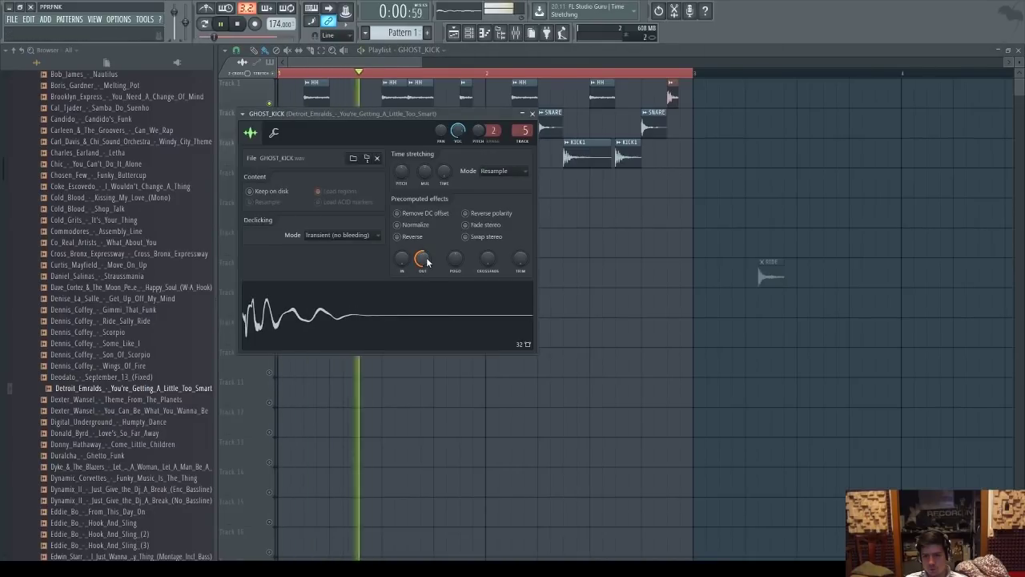
{"action": "key", "text": "Escape"}
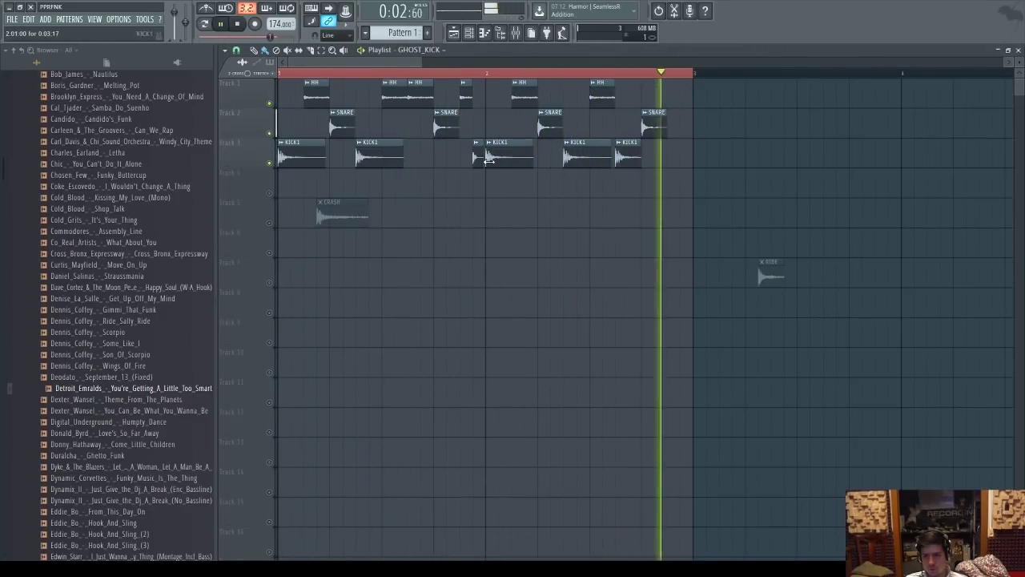
{"action": "left_click", "coordinate": [670, 157]}
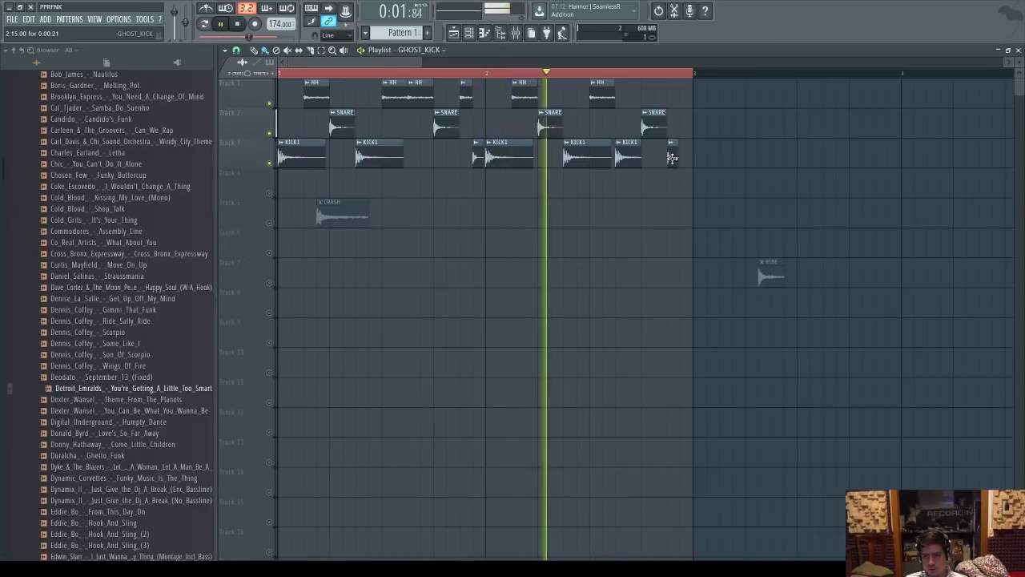
Place a GHOST_KICK copy on track 2 at 1:09 while auditioning the loop.
{"action": "left_click", "coordinate": [375, 117]}
{"action": "key", "text": "space"}
{"action": "left_click_drag", "start_coordinate": [374, 116], "coordinate": [400, 121]}
{"action": "key", "text": "space"}
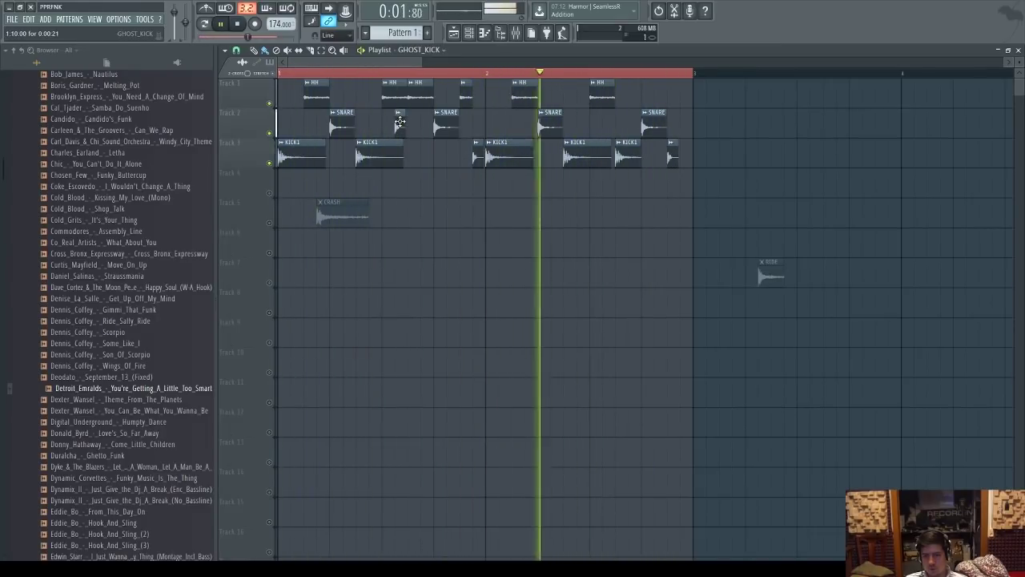
{"action": "mouse_move", "coordinate": [399, 121]}
{"action": "left_mouse_down"}
{"action": "mouse_move", "coordinate": [479, 129]}
{"action": "mouse_move", "coordinate": [321, 129]}
{"action": "mouse_move", "coordinate": [389, 127]}
{"action": "left_mouse_up"}
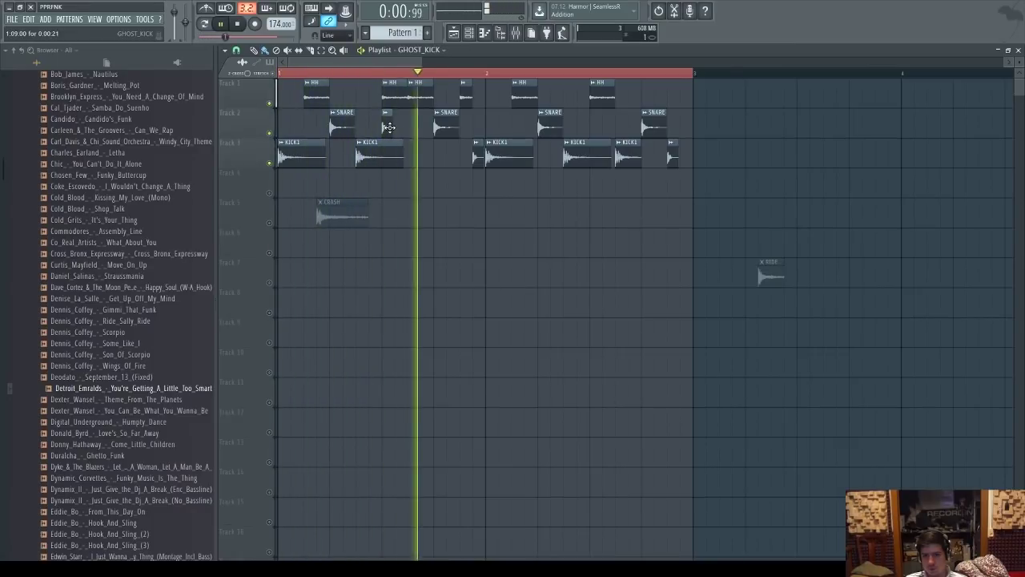
Make the track 2 ghost kick a unique channel and slightly shift its time-stretching pitch.
{"action": "left_click", "coordinate": [386, 113]}
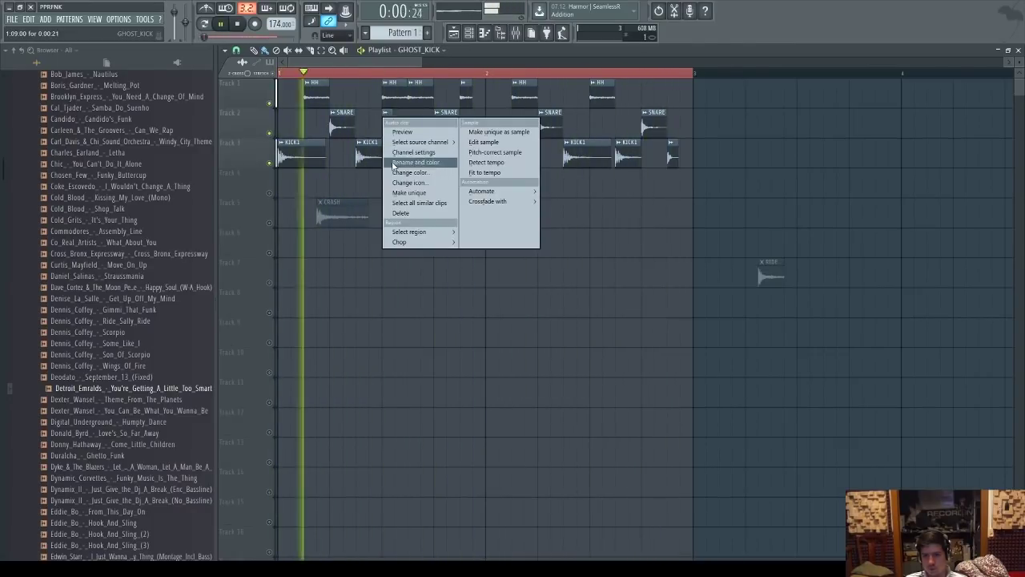
{"action": "left_click", "coordinate": [394, 193]}
{"action": "double_click", "coordinate": [389, 127]}
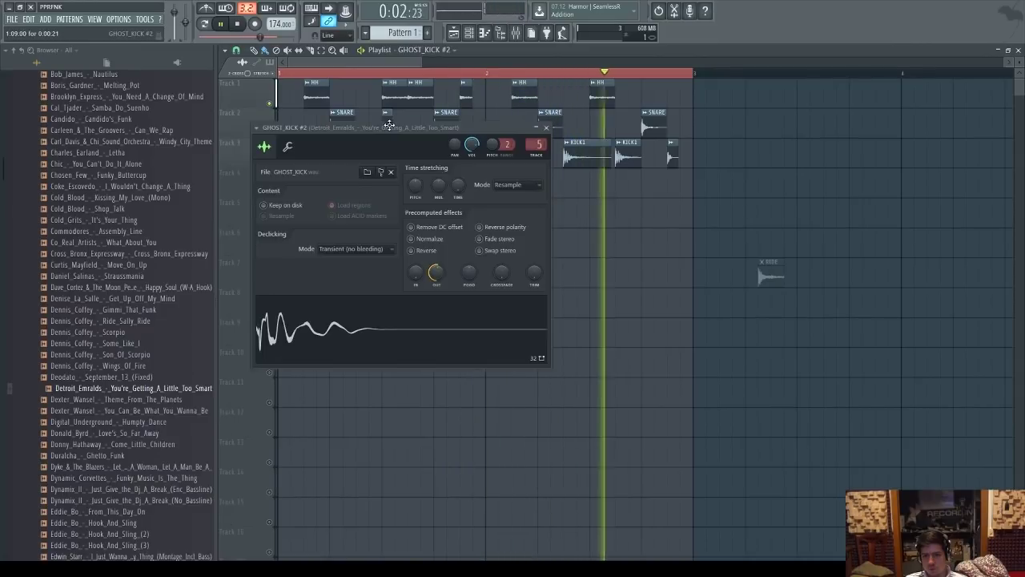
{"action": "left_click_drag", "start_coordinate": [418, 186], "coordinate": [418, 181]}
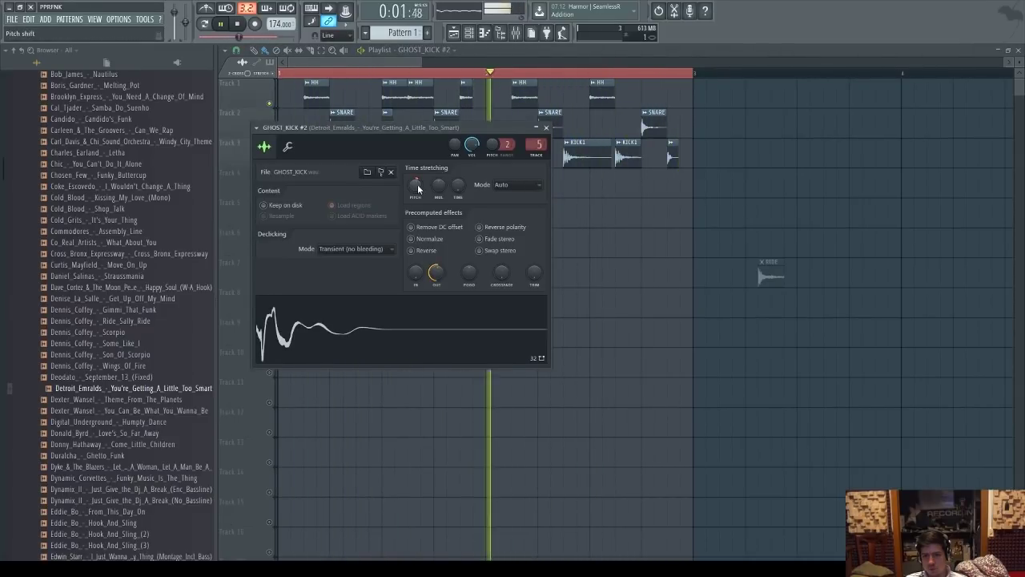
{"action": "right_click", "coordinate": [634, 219]}
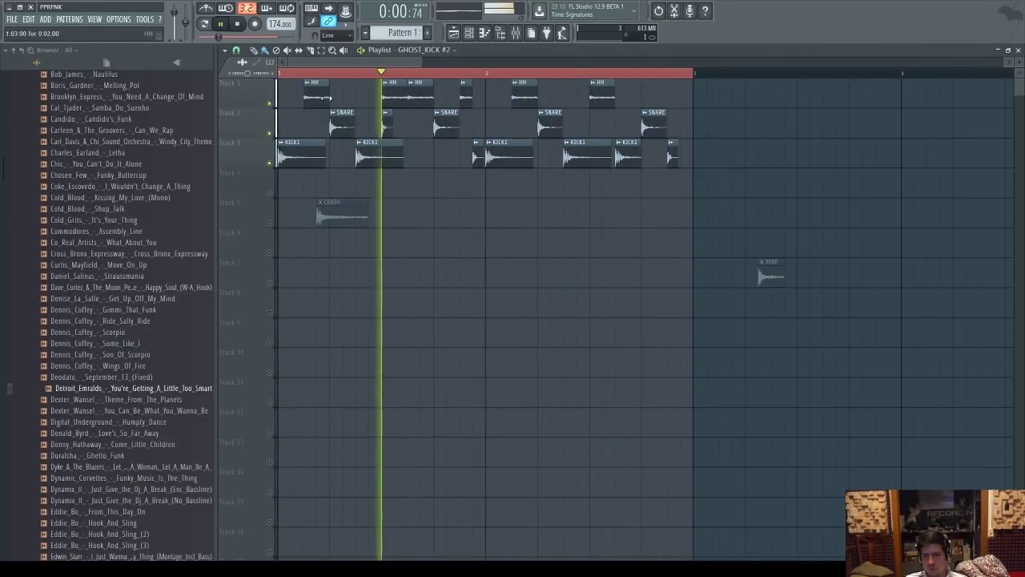
Add a short fade-out to the HH sample while the loop plays, and stop playback.
{"action": "double_click", "coordinate": [330, 103]}
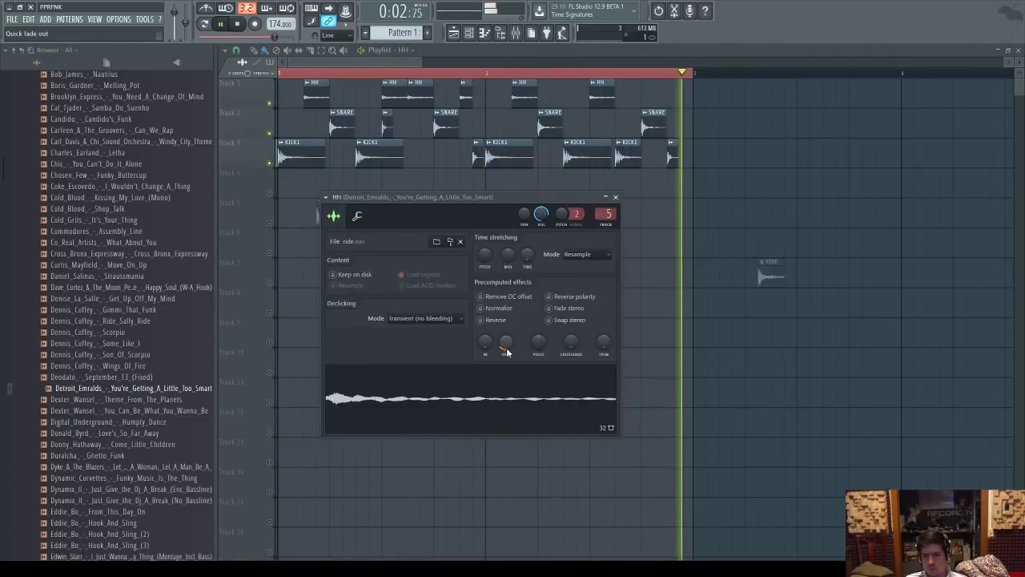
{"action": "left_click_drag", "start_coordinate": [507, 351], "coordinate": [507, 329]}
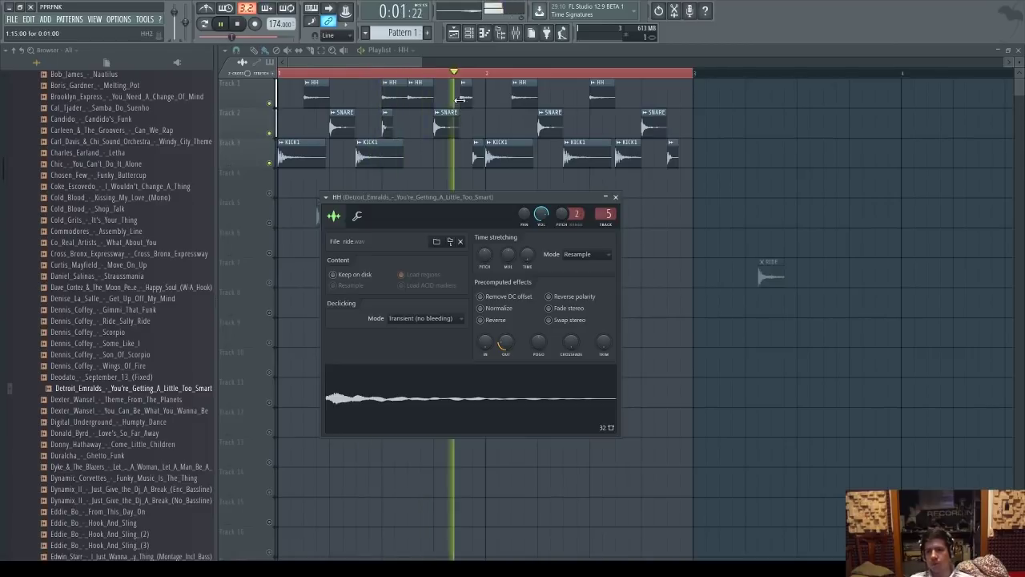
{"action": "key", "text": "space"}
{"action": "key", "text": "Escape"}
Route the HH channel to mixer track 6 and the KICK1 channel to mixer track 7.
{"action": "double_click", "coordinate": [311, 102]}
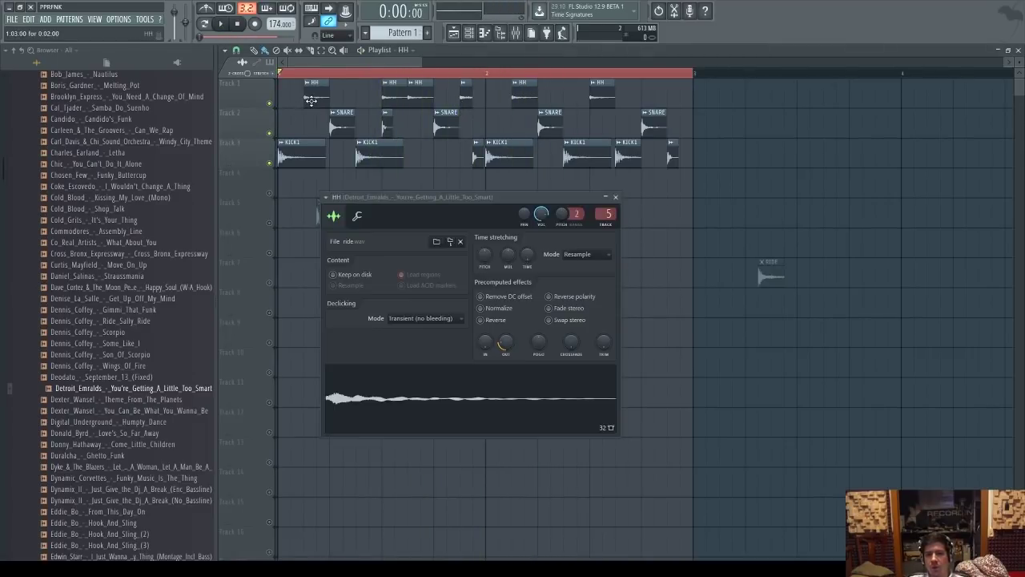
{"action": "scroll", "coordinate": [602, 225], "scroll_direction": "up", "scroll_amount": 1}
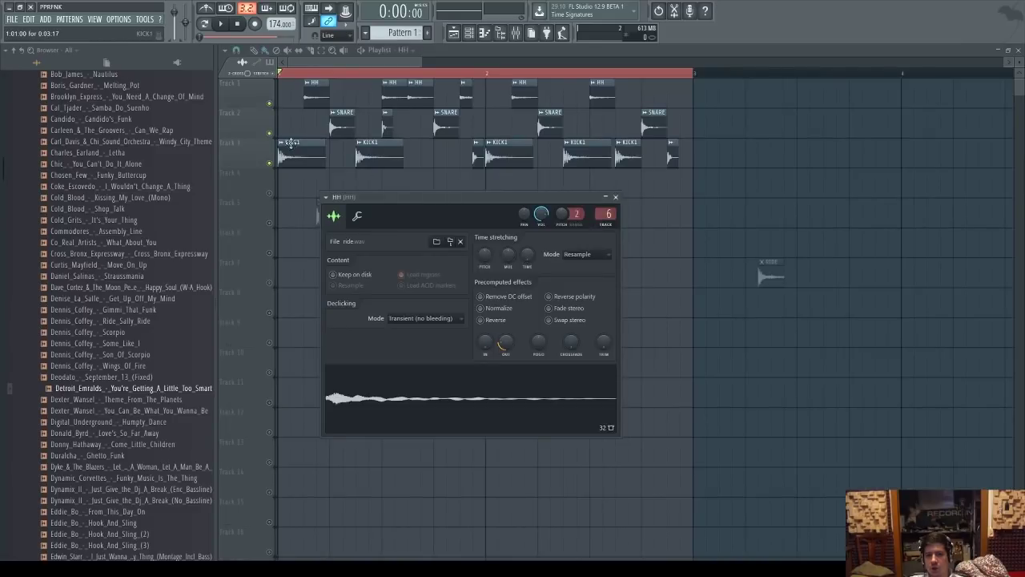
{"action": "double_click", "coordinate": [356, 155]}
{"action": "key", "text": "F9"}
{"action": "key", "text": "F9"}
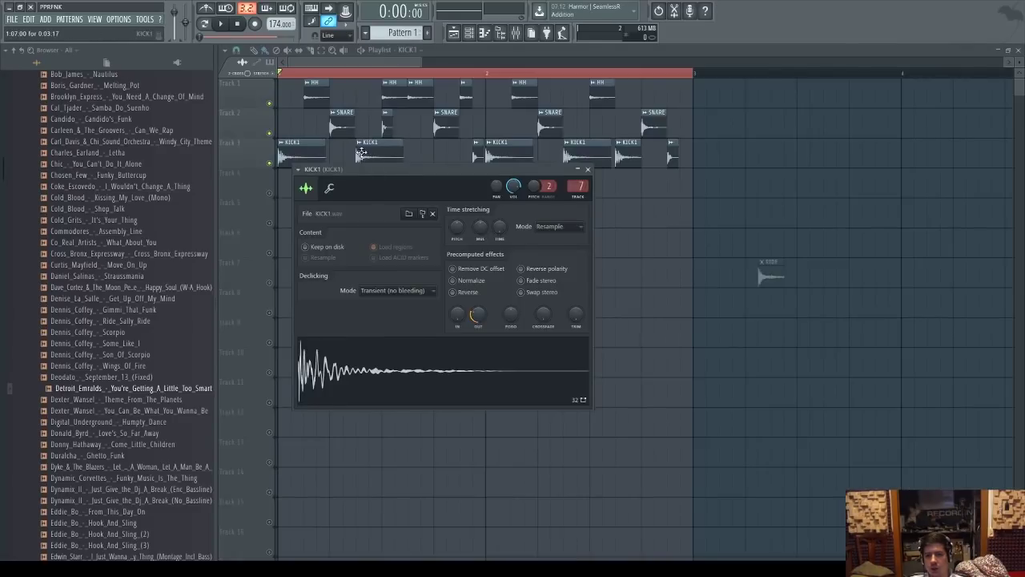
Route the SNARE channel to mixer track 8 and the GHOST_KICK #2 channel to mixer track 9.
{"action": "double_click", "coordinate": [345, 125]}
{"action": "left_click", "coordinate": [558, 169]}
{"action": "key", "text": "F9"}
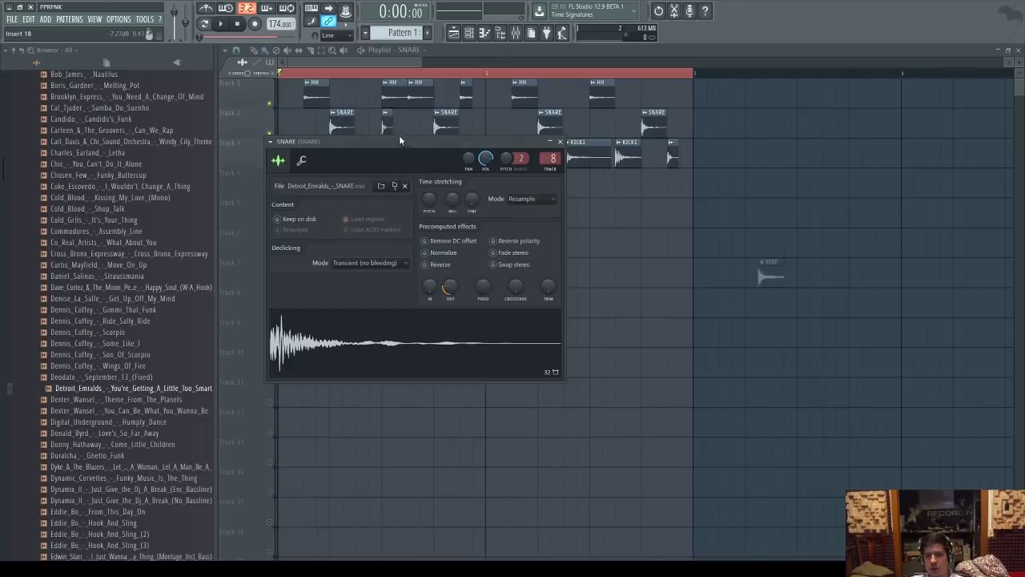
{"action": "double_click", "coordinate": [387, 119]}
{"action": "left_click", "coordinate": [540, 156]}
{"action": "key", "text": "F9"}
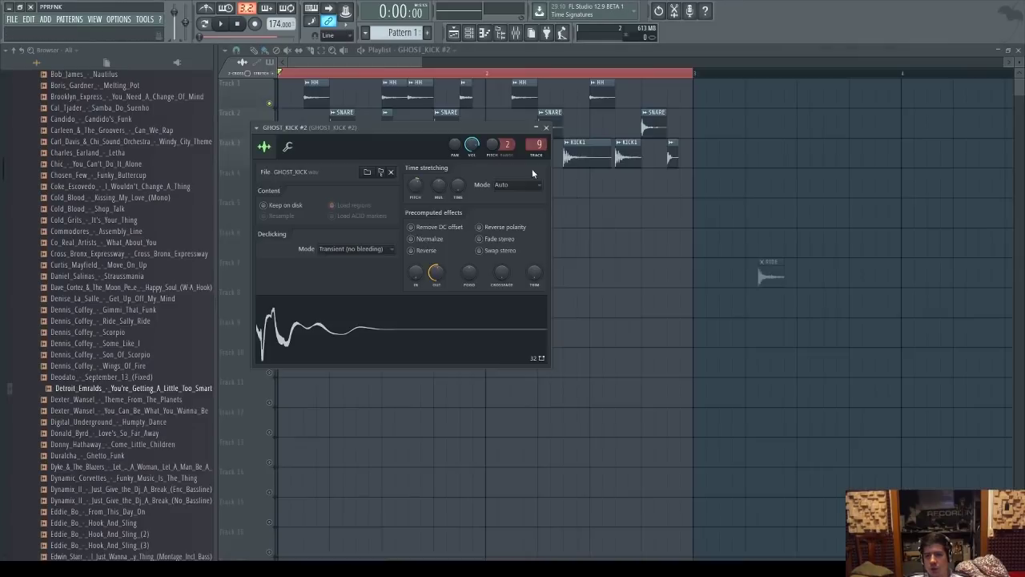
{"action": "key", "text": "Escape"}
Check the channel settings of both ghost kicks and display the mixer while the loop plays.
{"action": "double_click", "coordinate": [388, 121]}
{"action": "key", "text": "Escape"}
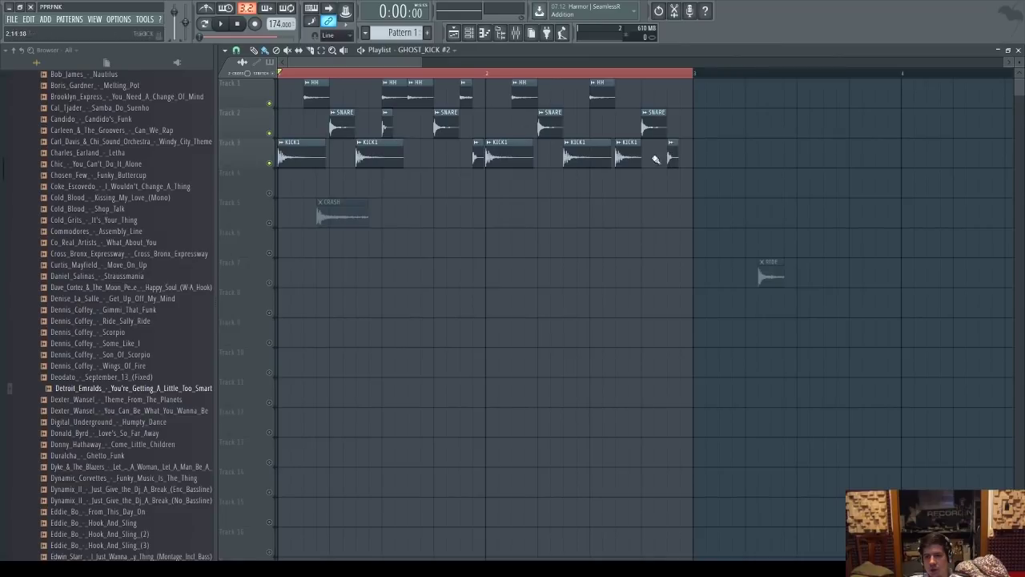
{"action": "double_click", "coordinate": [478, 155]}
{"action": "key", "text": "Escape"}
{"action": "double_click", "coordinate": [386, 131]}
{"action": "key", "text": "Escape"}
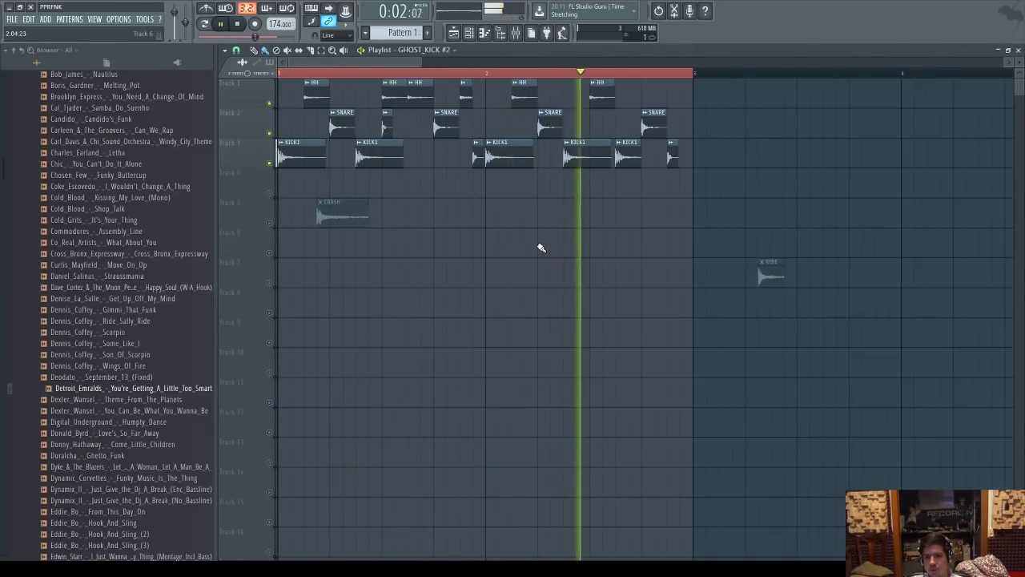
{"action": "left_click", "coordinate": [516, 33]}
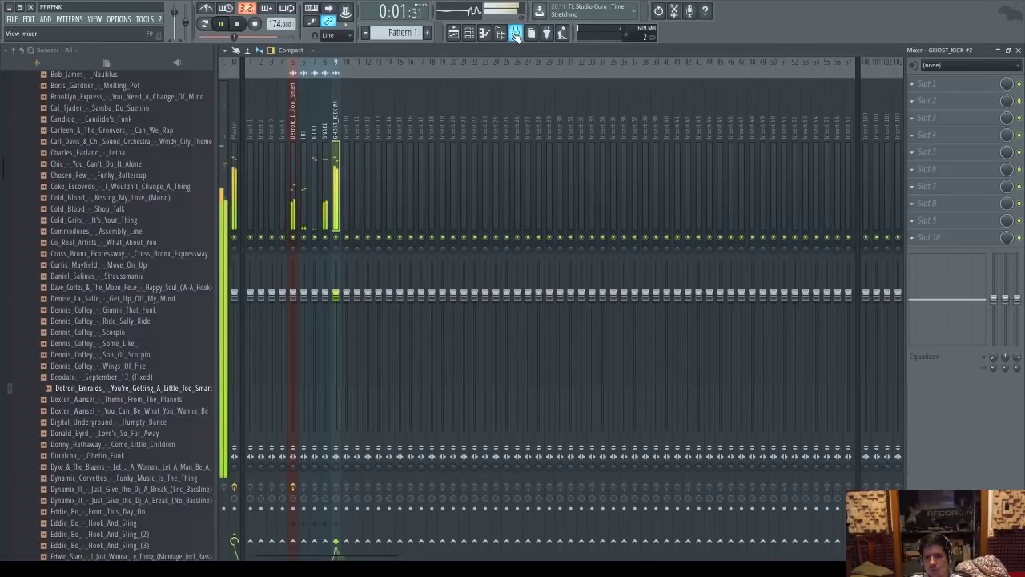
Solo the HH mixer track, select it and stop playback.
{"action": "right_click", "coordinate": [310, 243]}
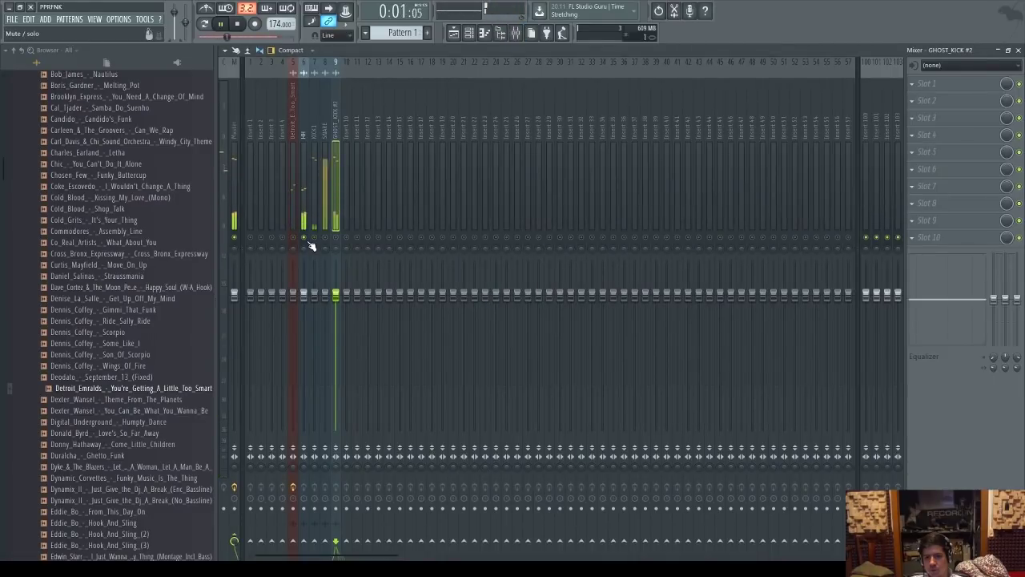
{"action": "left_click", "coordinate": [304, 124]}
{"action": "key", "text": "space"}
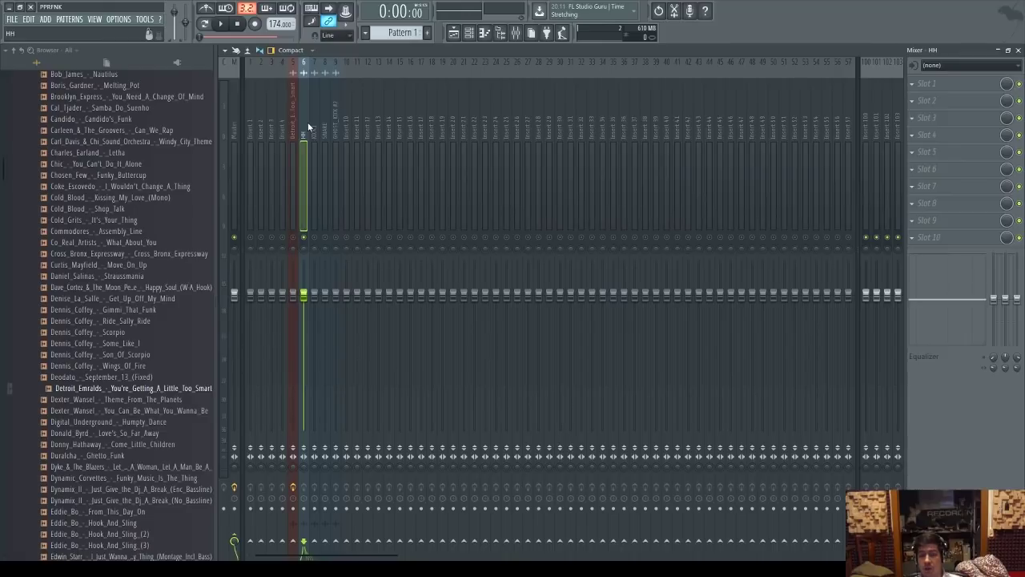
Save the project in the Projects folder under the name Santo_Finekin_Beat_LESSON_plus_BASS_addon.
{"action": "key", "text": "ctrl+shift+s"}
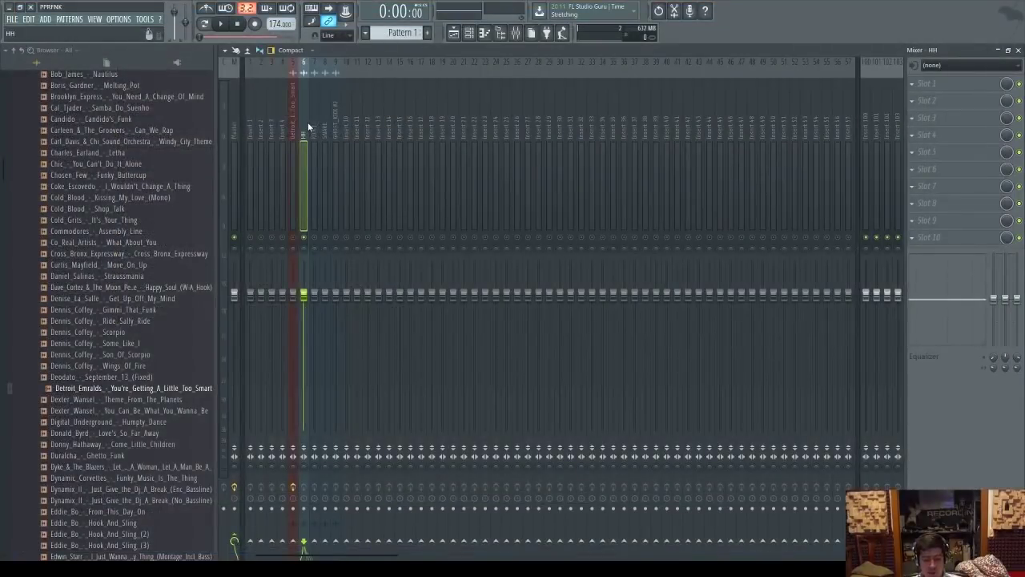
{"action": "key", "text": "Escape"}
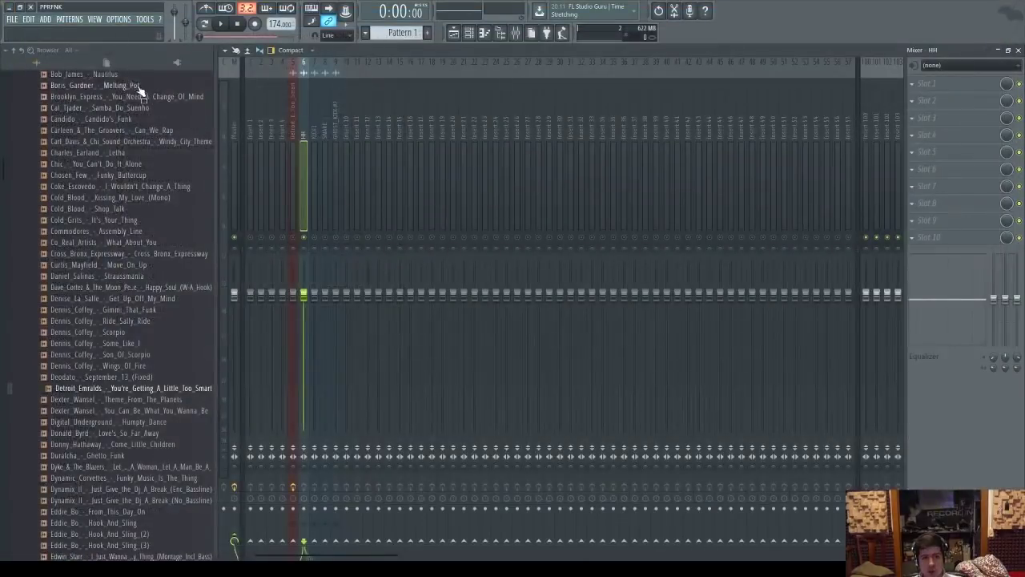
{"action": "left_click", "coordinate": [13, 19]}
{"action": "left_click", "coordinate": [18, 66]}
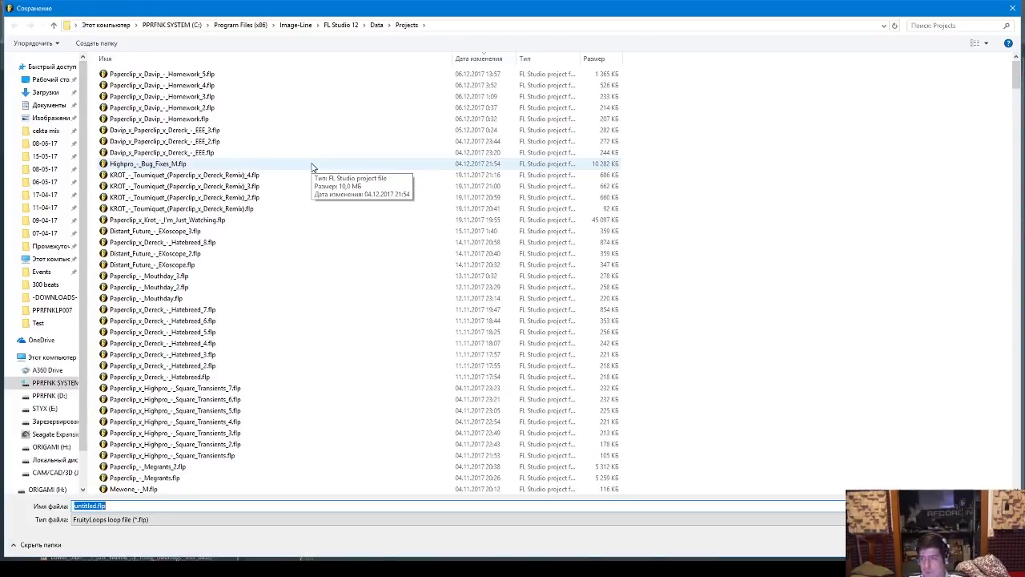
{"action": "type", "text": "Santo_Finekin_Beat_LESSON_plus_BASS_addon"}
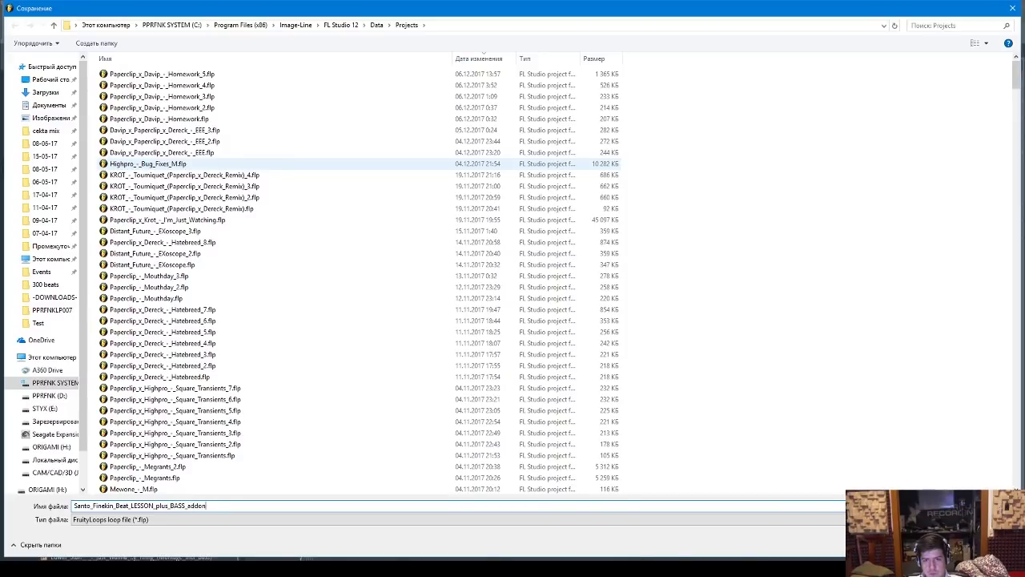
{"action": "key", "text": "Return"}
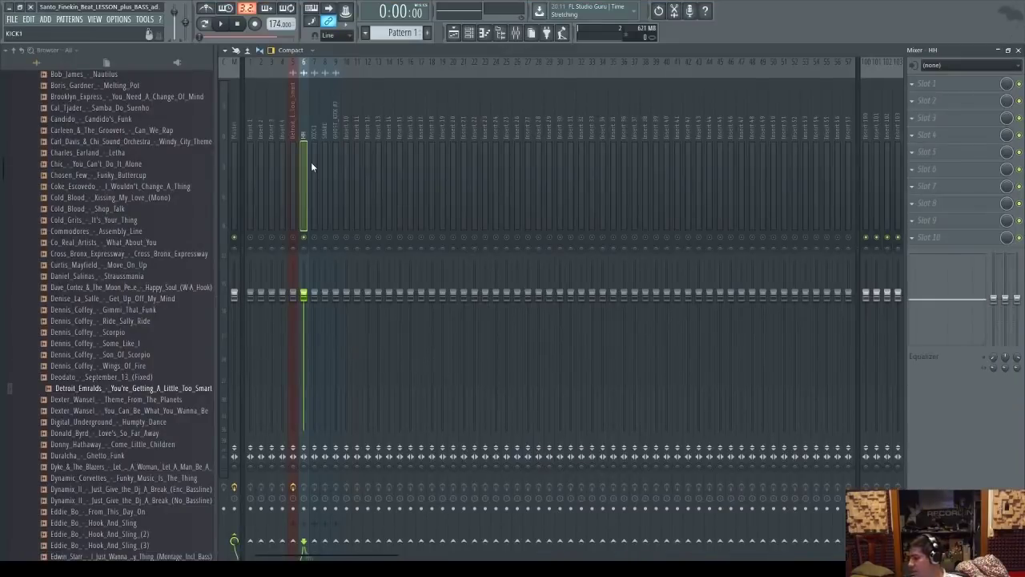
Start the loop and load elysia mpressor sc into effect slot 3 of the HH mixer track.
{"action": "key", "text": "space"}
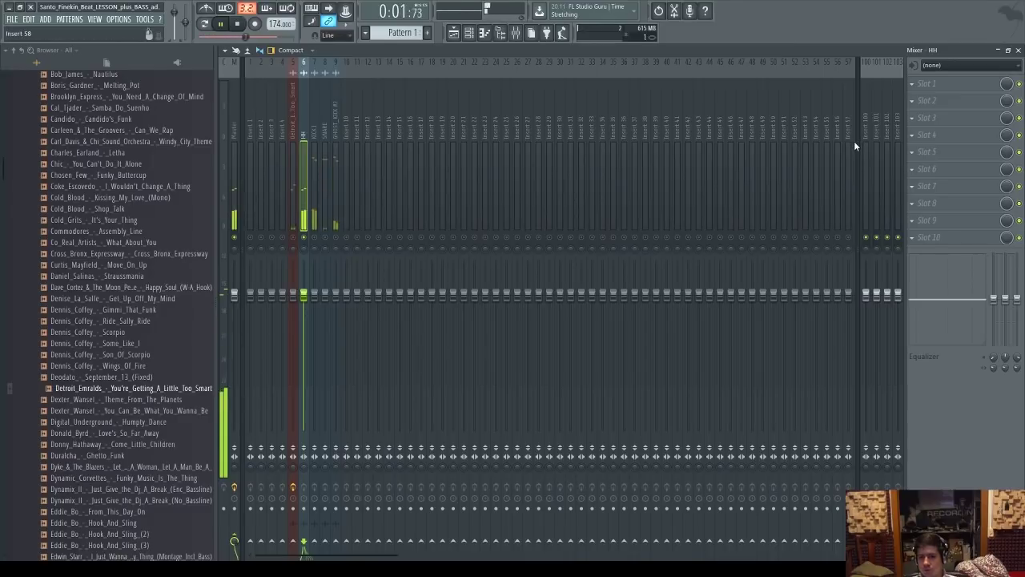
{"action": "left_click", "coordinate": [917, 118]}
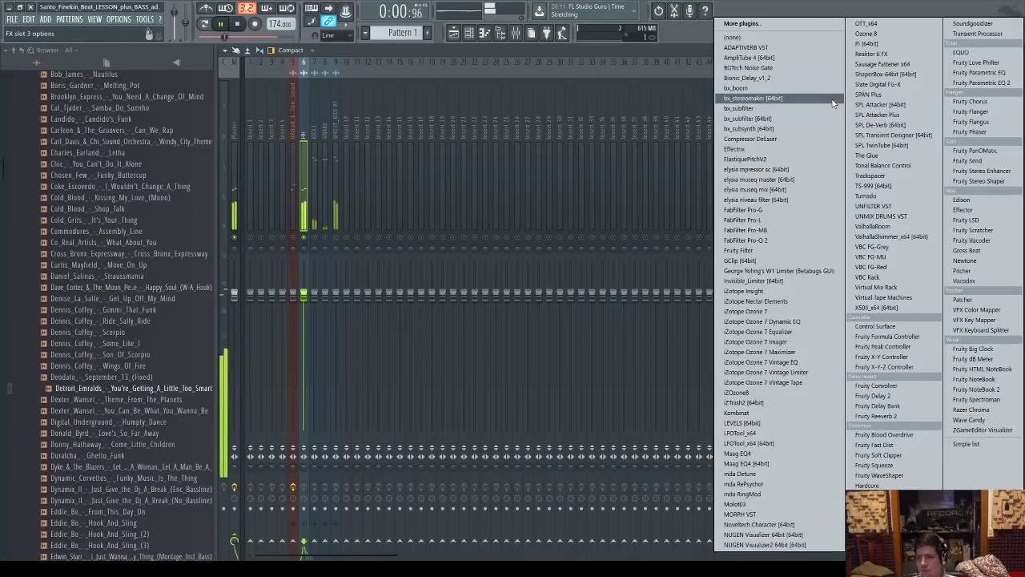
{"action": "left_click", "coordinate": [758, 169]}
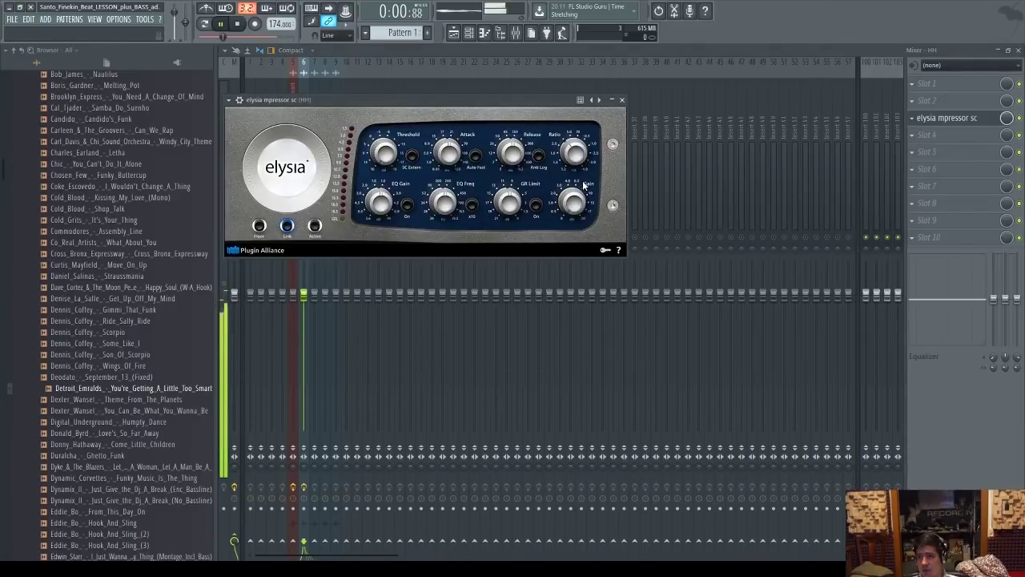
{"action": "left_click_drag", "start_coordinate": [349, 101], "coordinate": [460, 153]}
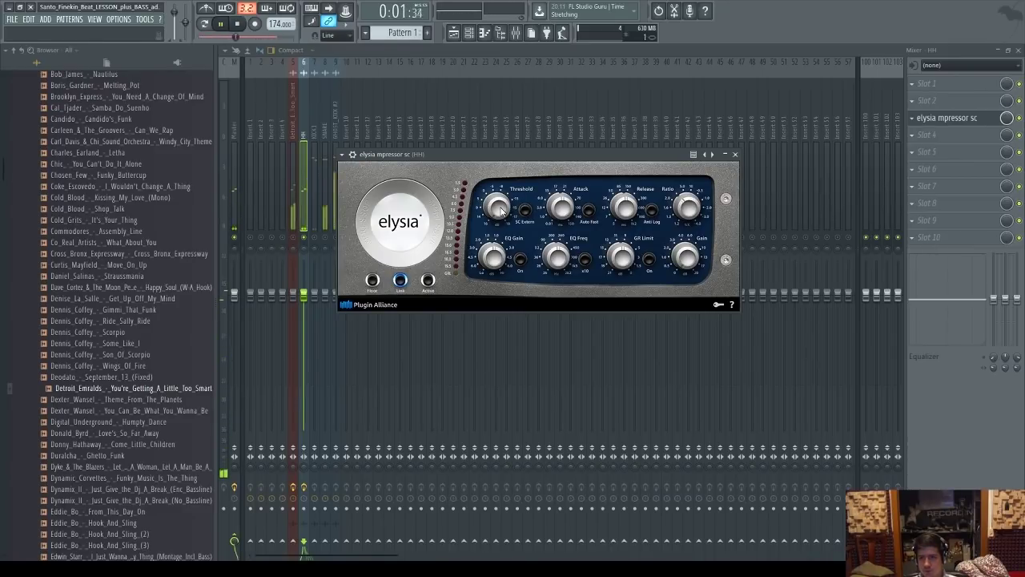
Enable Anti Log and the EQ with x10 on the HH compressor, set its EQ frequency to 218.1 Hz, and raise the gain to 13.7 dB.
{"action": "left_click_drag", "start_coordinate": [497, 164], "coordinate": [492, 102]}
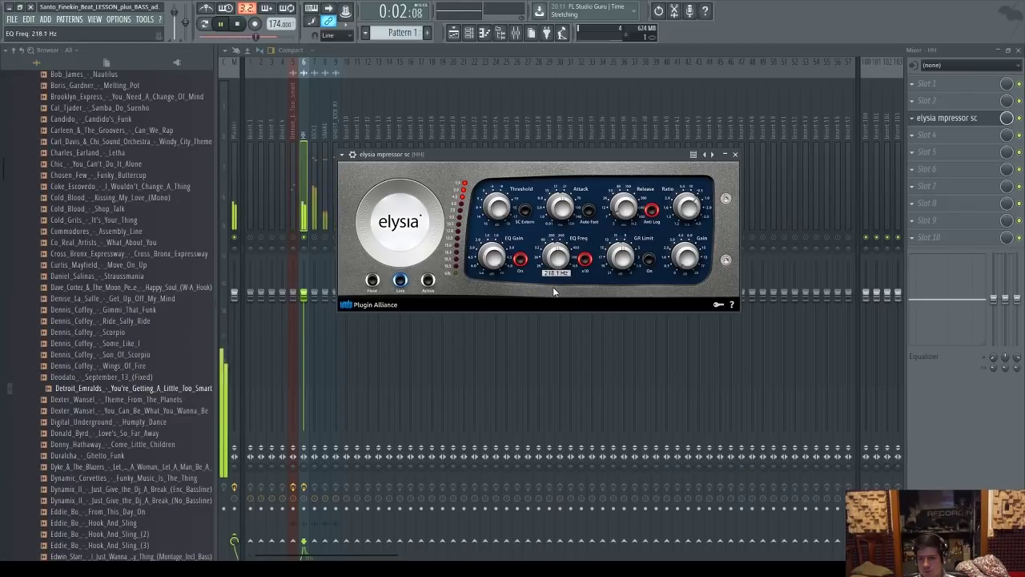
{"action": "left_click_drag", "start_coordinate": [685, 261], "coordinate": [682, 247]}
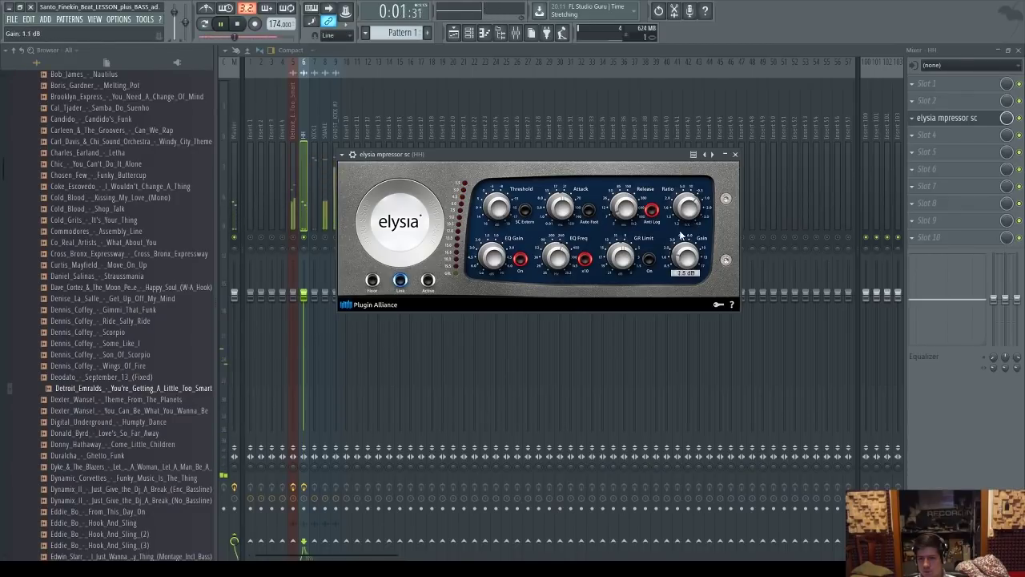
{"action": "left_click_drag", "start_coordinate": [676, 190], "coordinate": [677, 181]}
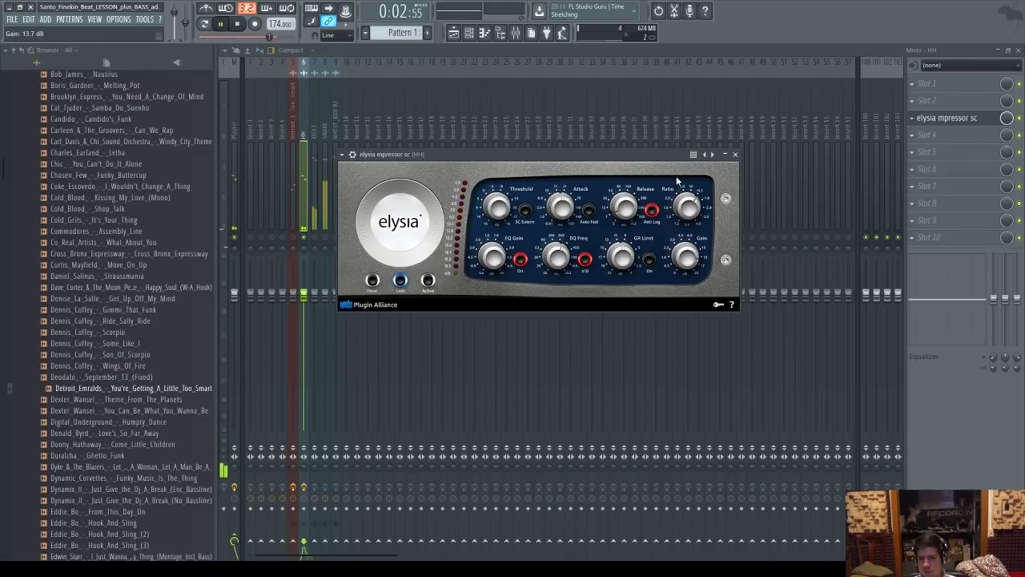
Add Fruity parametric EQ 2 to slot 4 of the HH track and shape a steep low cut.
{"action": "left_click", "coordinate": [914, 136]}
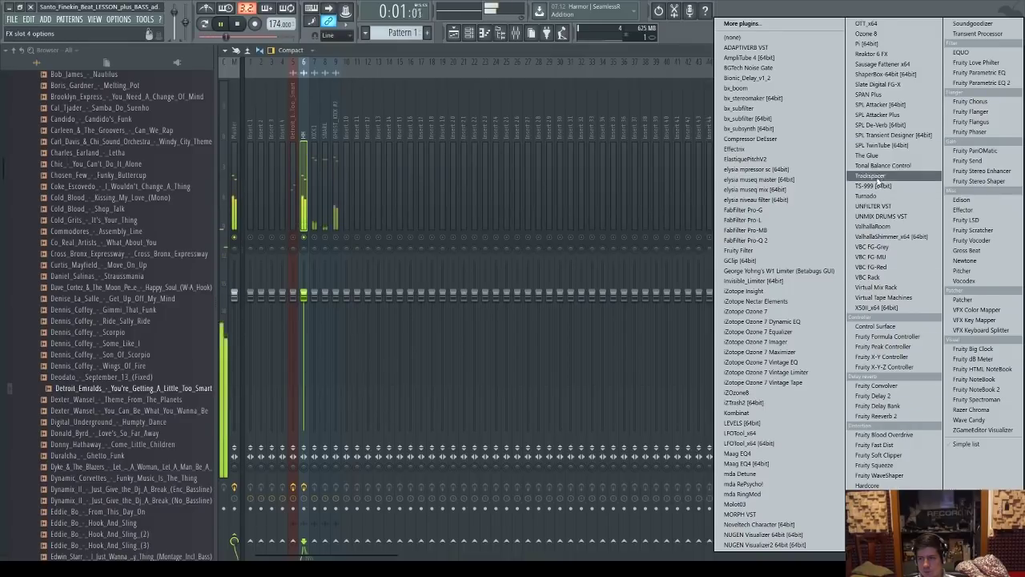
{"action": "left_click", "coordinate": [970, 87]}
{"action": "right_click", "coordinate": [537, 116]}
{"action": "left_click", "coordinate": [543, 147]}
{"action": "left_click_drag", "start_coordinate": [490, 262], "coordinate": [491, 212]}
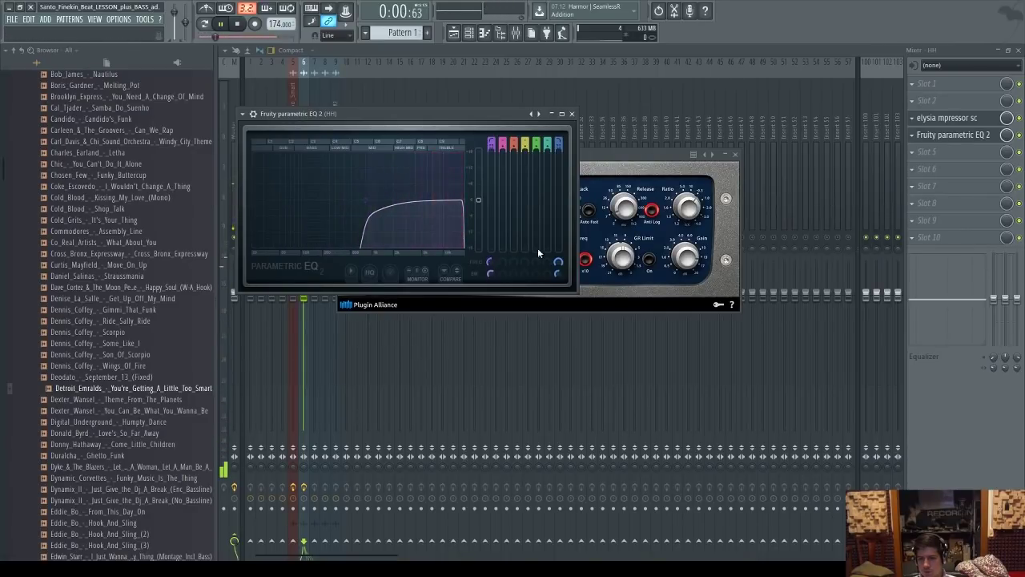
Adjust the HH compressor's release and EQ gain, set its gain to 19.3 dB and EQ frequency to 633.5 Hz, and close the plugin windows.
{"action": "left_click_drag", "start_coordinate": [624, 208], "coordinate": [623, 245]}
{"action": "left_click_drag", "start_coordinate": [691, 253], "coordinate": [692, 255]}
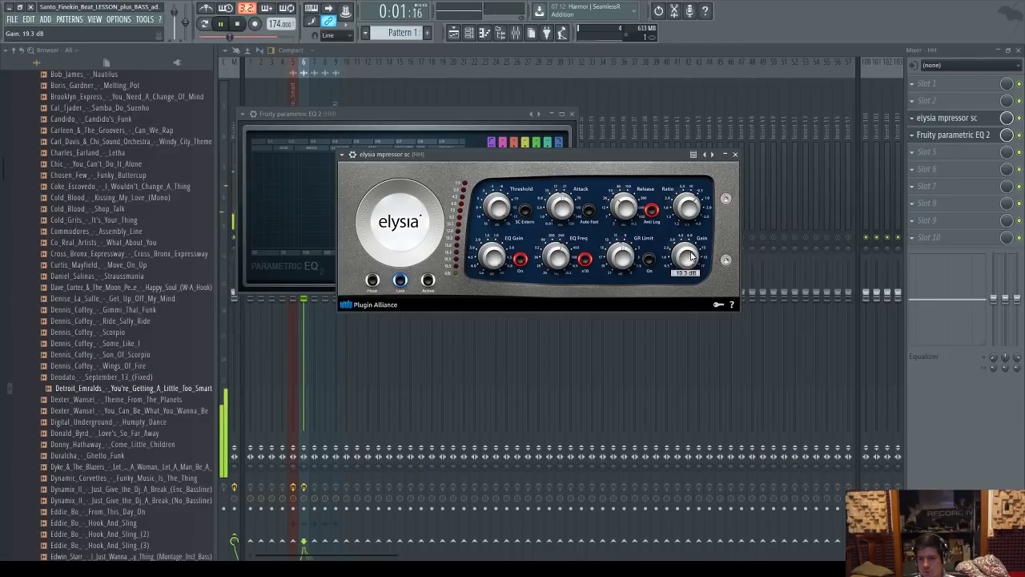
{"action": "mouse_move", "coordinate": [494, 258]}
{"action": "left_mouse_down"}
{"action": "mouse_move", "coordinate": [497, 298]}
{"action": "mouse_move", "coordinate": [502, 274]}
{"action": "left_mouse_up"}
{"action": "left_click_drag", "start_coordinate": [559, 253], "coordinate": [562, 245]}
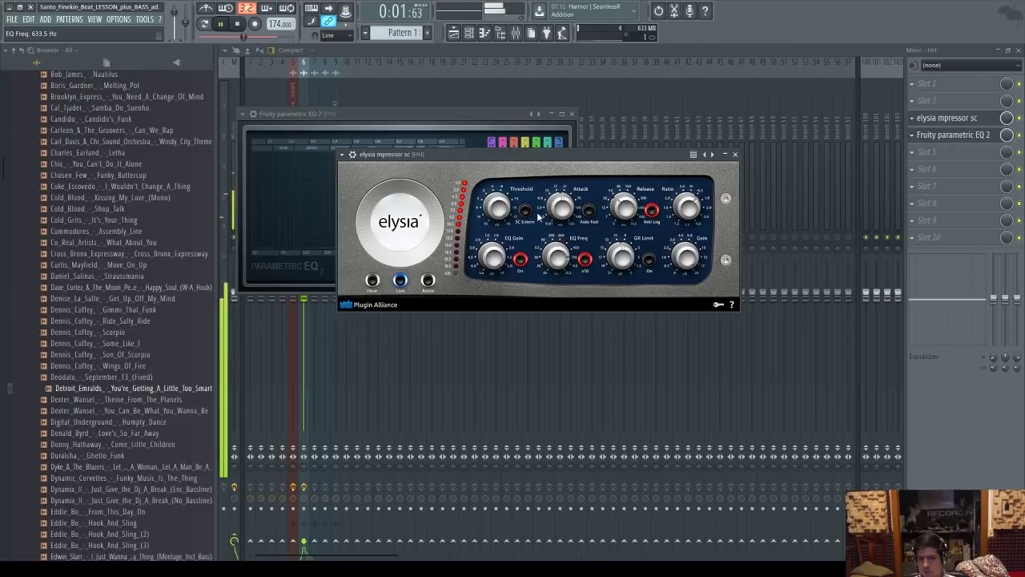
{"action": "left_click", "coordinate": [349, 52]}
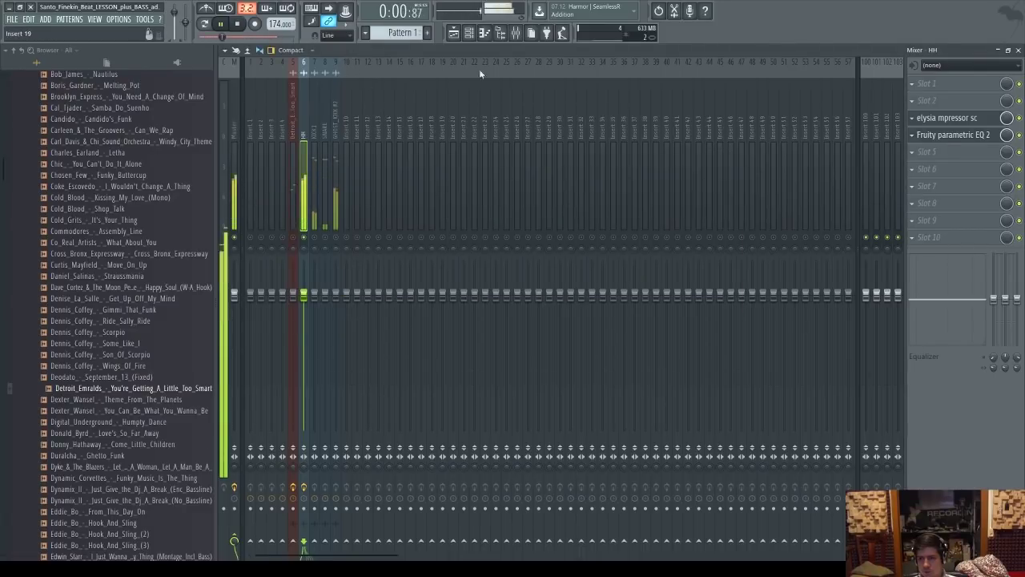
Reopen the HH compressor and set the threshold to -17.6 dB, the attack to 4.0 ms and the gain to 20.0 dB.
{"action": "left_click", "coordinate": [982, 137]}
{"action": "left_click", "coordinate": [948, 118]}
{"action": "key", "text": "space"}
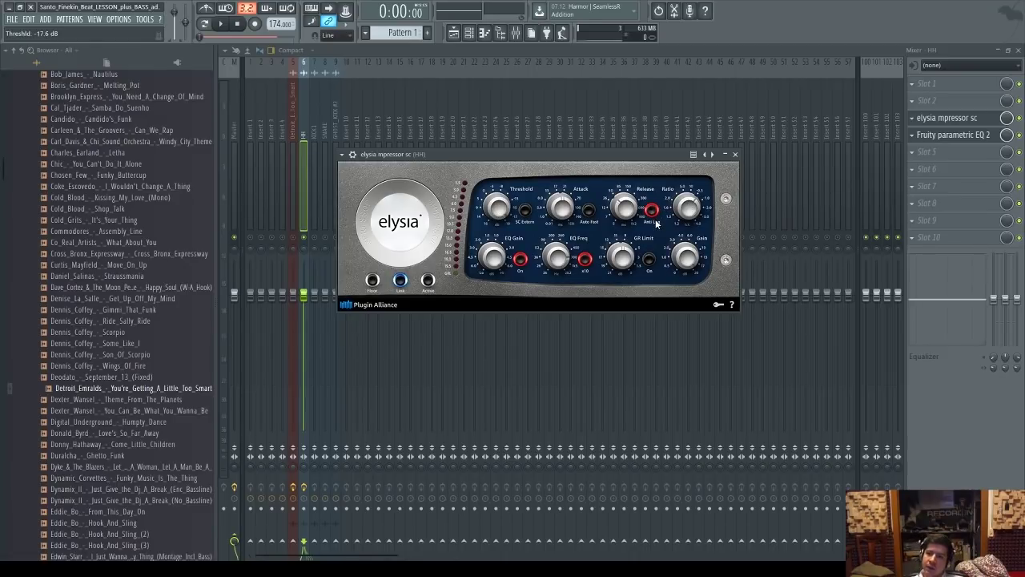
{"action": "key", "text": "space"}
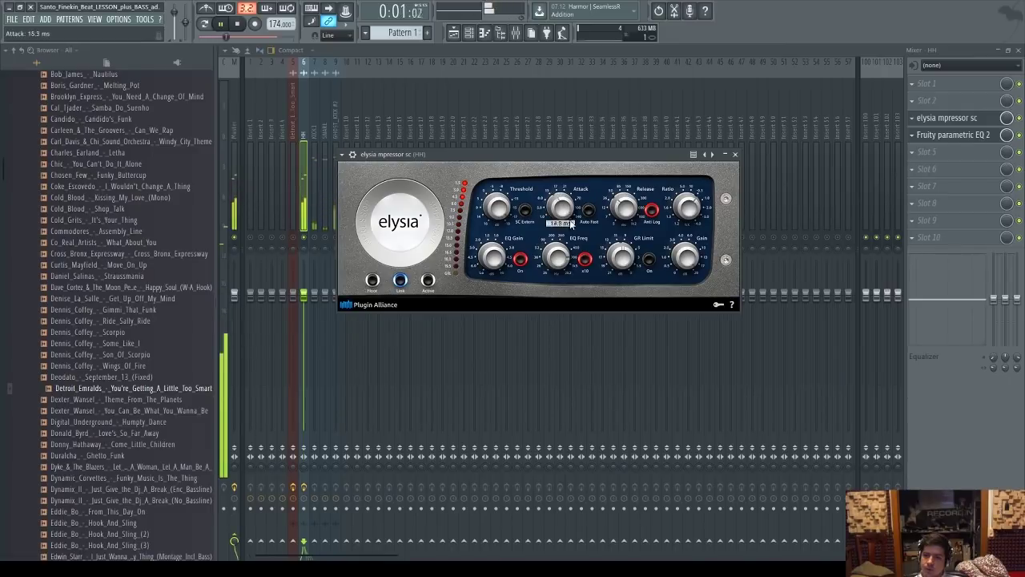
{"action": "left_click_drag", "start_coordinate": [562, 210], "coordinate": [564, 213]}
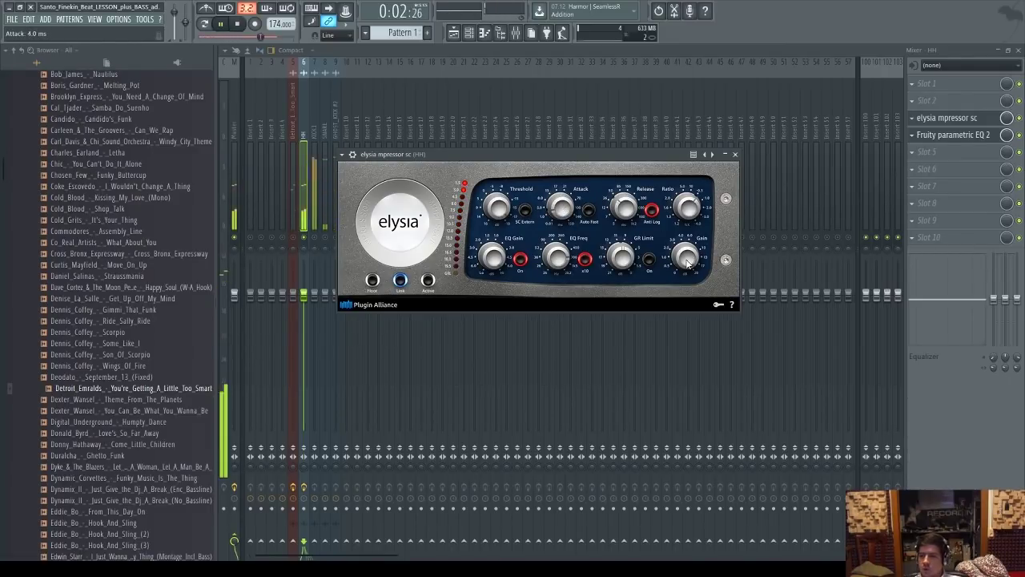
{"action": "key", "text": "space"}
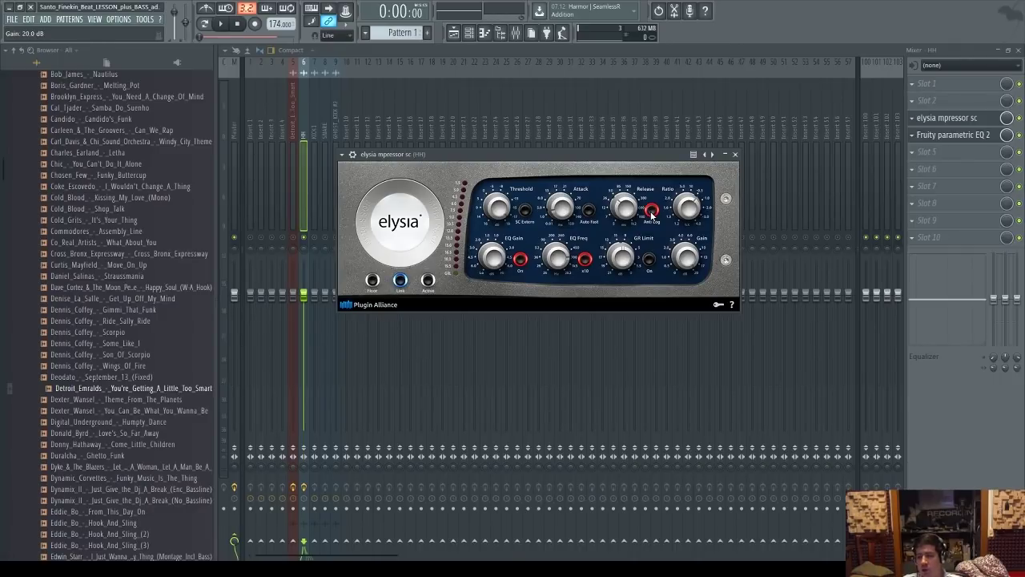
Play the loop repeatedly to judge the compressed sound of the soloed HH track.
{"action": "key", "text": "space"}
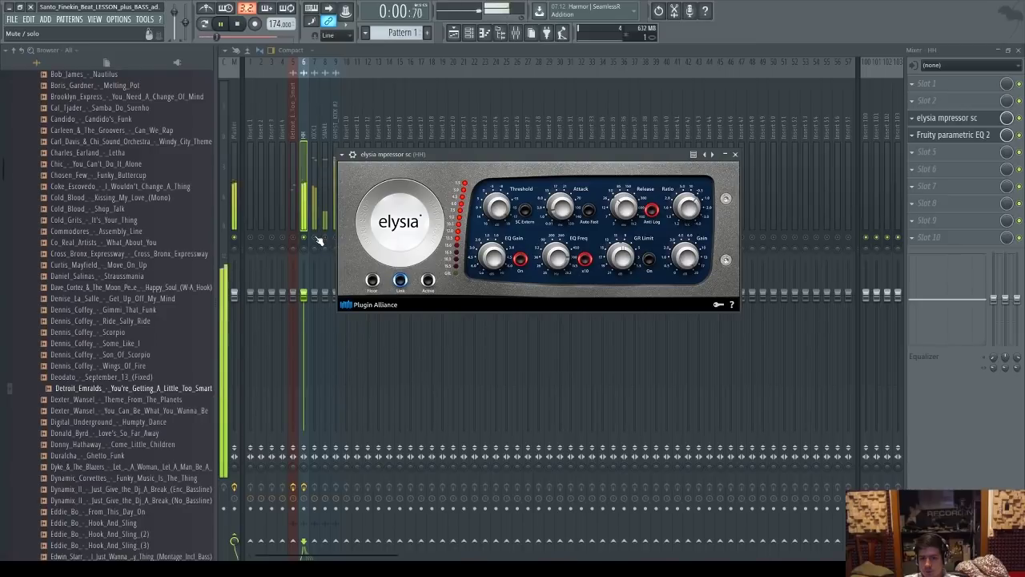
{"action": "key", "text": "space"}
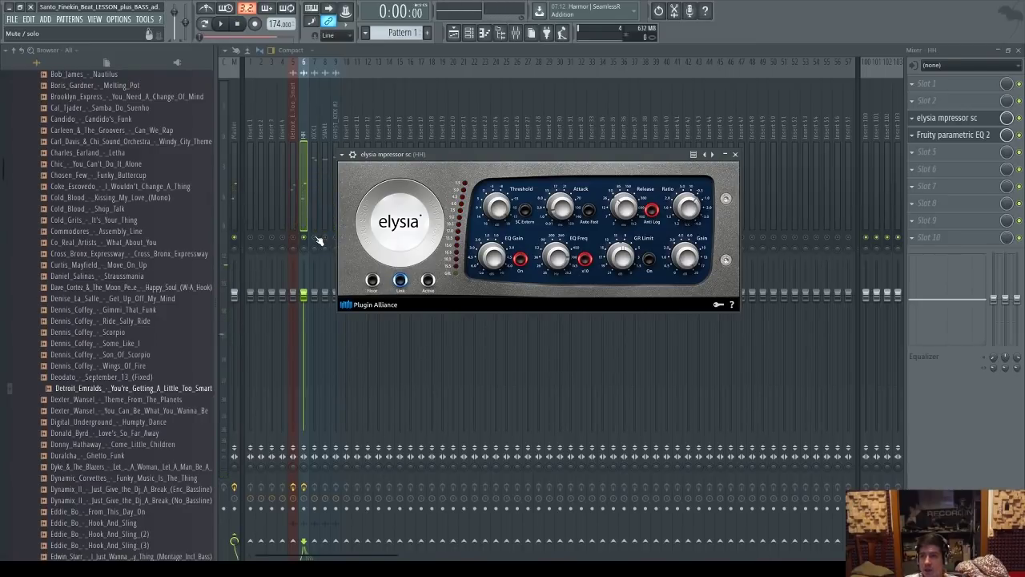
{"action": "key", "text": "space"}
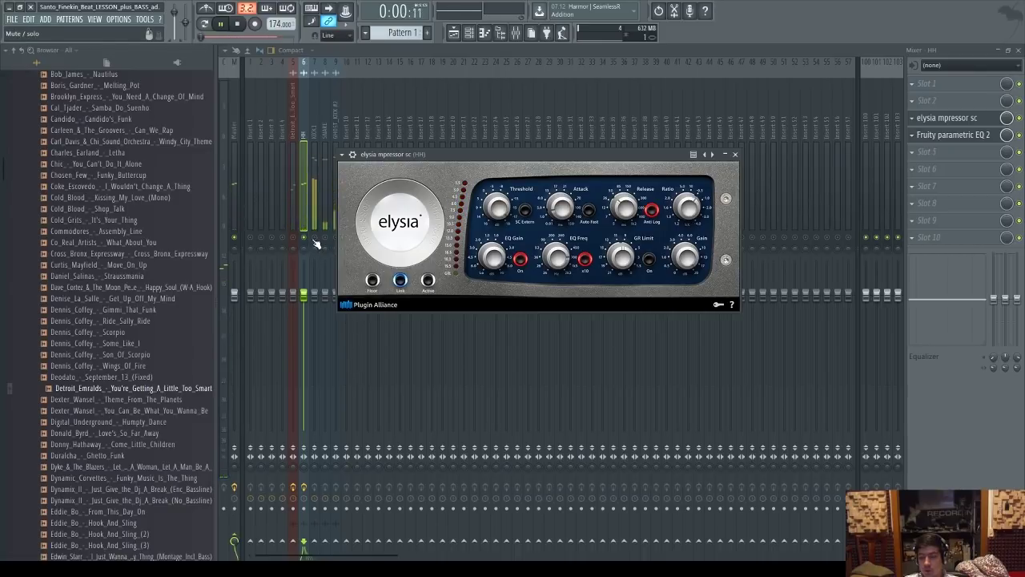
Load elysia museq mix into slot 5 of the HH track, set its high gain to 8.0 dB and adjust the top band.
{"action": "left_click", "coordinate": [926, 152]}
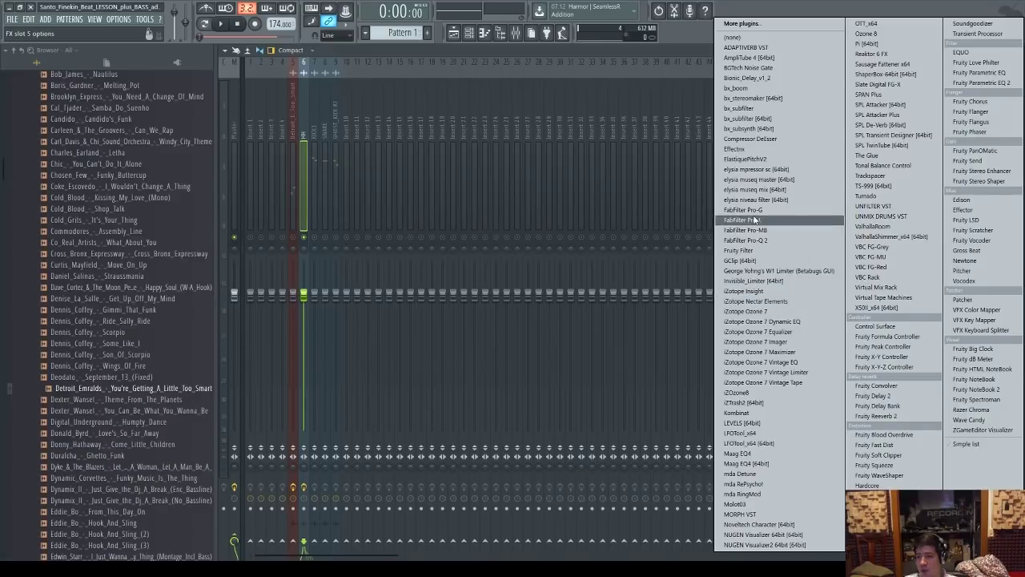
{"action": "left_click", "coordinate": [756, 169]}
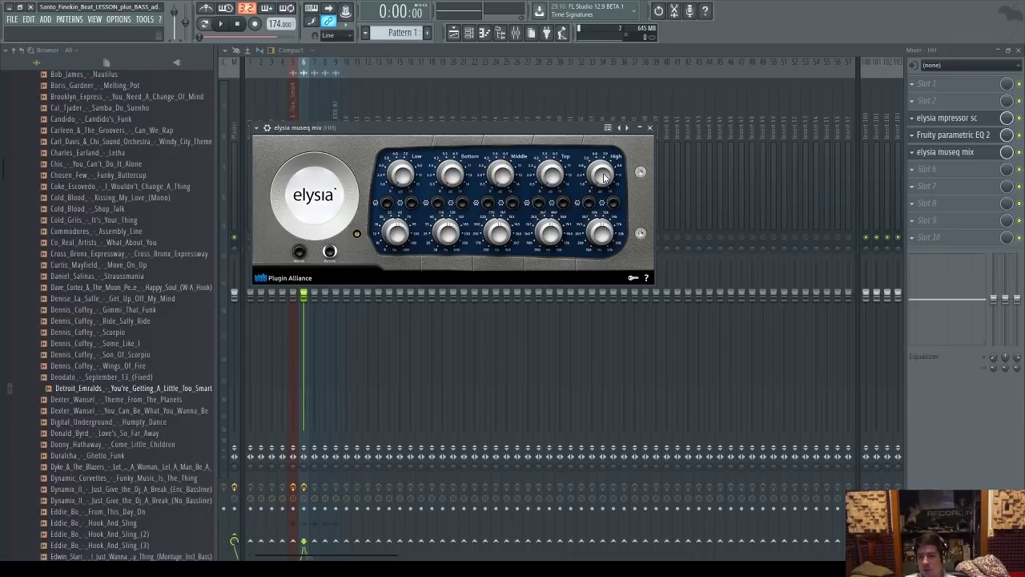
{"action": "key", "text": "space"}
{"action": "left_click_drag", "start_coordinate": [605, 178], "coordinate": [605, 169]}
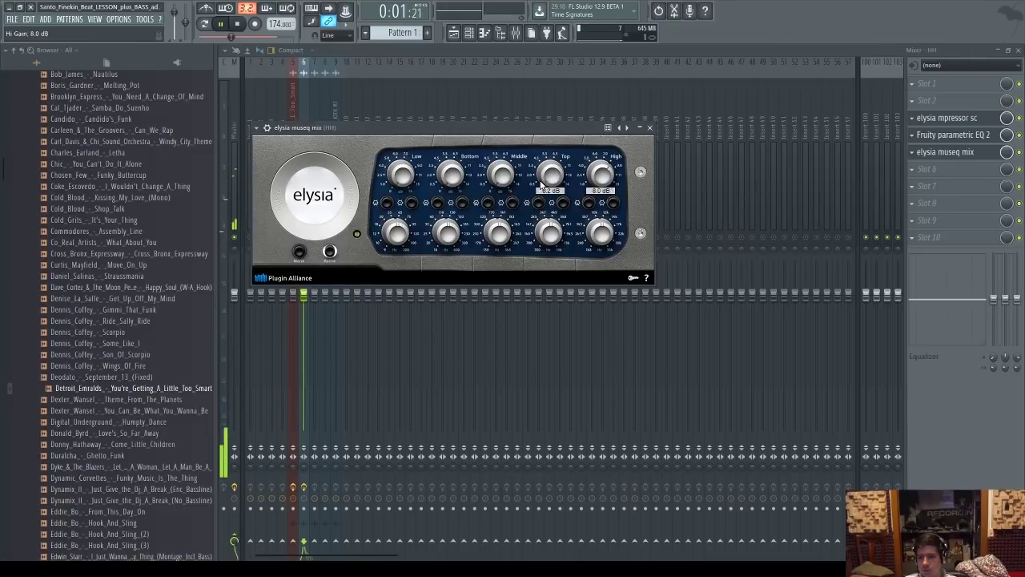
{"action": "left_click", "coordinate": [420, 47]}
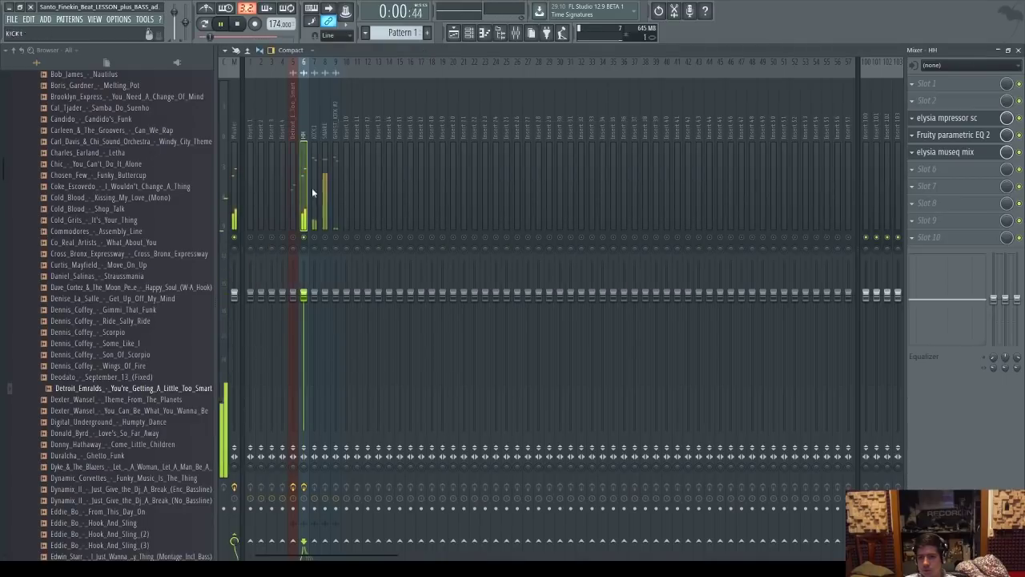
Unmute the KICK1 mixer track alongside HH and load elysia mpressor sc into its effect slot 2 while the loop plays.
{"action": "left_click", "coordinate": [315, 125]}
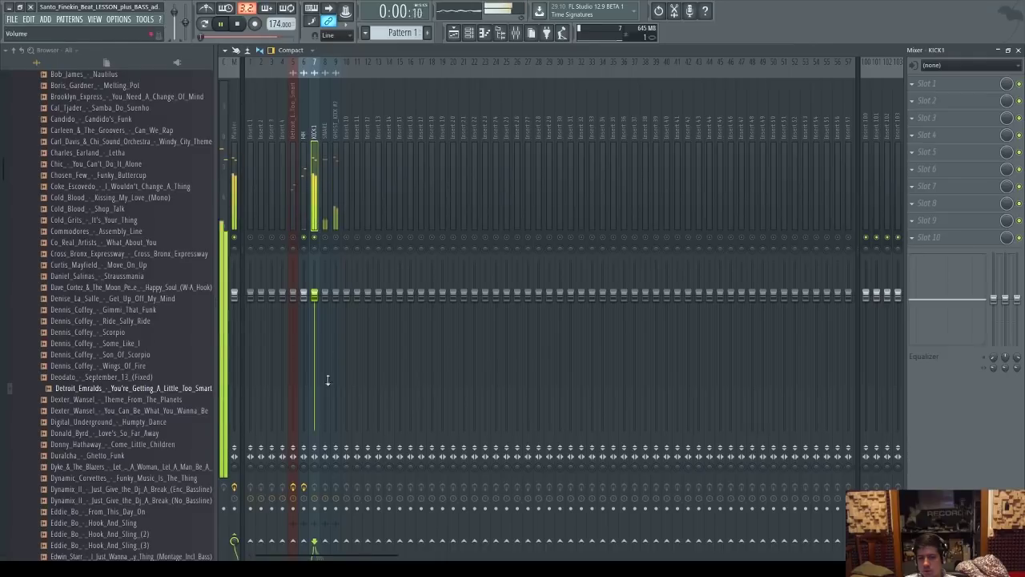
{"action": "key", "text": "space"}
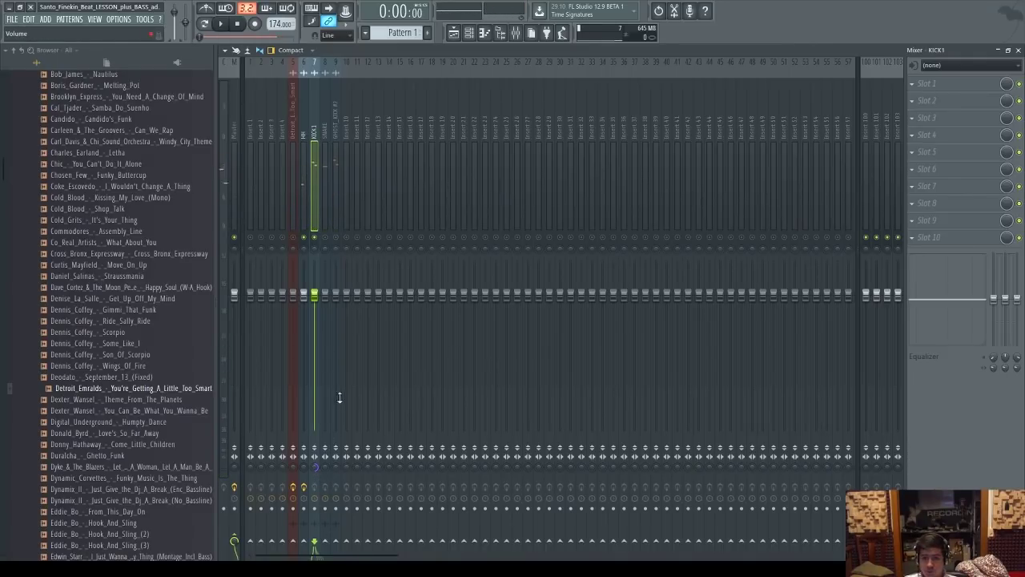
{"action": "key", "text": "space"}
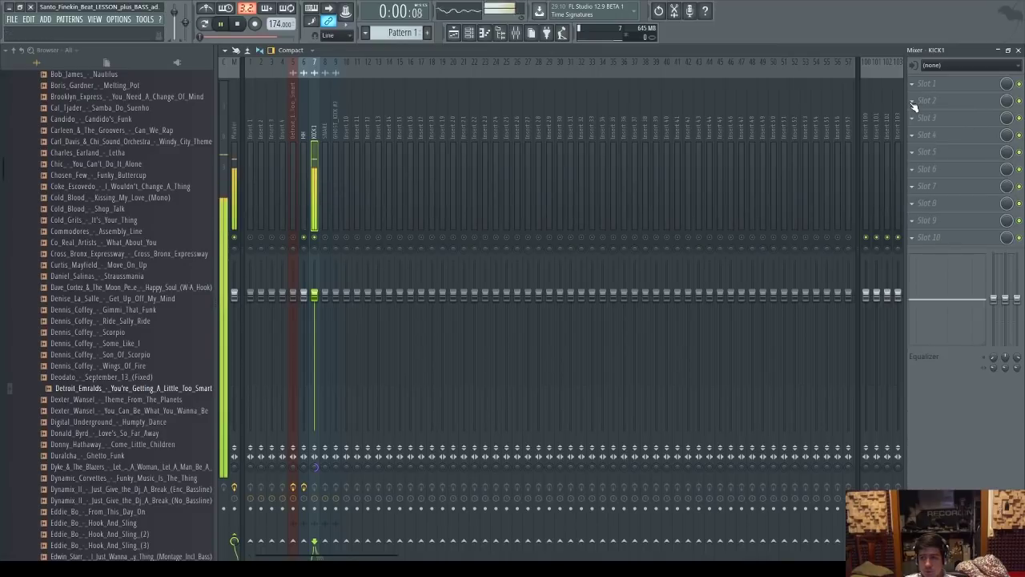
{"action": "left_click", "coordinate": [913, 103]}
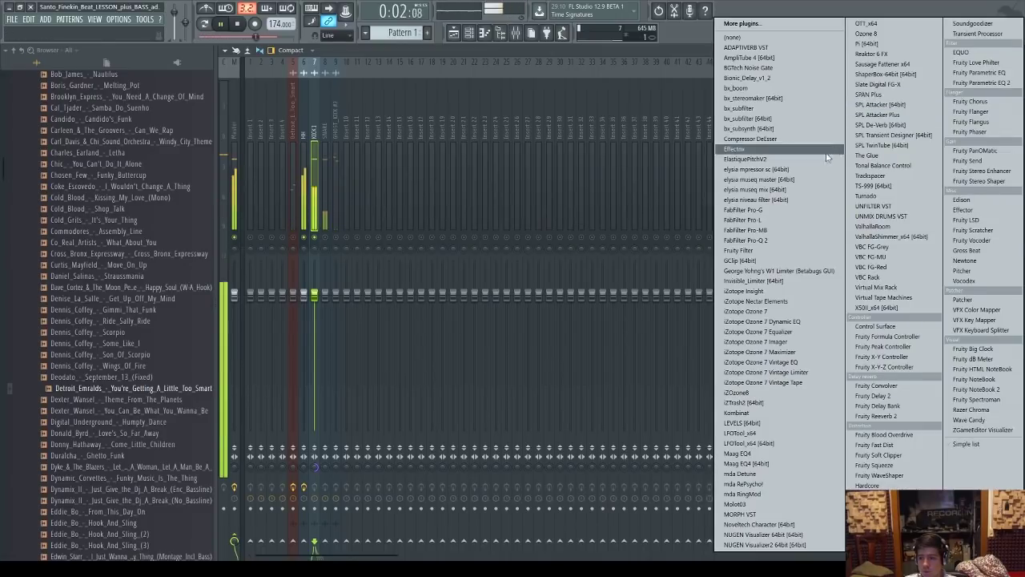
{"action": "left_click", "coordinate": [758, 169]}
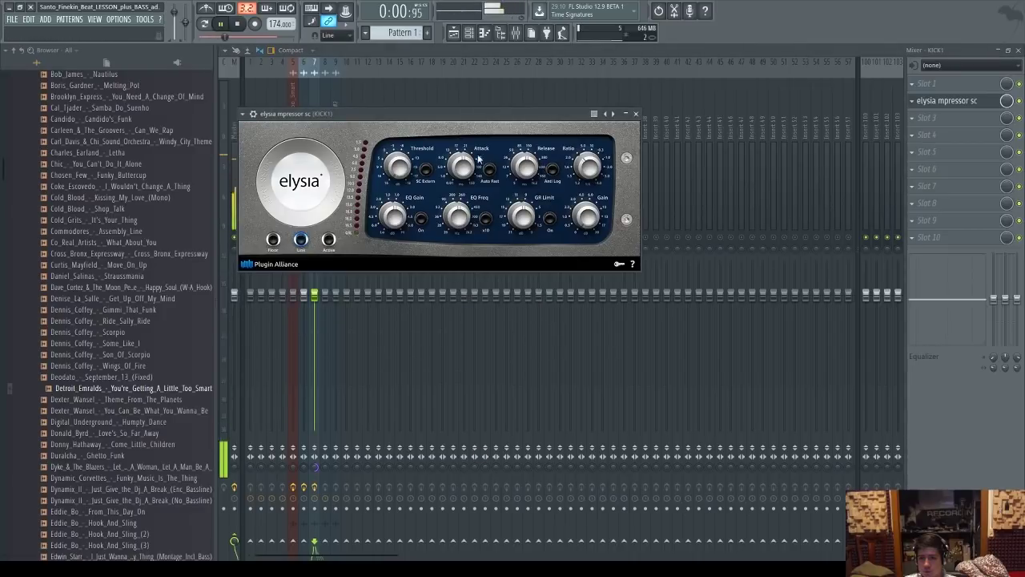
Set the KICK1 compressor's threshold to about -10.2 dB, enable its EQ and Anti Log, and adjust the attack, release, EQ gain and output gain.
{"action": "left_click_drag", "start_coordinate": [398, 167], "coordinate": [401, 134]}
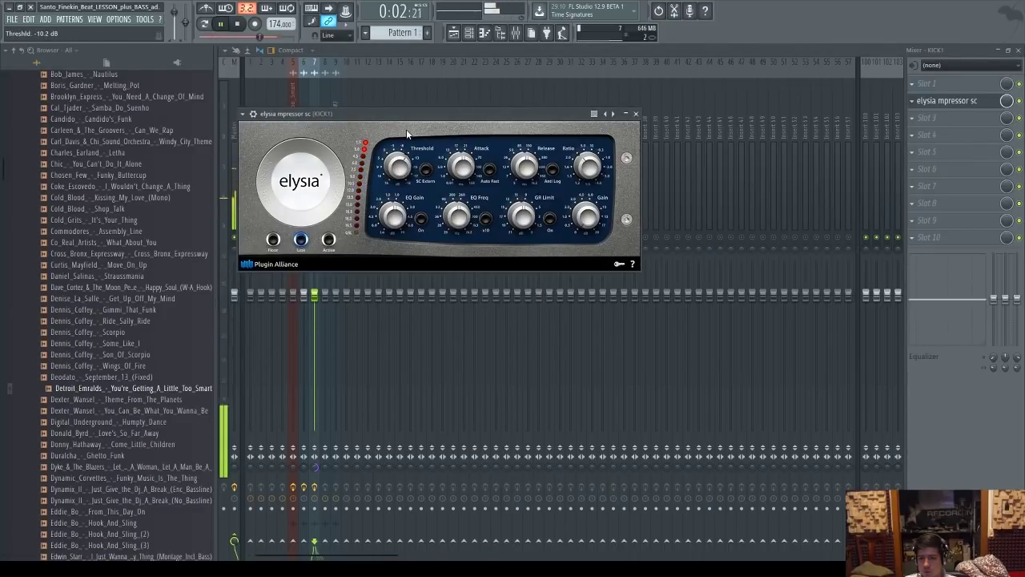
{"action": "left_click", "coordinate": [419, 223]}
{"action": "mouse_move", "coordinate": [398, 230]}
{"action": "left_mouse_down"}
{"action": "mouse_move", "coordinate": [401, 252]}
{"action": "mouse_move", "coordinate": [402, 239]}
{"action": "left_mouse_up"}
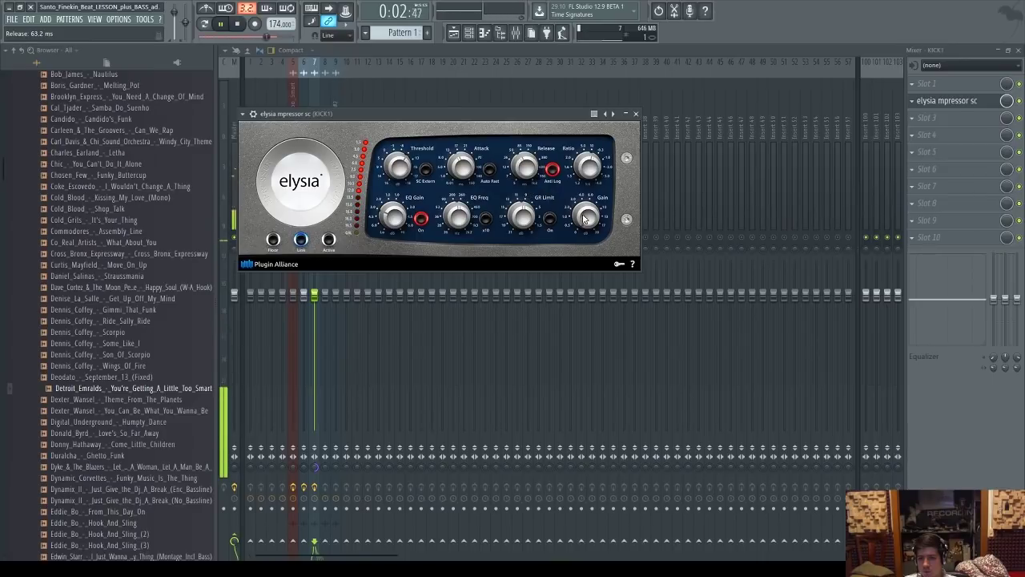
{"action": "left_click_drag", "start_coordinate": [585, 137], "coordinate": [583, 133]}
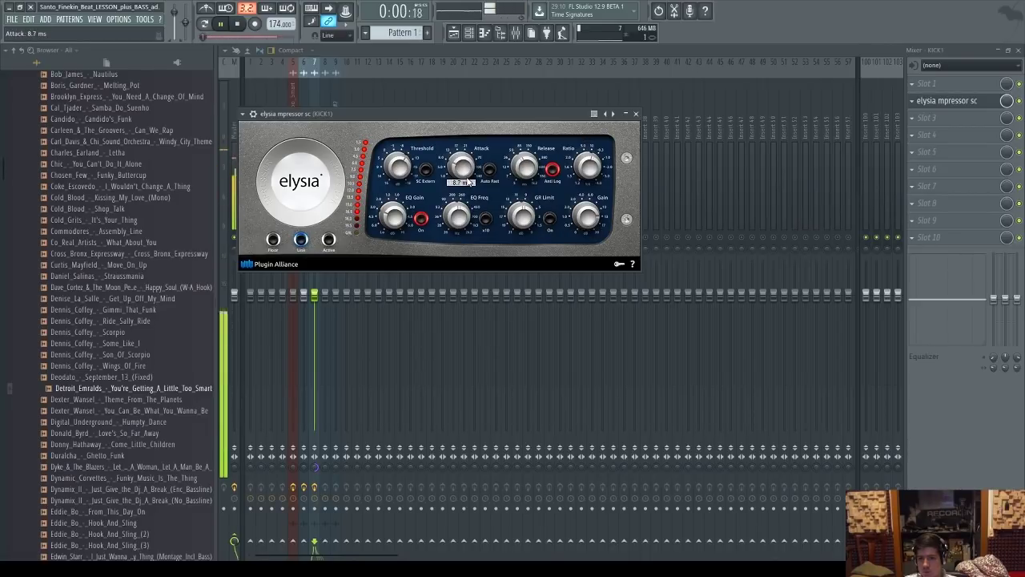
{"action": "left_click_drag", "start_coordinate": [471, 138], "coordinate": [471, 144]}
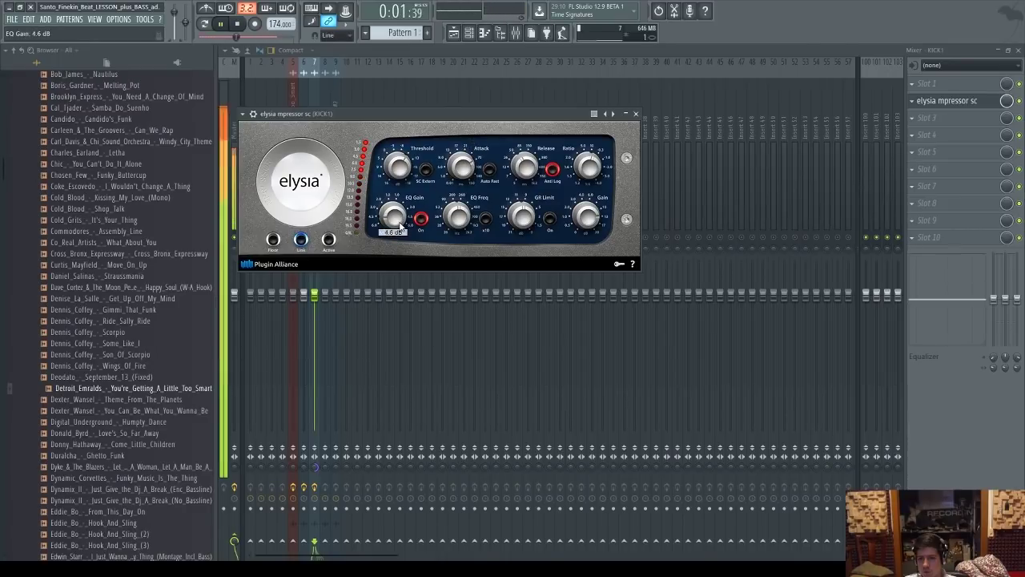
Lower the KICK1 track fader to -0.9 dB and load Fruity parametric EQ 2 into its effect slot 3.
{"action": "left_click", "coordinate": [363, 51]}
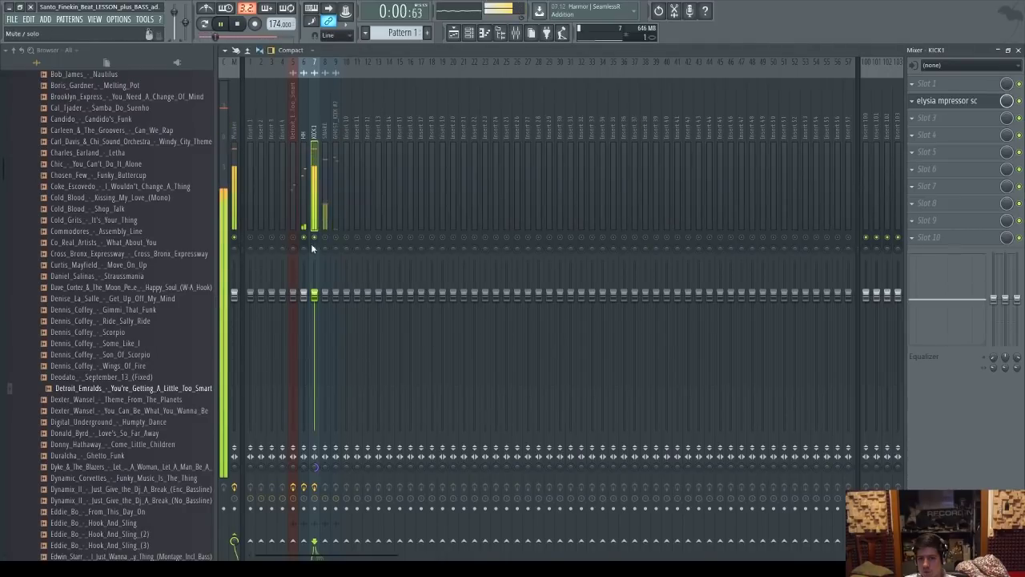
{"action": "left_click_drag", "start_coordinate": [316, 294], "coordinate": [316, 299]}
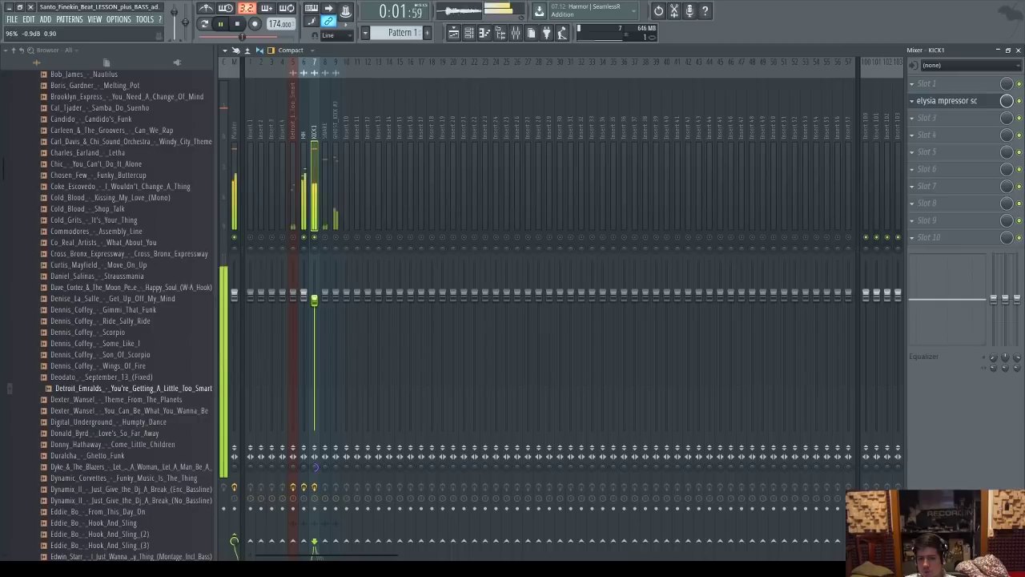
{"action": "left_click", "coordinate": [914, 118]}
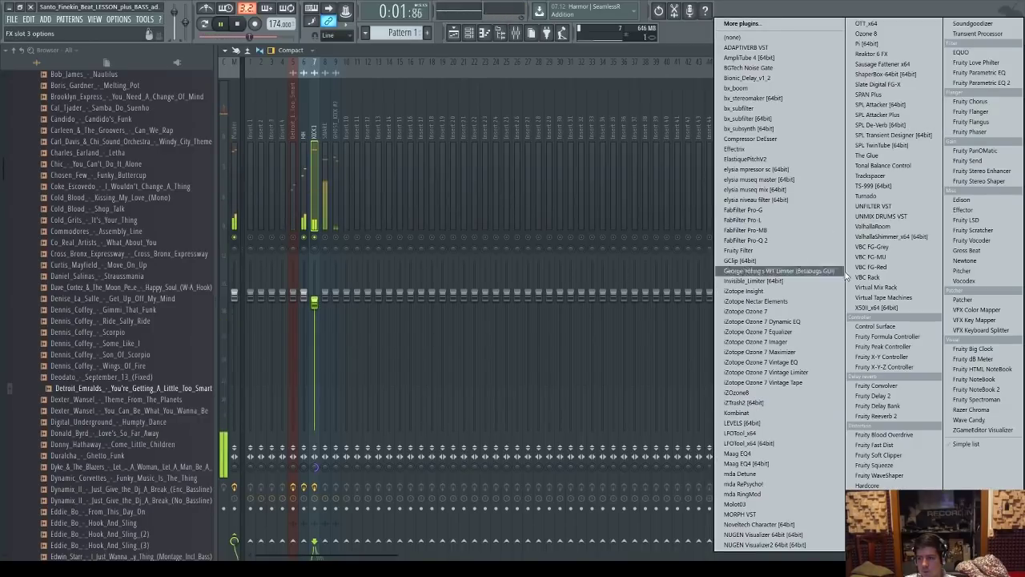
{"action": "left_click", "coordinate": [981, 83]}
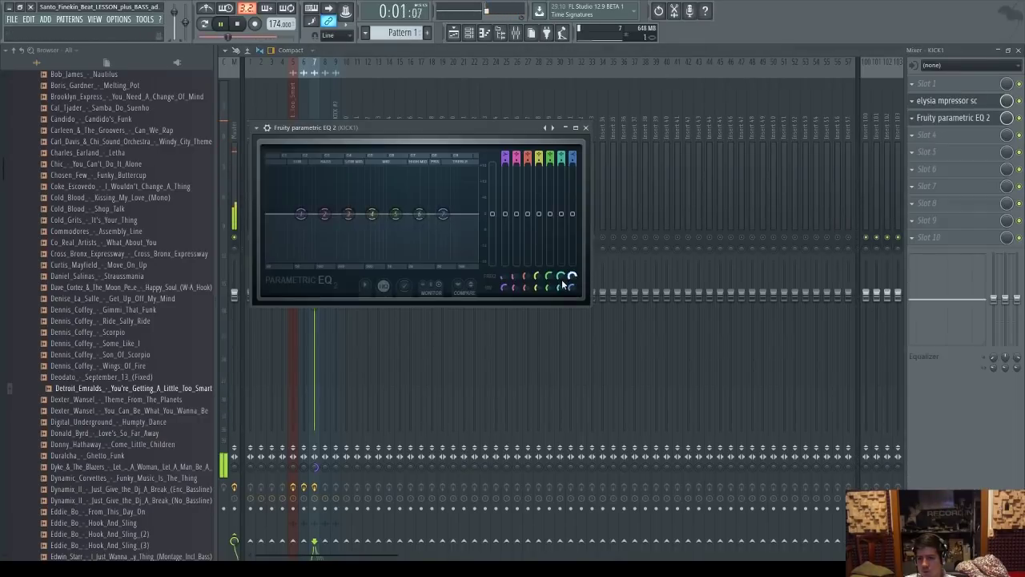
Pull band 3 of the KICK1 EQ down into a deep low-mid cut and adjust its bandwidth while the loop plays.
{"action": "key", "text": "space"}
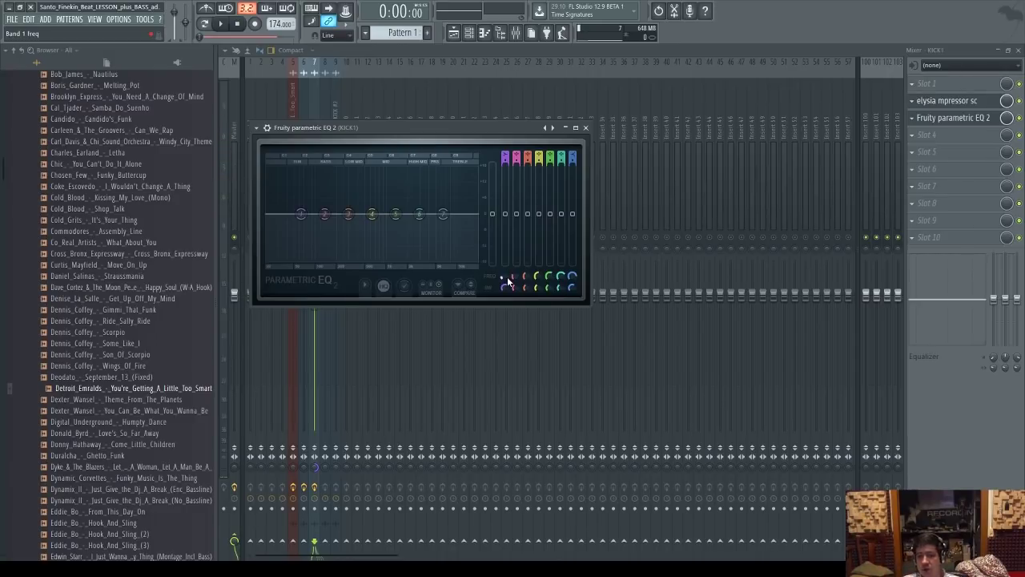
{"action": "key", "text": "space"}
{"action": "key", "text": "space"}
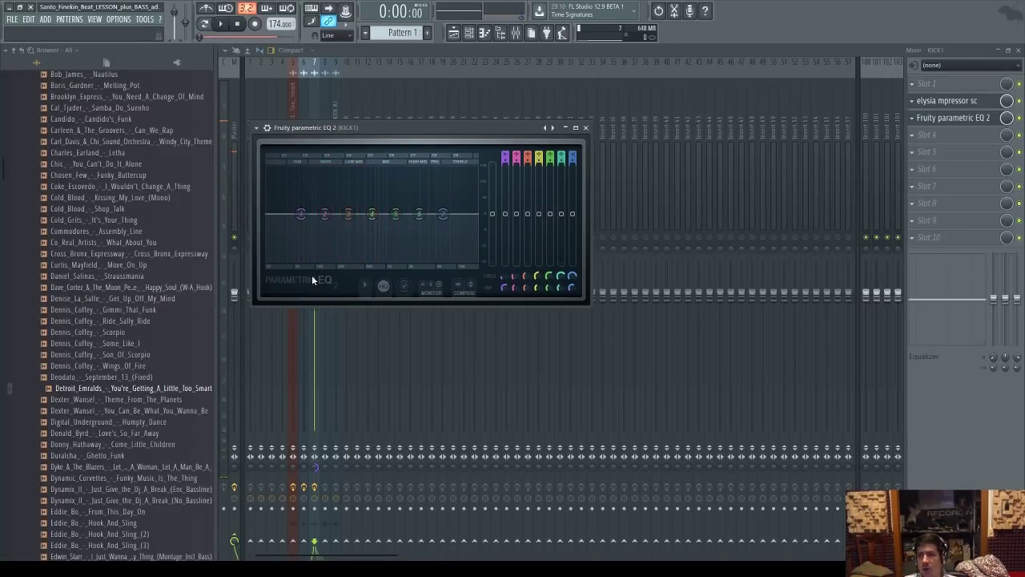
{"action": "key", "text": "space"}
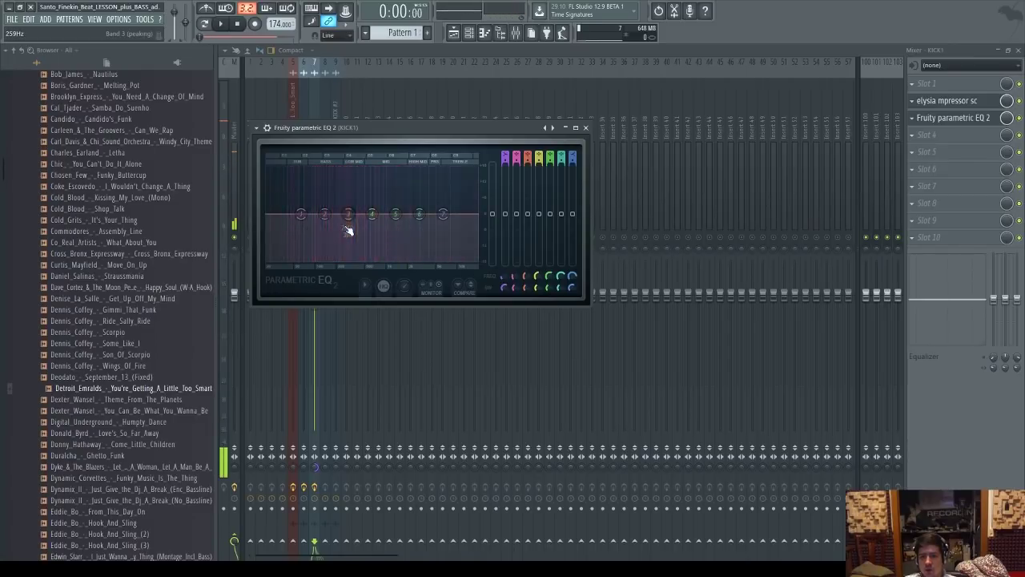
{"action": "key", "text": "space"}
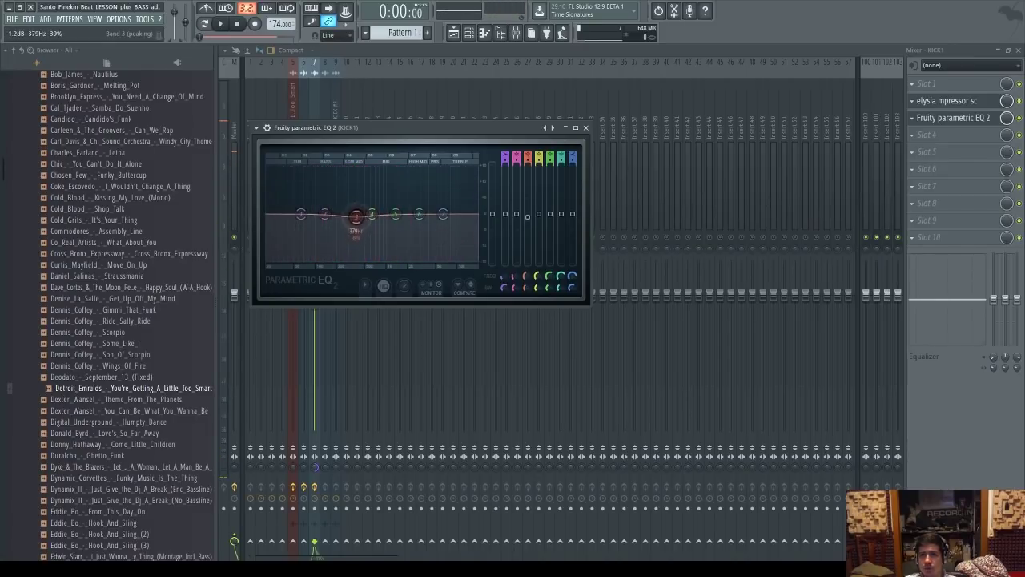
{"action": "key", "text": "space"}
{"action": "left_click_drag", "start_coordinate": [357, 217], "coordinate": [358, 262]}
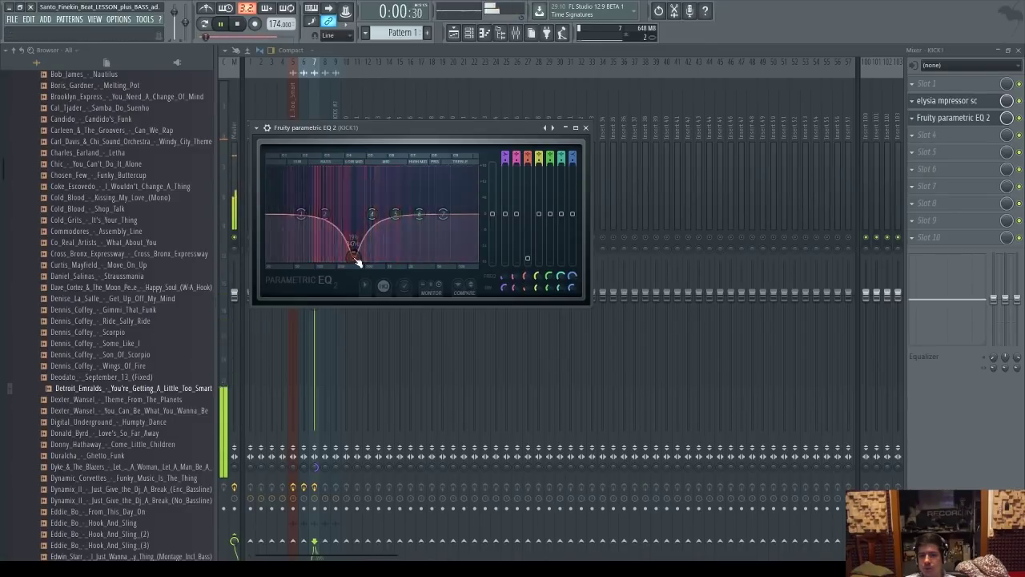
{"action": "scroll", "coordinate": [374, 218], "scroll_direction": "down", "scroll_amount": 5}
Add a deep band 4 cut below band 3, cut bands 5 at 39 Hz and 1 at 36 Hz to -18.0 dB, and slightly boost band 2.
{"action": "left_click_drag", "start_coordinate": [374, 218], "coordinate": [329, 259]}
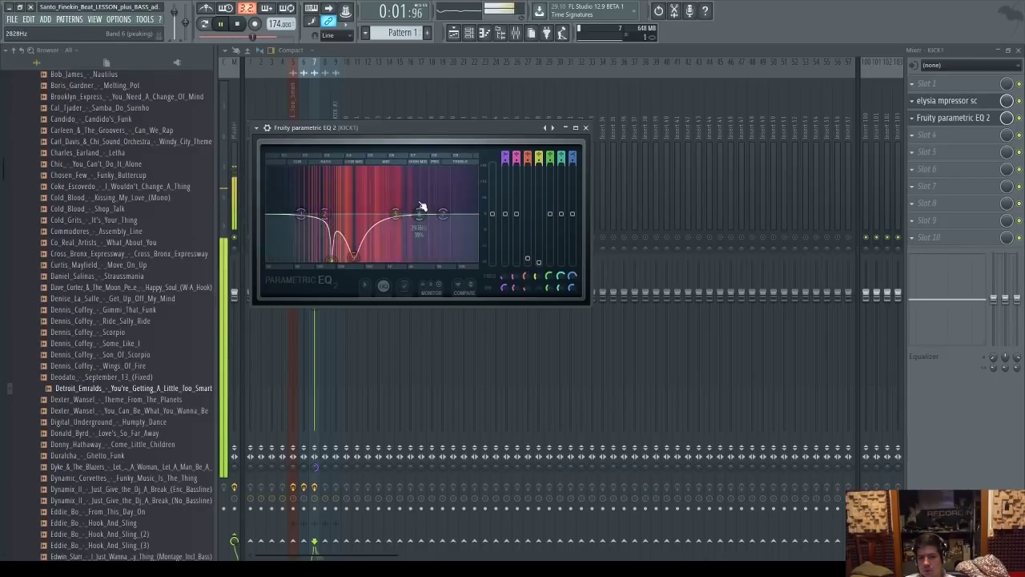
{"action": "left_click_drag", "start_coordinate": [400, 219], "coordinate": [289, 256]}
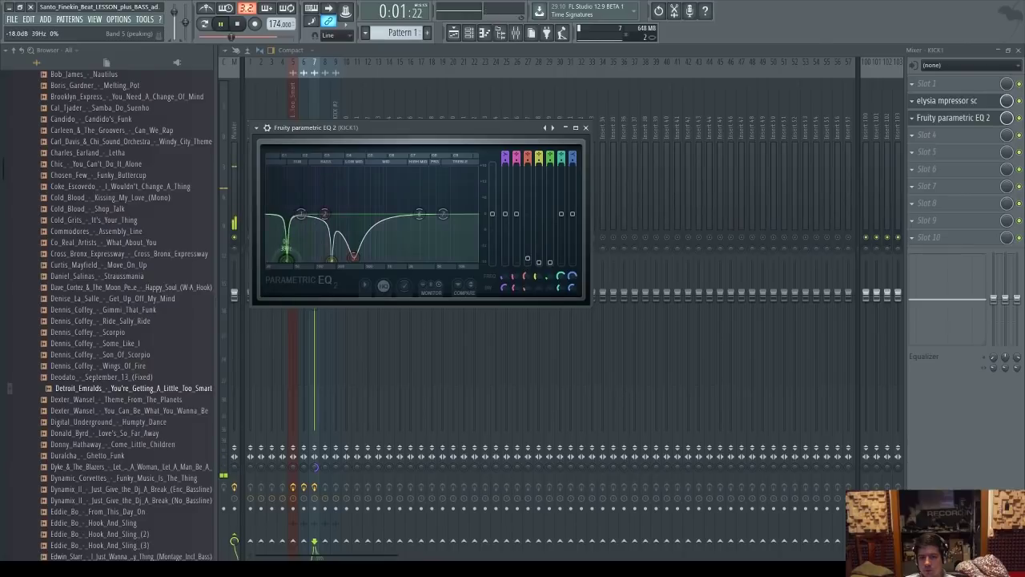
{"action": "left_click_drag", "start_coordinate": [301, 215], "coordinate": [282, 258]}
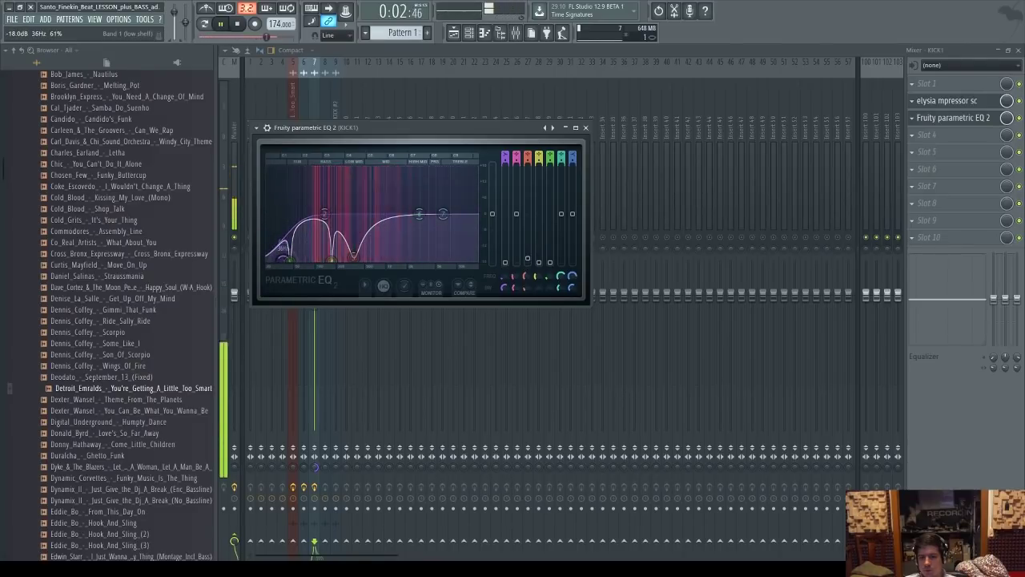
{"action": "left_click_drag", "start_coordinate": [340, 235], "coordinate": [319, 214]}
{"action": "key", "text": "space"}
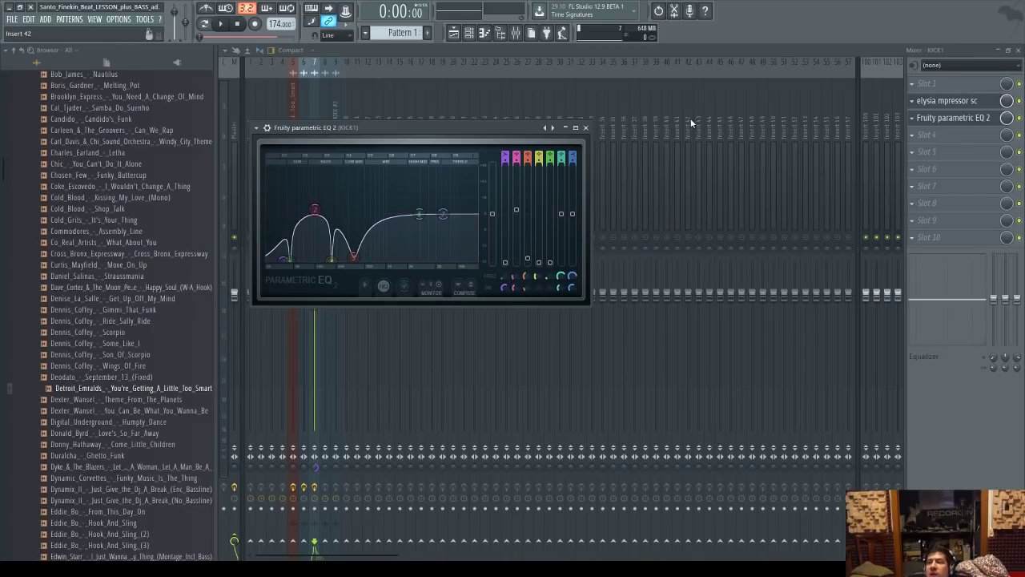
Load bx_boom into slot 4 of the KICK1 track and set its boom amount to 98 in LO mode.
{"action": "left_click", "coordinate": [910, 136]}
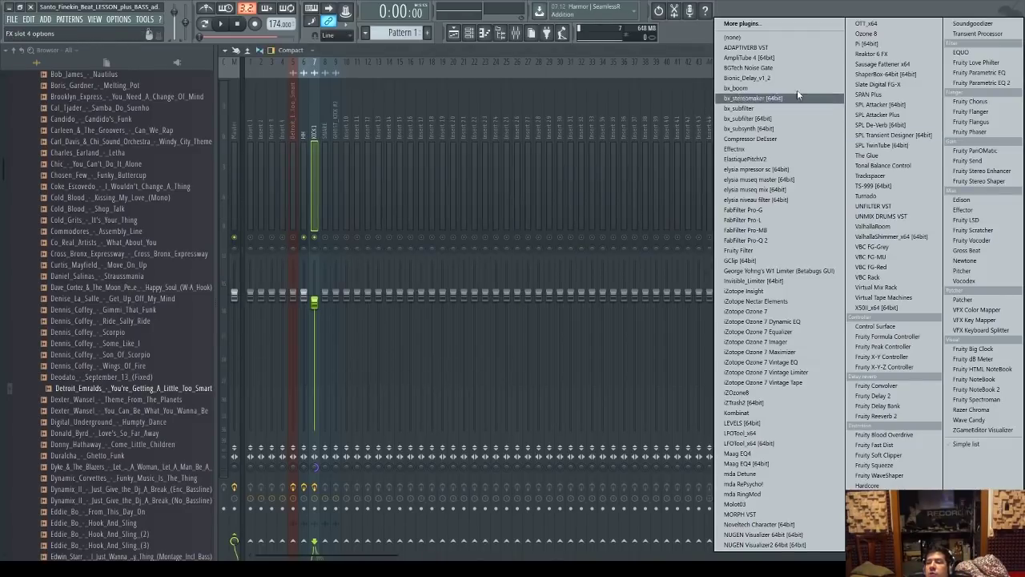
{"action": "left_click", "coordinate": [769, 85]}
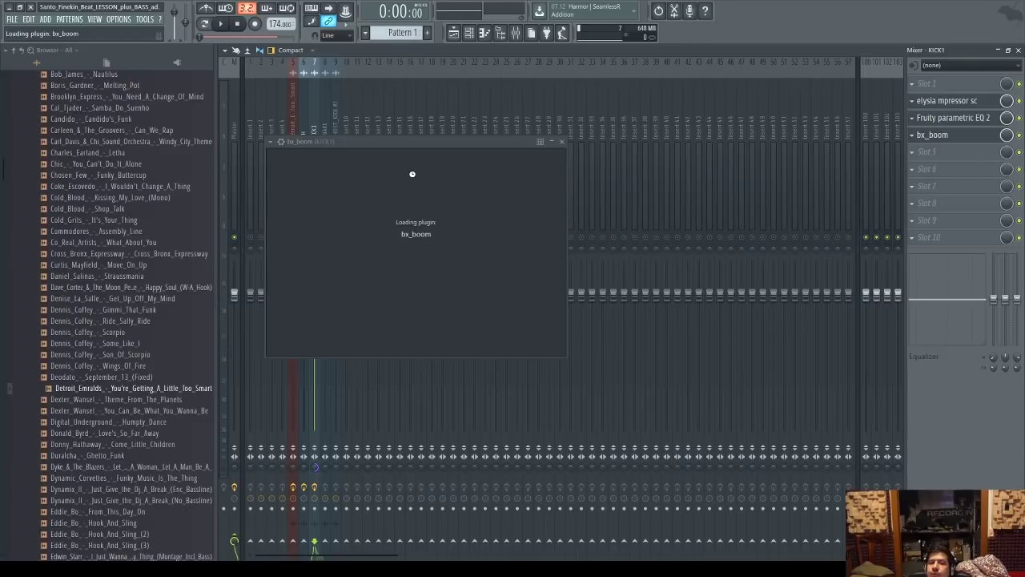
{"action": "left_click_drag", "start_coordinate": [334, 227], "coordinate": [343, 200]}
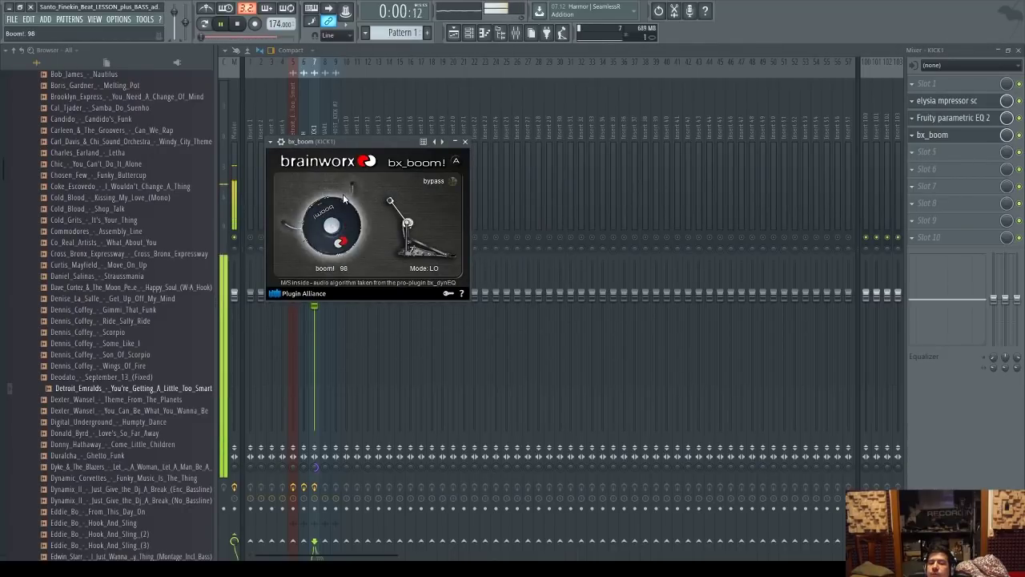
{"action": "left_click", "coordinate": [305, 105]}
{"action": "left_click", "coordinate": [309, 110]}
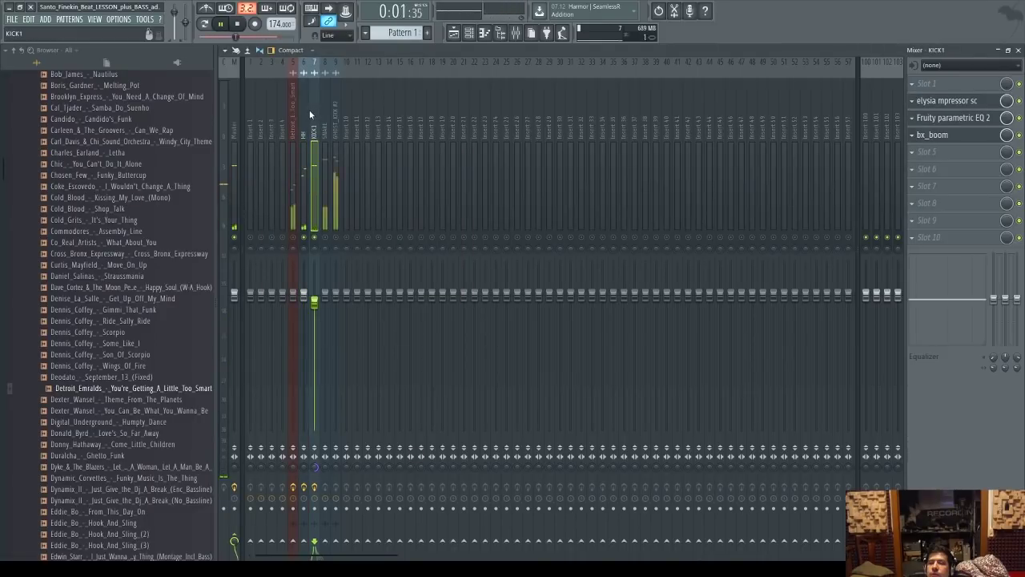
Load GClip into slot 5 of the KICK1 track and raise its gain and softness while the loop plays.
{"action": "left_click", "coordinate": [917, 161]}
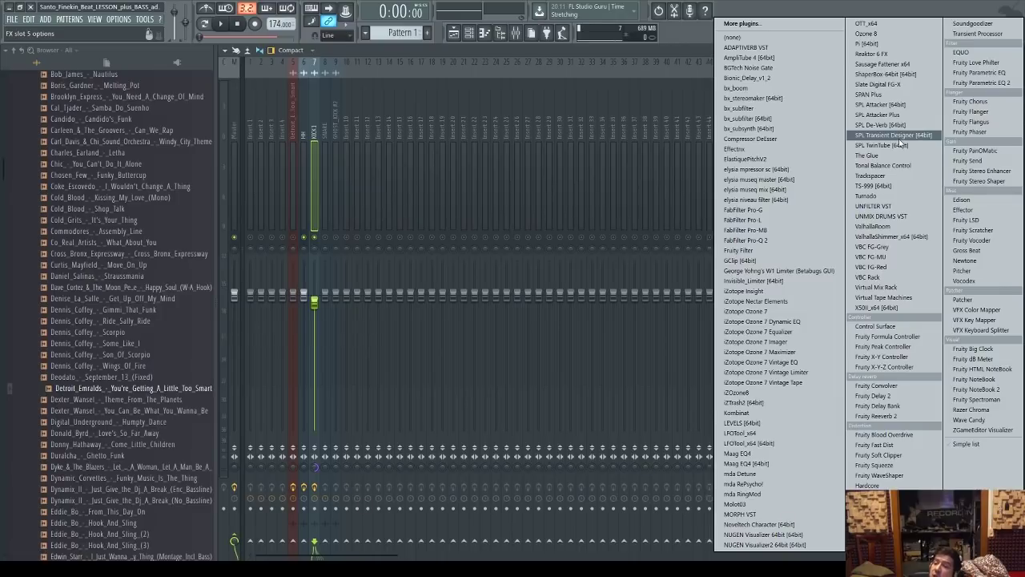
{"action": "left_click", "coordinate": [773, 262]}
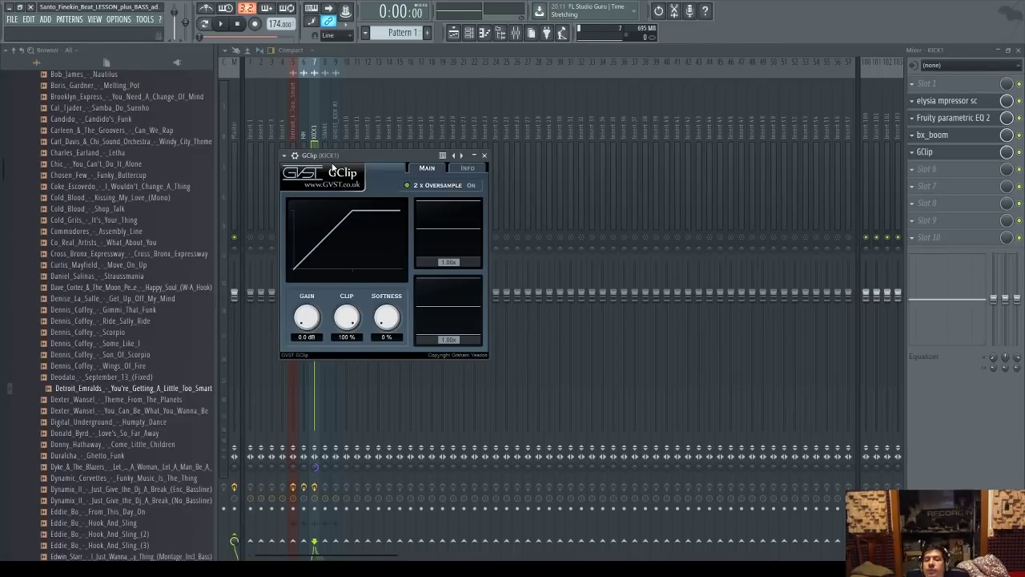
{"action": "key", "text": "space"}
{"action": "left_click_drag", "start_coordinate": [307, 317], "coordinate": [308, 293]}
{"action": "left_click_drag", "start_coordinate": [386, 314], "coordinate": [387, 269]}
{"action": "left_click", "coordinate": [354, 50]}
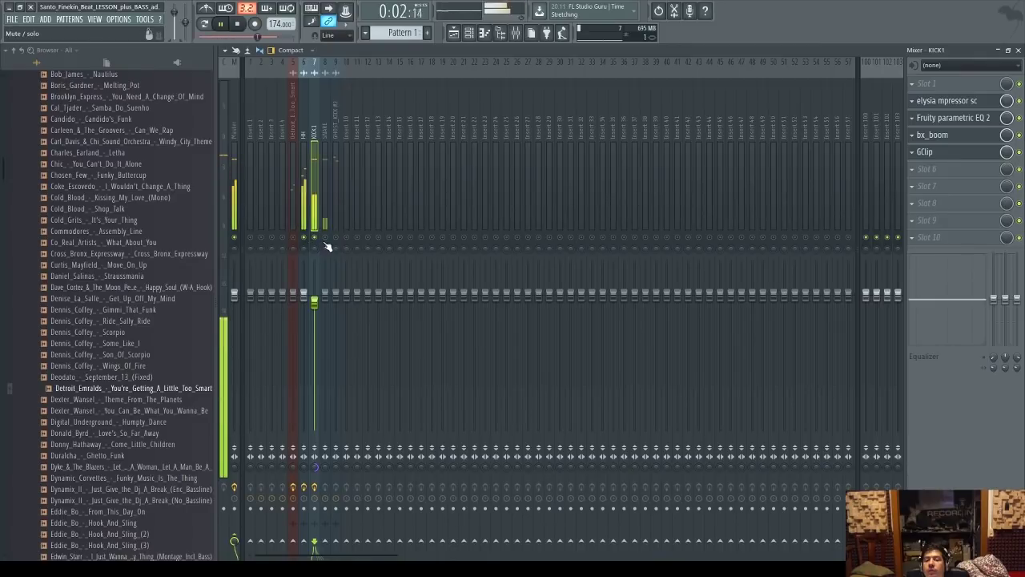
Solo the SNARE mixer track and load FabFilter Pro-Q 2 into its effect slot 2.
{"action": "key", "text": "space"}
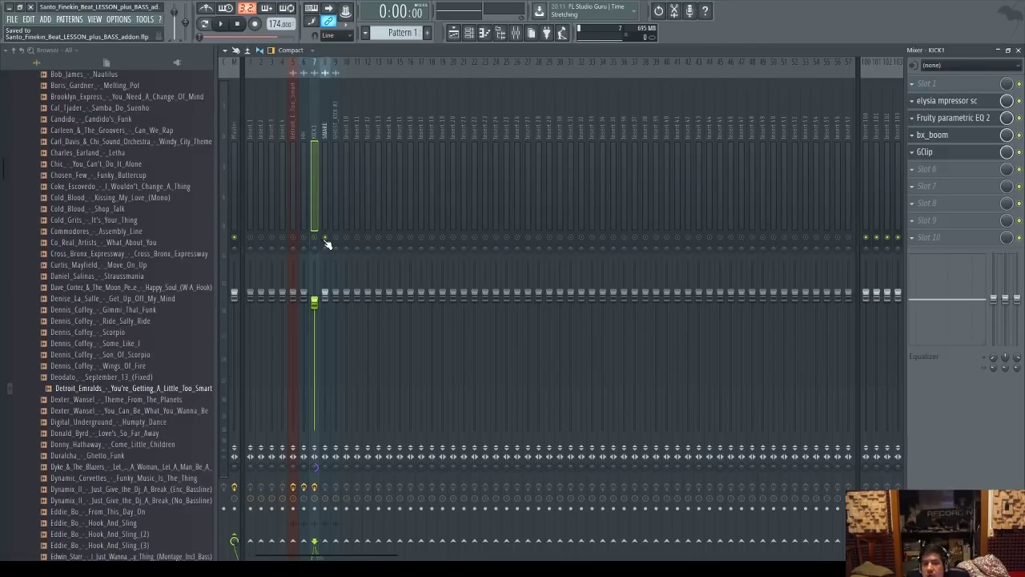
{"action": "key", "text": "space"}
{"action": "left_click", "coordinate": [327, 242]}
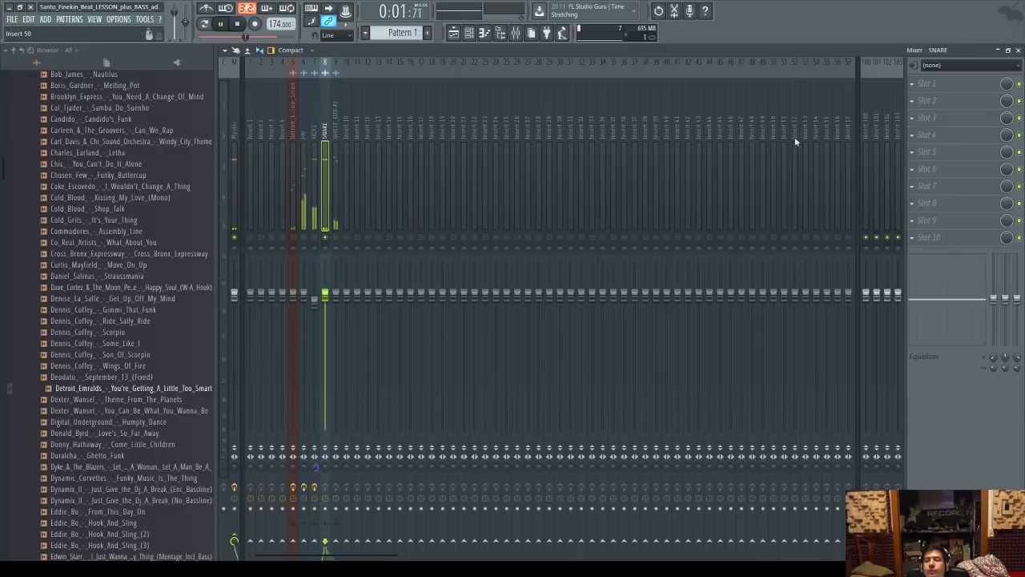
{"action": "left_click", "coordinate": [911, 101]}
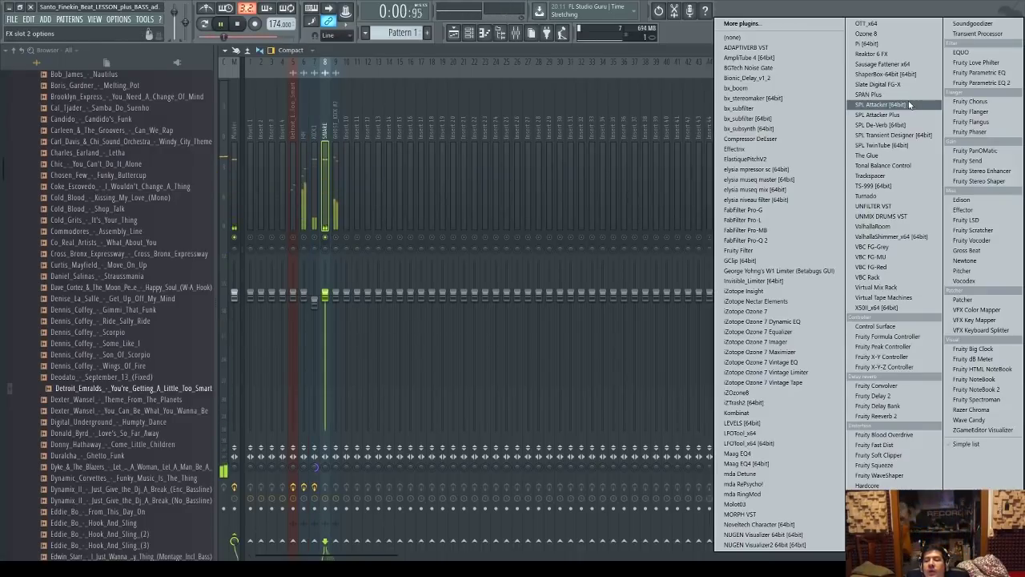
{"action": "left_click", "coordinate": [784, 241]}
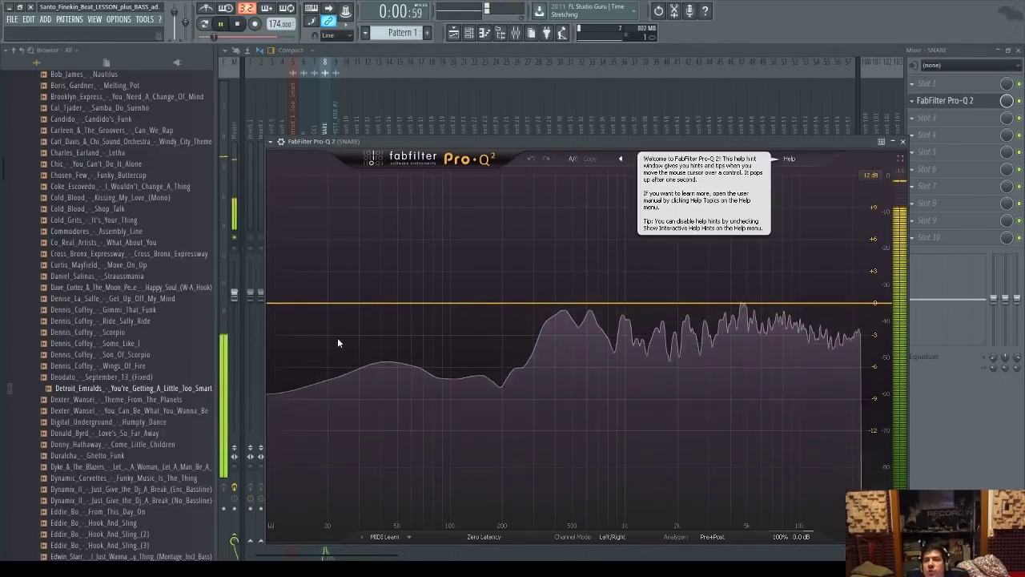
Dismiss the Pro-Q 2 help hint and set the display range to 30 dB.
{"action": "left_click", "coordinate": [734, 204]}
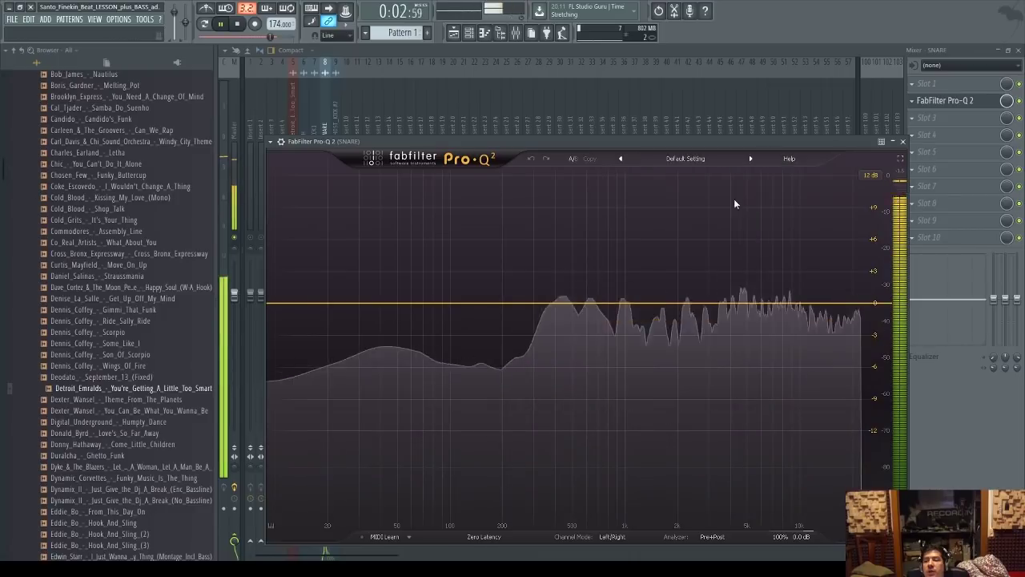
{"action": "left_click", "coordinate": [871, 175]}
{"action": "left_click", "coordinate": [875, 225]}
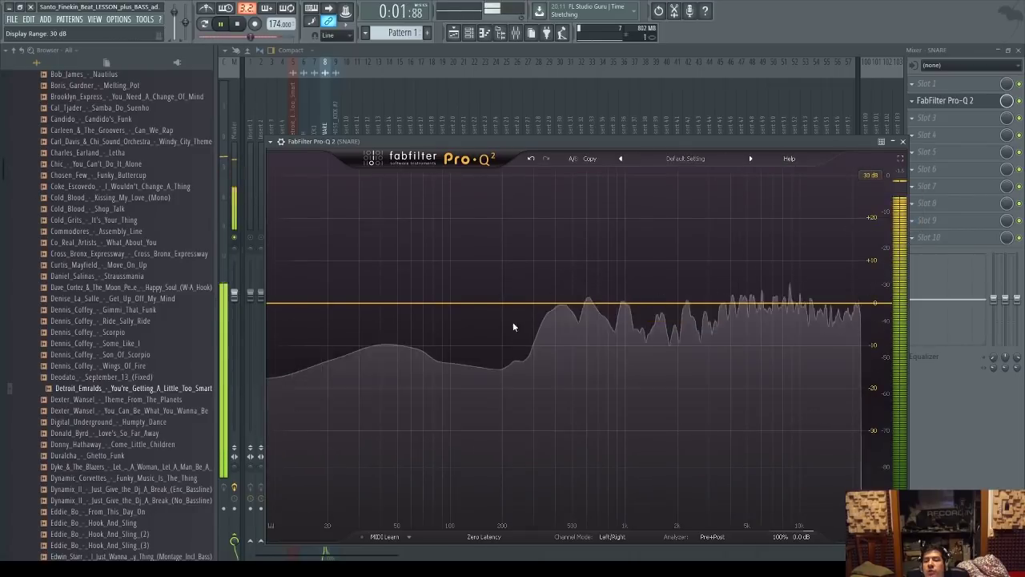
Add a Low Cut band with a 72 dB/oct slope to the SNARE EQ and place it at about 200 Hz.
{"action": "left_click", "coordinate": [292, 310]}
{"action": "left_click_drag", "start_coordinate": [291, 311], "coordinate": [329, 367]}
{"action": "left_click", "coordinate": [303, 479]}
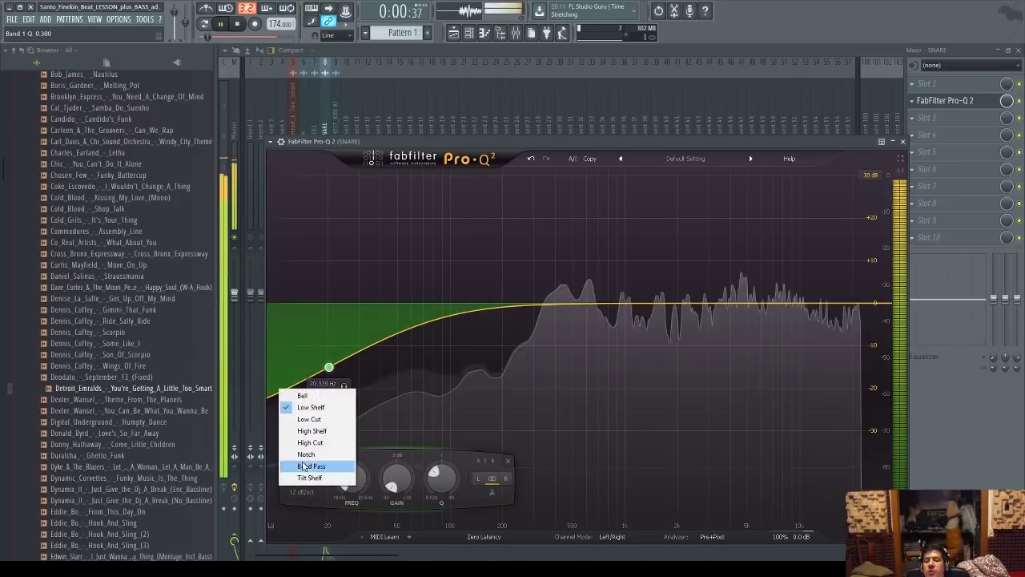
{"action": "left_click", "coordinate": [310, 419]}
{"action": "left_click", "coordinate": [304, 489]}
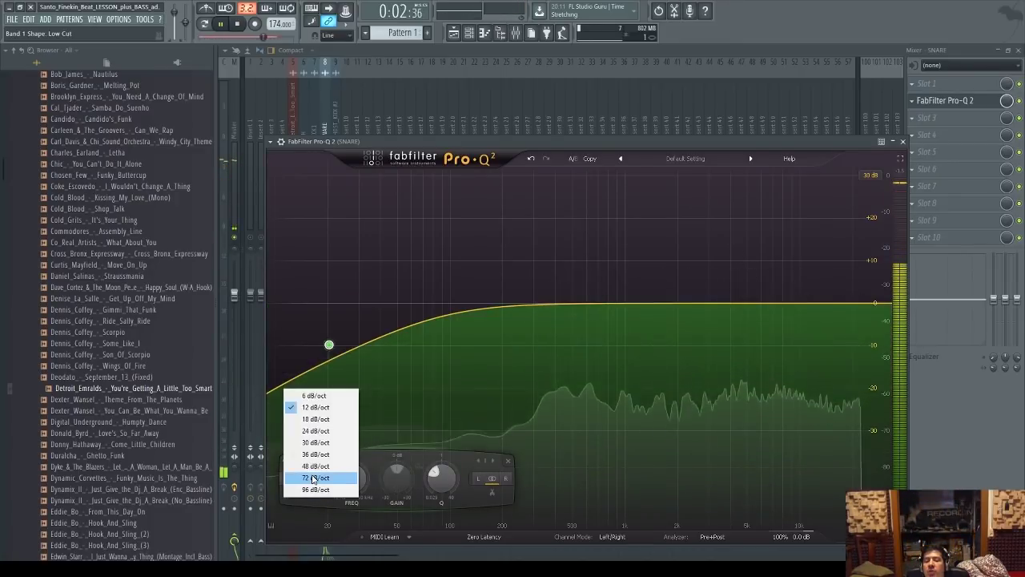
{"action": "left_click", "coordinate": [313, 479]}
{"action": "left_click_drag", "start_coordinate": [329, 346], "coordinate": [500, 334]}
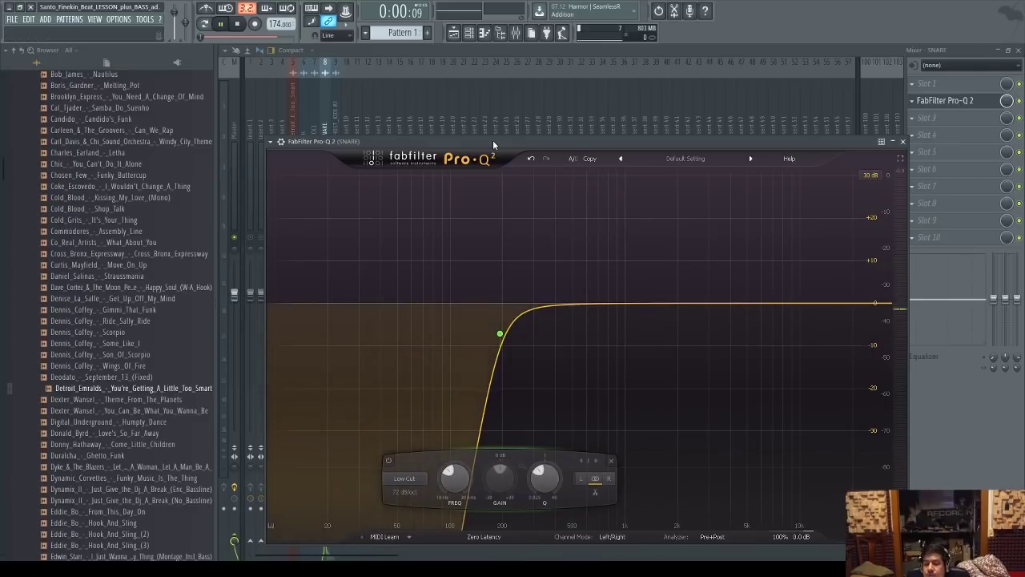
Add a narrow bell boost to the SNARE EQ at about 440 Hz, with +10 dB gain and a Q of 6.147.
{"action": "key", "text": "space"}
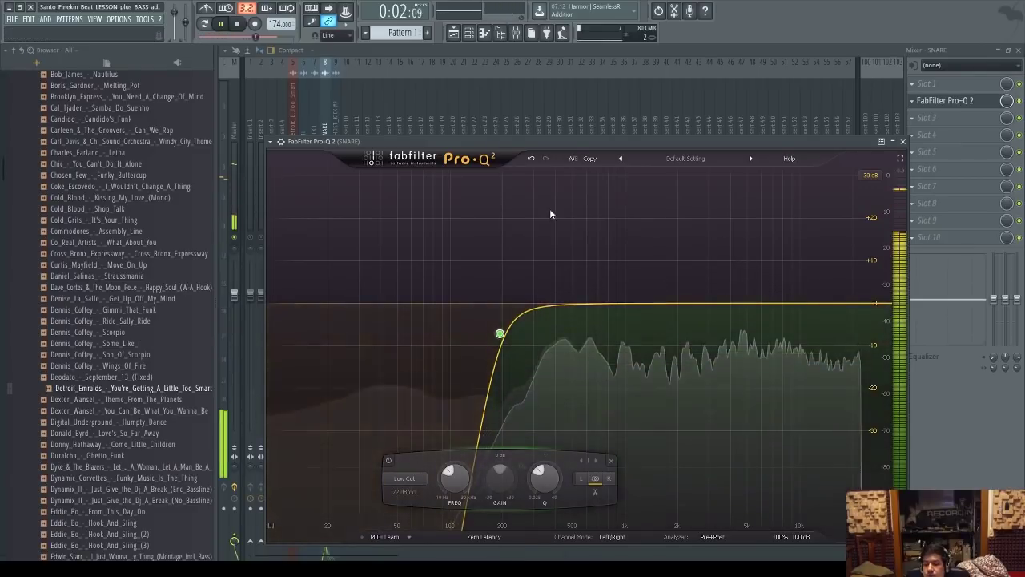
{"action": "left_click_drag", "start_coordinate": [565, 302], "coordinate": [564, 262]}
{"action": "scroll", "coordinate": [565, 277], "scroll_direction": "up", "scroll_amount": 5}
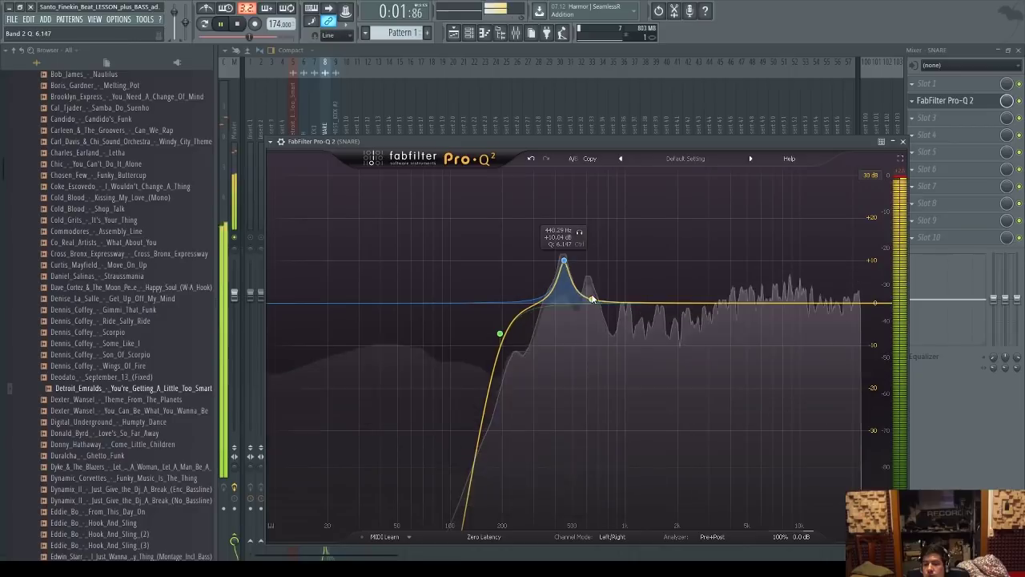
Add a narrow bell boost to the SNARE EQ at about 624 Hz, with +6.15 dB gain and a Q of 16.117.
{"action": "left_click_drag", "start_coordinate": [593, 297], "coordinate": [589, 278]}
{"action": "scroll", "coordinate": [591, 277], "scroll_direction": "up", "scroll_amount": 3}
{"action": "scroll", "coordinate": [590, 274], "scroll_direction": "up", "scroll_amount": 4}
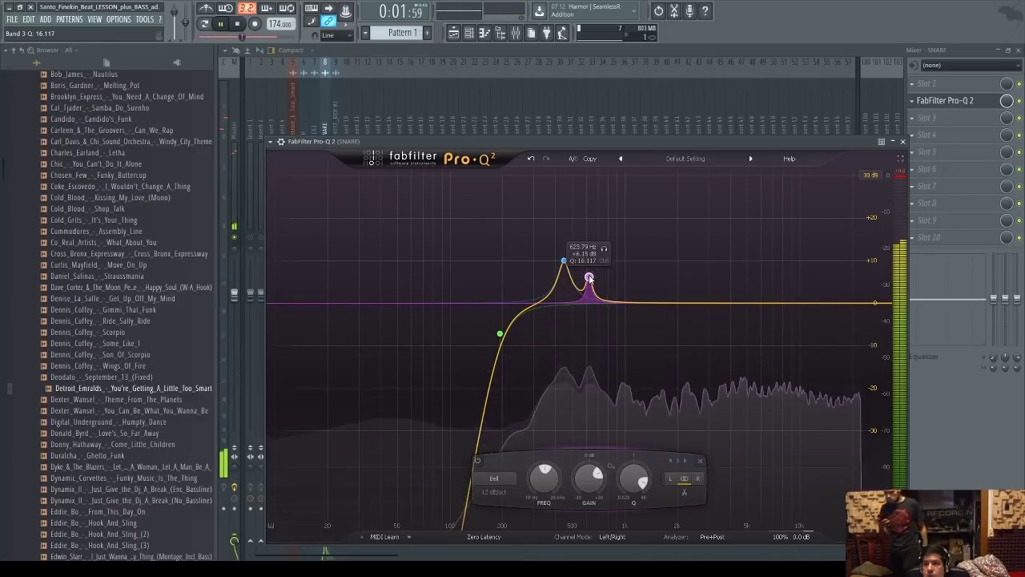
Add a very narrow bell band at about 1 kHz with a Q of 22.407 and a gain just above 0 dB.
{"action": "double_click", "coordinate": [623, 299]}
{"action": "scroll", "coordinate": [625, 299], "scroll_direction": "up", "scroll_amount": 4}
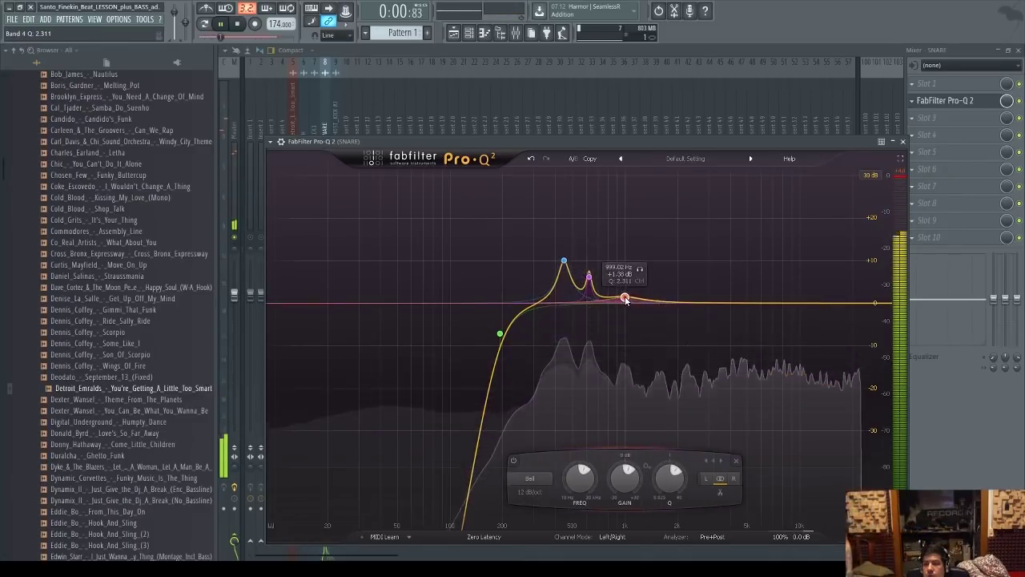
{"action": "scroll", "coordinate": [626, 300], "scroll_direction": "up", "scroll_amount": 10}
{"action": "left_click_drag", "start_coordinate": [626, 298], "coordinate": [625, 306]}
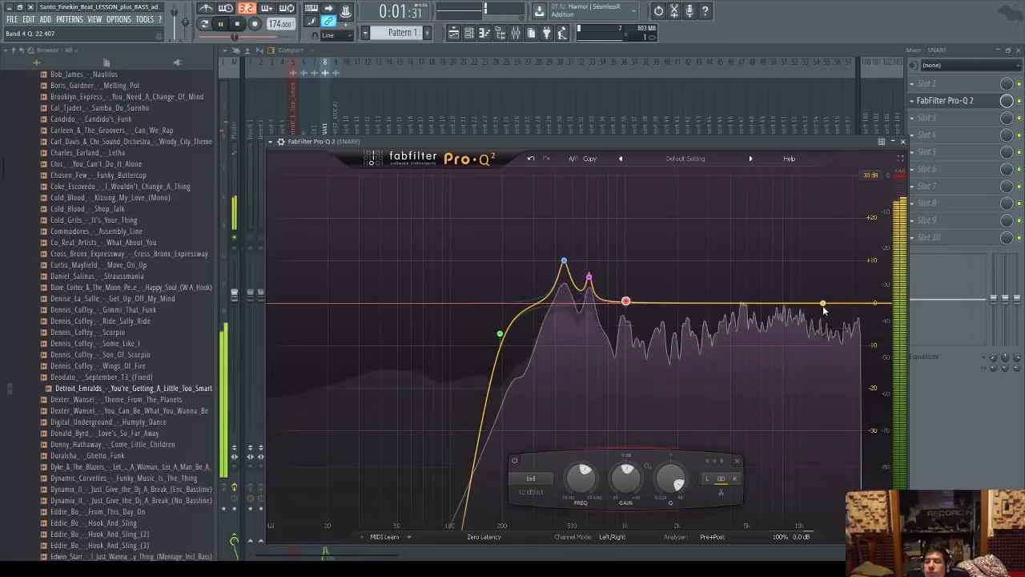
Add a High Shelf at about 5.7 kHz with +5.9 dB gain and a Q of 0.3, close the EQ and stop playback.
{"action": "left_click_drag", "start_coordinate": [817, 302], "coordinate": [763, 279]}
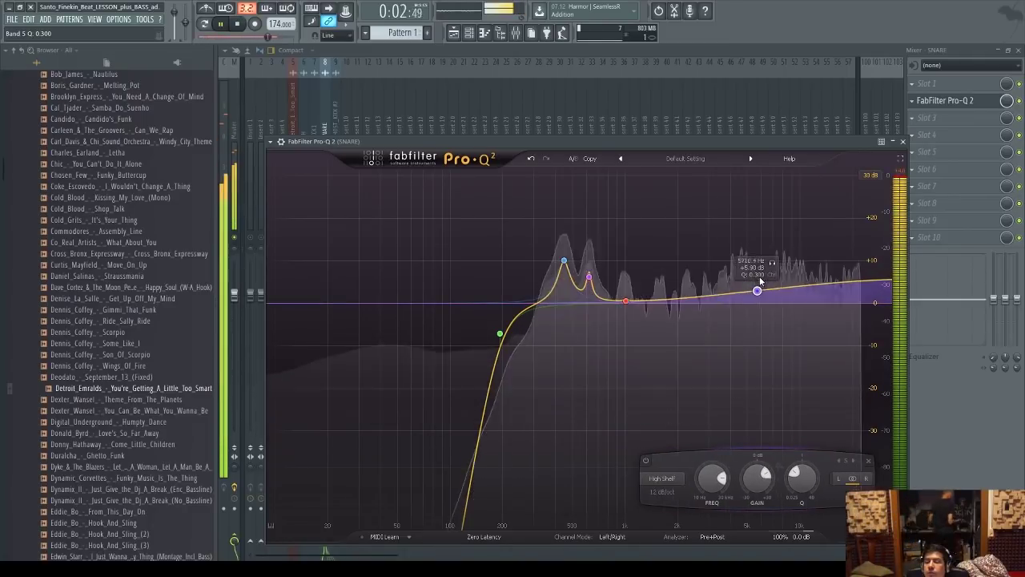
{"action": "left_click", "coordinate": [530, 47]}
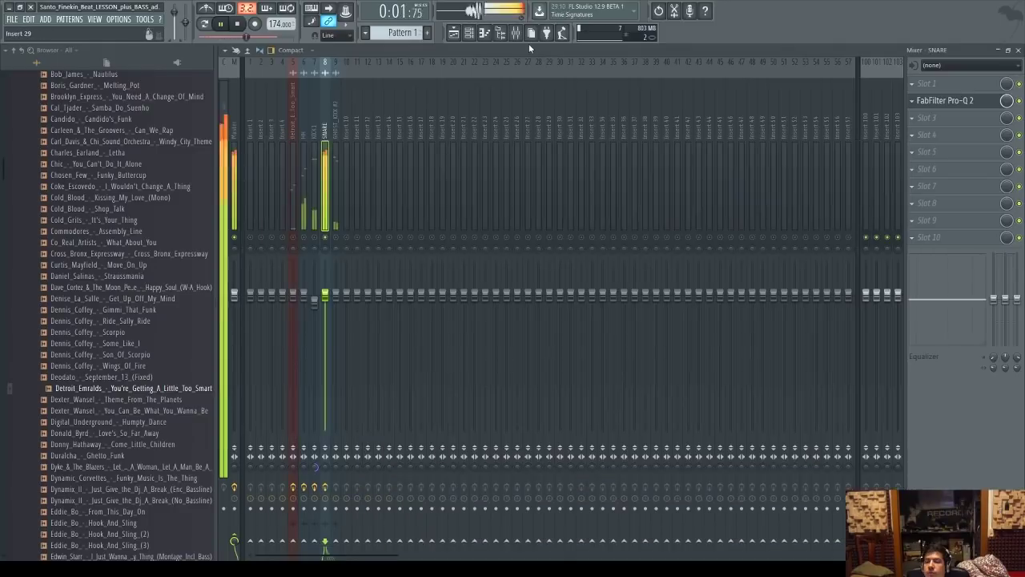
{"action": "key", "text": "space"}
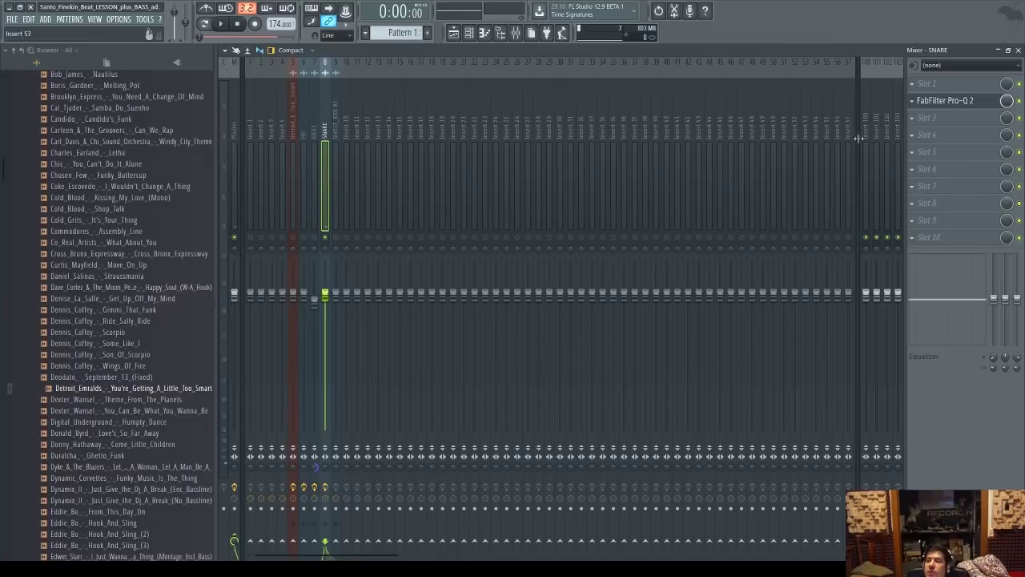
Load elysia mpressor sc into effect slot 3 of the SNARE track and start playback.
{"action": "left_click", "coordinate": [910, 120]}
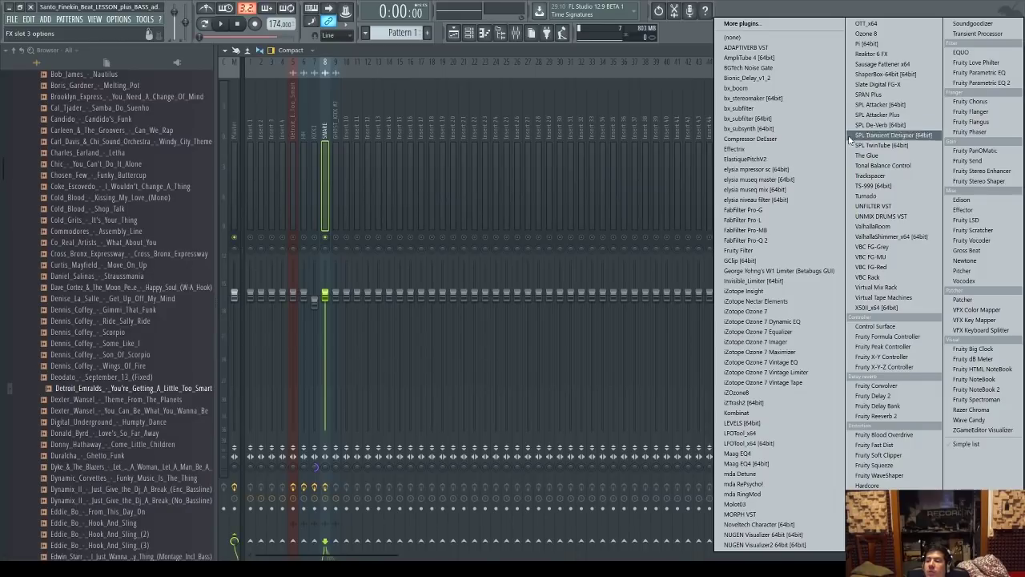
{"action": "left_click", "coordinate": [757, 169]}
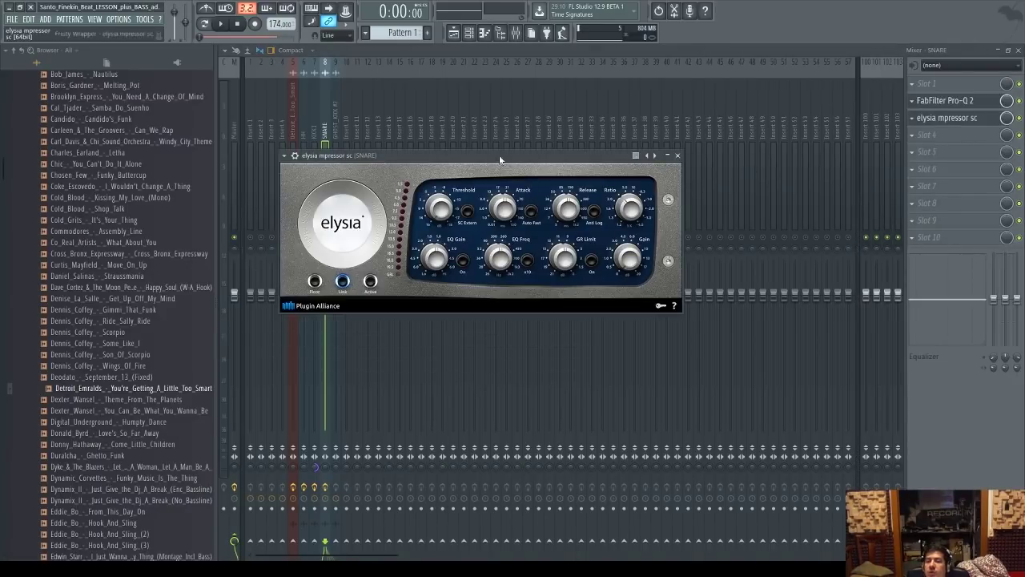
{"action": "left_click_drag", "start_coordinate": [439, 161], "coordinate": [483, 158]}
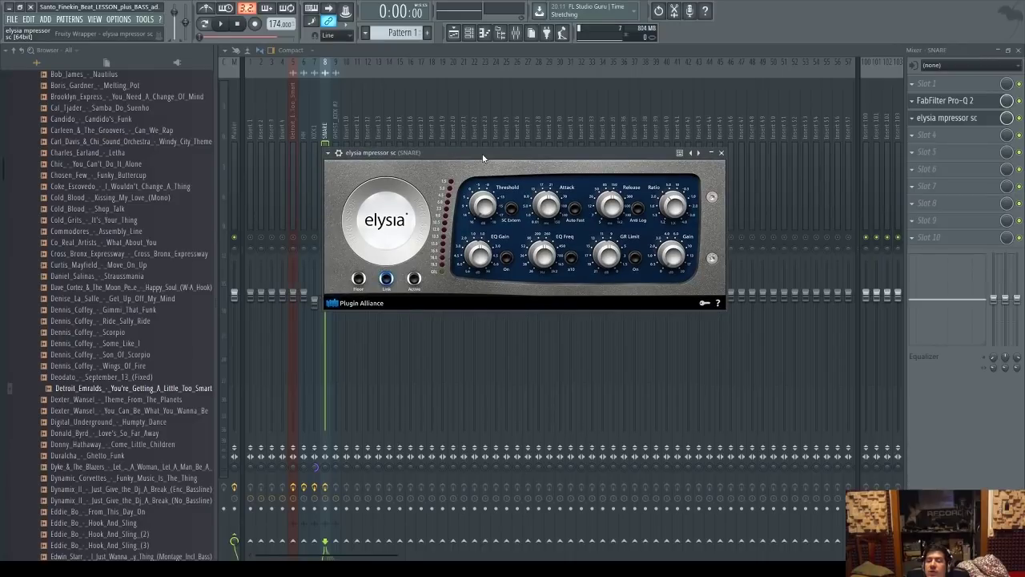
{"action": "key", "text": "space"}
Set the snare compressor's threshold to -4.8 dB, turn on Anti Log and shorten the release.
{"action": "mouse_move", "coordinate": [491, 183]}
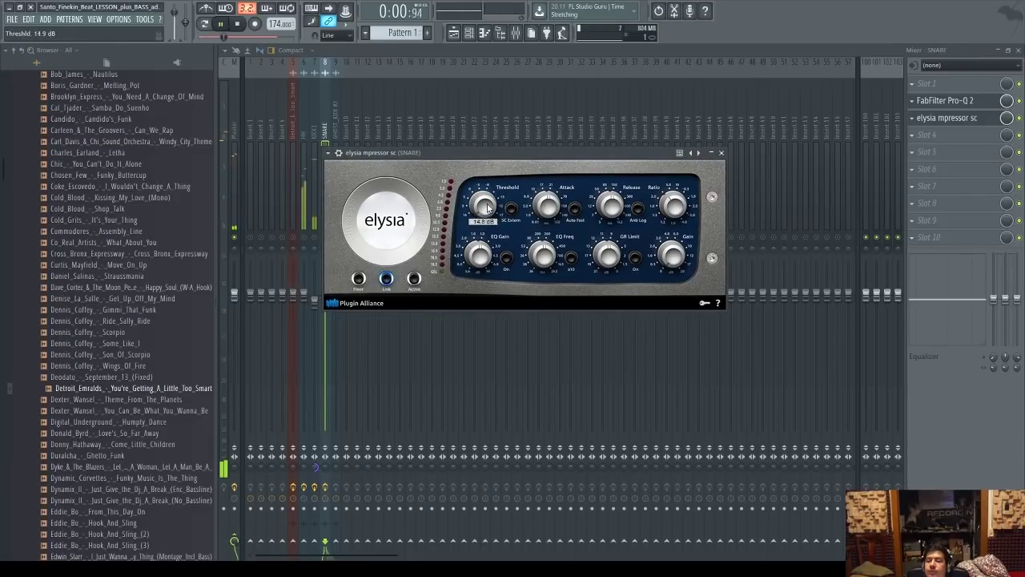
{"action": "scroll", "coordinate": [491, 182], "scroll_direction": "down", "scroll_amount": 2}
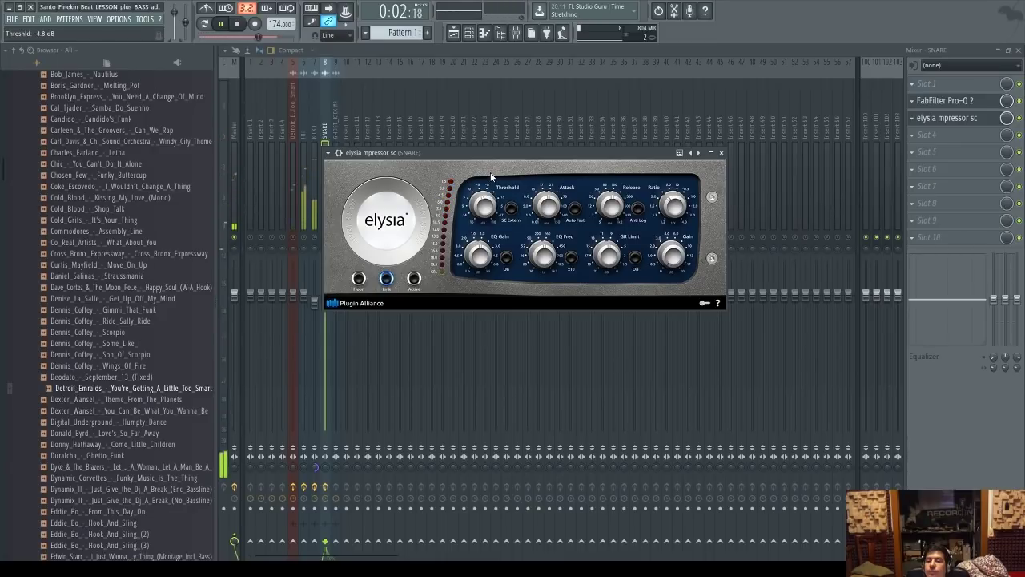
{"action": "left_click", "coordinate": [546, 210]}
{"action": "left_click", "coordinate": [637, 211]}
{"action": "left_click_drag", "start_coordinate": [607, 209], "coordinate": [608, 216]}
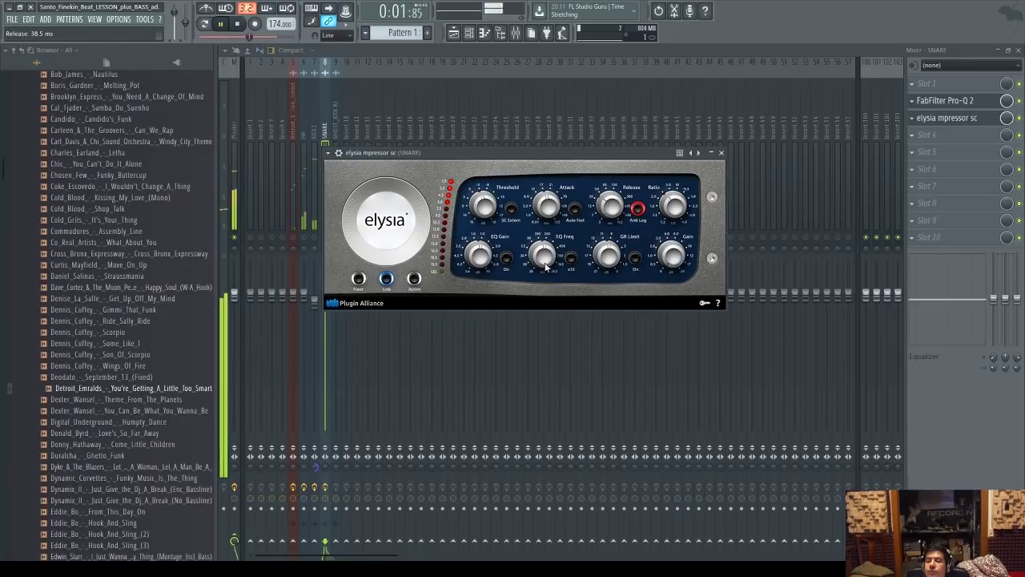
{"action": "scroll", "coordinate": [483, 235], "scroll_direction": "down", "scroll_amount": 1}
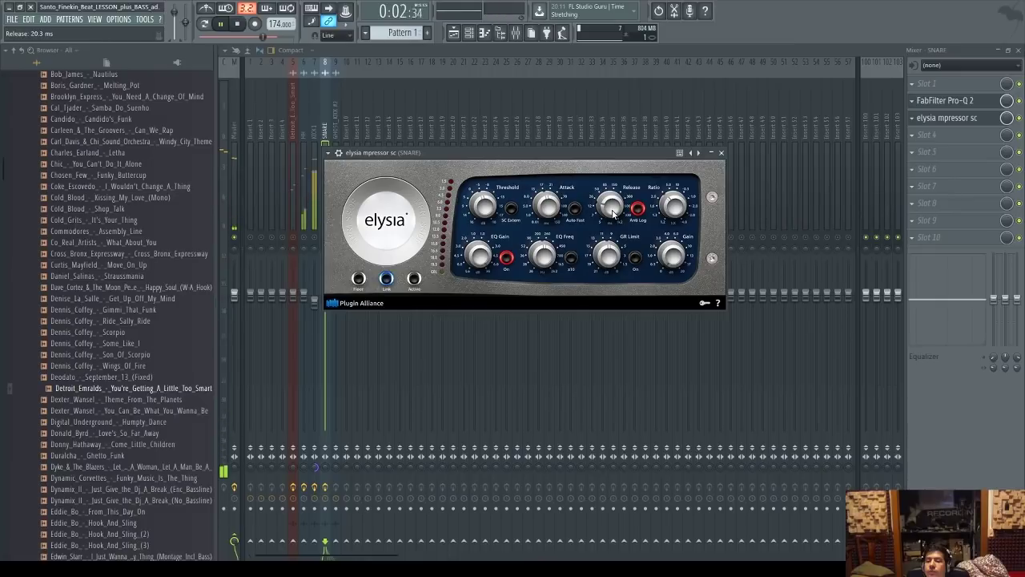
{"action": "left_click_drag", "start_coordinate": [613, 210], "coordinate": [596, 223]}
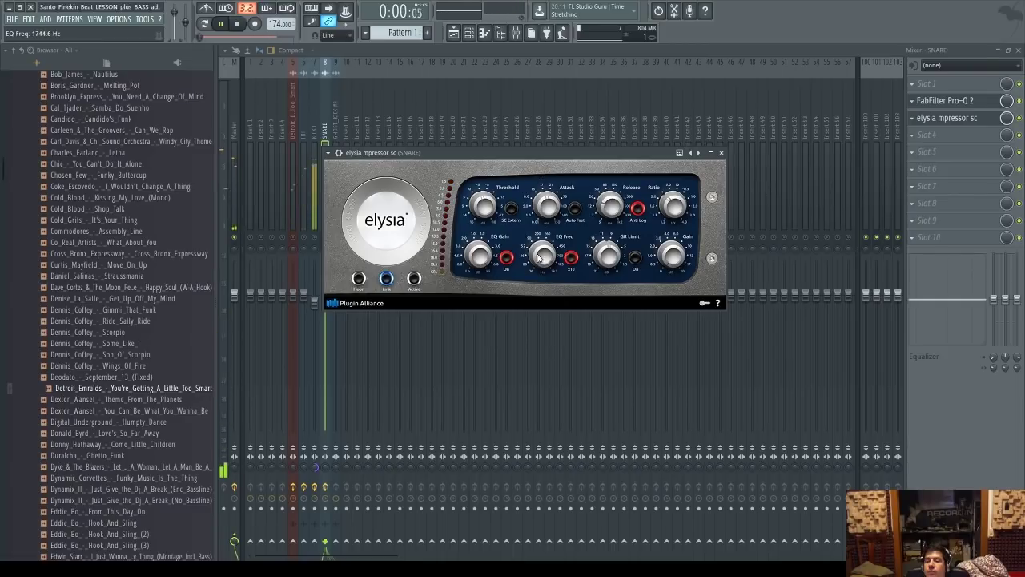
Tune the compressor's EQ frequency with the EQ and x10 range switched on, and set the ratio to 4.5.
{"action": "mouse_move", "coordinate": [545, 273]}
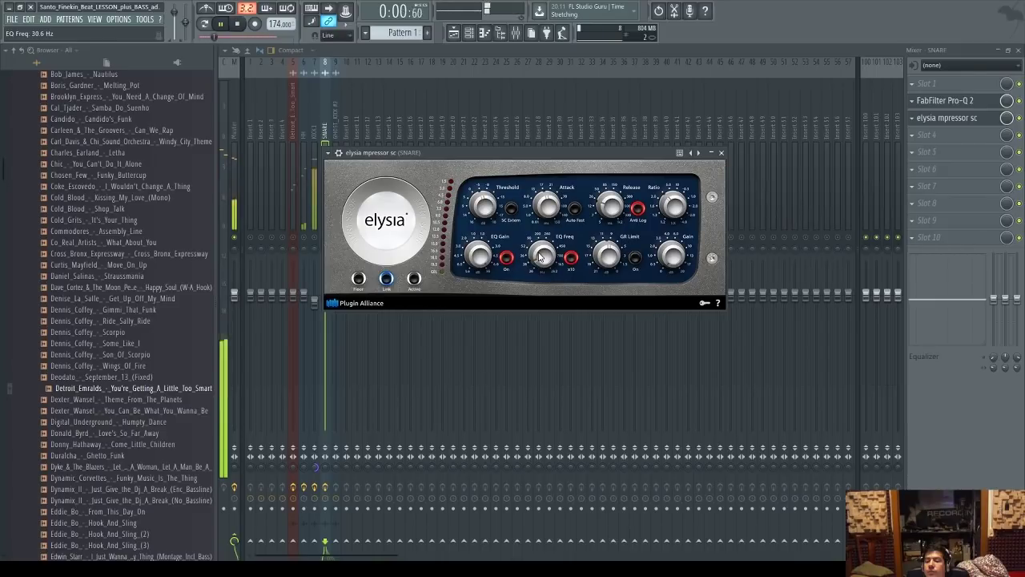
{"action": "left_click_drag", "start_coordinate": [539, 257], "coordinate": [540, 261]}
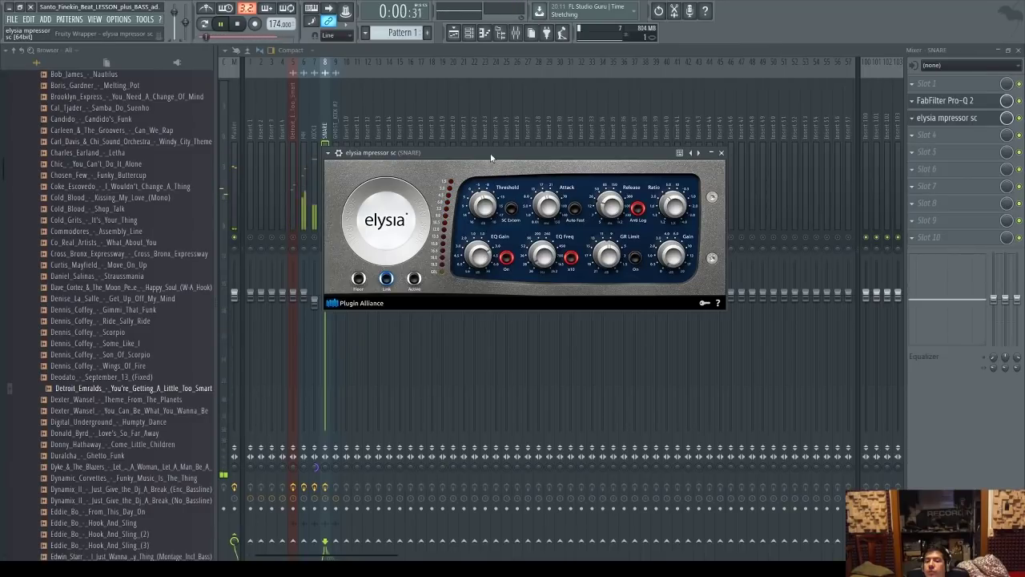
{"action": "left_click_drag", "start_coordinate": [493, 158], "coordinate": [585, 134]}
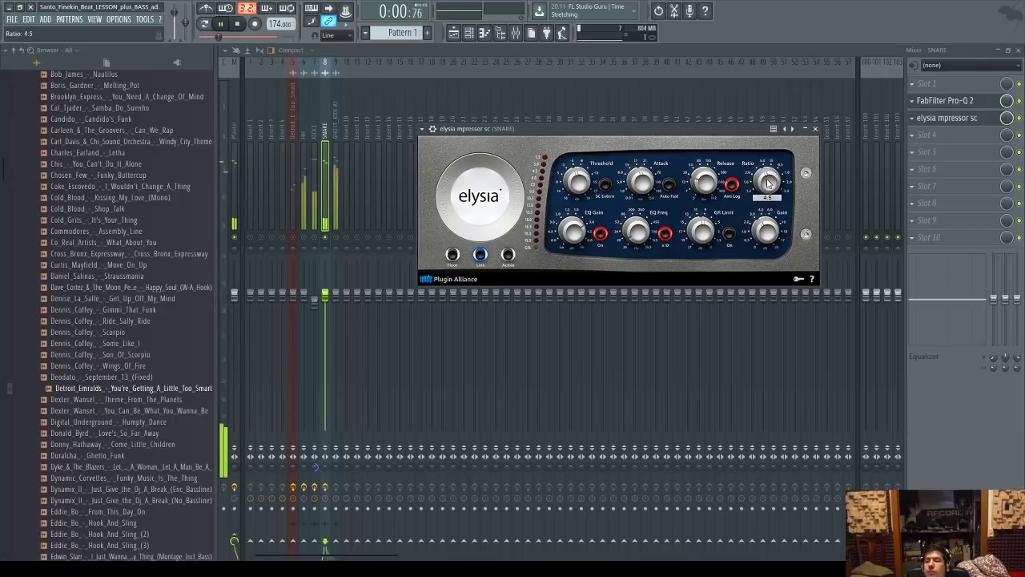
Load GClip into effect slot 4 of the SNARE track and set its gain to 3.6 dB and softness to 15%.
{"action": "left_click", "coordinate": [918, 138]}
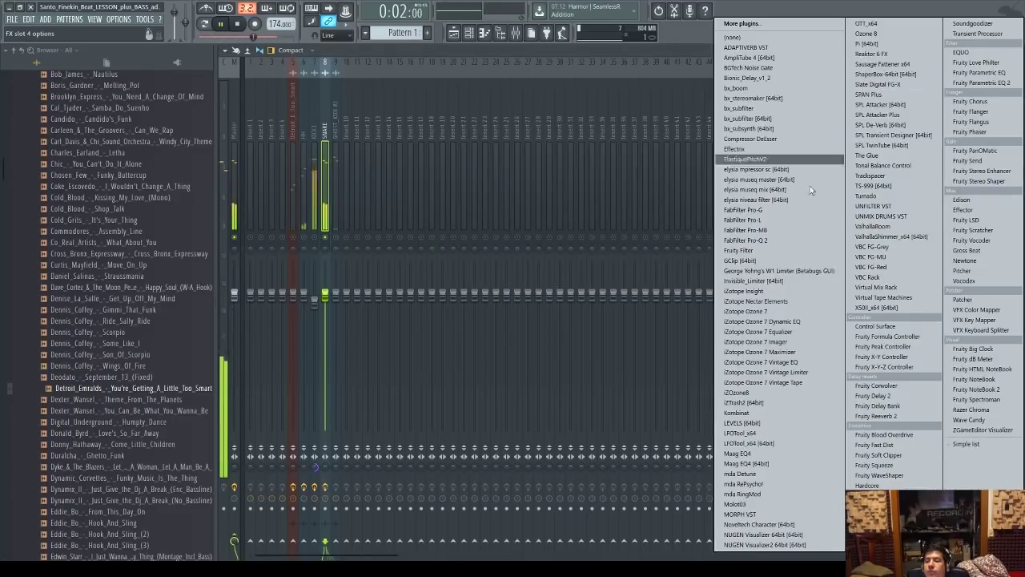
{"action": "key", "text": "g"}
{"action": "key", "text": "g"}
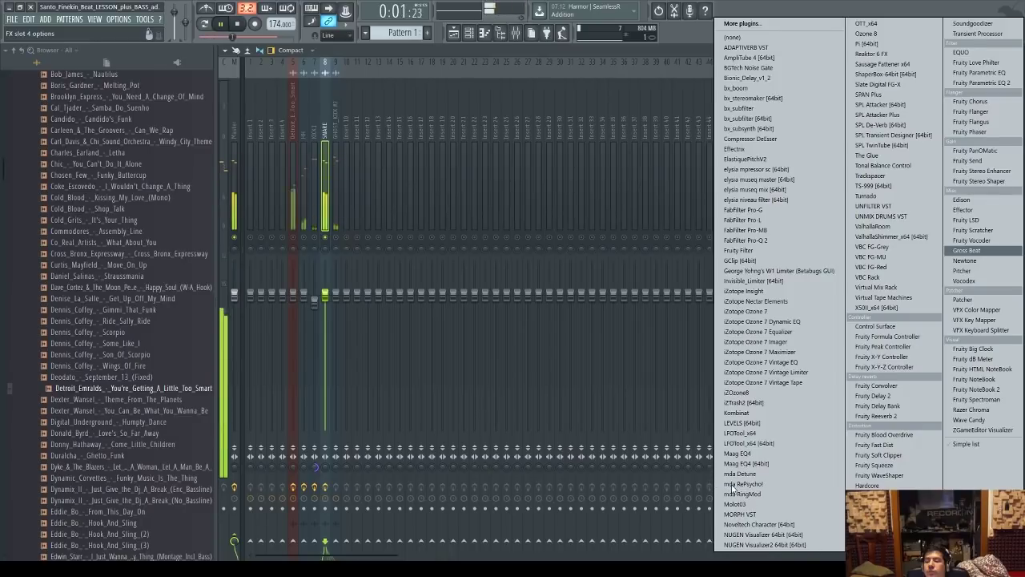
{"action": "key", "text": "Return"}
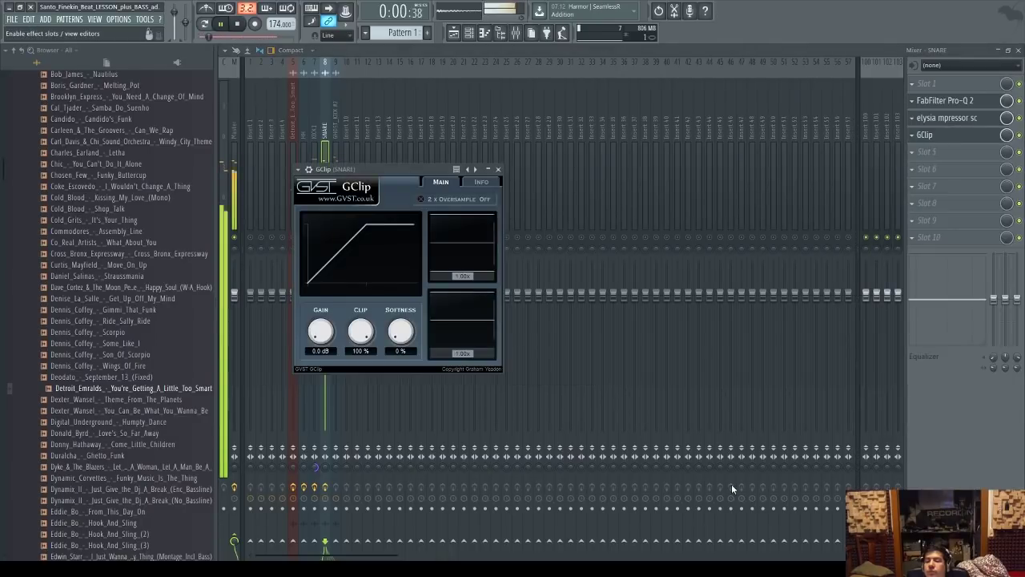
{"action": "left_click_drag", "start_coordinate": [315, 315], "coordinate": [315, 324]}
{"action": "left_click_drag", "start_coordinate": [387, 342], "coordinate": [387, 328]}
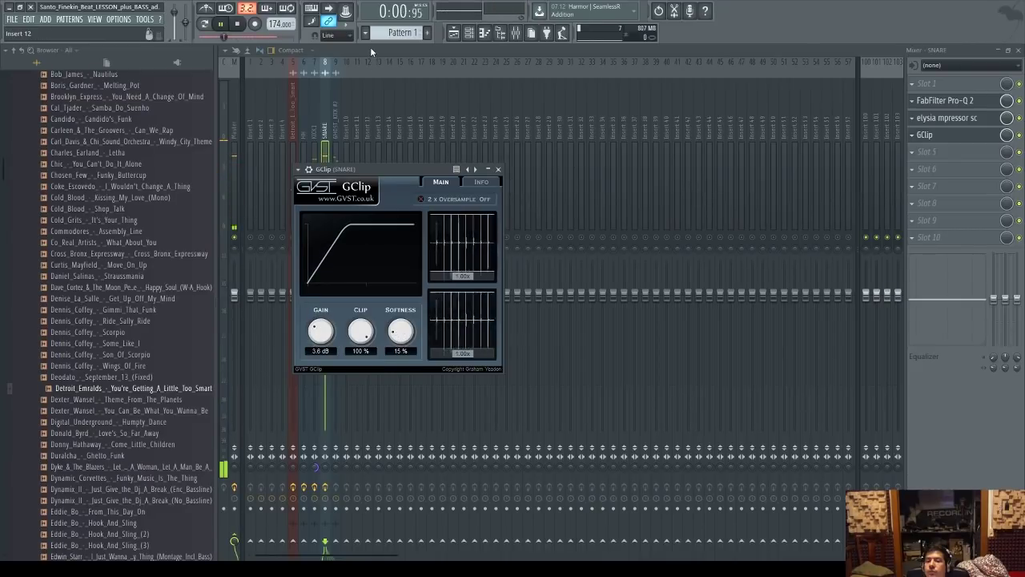
Close GClip, play the snare together with the HH and KICK1 tracks, and save the project.
{"action": "left_click", "coordinate": [371, 50]}
{"action": "key", "text": "space"}
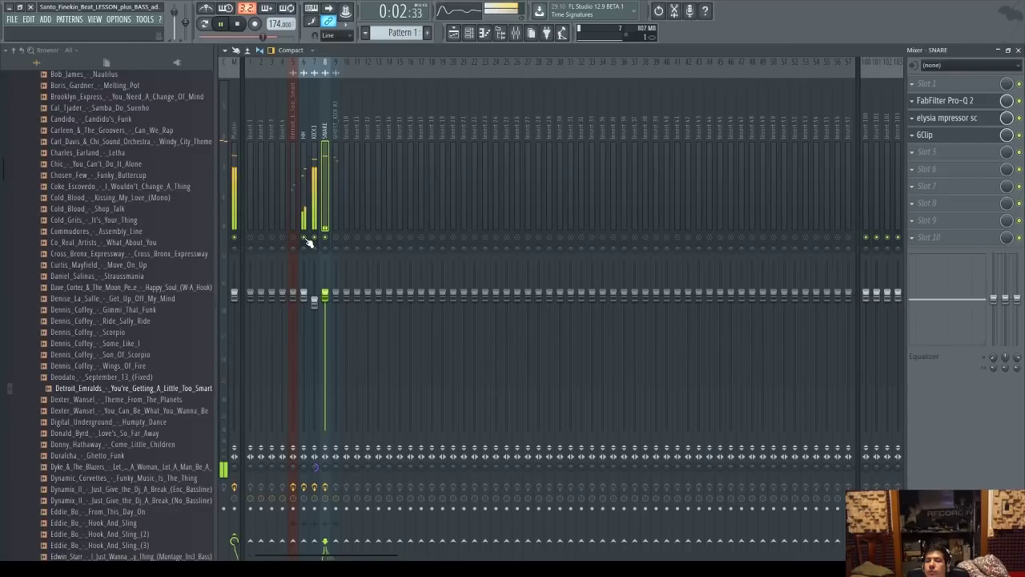
{"action": "key", "text": "space"}
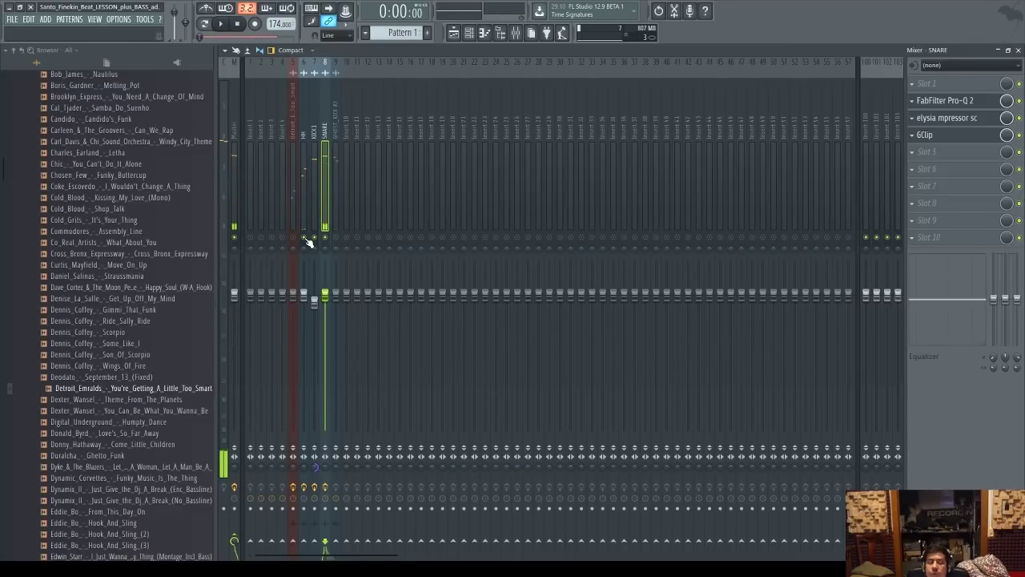
{"action": "key", "text": "ctrl+s"}
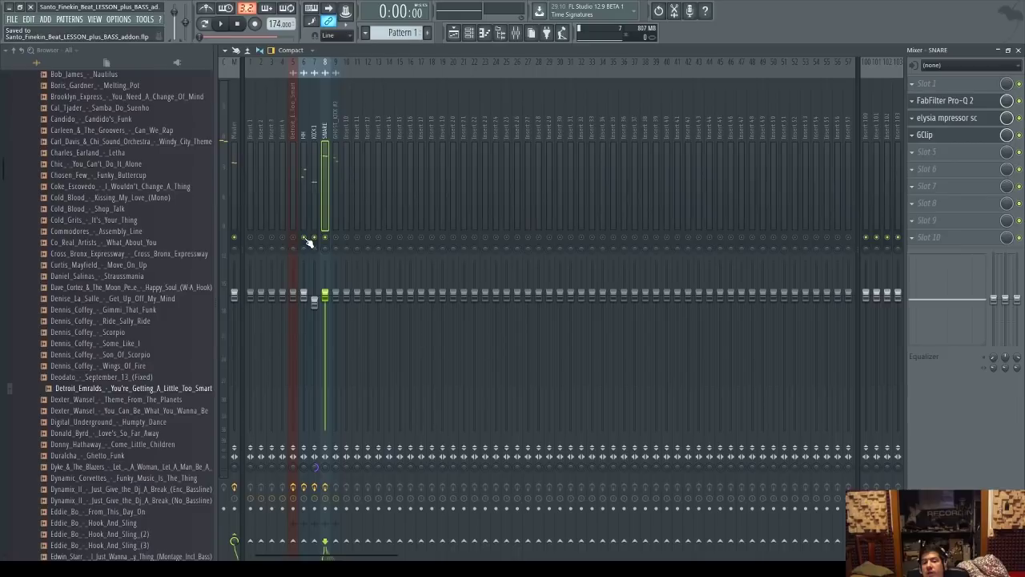
Solo the SNARE track during playback and load ValhallaRoom into its effect slot 5.
{"action": "left_click", "coordinate": [325, 240]}
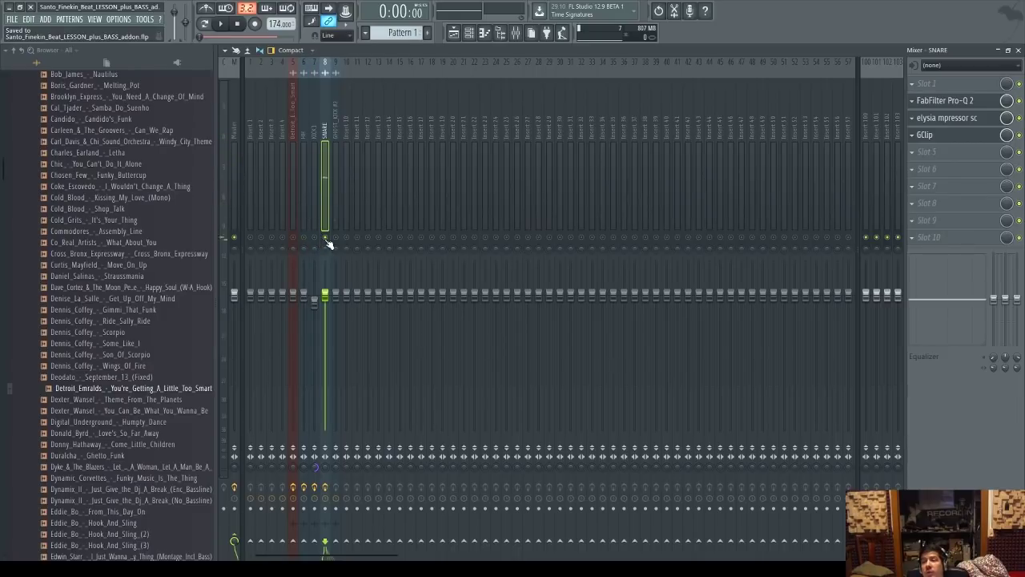
{"action": "key", "text": "space"}
{"action": "left_click", "coordinate": [915, 153]}
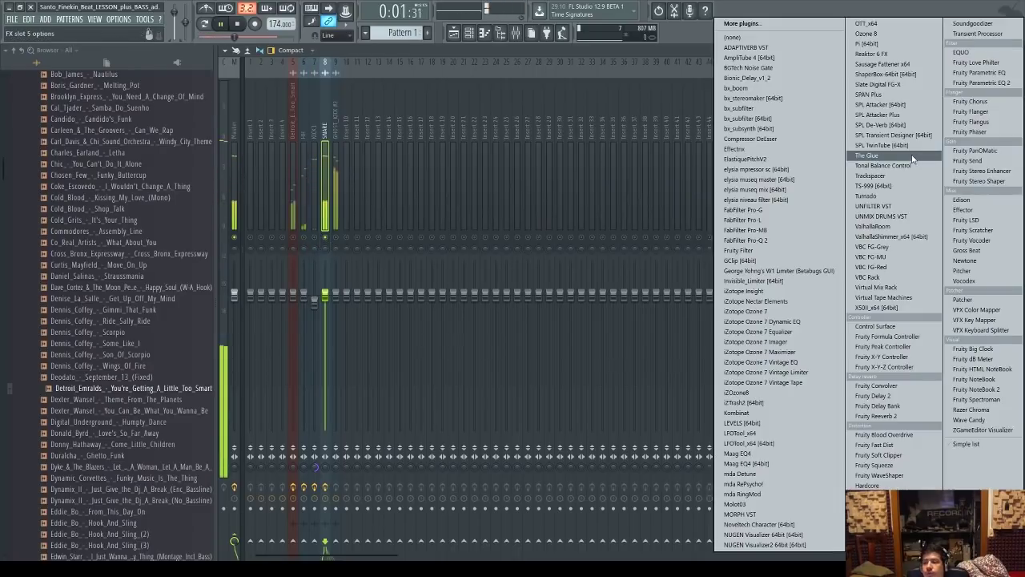
{"action": "left_click", "coordinate": [896, 228]}
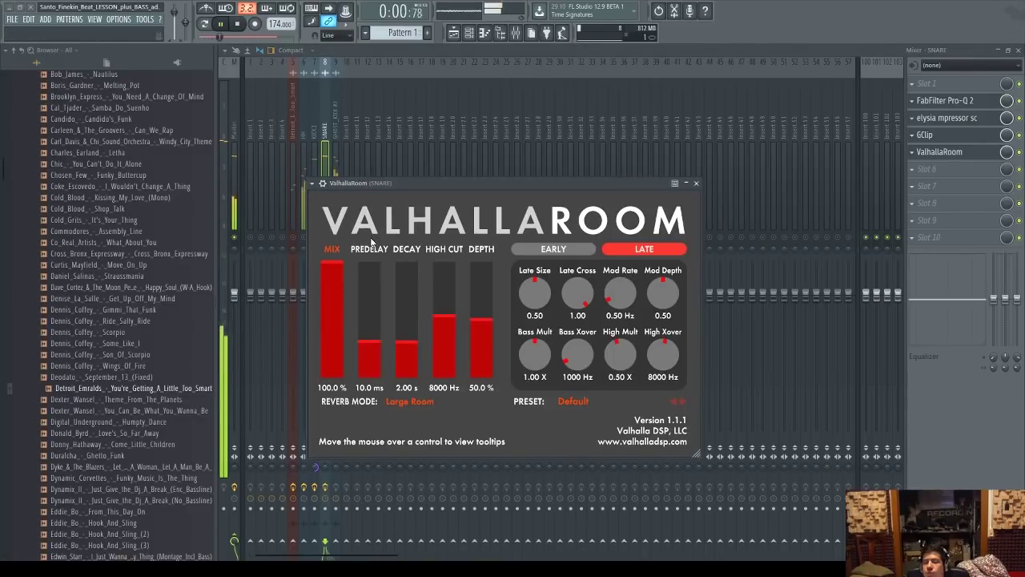
Set the ValhallaRoom reverb to a 0.11 s decay, 0.0 ms predelay and a 21.7% mix.
{"action": "left_click_drag", "start_coordinate": [406, 344], "coordinate": [412, 376]}
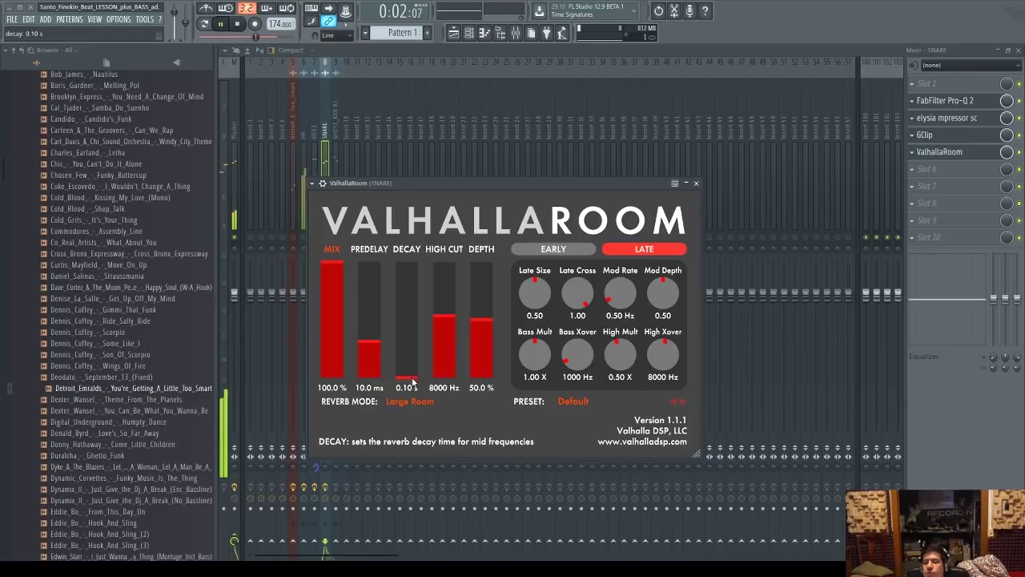
{"action": "left_click_drag", "start_coordinate": [412, 379], "coordinate": [374, 381]}
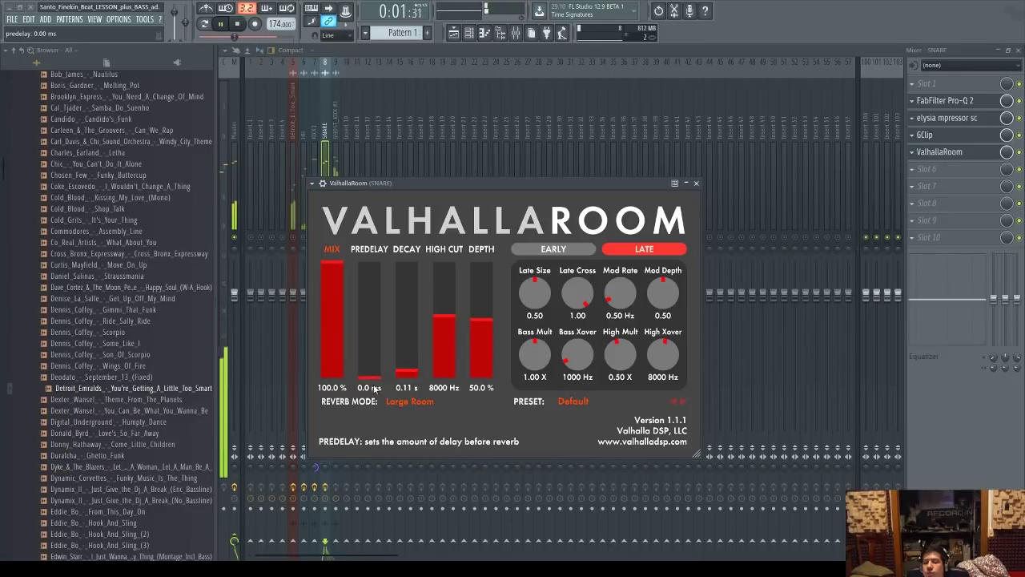
{"action": "left_click_drag", "start_coordinate": [332, 273], "coordinate": [331, 362]}
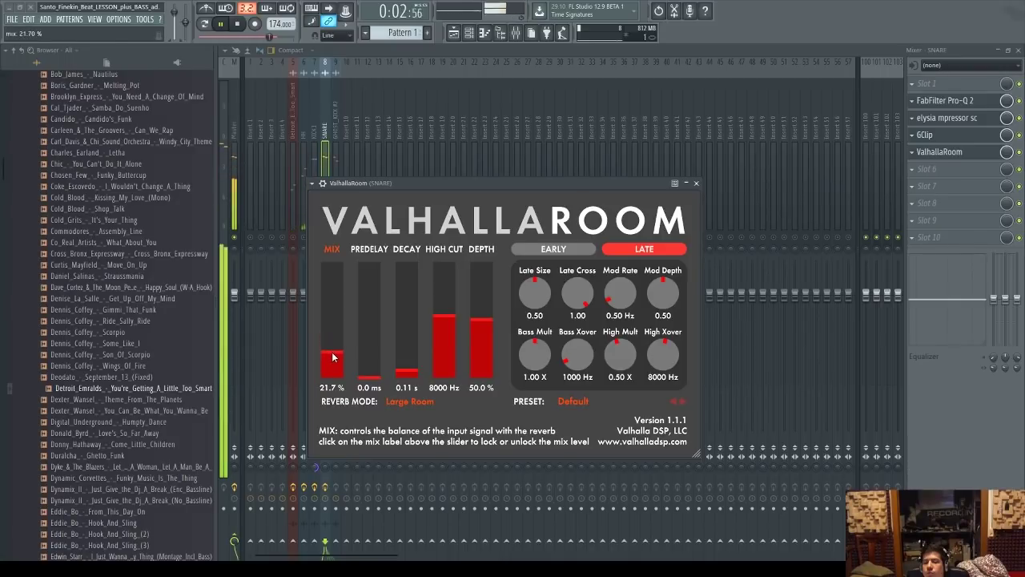
Move ValhallaRoom directly after FabFilter Pro-Q 2 in the SNARE effect chain and set its mix to 6.9%.
{"action": "left_click_drag", "start_coordinate": [939, 151], "coordinate": [949, 120]}
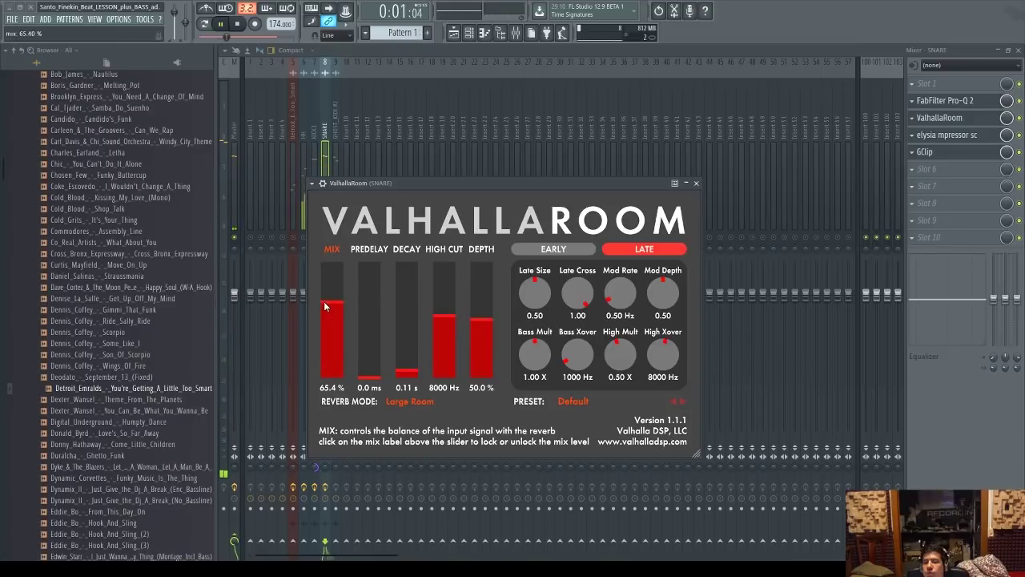
{"action": "left_click_drag", "start_coordinate": [326, 320], "coordinate": [329, 374]}
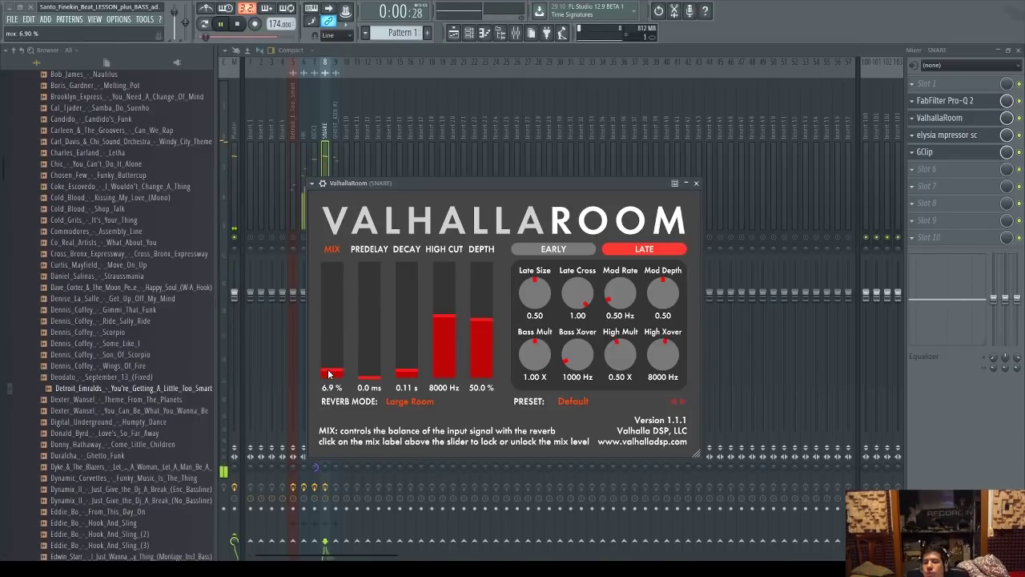
Switch the reverb mode to Medium Room and set the decay to 0.21 s and the predelay to 0.1 ms.
{"action": "left_click", "coordinate": [410, 400]}
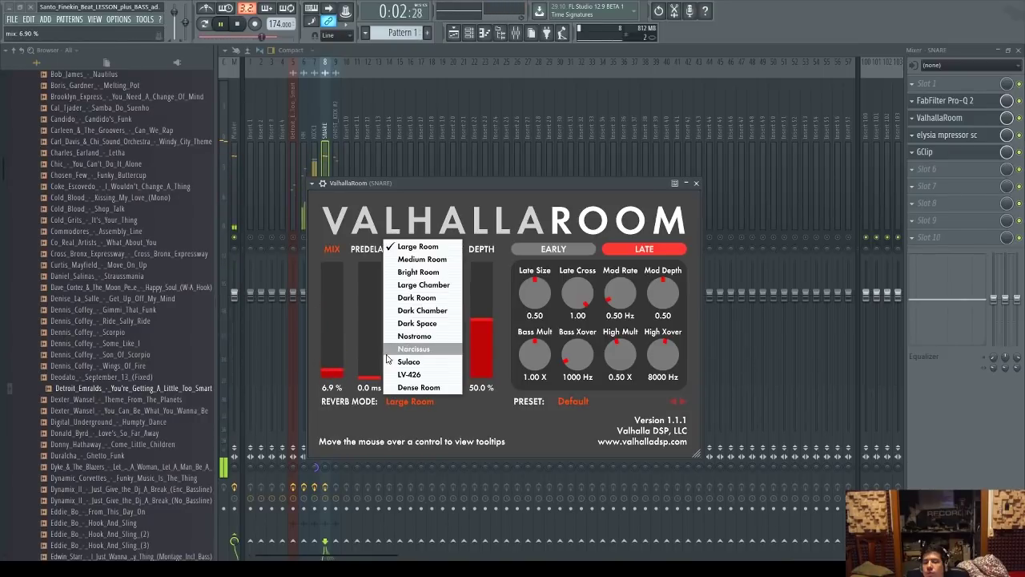
{"action": "left_click", "coordinate": [397, 256]}
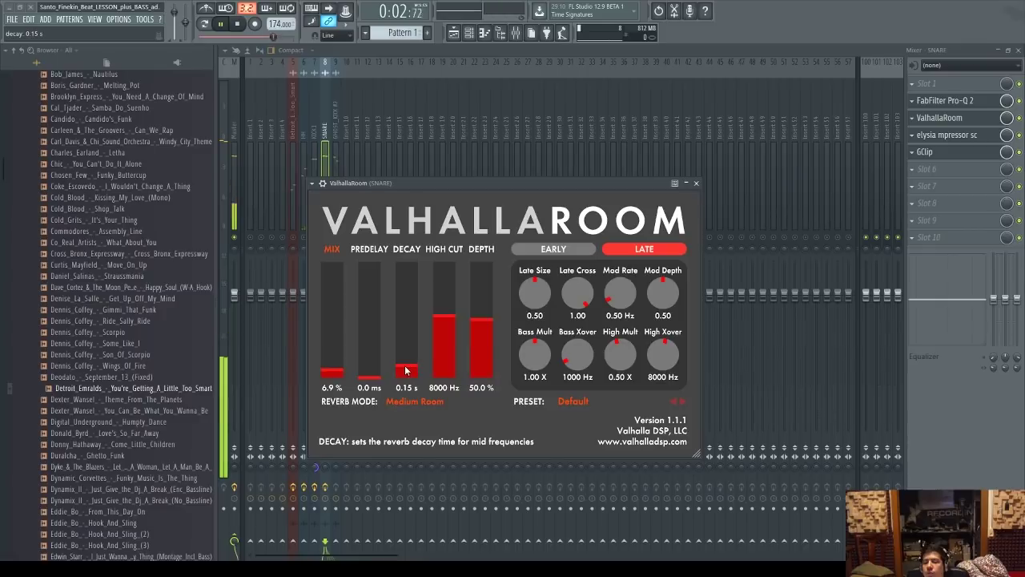
{"action": "left_click_drag", "start_coordinate": [408, 360], "coordinate": [408, 367]}
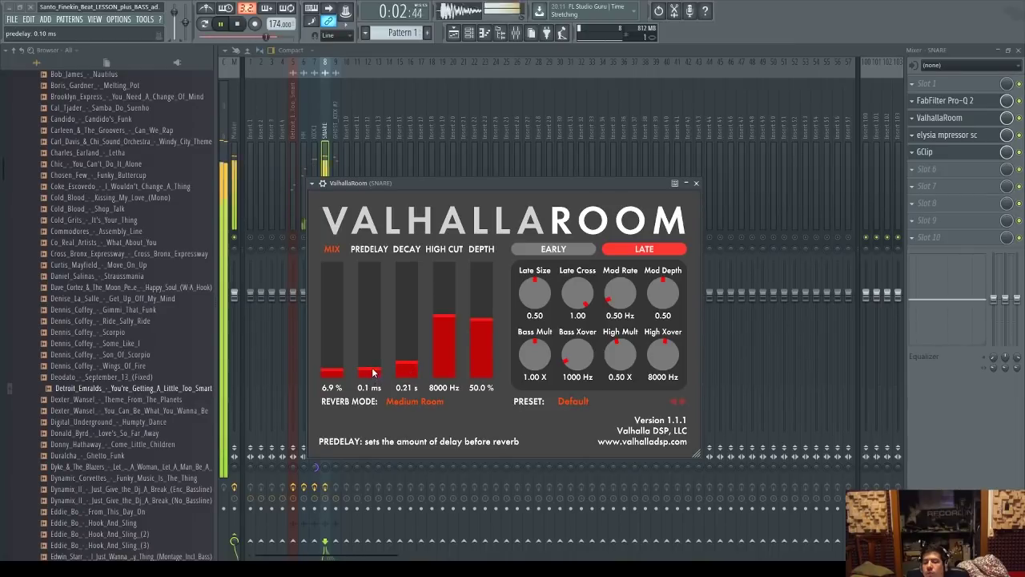
Set the ValhallaRoom predelay to 13.9 ms, decay to 0.11 s, early size to 211.8 ms and early cross to 0.05.
{"action": "left_click_drag", "start_coordinate": [372, 377], "coordinate": [376, 364]}
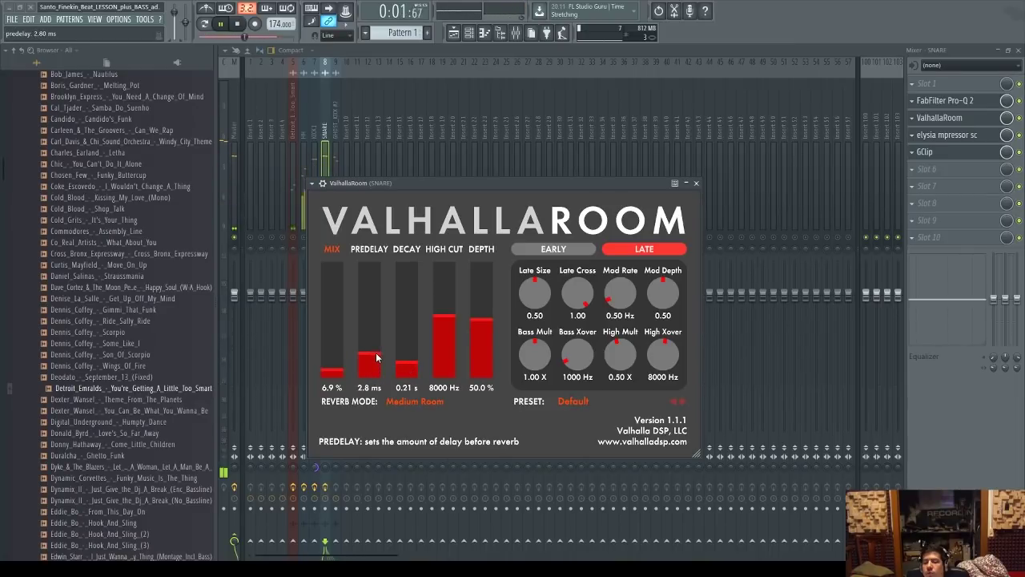
{"action": "left_click_drag", "start_coordinate": [376, 357], "coordinate": [379, 320]}
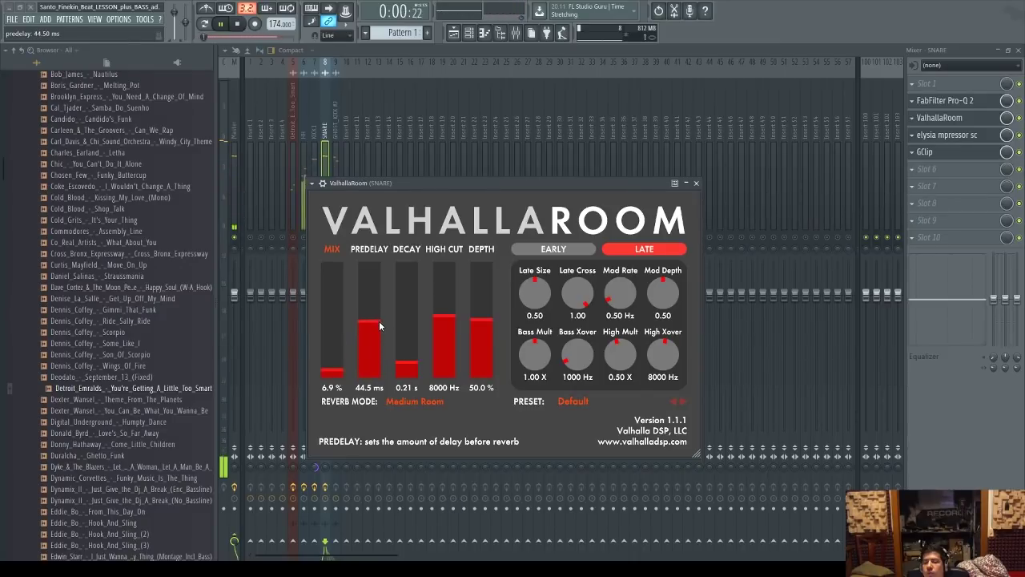
{"action": "left_click", "coordinate": [565, 249]}
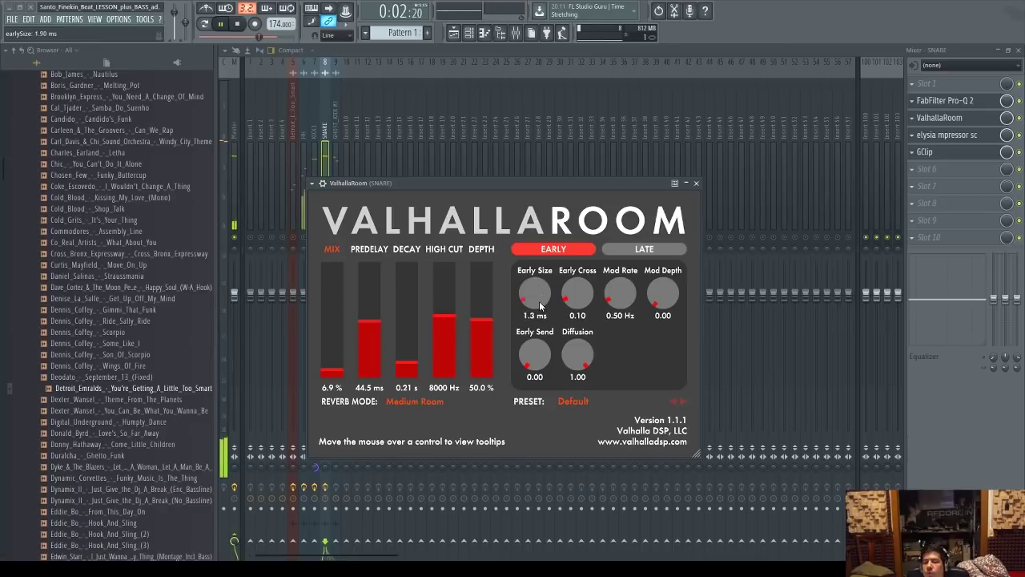
{"action": "left_click_drag", "start_coordinate": [540, 306], "coordinate": [537, 286]}
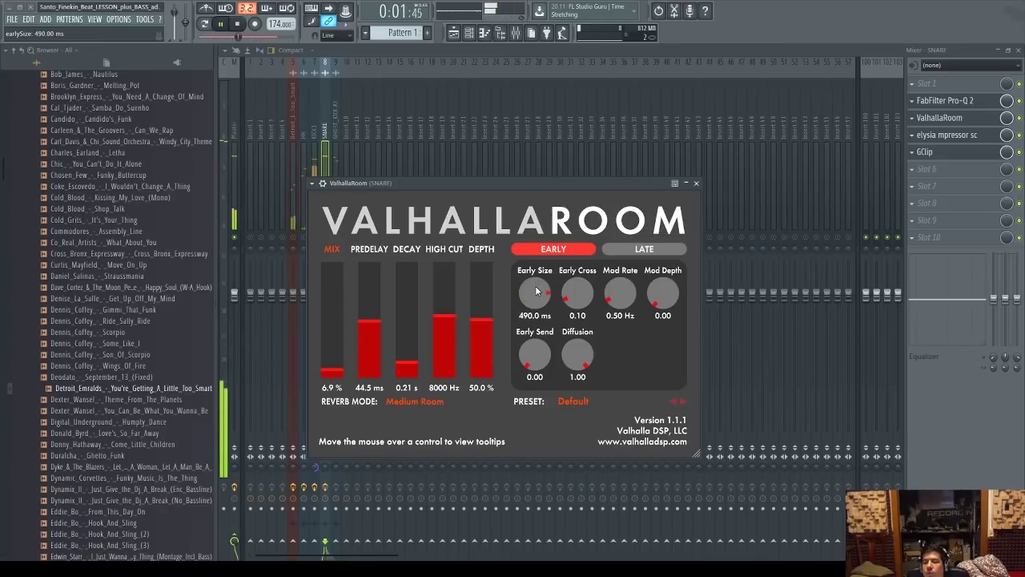
{"action": "left_click_drag", "start_coordinate": [369, 328], "coordinate": [405, 371]}
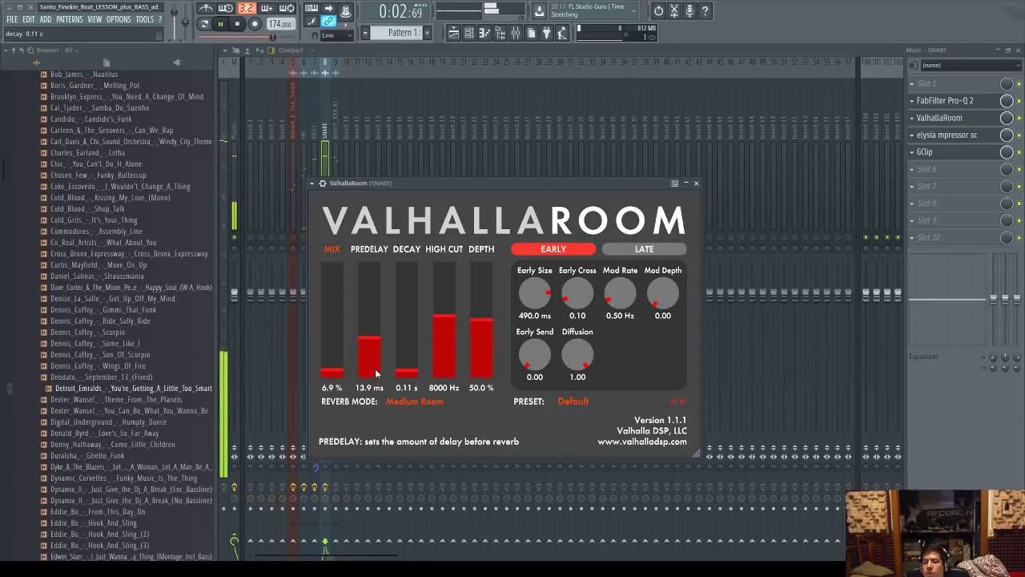
{"action": "left_click_drag", "start_coordinate": [577, 296], "coordinate": [575, 309]}
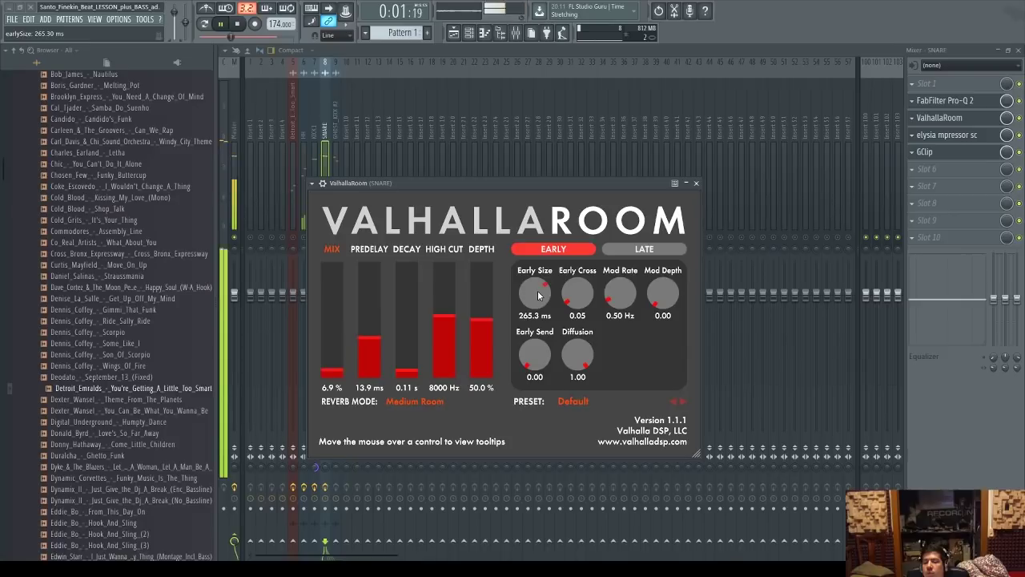
{"action": "scroll", "coordinate": [539, 295], "scroll_direction": "down", "scroll_amount": 3}
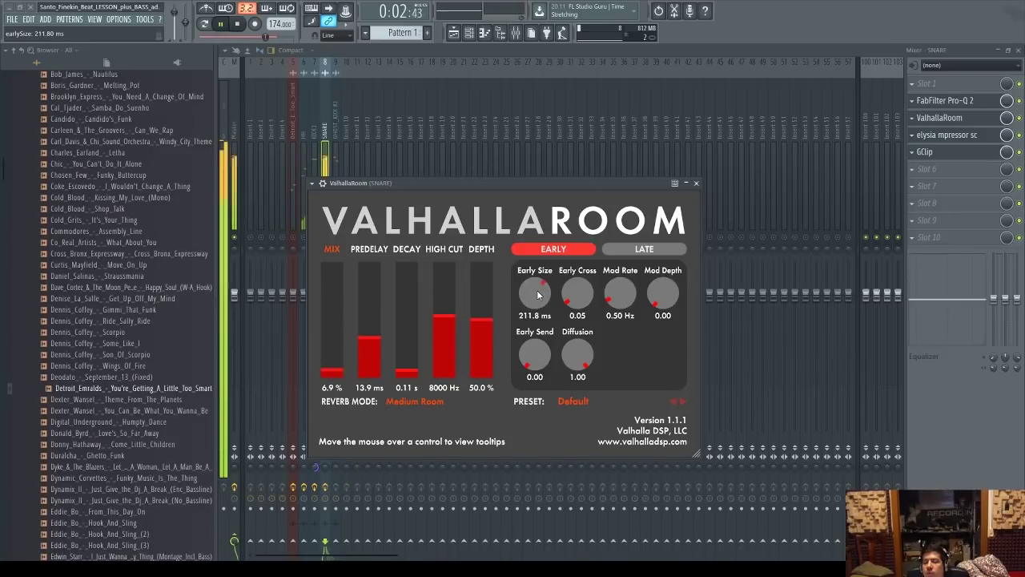
Set the early reflections' mod depth to 0.28, mod rate to 3.12 Hz and early cross to 0.46.
{"action": "scroll", "coordinate": [662, 295], "scroll_direction": "up", "scroll_amount": 5}
{"action": "left_click_drag", "start_coordinate": [617, 305], "coordinate": [617, 274]}
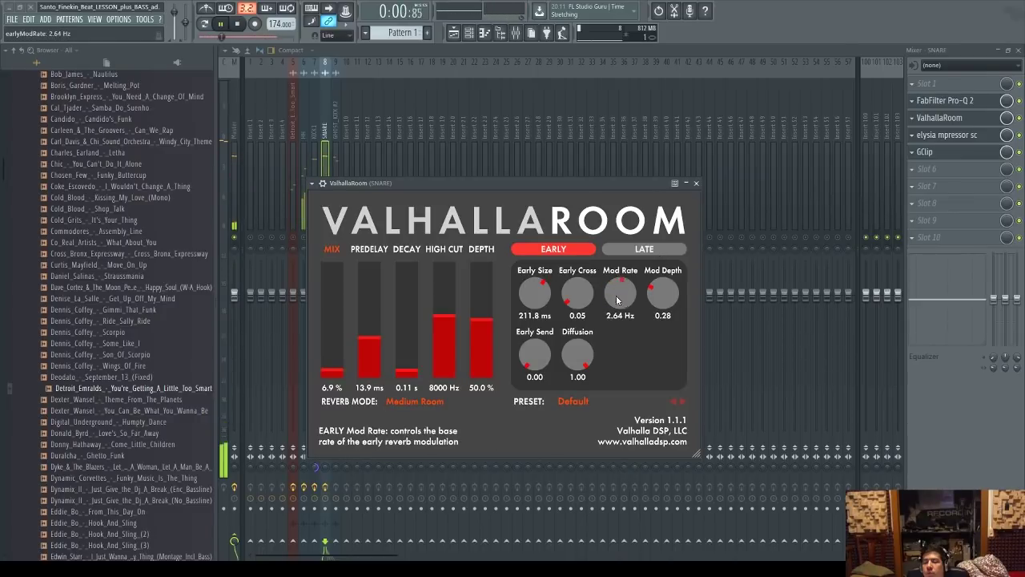
{"action": "left_click_drag", "start_coordinate": [583, 307], "coordinate": [582, 295]}
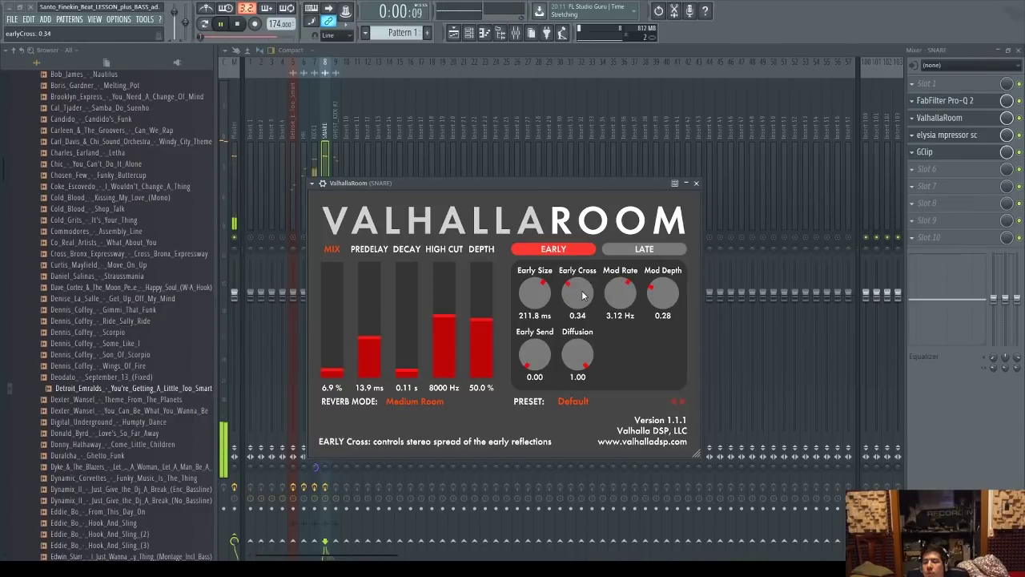
{"action": "scroll", "coordinate": [582, 304], "scroll_direction": "up", "scroll_amount": 2}
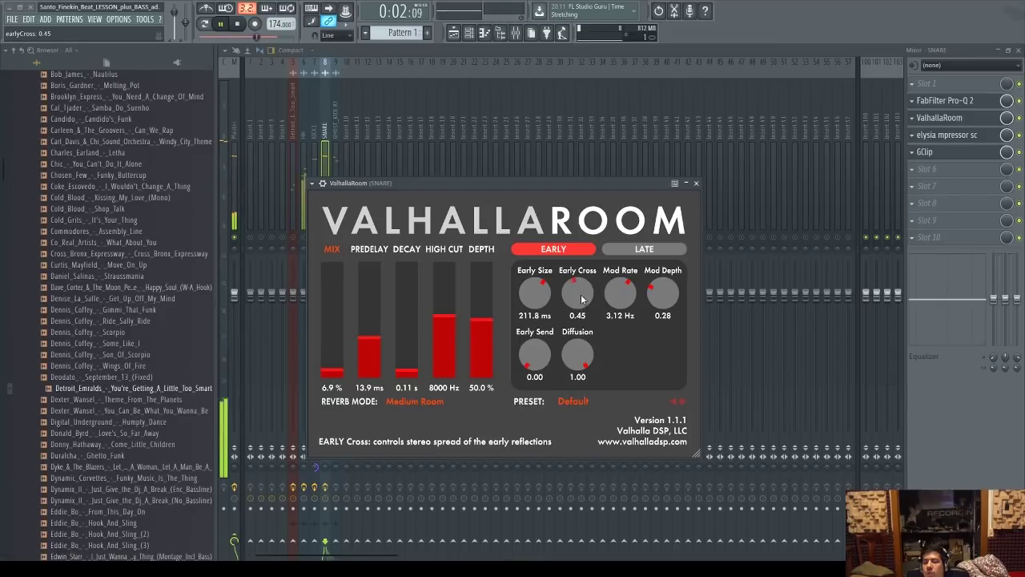
{"action": "left_click_drag", "start_coordinate": [582, 291], "coordinate": [582, 294]}
Set the ValhallaRoom early send to 0.85, keeping the diffusion at 1.00.
{"action": "left_click_drag", "start_coordinate": [578, 358], "coordinate": [605, 271]}
{"action": "left_click_drag", "start_coordinate": [543, 349], "coordinate": [542, 330]}
{"action": "scroll", "coordinate": [541, 357], "scroll_direction": "up", "scroll_amount": 4}
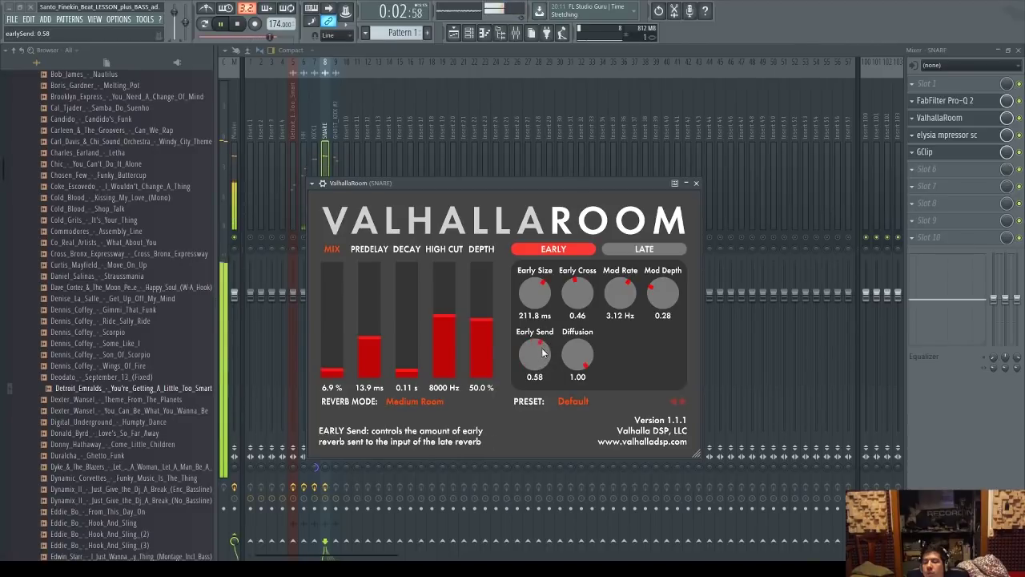
{"action": "scroll", "coordinate": [542, 352], "scroll_direction": "up", "scroll_amount": 2}
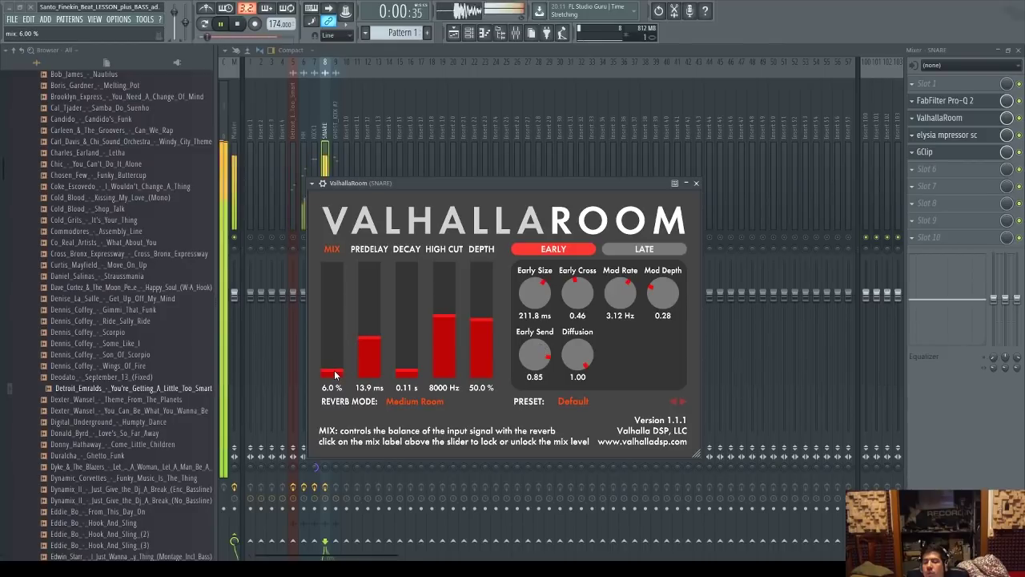
Set the ValhallaRoom mix to 4.1% and the depth to 61.8%.
{"action": "scroll", "coordinate": [335, 377], "scroll_direction": "down", "scroll_amount": 2}
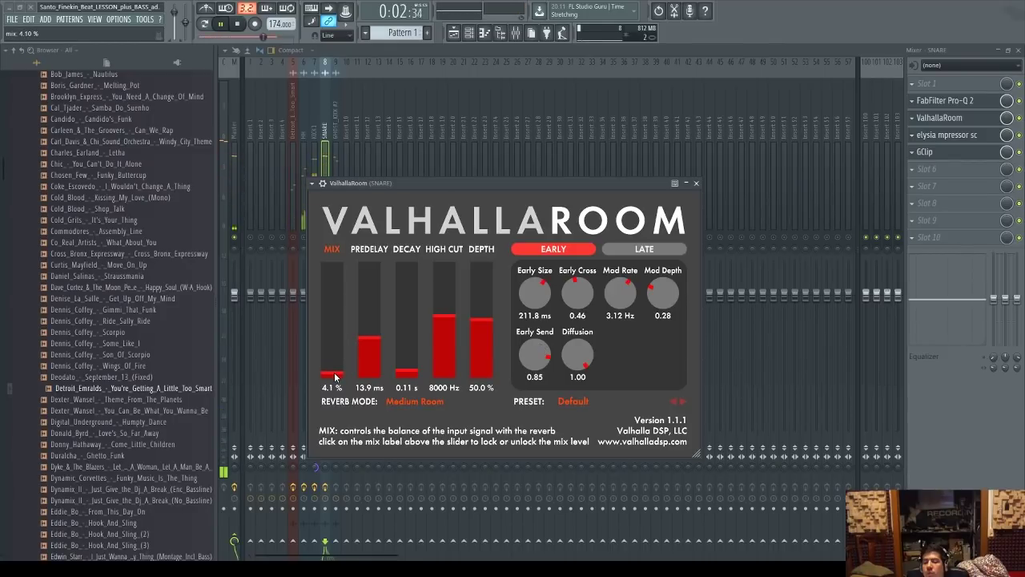
{"action": "left_click", "coordinate": [481, 277]}
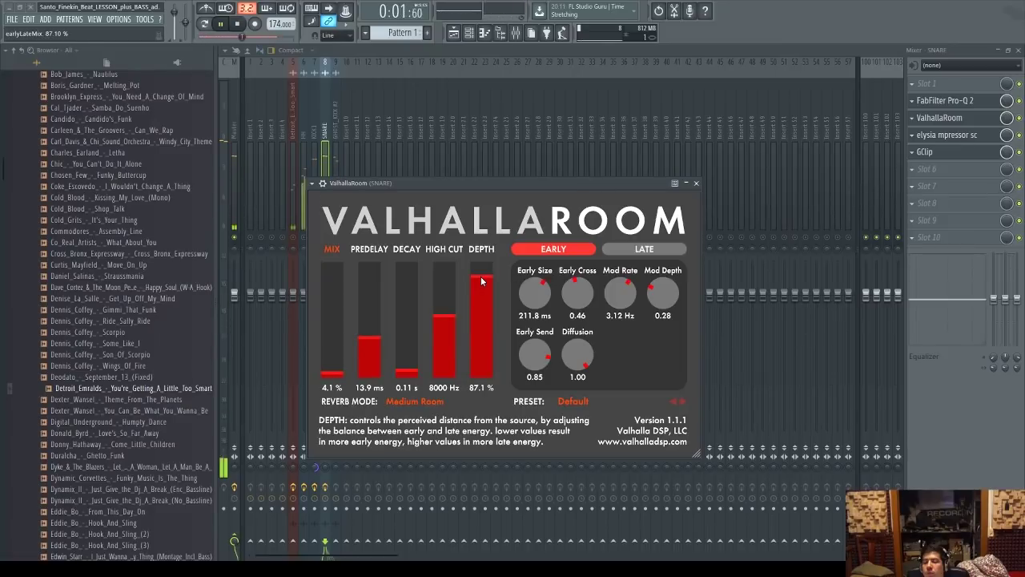
{"action": "left_click_drag", "start_coordinate": [481, 282], "coordinate": [479, 314]}
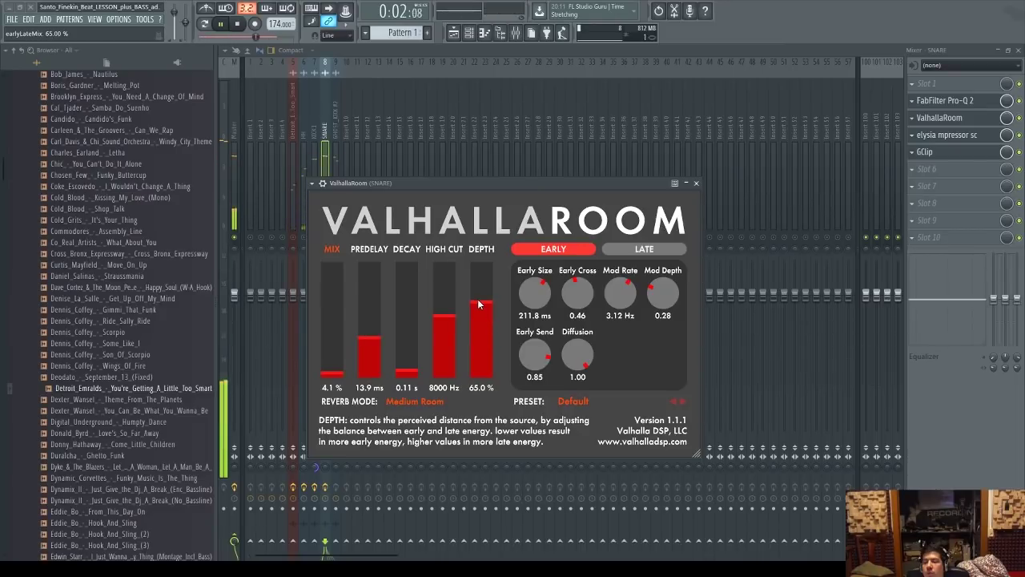
{"action": "left_click_drag", "start_coordinate": [478, 308], "coordinate": [478, 311]}
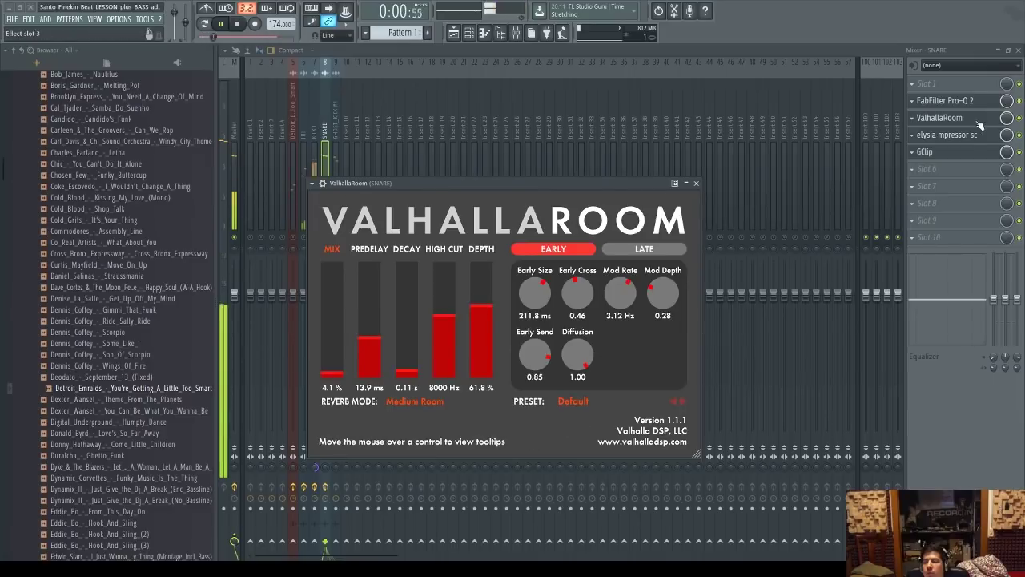
Compare the snare with and without ValhallaRoom, and set its decay to 0.10 s and predelay to 3.3 ms.
{"action": "left_click", "coordinate": [1020, 118]}
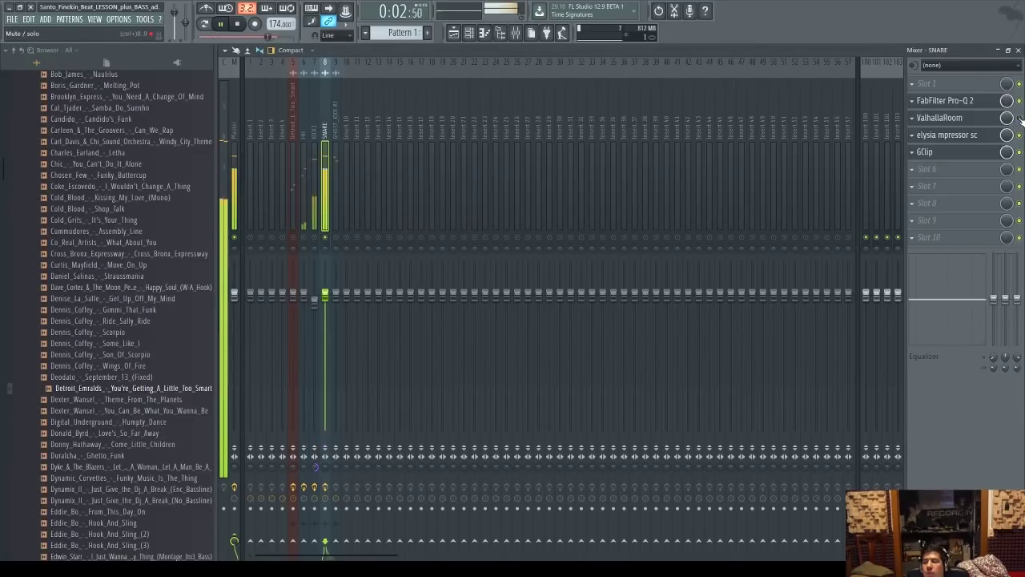
{"action": "left_click", "coordinate": [974, 134]}
{"action": "left_click", "coordinate": [982, 120]}
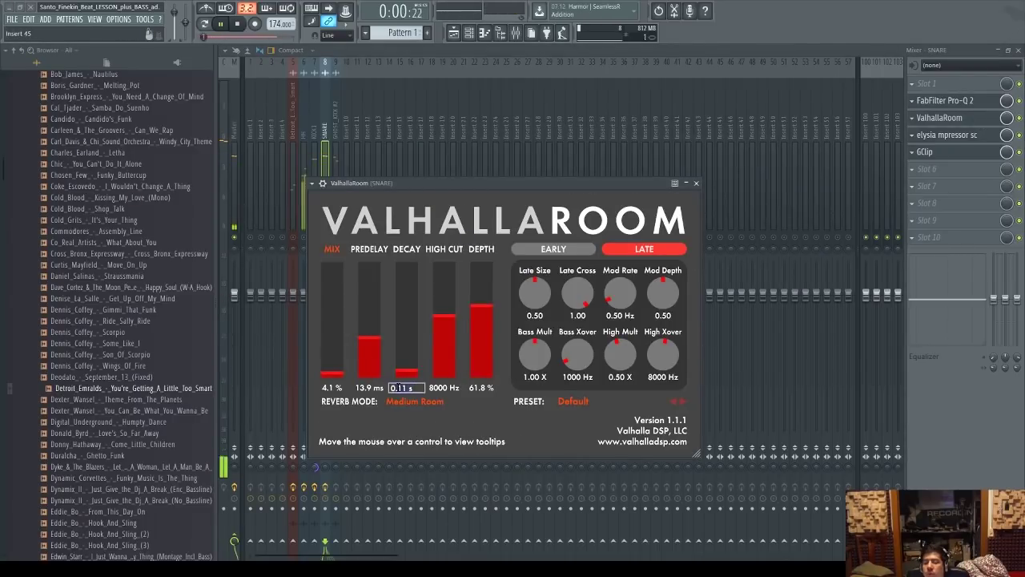
{"action": "key", "text": "Return"}
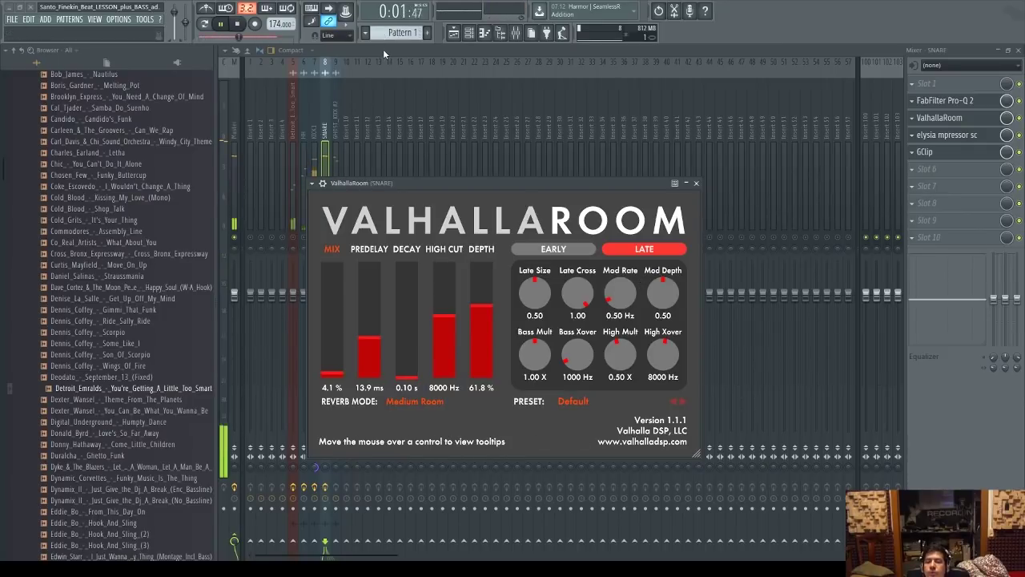
{"action": "left_click_drag", "start_coordinate": [368, 344], "coordinate": [369, 350]}
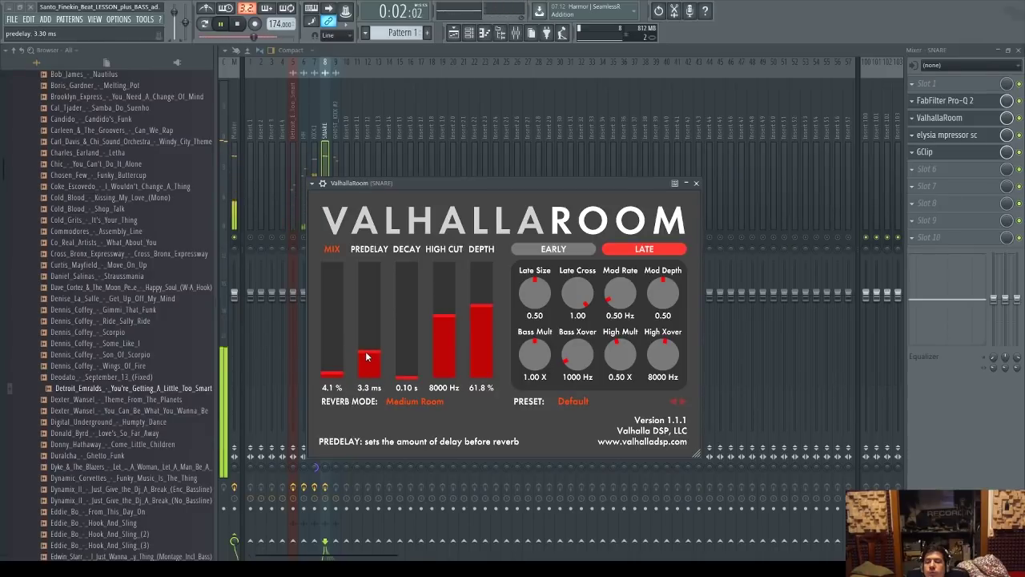
Compare the snare without its reverb, unmute the HH, KICK1 and GHOST_KICK #2 tracks and replay the full loop.
{"action": "left_click", "coordinate": [1020, 118]}
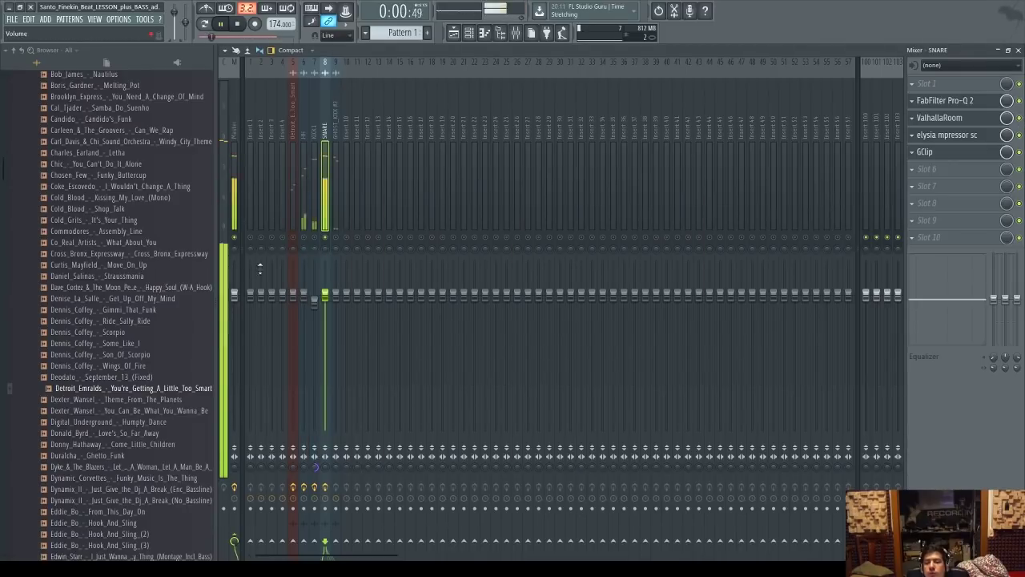
{"action": "key", "text": "space"}
{"action": "key", "text": "space"}
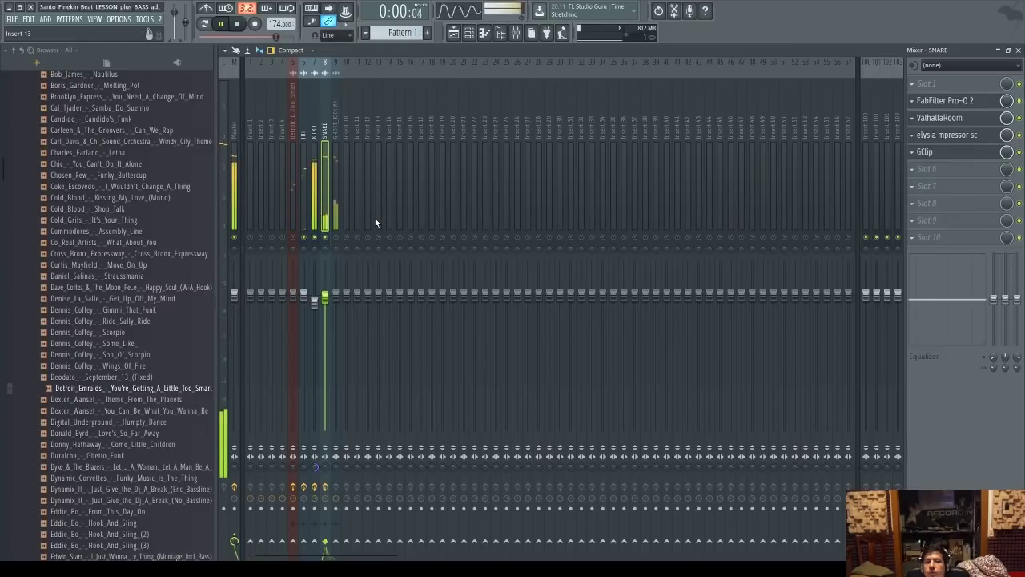
{"action": "key", "text": "space"}
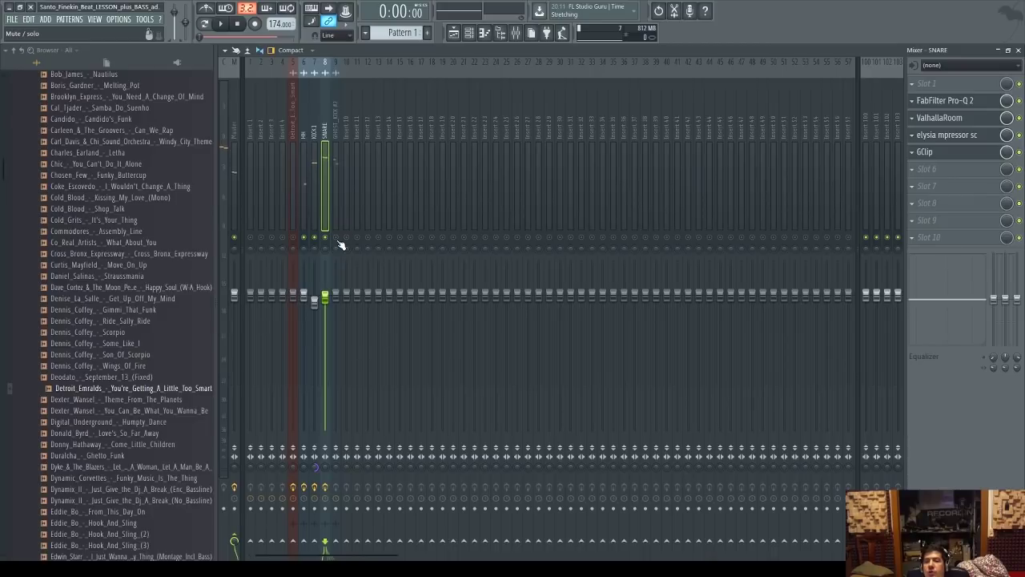
{"action": "key", "text": "space"}
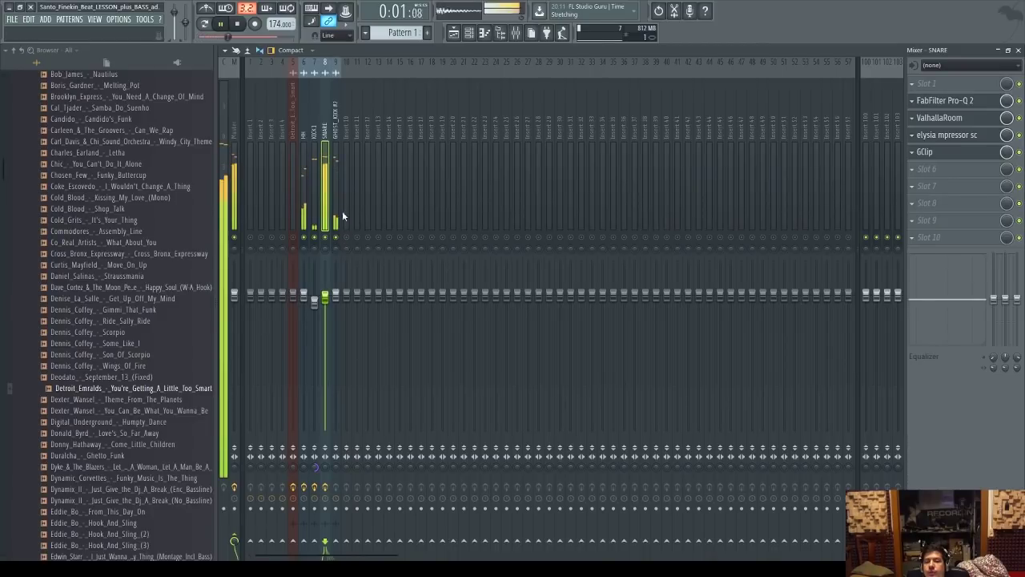
Load Fruity Parametric EQ 2 into slot 3 of GHOST_KICK #2, apply the 20Hz + 18kHz cut preset and raise the low cut to the low mids.
{"action": "left_click", "coordinate": [336, 108]}
{"action": "left_click", "coordinate": [914, 118]}
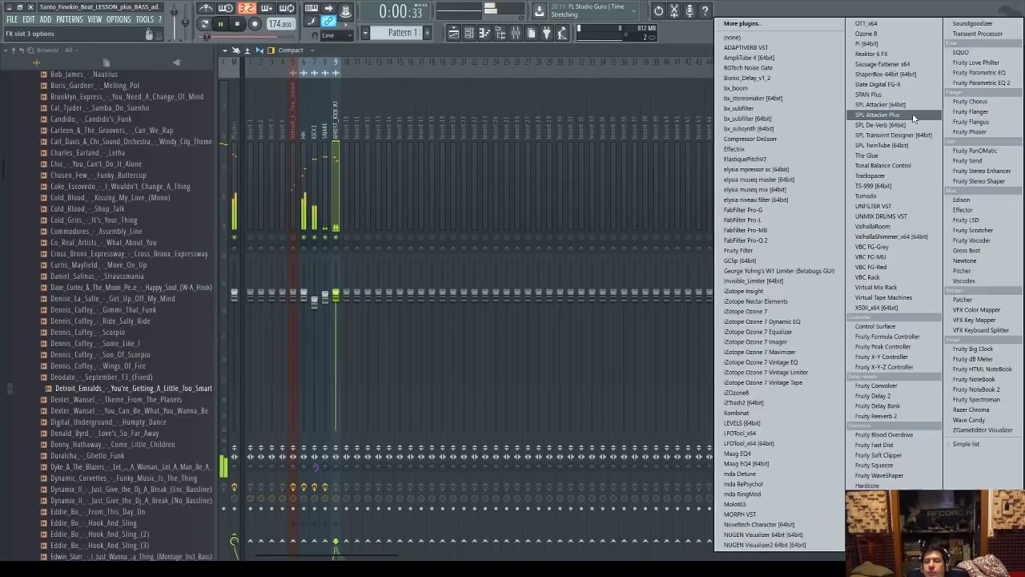
{"action": "left_click", "coordinate": [976, 83]}
{"action": "right_click", "coordinate": [603, 184]}
{"action": "left_click", "coordinate": [609, 220]}
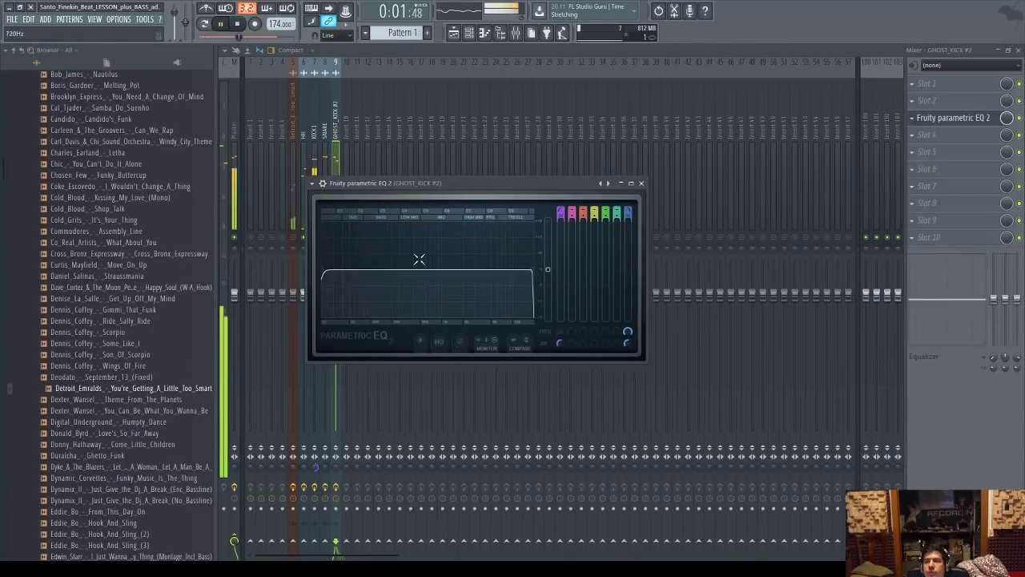
{"action": "left_click_drag", "start_coordinate": [334, 283], "coordinate": [403, 270]}
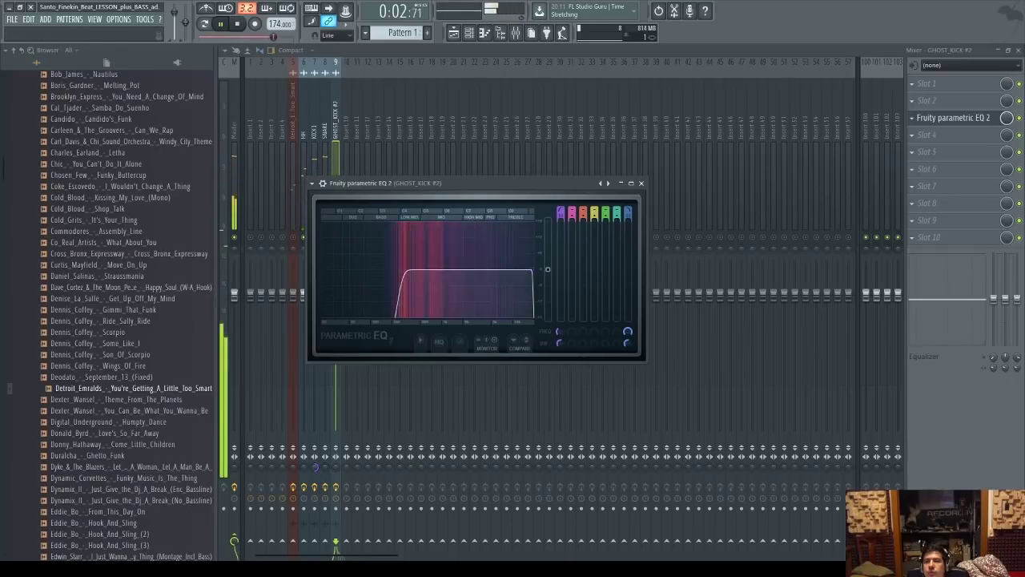
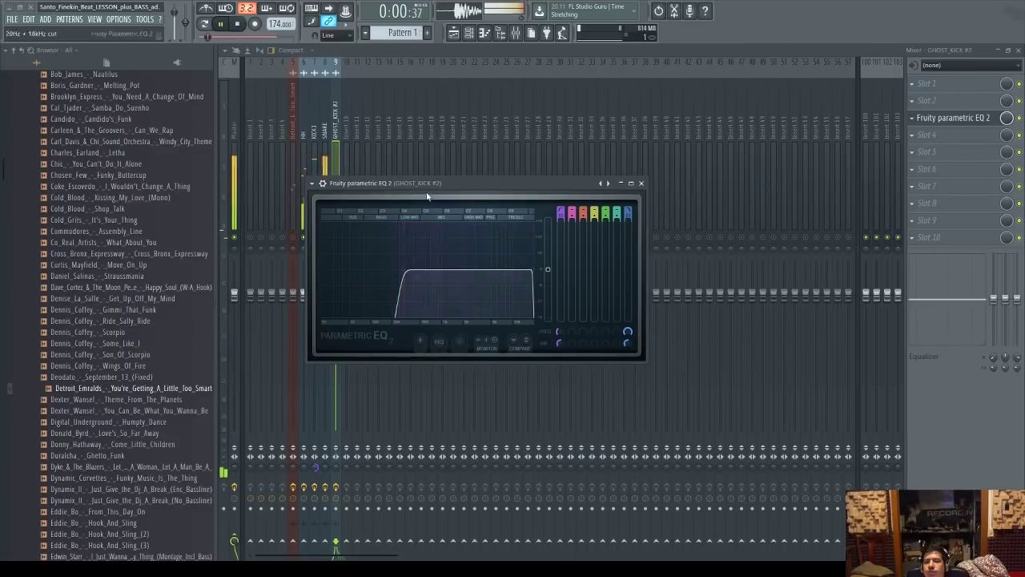
Restart playback and lower the high cut on the GHOST_KICK #2 equalizer to 7853 Hz.
{"action": "key", "text": "space"}
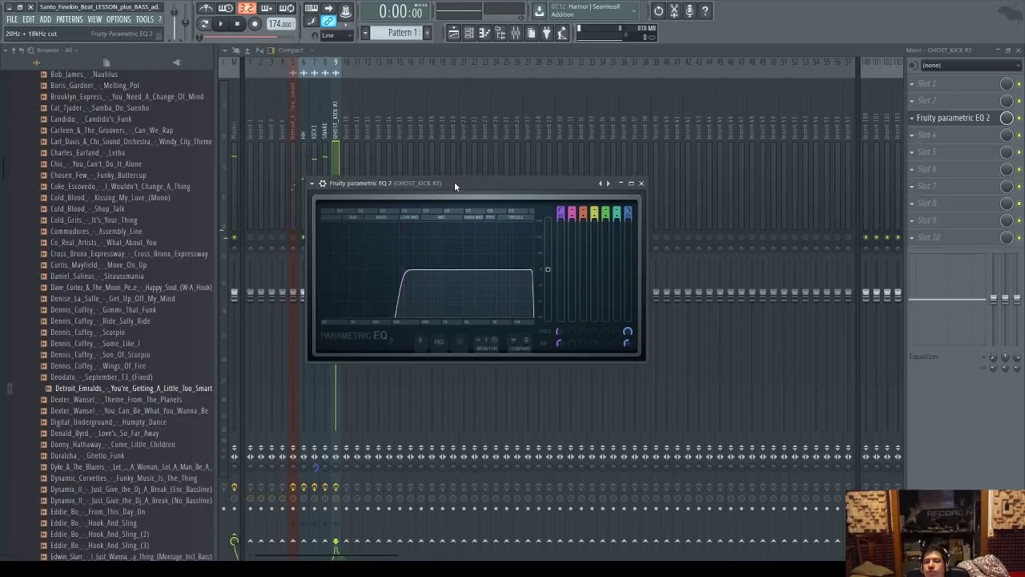
{"action": "key", "text": "space"}
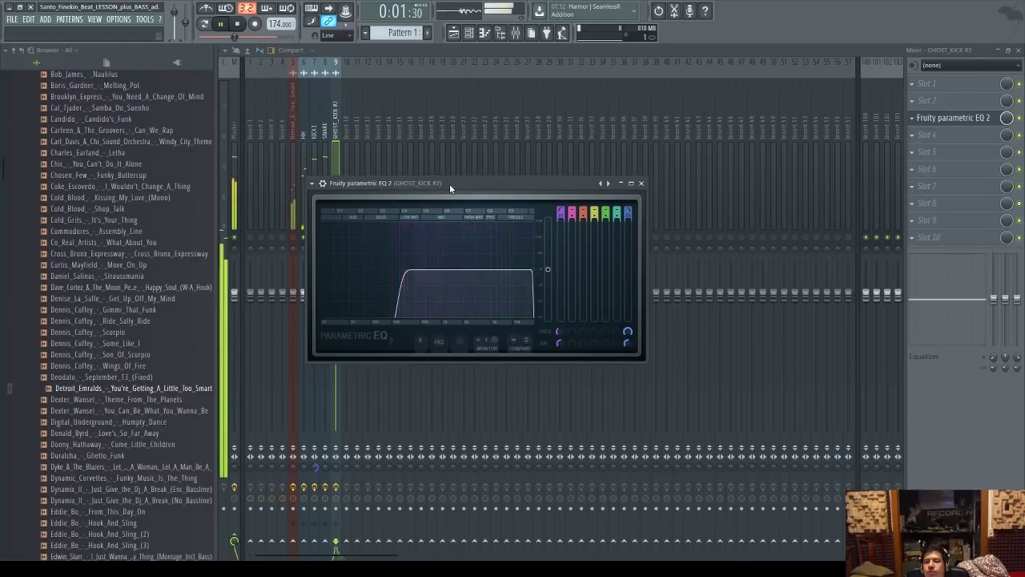
{"action": "left_click_drag", "start_coordinate": [533, 269], "coordinate": [494, 271]}
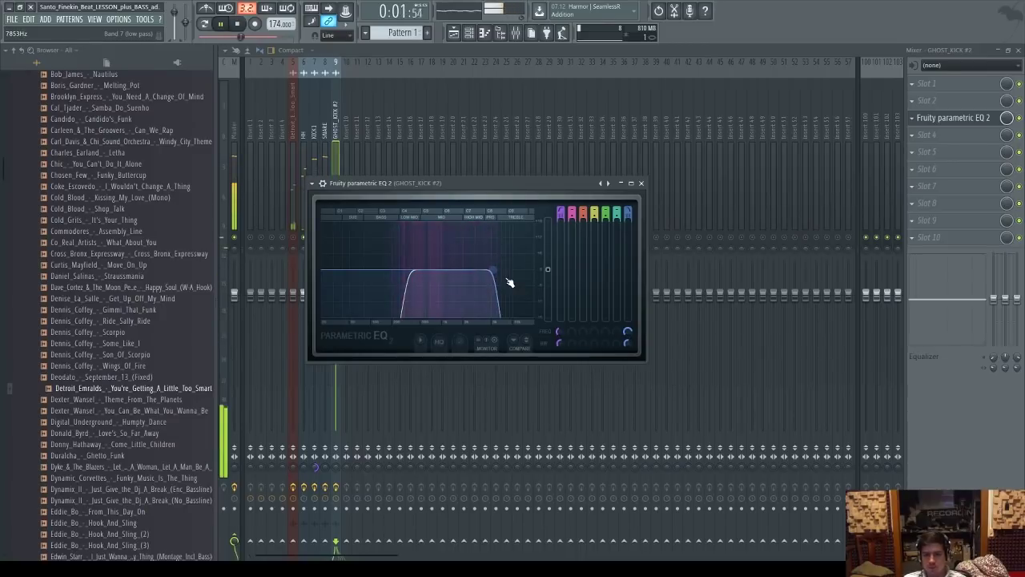
Inspect the elysia museq mix EQ on the HH track and the effect chains of GHOST_KICK #2 and SNARE during playback.
{"action": "left_click", "coordinate": [304, 135]}
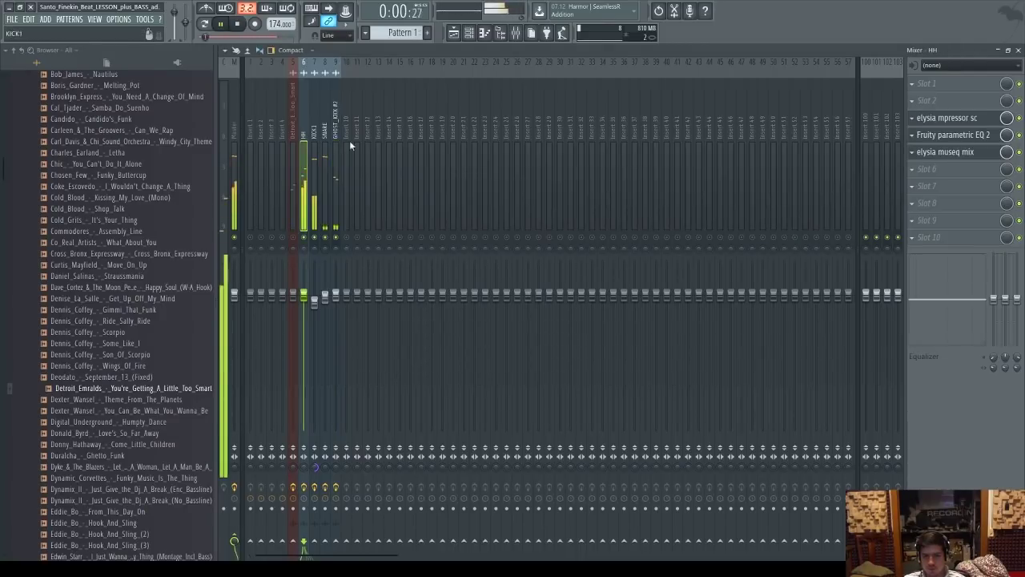
{"action": "left_click", "coordinate": [945, 151]}
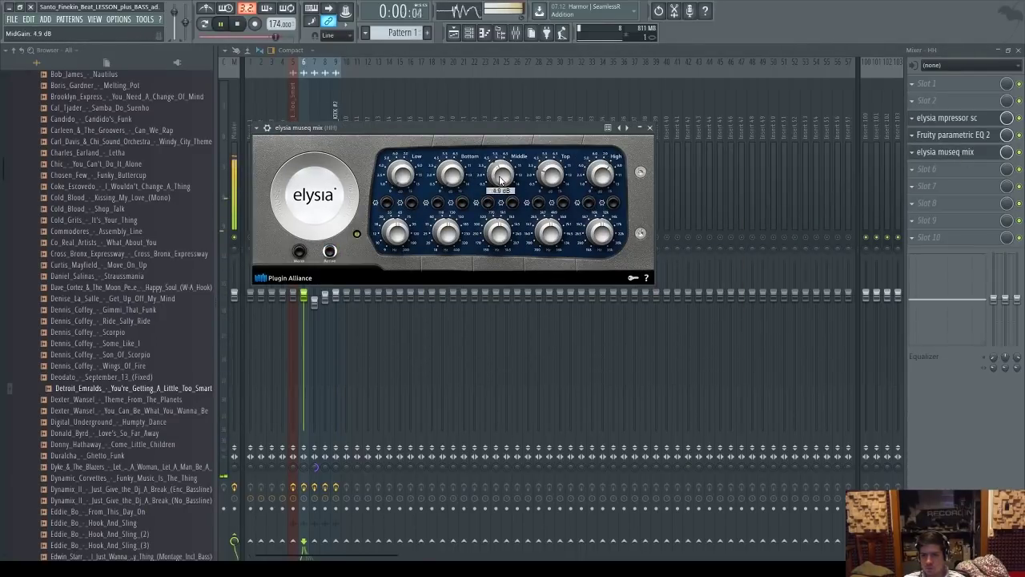
{"action": "left_click", "coordinate": [337, 90]}
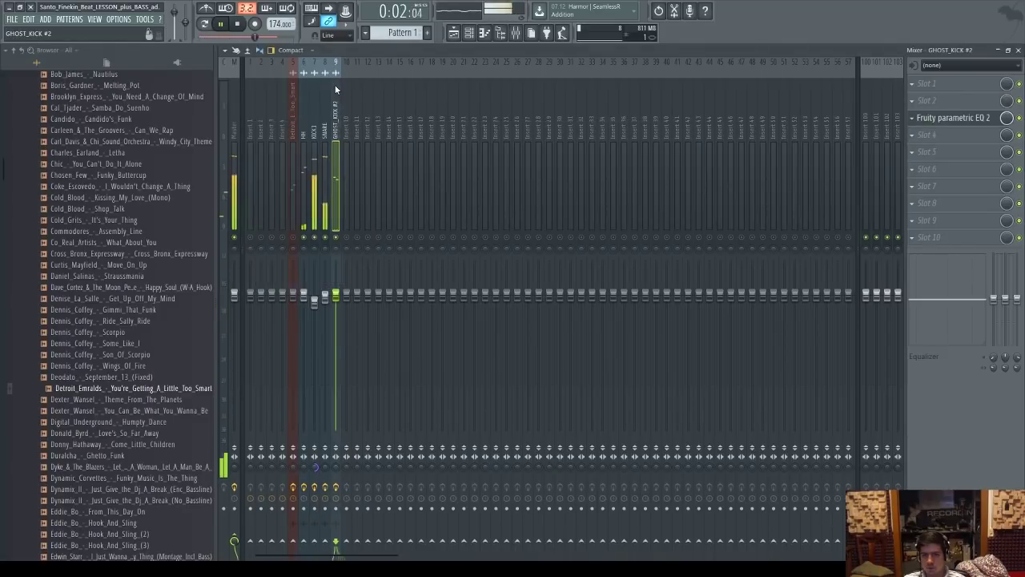
{"action": "left_click", "coordinate": [324, 117]}
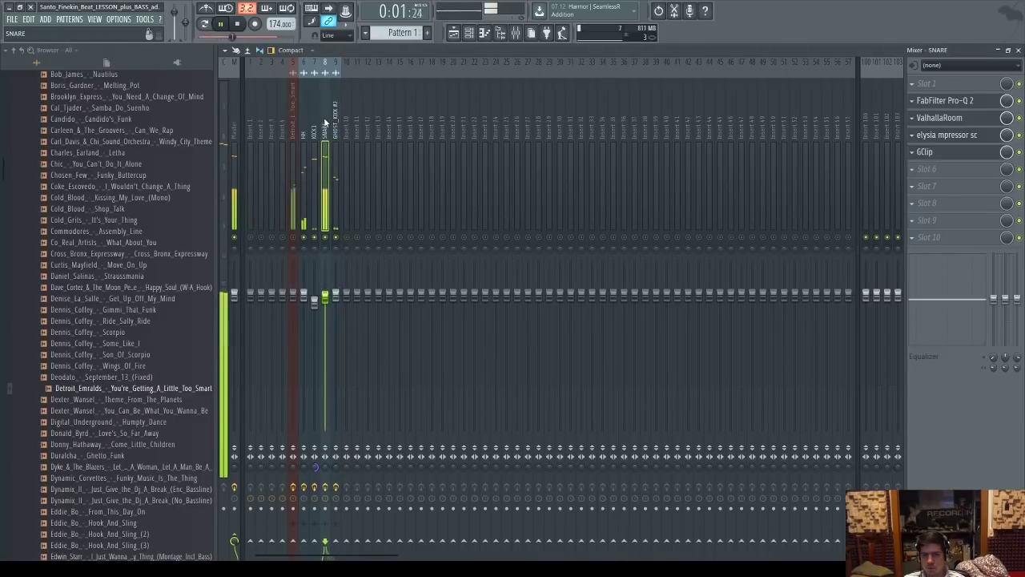
Save the project and load elysia mpressor sc into slot 4 of GHOST_KICK #2 with a -5.4 dB threshold.
{"action": "key", "text": "space"}
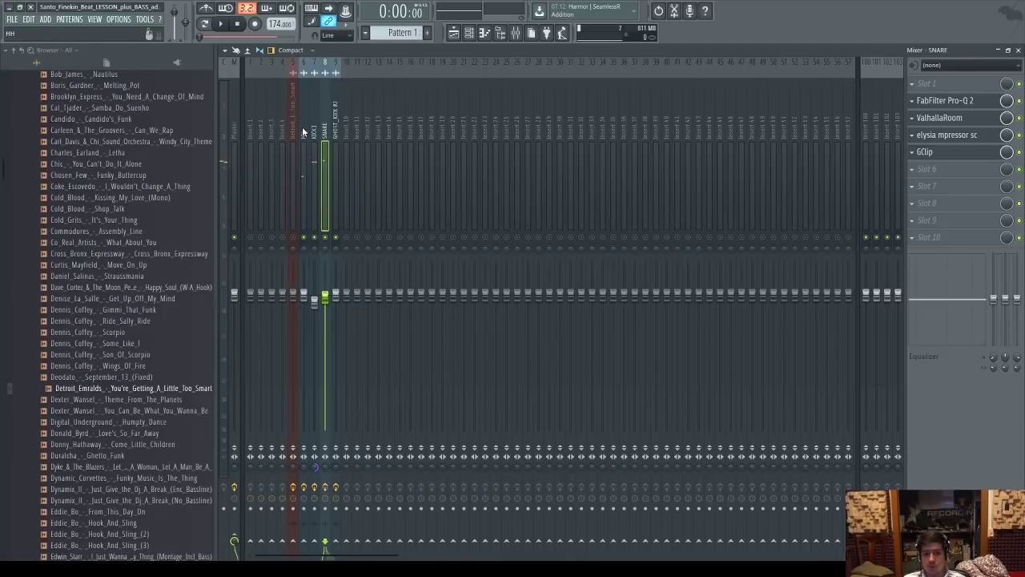
{"action": "key", "text": "ctrl+s"}
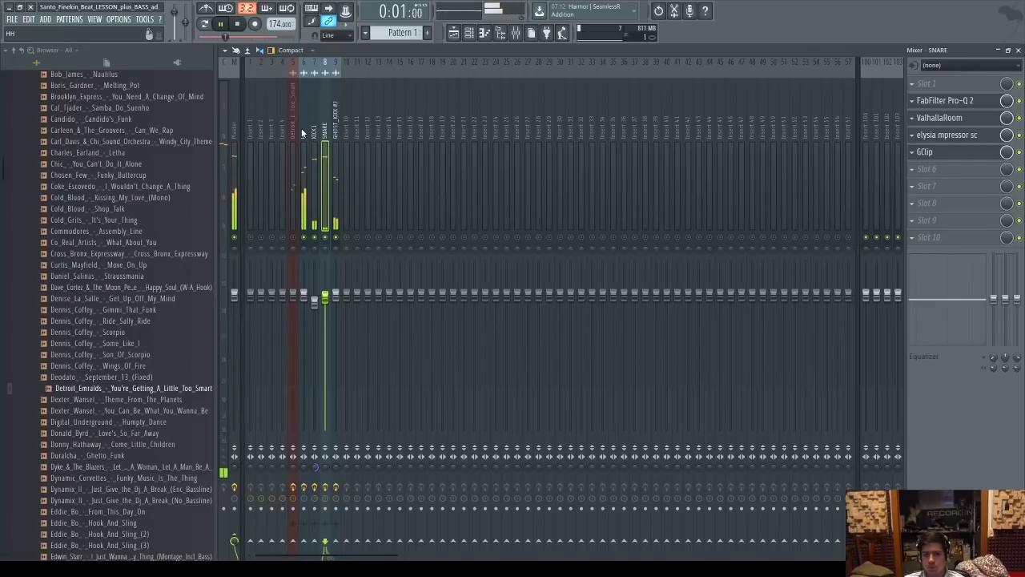
{"action": "left_click", "coordinate": [336, 132]}
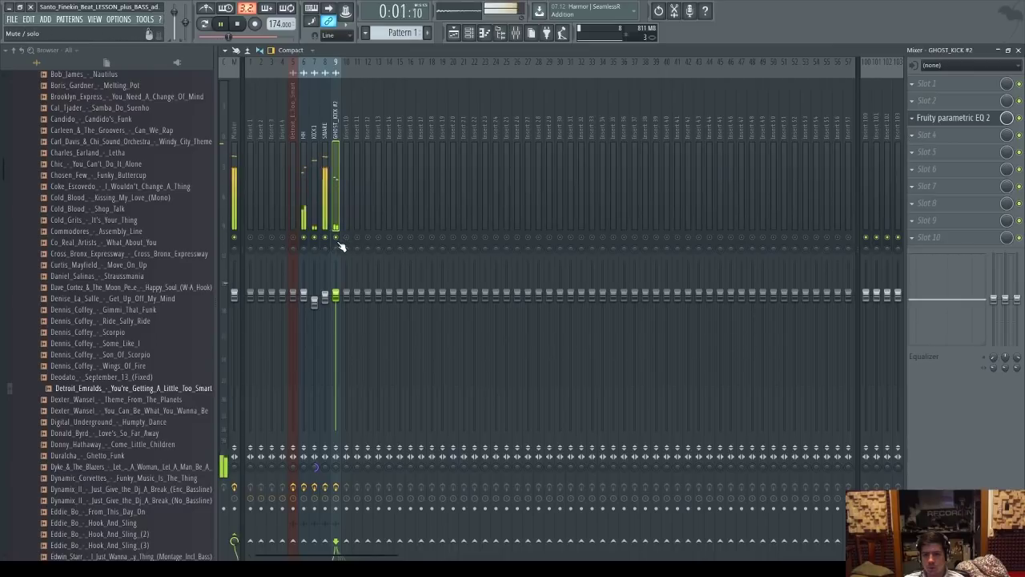
{"action": "left_click", "coordinate": [920, 134]}
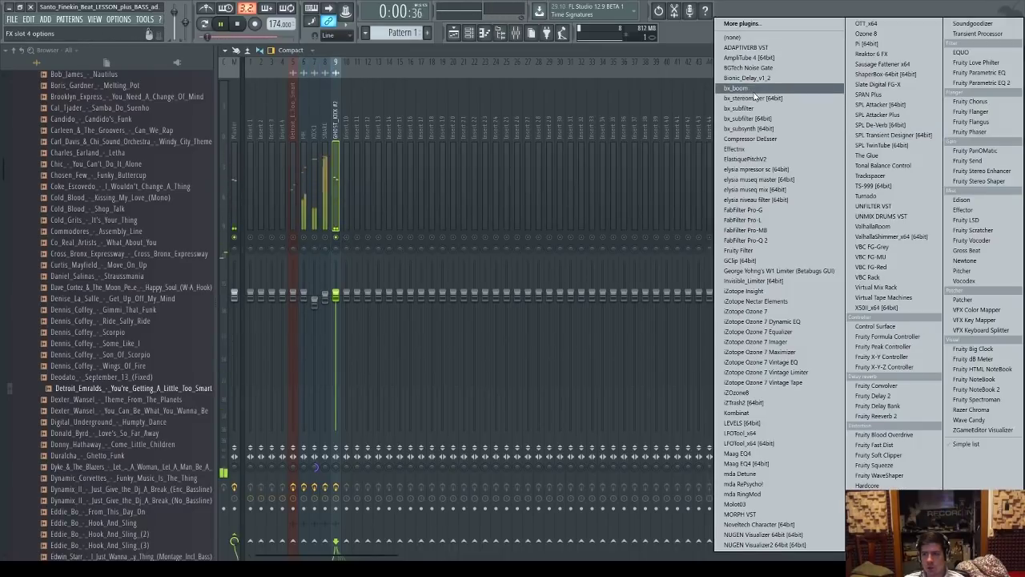
{"action": "left_click", "coordinate": [753, 170]}
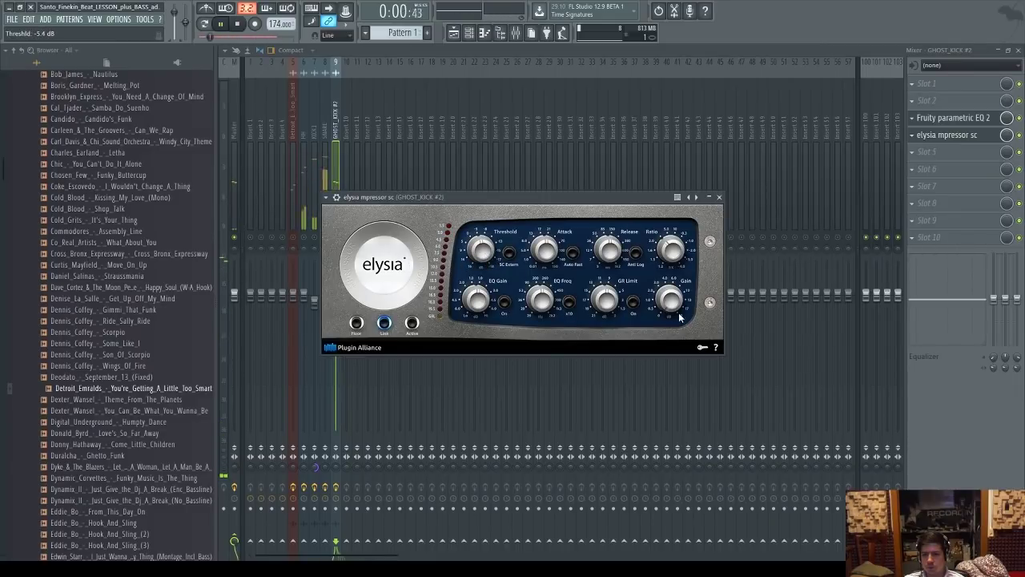
Adjust the compressor's gain on GHOST_KICK #2, then raise the track's level to 0.5 dB against the full drum mix.
{"action": "left_click_drag", "start_coordinate": [680, 303], "coordinate": [631, 288]}
{"action": "left_click", "coordinate": [335, 117]}
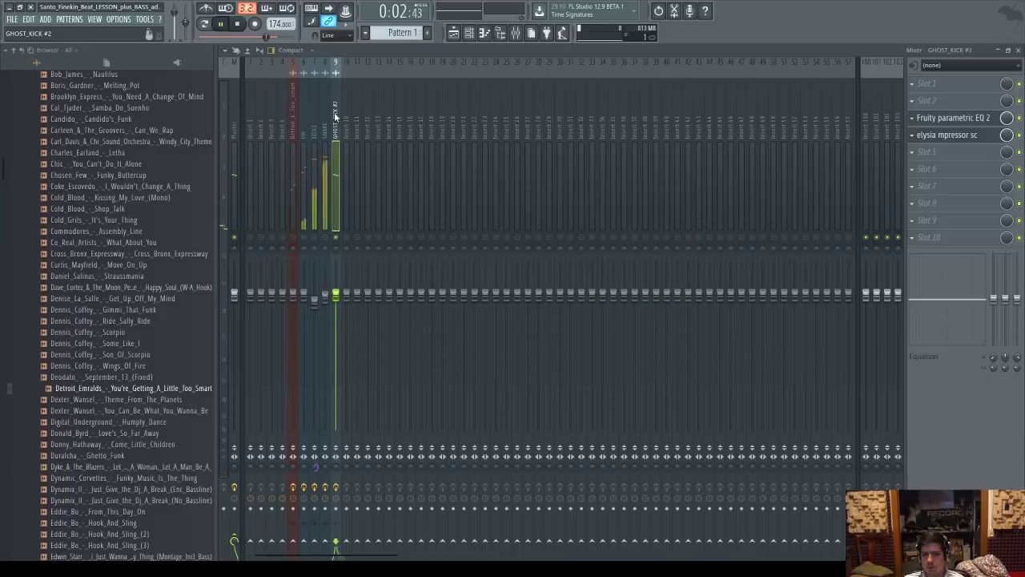
{"action": "right_click", "coordinate": [337, 238]}
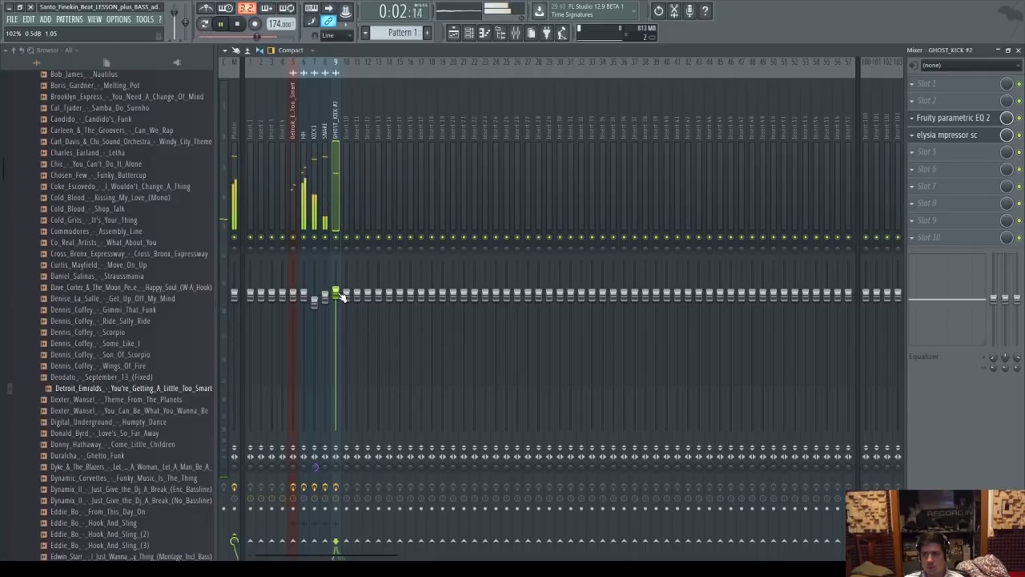
Route the HH, KICK1, SNARE and GHOST_KICK #2 tracks only to Insert 10.
{"action": "left_click_drag", "start_coordinate": [308, 139], "coordinate": [345, 140]}
{"action": "right_click", "coordinate": [348, 138]}
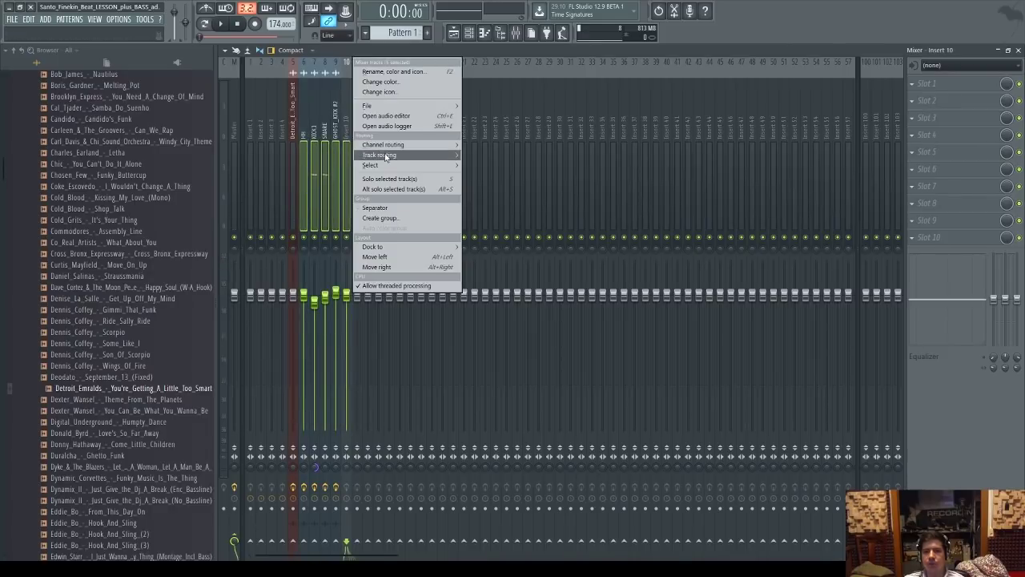
{"action": "mouse_move", "coordinate": [386, 157]}
{"action": "left_click", "coordinate": [479, 174]}
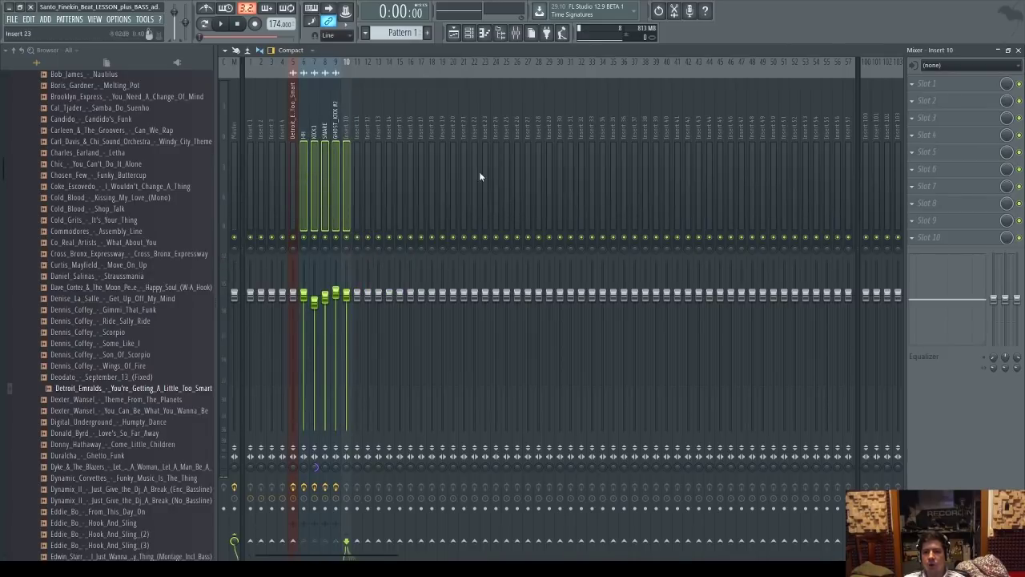
Check the Insert 10 routing of each drum track, from HH through GHOST_KICK #2.
{"action": "left_click", "coordinate": [344, 128]}
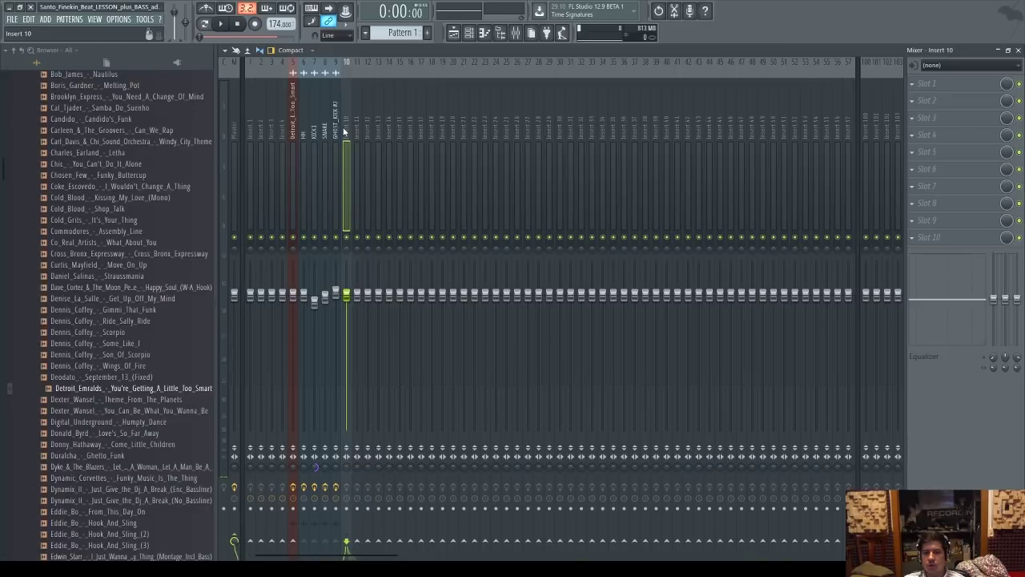
{"action": "left_click", "coordinate": [304, 127]}
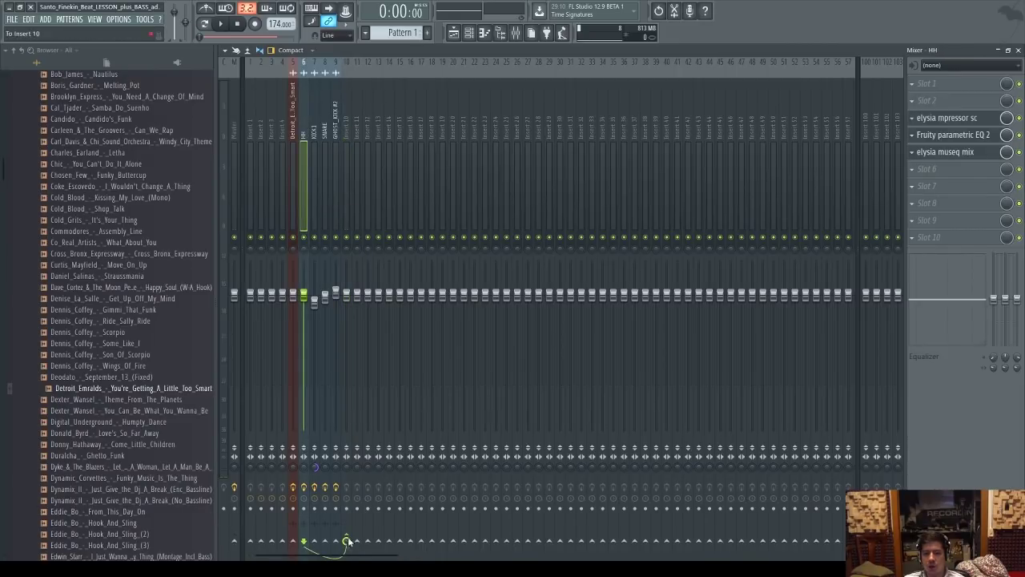
{"action": "key", "text": "Right"}
{"action": "key", "text": "Right"}
{"action": "key", "text": "Right"}
{"action": "key", "text": "Right"}
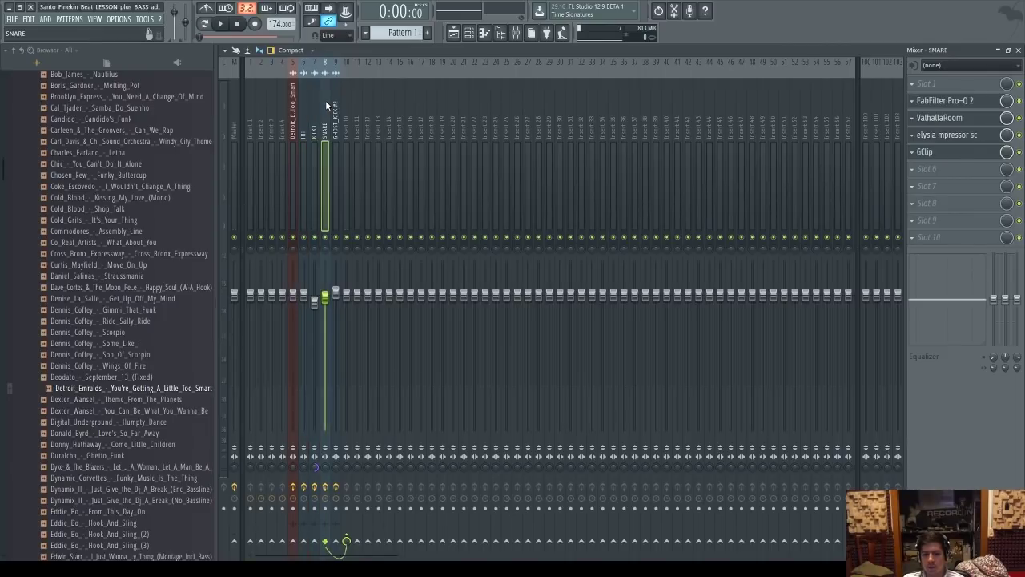
Name mixer track Insert 10 DRUMLINE and save the project.
{"action": "double_click", "coordinate": [347, 105]}
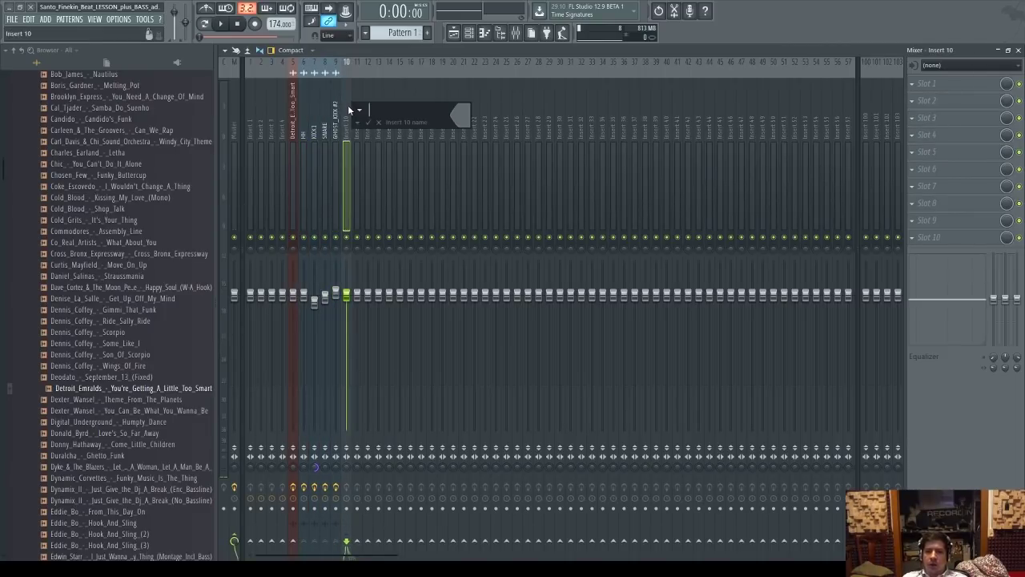
{"action": "type", "text": "DRUMLINE"}
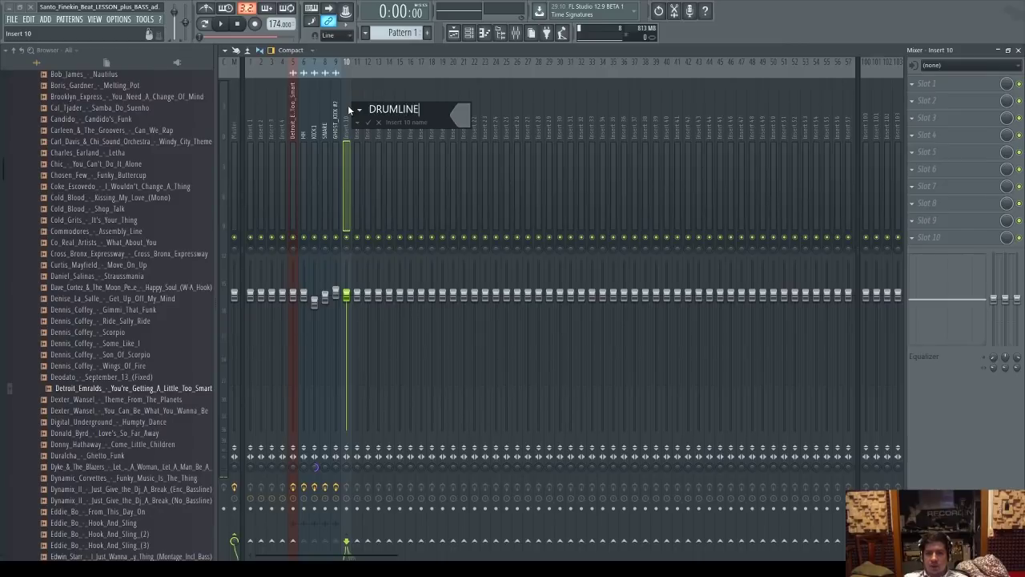
{"action": "key", "text": "Return"}
{"action": "key", "text": "ctrl+s"}
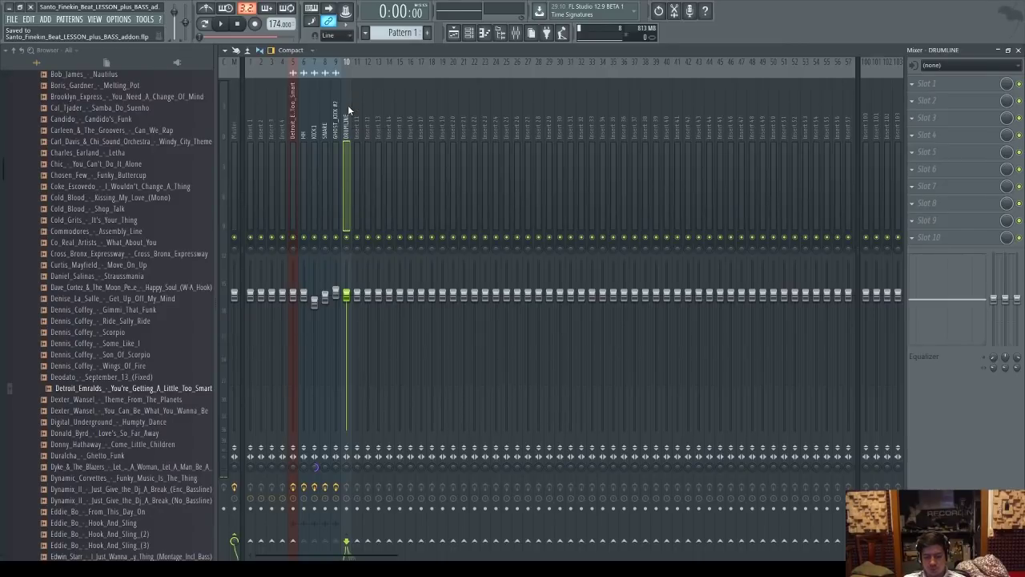
Play the loop through the DRUMLINE bus and bring the playlist into view during playback.
{"action": "key", "text": "space"}
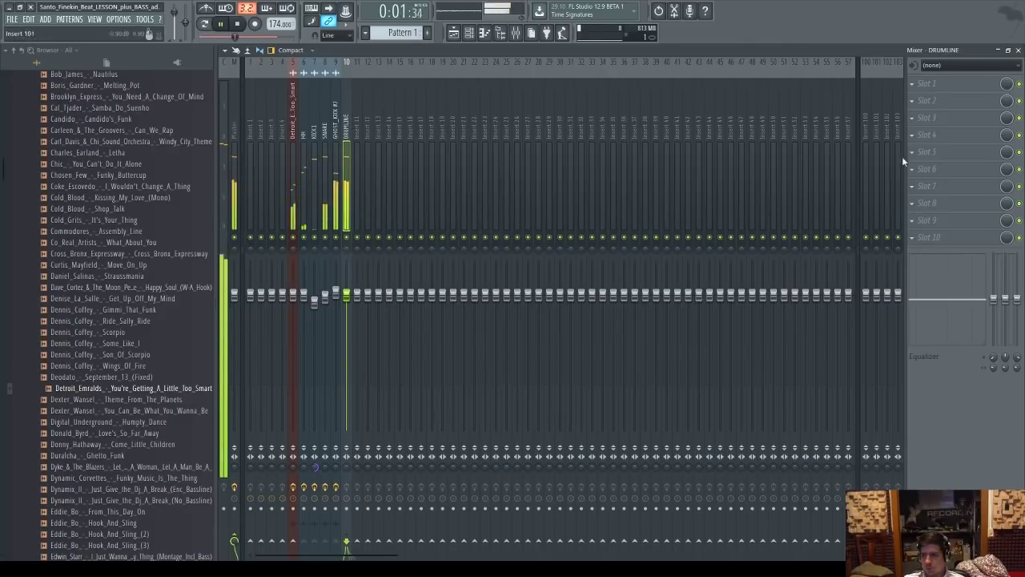
{"action": "key", "text": "space"}
{"action": "left_click", "coordinate": [453, 33]}
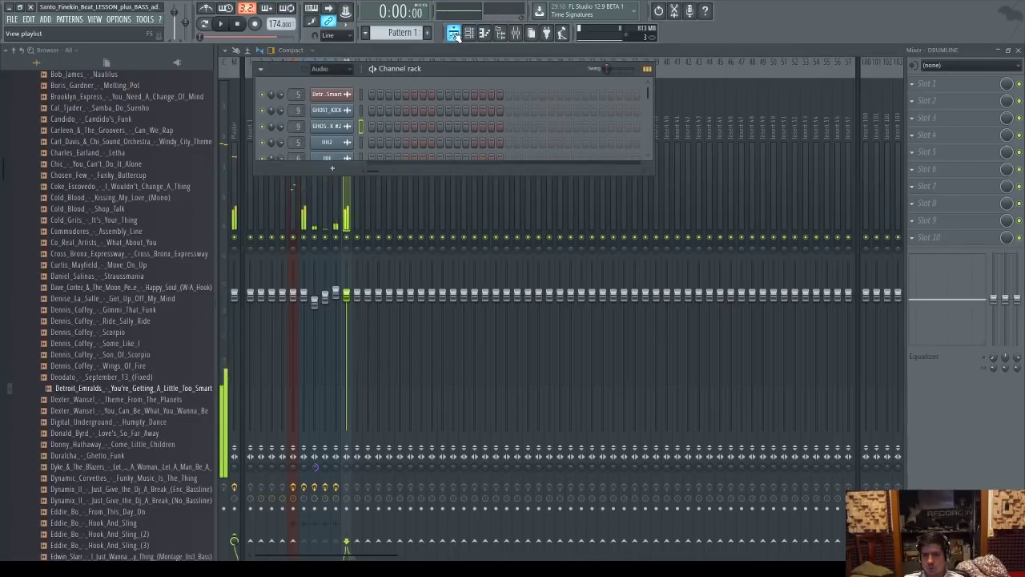
{"action": "left_click", "coordinate": [453, 33]}
{"action": "key", "text": "space"}
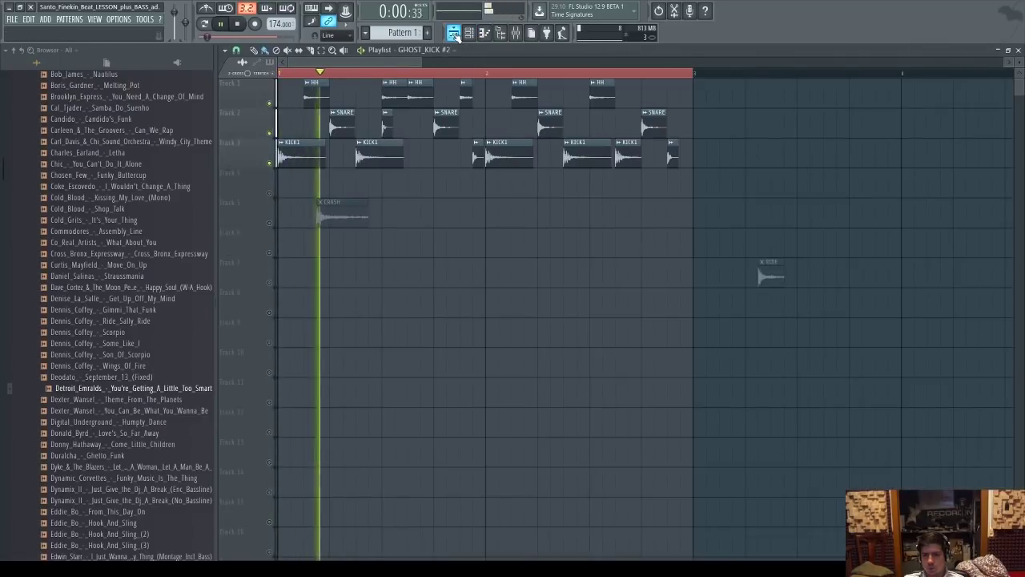
Shift the ghost kick clip on Track 2 to just before the second snare and lower its channel's MOD X offset.
{"action": "double_click", "coordinate": [424, 126]}
{"action": "left_click", "coordinate": [288, 146]}
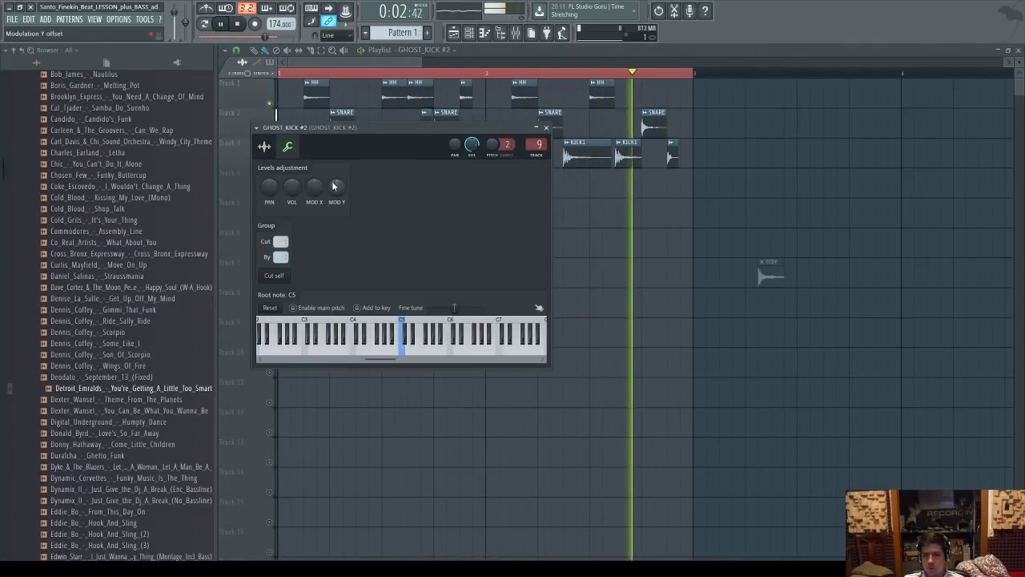
{"action": "left_click_drag", "start_coordinate": [316, 186], "coordinate": [316, 199]}
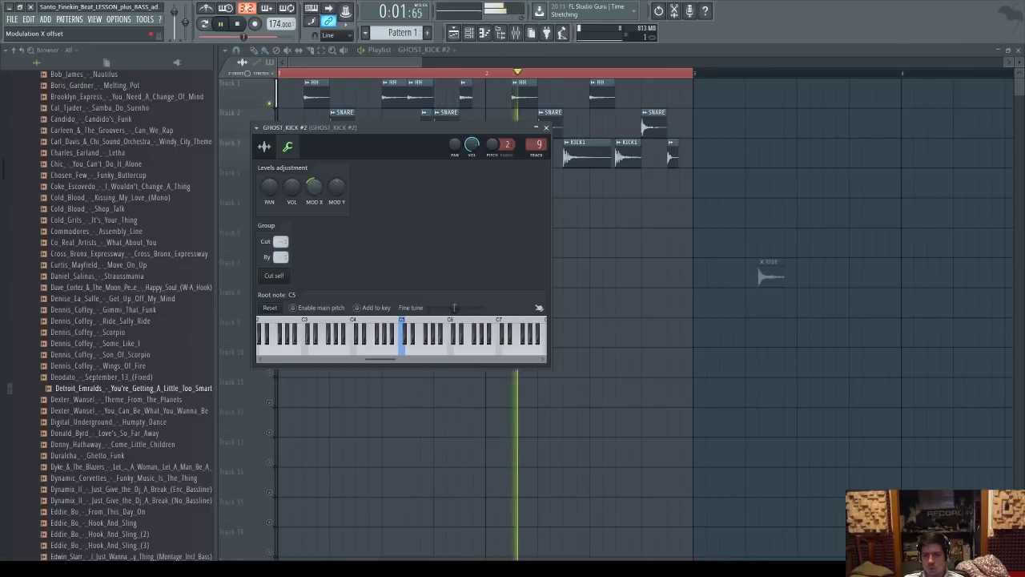
{"action": "key", "text": "Escape"}
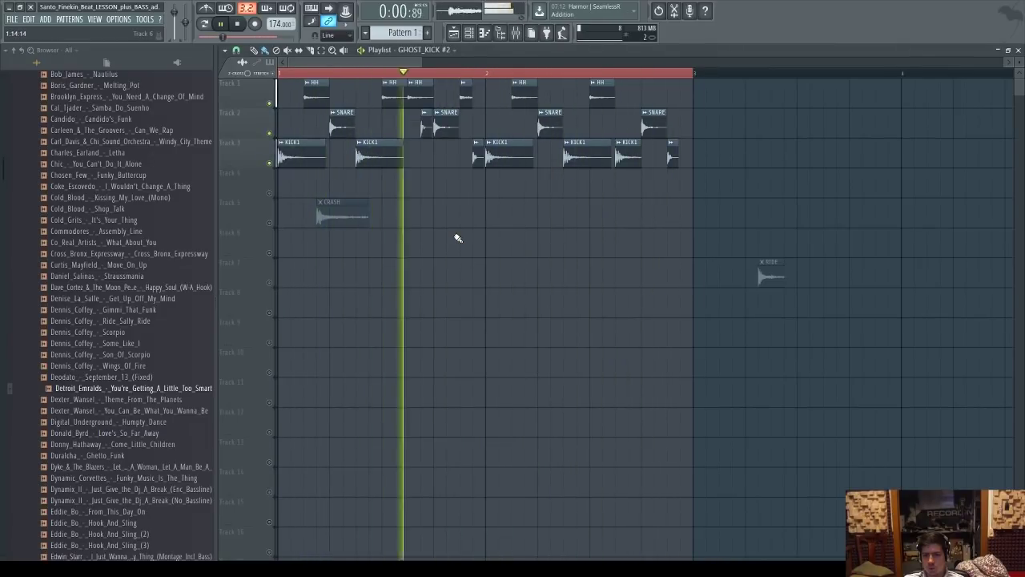
Stop playback and open the channel settings of the short HH2 clip at the end of bar 1.
{"action": "key", "text": "space"}
{"action": "double_click", "coordinate": [464, 102]}
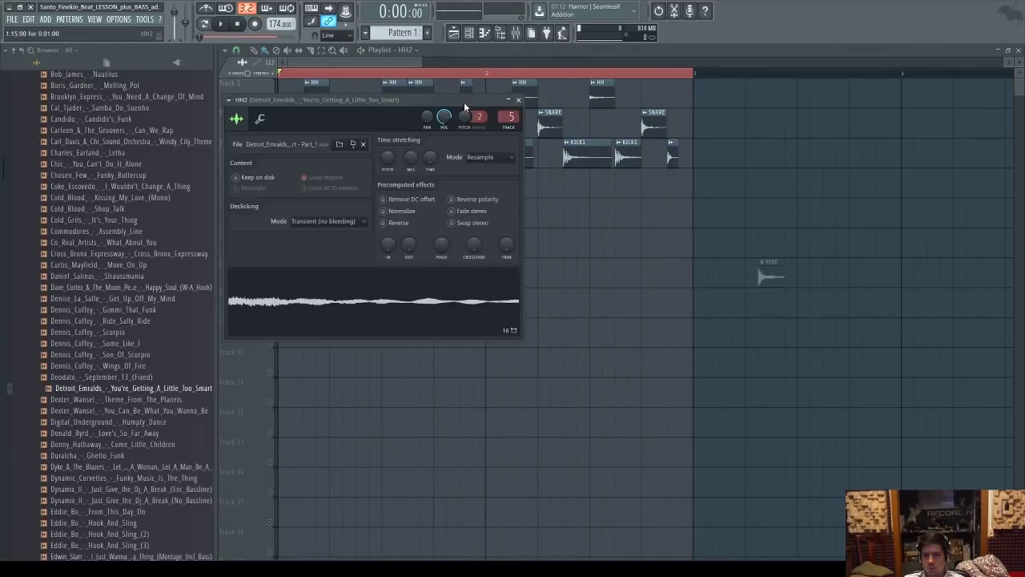
Close the HH2 channel settings and add a short hi-hat clip on Track 1 above the last kick of bar 2, with the loop playing.
{"action": "double_click", "coordinate": [418, 89]}
{"action": "double_click", "coordinate": [466, 104]}
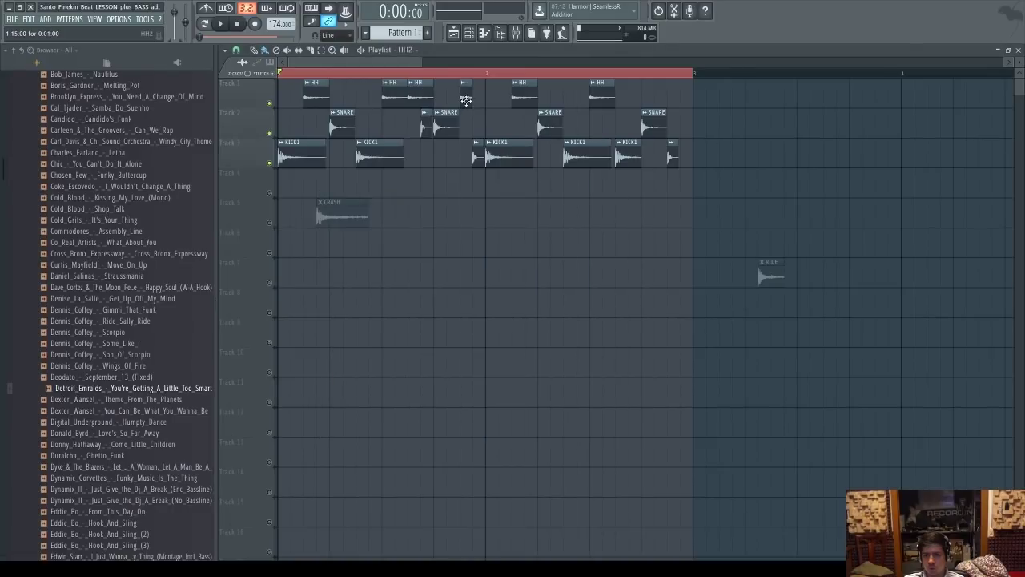
{"action": "left_click", "coordinate": [519, 100]}
{"action": "key", "text": "space"}
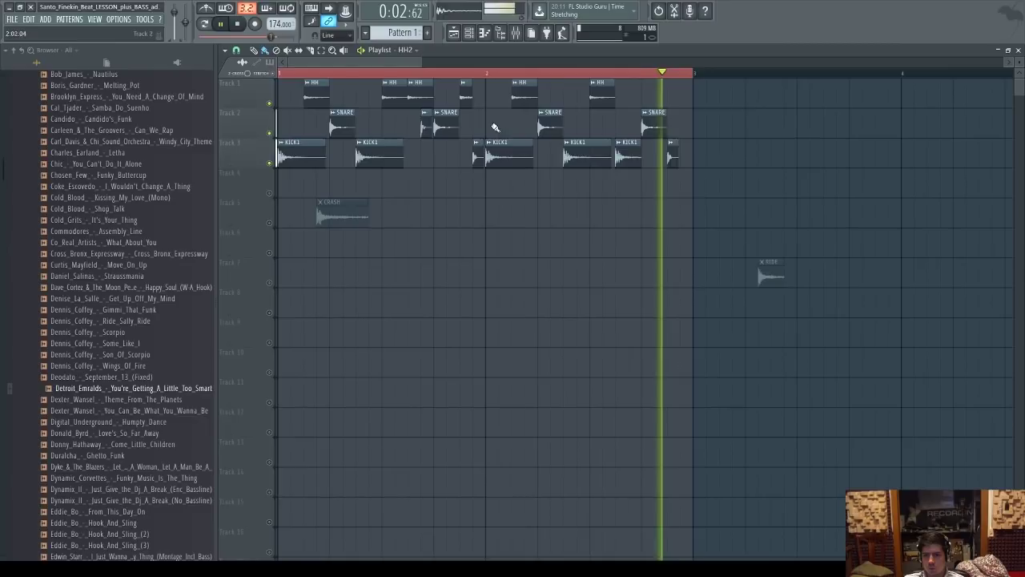
{"action": "left_click", "coordinate": [570, 94]}
{"action": "left_click_drag", "start_coordinate": [584, 93], "coordinate": [673, 101]}
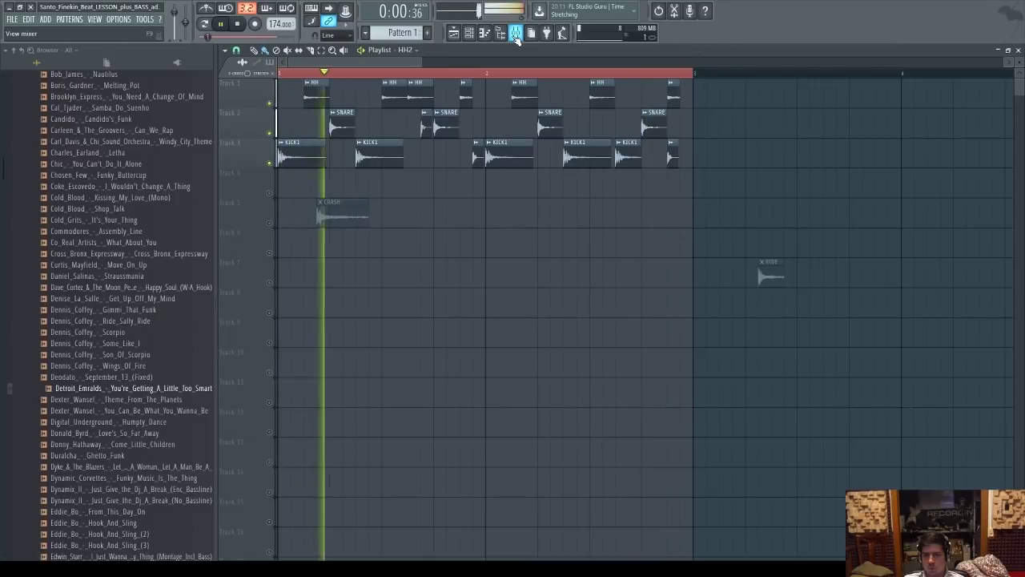
{"action": "key", "text": "space"}
Assign the CRASH clip's channel to a free mixer track.
{"action": "double_click", "coordinate": [336, 213]}
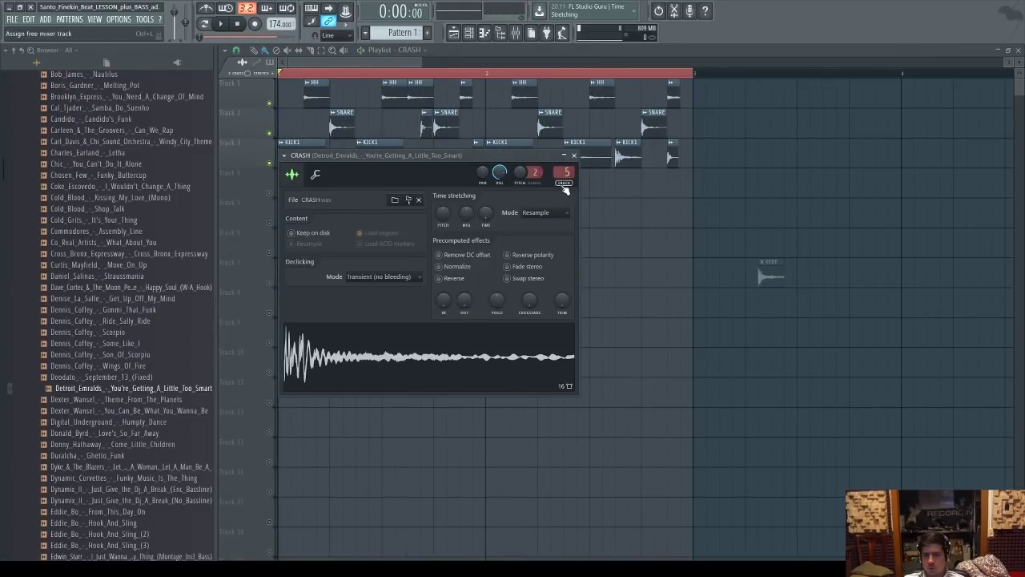
{"action": "key", "text": "ctrl+l"}
{"action": "key", "text": "Escape"}
{"action": "key", "text": "Escape"}
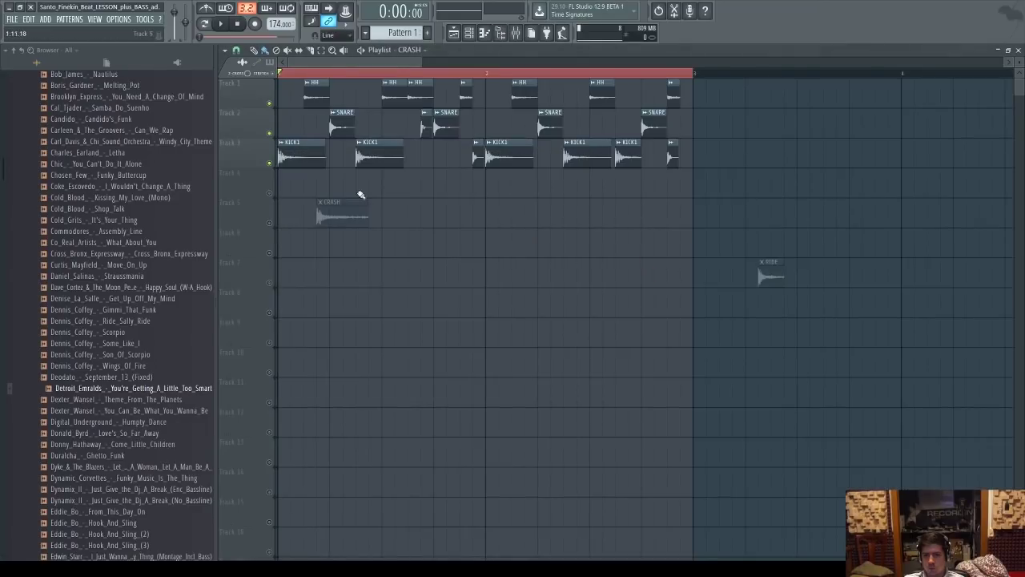
Add a fade-out to the CRASH sample, move its clip to the start of bar 1 on Track 5, and unmute that track.
{"action": "double_click", "coordinate": [331, 209]}
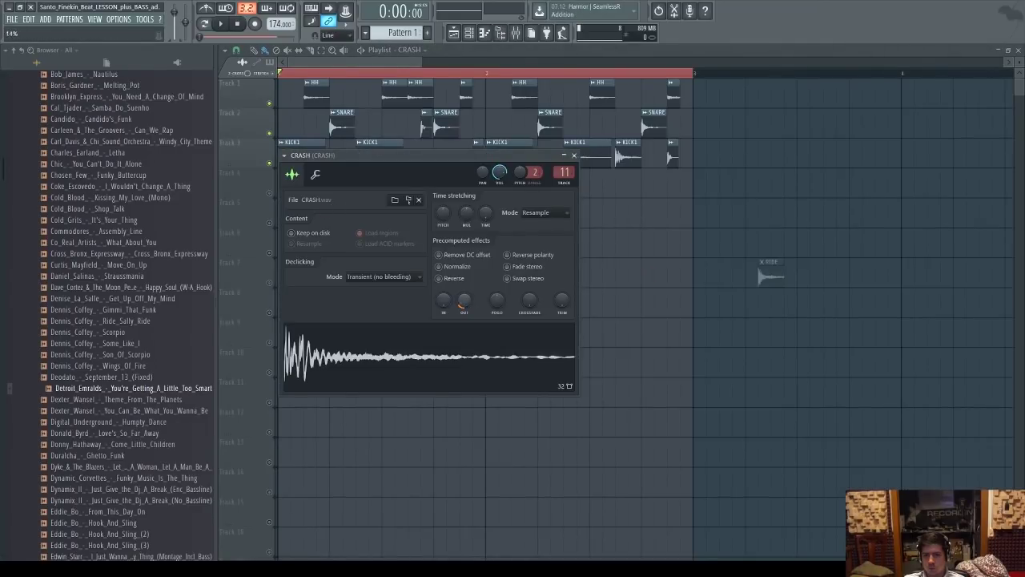
{"action": "key", "text": "Escape"}
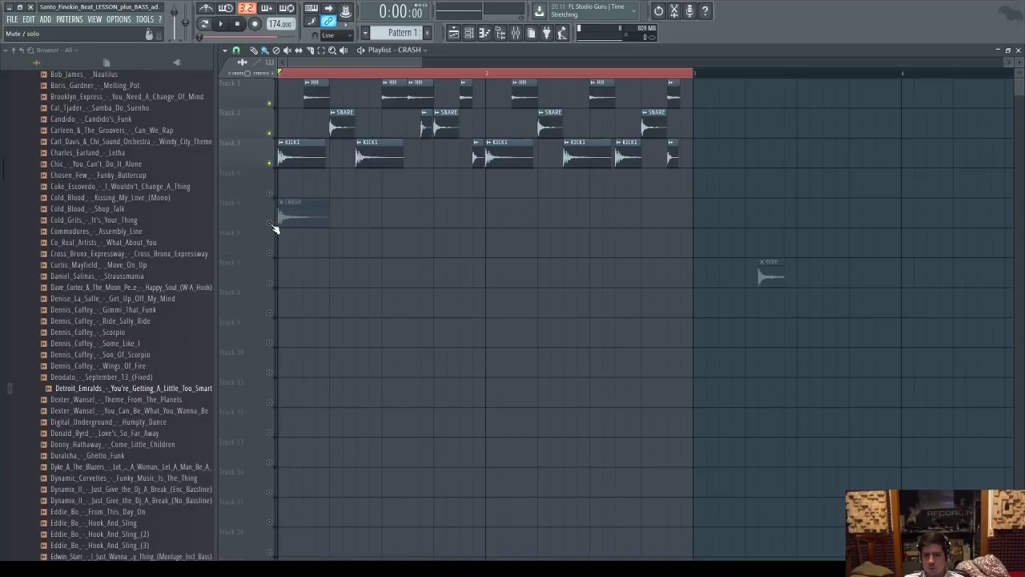
{"action": "double_click", "coordinate": [301, 217]}
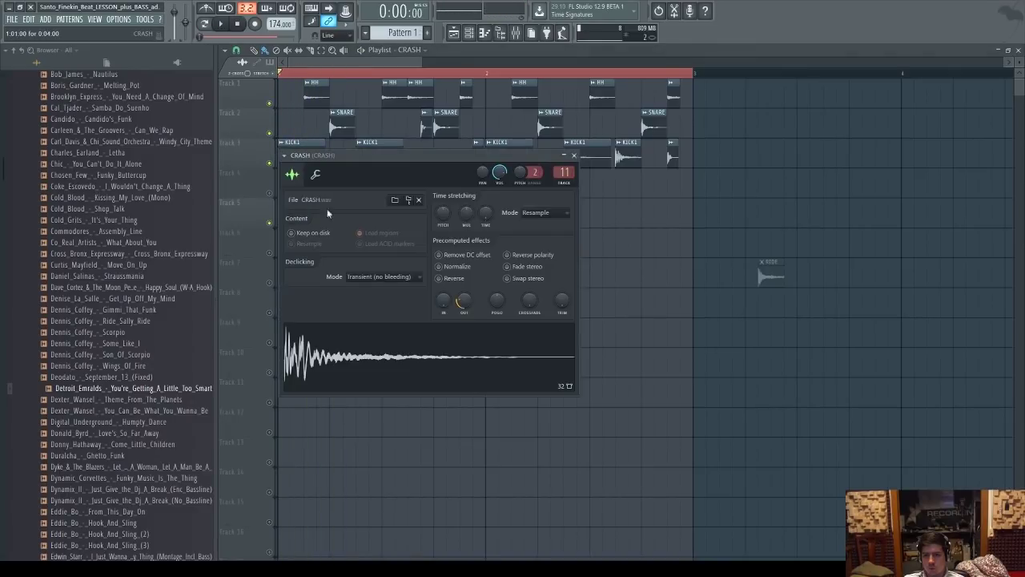
Insert Fruity Parametric EQ 2 in the second effect slot of the CRASH mixer track and roll off the low frequencies.
{"action": "key", "text": "F9"}
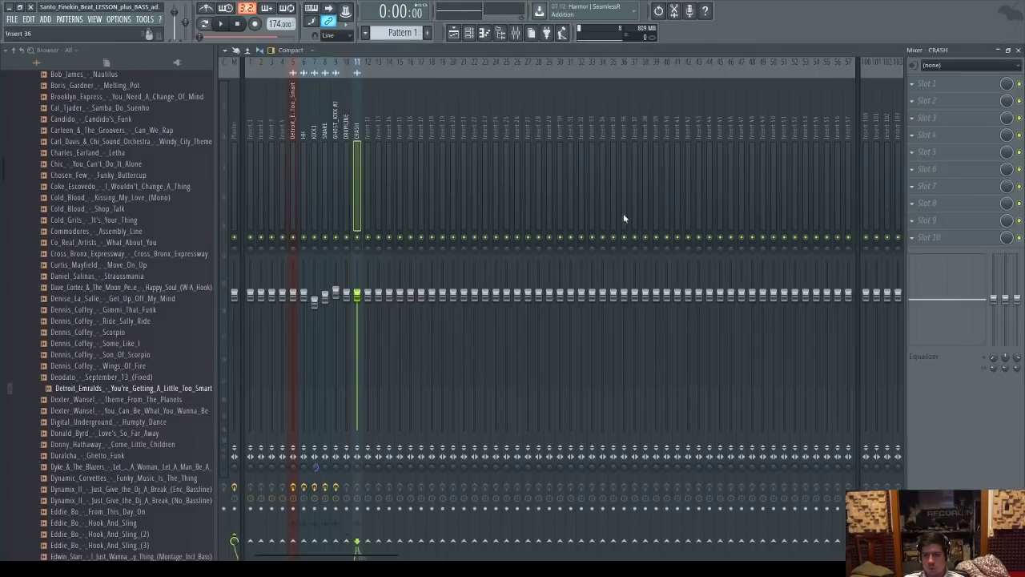
{"action": "left_click", "coordinate": [913, 101]}
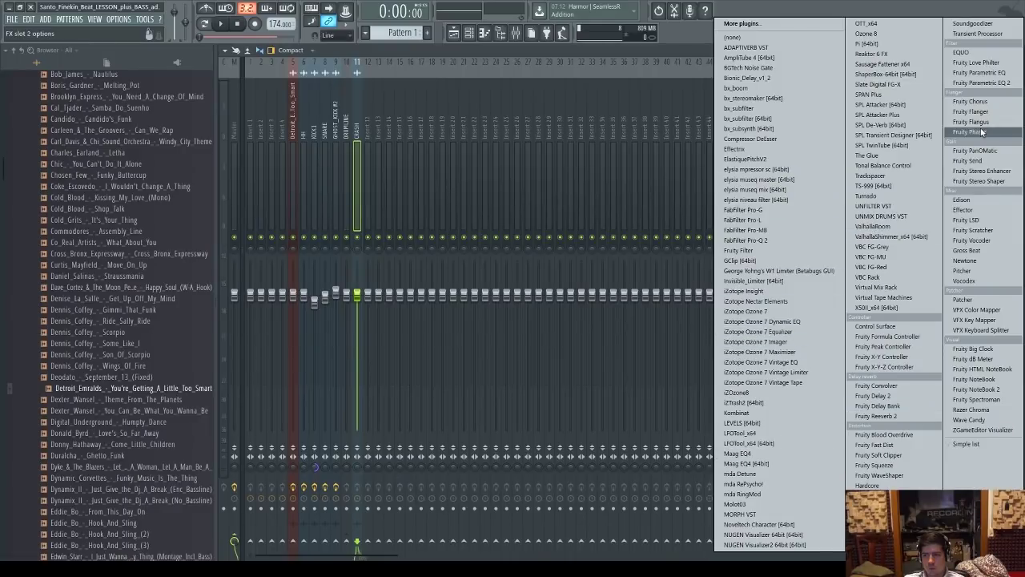
{"action": "left_click", "coordinate": [981, 83]}
{"action": "left_click", "coordinate": [532, 115]}
{"action": "left_click", "coordinate": [542, 153]}
{"action": "mouse_move", "coordinate": [491, 275]}
{"action": "left_mouse_down"}
{"action": "mouse_move", "coordinate": [491, 220]}
{"action": "mouse_move", "coordinate": [489, 259]}
{"action": "left_mouse_up"}
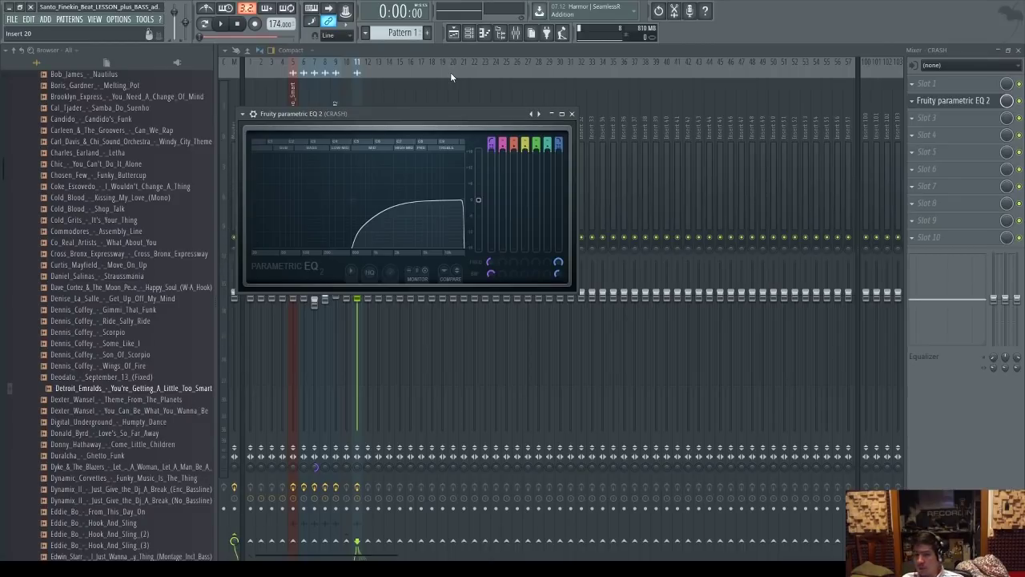
Play the loop from the playlist to hear the equalized crash with the drums.
{"action": "key", "text": "space"}
{"action": "left_click", "coordinate": [453, 32]}
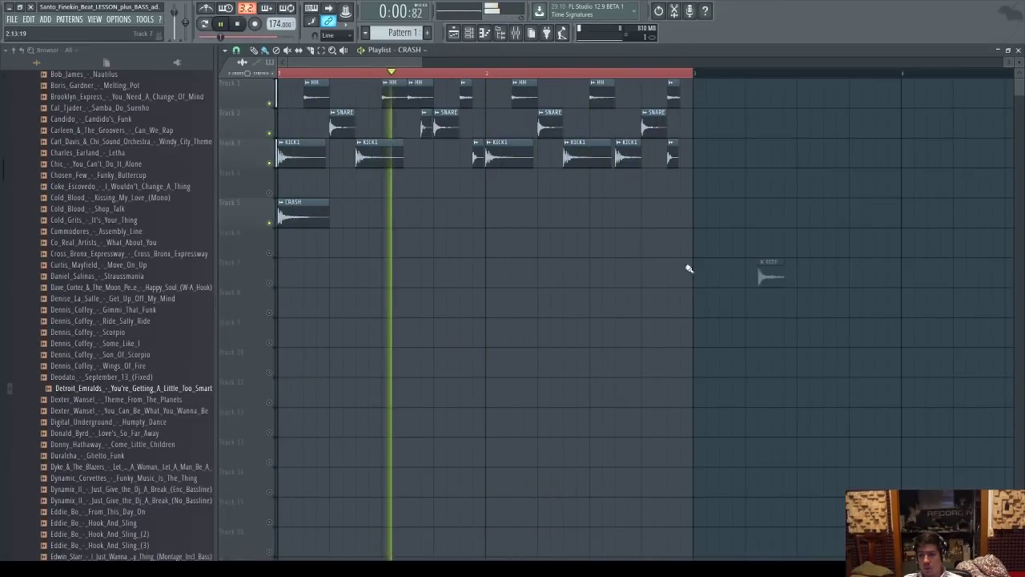
{"action": "key", "text": "space"}
Move the RIDE clip to the start of bar 1 on Track 7 and clone it for further editing.
{"action": "left_click_drag", "start_coordinate": [769, 278], "coordinate": [711, 274]}
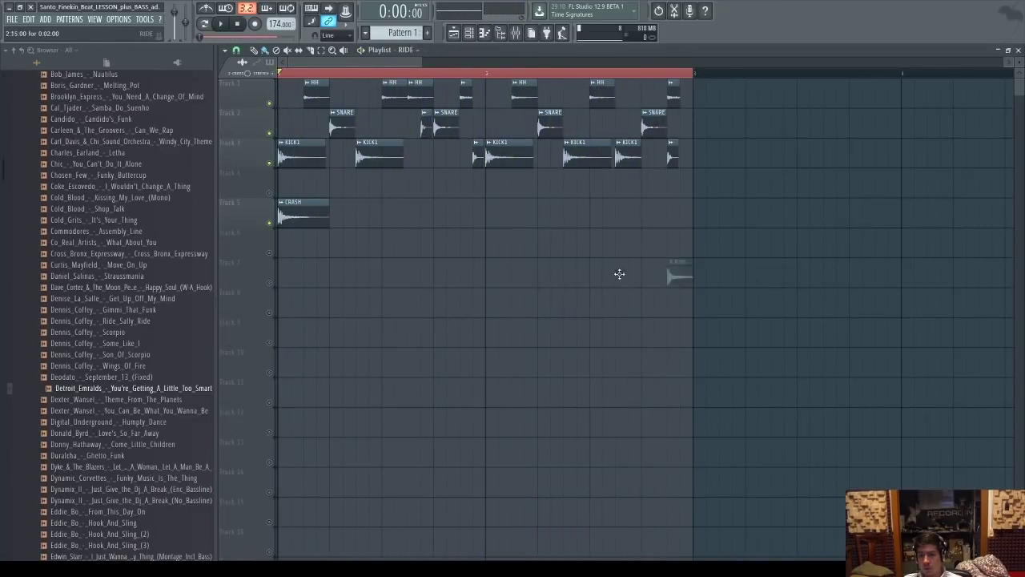
{"action": "left_click", "coordinate": [280, 263]}
{"action": "left_click", "coordinate": [375, 282]}
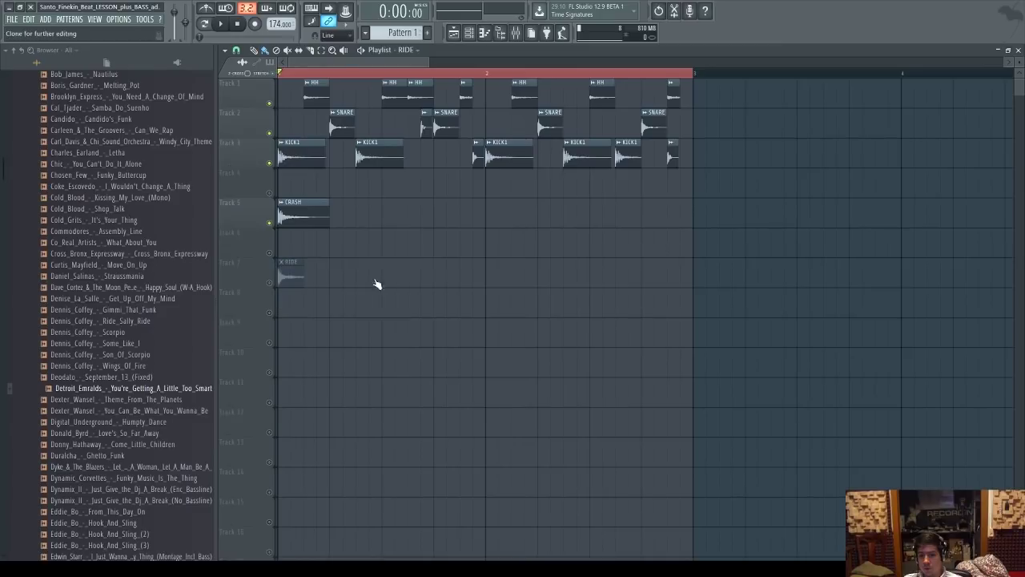
{"action": "key", "text": "Return"}
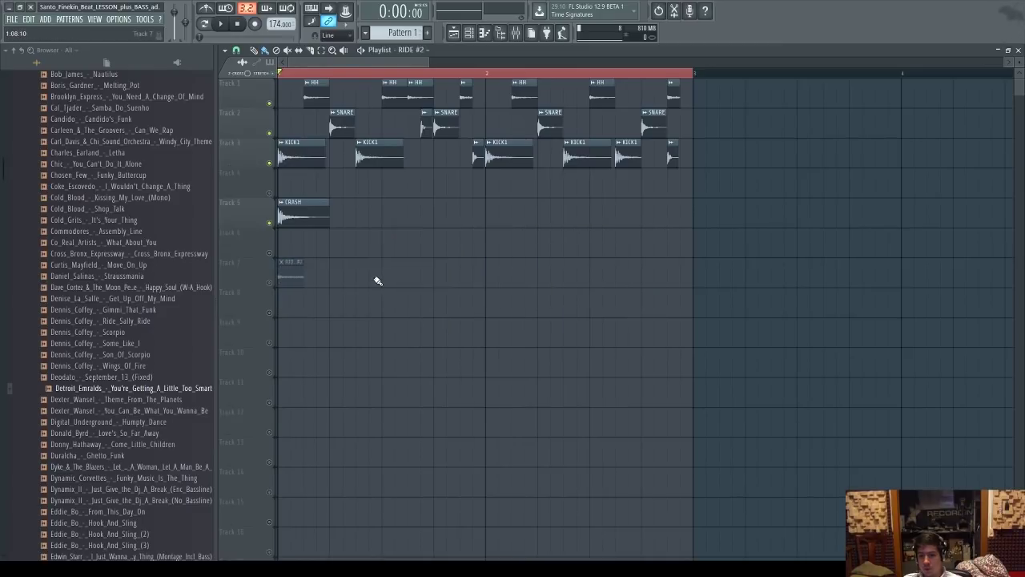
Assign the cloned ride to a free mixer track, and repeat its clip across both bars of Track 7 with the track unmuted.
{"action": "double_click", "coordinate": [284, 276]}
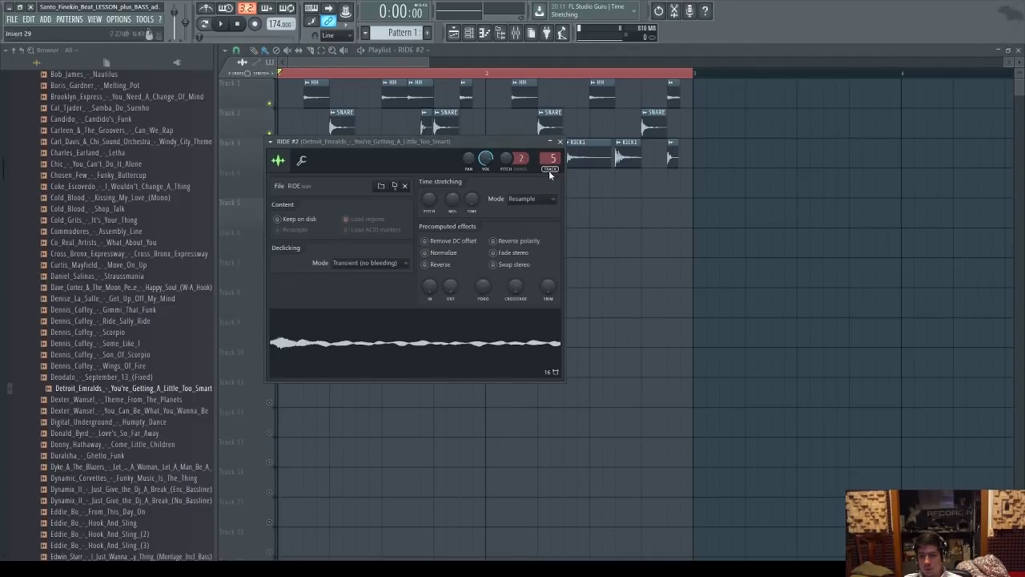
{"action": "left_click", "coordinate": [550, 171]}
{"action": "key", "text": "Escape"}
{"action": "key", "text": "Escape"}
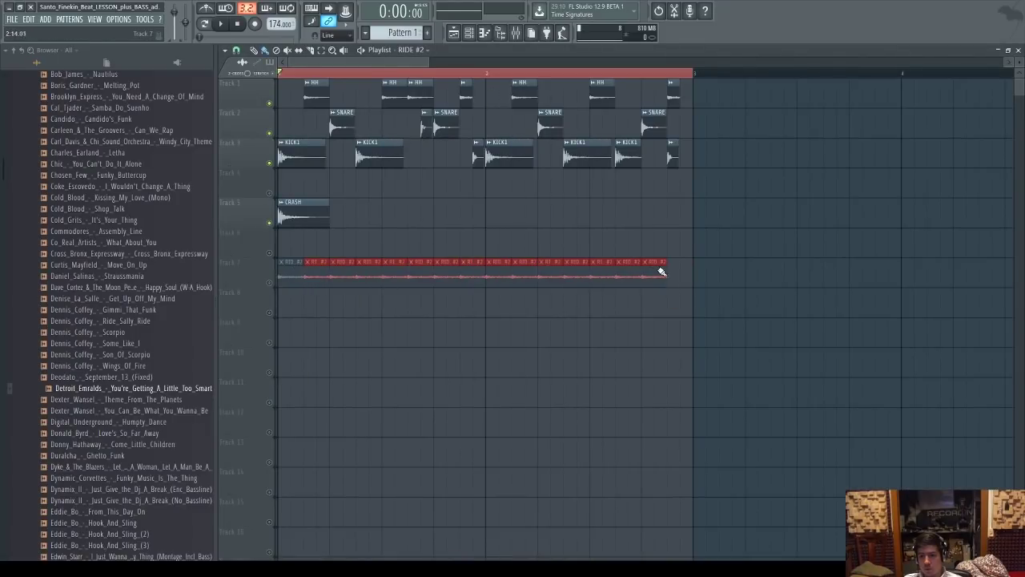
{"action": "left_click", "coordinate": [282, 273]}
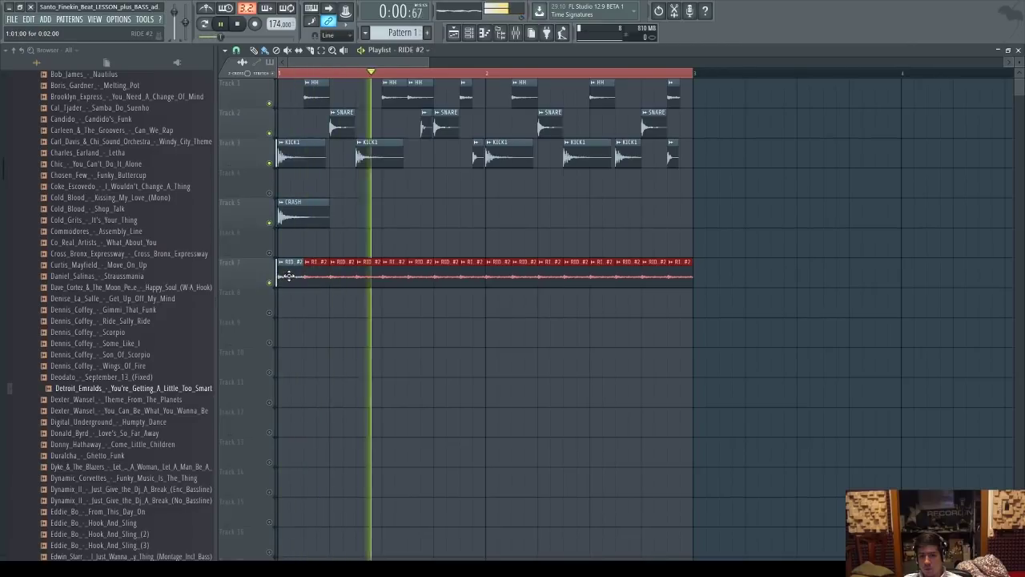
Insert FabFilter Pro-G in the second effect slot of the DRUMLINE mixer track.
{"action": "double_click", "coordinate": [282, 273]}
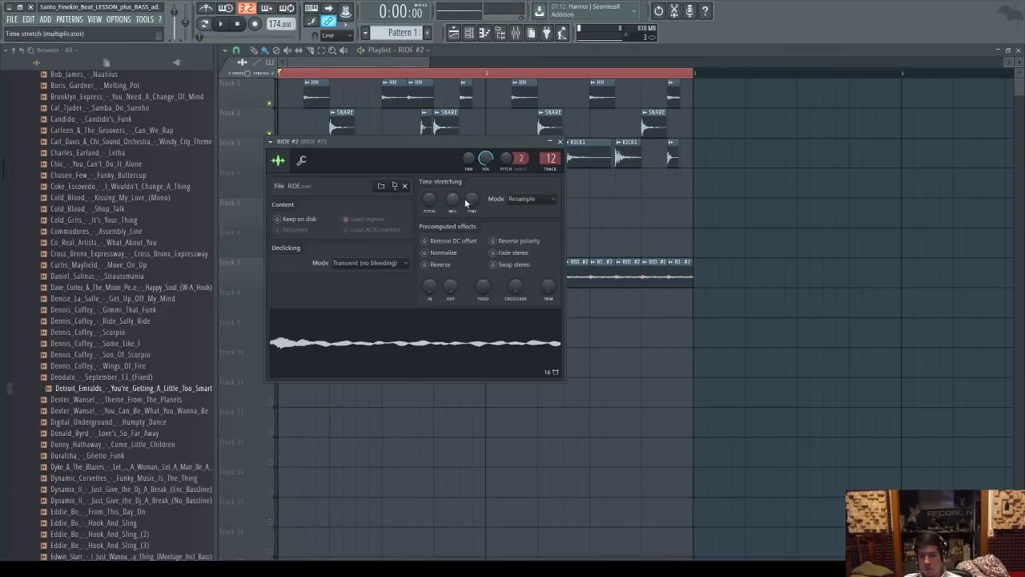
{"action": "left_click", "coordinate": [516, 35]}
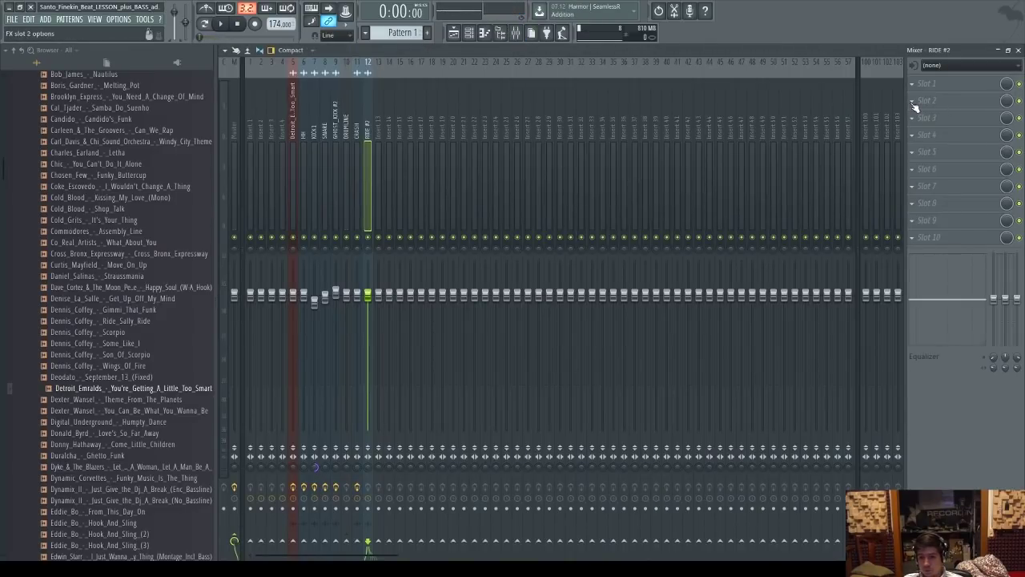
{"action": "left_click", "coordinate": [346, 126]}
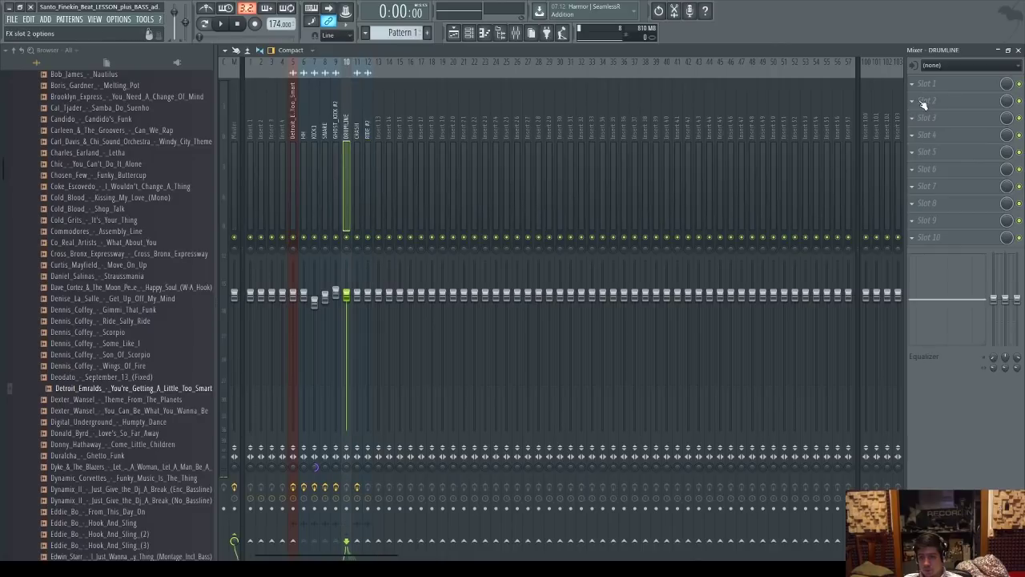
{"action": "left_click", "coordinate": [304, 130]}
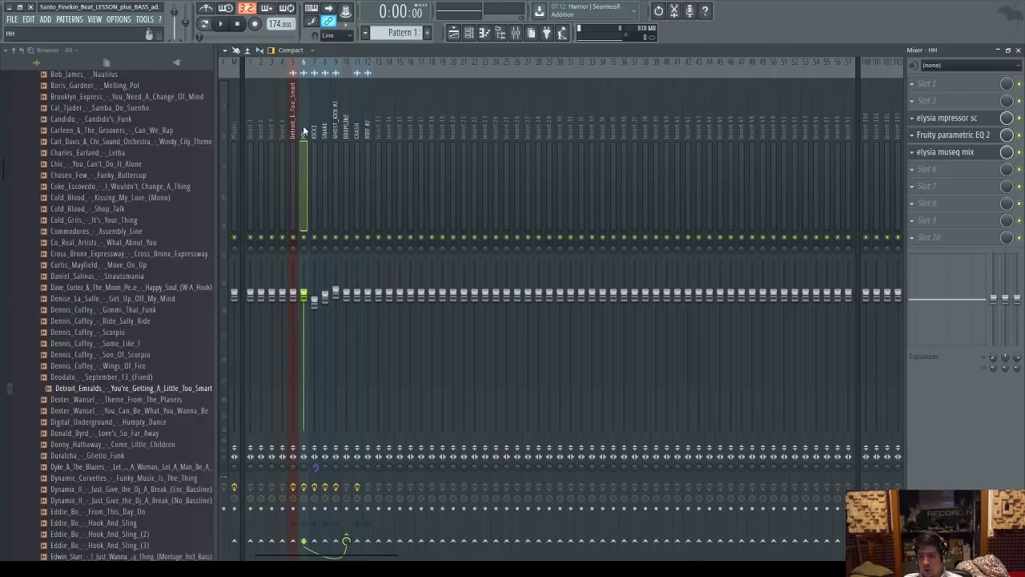
{"action": "left_click", "coordinate": [346, 124]}
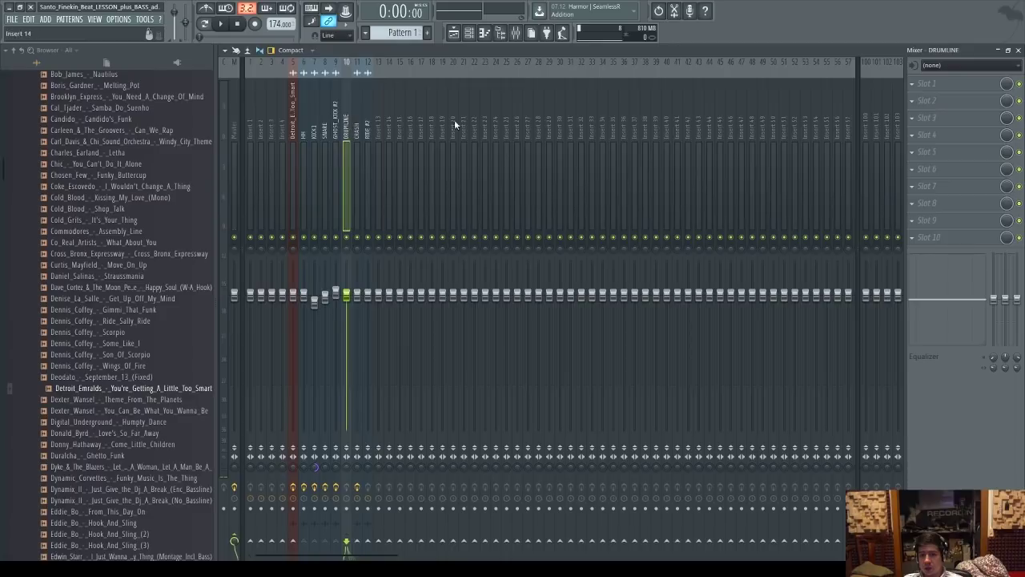
{"action": "left_click", "coordinate": [918, 107]}
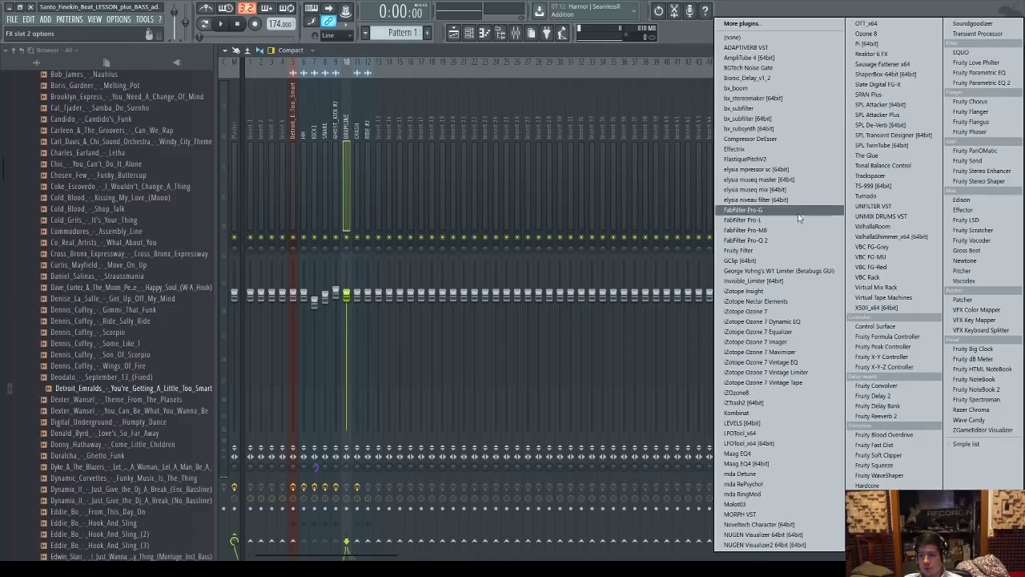
{"action": "left_click", "coordinate": [772, 210]}
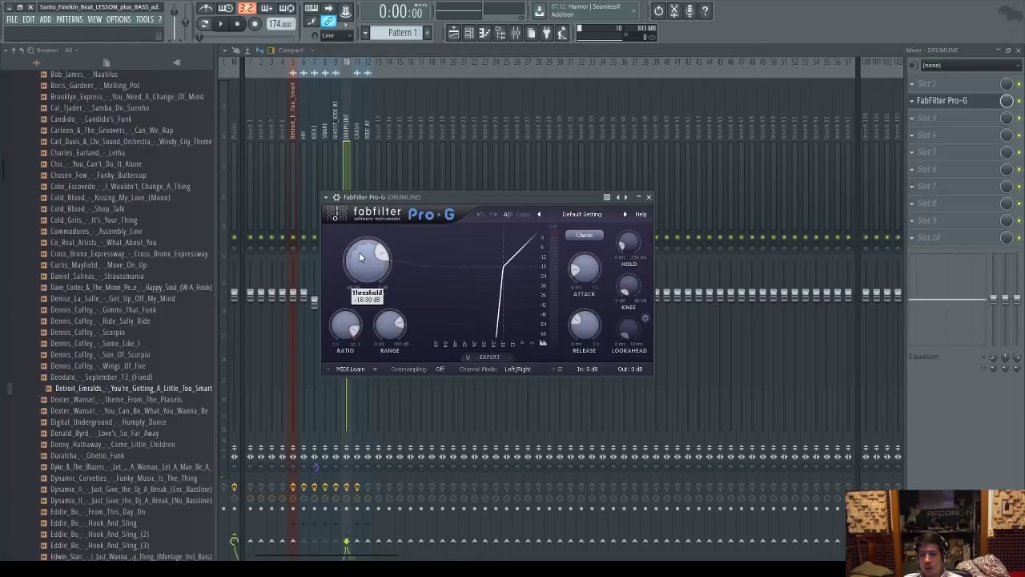
Set the Pro-G gate's range to 100 dB and its threshold to -52.39 dB, and close the plugin.
{"action": "left_click_drag", "start_coordinate": [390, 324], "coordinate": [395, 282]}
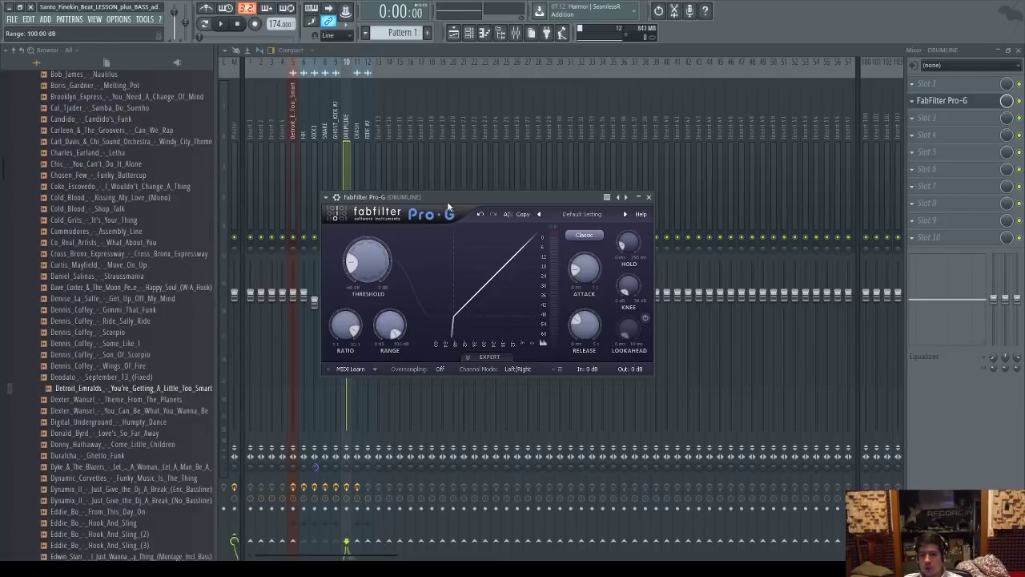
{"action": "left_click_drag", "start_coordinate": [448, 204], "coordinate": [630, 194]}
{"action": "left_click_drag", "start_coordinate": [553, 248], "coordinate": [553, 252]}
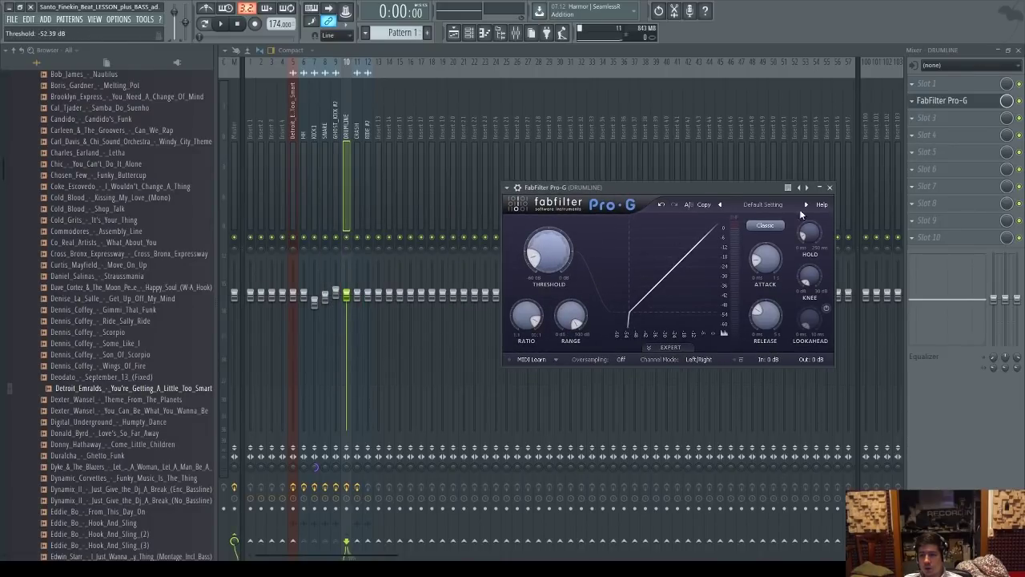
{"action": "left_click", "coordinate": [831, 188]}
Solo the RIDE #2 mixer track during playback and insert FabFilter Pro-Q 2 in its second effect slot.
{"action": "key", "text": "space"}
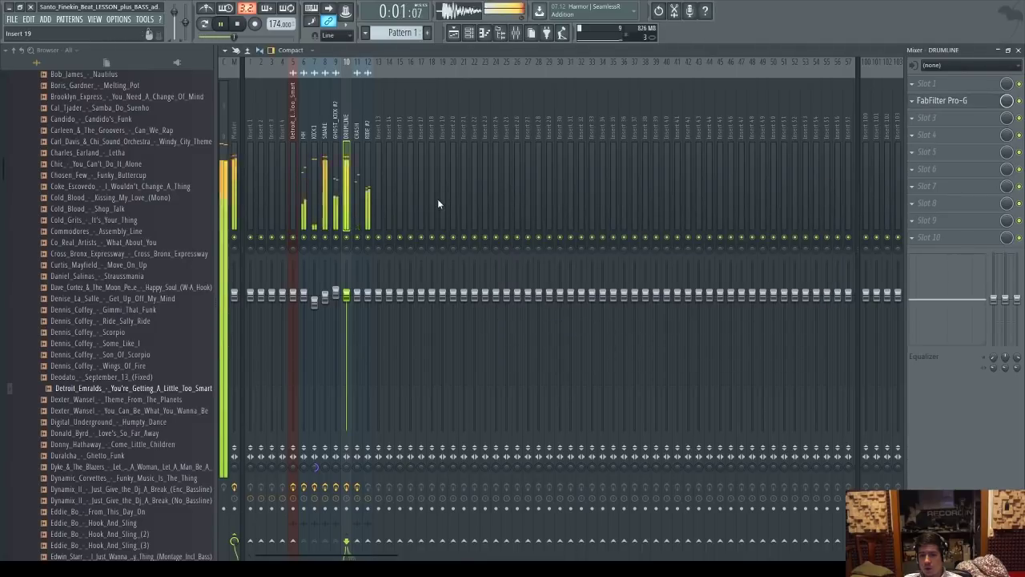
{"action": "left_click", "coordinate": [368, 133]}
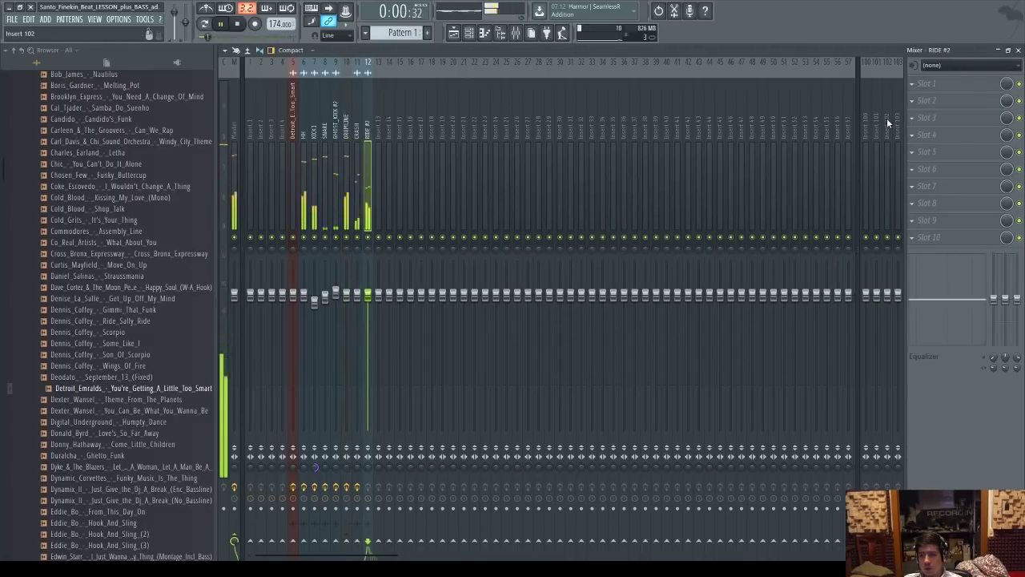
{"action": "right_click", "coordinate": [369, 238]}
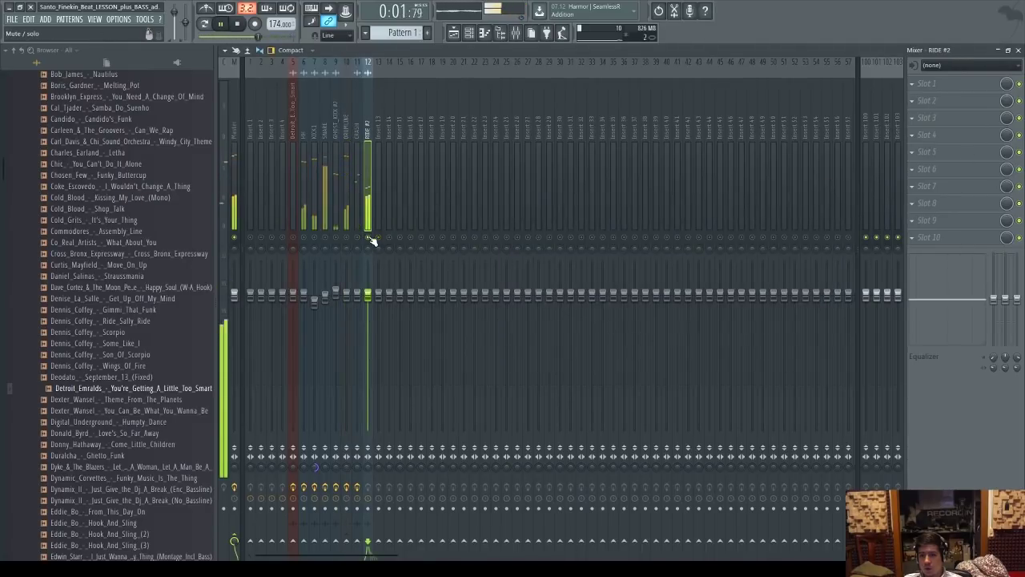
{"action": "left_click", "coordinate": [913, 100]}
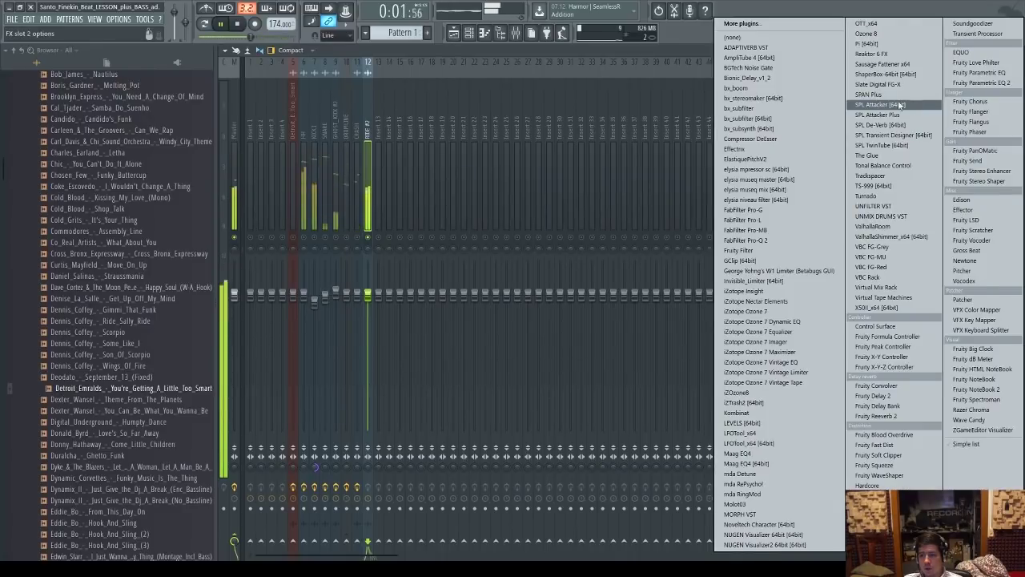
{"action": "left_click", "coordinate": [745, 240]}
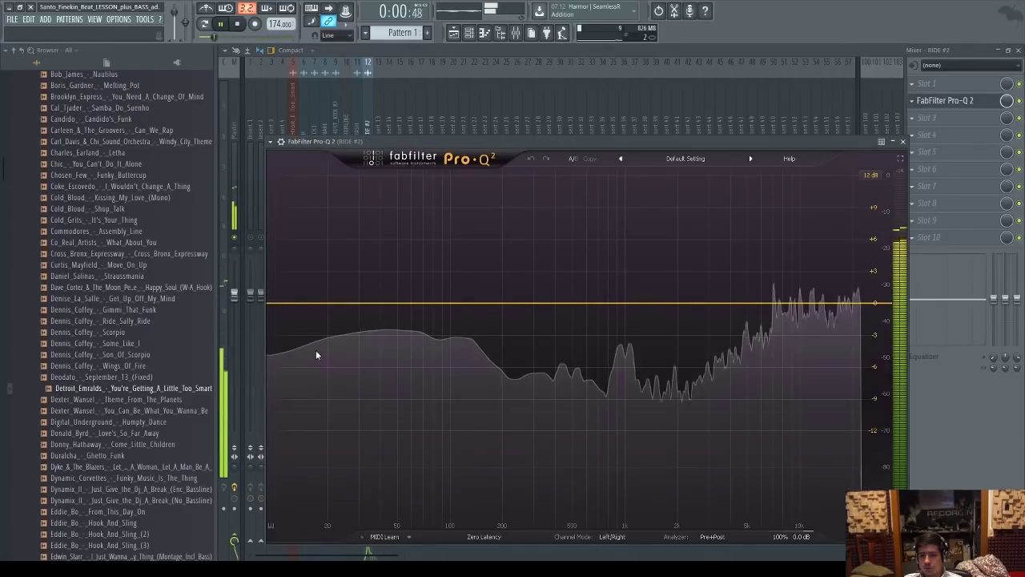
Add a Low Cut band to the ride's EQ with a 96 dB/oct slope at about 370 Hz.
{"action": "left_click_drag", "start_coordinate": [316, 304], "coordinate": [381, 348]}
{"action": "mouse_move", "coordinate": [388, 535]}
{"action": "left_mouse_down"}
{"action": "mouse_move", "coordinate": [414, 525]}
{"action": "mouse_move", "coordinate": [383, 553]}
{"action": "left_mouse_up"}
{"action": "left_click", "coordinate": [311, 484]}
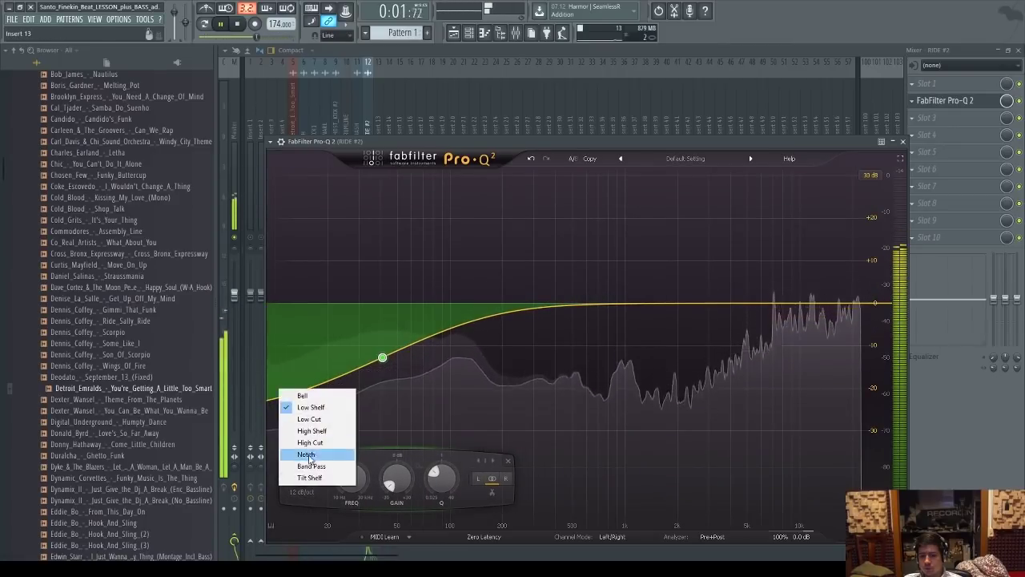
{"action": "left_click", "coordinate": [309, 419]}
{"action": "left_click", "coordinate": [301, 491]}
{"action": "left_click", "coordinate": [298, 490]}
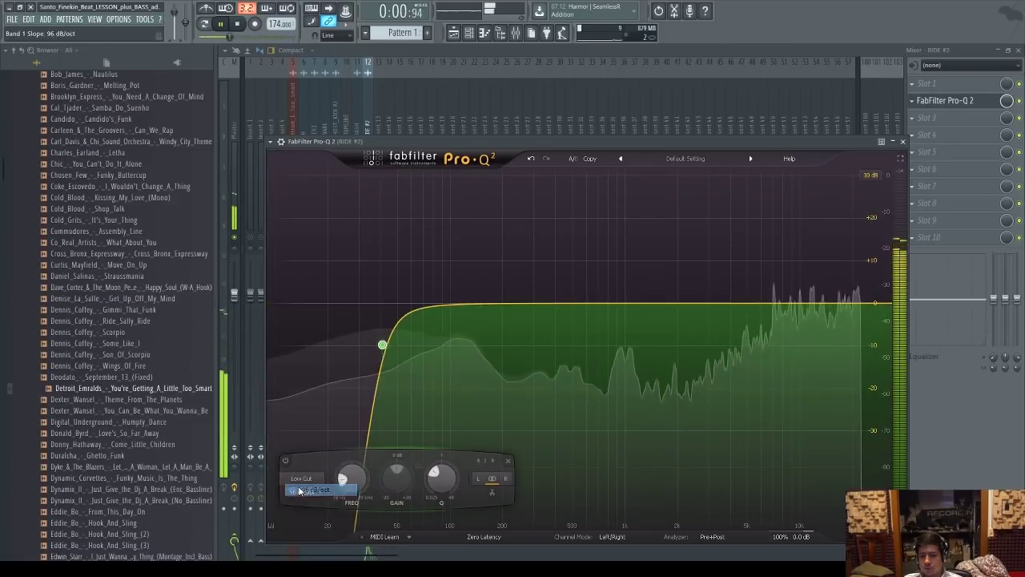
{"action": "left_click_drag", "start_coordinate": [386, 348], "coordinate": [550, 342]}
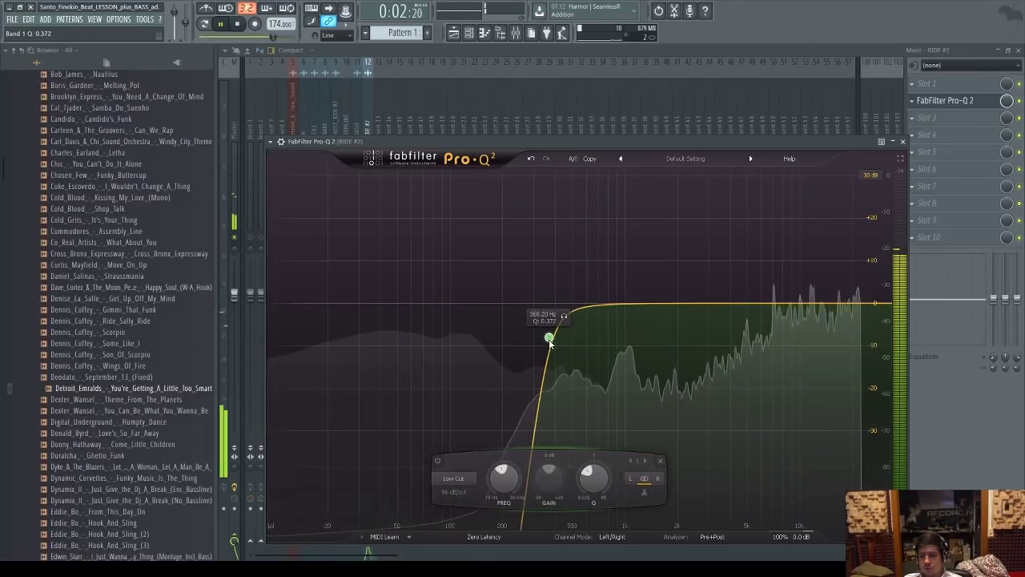
Give the ride's Low Cut band a gentler slope with a cutoff just above 1 kHz, and close the EQ.
{"action": "scroll", "coordinate": [551, 342], "scroll_direction": "down", "scroll_amount": 8}
{"action": "scroll", "coordinate": [550, 336], "scroll_direction": "up", "scroll_amount": 1}
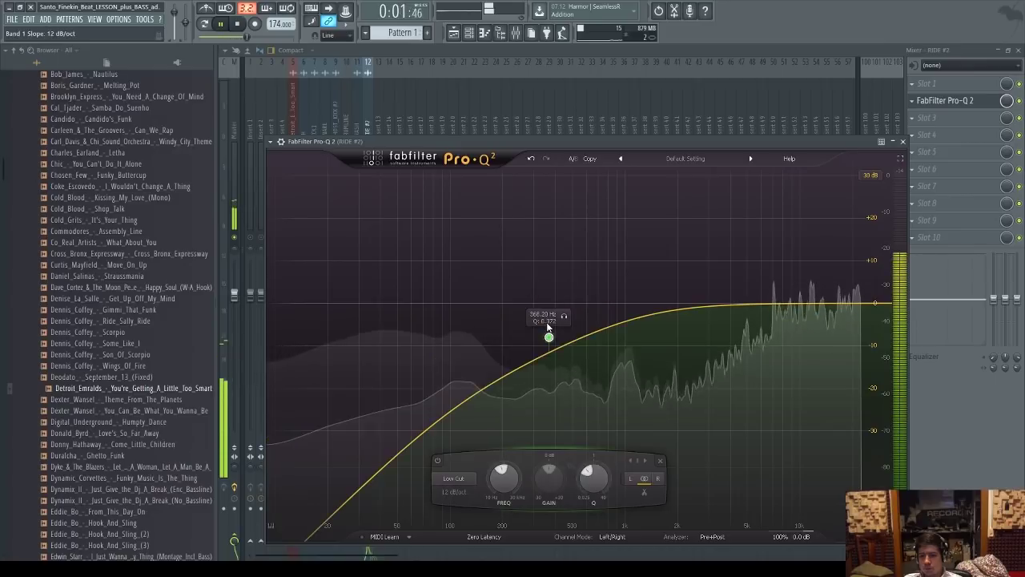
{"action": "scroll", "coordinate": [550, 339], "scroll_direction": "up", "scroll_amount": 1}
{"action": "left_click_drag", "start_coordinate": [552, 342], "coordinate": [650, 336]}
{"action": "left_click", "coordinate": [903, 141]}
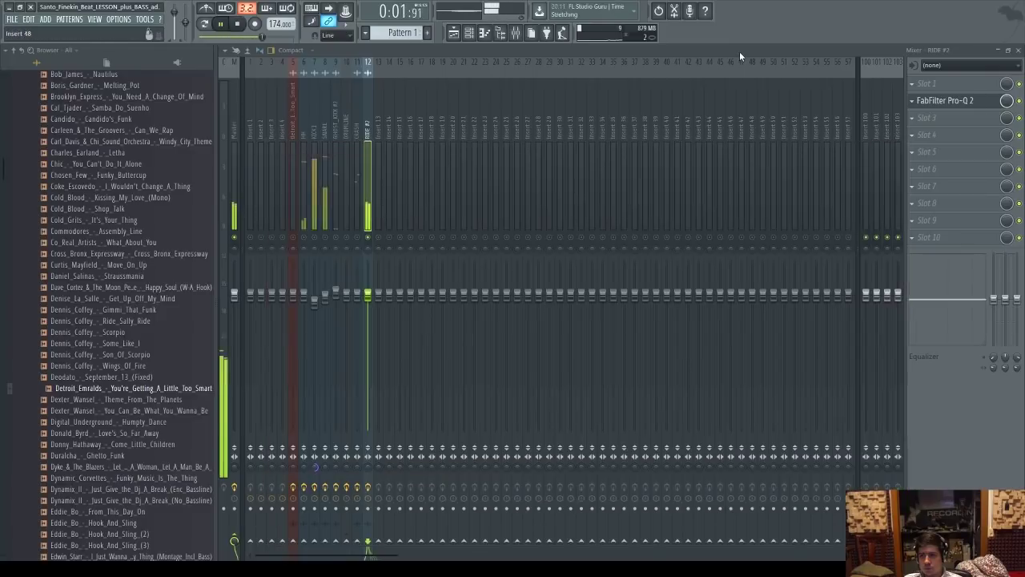
Insert Fruity Parametric EQ 2 in the RIDE #2 track's third effect slot and boost band 7 by 2.9 dB at about 6410 Hz.
{"action": "left_click", "coordinate": [913, 120]}
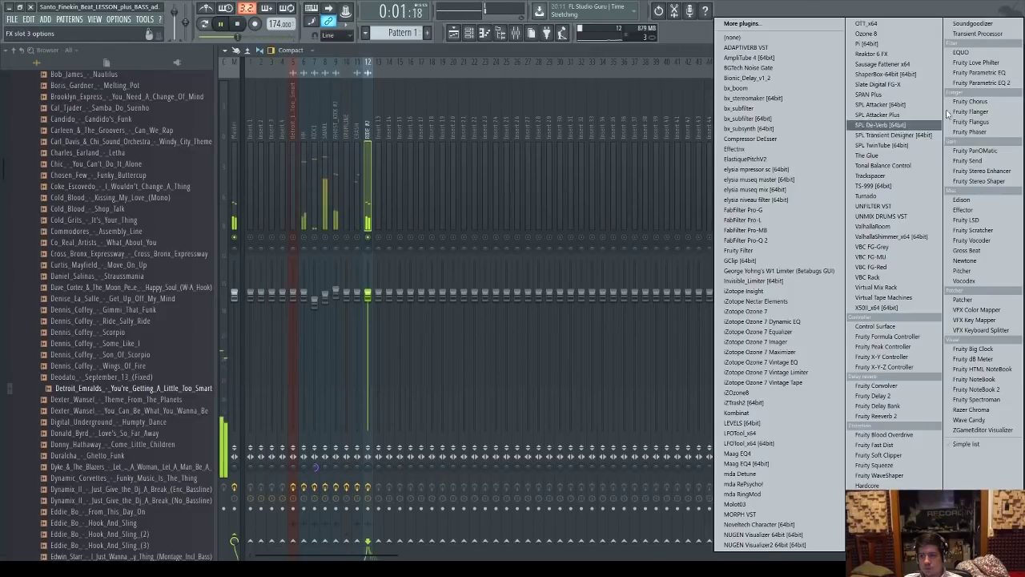
{"action": "left_click", "coordinate": [979, 94]}
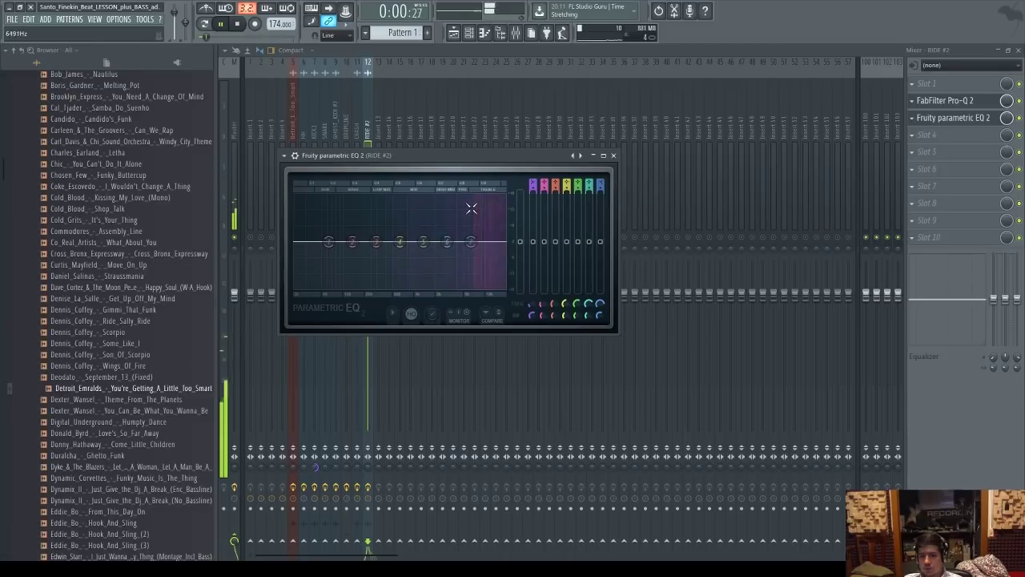
{"action": "left_click_drag", "start_coordinate": [472, 239], "coordinate": [471, 234]}
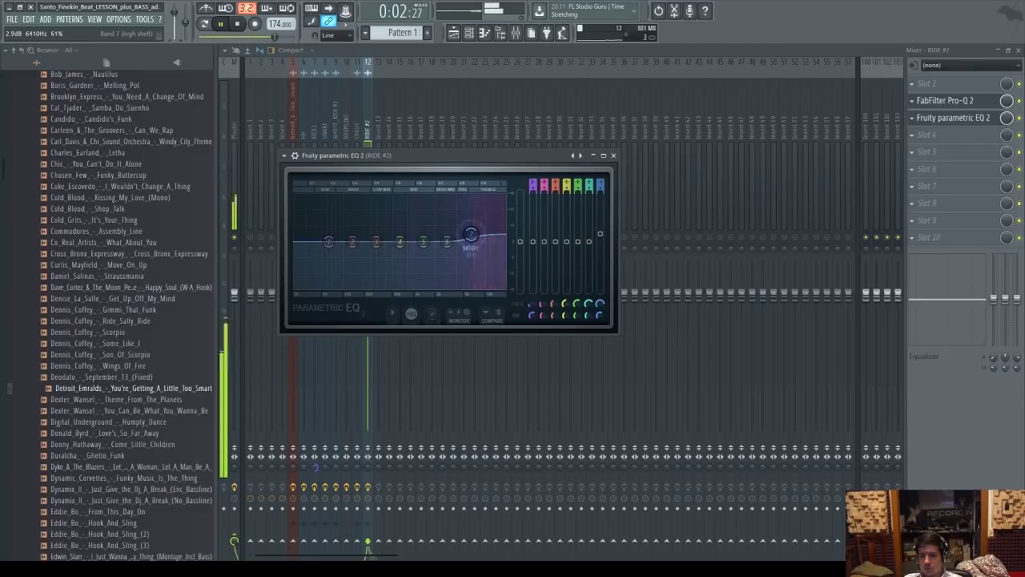
Pull bands 1, 2 and 3 of the ride's Fruity Parametric EQ 2 down to minimum gain in the lows, and close the plugin.
{"action": "left_click_drag", "start_coordinate": [328, 242], "coordinate": [346, 289]}
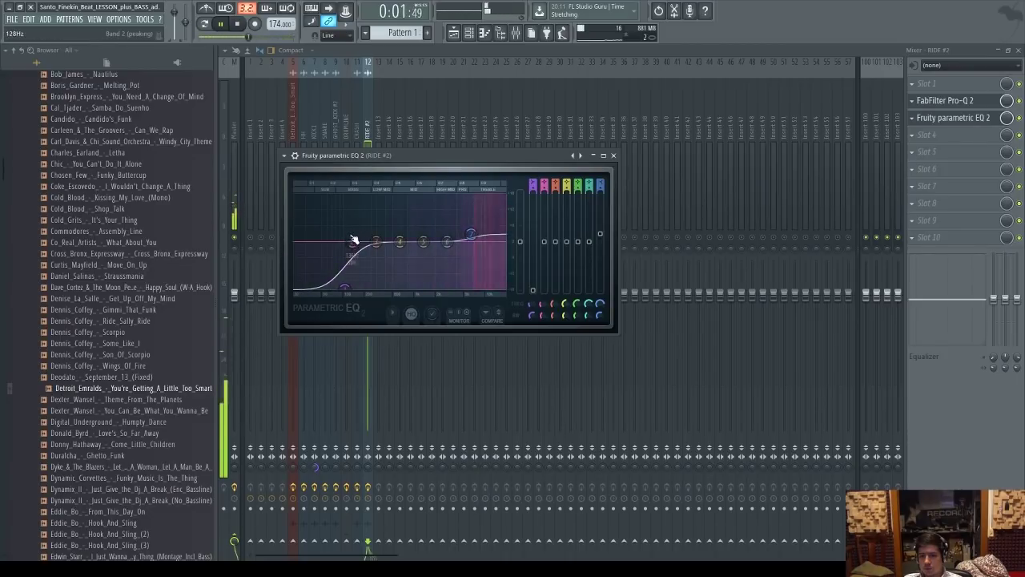
{"action": "left_click_drag", "start_coordinate": [353, 240], "coordinate": [350, 289]}
{"action": "left_click_drag", "start_coordinate": [376, 241], "coordinate": [350, 290]}
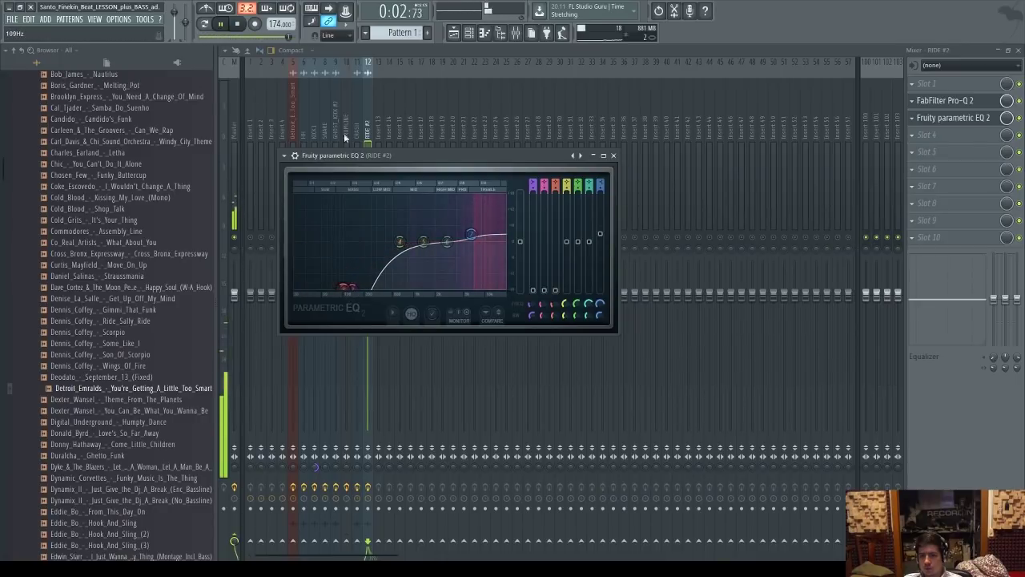
{"action": "left_click", "coordinate": [366, 55]}
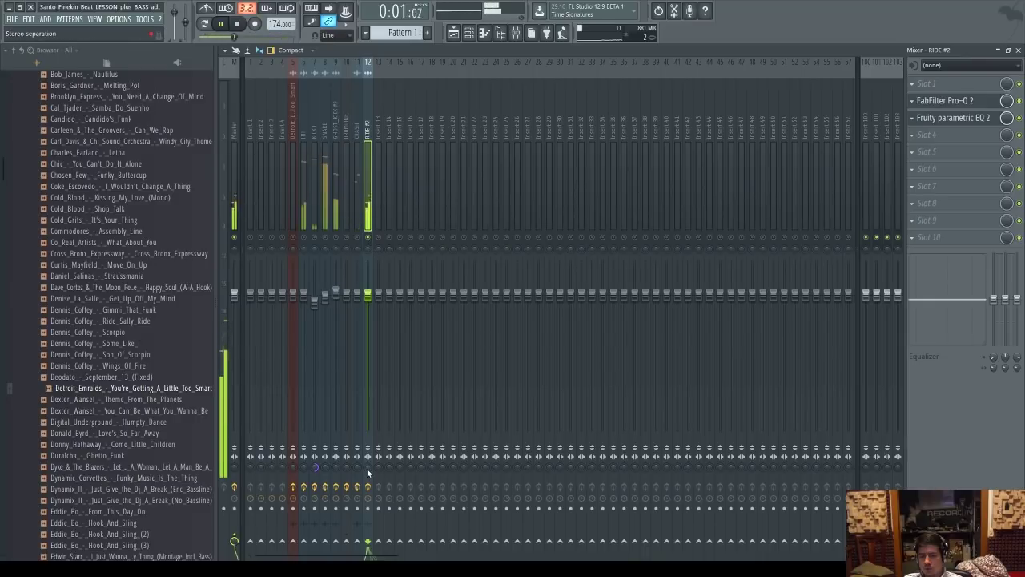
Unsolo the RIDE #2 mixer track and raise its volume to 109% (1.9 dB).
{"action": "mouse_move", "coordinate": [368, 247]}
{"action": "left_mouse_down"}
{"action": "mouse_move", "coordinate": [368, 266]}
{"action": "mouse_move", "coordinate": [370, 242]}
{"action": "left_mouse_up"}
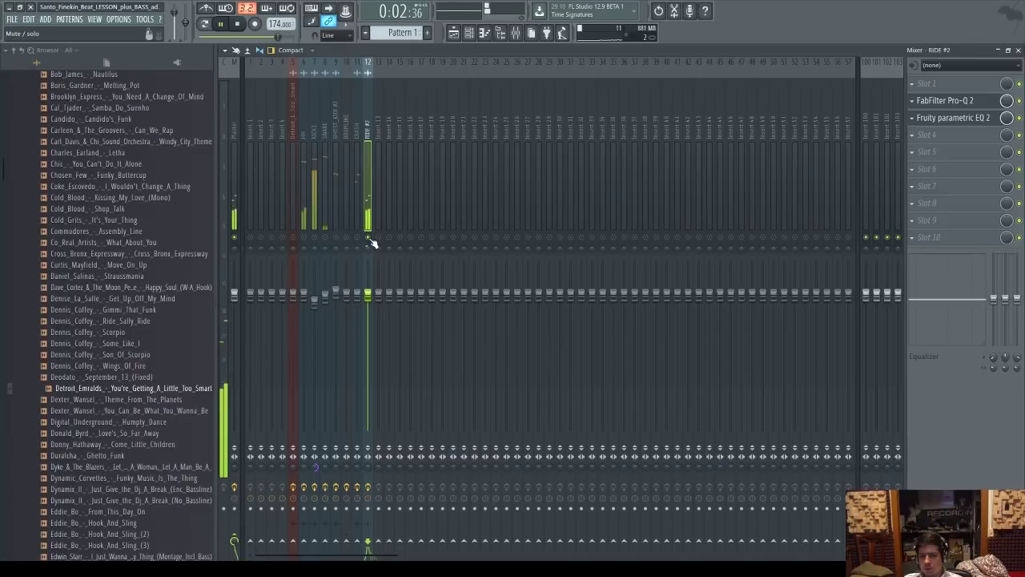
{"action": "right_click", "coordinate": [370, 238]}
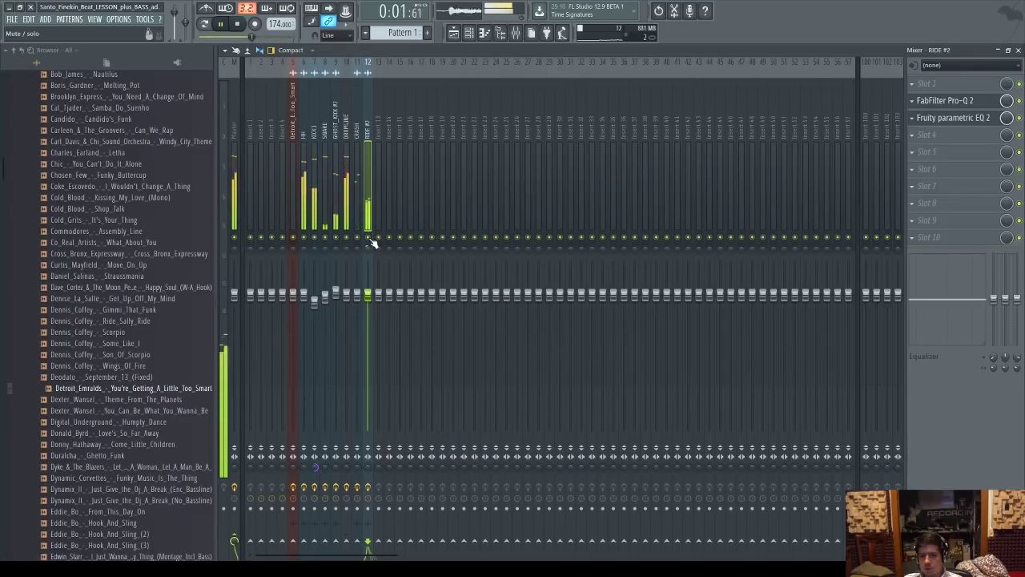
{"action": "left_click_drag", "start_coordinate": [368, 295], "coordinate": [368, 284]}
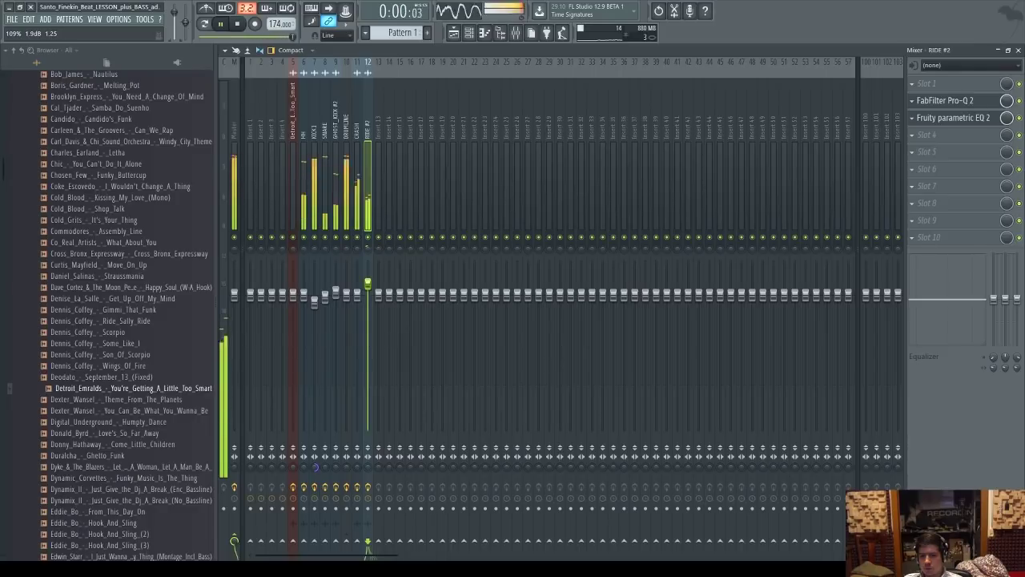
Insert SPL Transient Designer in the RIDE #2 track's fourth effect slot, set its sustain to +12 dB, and close it.
{"action": "left_click", "coordinate": [914, 140]}
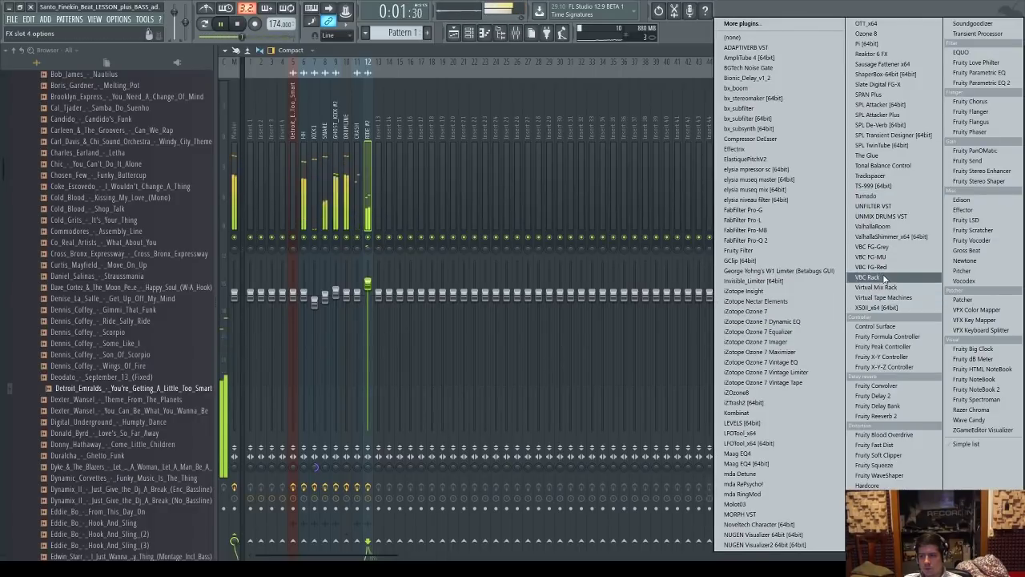
{"action": "left_click", "coordinate": [887, 138]}
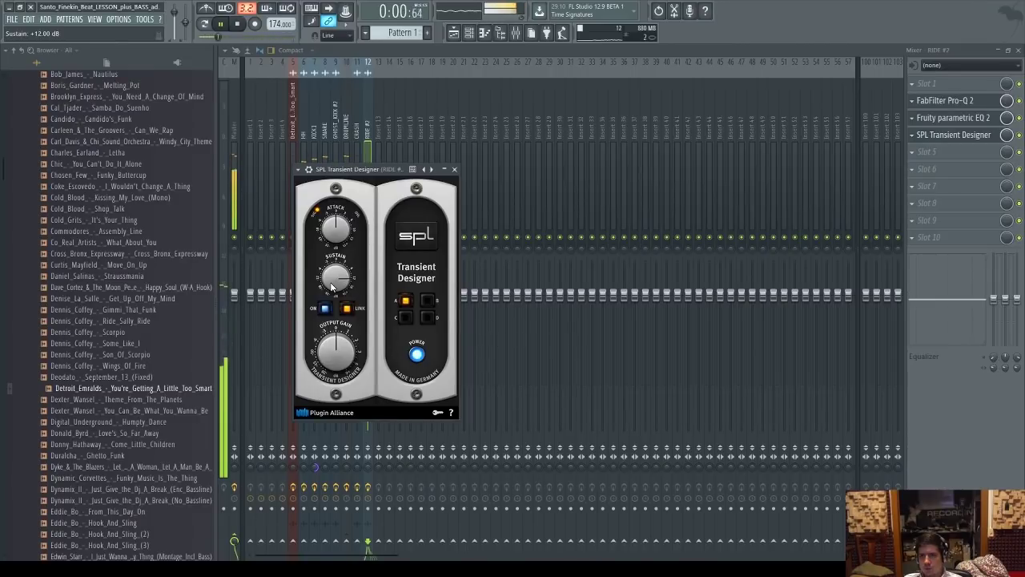
{"action": "left_click", "coordinate": [388, 50]}
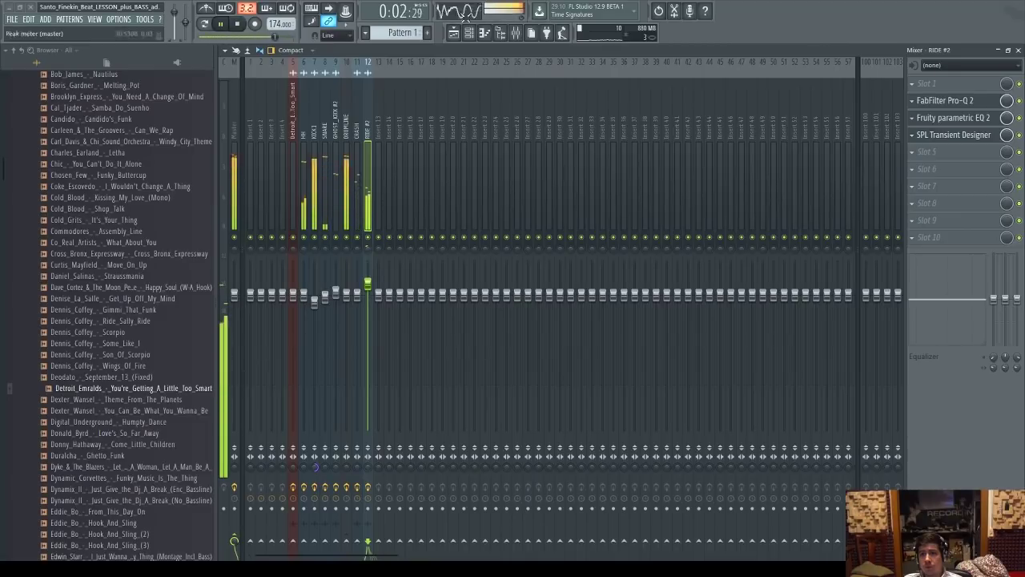
{"action": "right_click", "coordinate": [397, 262]}
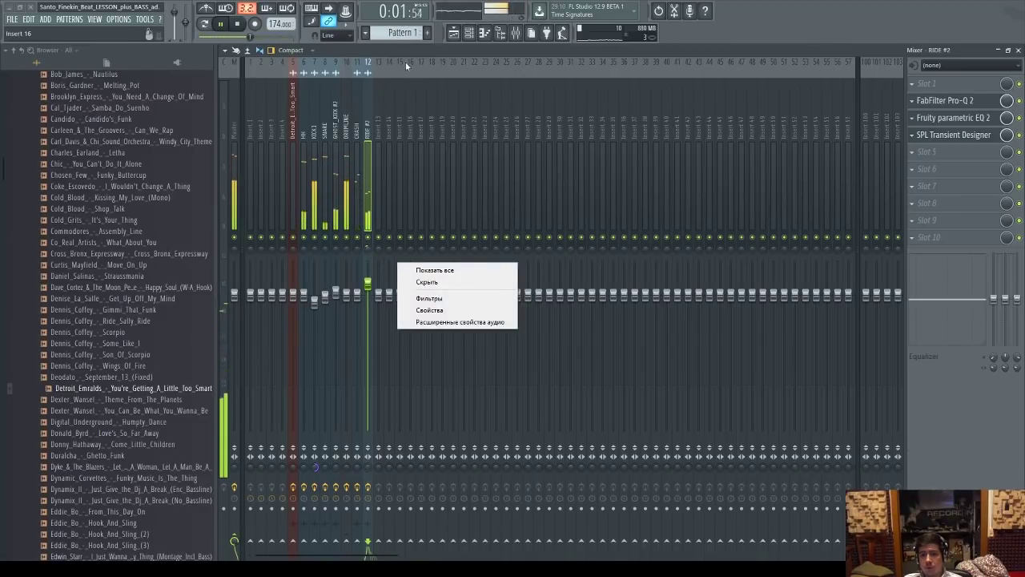
{"action": "key", "text": "Escape"}
{"action": "key", "text": "space"}
{"action": "key", "text": "space"}
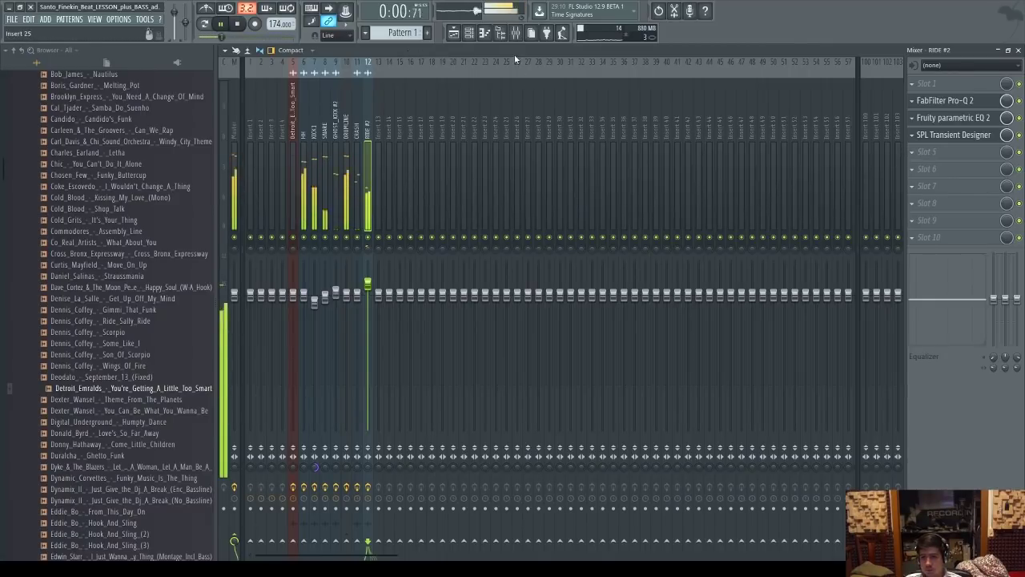
Add a fade-out to the RIDE #2 sample in its channel settings, return to the mixer and stop playback.
{"action": "left_click", "coordinate": [453, 33]}
{"action": "double_click", "coordinate": [392, 277]}
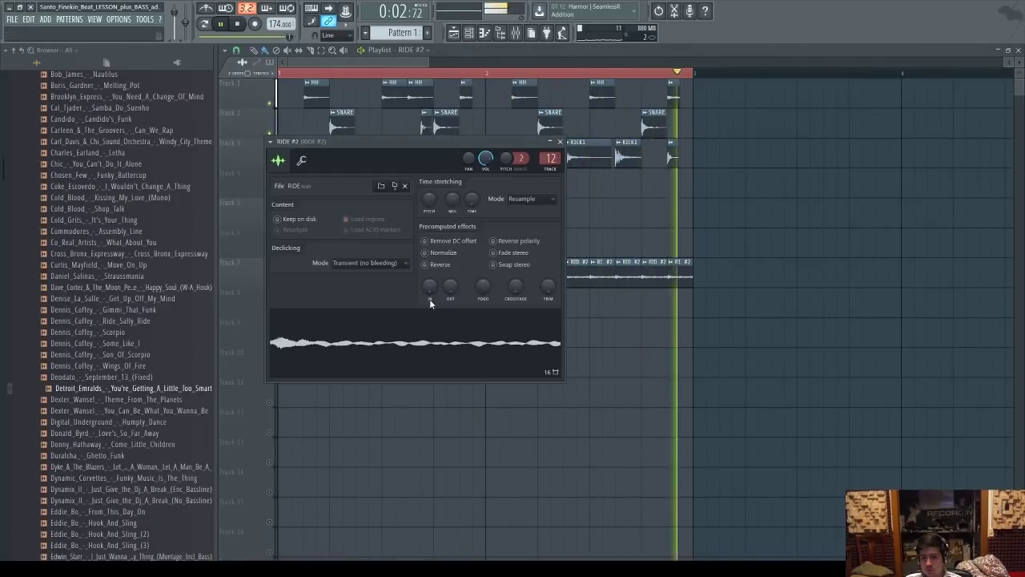
{"action": "left_click_drag", "start_coordinate": [451, 297], "coordinate": [450, 292]}
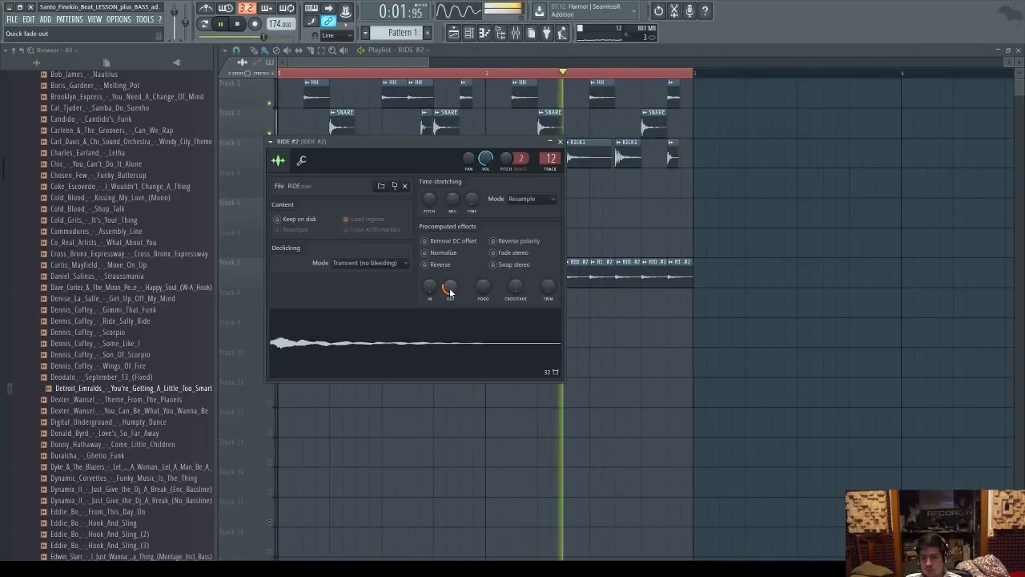
{"action": "left_click", "coordinate": [609, 340]}
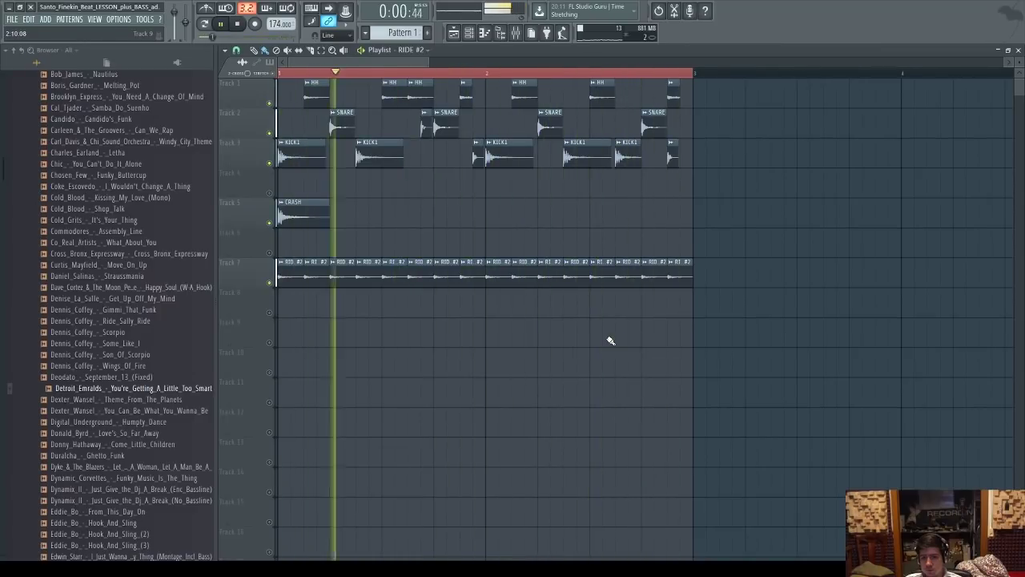
{"action": "left_click", "coordinate": [499, 33]}
{"action": "key", "text": "space"}
{"action": "left_click", "coordinate": [357, 134]}
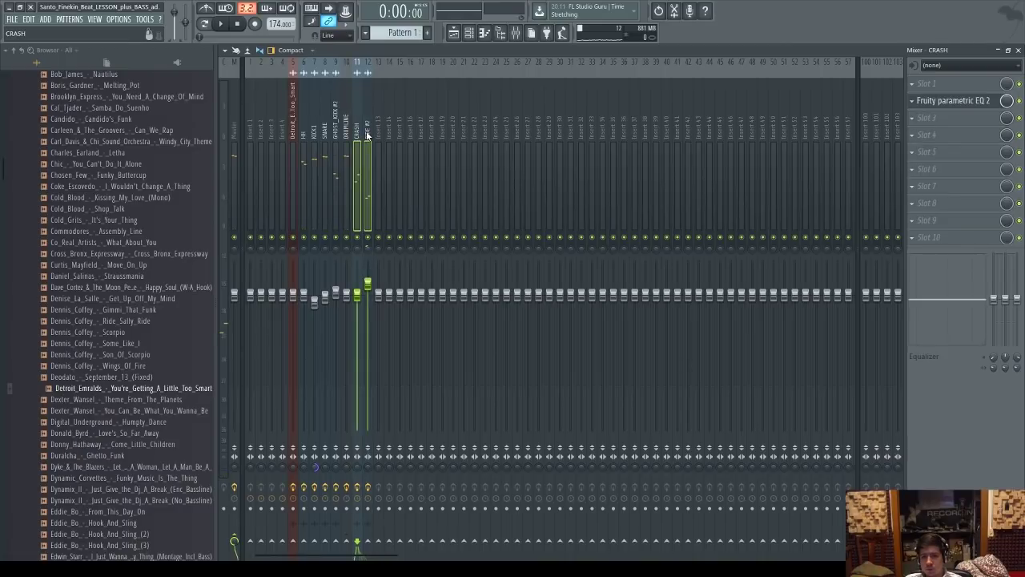
{"action": "right_click", "coordinate": [346, 131]}
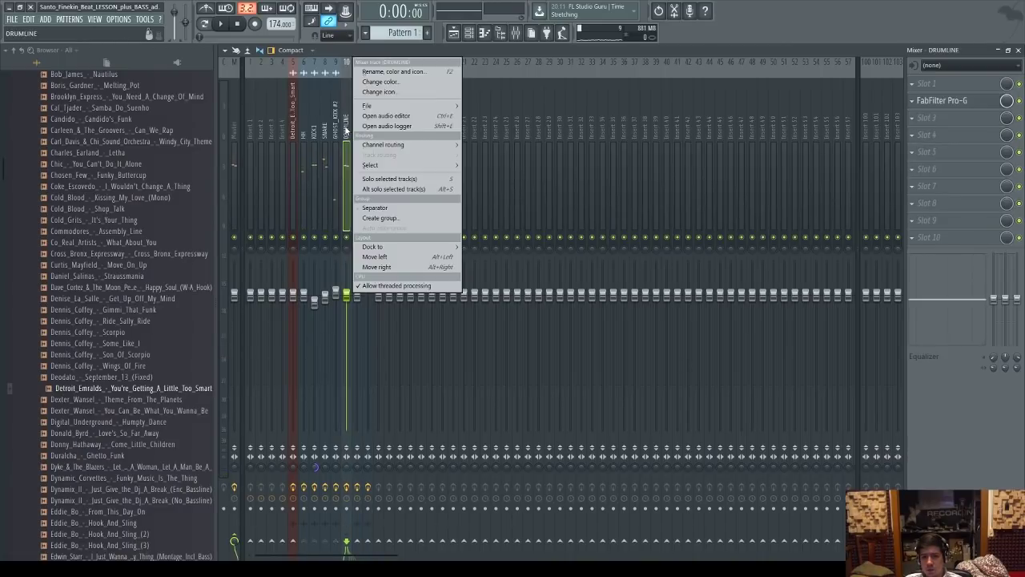
{"action": "mouse_move", "coordinate": [377, 146]}
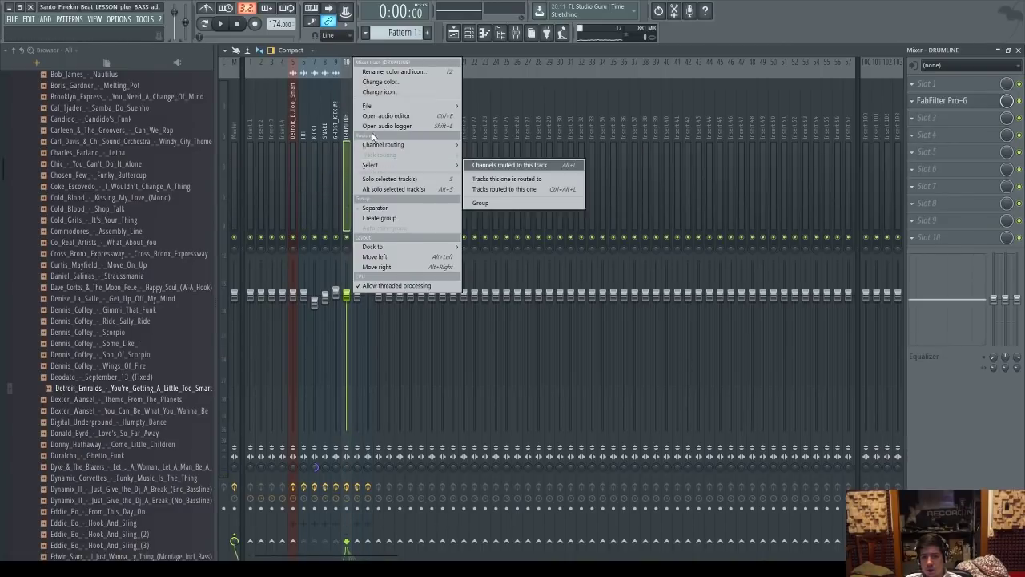
{"action": "mouse_move", "coordinate": [439, 147]}
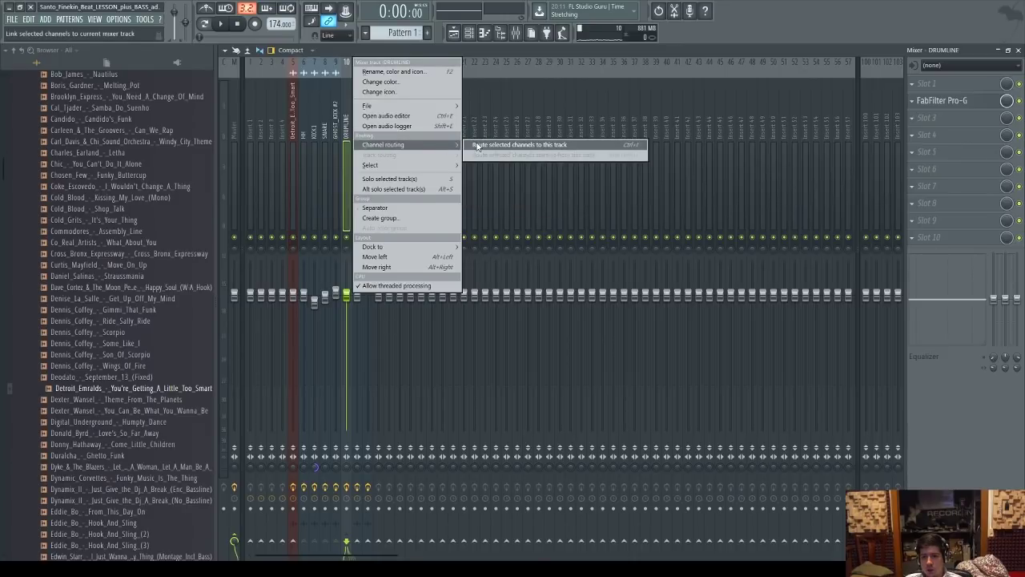
{"action": "left_click", "coordinate": [475, 50]}
Route the CRASH and RIDE #2 mixer tracks to the DRUMLINE track only.
{"action": "left_click_drag", "start_coordinate": [368, 132], "coordinate": [349, 137]}
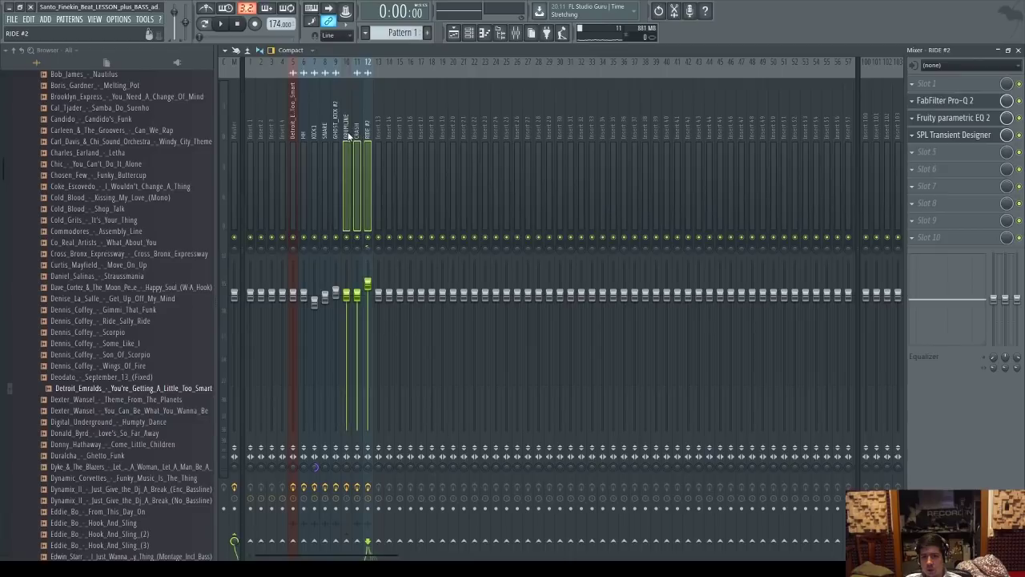
{"action": "right_click", "coordinate": [349, 137]}
{"action": "mouse_move", "coordinate": [380, 156]}
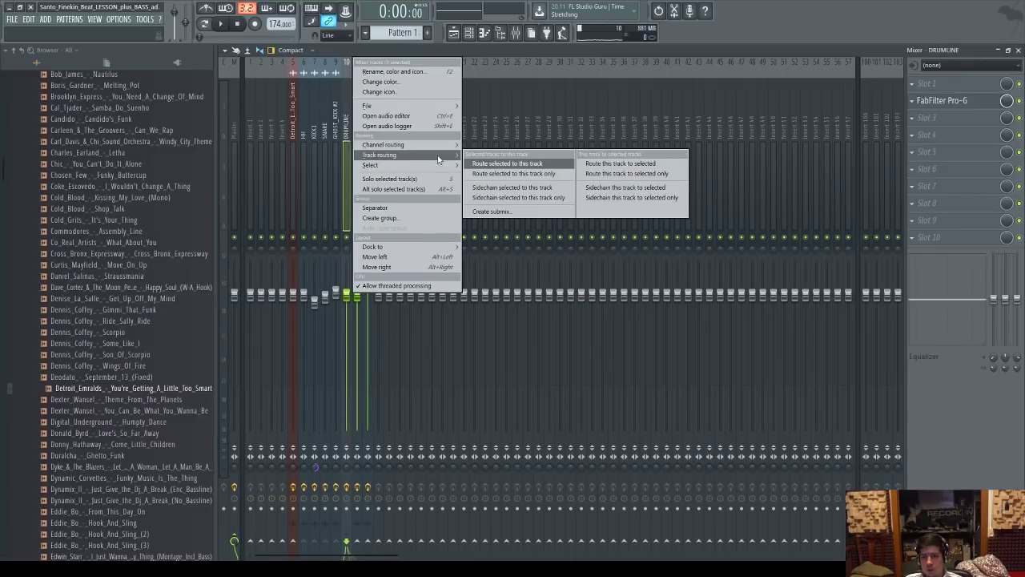
{"action": "left_click", "coordinate": [497, 174]}
{"action": "left_click", "coordinate": [367, 133]}
{"action": "left_click", "coordinate": [357, 128]}
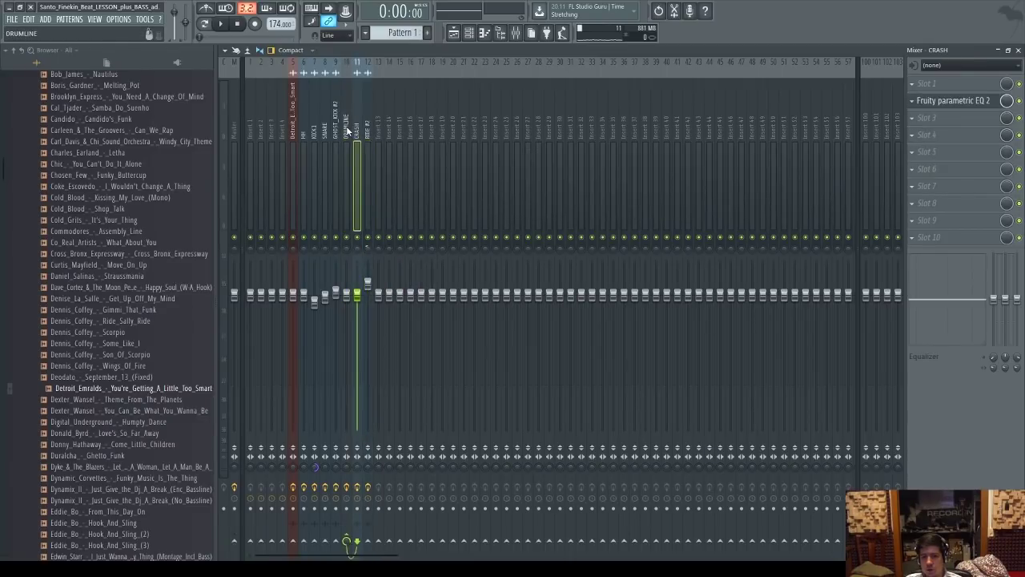
Move the DRUMLINE mixer track two places along so it follows RIDE #2, and restart playback.
{"action": "left_click", "coordinate": [347, 128]}
{"action": "scroll", "coordinate": [347, 130], "scroll_direction": "down", "scroll_amount": 2}
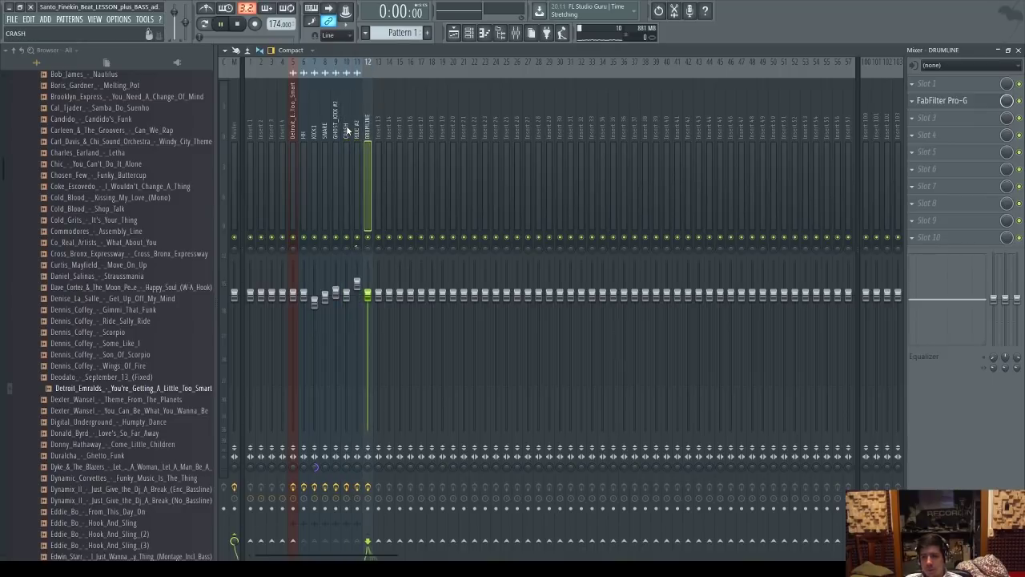
{"action": "key", "text": "space"}
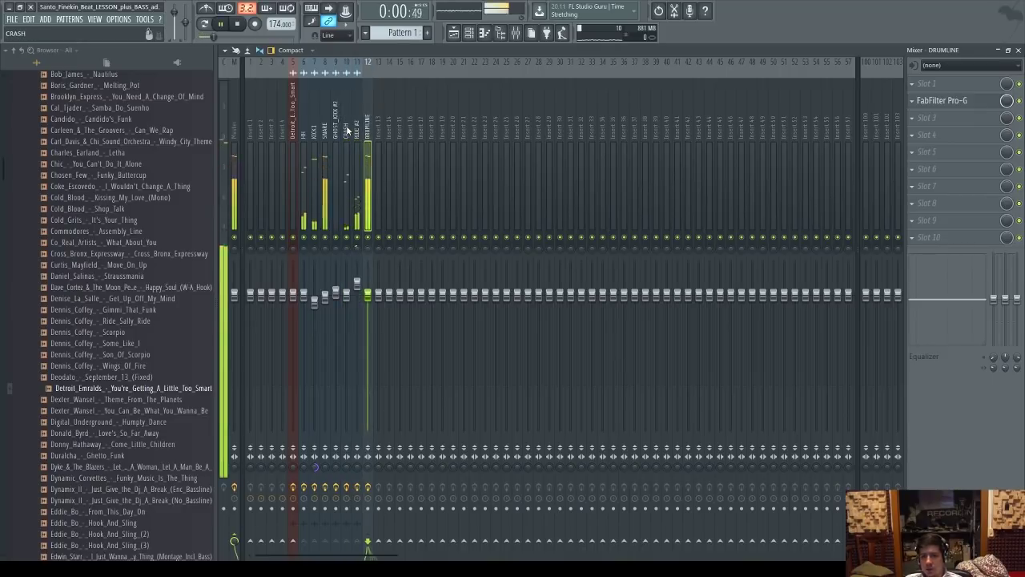
Insert The Glue compressor in the DRUMLINE track's third effect slot, enable its peak clipping and stop playback.
{"action": "left_click", "coordinate": [913, 118]}
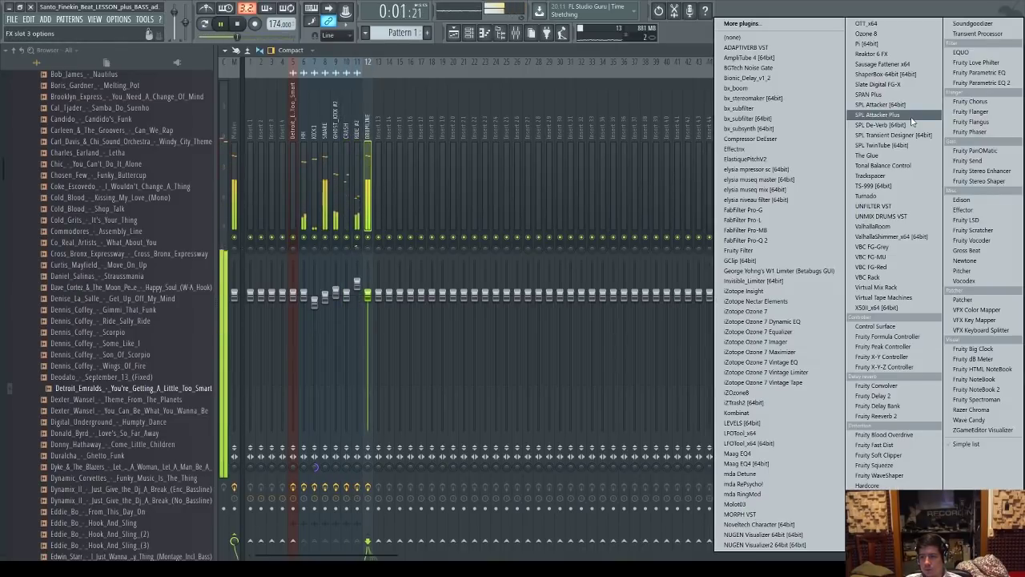
{"action": "left_click", "coordinate": [864, 155]}
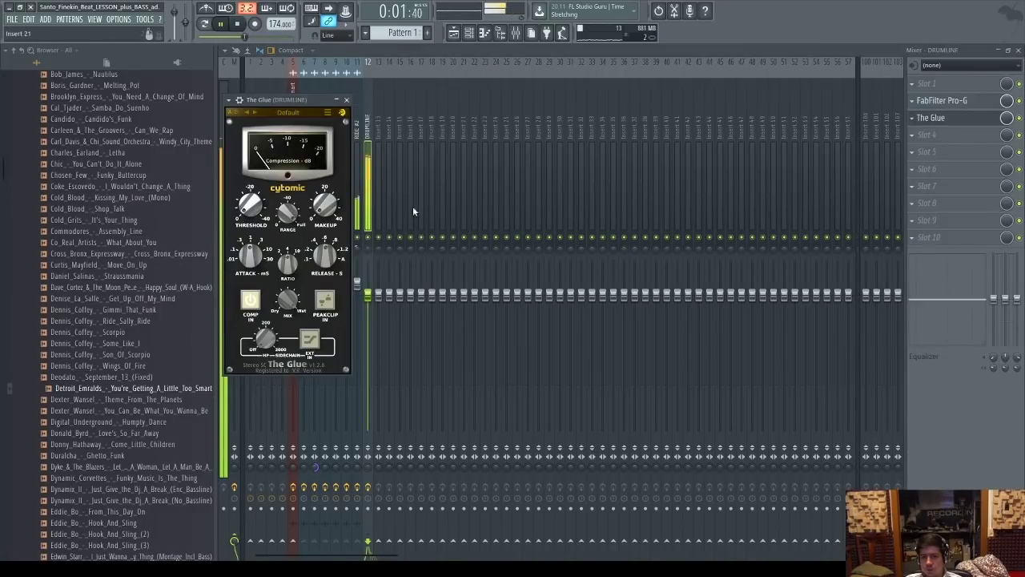
{"action": "left_click_drag", "start_coordinate": [295, 108], "coordinate": [518, 149]}
{"action": "key", "text": "space"}
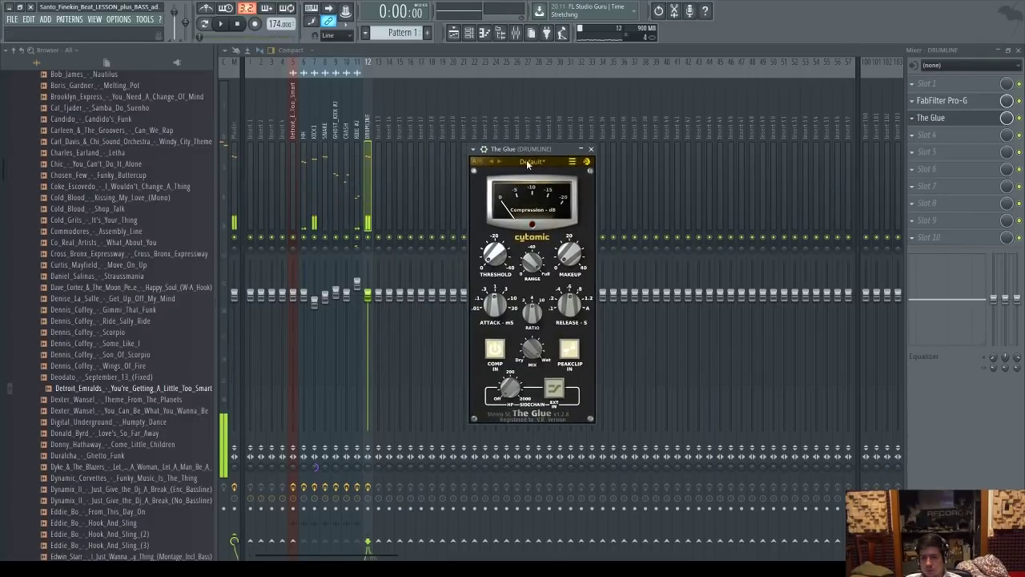
During playback, adjust The Glue's threshold and set its attack to 10 ms and makeup gain to 8.3 dB.
{"action": "mouse_move", "coordinate": [571, 254]}
{"action": "key", "text": "space"}
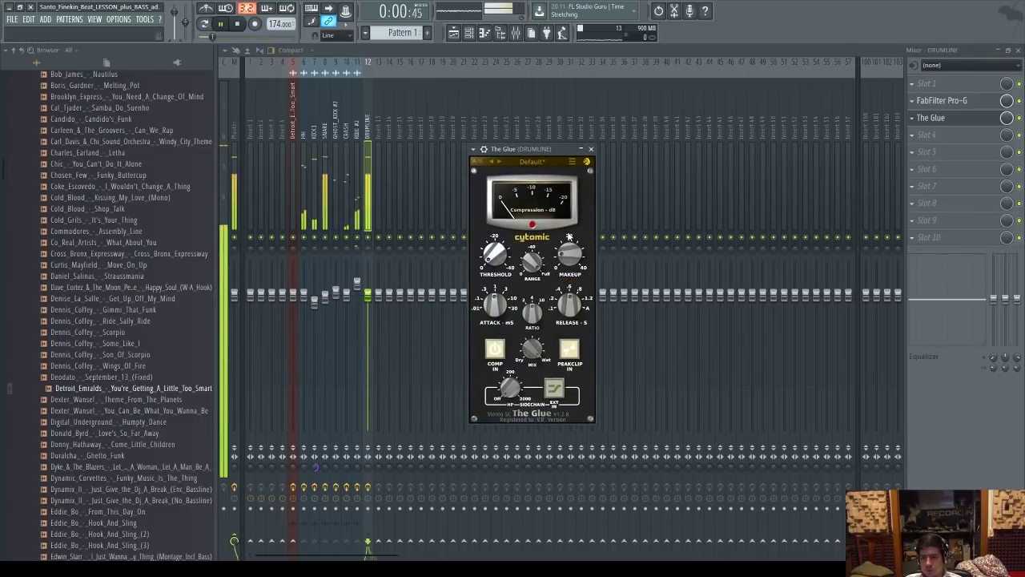
{"action": "left_click_drag", "start_coordinate": [495, 250], "coordinate": [497, 211]}
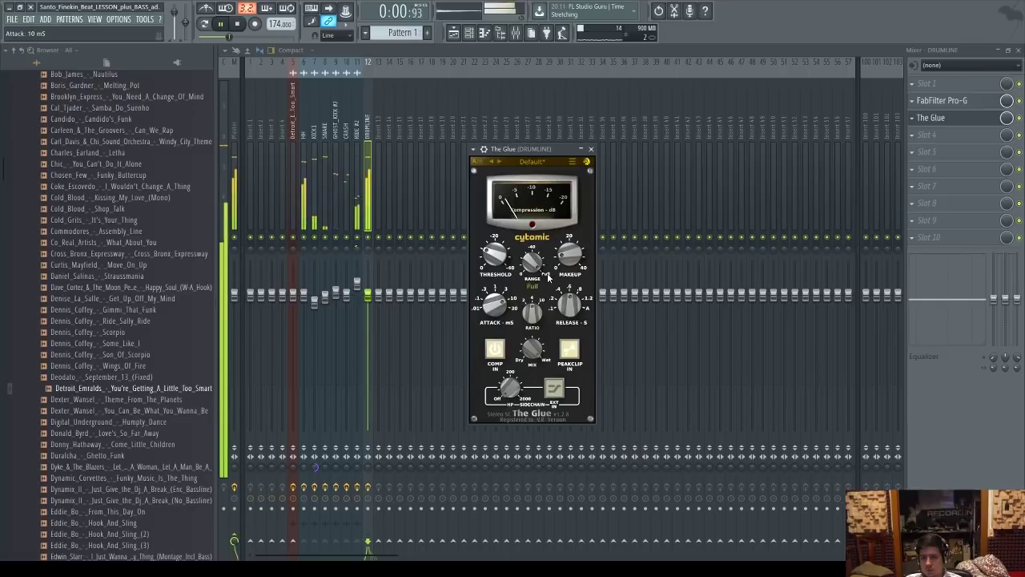
{"action": "left_click_drag", "start_coordinate": [575, 254], "coordinate": [573, 249]}
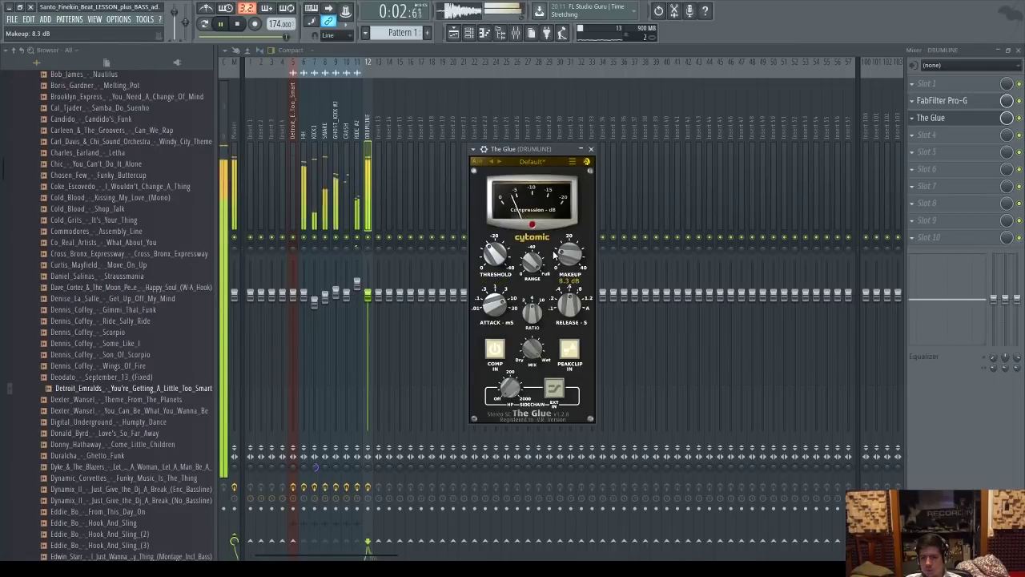
Insert elysia museq master in the DRUMLINE track's fourth effect slot and set its low gain to 3.4 dB.
{"action": "left_click", "coordinate": [911, 135]}
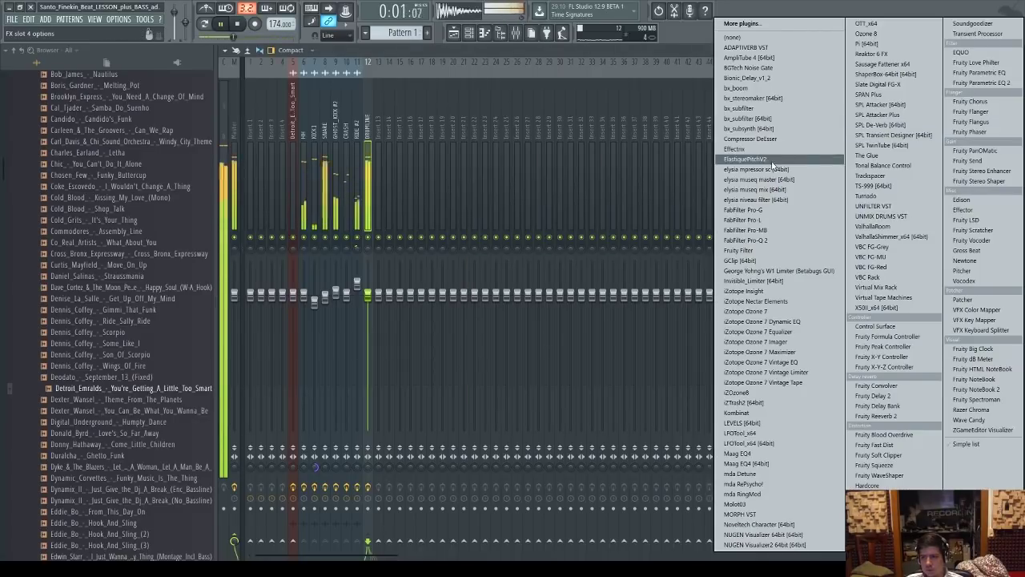
{"action": "left_click", "coordinate": [756, 179]}
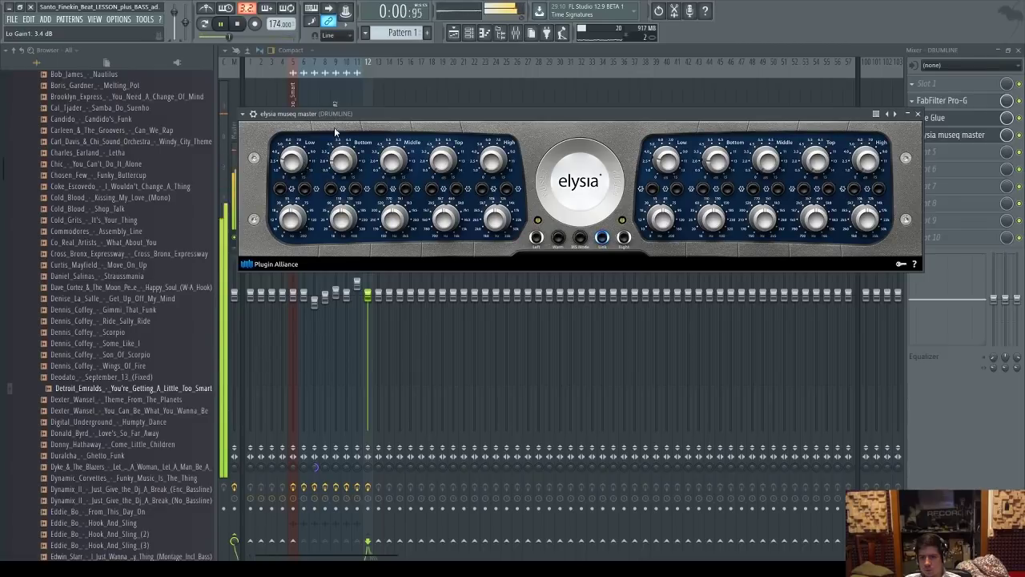
{"action": "key", "text": "Escape"}
Insert iZotope Ozone 7 Vintage Limiter in the DRUMLINE track's fifth effect slot and set its threshold to -0.5 dB.
{"action": "left_click", "coordinate": [913, 152]}
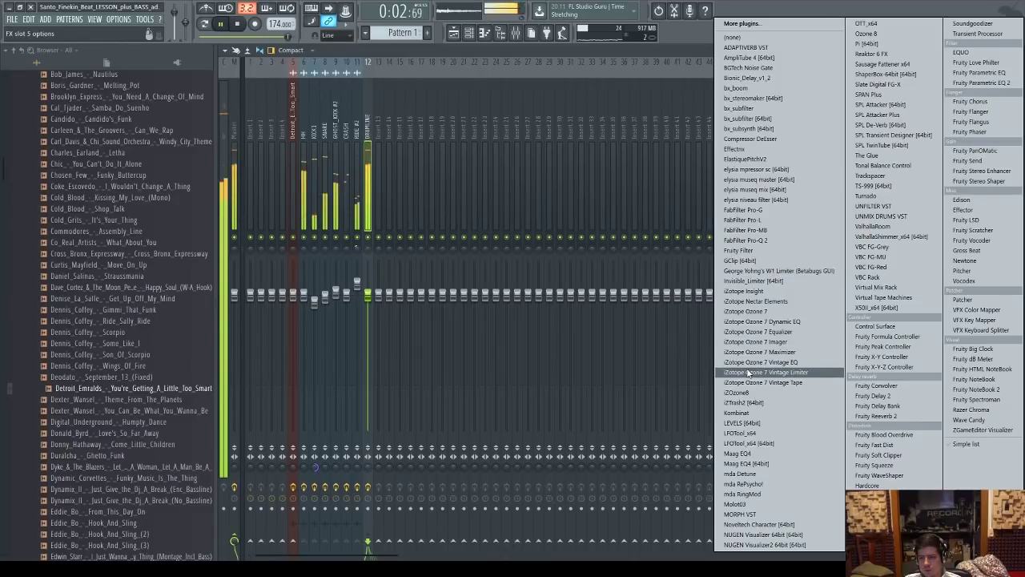
{"action": "left_click", "coordinate": [748, 372]}
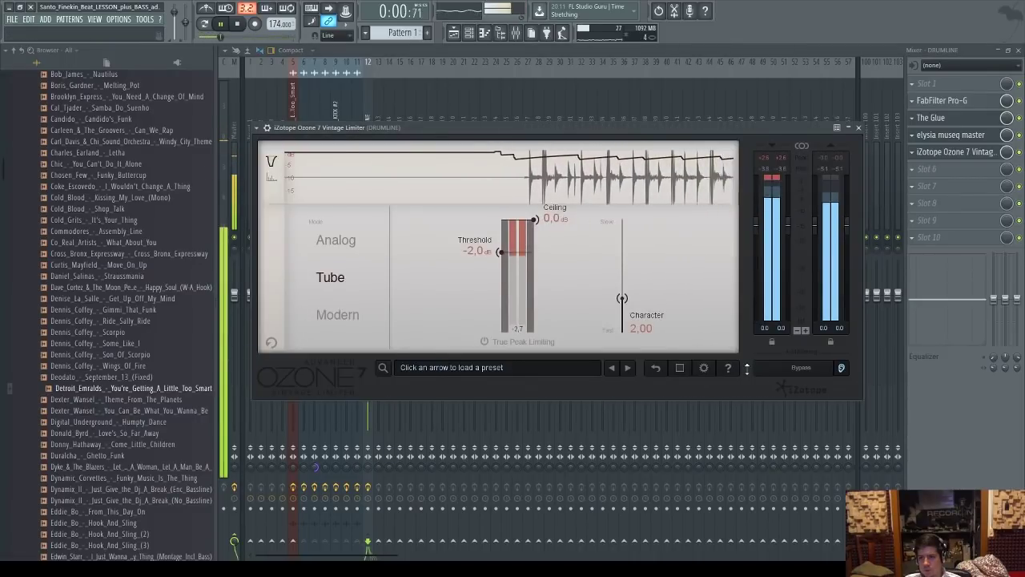
{"action": "left_click_drag", "start_coordinate": [500, 252], "coordinate": [504, 228]}
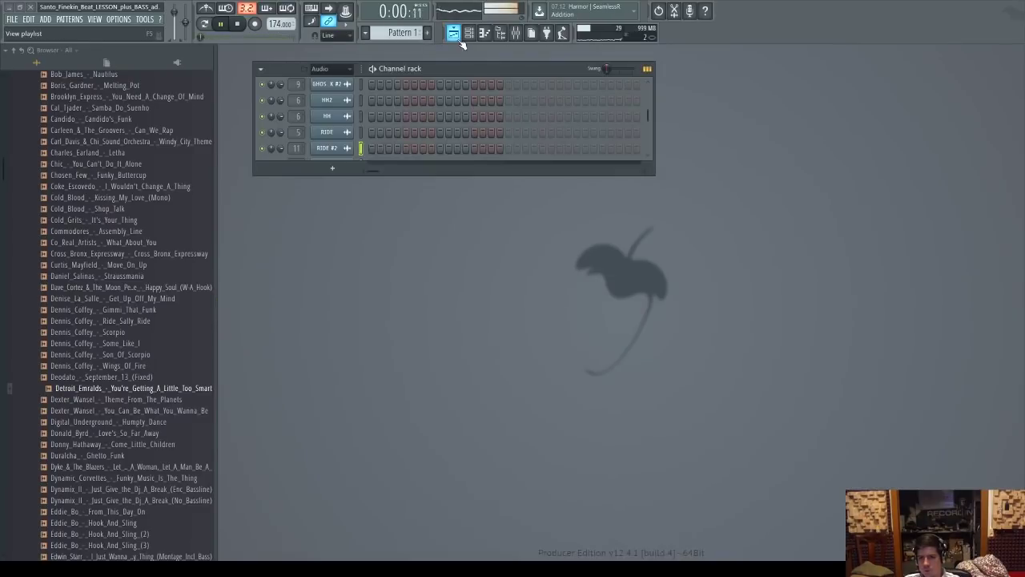
Enable True Peak Limiting in the DRUMLINE Vintage Limiter, compare Modern with Tube mode, keep Tube and set the threshold to 0.0 dB.
{"action": "left_click", "coordinate": [454, 34]}
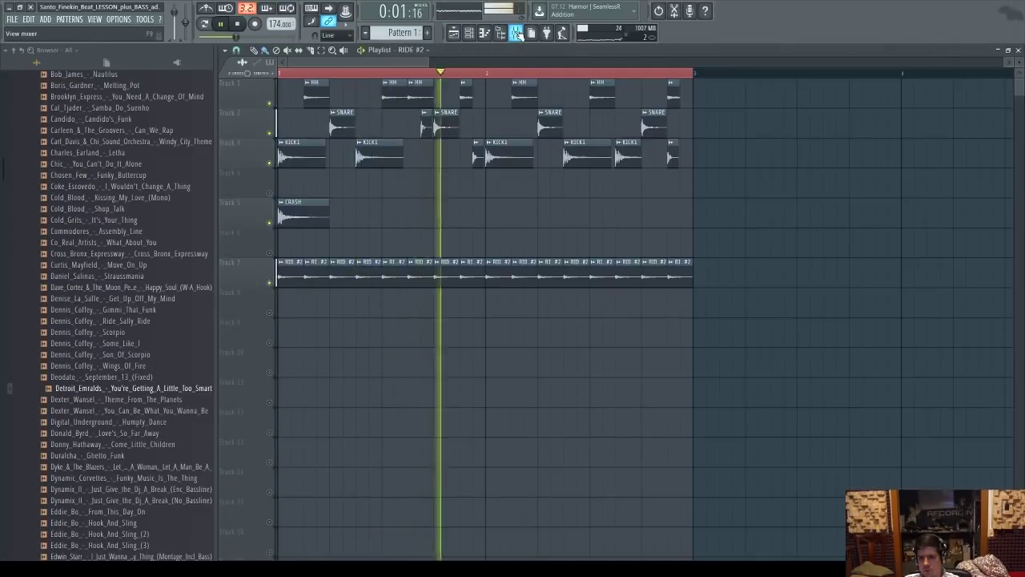
{"action": "key", "text": "F9"}
{"action": "left_click", "coordinate": [932, 152]}
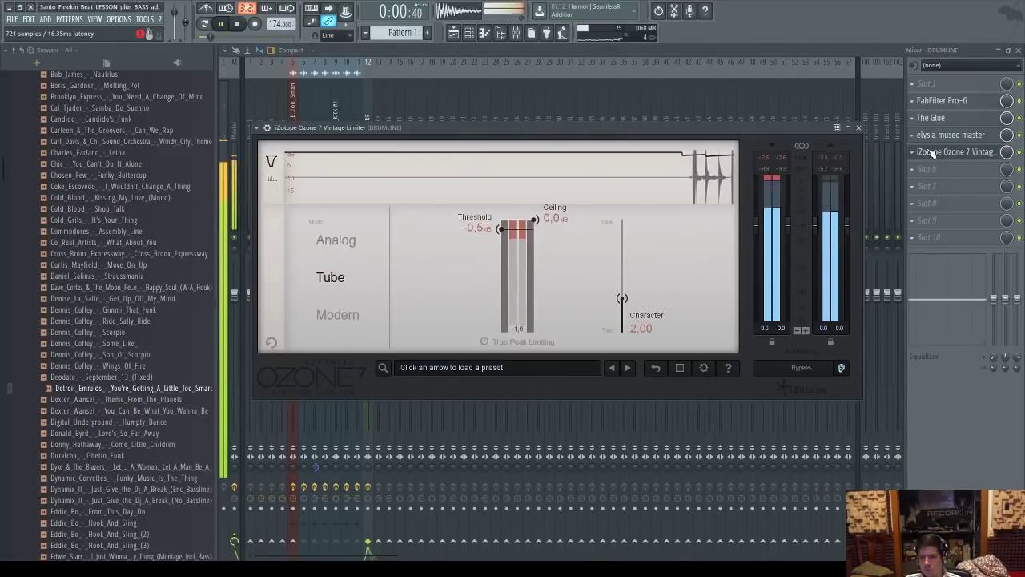
{"action": "left_click", "coordinate": [484, 343]}
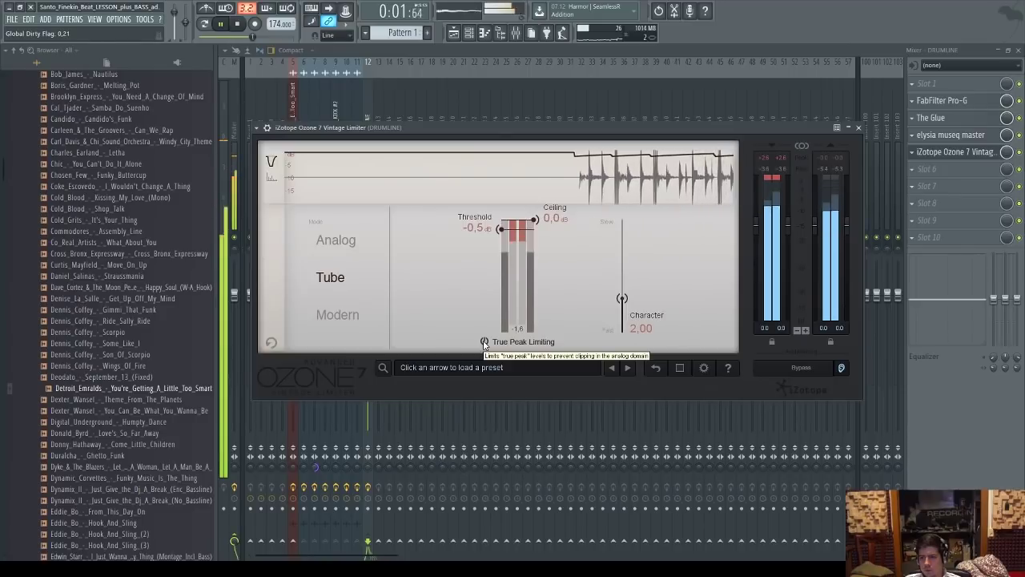
{"action": "left_click", "coordinate": [340, 314]}
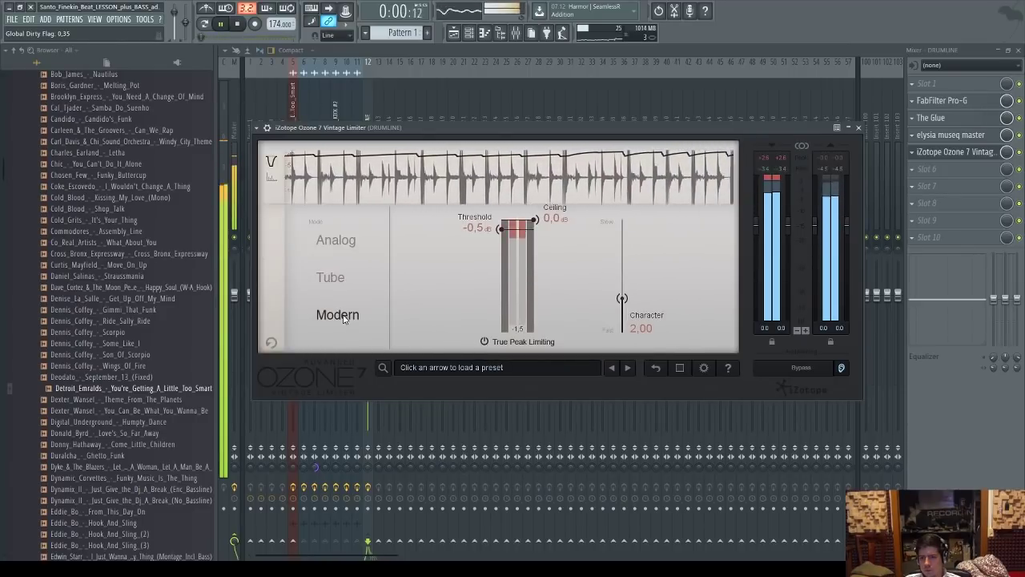
{"action": "left_click", "coordinate": [331, 278]}
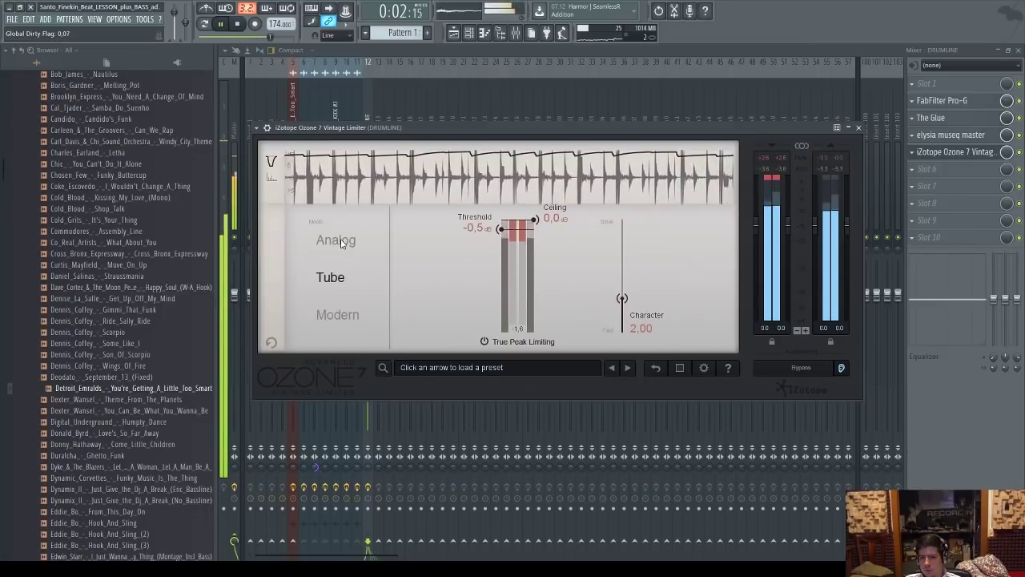
{"action": "left_click", "coordinate": [506, 221]}
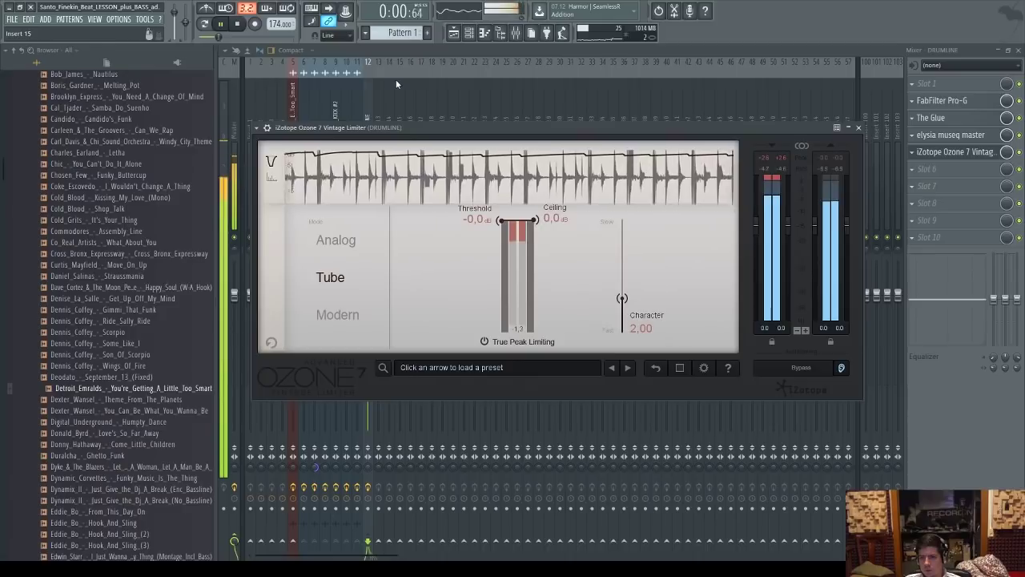
{"action": "key", "text": "Escape"}
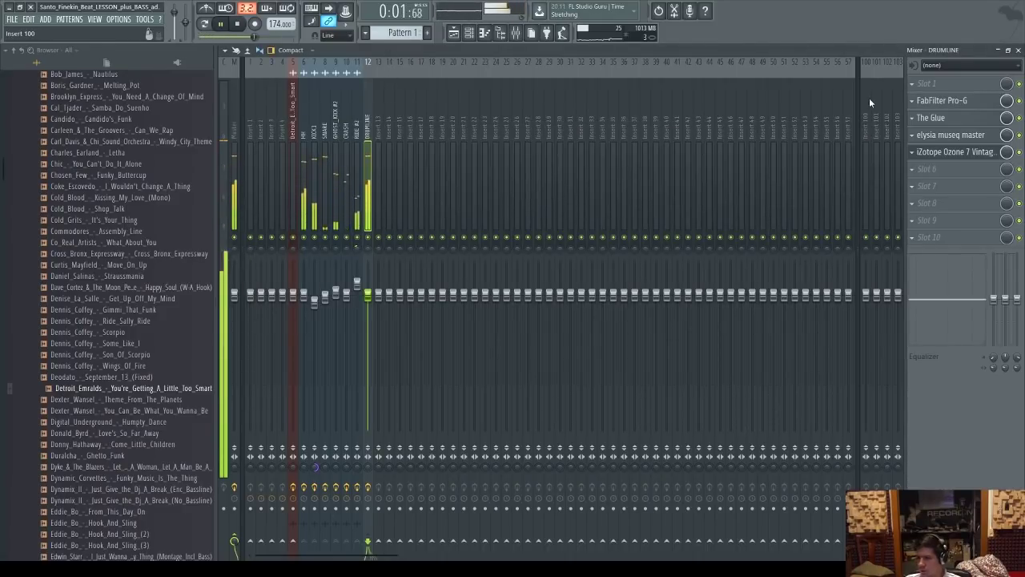
In the DRUMLINE museq equalizer, set the high gain to 6.5 dB, top gain to 0.7 dB and middle gain to 1.8 dB.
{"action": "left_click", "coordinate": [953, 136]}
{"action": "mouse_move", "coordinate": [497, 164]}
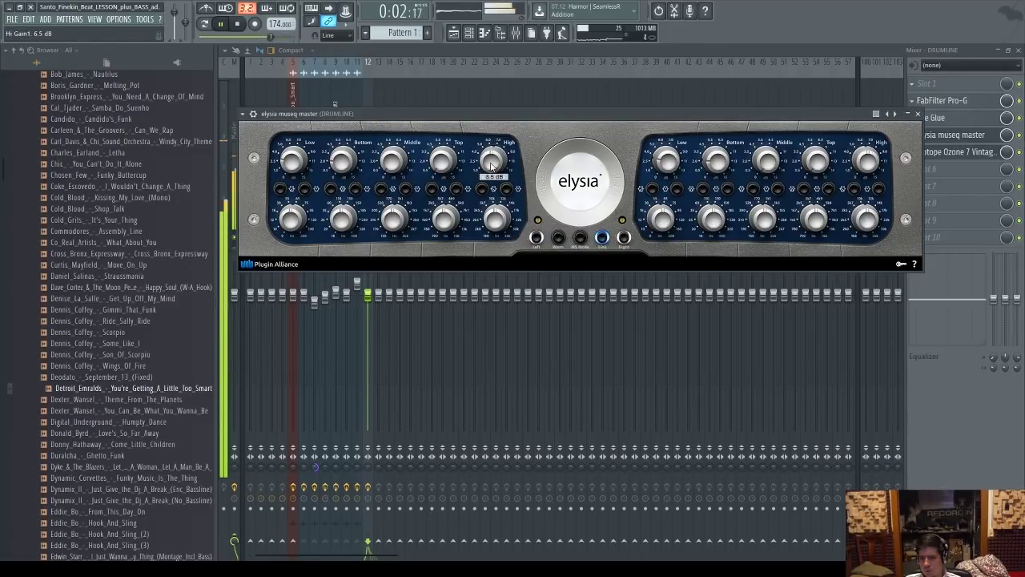
{"action": "left_click", "coordinate": [437, 163]}
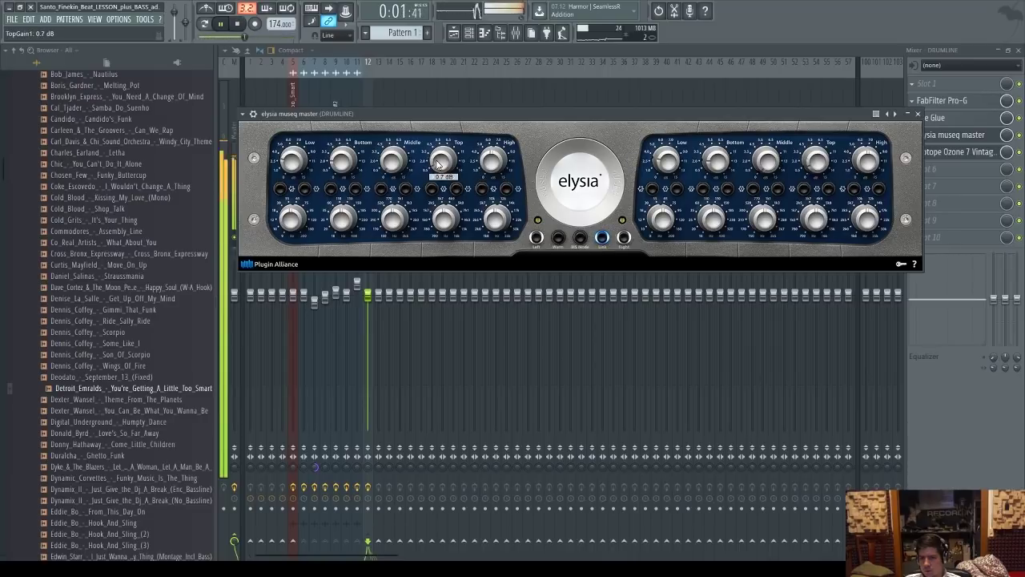
{"action": "left_click", "coordinate": [395, 164]}
{"action": "left_click_drag", "start_coordinate": [394, 164], "coordinate": [394, 170]}
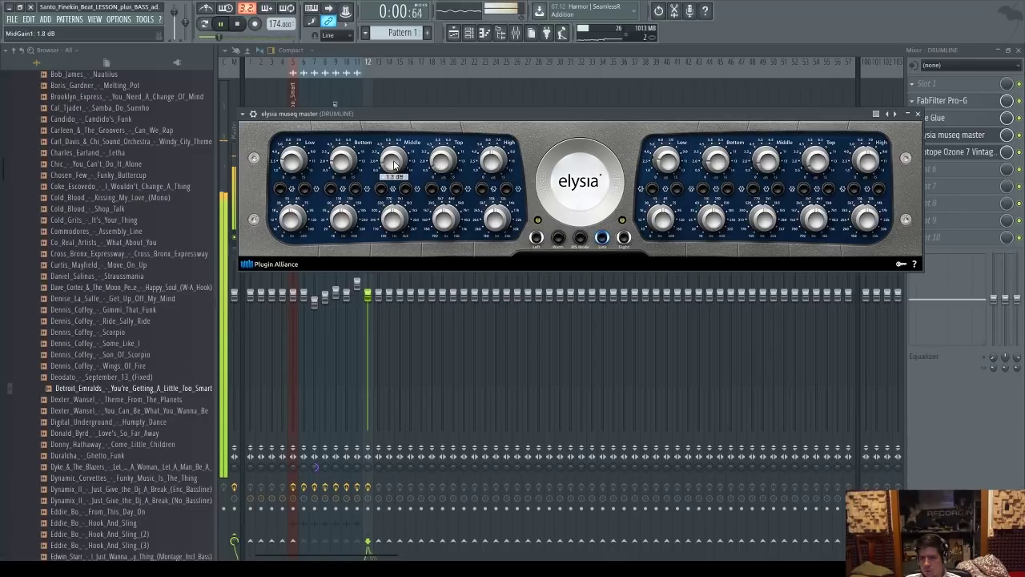
{"action": "left_click", "coordinate": [359, 51]}
Set the SNARE track's ValhallaRoom mix to 2.3 %, depth to 64.1 % and high cut to 7860 Hz.
{"action": "left_click", "coordinate": [327, 132]}
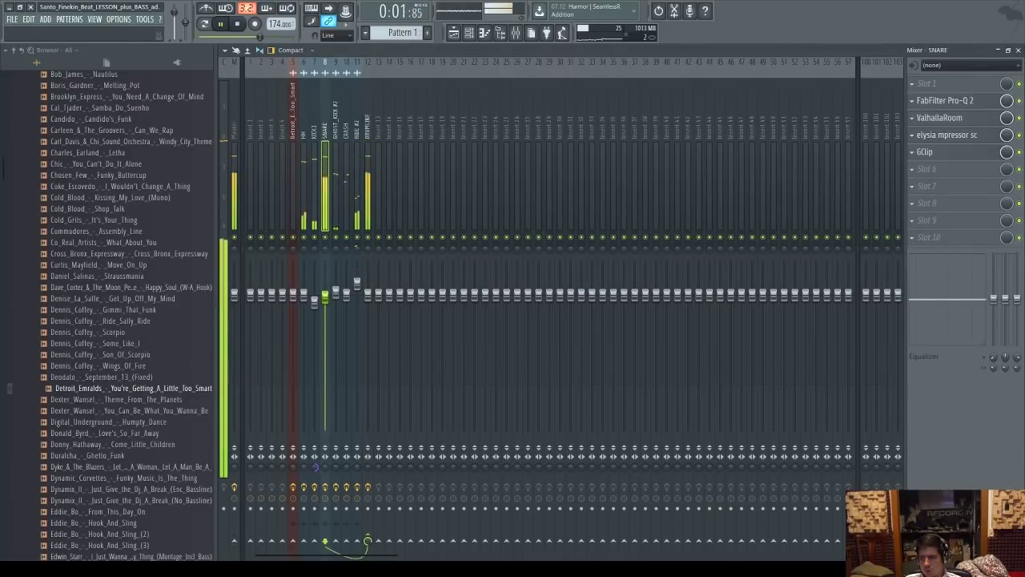
{"action": "left_click", "coordinate": [985, 118]}
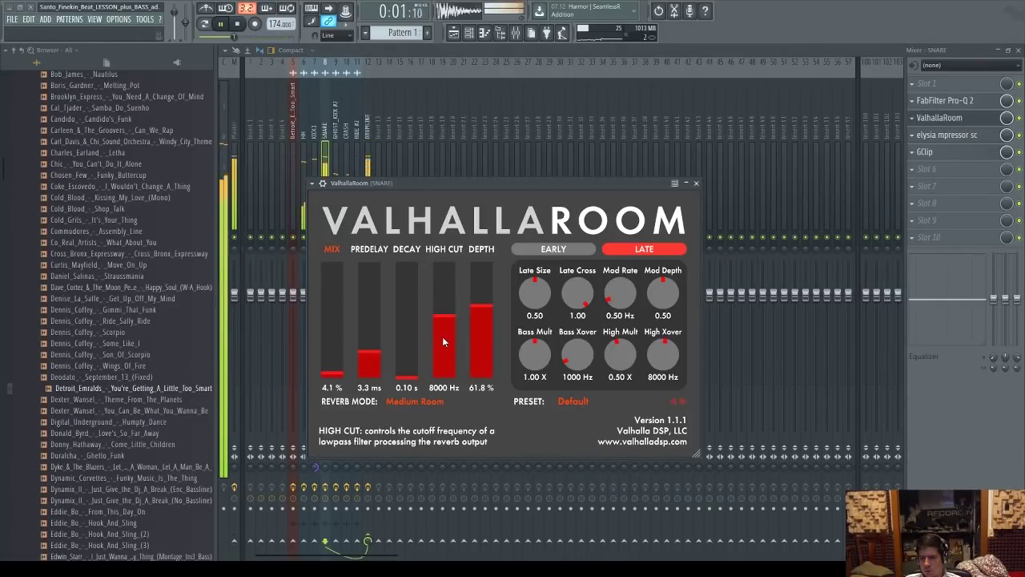
{"action": "left_click_drag", "start_coordinate": [333, 373], "coordinate": [336, 380]}
{"action": "mouse_move", "coordinate": [480, 309]}
{"action": "left_mouse_down"}
{"action": "mouse_move", "coordinate": [482, 343]}
{"action": "mouse_move", "coordinate": [480, 307]}
{"action": "left_mouse_up"}
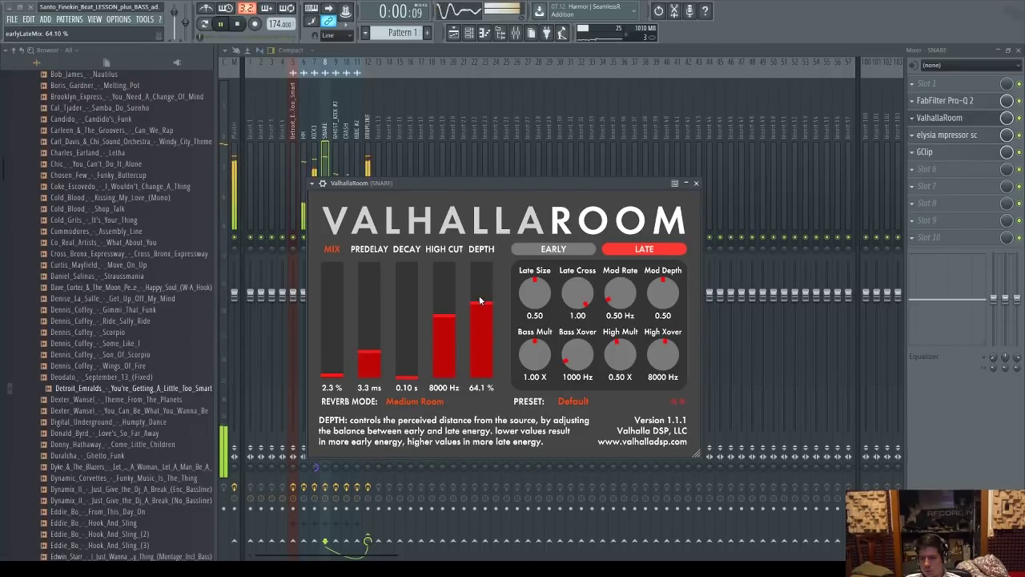
{"action": "left_click_drag", "start_coordinate": [437, 346], "coordinate": [442, 282]}
{"action": "left_click_drag", "start_coordinate": [441, 325], "coordinate": [442, 317]}
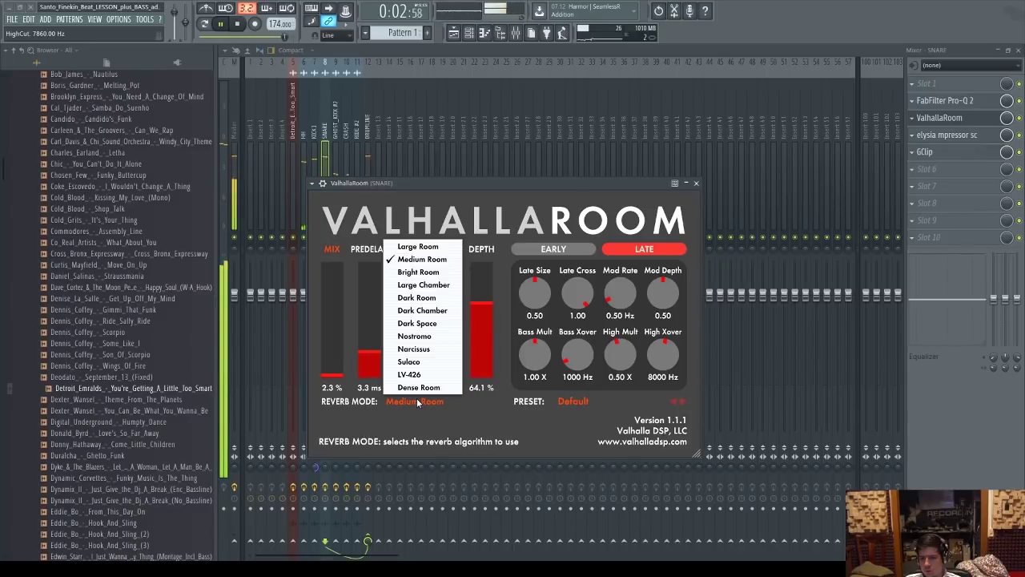
Switch the snare's ValhallaRoom reverb mode to Narcissus and reduce the depth to 28.1 %.
{"action": "left_click", "coordinate": [413, 348]}
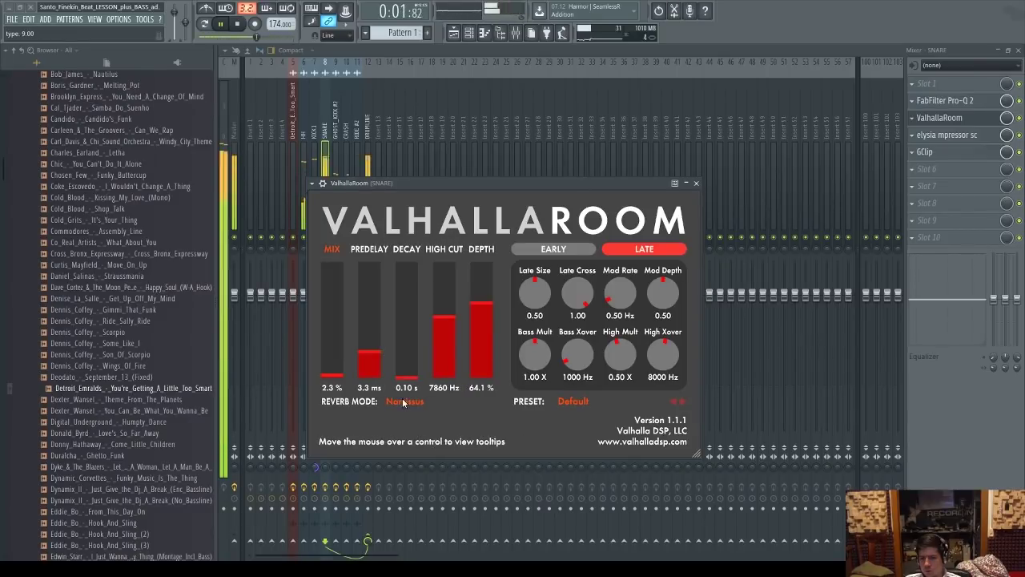
{"action": "left_click_drag", "start_coordinate": [478, 282], "coordinate": [474, 364]}
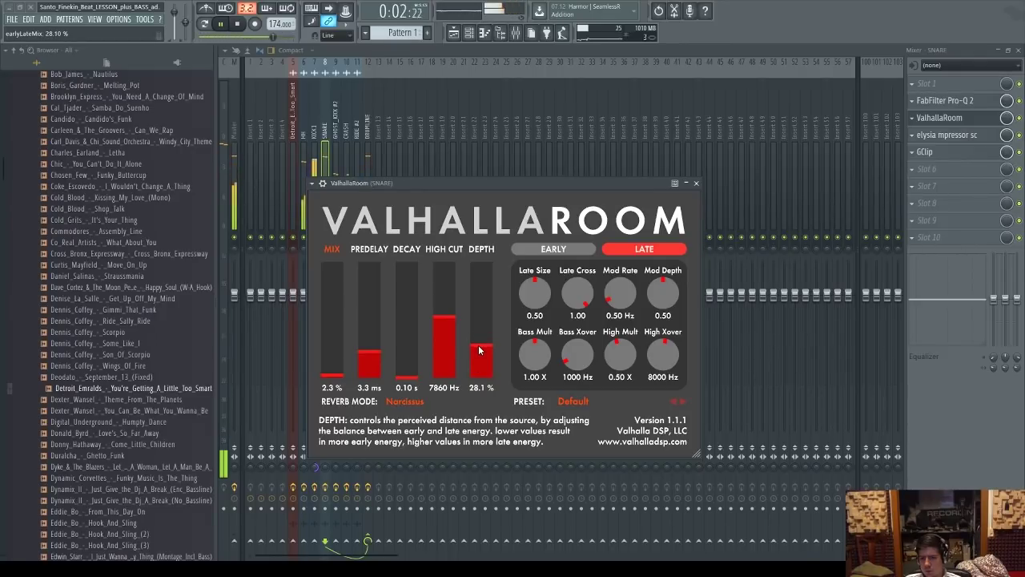
{"action": "key", "text": "Escape"}
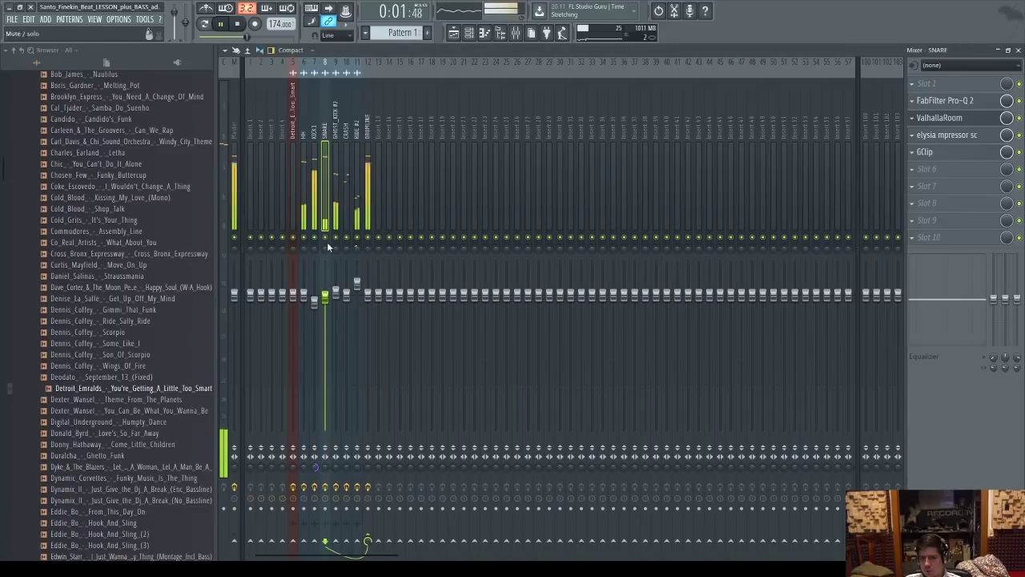
Solo the SNARE track to check its sound, restore all tracks and play the full drum mix.
{"action": "key", "text": "space"}
{"action": "key", "text": "space"}
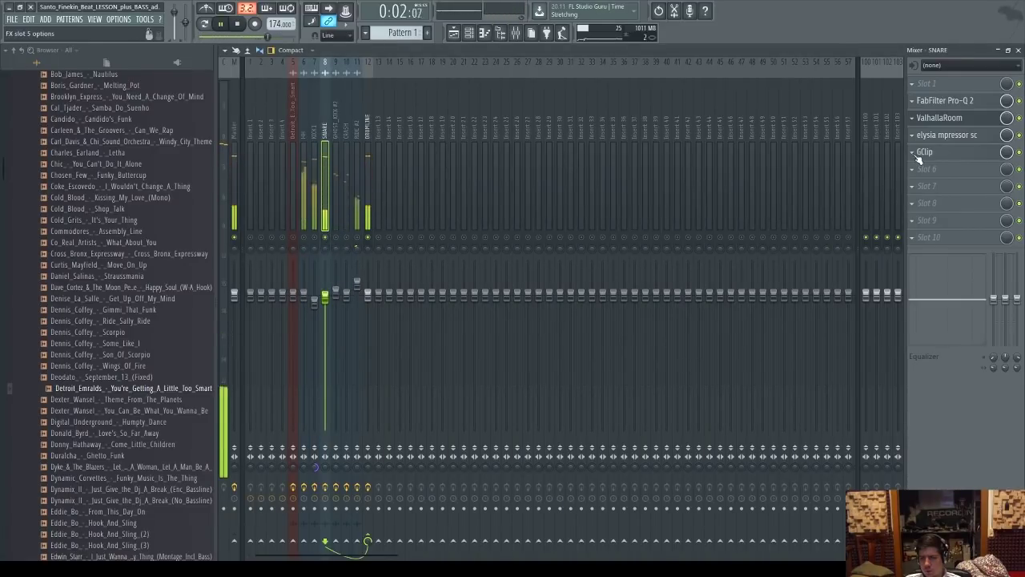
{"action": "key", "text": "space"}
{"action": "right_click", "coordinate": [325, 238]}
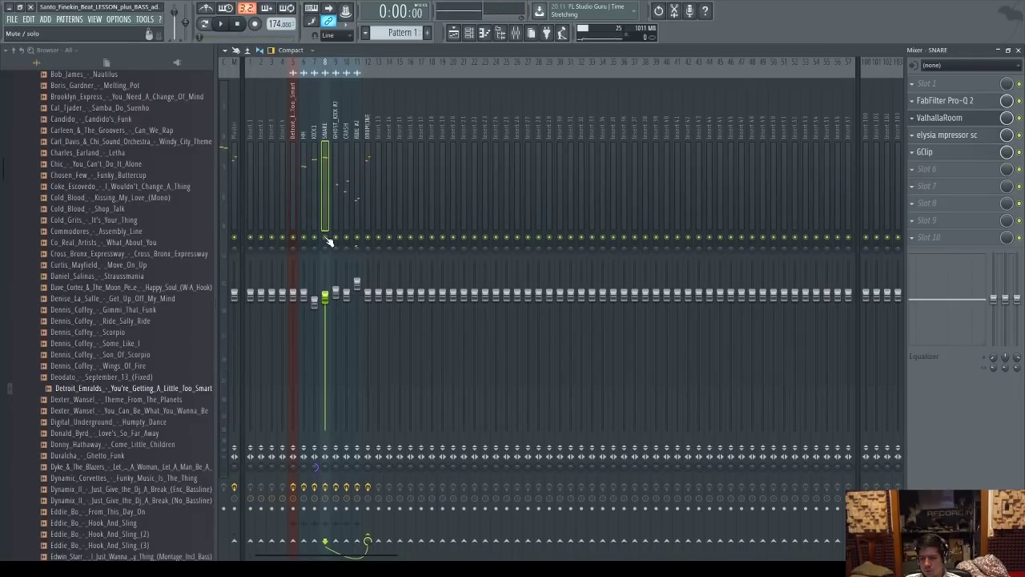
{"action": "key", "text": "space"}
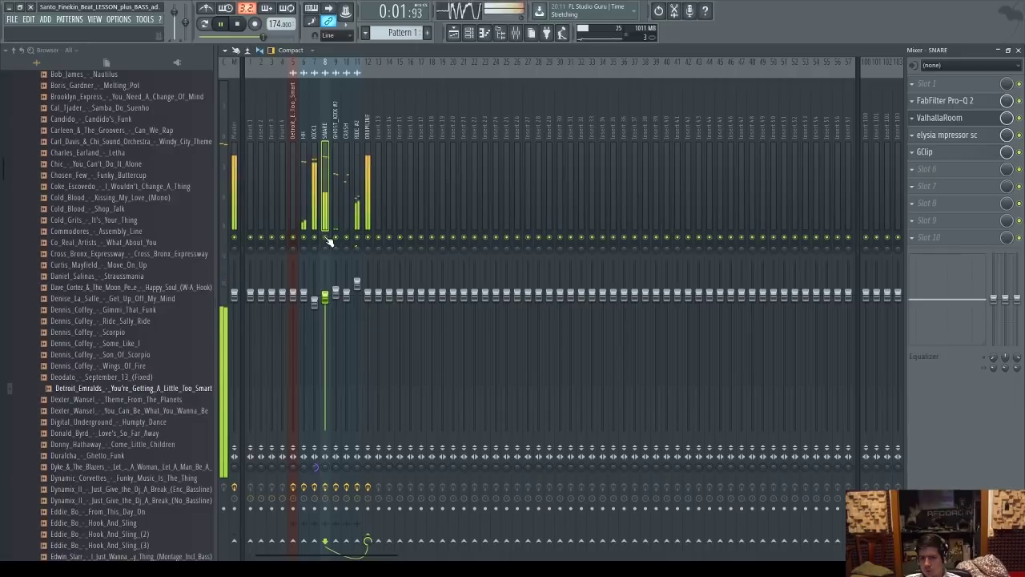
Return to the playlist, stop playback and save the project as a new version ending in addon_2.
{"action": "left_click", "coordinate": [368, 130]}
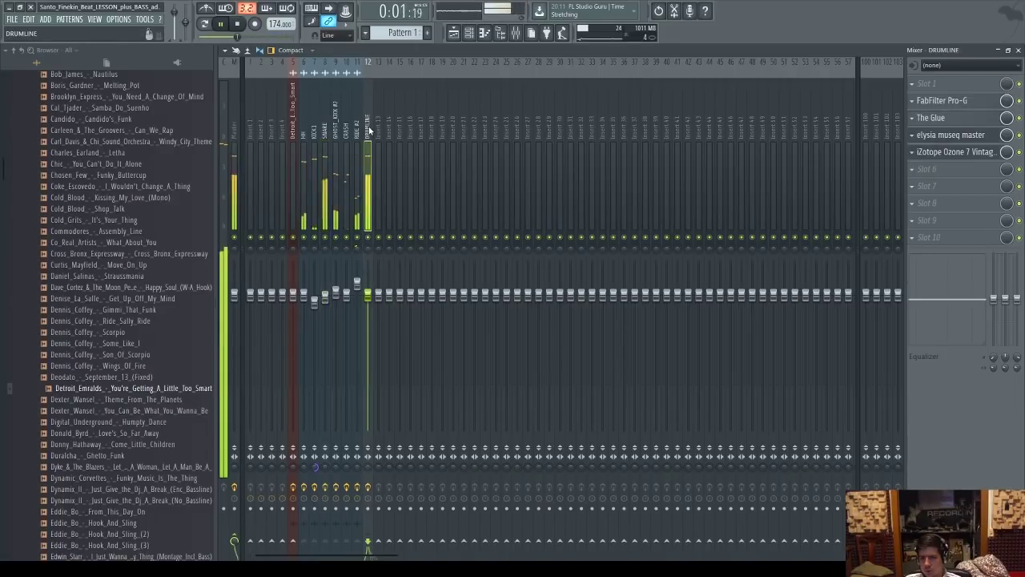
{"action": "key", "text": "F5"}
{"action": "key", "text": "space"}
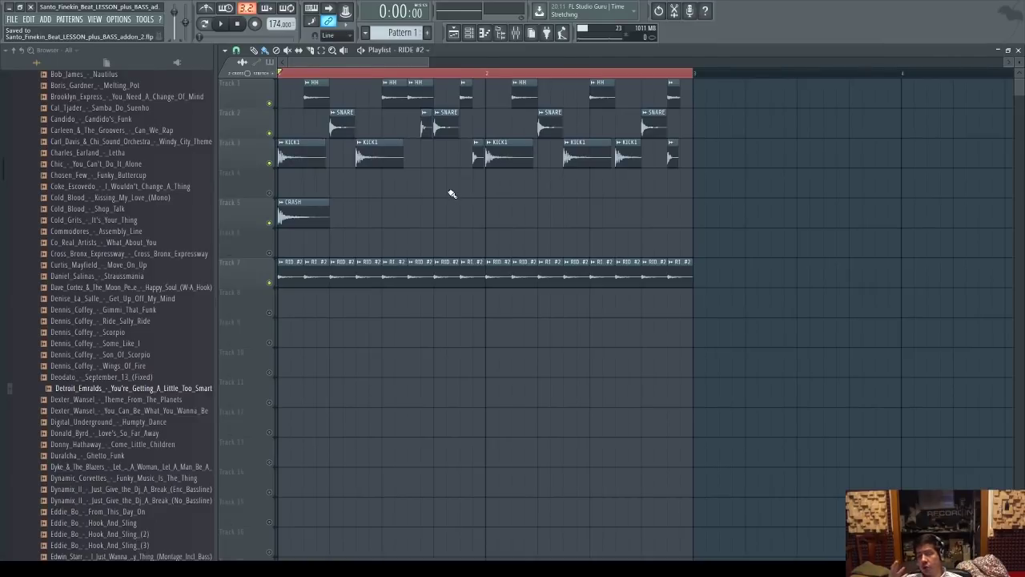
Copy all clips of the two-bar drum break to bars 3 and 4 of the playlist and clear the selection.
{"action": "key", "text": "space"}
{"action": "scroll", "coordinate": [506, 280], "scroll_direction": "down", "scroll_amount": 3}
{"action": "left_click_drag", "start_coordinate": [500, 345], "coordinate": [201, 102]}
{"action": "left_click_drag", "start_coordinate": [282, 280], "coordinate": [438, 281]}
{"action": "left_click", "coordinate": [400, 109], "text": "ctrl"}
{"action": "left_click", "coordinate": [393, 74], "text": "ctrl"}
Compare the four-bar drum break with the Detroit_Emralds break sample by playing both.
{"action": "key", "text": "space"}
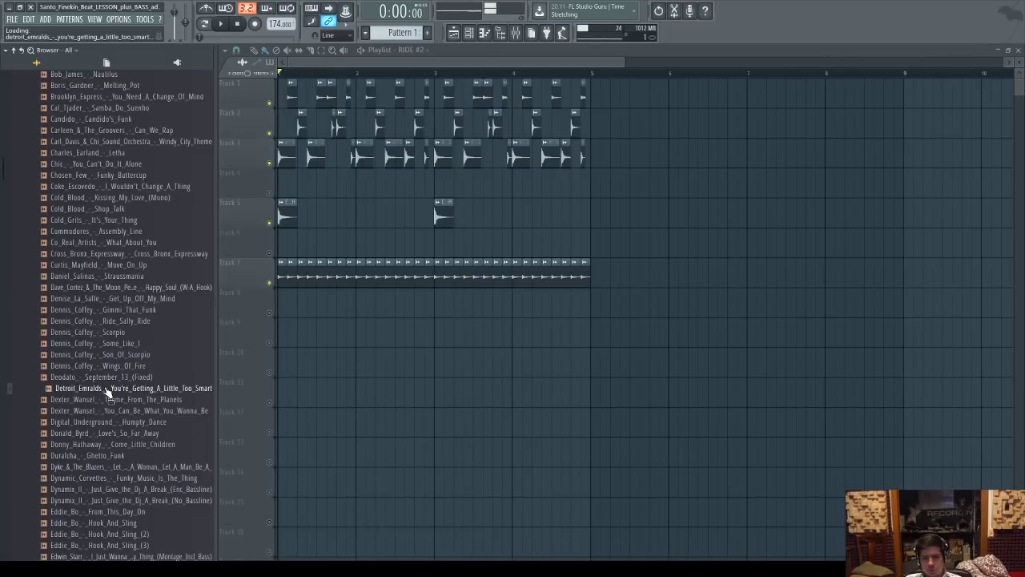
{"action": "key", "text": "space"}
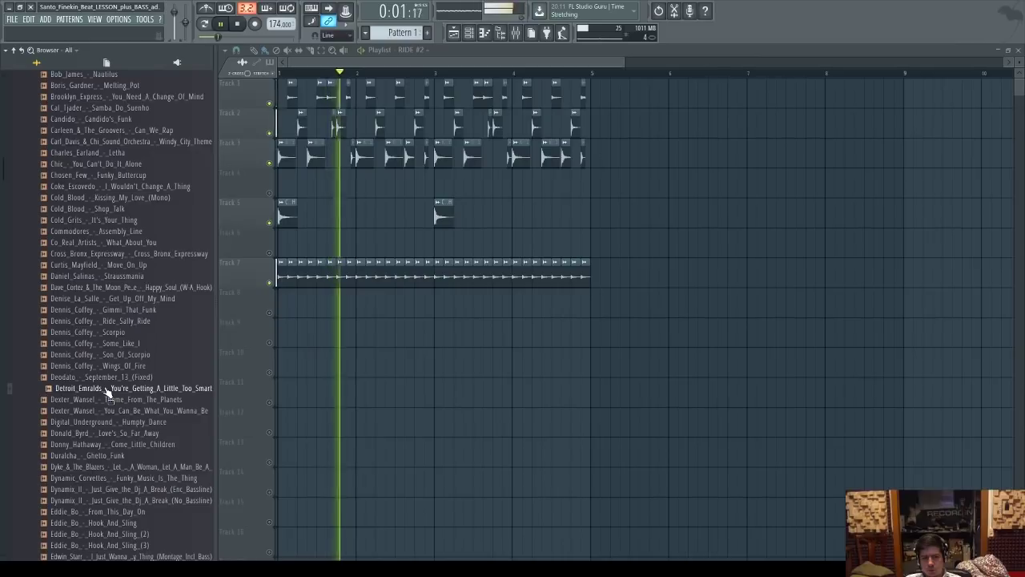
{"action": "key", "text": "space"}
Audition other break samples in the browser, including Duralcha - Ghetto_Funk and Edwin_Starr - I_Just_Wanna.
{"action": "left_click", "coordinate": [66, 461]}
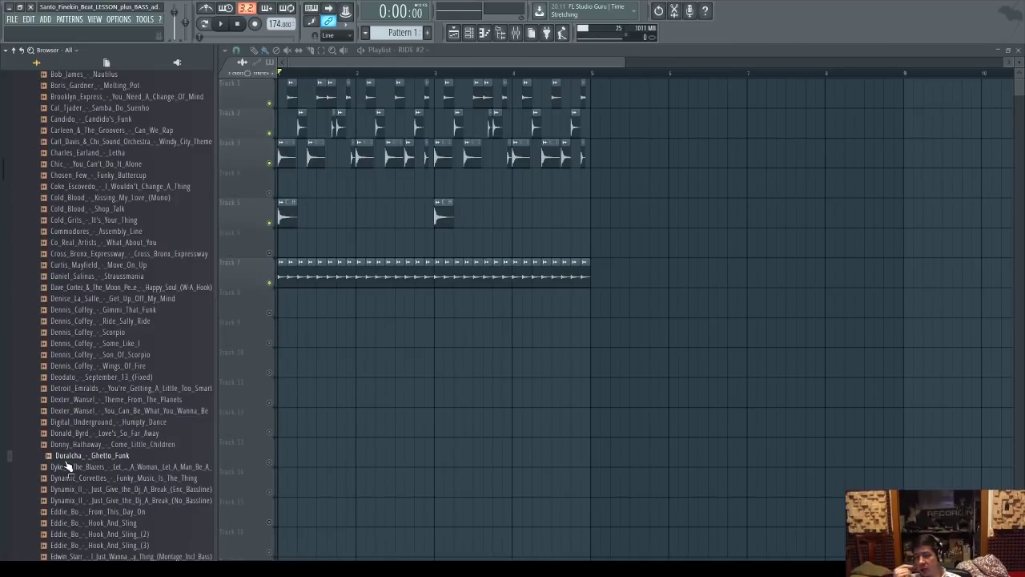
{"action": "left_click", "coordinate": [82, 476]}
{"action": "scroll", "coordinate": [84, 433], "scroll_direction": "down", "scroll_amount": 4}
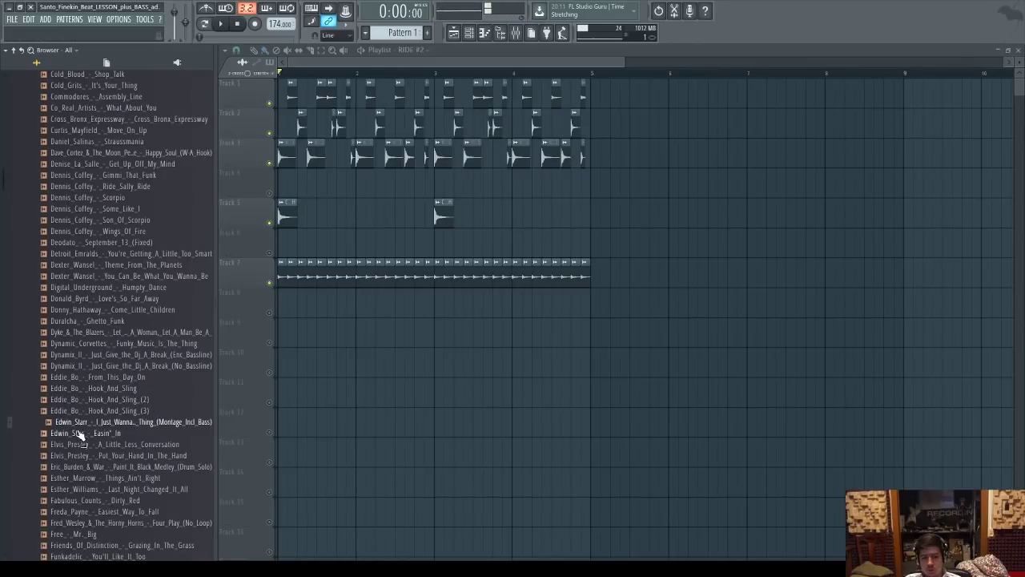
Leave the break sample folder and expand the DaVIP Samples folder inside SAMPLES.
{"action": "scroll", "coordinate": [76, 453], "scroll_direction": "up", "scroll_amount": 20}
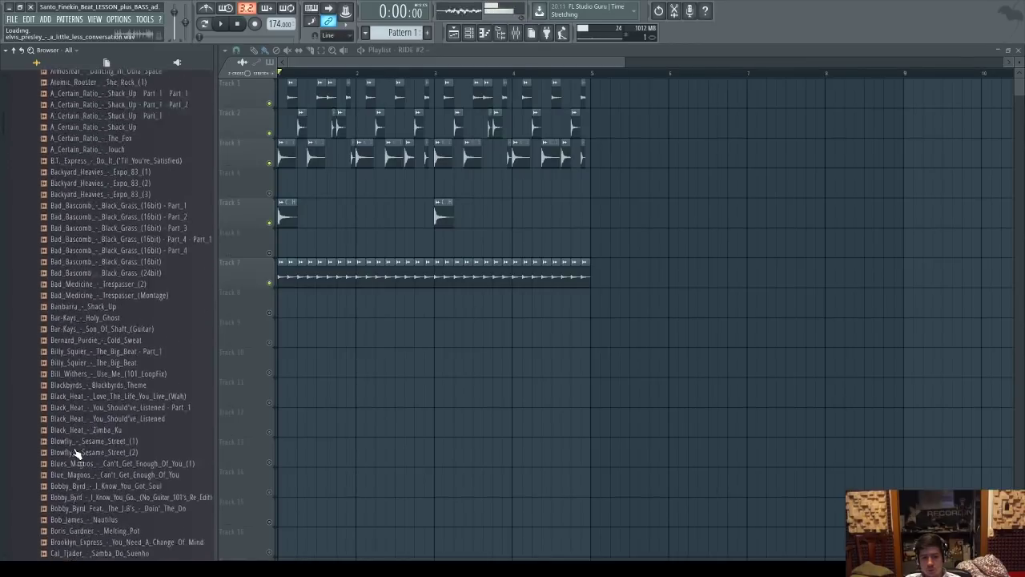
{"action": "left_click", "coordinate": [32, 193]}
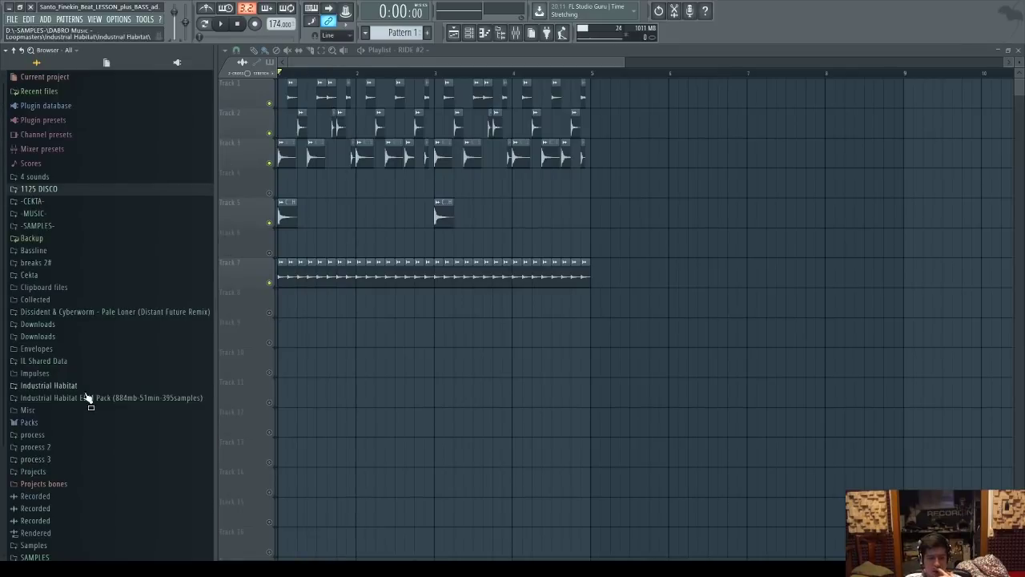
{"action": "scroll", "coordinate": [80, 425], "scroll_direction": "down", "scroll_amount": 3}
{"action": "left_click", "coordinate": [51, 458]}
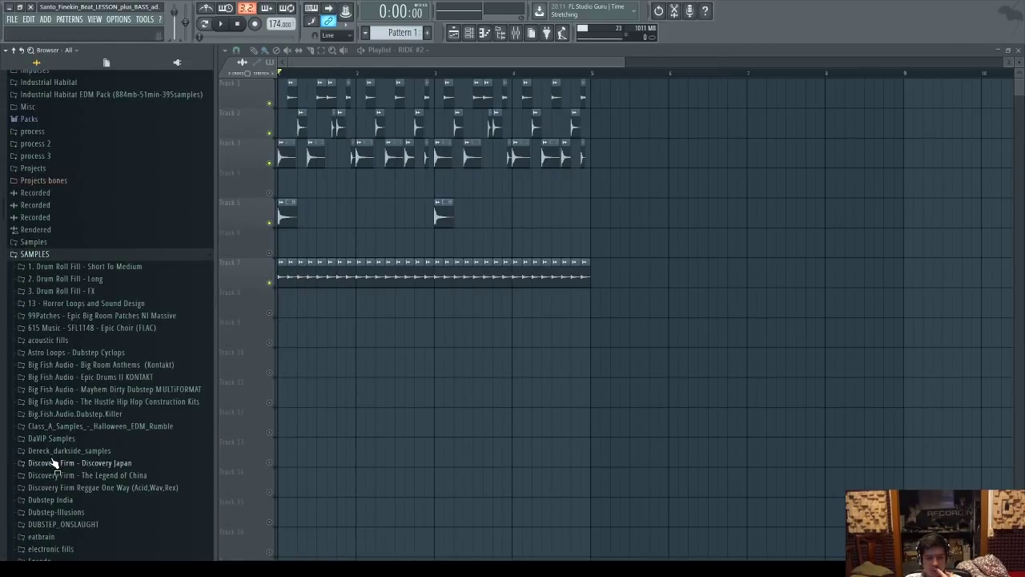
{"action": "left_click", "coordinate": [51, 439]}
{"action": "scroll", "coordinate": [61, 448], "scroll_direction": "down", "scroll_amount": 3}
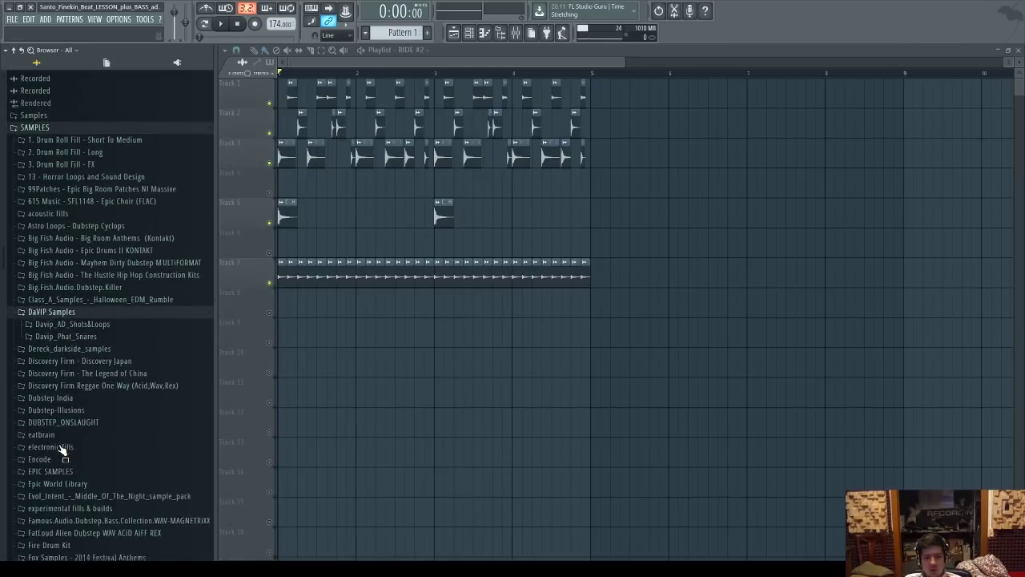
Place DVP_Break_004_172 from the Davip_AD_Shots&Loops folder at bar 1 of Track 8 and route it to mixer track 13.
{"action": "left_click", "coordinate": [70, 319]}
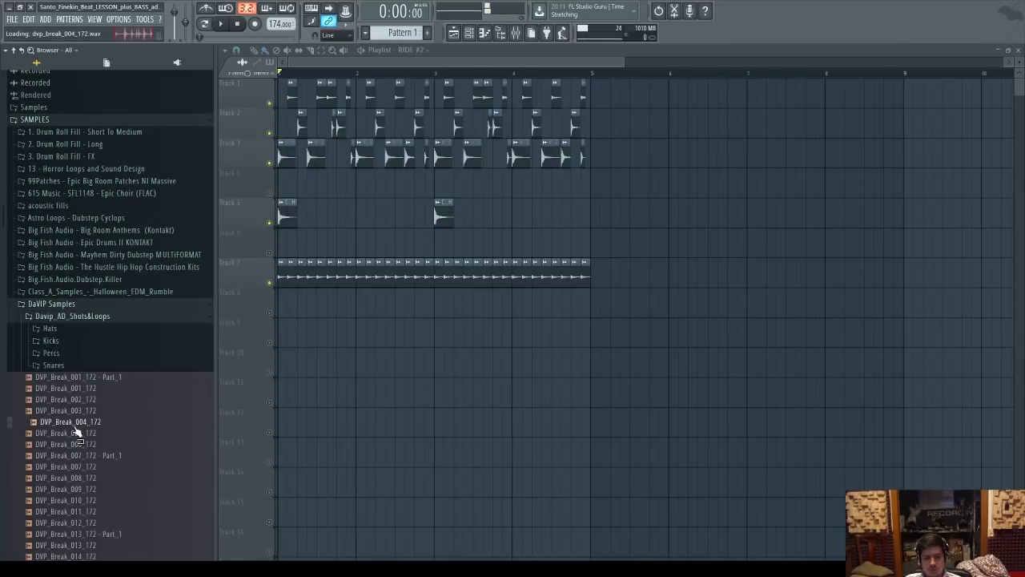
{"action": "left_click_drag", "start_coordinate": [353, 333], "coordinate": [361, 329]}
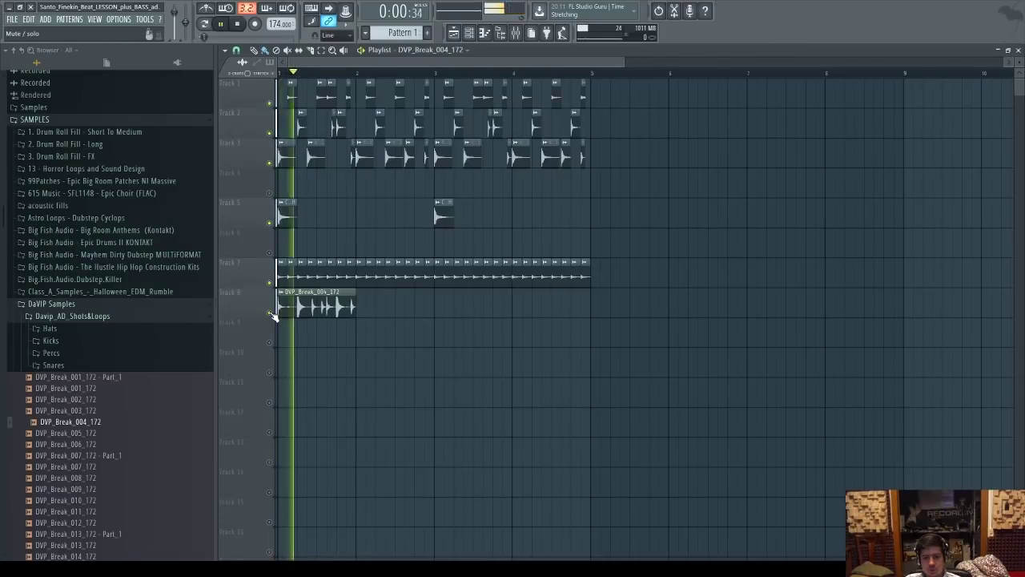
{"action": "double_click", "coordinate": [309, 305]}
{"action": "key", "text": "ctrl+l"}
{"action": "key", "text": "F9"}
{"action": "key", "text": "space"}
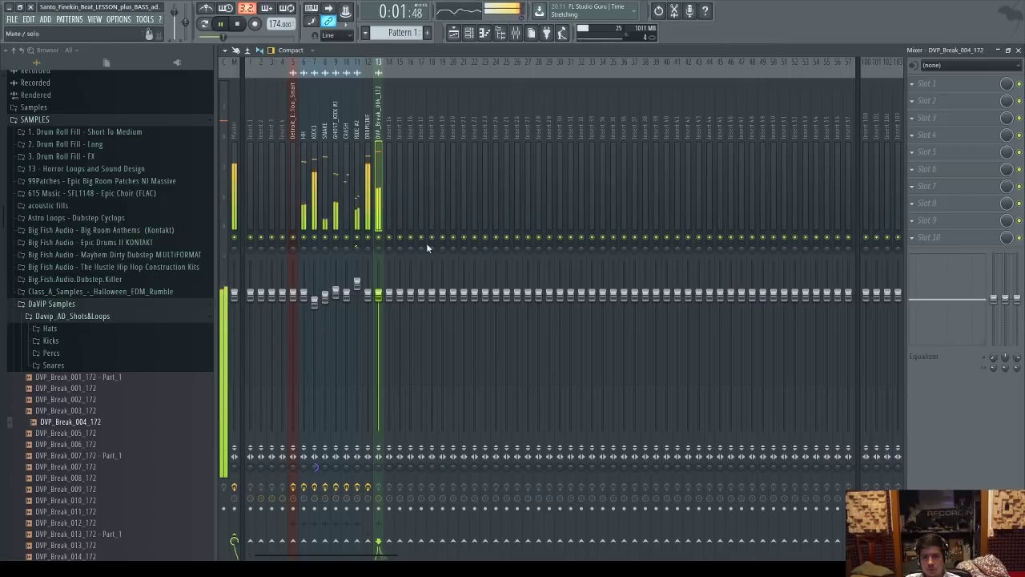
Lower the DVP_Break_004_172 mixer track to -3.9 dB during playback, then return to the playlist.
{"action": "key", "text": "space"}
{"action": "left_click_drag", "start_coordinate": [378, 295], "coordinate": [378, 318]}
{"action": "key", "text": "space"}
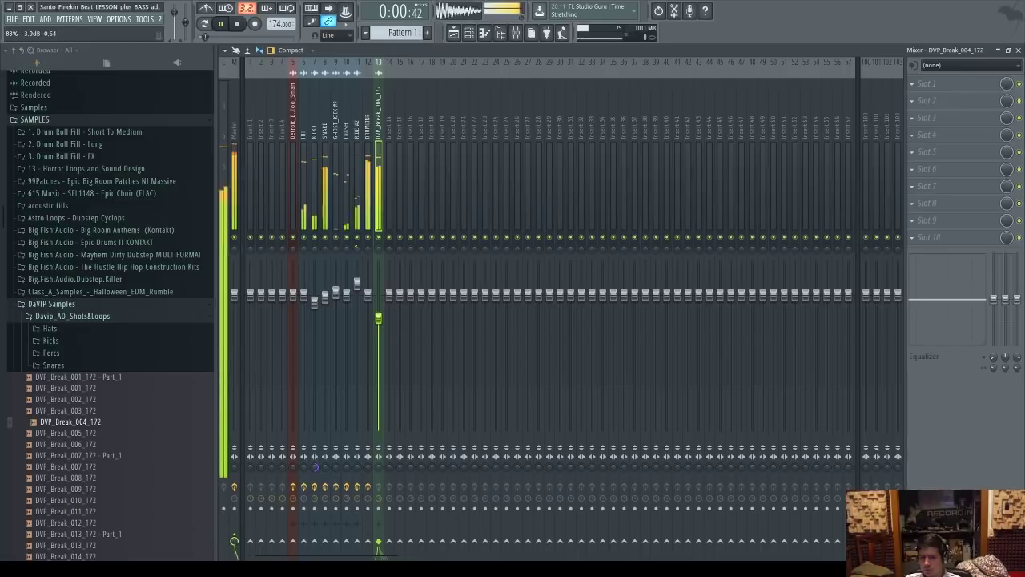
{"action": "left_click", "coordinate": [1019, 51]}
{"action": "key", "text": "Escape"}
{"action": "key", "text": "space"}
Slice the DVP_Break_004_172 clip on Track 8 around its hits and delete everything except the two snare slices.
{"action": "scroll", "coordinate": [282, 366], "scroll_direction": "up", "scroll_amount": 5}
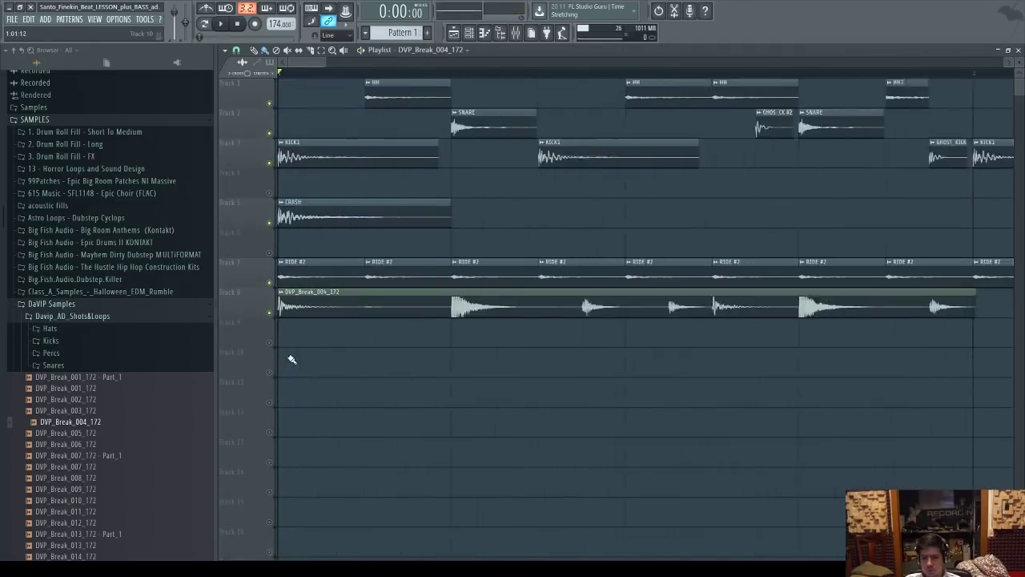
{"action": "scroll", "coordinate": [292, 359], "scroll_direction": "up", "scroll_amount": 1}
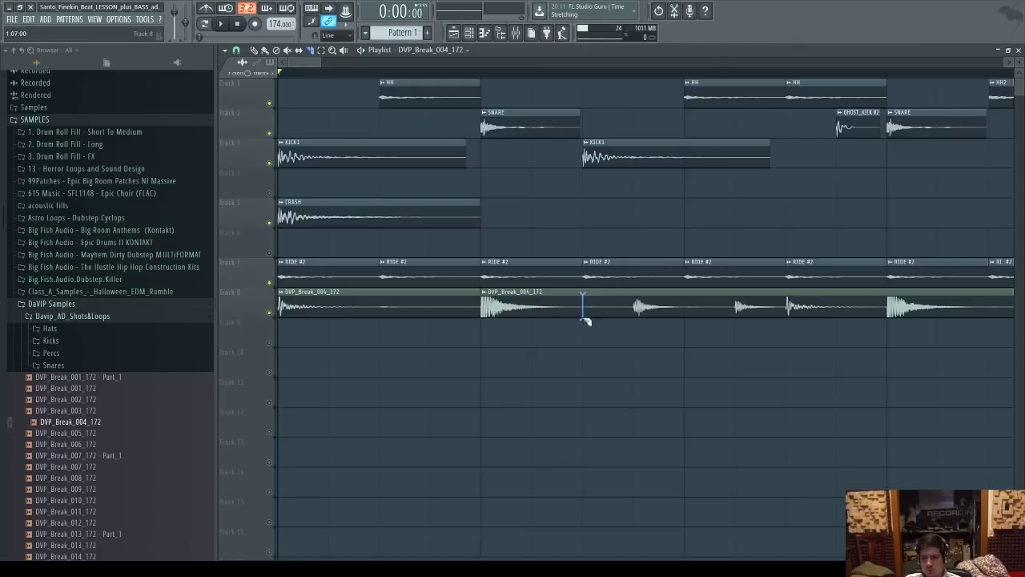
{"action": "right_click", "coordinate": [446, 312]}
{"action": "key", "text": "space"}
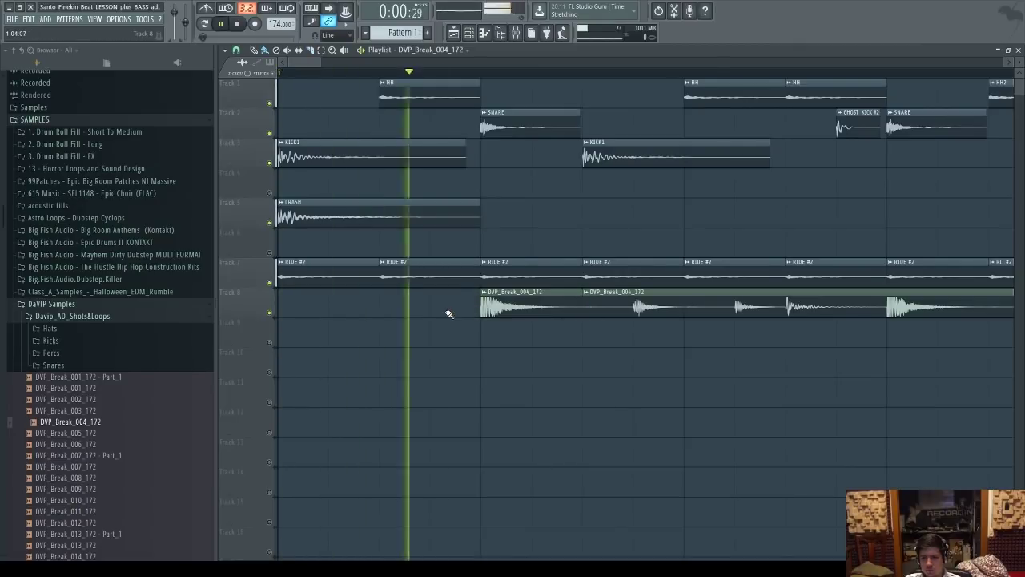
{"action": "scroll", "coordinate": [449, 313], "scroll_direction": "down", "scroll_amount": 3}
{"action": "key", "text": "space"}
{"action": "right_click", "coordinate": [448, 313]}
{"action": "key", "text": "space"}
Duplicate the two snare slices on Track 8 into bars 2, 3 and 4, lined up with the main snares, and play the result.
{"action": "mouse_move", "coordinate": [371, 314]}
{"action": "left_mouse_down"}
{"action": "mouse_move", "coordinate": [503, 304]}
{"action": "mouse_move", "coordinate": [325, 307]}
{"action": "left_mouse_up"}
{"action": "key", "text": "space"}
{"action": "key", "text": "space"}
{"action": "key", "text": "ctrl+b"}
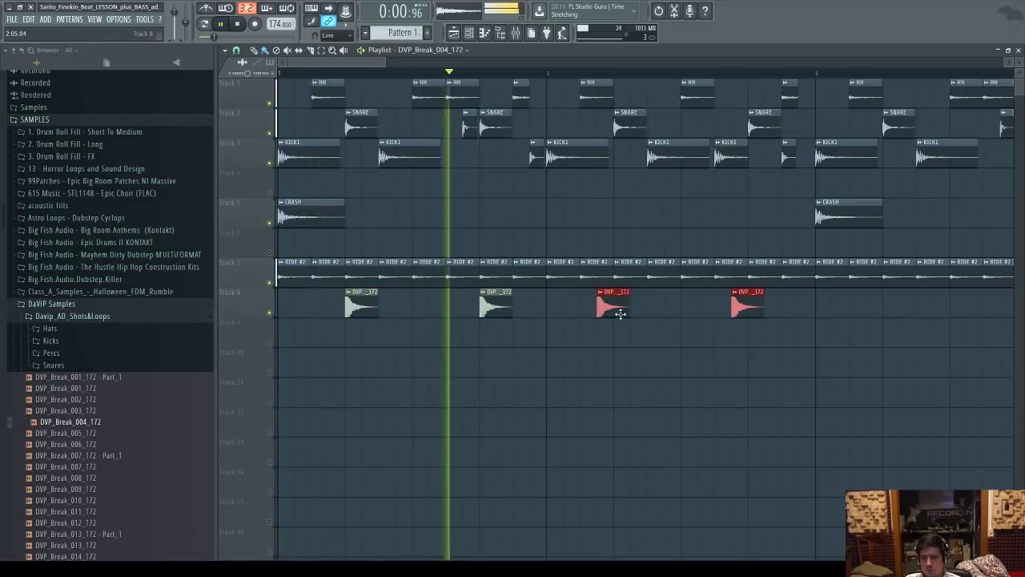
{"action": "key", "text": "space"}
{"action": "scroll", "coordinate": [548, 343], "scroll_direction": "down", "scroll_amount": 2}
{"action": "left_click_drag", "start_coordinate": [586, 376], "coordinate": [278, 288]}
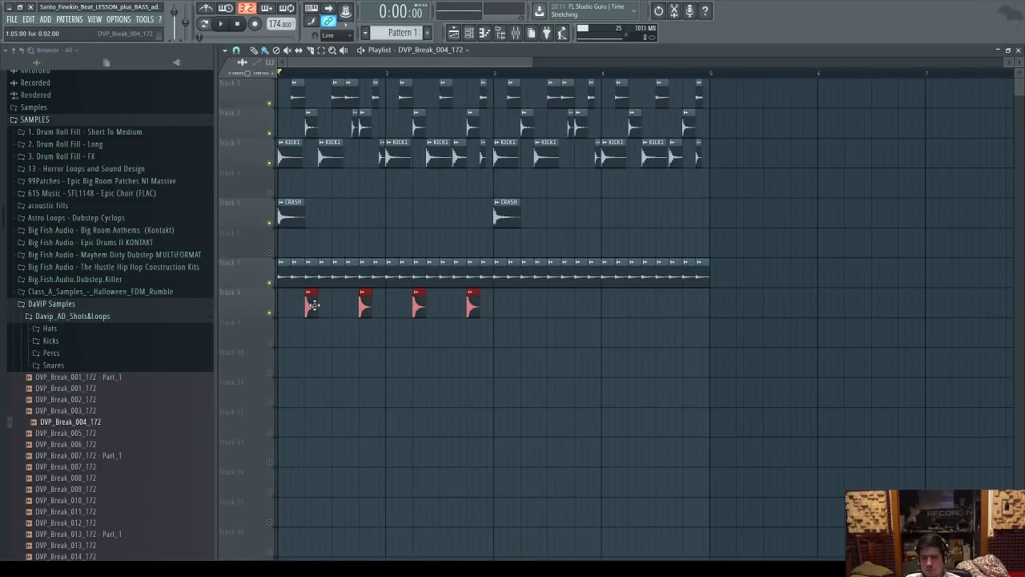
{"action": "left_click_drag", "start_coordinate": [498, 309], "coordinate": [529, 308]}
{"action": "key", "text": "space"}
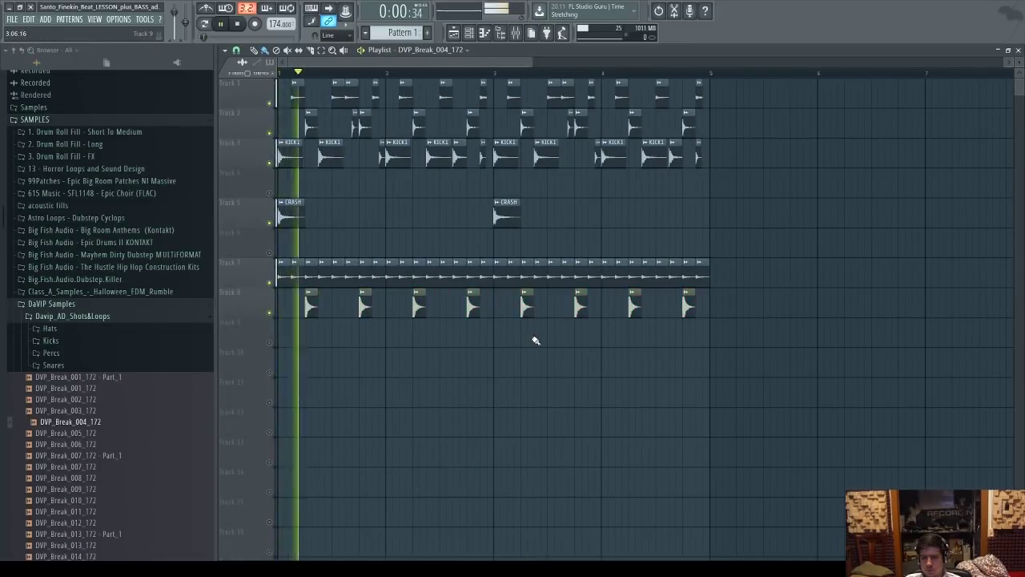
Raise the time-stretching pitch of the DVP_Break_004_172 sample while the loop plays, then close its channel settings.
{"action": "scroll", "coordinate": [522, 344], "scroll_direction": "down", "scroll_amount": 2}
{"action": "double_click", "coordinate": [410, 307]}
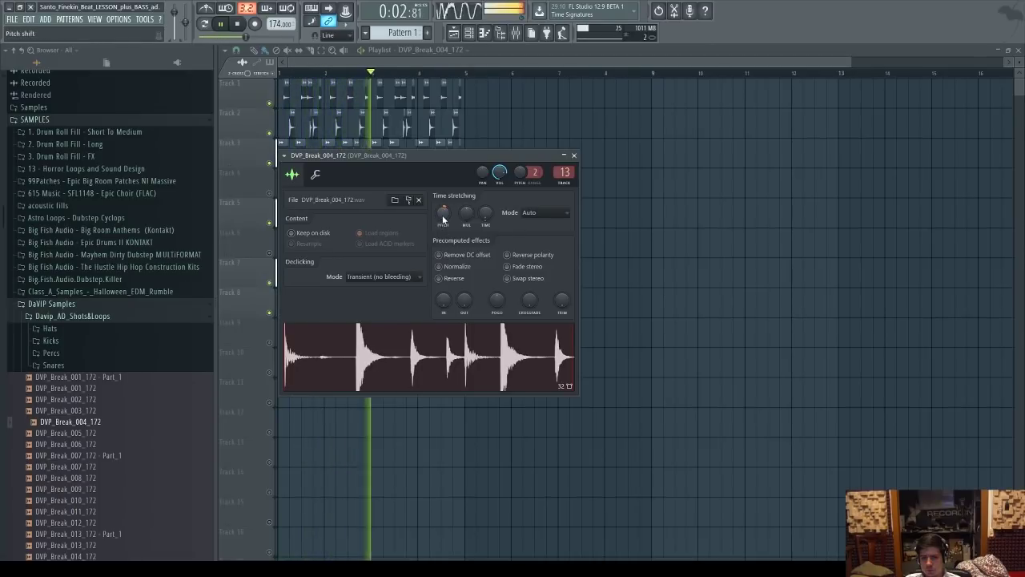
{"action": "scroll", "coordinate": [444, 219], "scroll_direction": "up", "scroll_amount": 1}
{"action": "left_click_drag", "start_coordinate": [443, 219], "coordinate": [443, 213]}
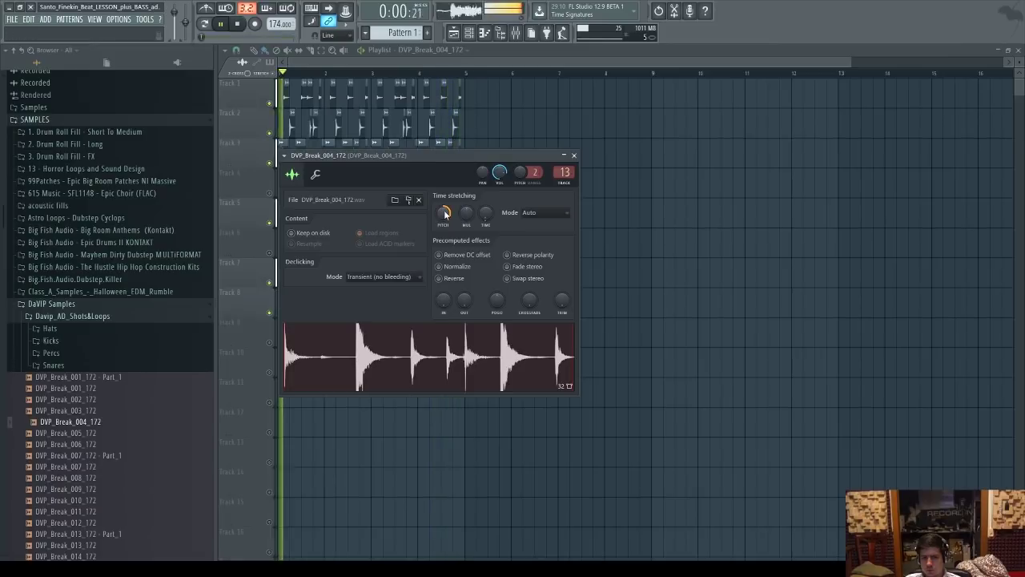
{"action": "right_click", "coordinate": [707, 250]}
Load Gross Beat into effect slot 2 of the DVP_Break_004_172 mixer track, solo the track and reopen the effect.
{"action": "left_click", "coordinate": [517, 34]}
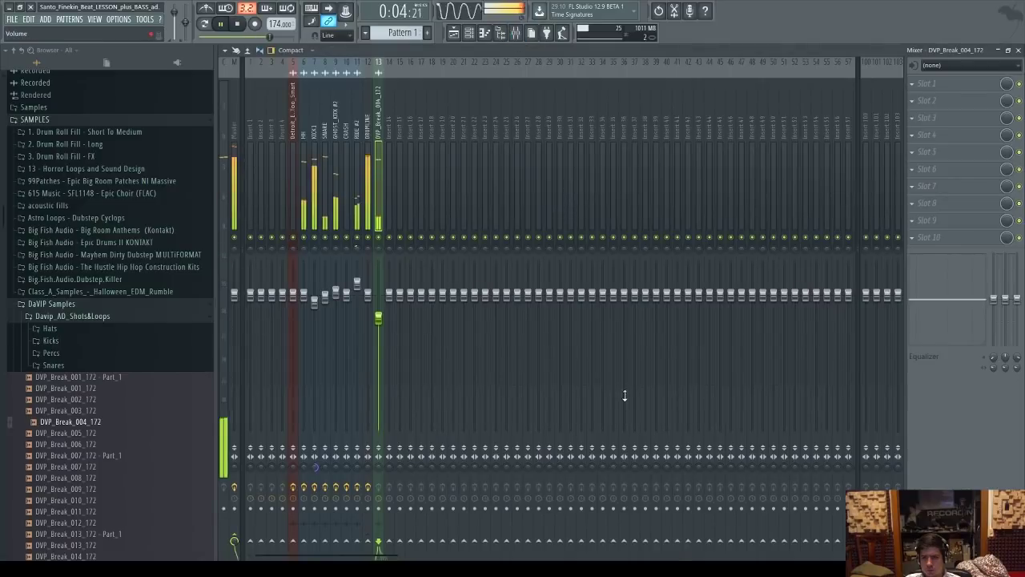
{"action": "left_click", "coordinate": [922, 133]}
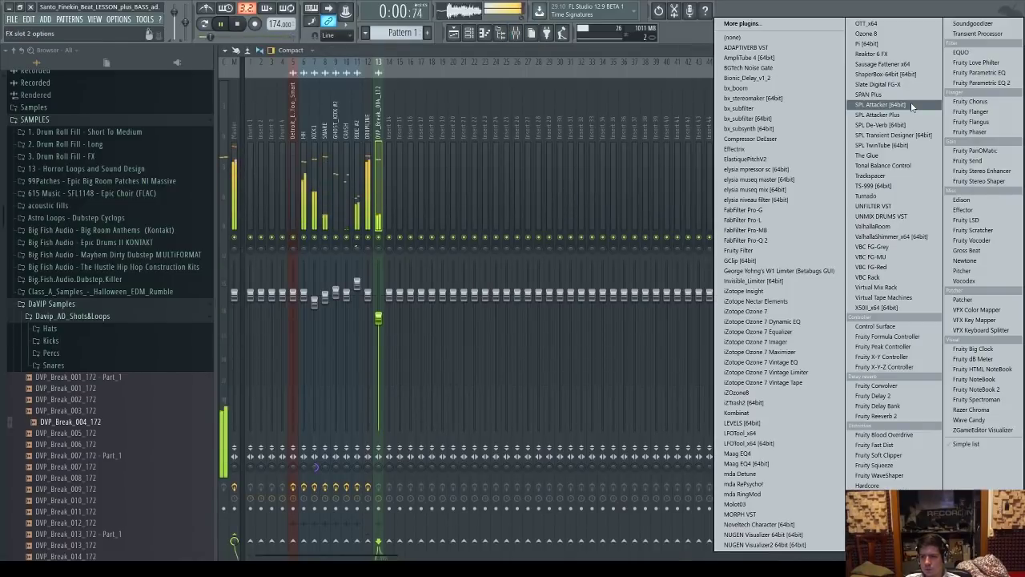
{"action": "left_click", "coordinate": [966, 250]}
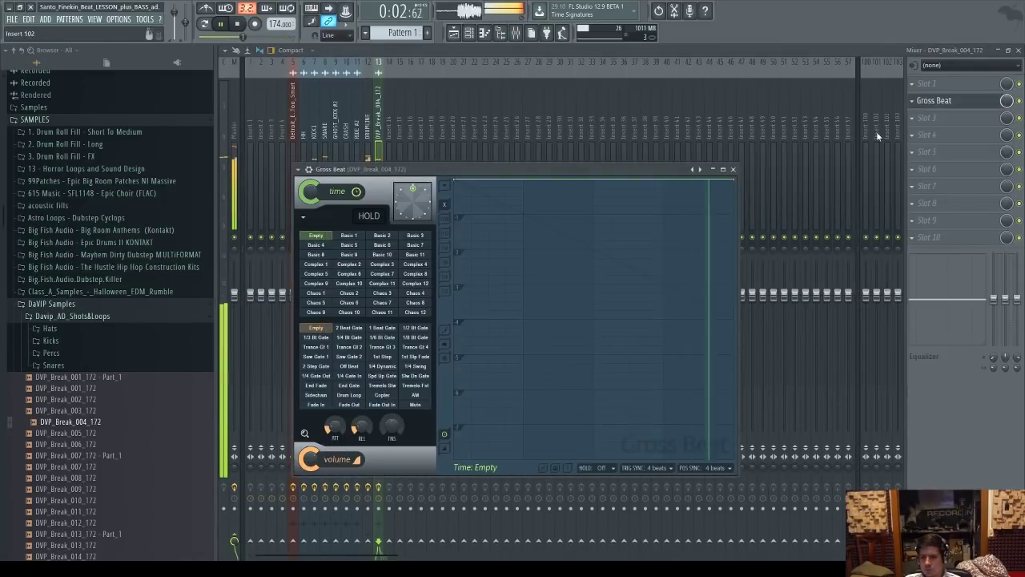
{"action": "key", "text": "Escape"}
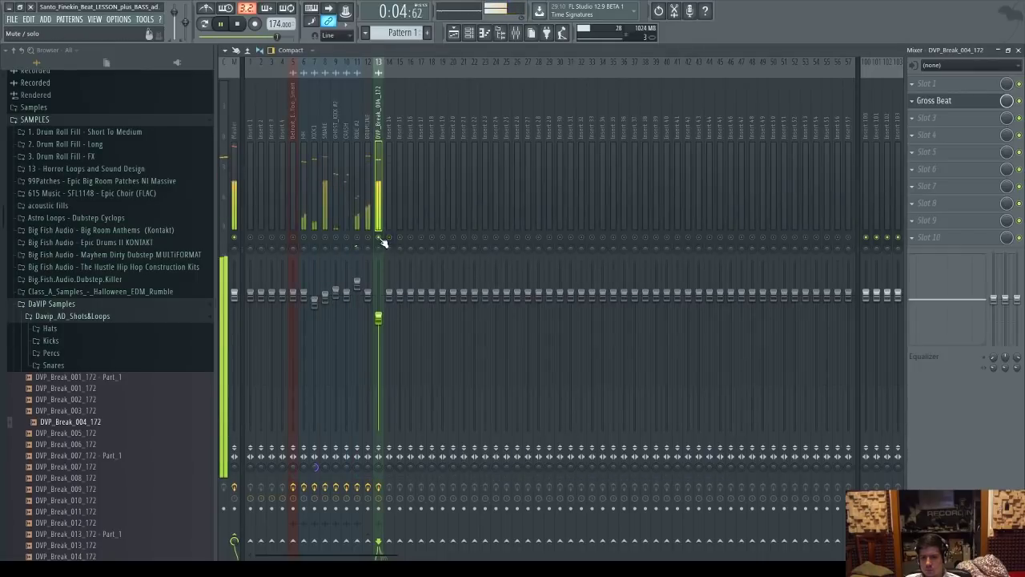
{"action": "left_click", "coordinate": [944, 100]}
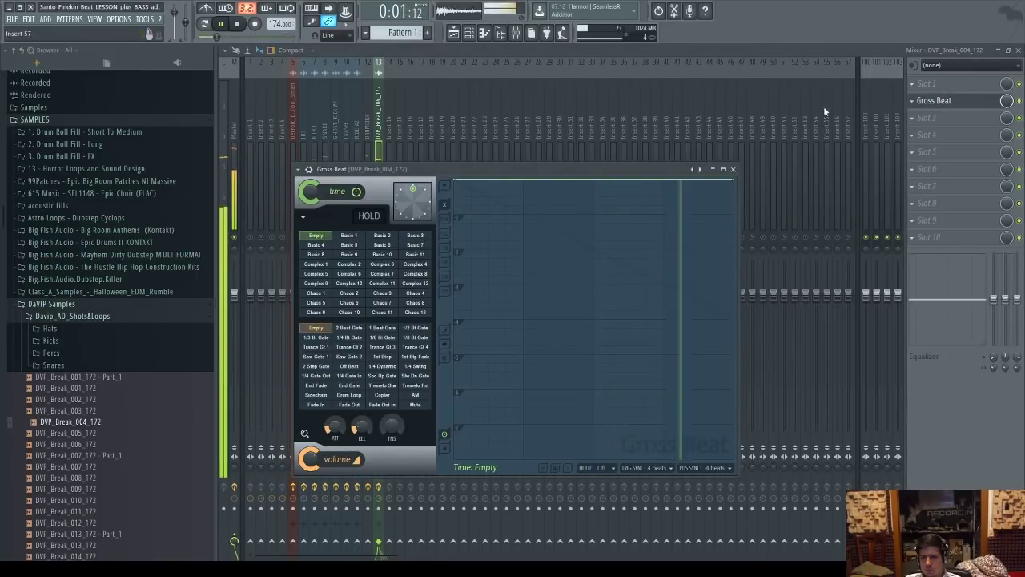
Switch Gross Beat to its volume envelope and restore the sample's undone pitch shift.
{"action": "key", "text": "ctrl+z"}
{"action": "right_click", "coordinate": [734, 181]}
{"action": "left_click", "coordinate": [736, 183]}
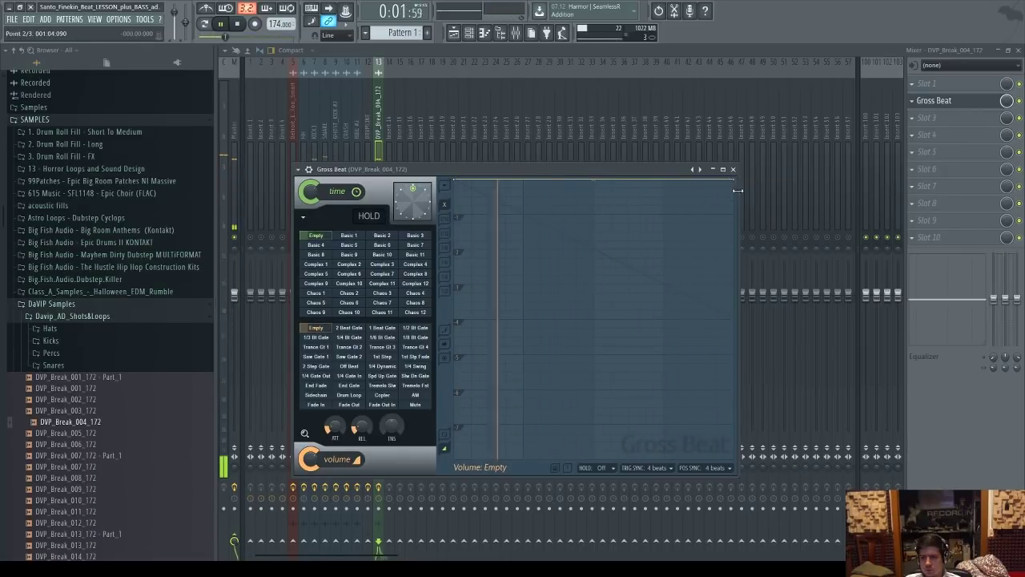
{"action": "right_click", "coordinate": [734, 179]}
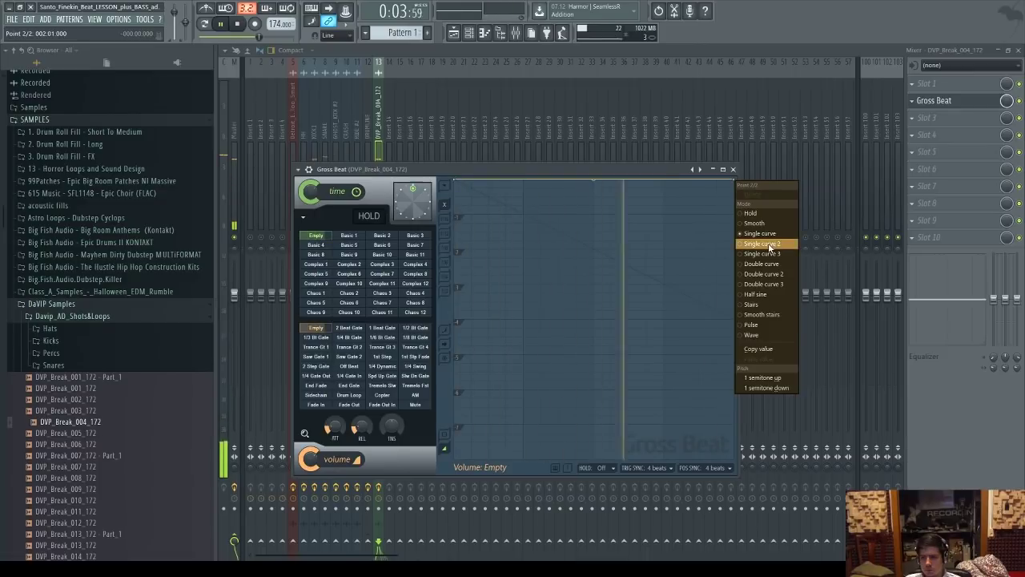
{"action": "left_click", "coordinate": [592, 169]}
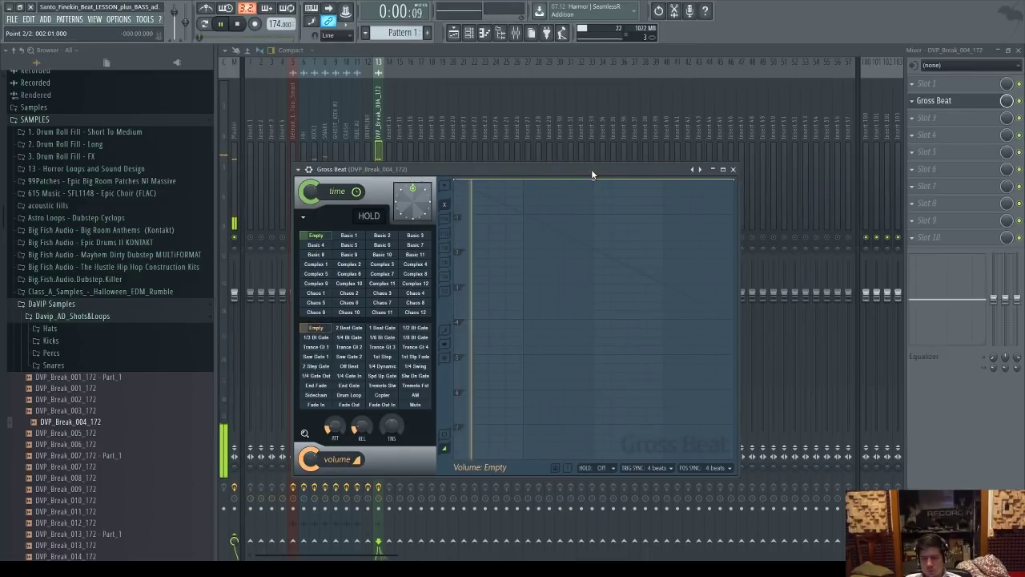
{"action": "left_click", "coordinate": [12, 18]}
{"action": "mouse_move", "coordinate": [29, 21]}
{"action": "left_click", "coordinate": [32, 43]}
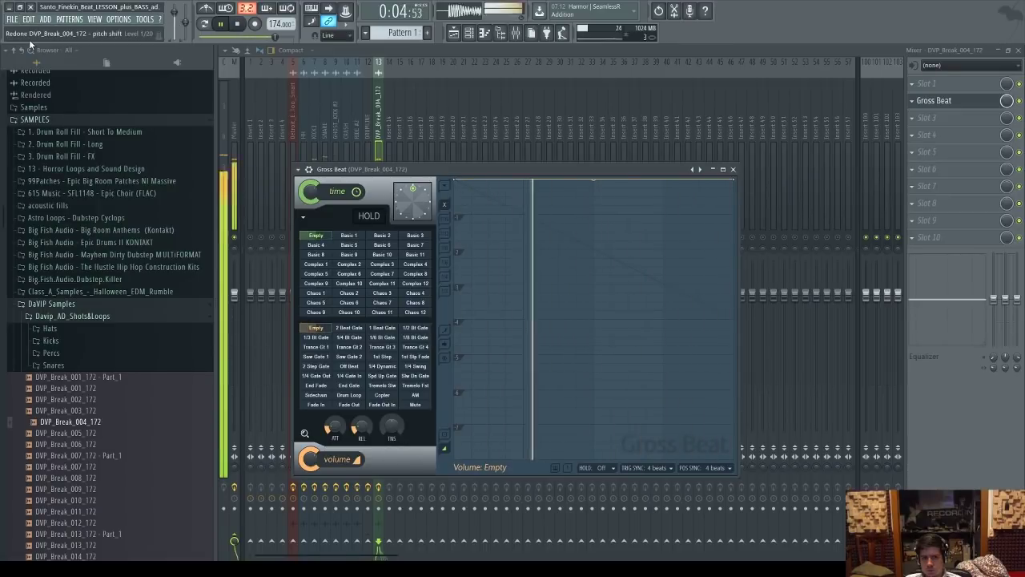
Add points to Gross Beat's volume envelope, forming a steep dip to zero at beat 2 with full level on both sides.
{"action": "right_click", "coordinate": [734, 180]}
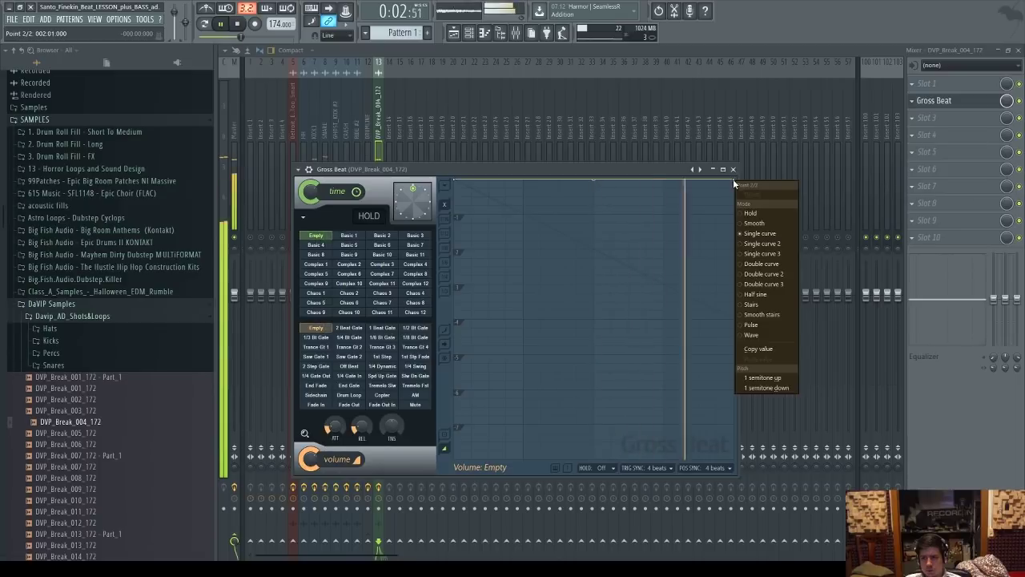
{"action": "left_click", "coordinate": [543, 199]}
{"action": "right_click", "coordinate": [523, 182]}
{"action": "left_click_drag", "start_coordinate": [526, 181], "coordinate": [526, 463]}
{"action": "key", "text": "space"}
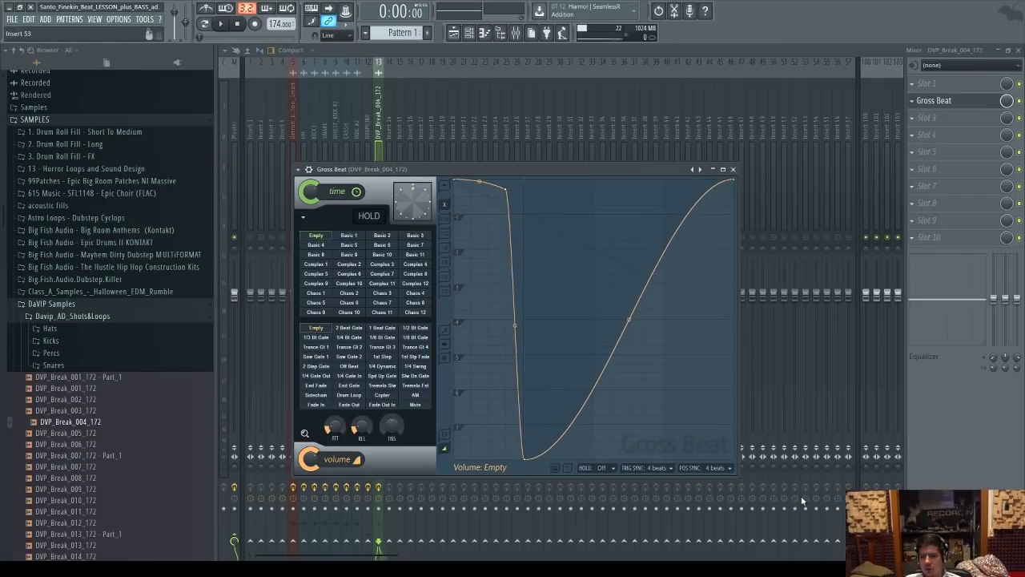
{"action": "left_click_drag", "start_coordinate": [737, 478], "coordinate": [988, 559]}
{"action": "left_click_drag", "start_coordinate": [524, 166], "coordinate": [462, 115]}
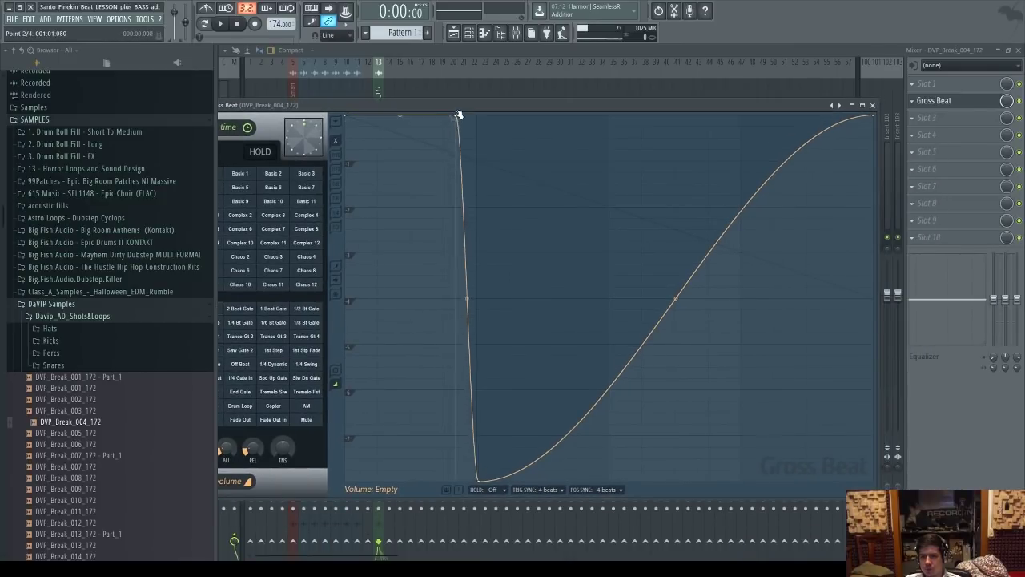
{"action": "left_click_drag", "start_coordinate": [482, 483], "coordinate": [519, 118]}
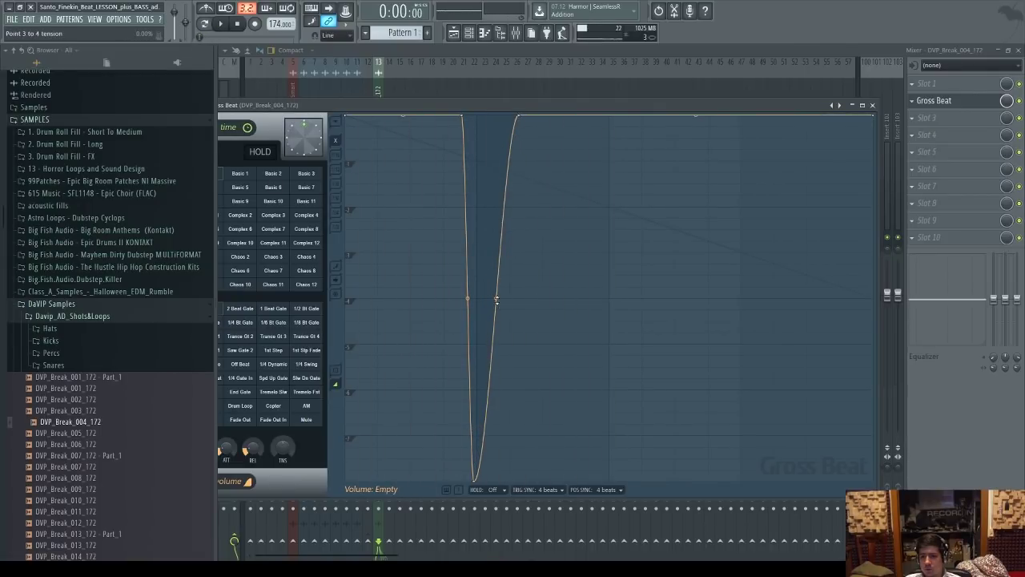
Add a point on the rising side of the beat 2 dip and shape it into a faster, bent recovery while listening.
{"action": "key", "text": "space"}
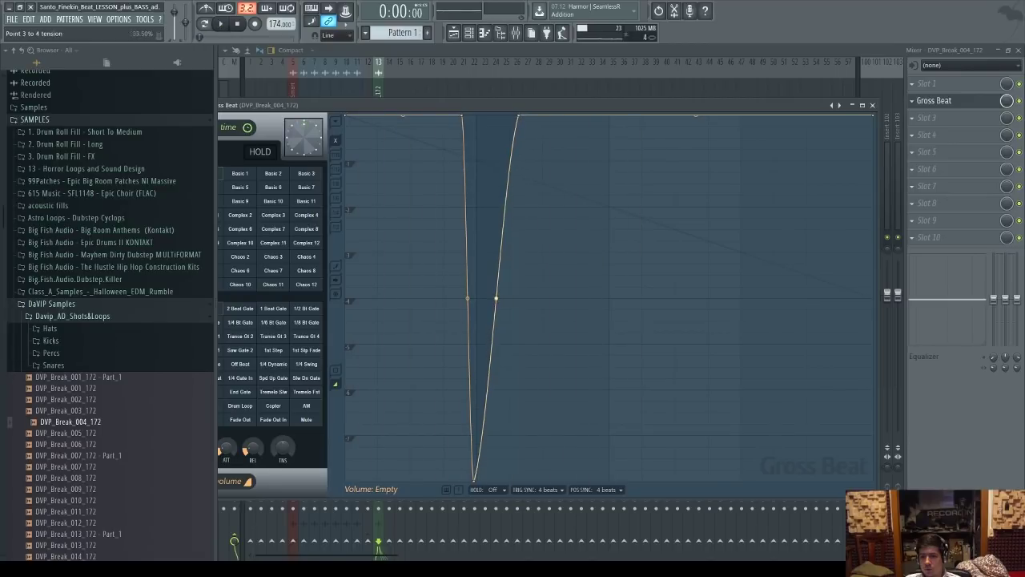
{"action": "right_click", "coordinate": [513, 270]}
{"action": "key", "text": "space"}
{"action": "left_click_drag", "start_coordinate": [513, 270], "coordinate": [489, 241]}
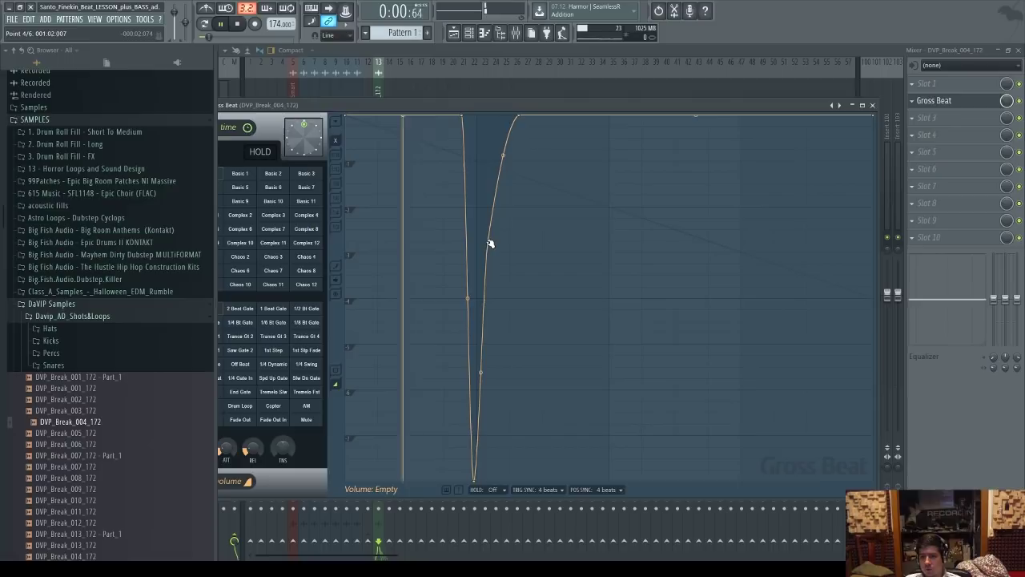
{"action": "key", "text": "space"}
Create a second volume dip to zero at beat 4 and add two points that curve its recovery back to full level.
{"action": "left_click_drag", "start_coordinate": [738, 469], "coordinate": [742, 487]}
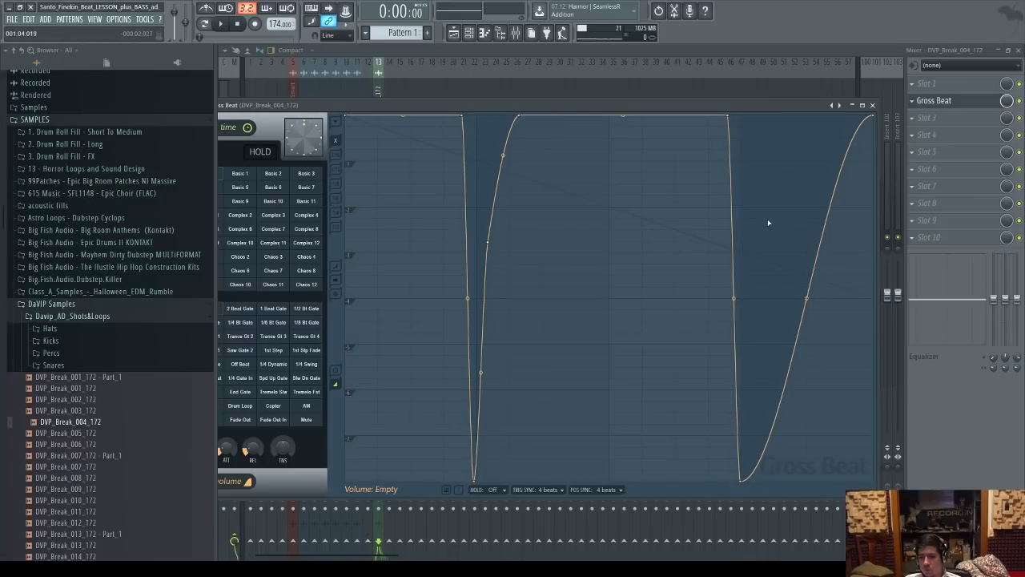
{"action": "left_click_drag", "start_coordinate": [773, 238], "coordinate": [766, 239]}
{"action": "left_click_drag", "start_coordinate": [786, 150], "coordinate": [776, 157]}
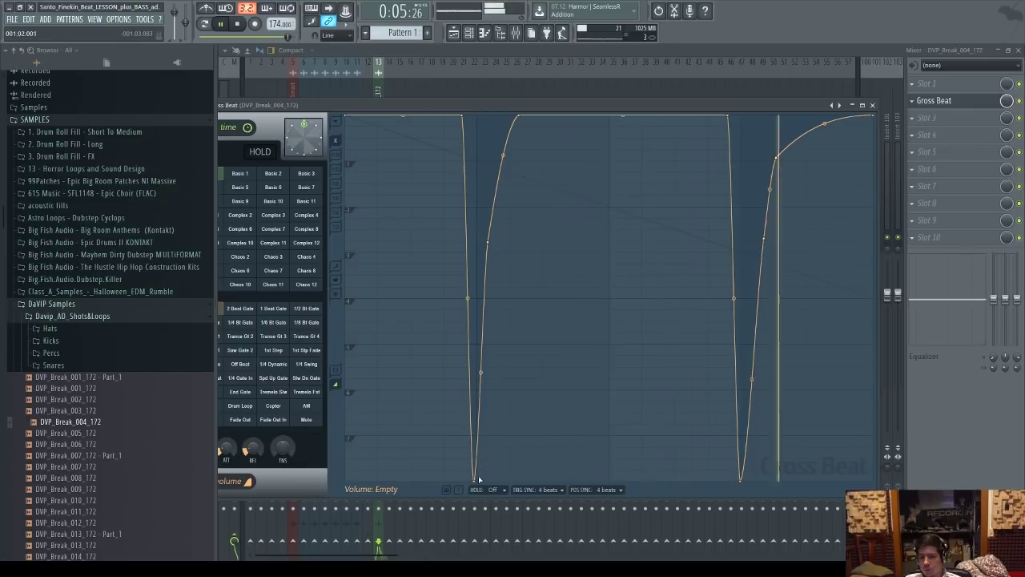
Fine-tune both volume dips by placing their lowest points on beats 2 and 4 and steepening the beat 4 recovery.
{"action": "left_click_drag", "start_coordinate": [475, 479], "coordinate": [478, 486]}
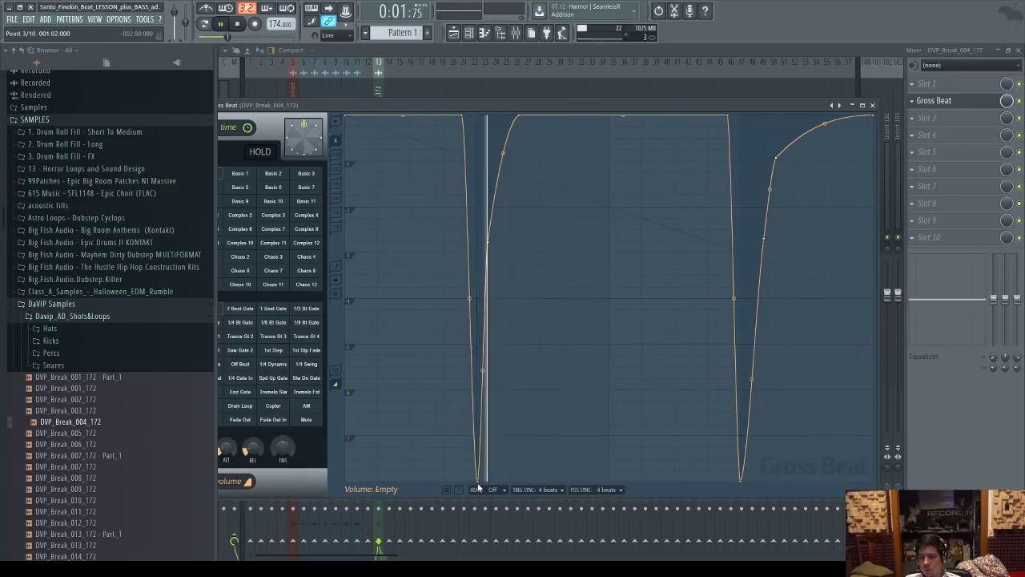
{"action": "left_click_drag", "start_coordinate": [753, 379], "coordinate": [753, 369]}
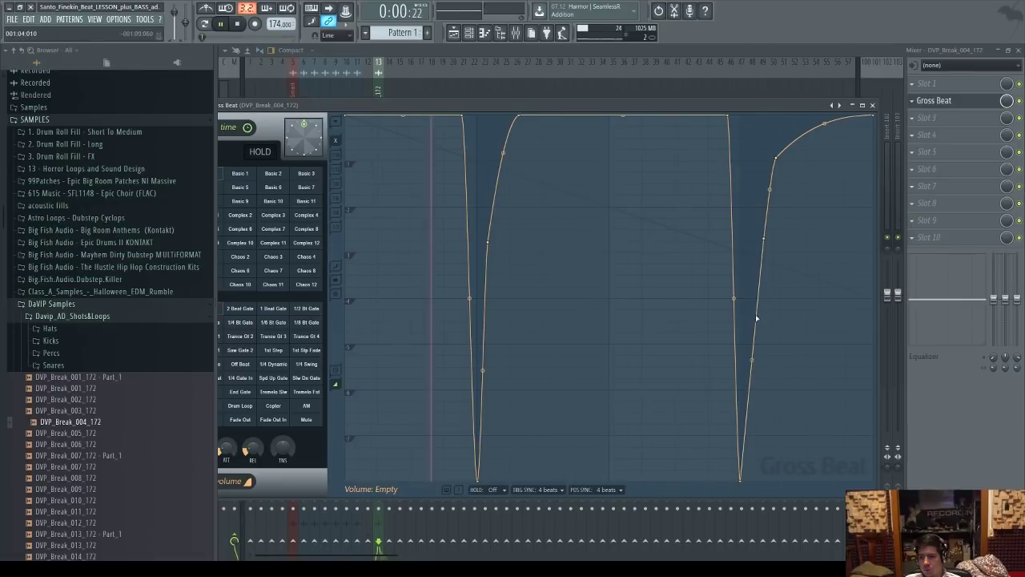
{"action": "left_click_drag", "start_coordinate": [757, 234], "coordinate": [755, 246]}
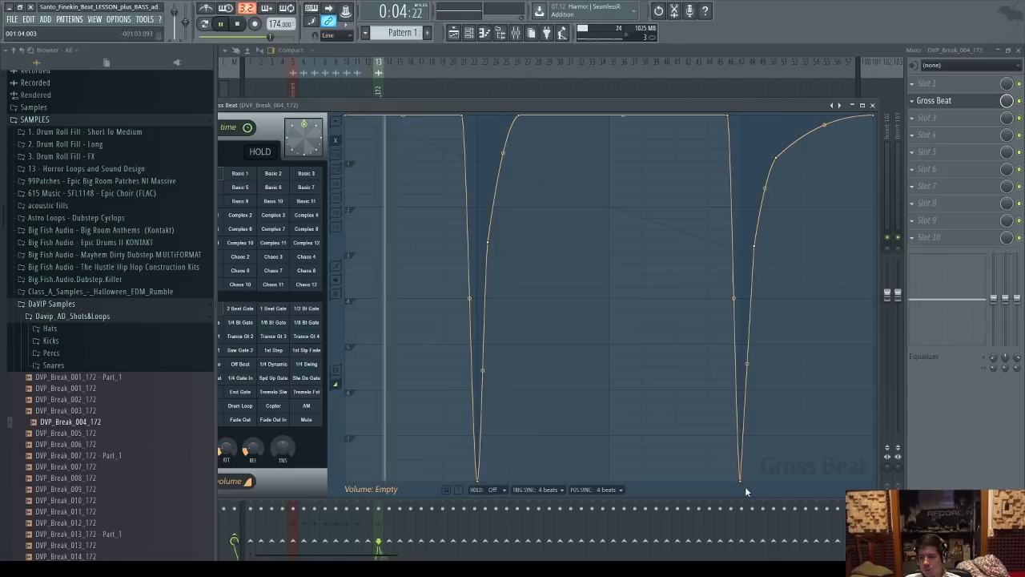
{"action": "left_click_drag", "start_coordinate": [741, 481], "coordinate": [743, 481]}
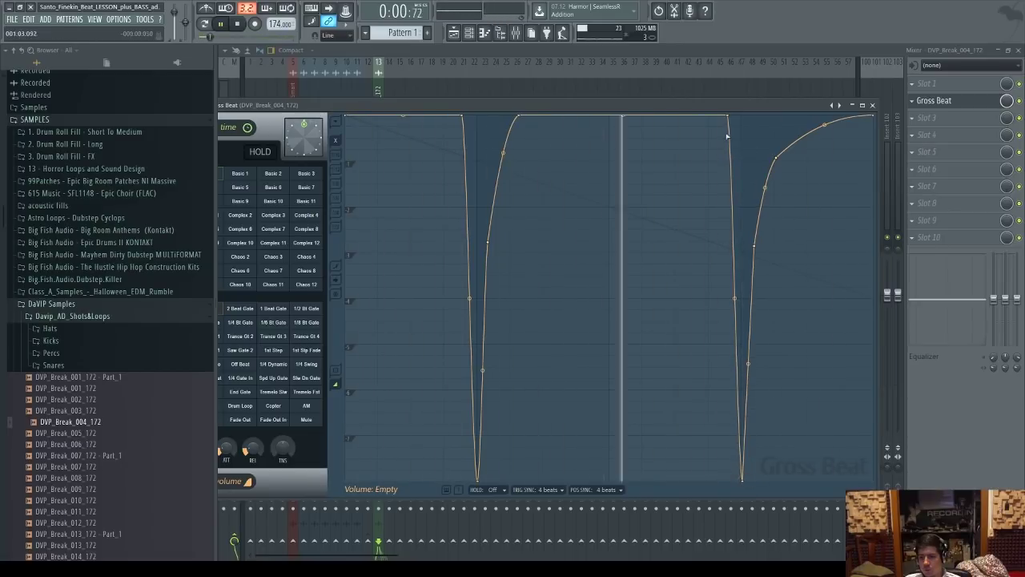
Close Gross Beat, stop playback and load FabFilter Pro-Q 2 into effect slot 3 of the DVP_Break_004_172 mixer track.
{"action": "left_click", "coordinate": [873, 105]}
{"action": "key", "text": "space"}
{"action": "left_click", "coordinate": [911, 117]}
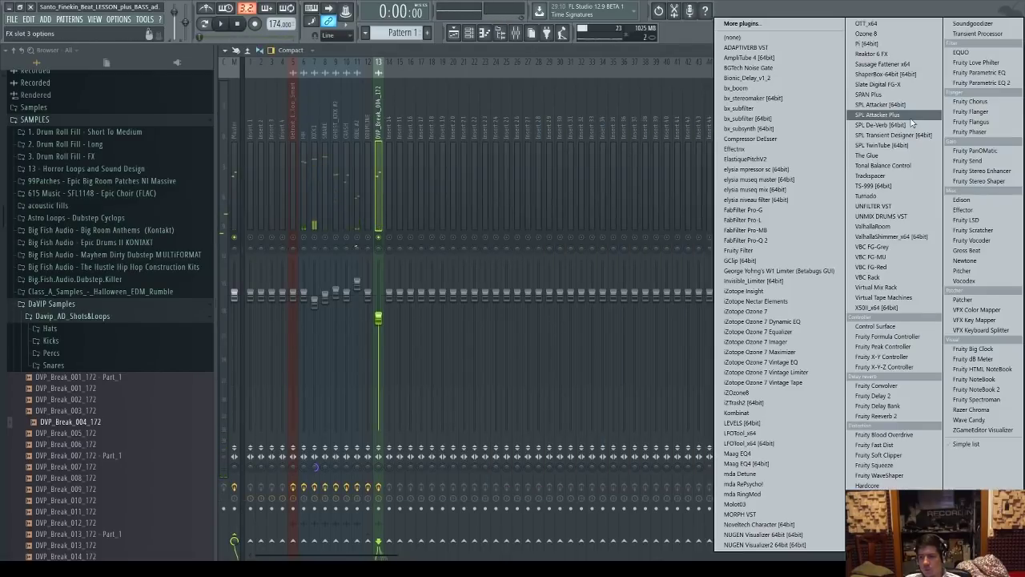
{"action": "left_click", "coordinate": [760, 242]}
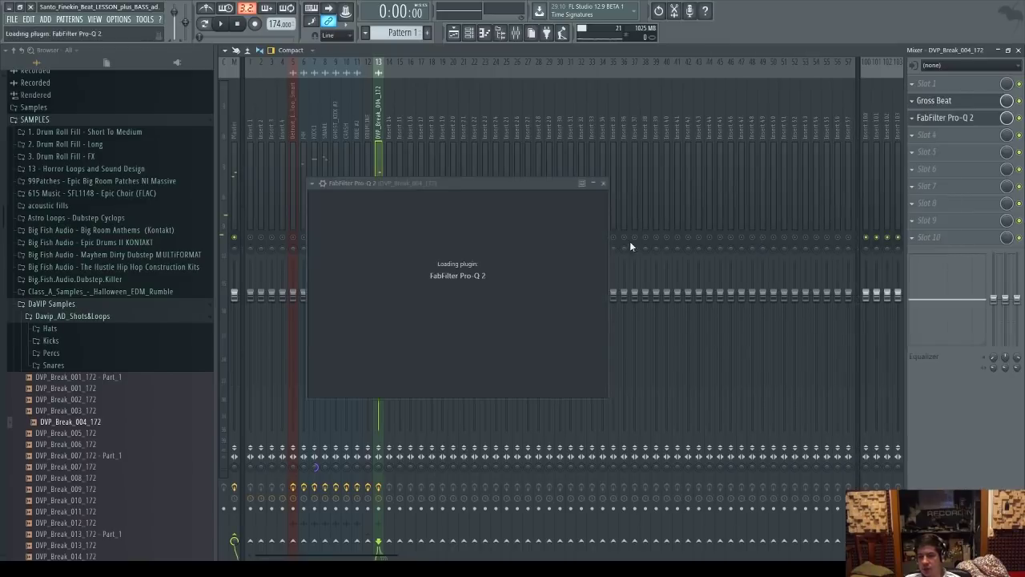
Add a high-shelf boost of about 5.8 dB near 4.5 kHz with Q 0.3 and a gentle low-mid dip during playback.
{"action": "left_click_drag", "start_coordinate": [902, 345], "coordinate": [772, 296]}
{"action": "key", "text": "space"}
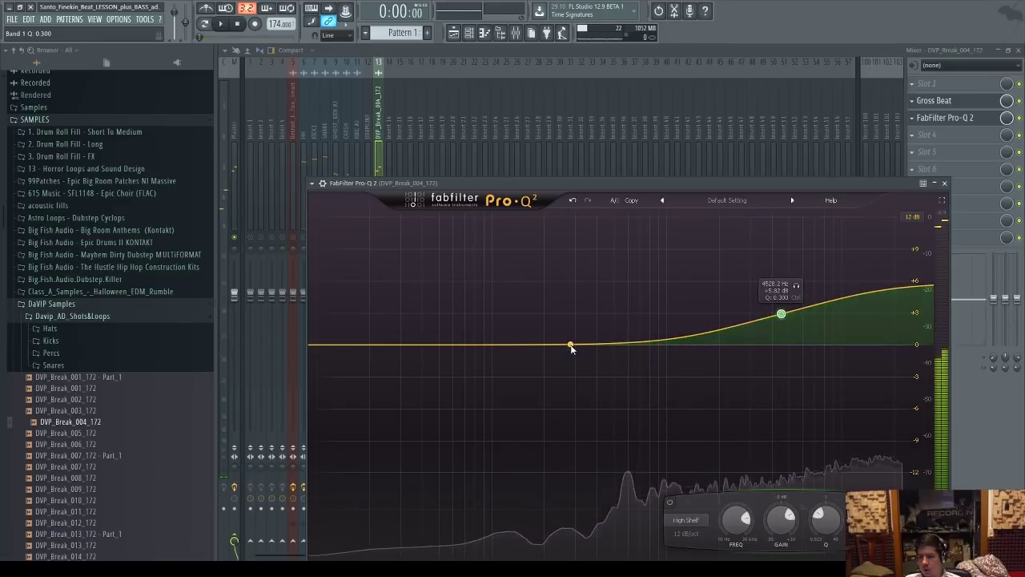
{"action": "left_click_drag", "start_coordinate": [570, 348], "coordinate": [514, 367]}
Add a low band at about 17 Hz, change its shape to Low Cut with a steeper slope, and check playback.
{"action": "left_click_drag", "start_coordinate": [319, 344], "coordinate": [358, 507]}
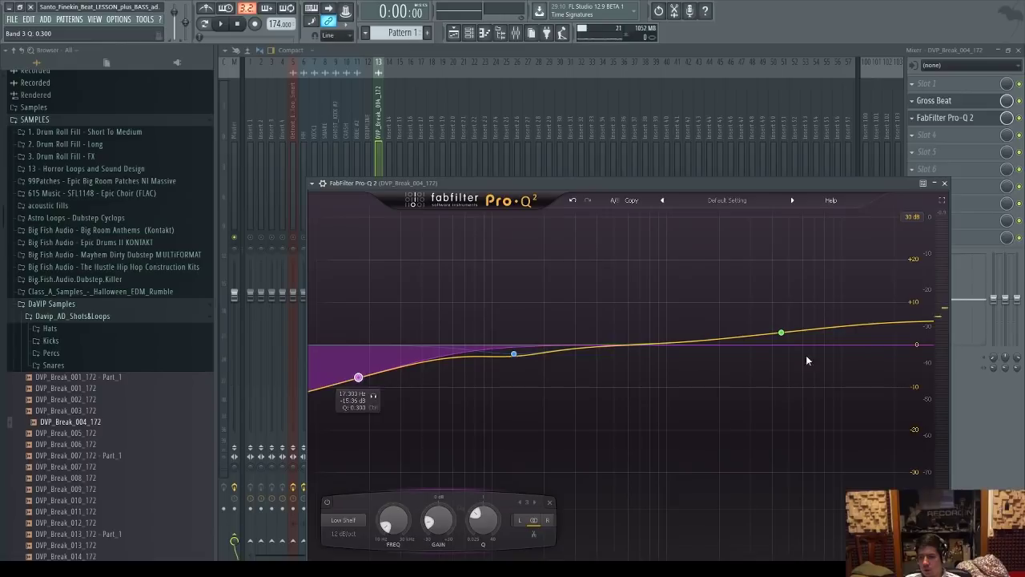
{"action": "left_click", "coordinate": [343, 521]}
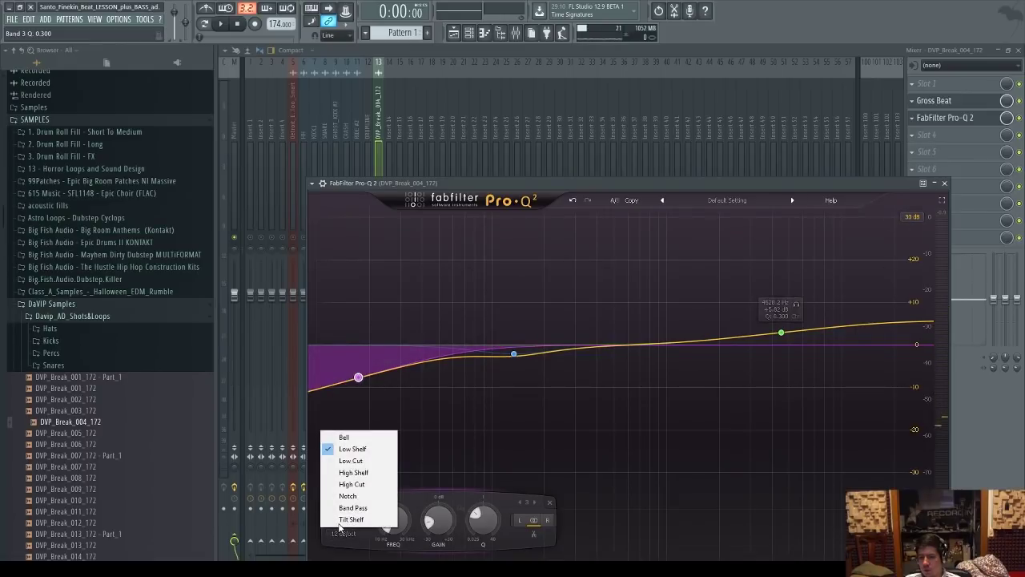
{"action": "left_click", "coordinate": [345, 462]}
{"action": "left_click", "coordinate": [337, 541]}
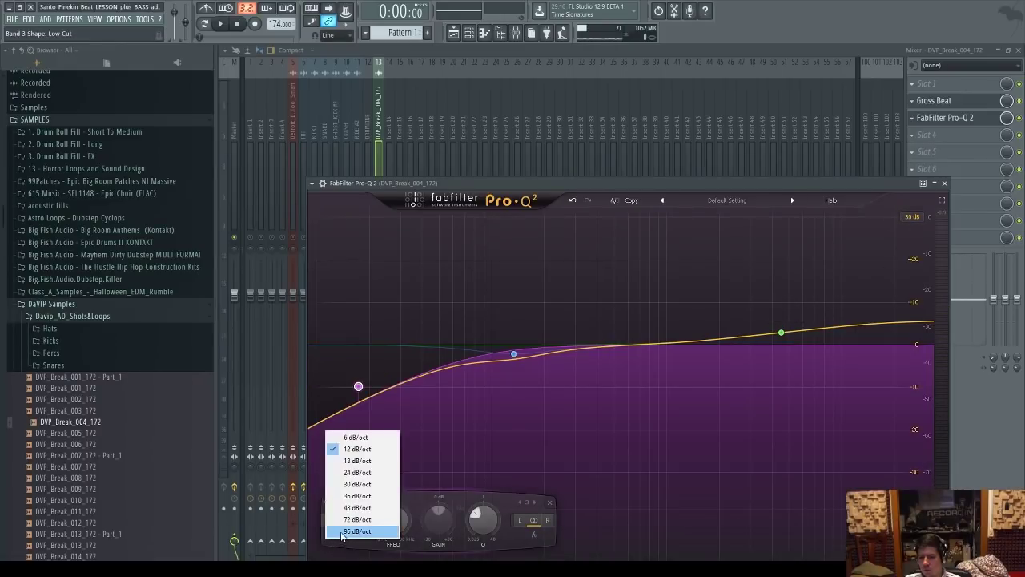
{"action": "left_click", "coordinate": [356, 489]}
{"action": "key", "text": "space"}
Close the EQ, unsolo the DVP_Break_004_172 track, raise its fader while the drums play and route it to DRUMLINE.
{"action": "left_click", "coordinate": [445, 48]}
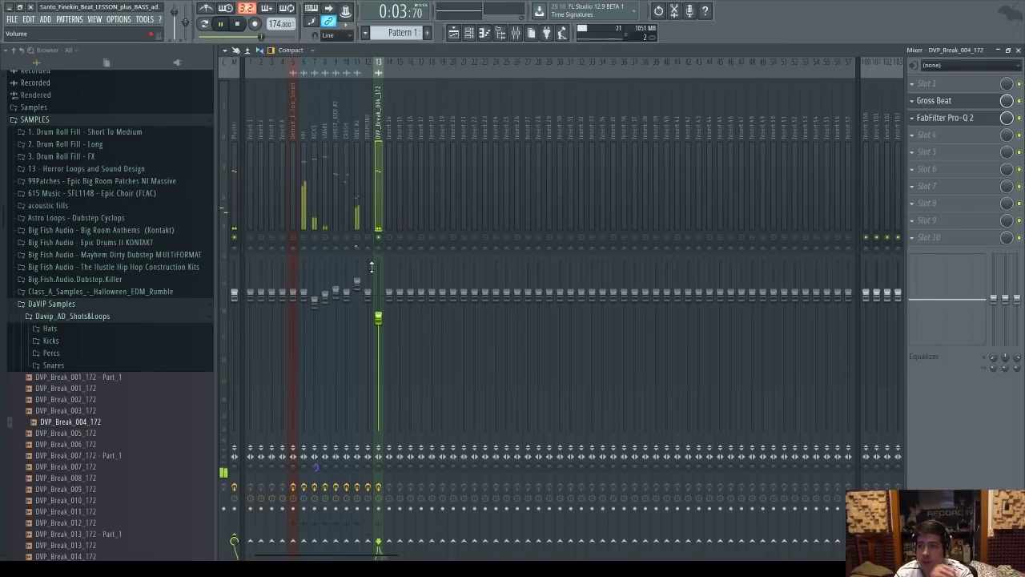
{"action": "right_click", "coordinate": [379, 237]}
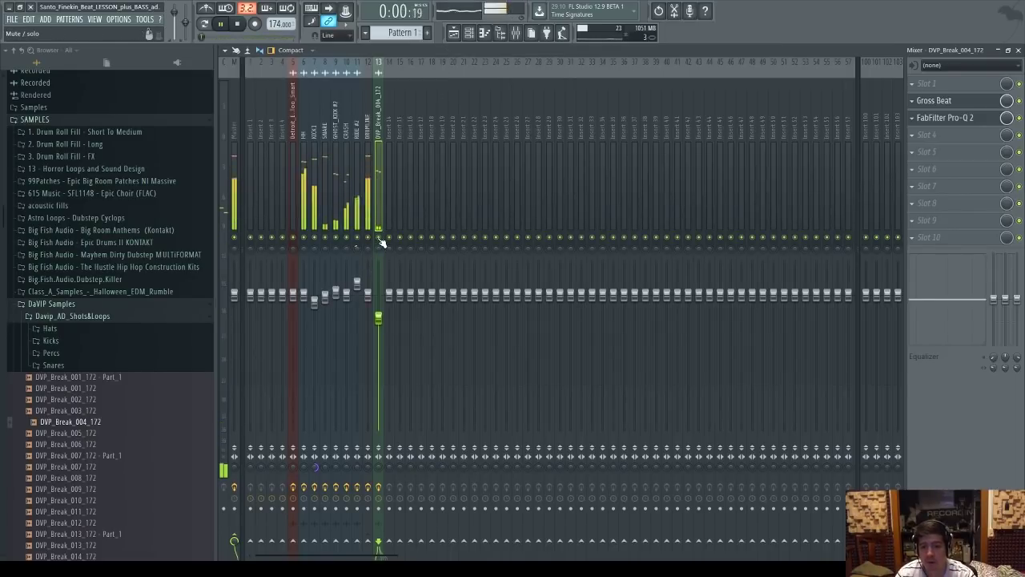
{"action": "left_click_drag", "start_coordinate": [379, 320], "coordinate": [379, 294]}
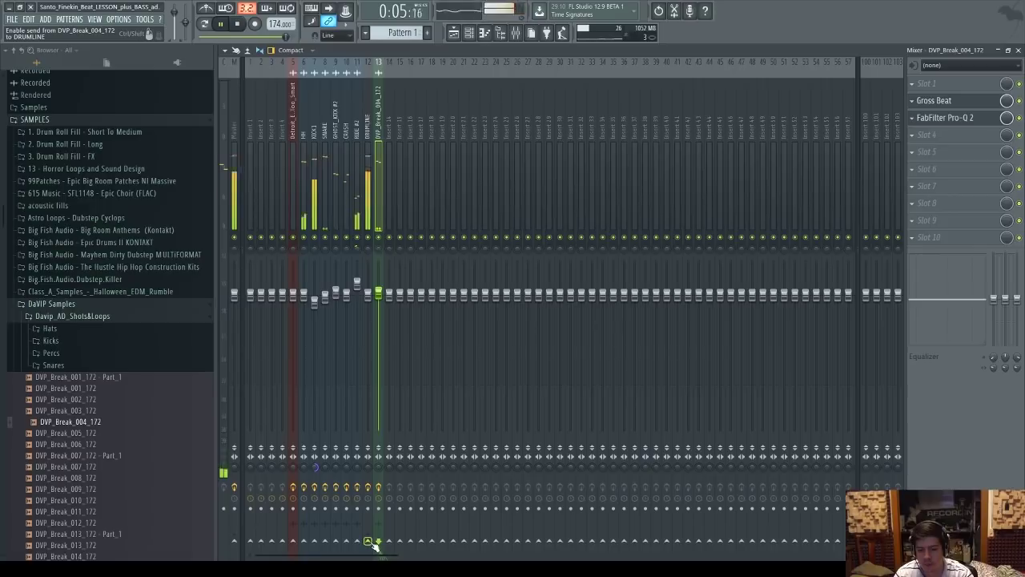
{"action": "left_click_drag", "start_coordinate": [368, 544], "coordinate": [368, 550]}
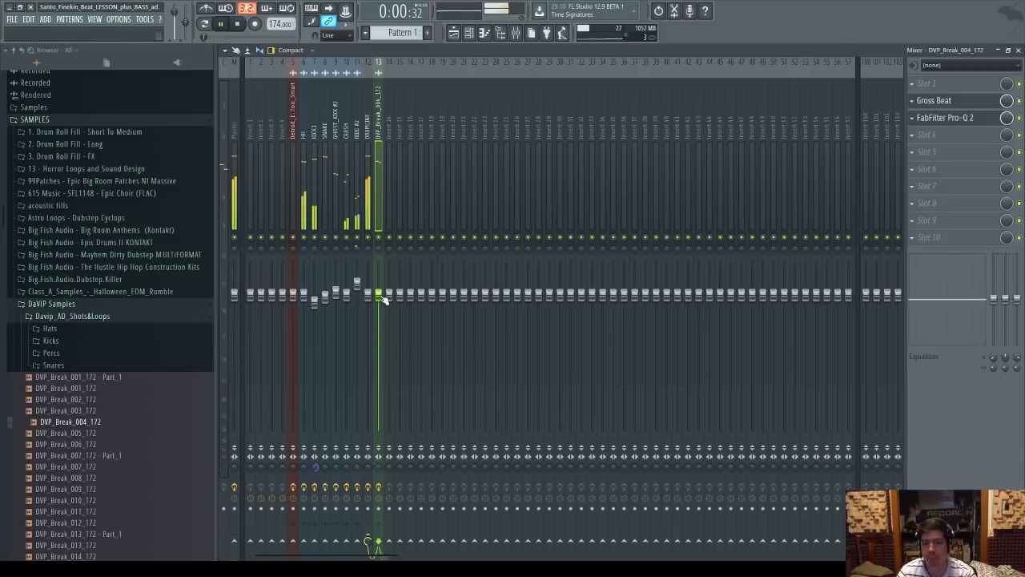
Stop playback and move the DRUMLINE mixer track along to insert position 23.
{"action": "left_click", "coordinate": [366, 170]}
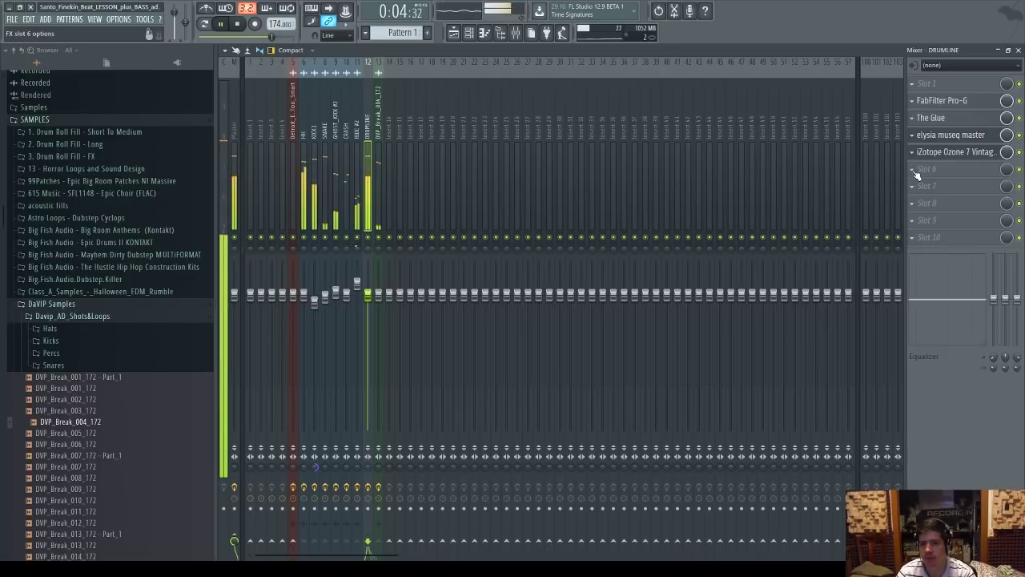
{"action": "key", "text": "space"}
{"action": "key", "text": "alt+Right"}
{"action": "key", "text": "alt+Right"}
{"action": "key", "text": "alt+Right"}
{"action": "key", "text": "alt+Right"}
{"action": "key", "text": "alt+Right"}
{"action": "key", "text": "alt+Right"}
{"action": "key", "text": "alt+Right"}
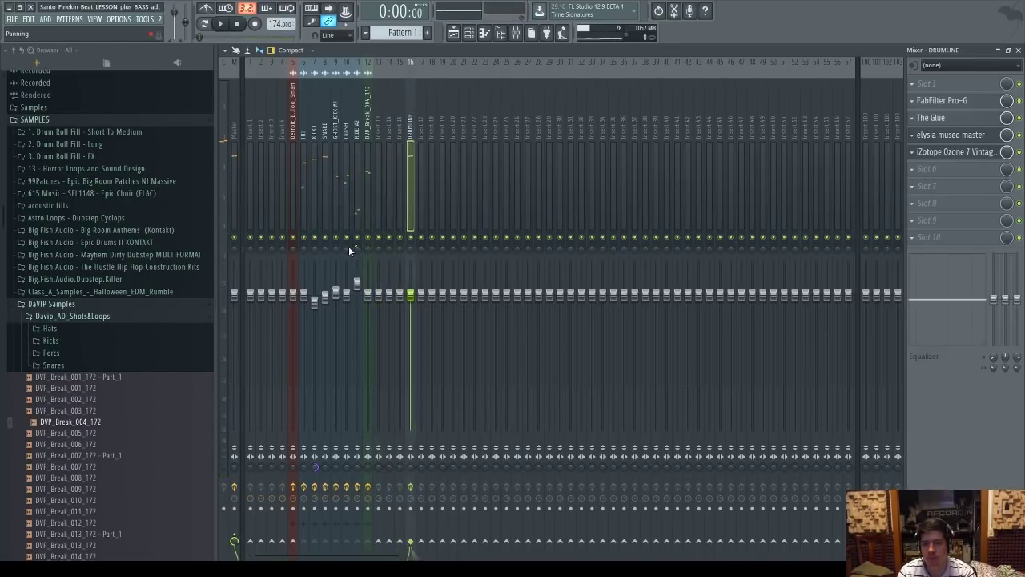
{"action": "key", "text": "alt+Right"}
{"action": "key", "text": "alt+Right"}
{"action": "key", "text": "alt+Right"}
{"action": "key", "text": "alt+Right"}
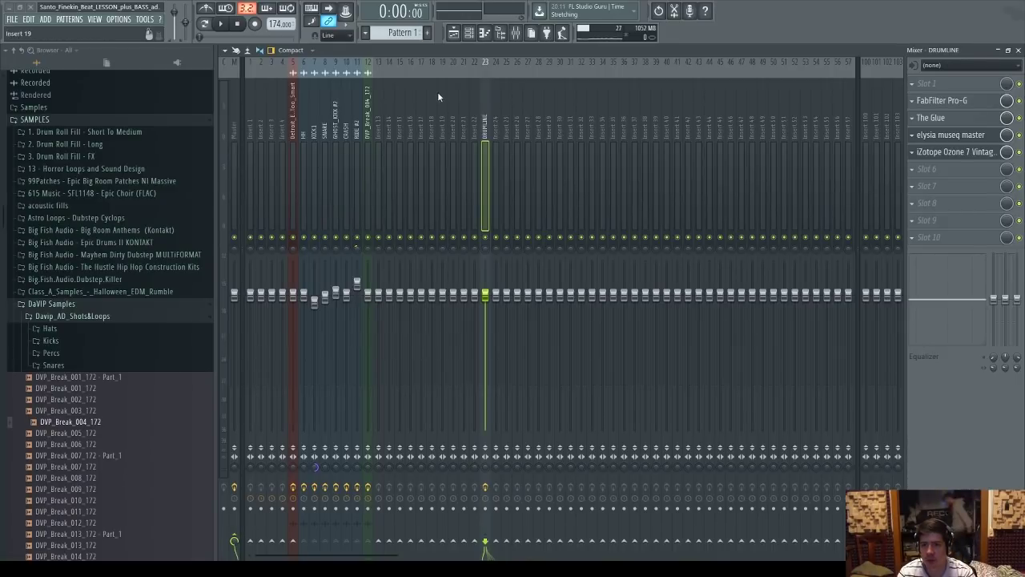
Lower the DRUMLINE fader to about -5.3 dB during playback and load Fruity parametric EQ 2 into effect slot 6.
{"action": "key", "text": "space"}
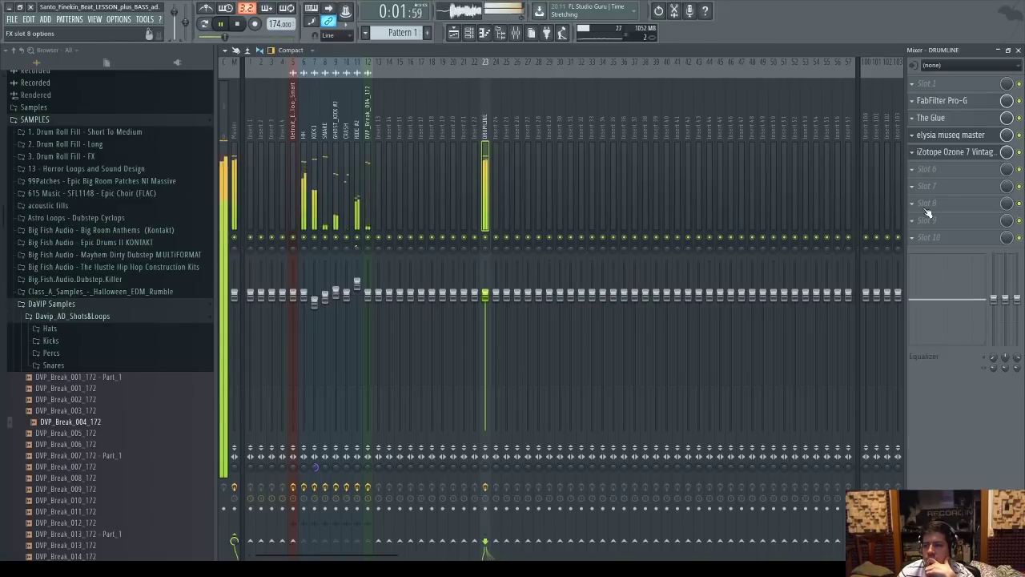
{"action": "left_click_drag", "start_coordinate": [485, 296], "coordinate": [485, 324]}
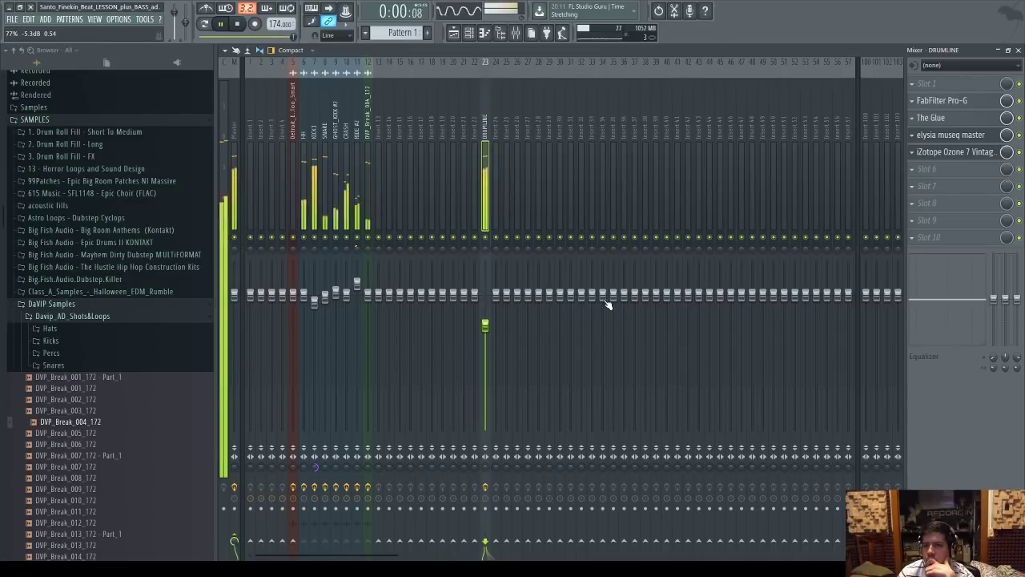
{"action": "left_click", "coordinate": [914, 169]}
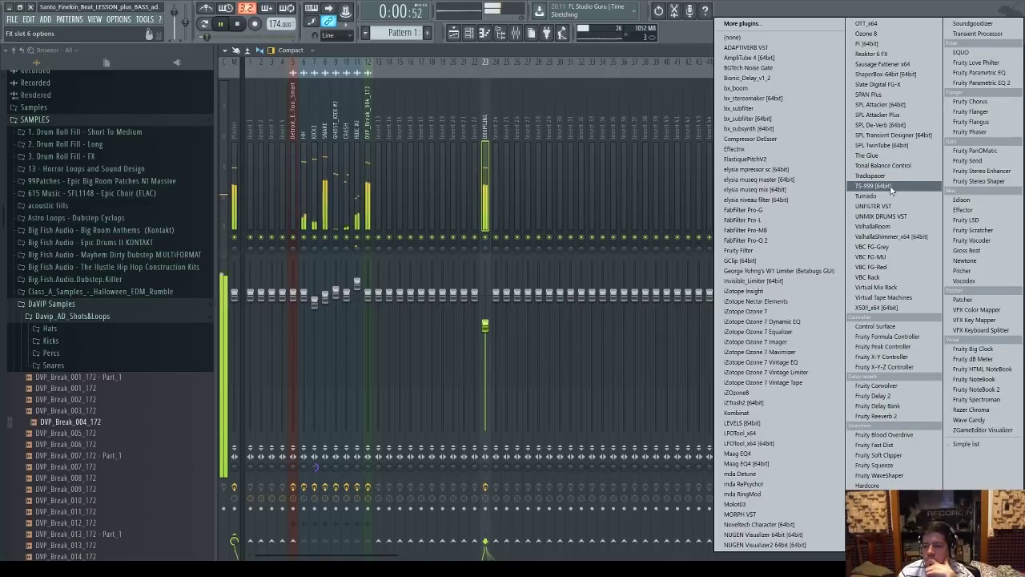
{"action": "left_click", "coordinate": [980, 82]}
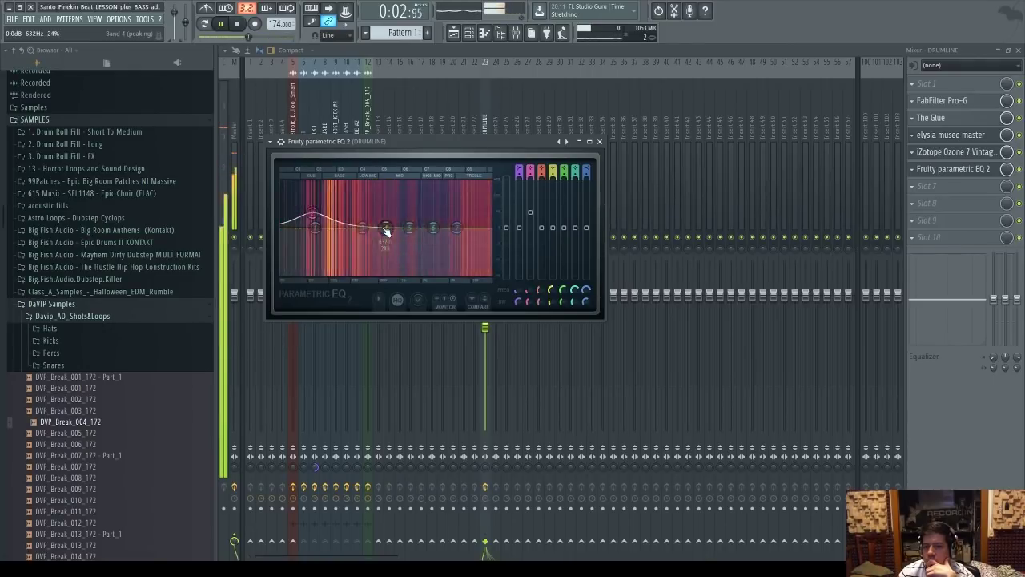
Gently boost bands 2, 4, 5 and 6 on the DRUMLINE EQ, with band 6 at about 2.6 dB near 4676 Hz.
{"action": "scroll", "coordinate": [386, 232], "scroll_direction": "down", "scroll_amount": 5}
{"action": "left_click_drag", "start_coordinate": [379, 217], "coordinate": [449, 222]}
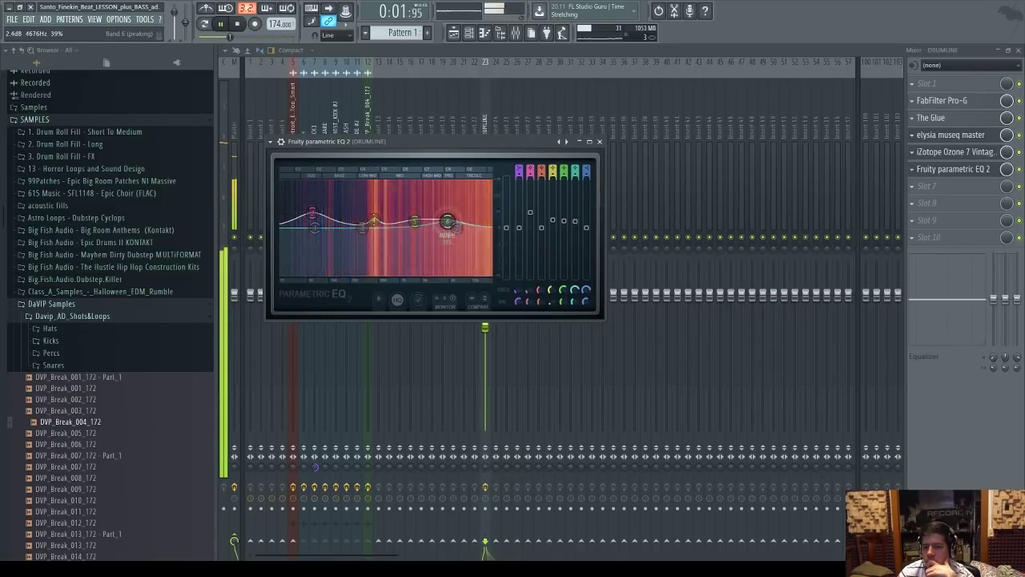
{"action": "left_click", "coordinate": [457, 54]}
Load GClip into DRUMLINE effect slot 7, set softness to 100 % and enable 2x oversampling.
{"action": "left_click", "coordinate": [913, 192]}
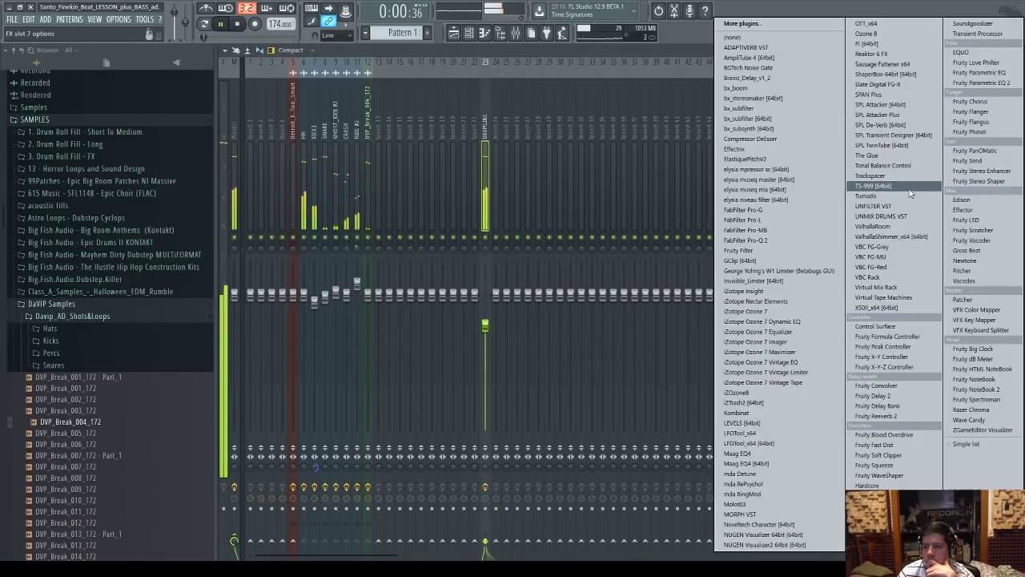
{"action": "left_click", "coordinate": [771, 261]}
{"action": "left_click_drag", "start_coordinate": [387, 319], "coordinate": [436, 75]}
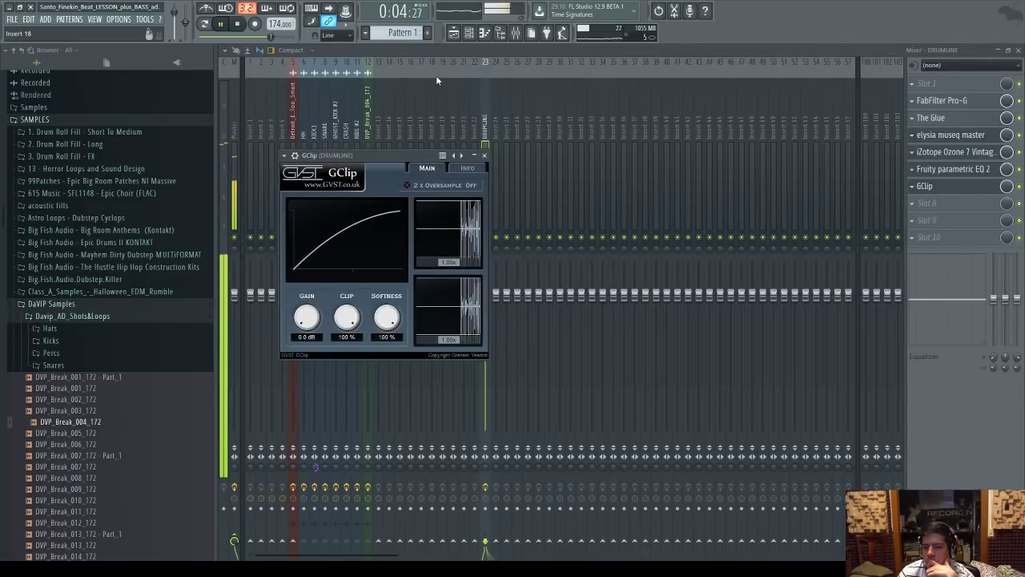
{"action": "left_click", "coordinate": [414, 187]}
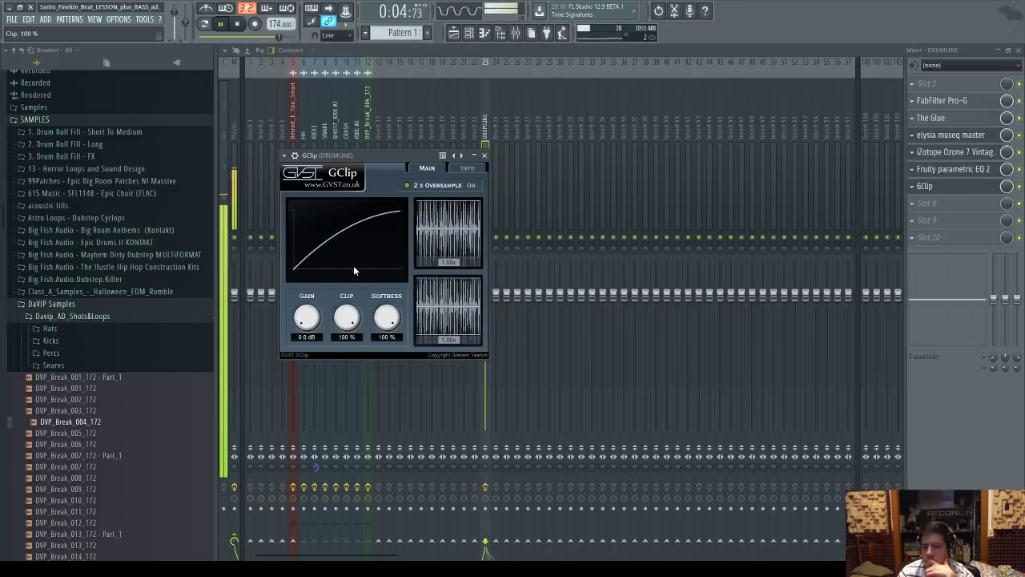
Reset the main level of Fruity parametric EQ 2, bypass GClip on DRUMLINE and stop playback after comparing.
{"action": "left_click", "coordinate": [943, 170]}
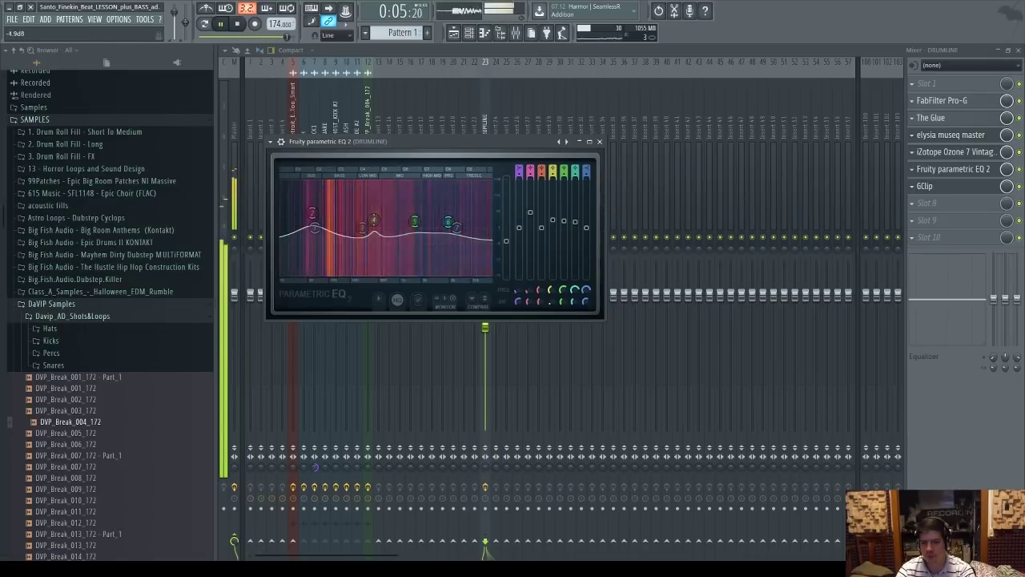
{"action": "right_click", "coordinate": [506, 246]}
{"action": "left_click", "coordinate": [521, 252]}
{"action": "left_click", "coordinate": [1019, 187]}
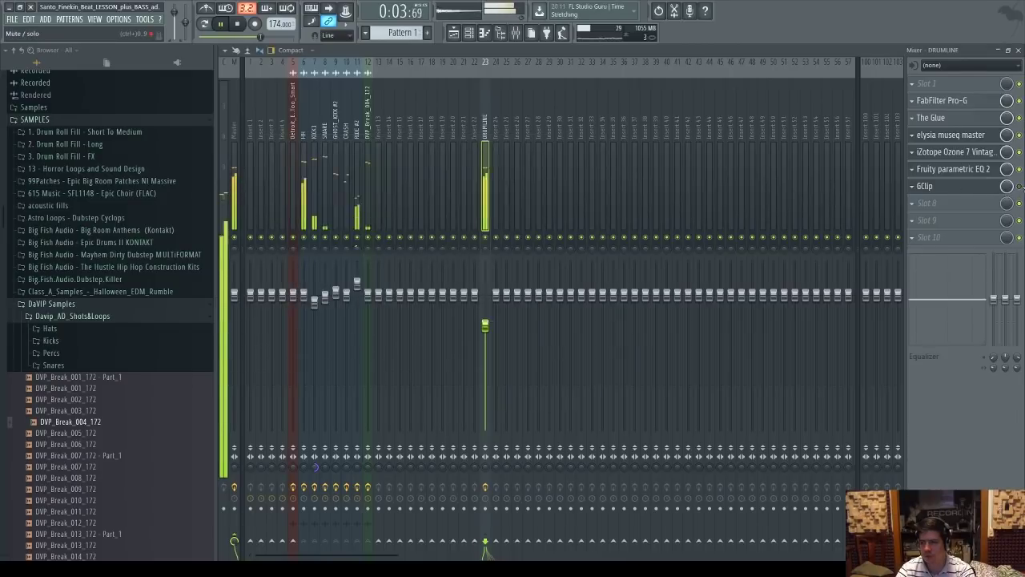
{"action": "key", "text": "space"}
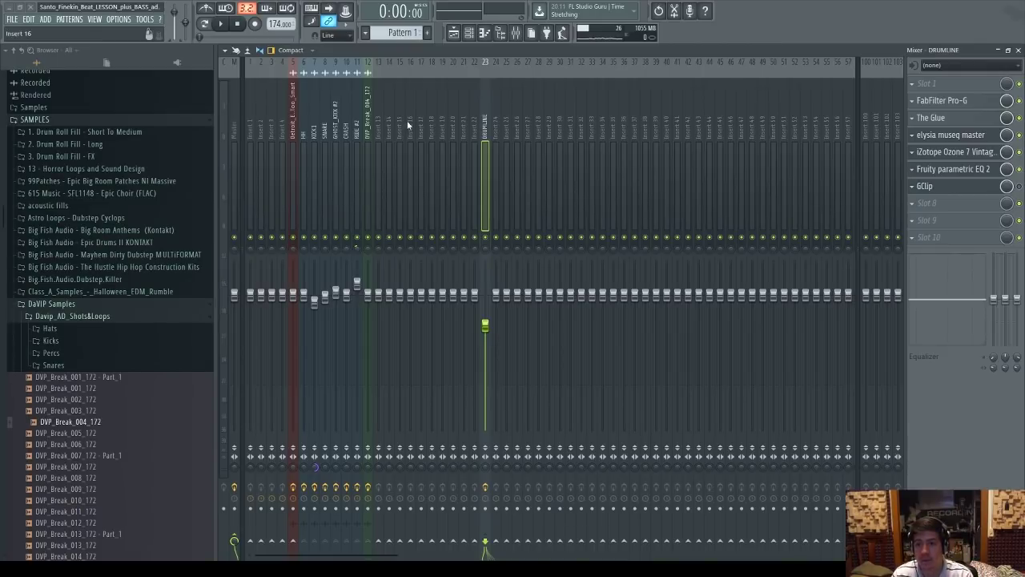
In the playlist, duplicate all drum clips twice so the four-bar break fills 16 bars, and clear the selection.
{"action": "key", "text": "space"}
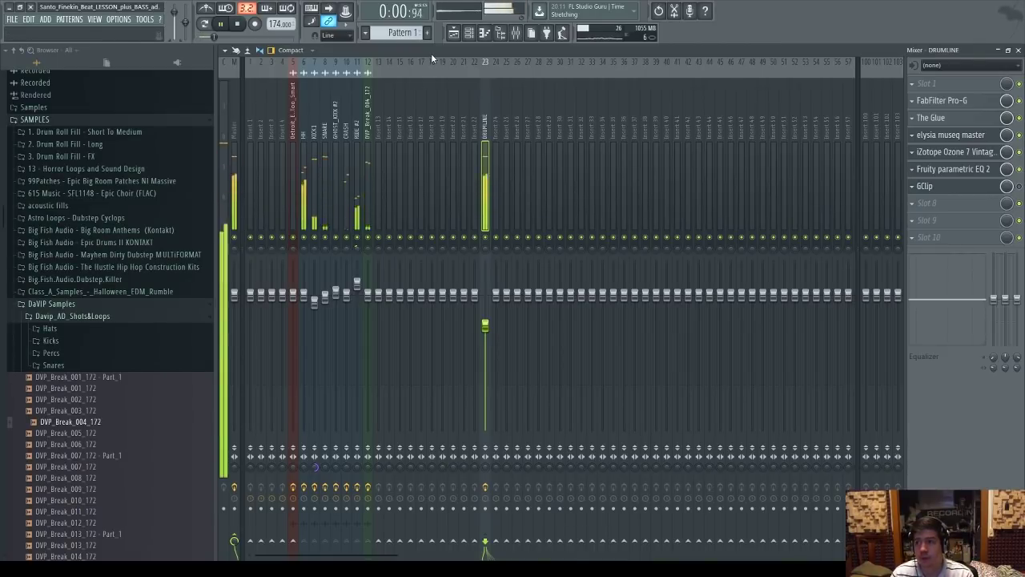
{"action": "left_click", "coordinate": [453, 33]}
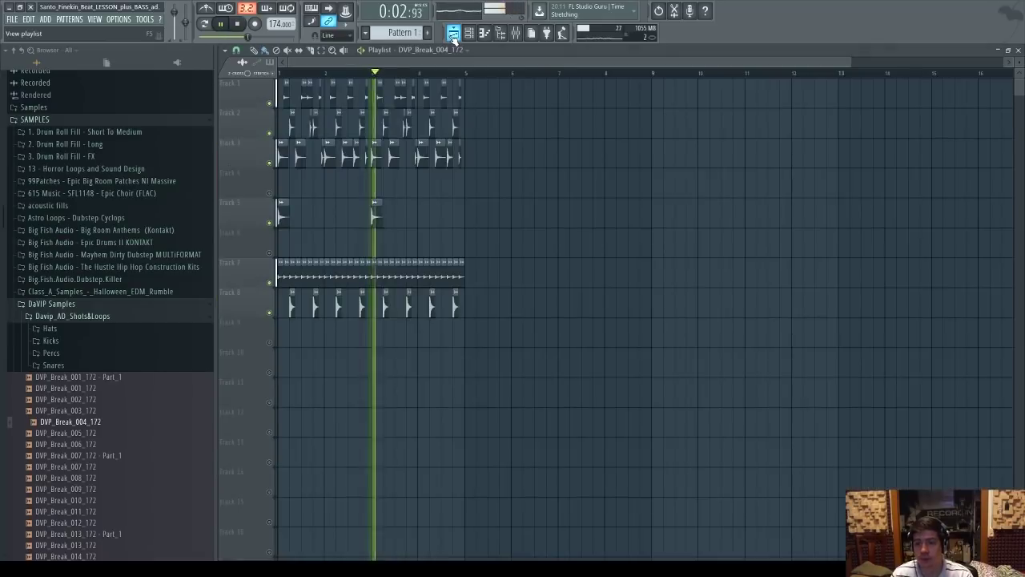
{"action": "key", "text": "space"}
{"action": "left_click_drag", "start_coordinate": [534, 371], "coordinate": [277, 80]}
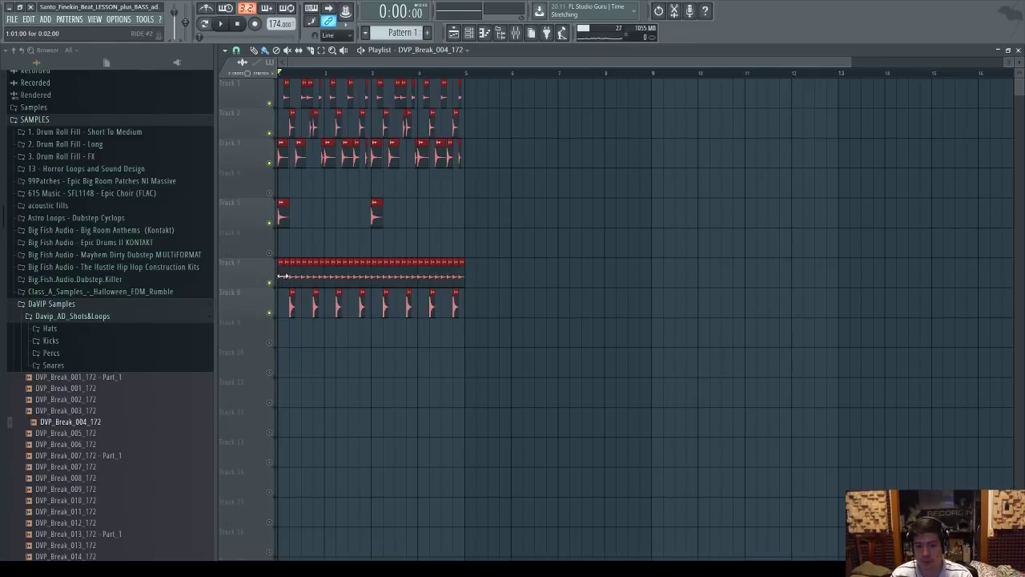
{"action": "key", "text": "ctrl+b"}
{"action": "left_click_drag", "start_coordinate": [697, 375], "coordinate": [263, 95]}
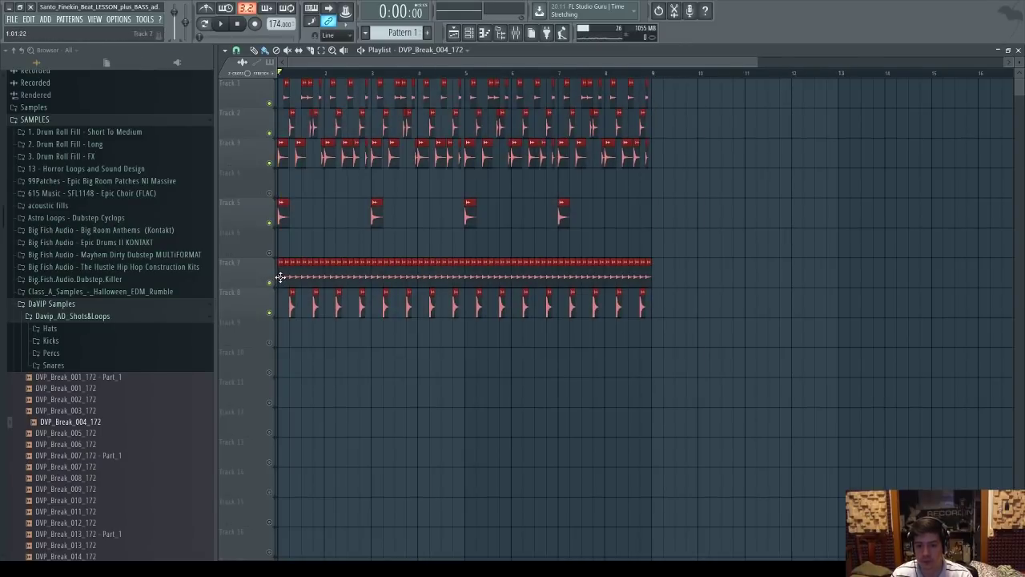
{"action": "key", "text": "ctrl+b"}
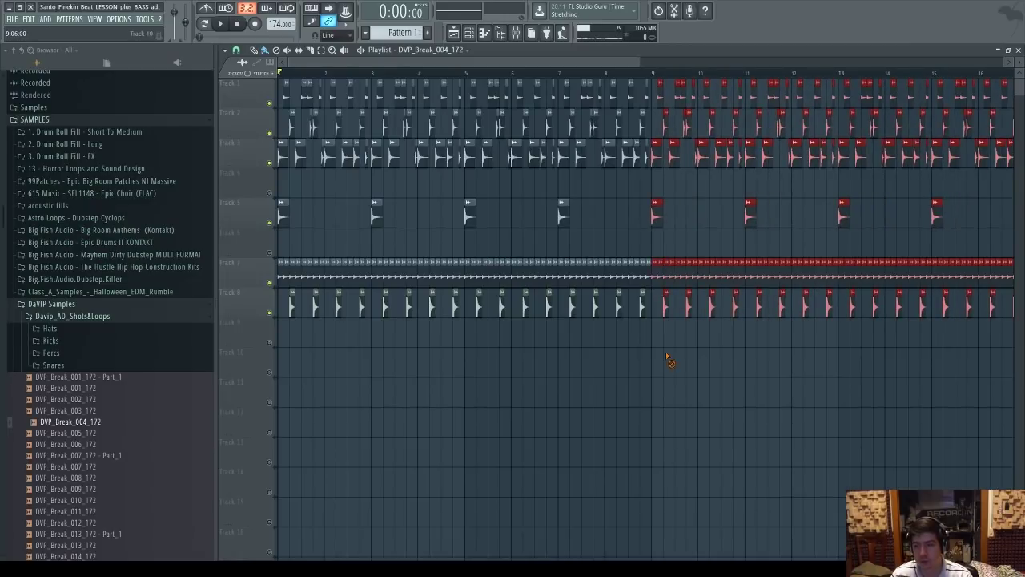
{"action": "key", "text": "ctrl+d"}
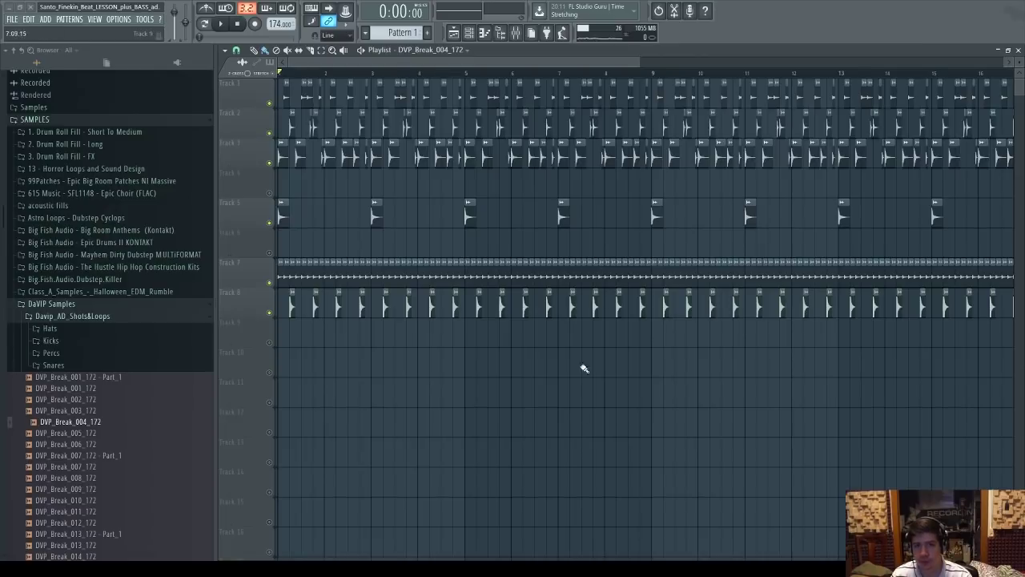
Play the extended break and collapse the DaVIP Samples and SAMPLES folders in the browser.
{"action": "key", "text": "space"}
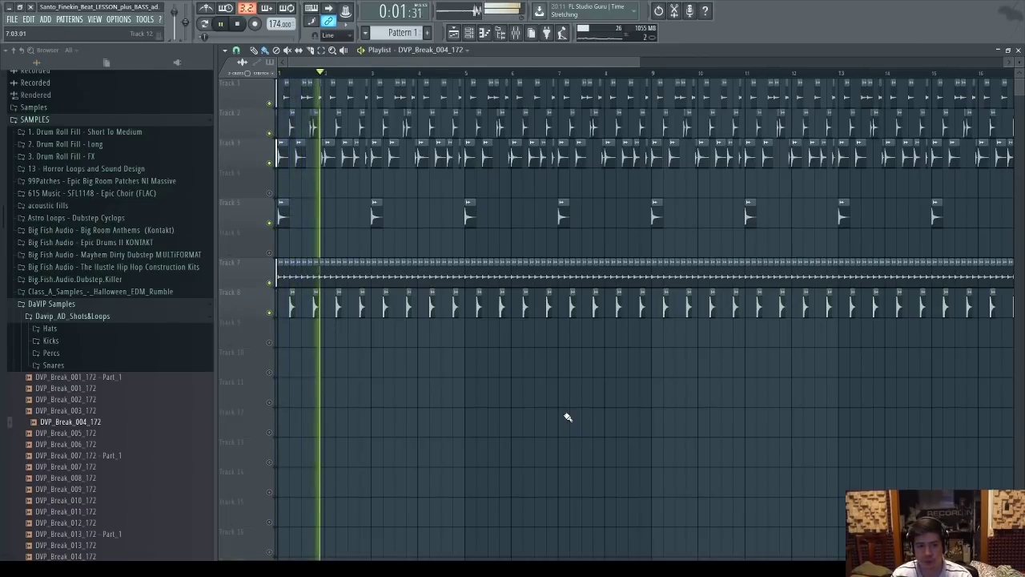
{"action": "scroll", "coordinate": [568, 416], "scroll_direction": "down", "scroll_amount": 3}
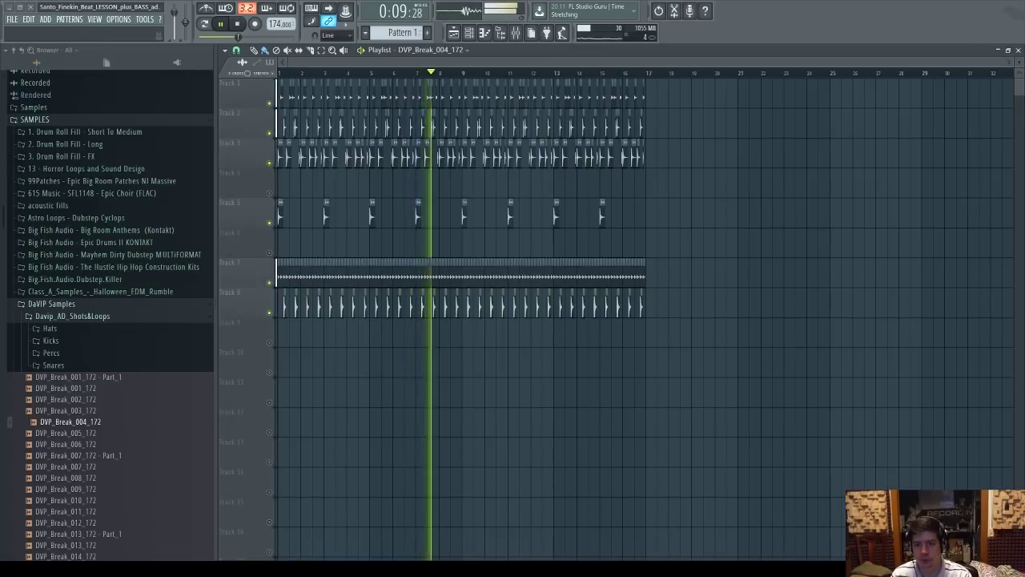
{"action": "left_click", "coordinate": [50, 305]}
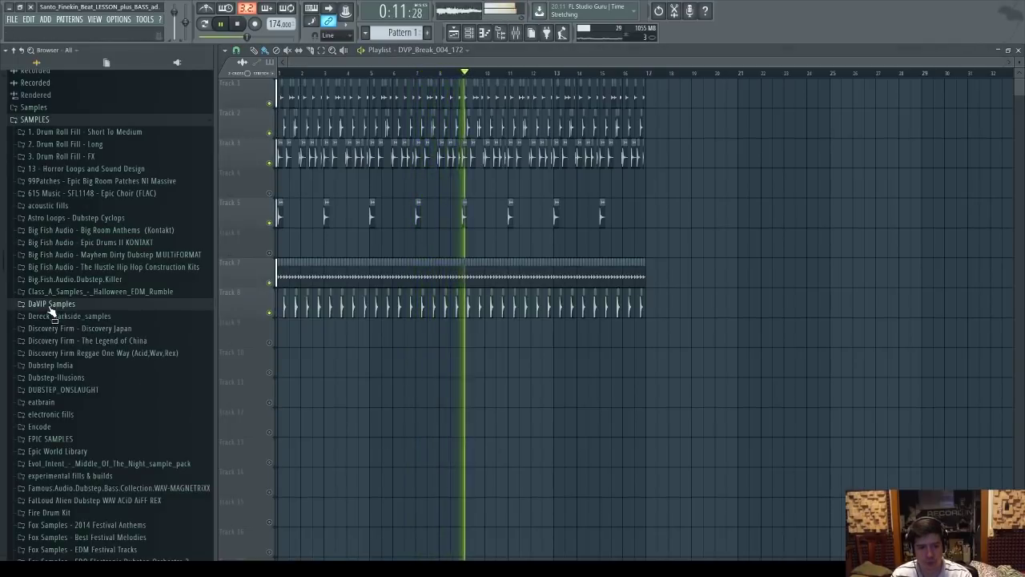
{"action": "scroll", "coordinate": [48, 300], "scroll_direction": "up", "scroll_amount": 9}
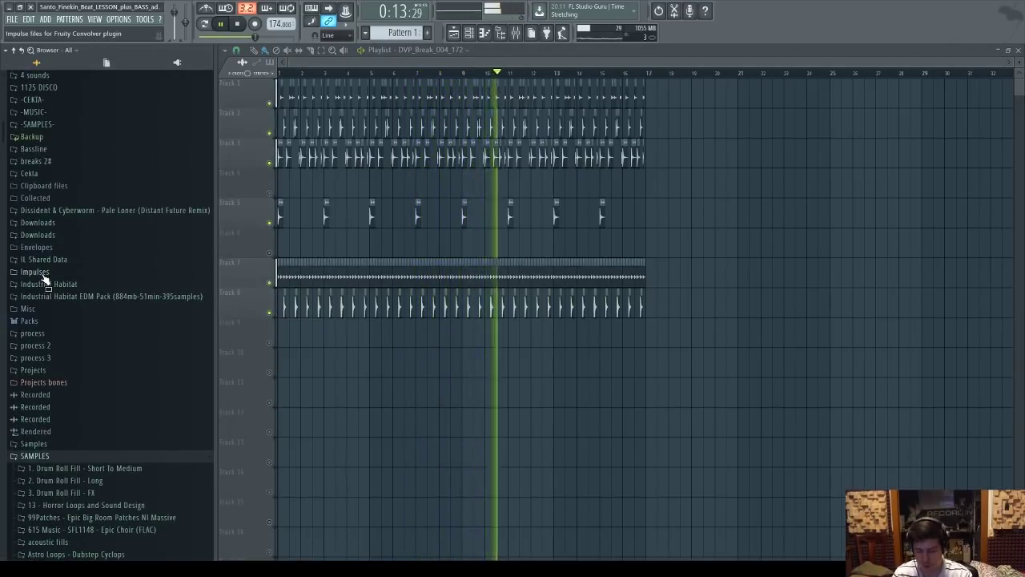
{"action": "left_click", "coordinate": [46, 277]}
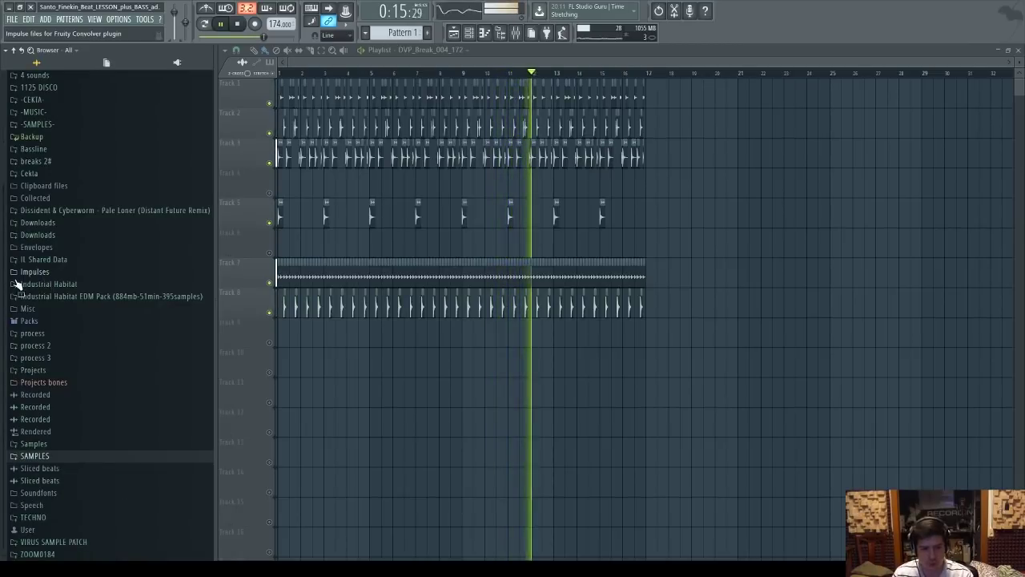
Open the Recorded folder, stop playback and place Bassline223_2_Master_2 on playlist track 10 at bar 4.
{"action": "left_click", "coordinate": [46, 409]}
{"action": "key", "text": "space"}
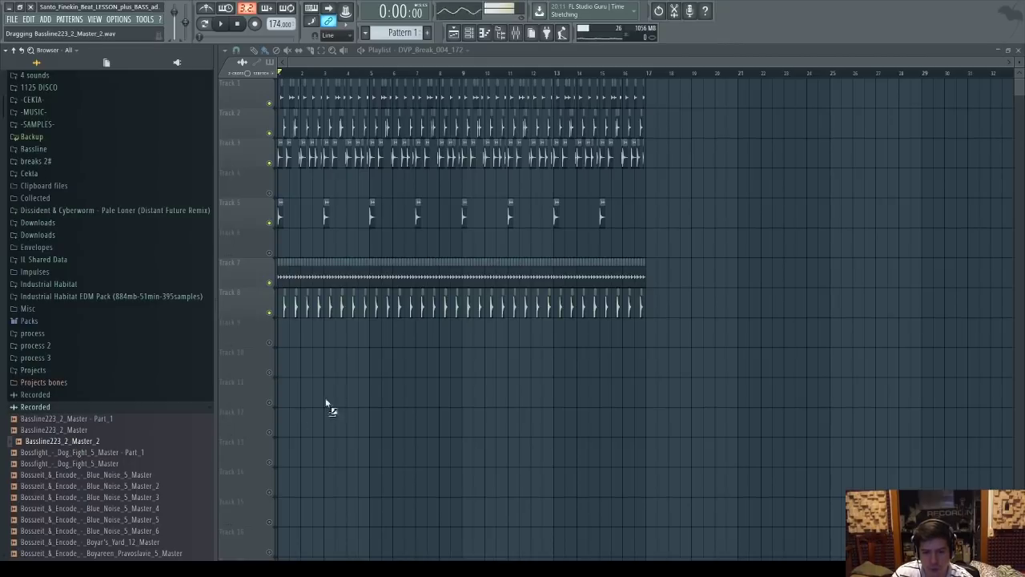
{"action": "left_click", "coordinate": [348, 367]}
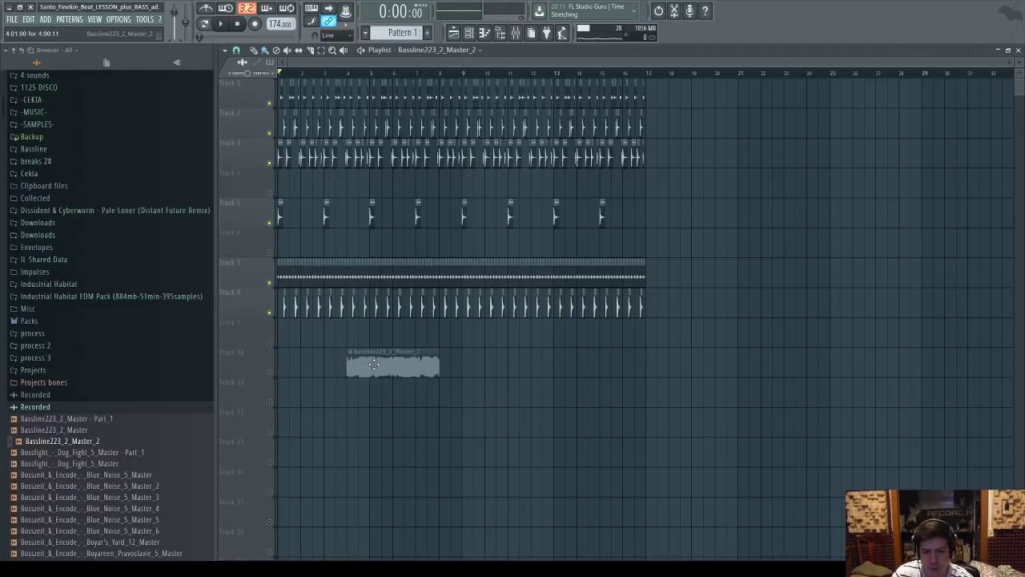
Move the bassline clip to bar 1, fit it to exactly four bars, and play it with playlist track 10 soloed.
{"action": "right_click", "coordinate": [271, 372]}
{"action": "key", "text": "space"}
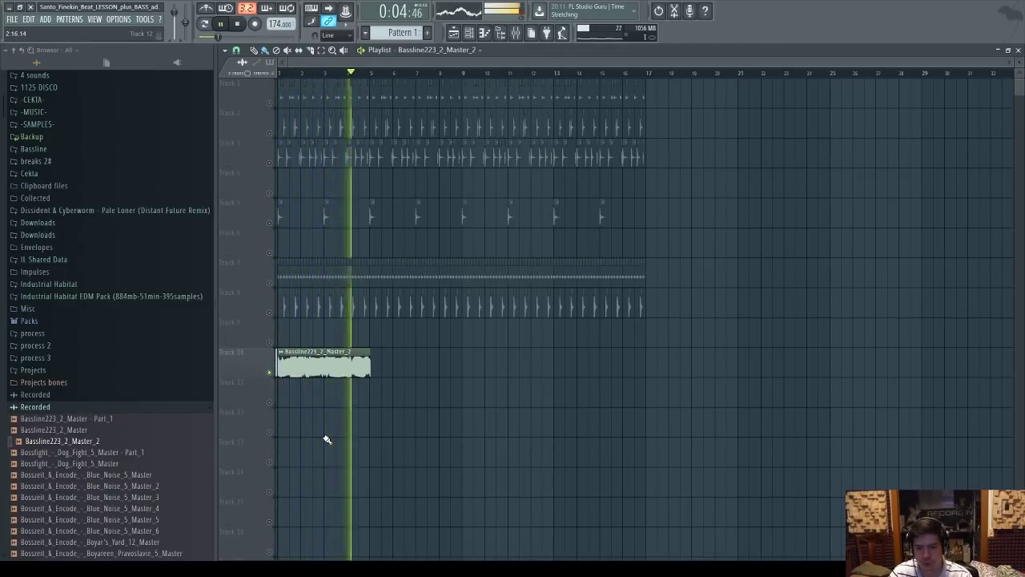
{"action": "key", "text": "space"}
{"action": "key", "text": "space"}
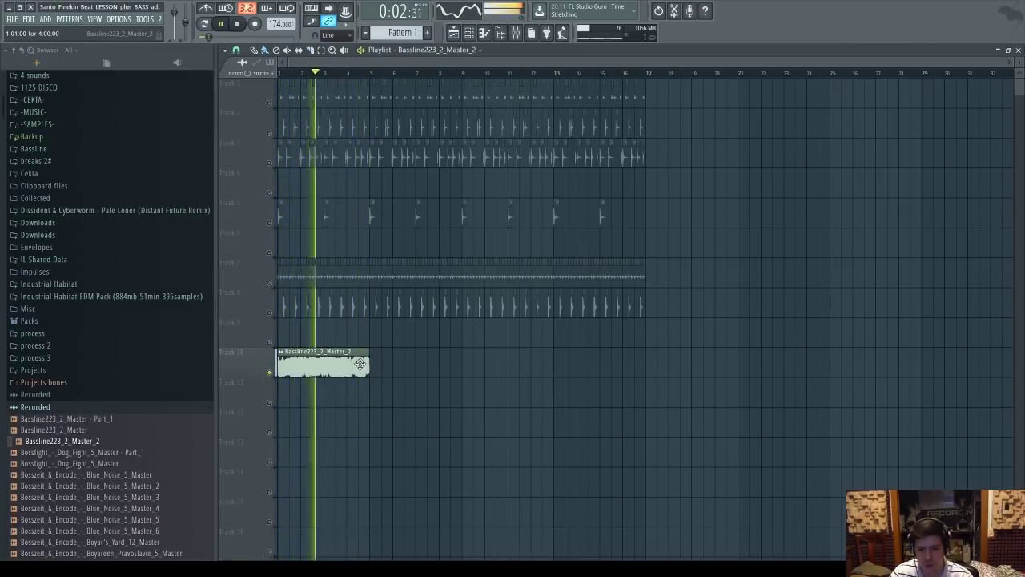
Route the bassline channel to mixer insert 13 and return to the playlist.
{"action": "double_click", "coordinate": [362, 365]}
{"action": "key", "text": "ctrl+l"}
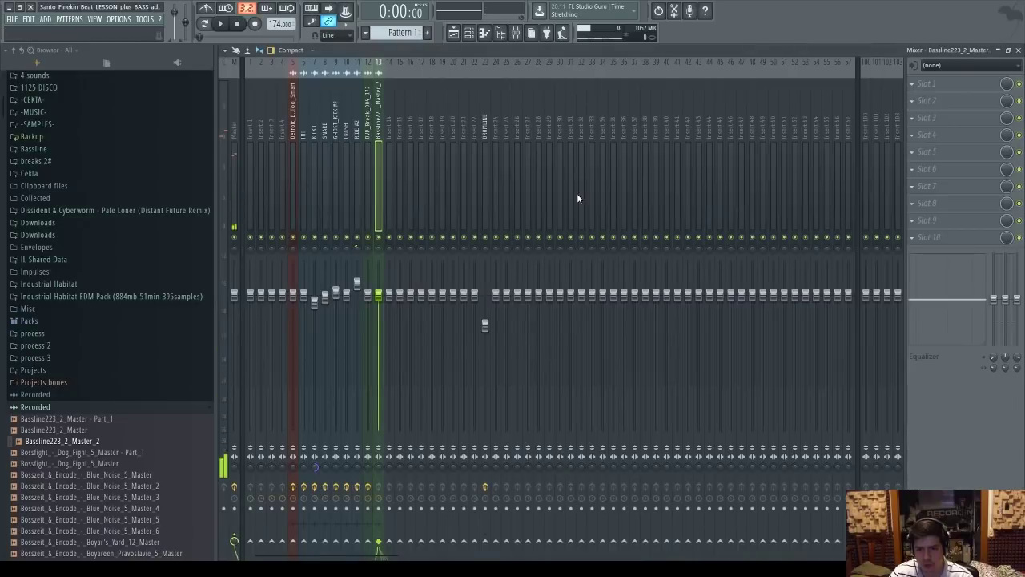
{"action": "left_click", "coordinate": [454, 32]}
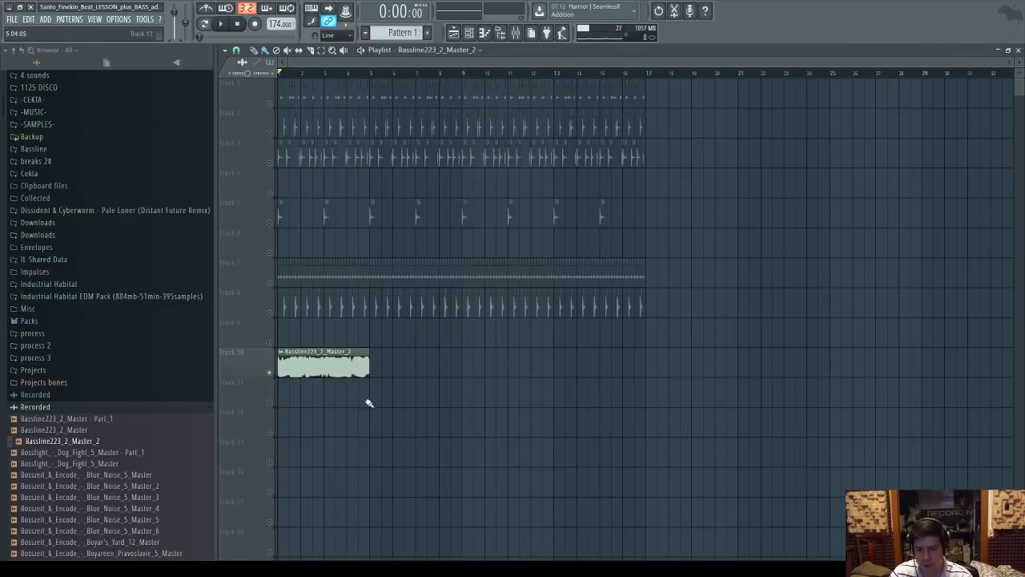
Repeat the bassline clip across track 10 through bar 16, unsolo the track and play it together with the drums.
{"action": "left_click_drag", "start_coordinate": [427, 362], "coordinate": [568, 370]}
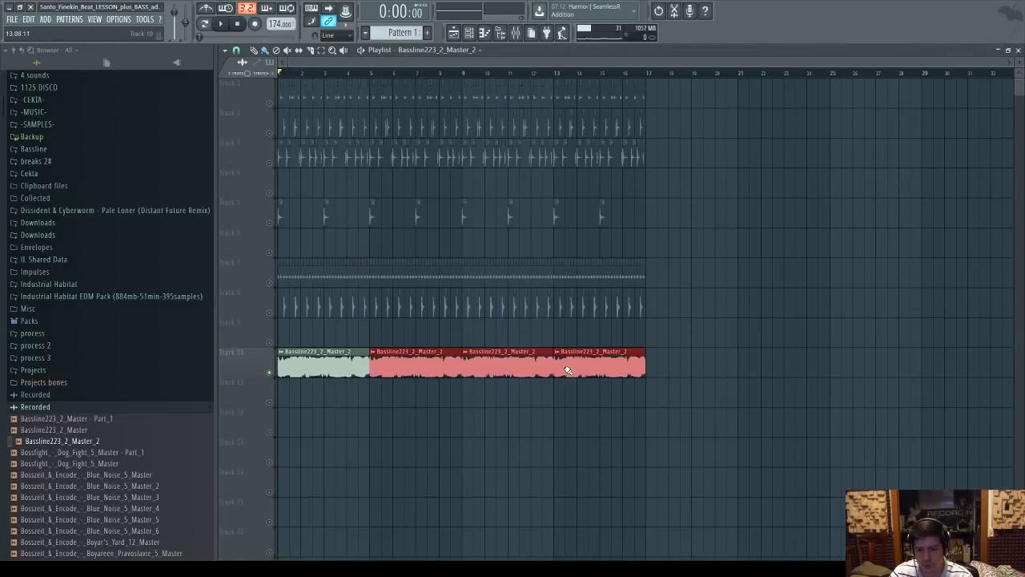
{"action": "right_click", "coordinate": [270, 373]}
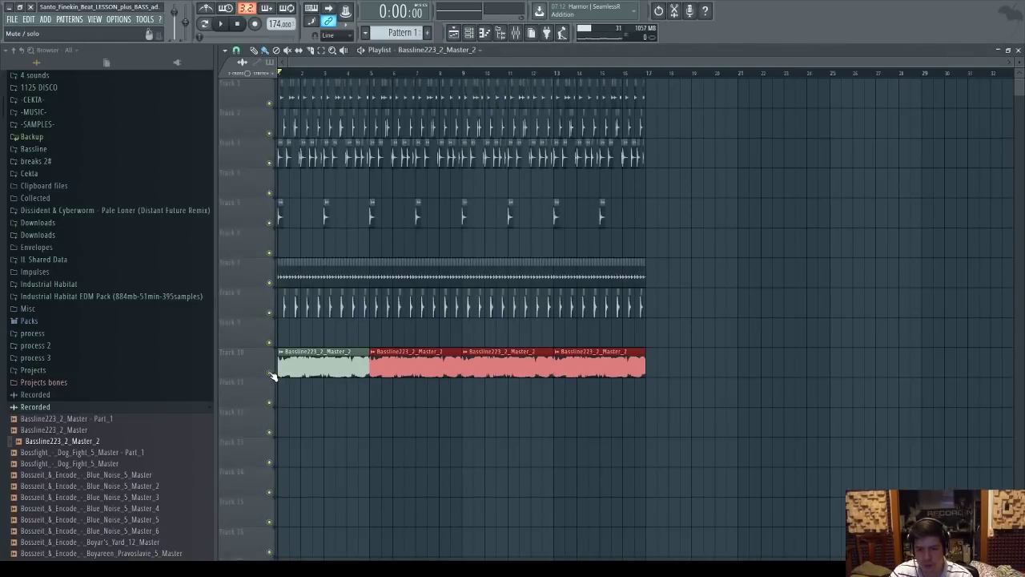
{"action": "left_click", "coordinate": [309, 420]}
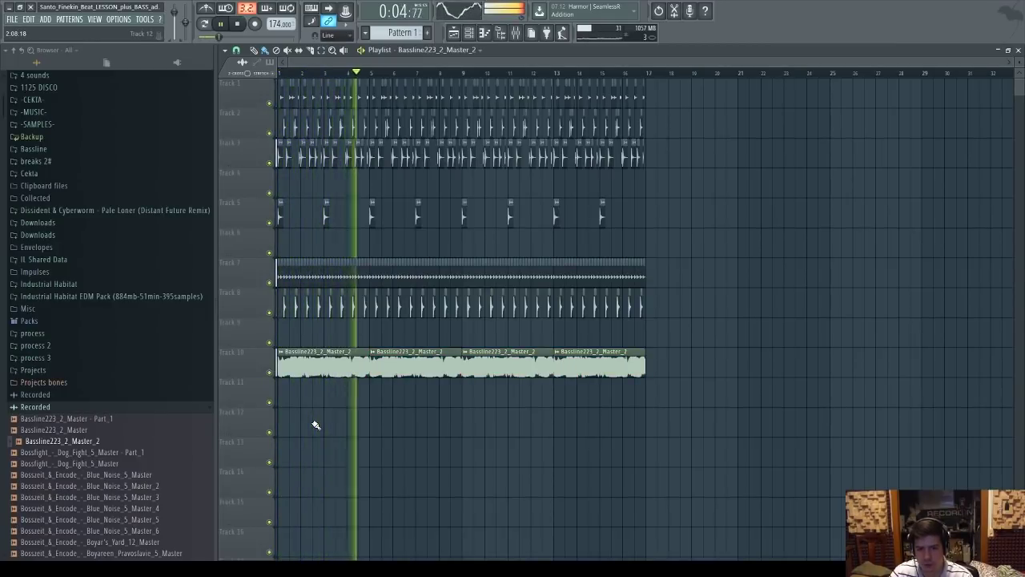
{"action": "double_click", "coordinate": [318, 369]}
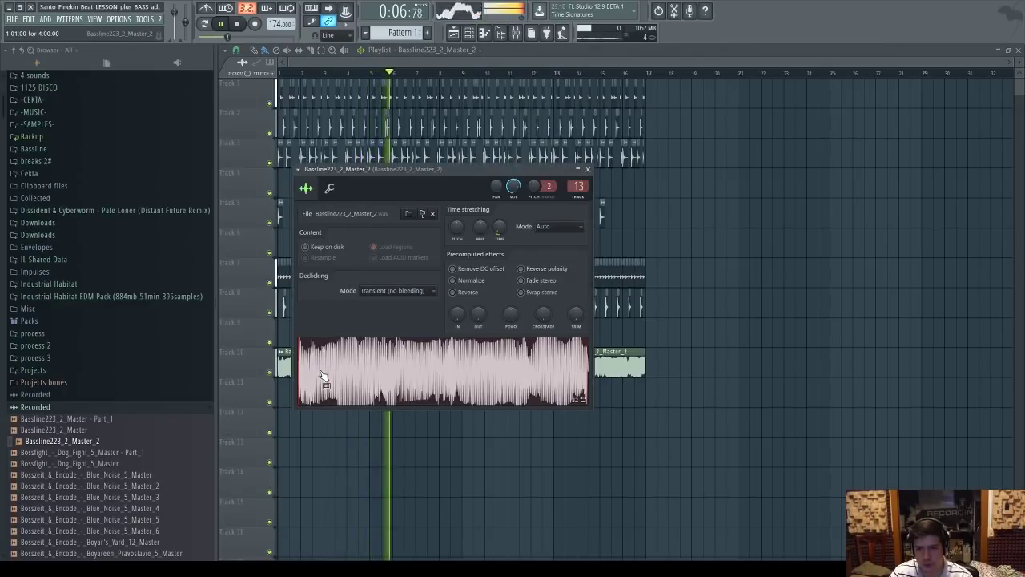
{"action": "left_click", "coordinate": [337, 455]}
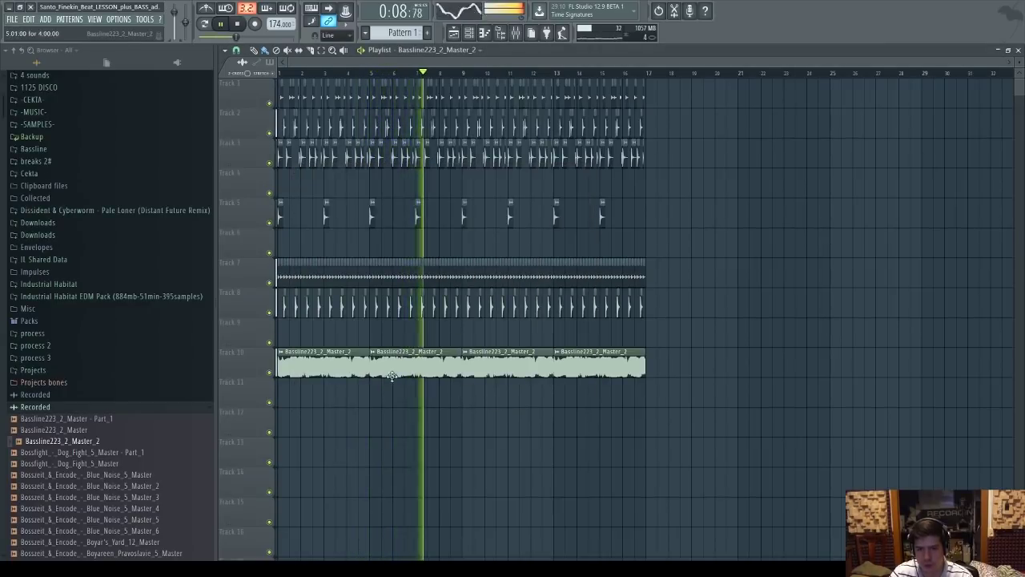
Select all four bassline clips, fit their ends to the bar lines and replay from the start.
{"action": "left_click_drag", "start_coordinate": [655, 394], "coordinate": [339, 367]}
{"action": "key", "text": "space"}
{"action": "mouse_move", "coordinate": [642, 362]}
{"action": "left_mouse_down"}
{"action": "mouse_move", "coordinate": [675, 365]}
{"action": "mouse_move", "coordinate": [647, 366]}
{"action": "left_mouse_up"}
{"action": "key", "text": "space"}
{"action": "key", "text": "space"}
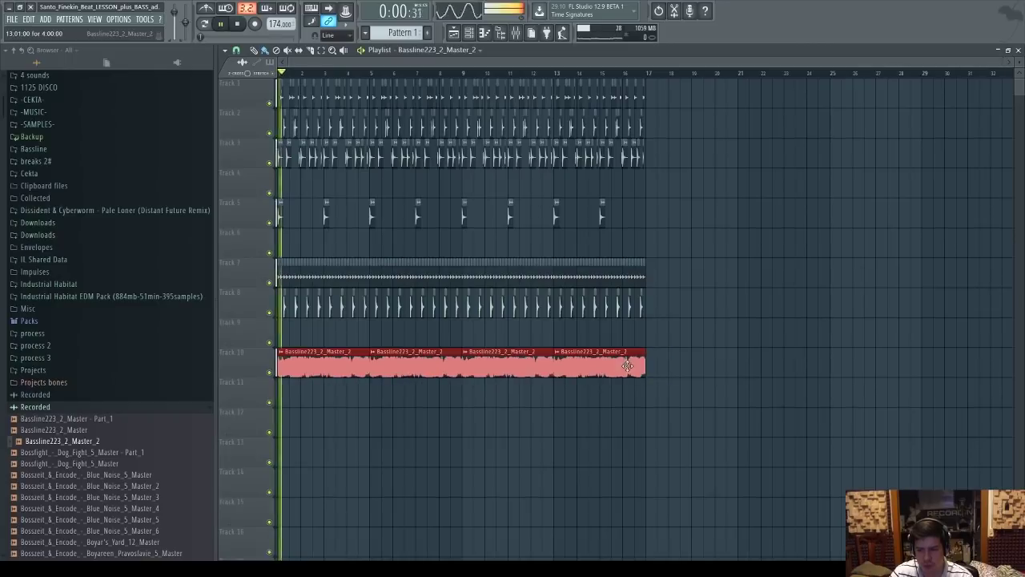
Stop playback and set the bassline channel's time-stretching mode to e3 mono.
{"action": "double_click", "coordinate": [612, 366]}
{"action": "key", "text": "space"}
{"action": "left_click", "coordinate": [546, 227]}
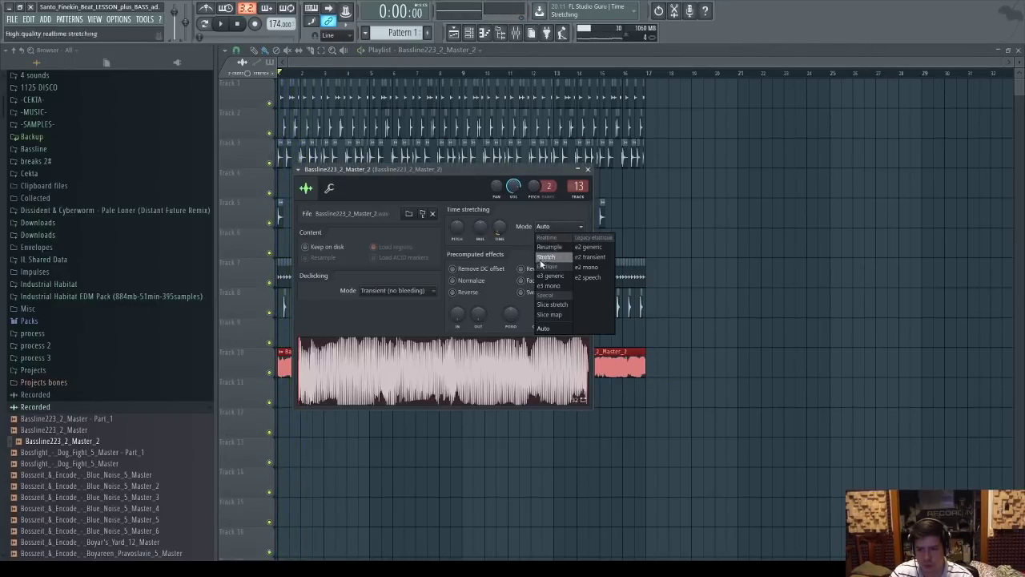
{"action": "left_click", "coordinate": [545, 286]}
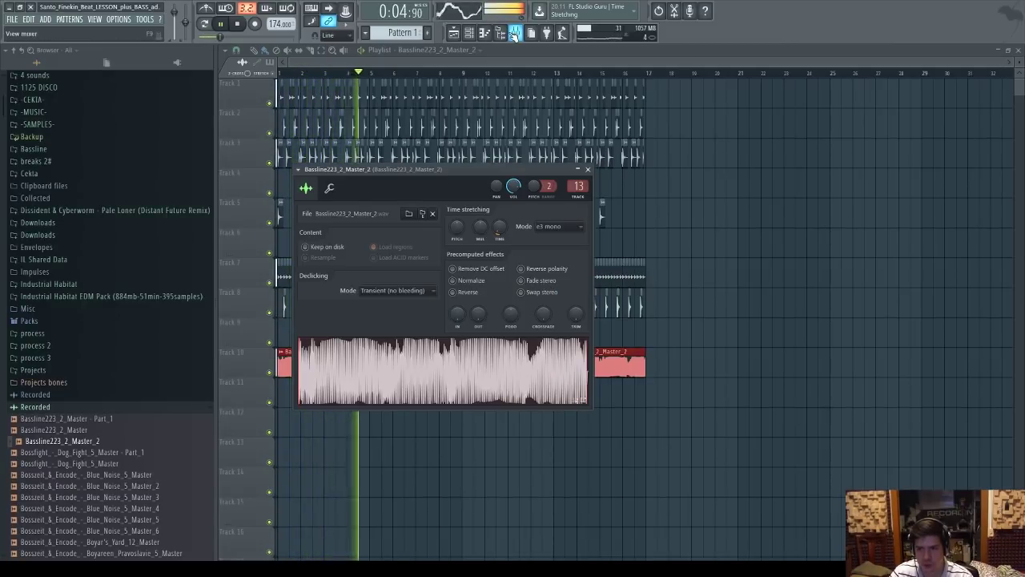
In the mixer, move the bassline track to insert 17 and solo it.
{"action": "left_click", "coordinate": [515, 33]}
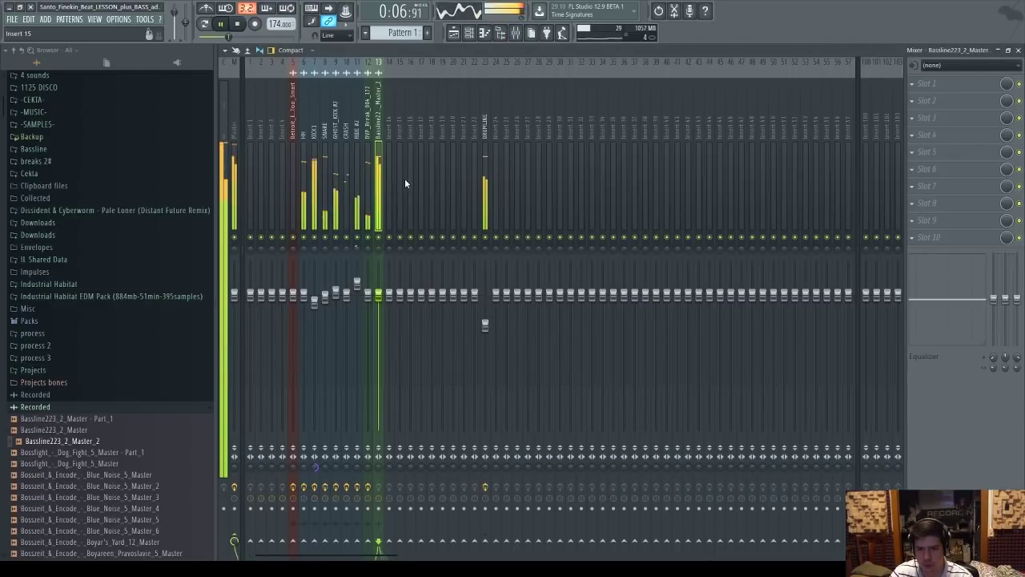
{"action": "scroll", "coordinate": [381, 134], "scroll_direction": "down", "scroll_amount": 4}
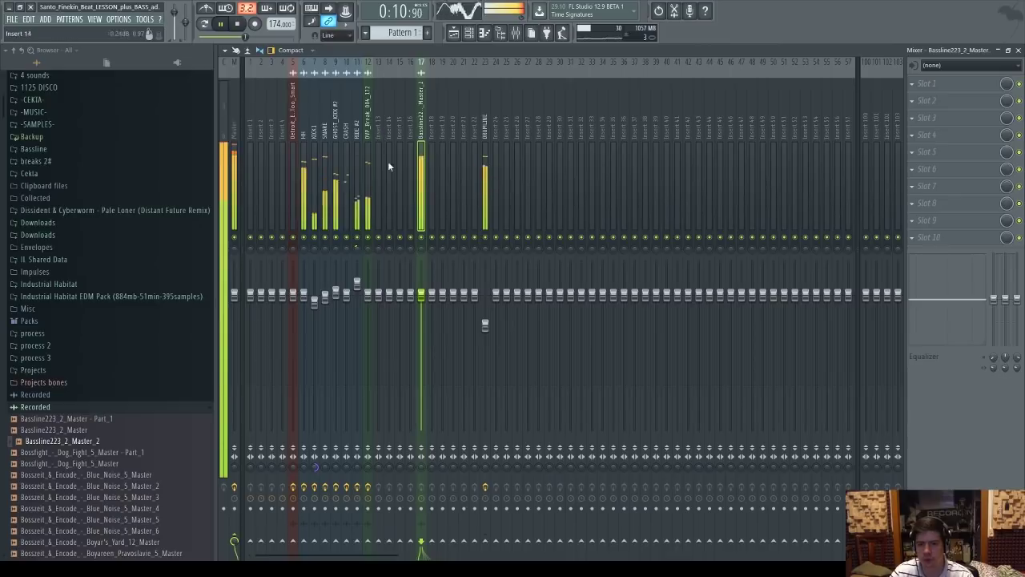
{"action": "right_click", "coordinate": [421, 238]}
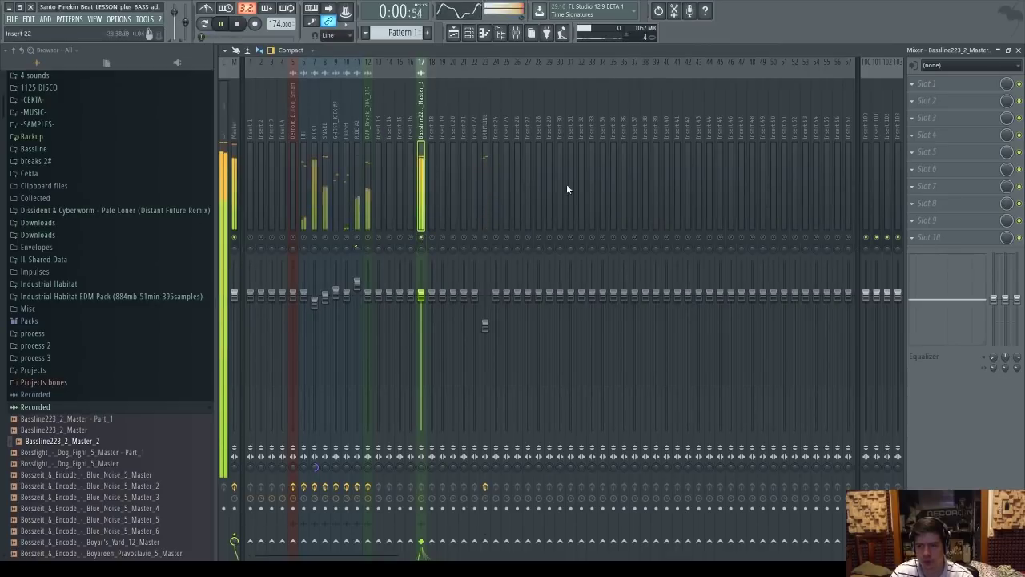
Add Fruity parametric EQ 2 in the bassline's slot 2, notching band 3 at about 246 Hz and cutting band 2 by 18 dB near 122 Hz.
{"action": "left_click", "coordinate": [913, 104]}
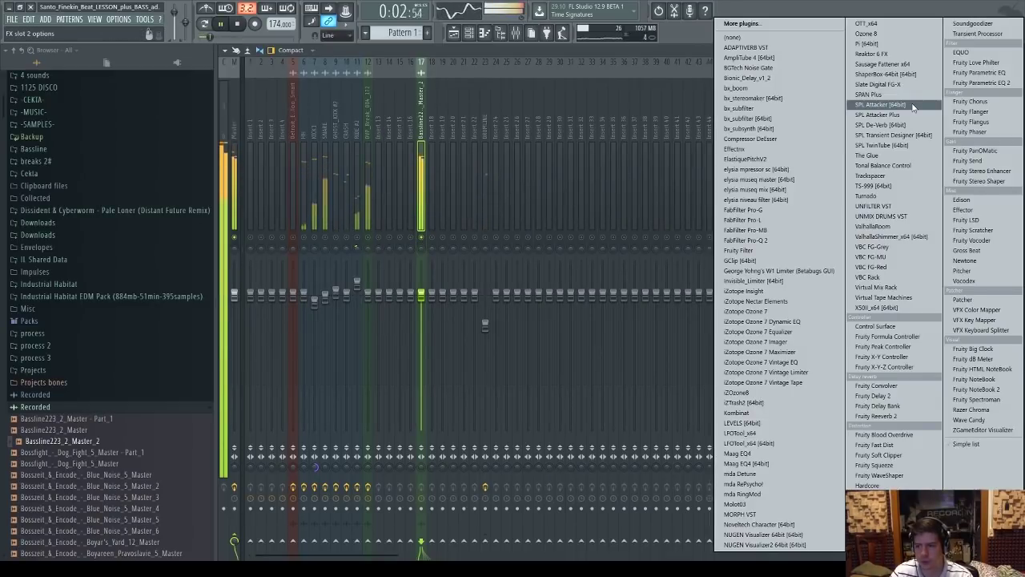
{"action": "left_click", "coordinate": [982, 83]}
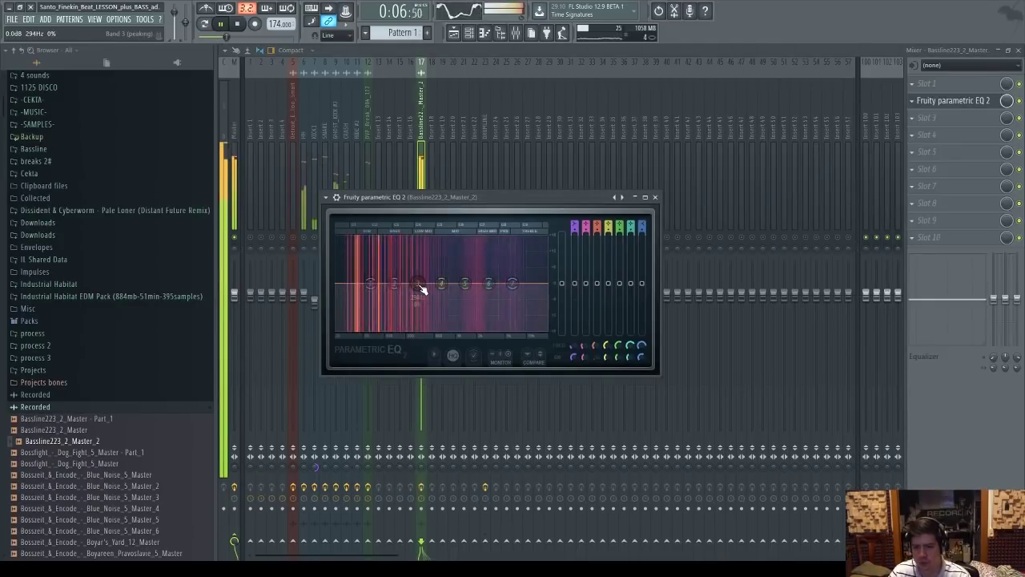
{"action": "left_click_drag", "start_coordinate": [417, 302], "coordinate": [428, 336]}
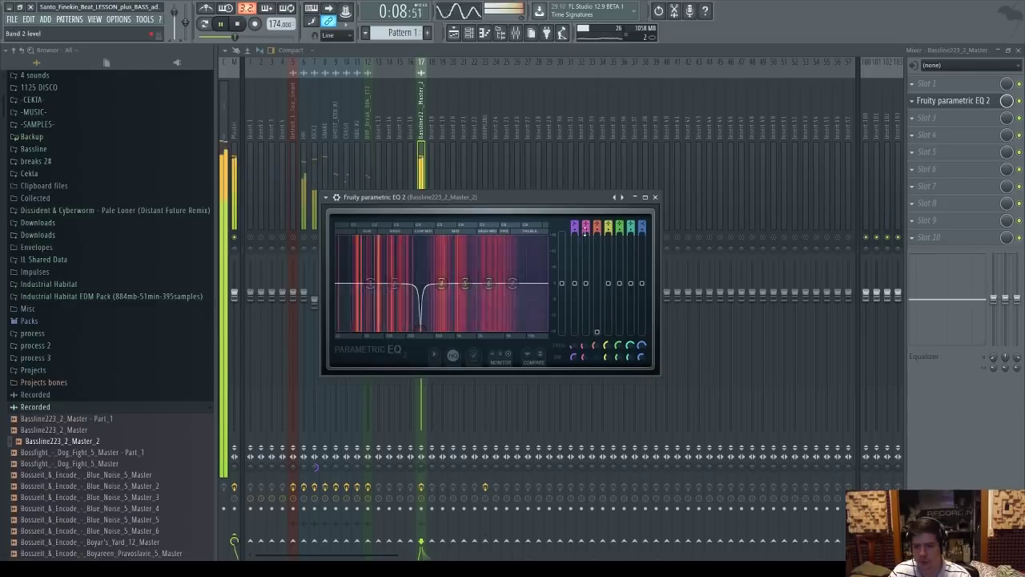
{"action": "left_click_drag", "start_coordinate": [598, 226], "coordinate": [598, 234]}
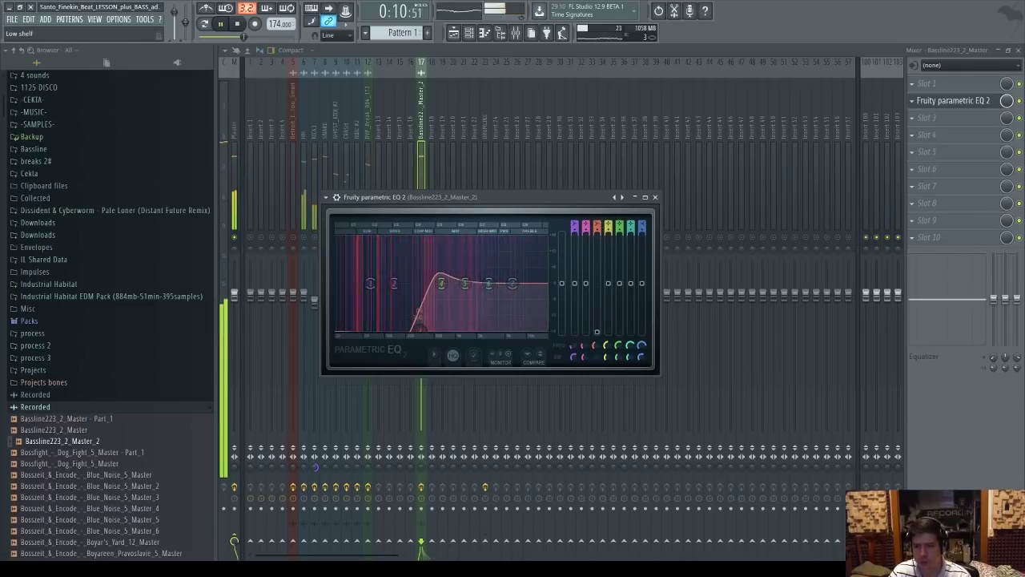
{"action": "left_click_drag", "start_coordinate": [417, 319], "coordinate": [419, 285]}
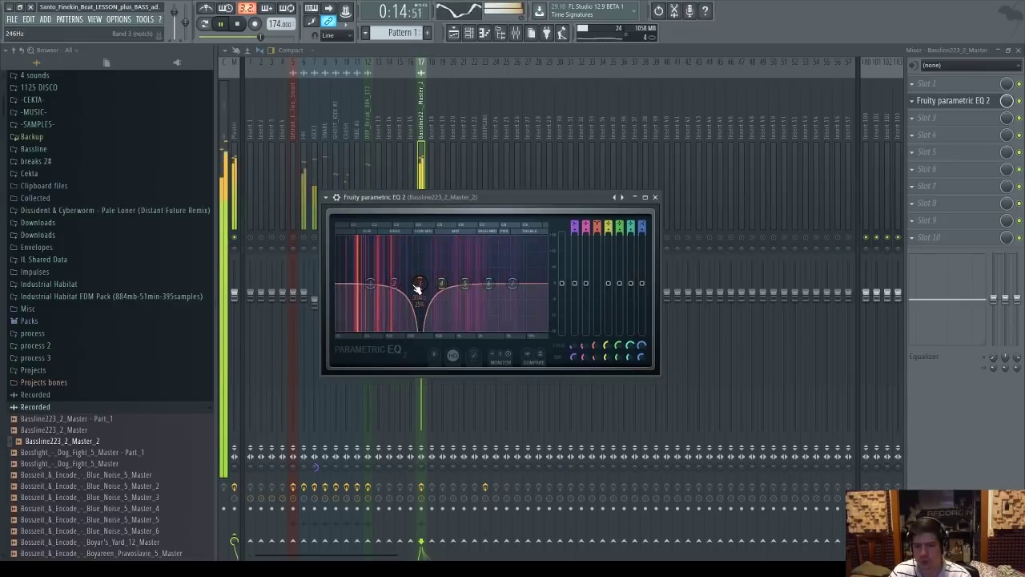
{"action": "left_click_drag", "start_coordinate": [390, 315], "coordinate": [390, 326]}
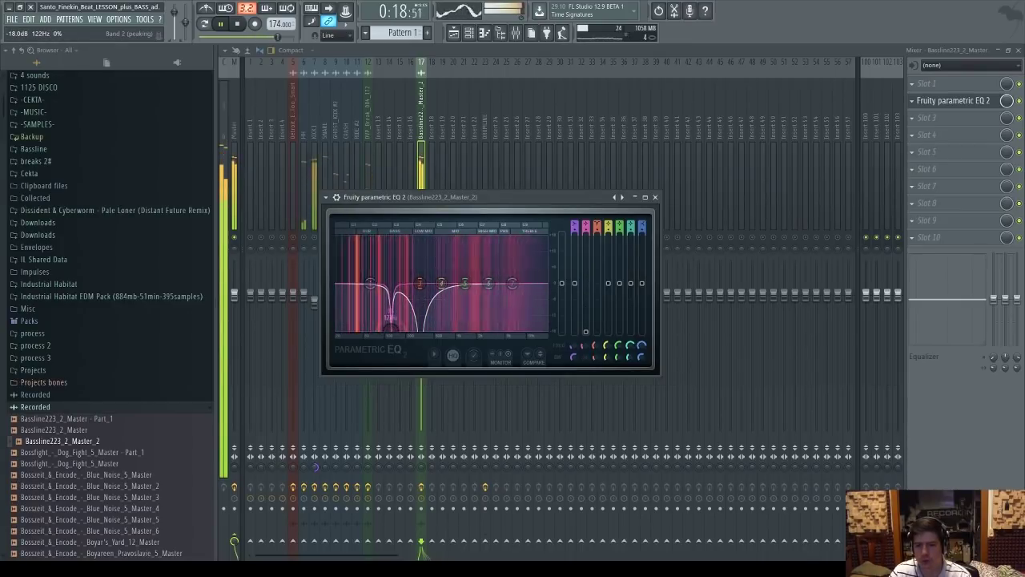
{"action": "left_click_drag", "start_coordinate": [441, 283], "coordinate": [515, 266]}
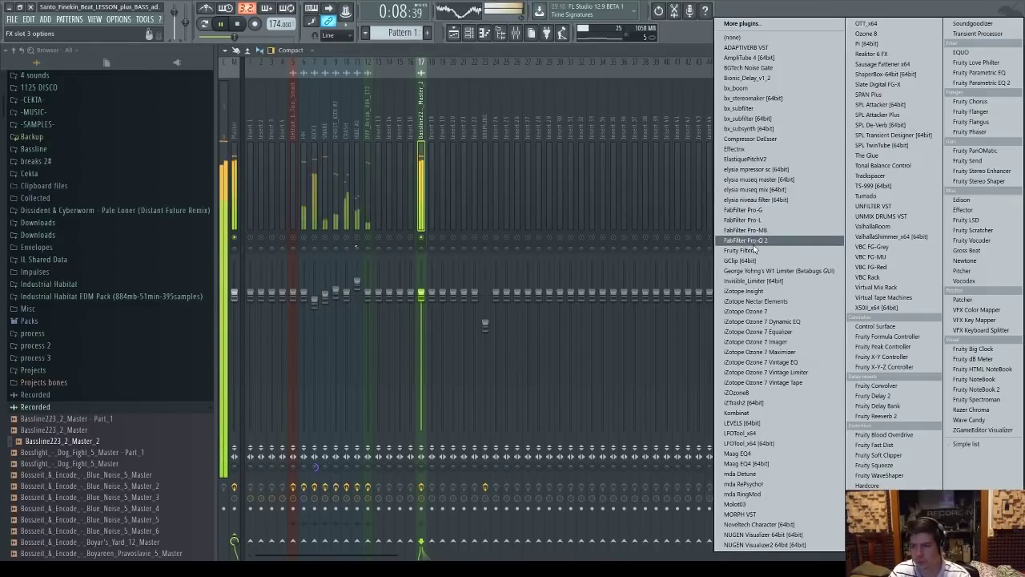
Add FabFilter Pro-Q 2 in slot 3 with a 96 dB/oct low cut at about 30 Hz.
{"action": "left_click", "coordinate": [750, 242]}
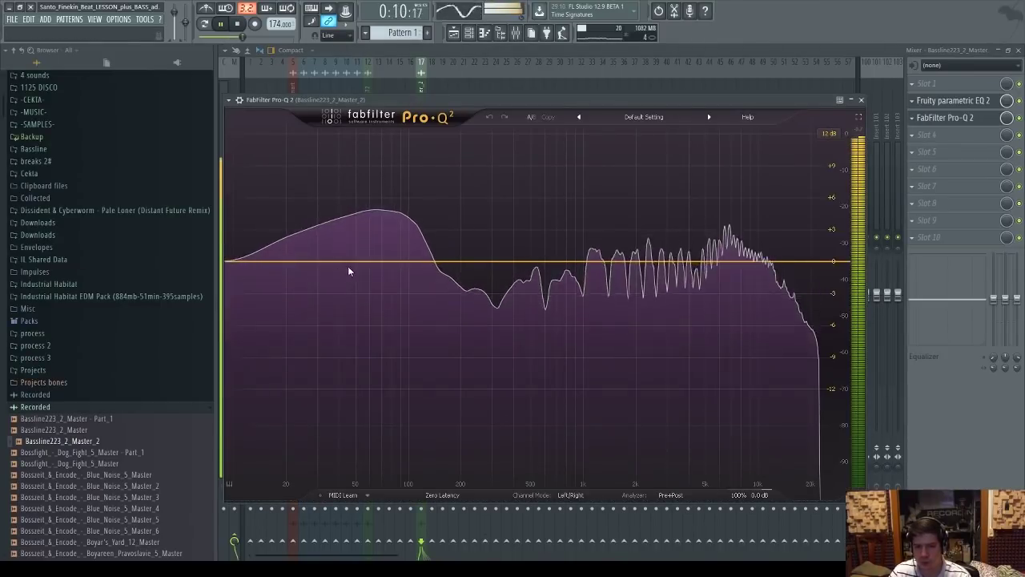
{"action": "left_click_drag", "start_coordinate": [274, 262], "coordinate": [268, 377]}
{"action": "left_click", "coordinate": [266, 439]}
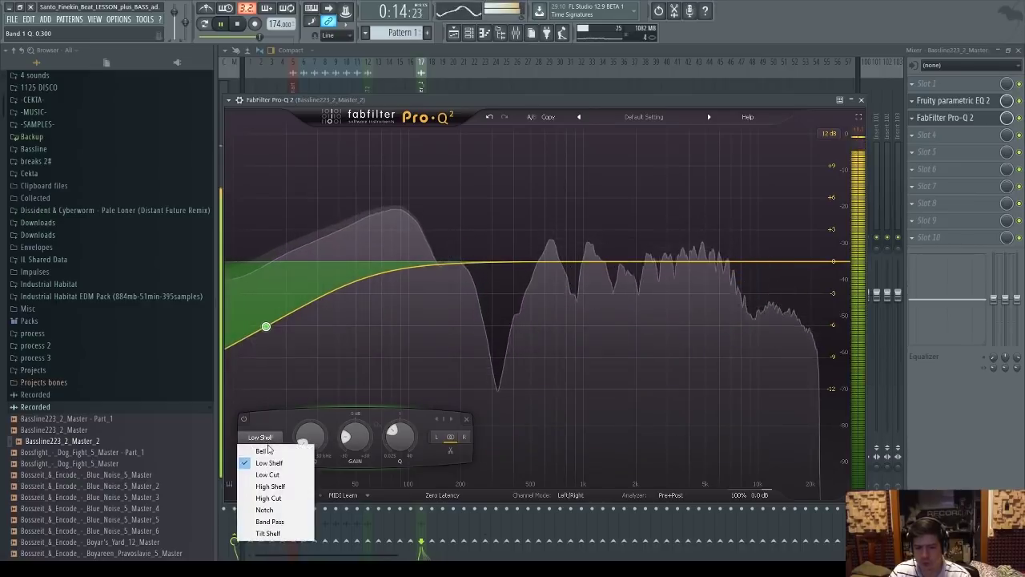
{"action": "left_click", "coordinate": [267, 474]}
{"action": "left_click", "coordinate": [264, 454]}
{"action": "left_click", "coordinate": [266, 450]}
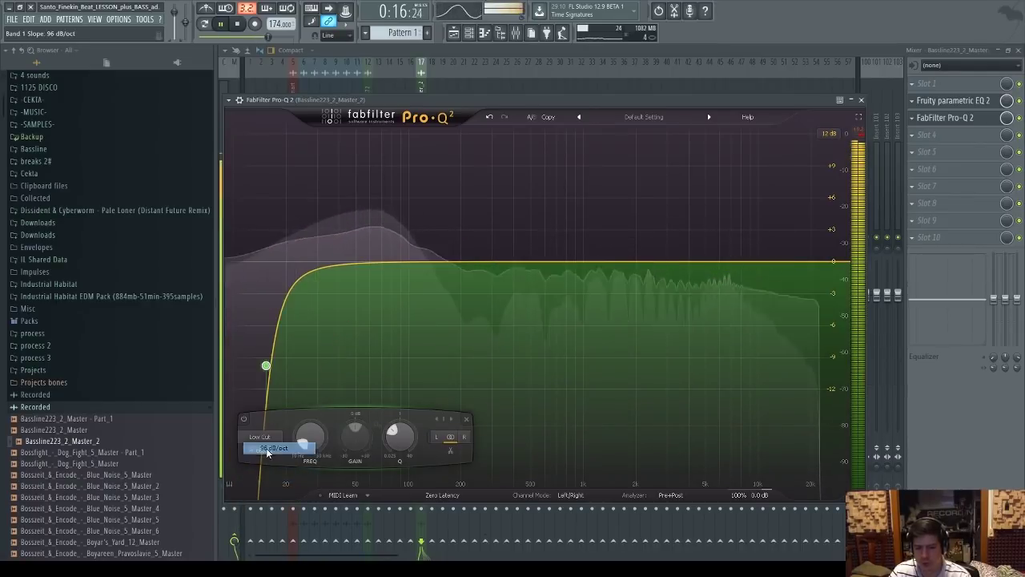
{"action": "left_click_drag", "start_coordinate": [266, 366], "coordinate": [316, 296]}
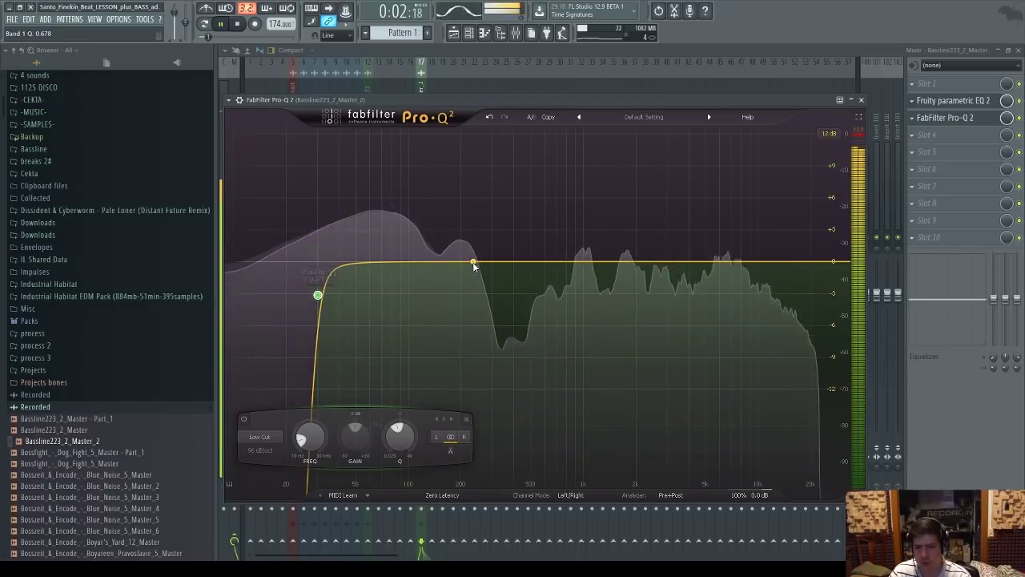
Add a narrow -30 dB bell cut at about 132 Hz with Q 38.246 in Pro-Q 2 and restart playback.
{"action": "left_click_drag", "start_coordinate": [474, 267], "coordinate": [430, 411]}
{"action": "scroll", "coordinate": [437, 266], "scroll_direction": "up", "scroll_amount": 15}
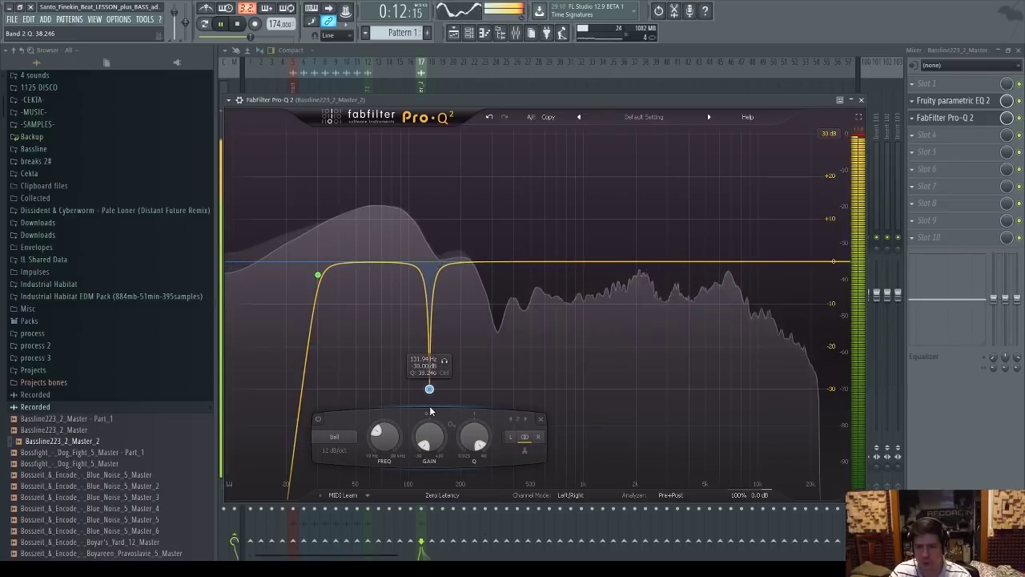
{"action": "key", "text": "space"}
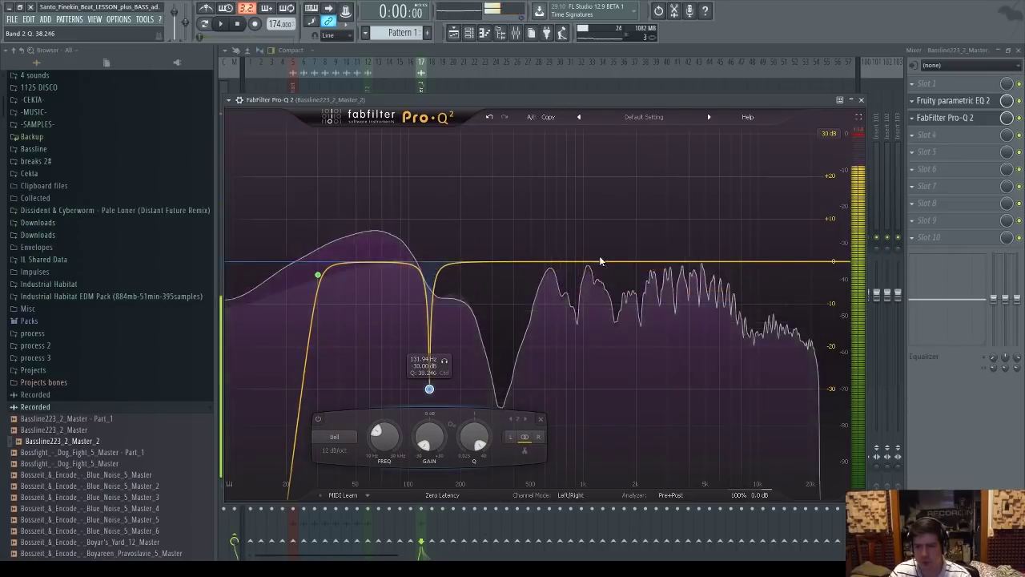
{"action": "key", "text": "space"}
Close the Pro-Q 2 window and audition the equalized bassline from the start, stopping playback at the end.
{"action": "left_click", "coordinate": [654, 50]}
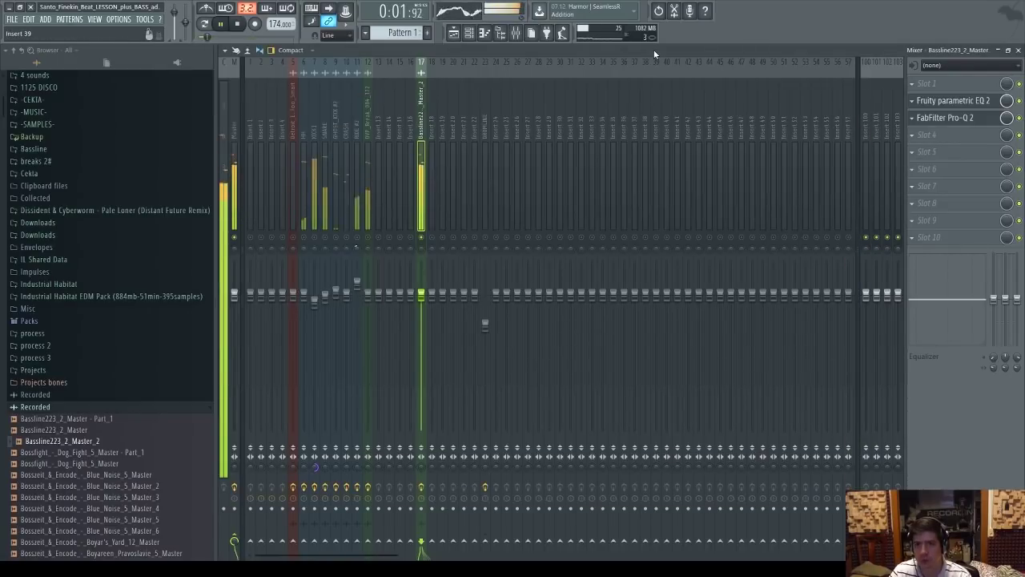
{"action": "key", "text": "space"}
{"action": "key", "text": "space"}
{"action": "key", "text": "space"}
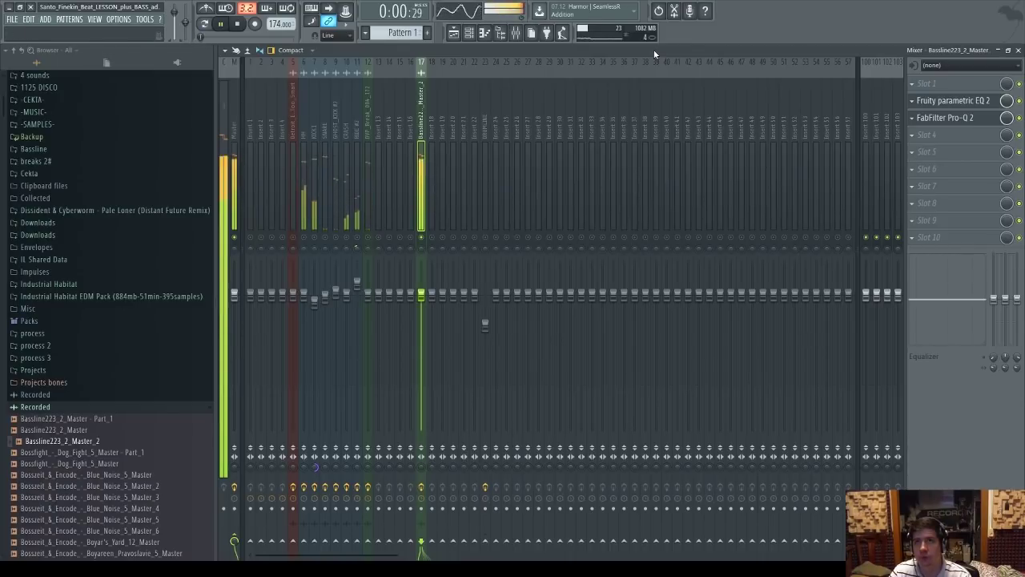
{"action": "key", "text": "space"}
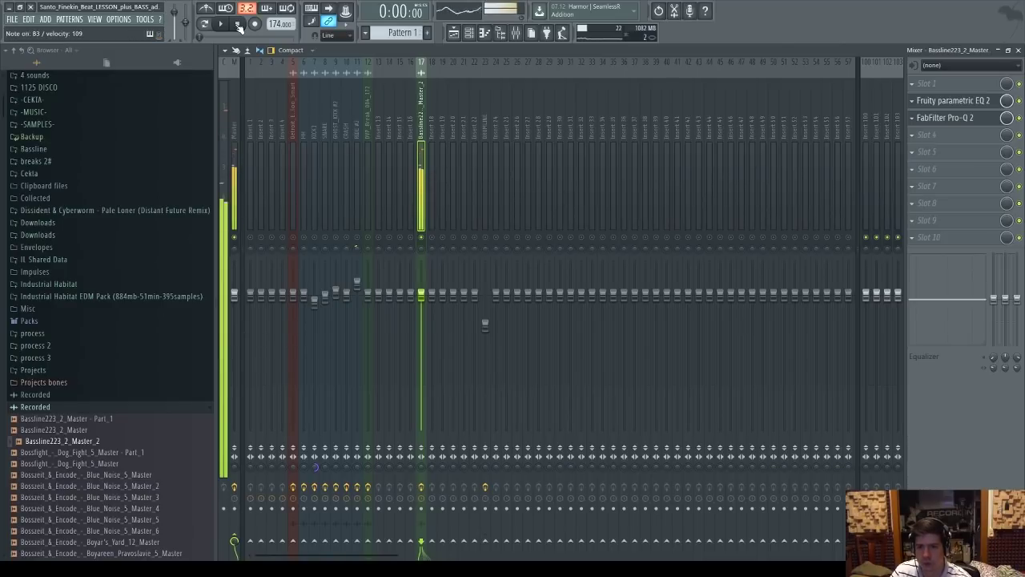
Examine the cut group in the bassline channel's miscellaneous settings, and play the song with the mixer open.
{"action": "left_click", "coordinate": [470, 33]}
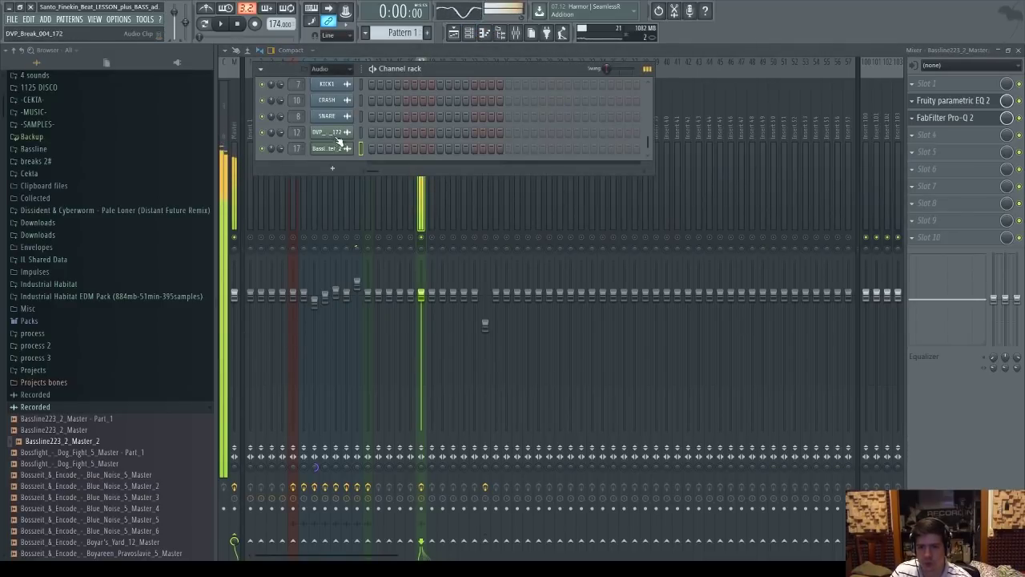
{"action": "left_click", "coordinate": [457, 37]}
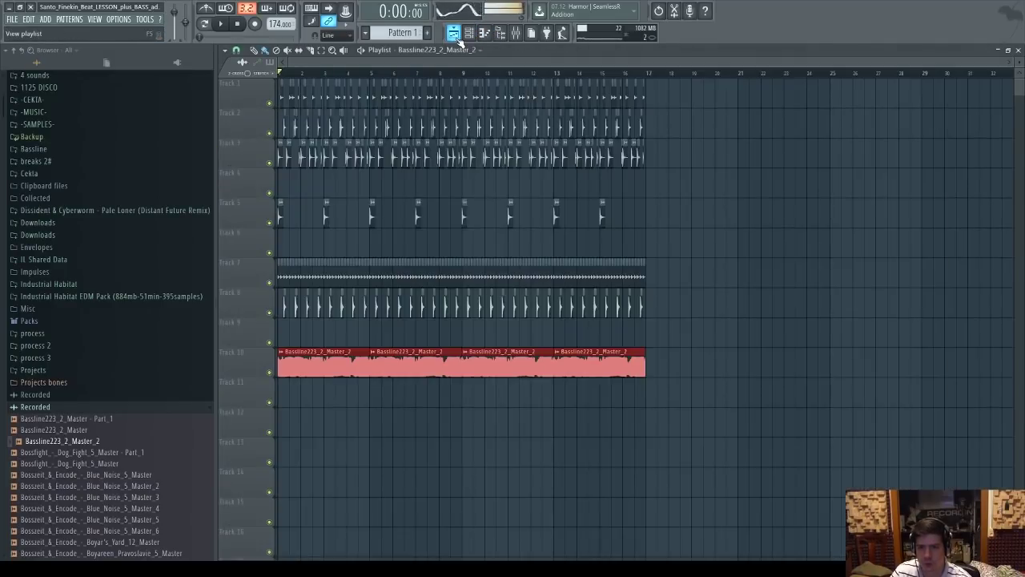
{"action": "double_click", "coordinate": [330, 368]}
{"action": "left_click", "coordinate": [331, 190]}
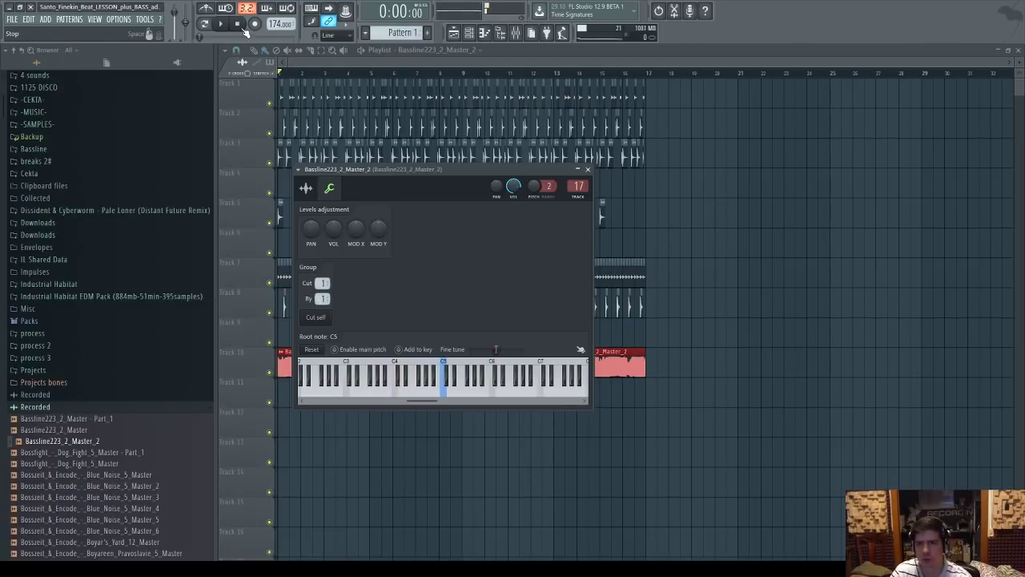
{"action": "key", "text": "space"}
{"action": "left_click", "coordinate": [516, 32]}
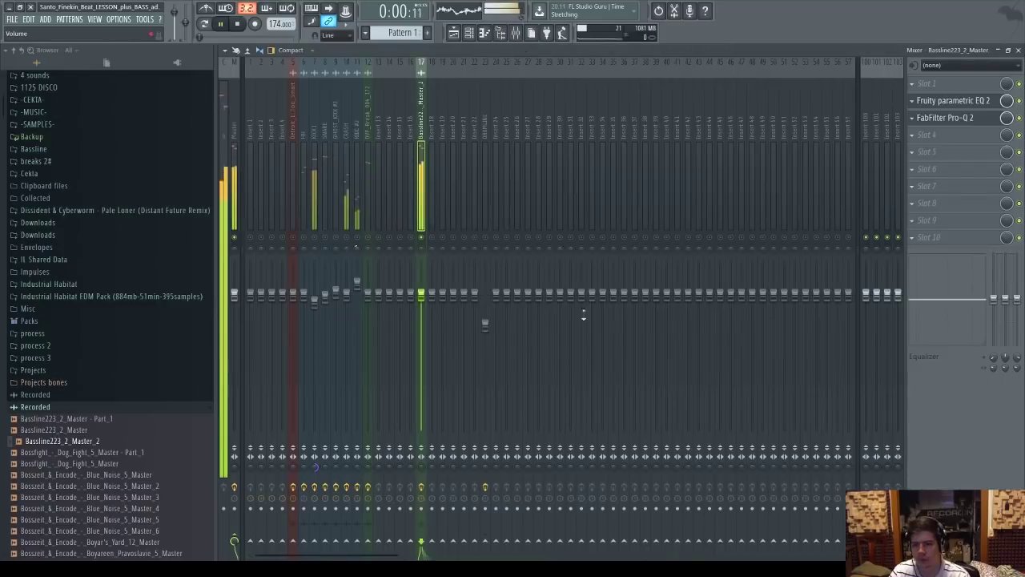
Shorten the first bassline clip on Track 10 to two bars and delete the three clips that follow it.
{"action": "left_click", "coordinate": [914, 135]}
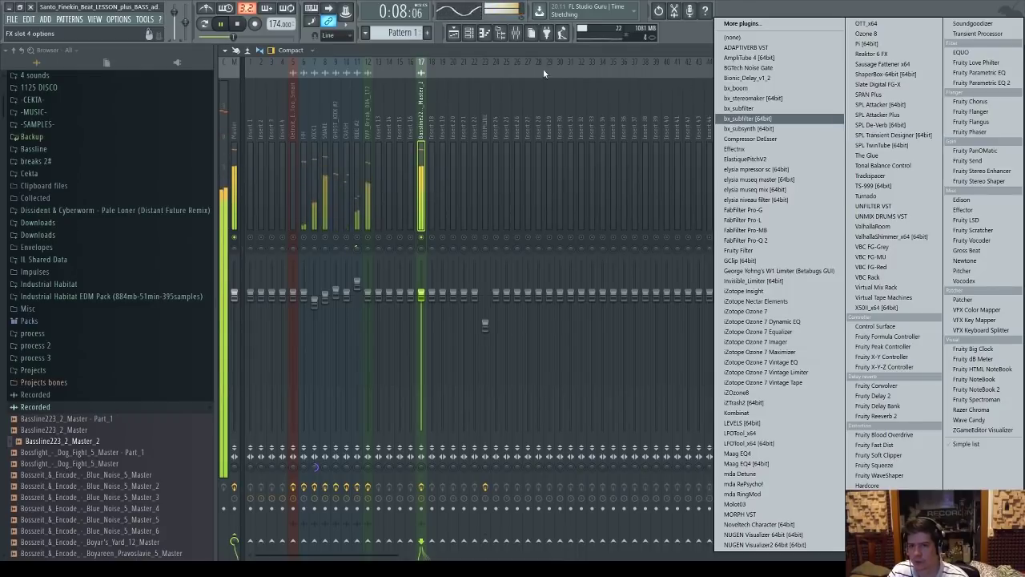
{"action": "left_click", "coordinate": [456, 38]}
{"action": "left_click", "coordinate": [456, 34]}
{"action": "key", "text": "space"}
{"action": "key", "text": "space"}
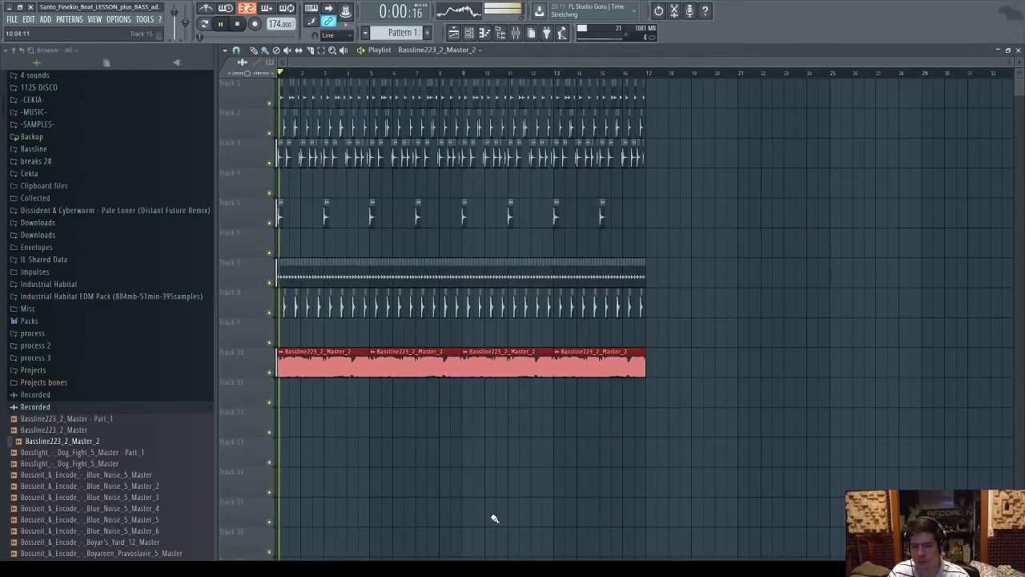
{"action": "left_click", "coordinate": [435, 454], "text": "ctrl"}
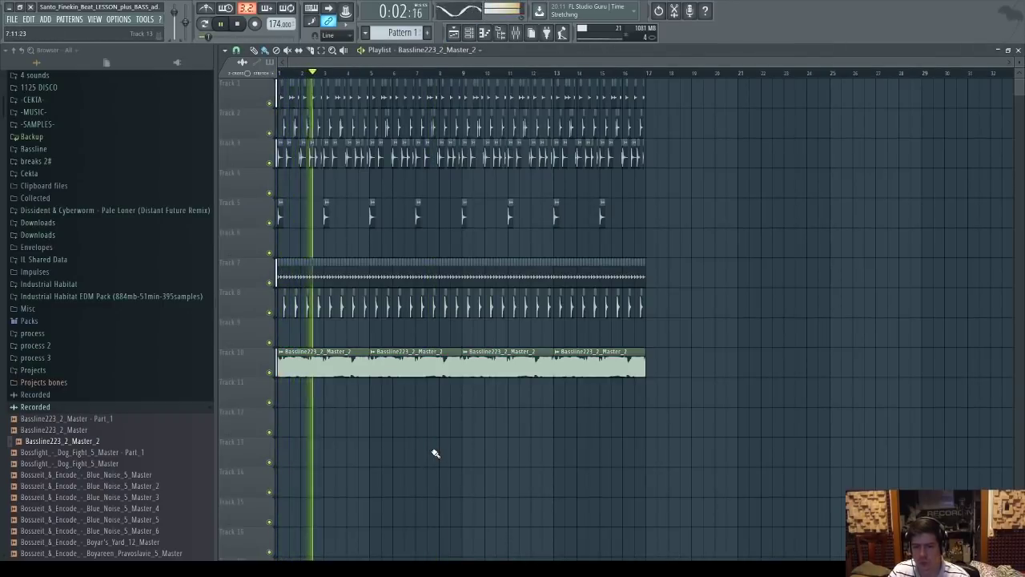
{"action": "key", "text": "space"}
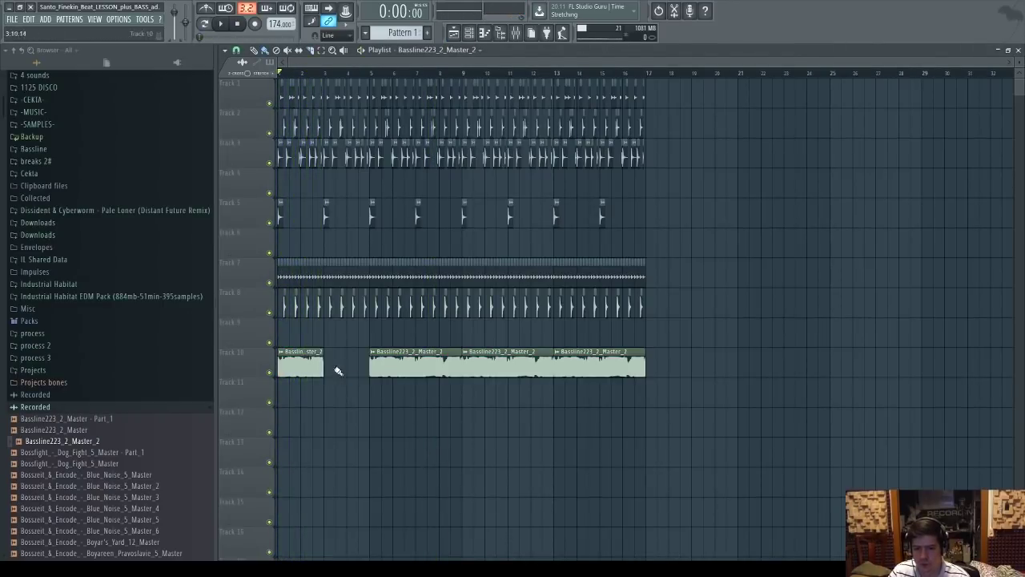
{"action": "key", "text": "space"}
{"action": "right_click", "coordinate": [416, 368]}
{"action": "right_click", "coordinate": [508, 370]}
{"action": "right_click", "coordinate": [600, 370]}
Duplicate the two-bar bassline clip along Track 10 until it fills 16 bars, and open its channel settings.
{"action": "left_click_drag", "start_coordinate": [390, 398], "coordinate": [295, 362]}
{"action": "key", "text": "ctrl+b"}
{"action": "left_click_drag", "start_coordinate": [448, 408], "coordinate": [280, 348]}
{"action": "key", "text": "ctrl+b"}
{"action": "double_click", "coordinate": [483, 368]}
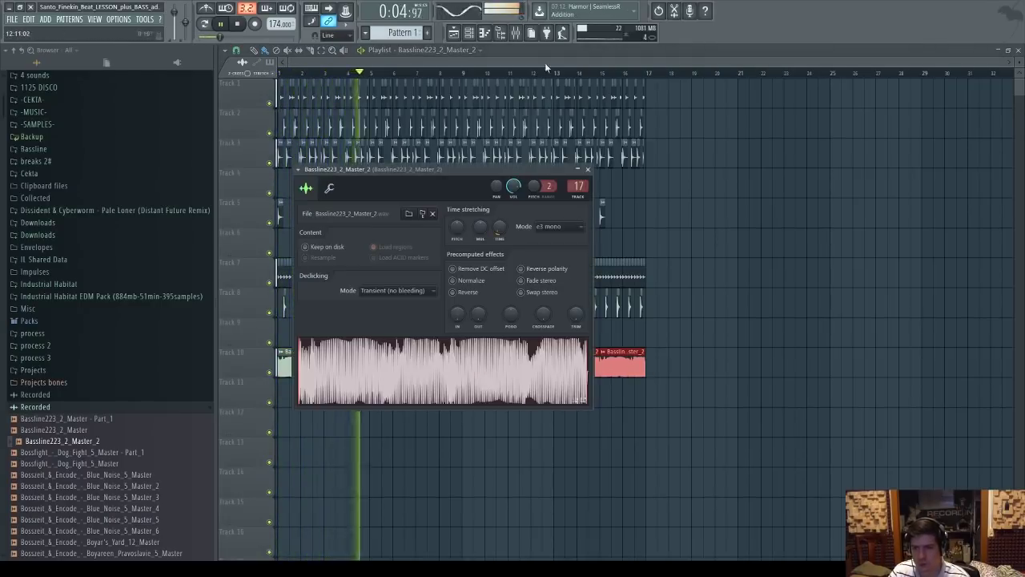
Add mda RingMod in slot 4 of the bassline mixer track and adjust its frequency and fine tuning.
{"action": "key", "text": "F9"}
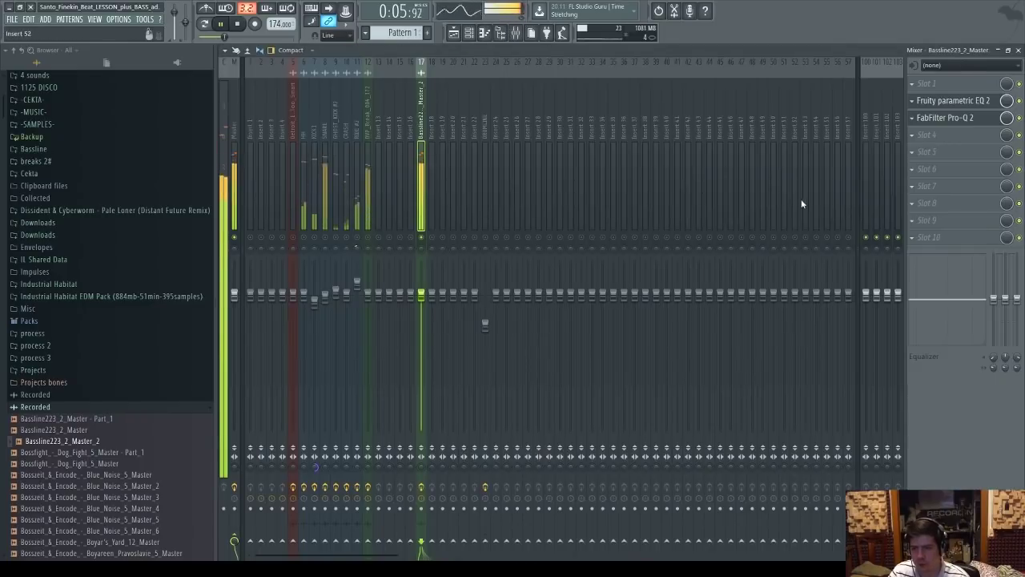
{"action": "left_click", "coordinate": [929, 137]}
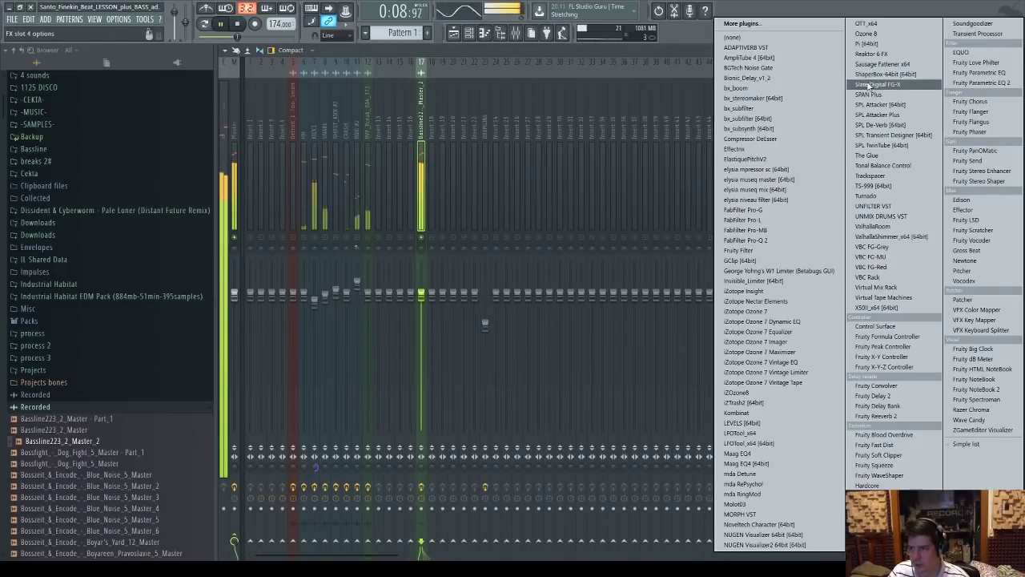
{"action": "left_click", "coordinate": [743, 494]}
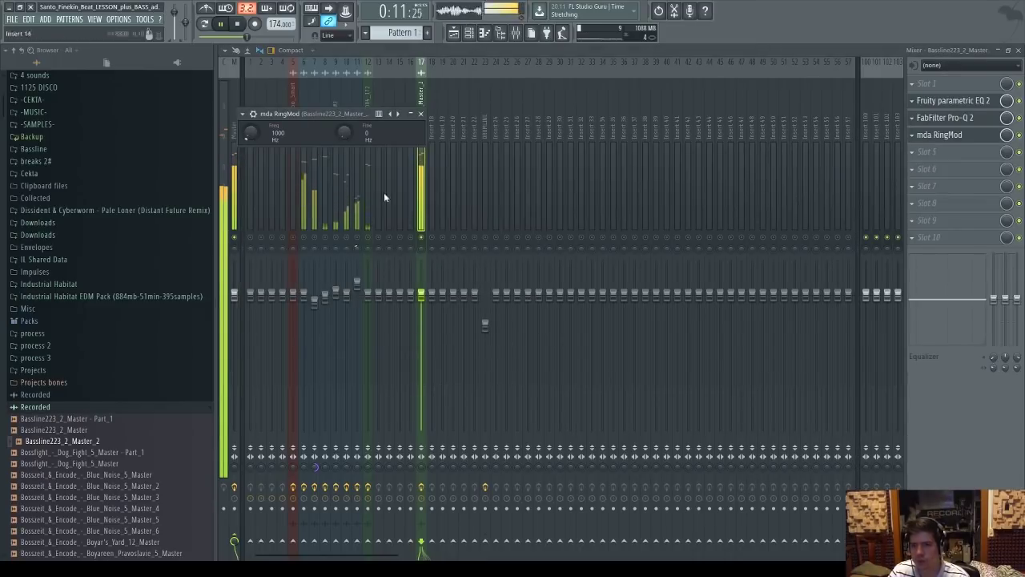
{"action": "left_click_drag", "start_coordinate": [252, 134], "coordinate": [252, 148]}
{"action": "left_click_drag", "start_coordinate": [343, 134], "coordinate": [331, 115]}
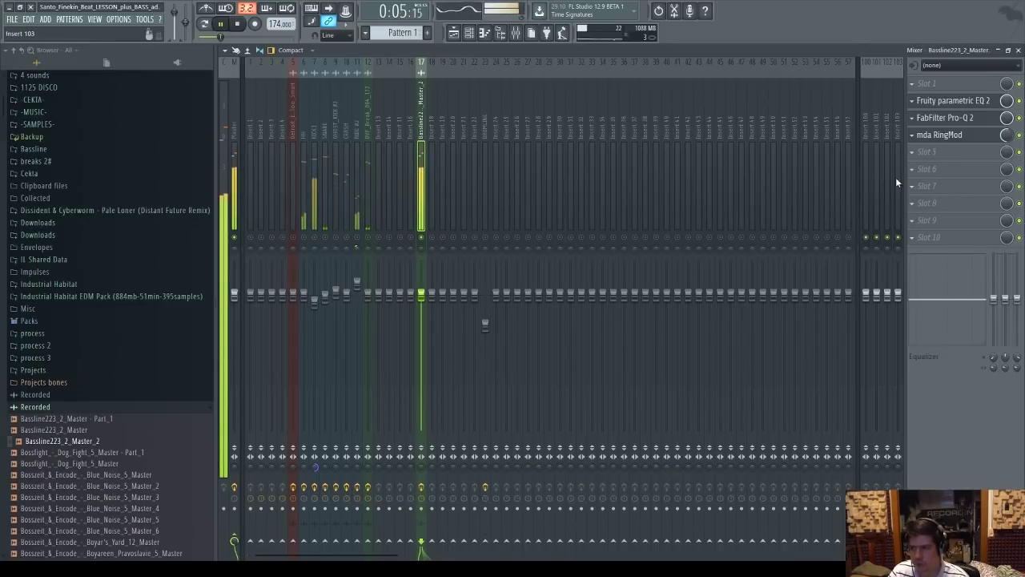
Add SPL TwinTube in slot 5 of the bassline track with harmonics at 13.32, and close its window.
{"action": "left_click", "coordinate": [910, 157]}
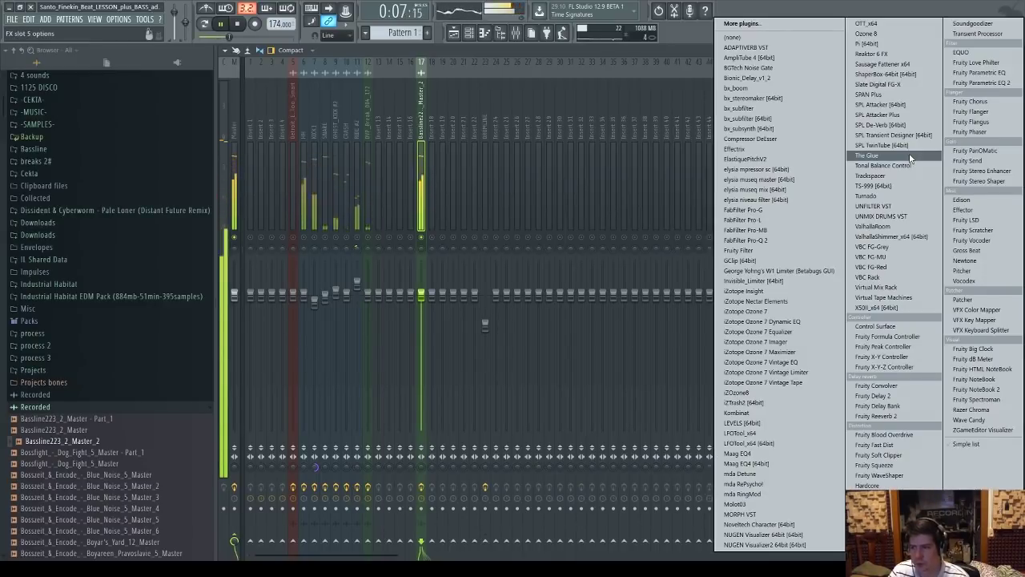
{"action": "left_click", "coordinate": [907, 145]}
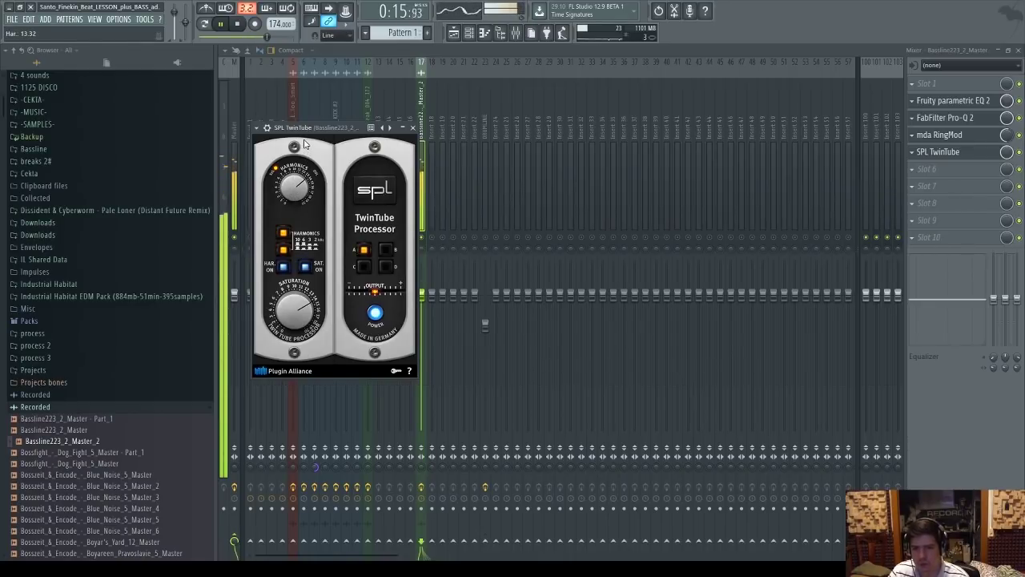
{"action": "left_click", "coordinate": [421, 112]}
Add Fruity parametric EQ 2 in slot 6 with a narrowed notch on band 3 and a deep cut on band 2.
{"action": "left_click", "coordinate": [910, 169]}
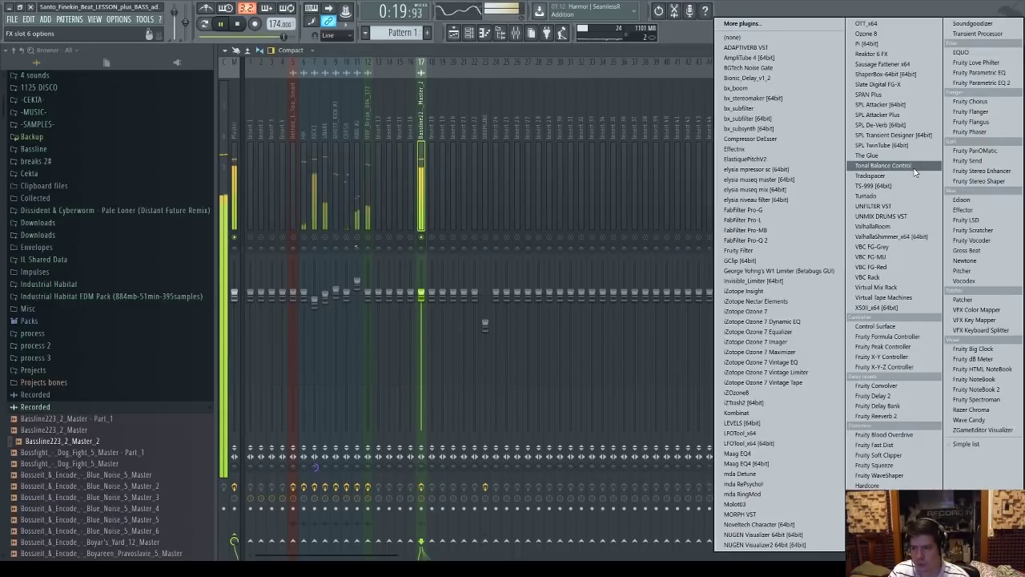
{"action": "left_click", "coordinate": [979, 72]}
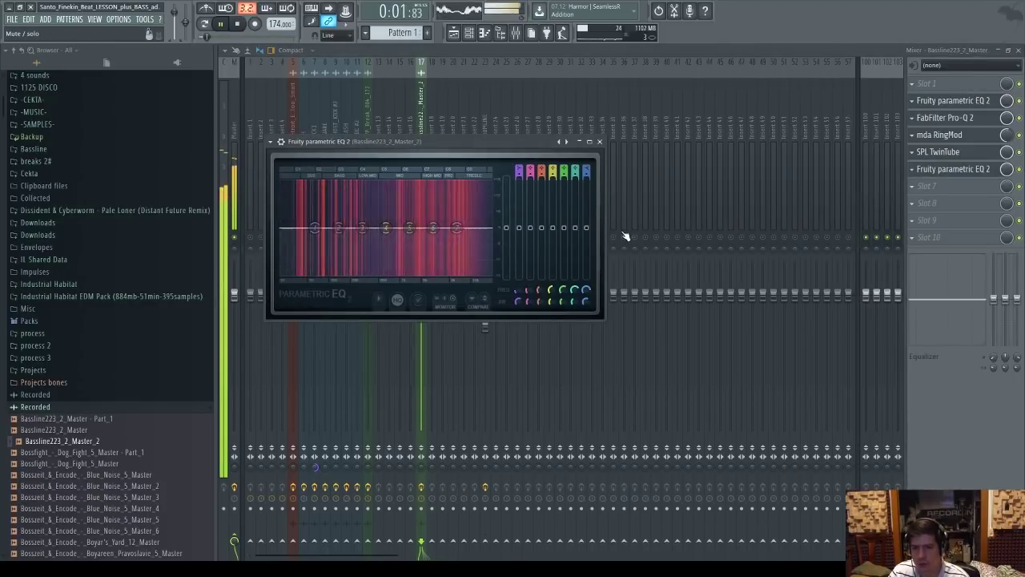
{"action": "left_click", "coordinate": [361, 232], "text": "alt"}
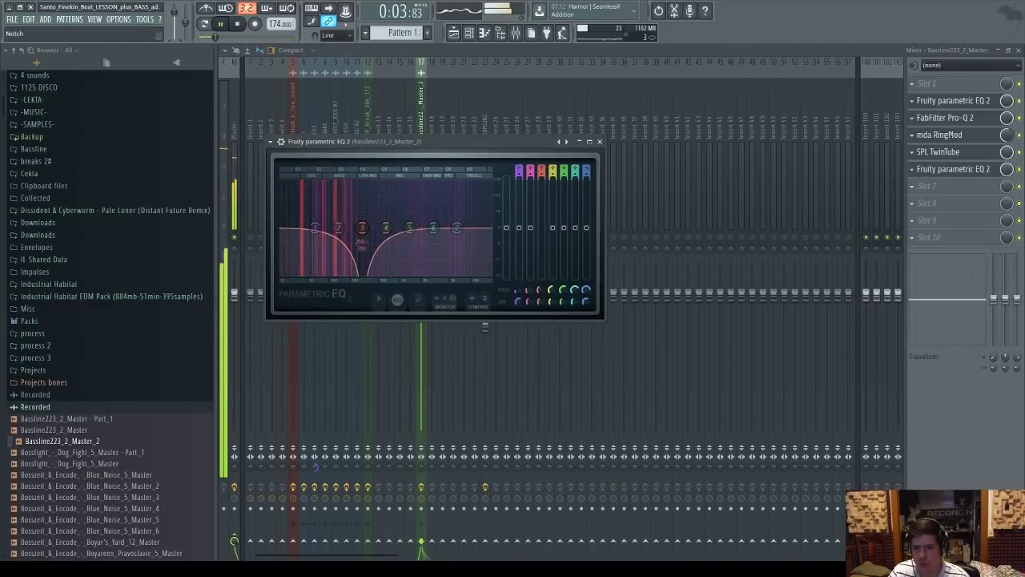
{"action": "scroll", "coordinate": [540, 303], "scroll_direction": "down", "scroll_amount": 5}
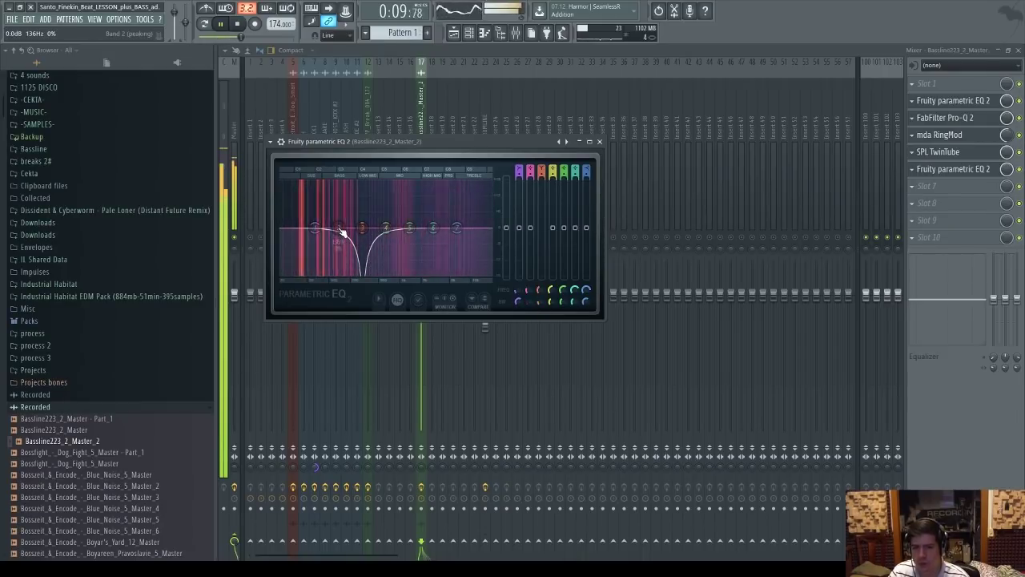
{"action": "left_click_drag", "start_coordinate": [342, 232], "coordinate": [335, 269]}
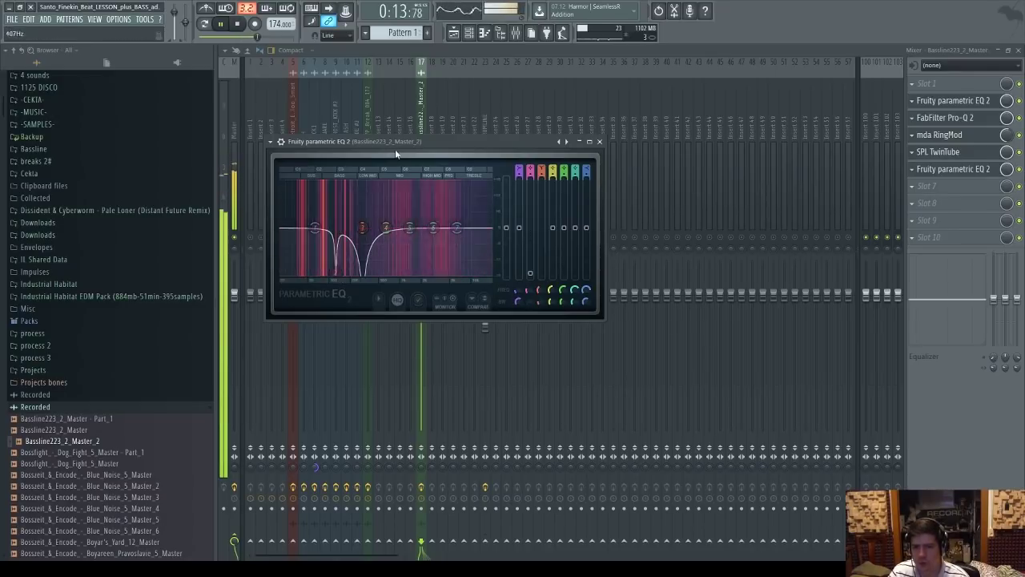
{"action": "left_click", "coordinate": [420, 121]}
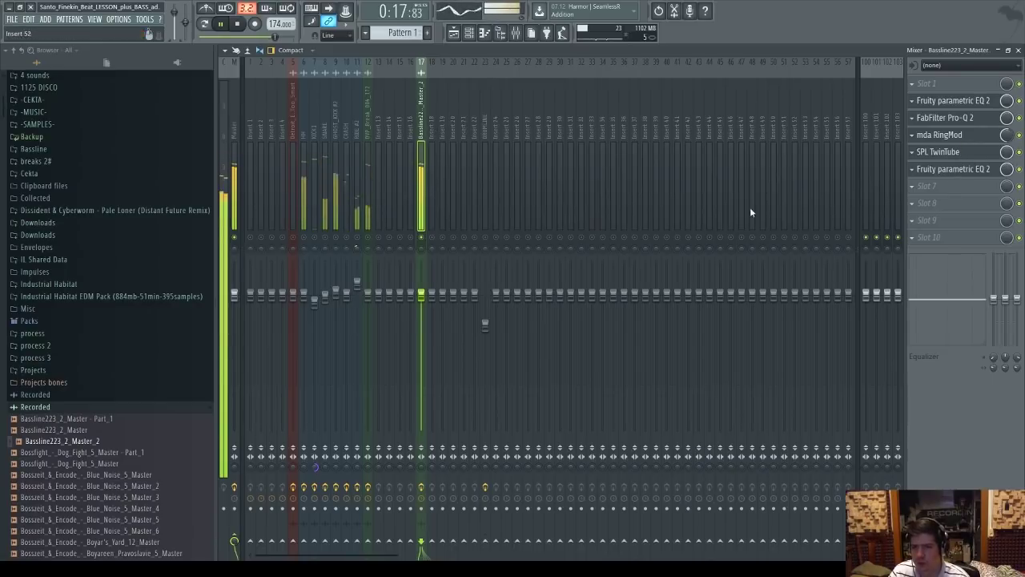
Unsolo the bassline mixer track, restart playback with the drums and lower the bassline fader to -0.2 dB.
{"action": "key", "text": "space"}
{"action": "right_click", "coordinate": [421, 237]}
{"action": "key", "text": "space"}
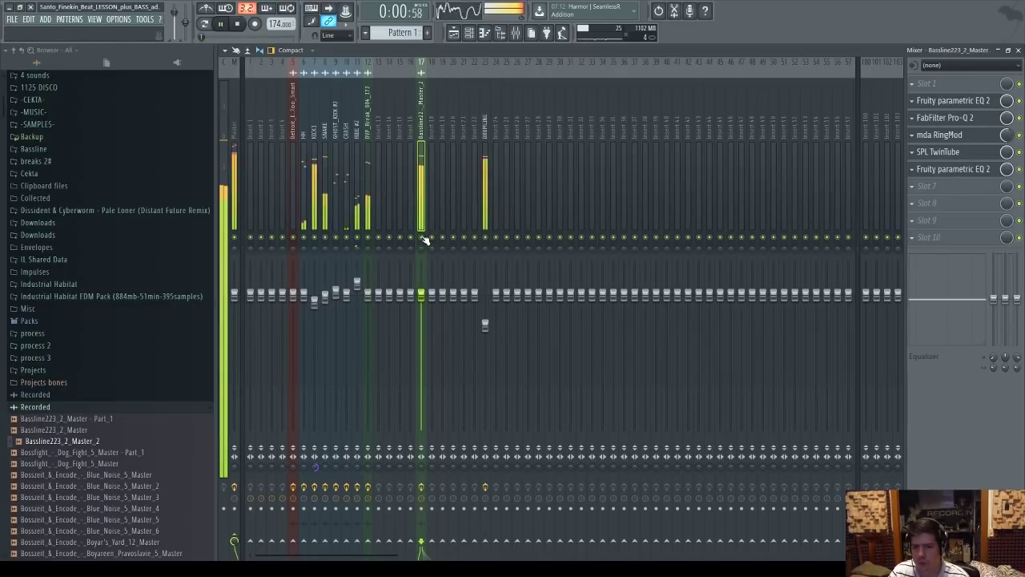
{"action": "left_click_drag", "start_coordinate": [422, 294], "coordinate": [423, 297]}
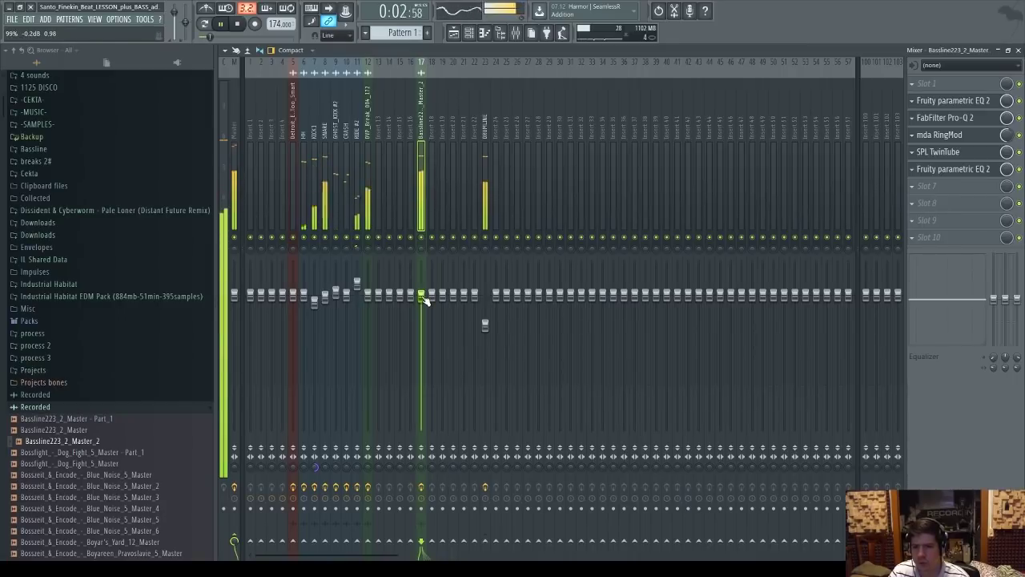
Change the time-stretching pitch of the Bassline223_2_Master_2 sample while auditioning it with the drums, and close its channel settings.
{"action": "left_click", "coordinate": [453, 34]}
{"action": "left_click", "coordinate": [353, 472], "text": "ctrl"}
{"action": "key", "text": "space"}
{"action": "double_click", "coordinate": [307, 358]}
{"action": "key", "text": "space"}
{"action": "key", "text": "space"}
{"action": "key", "text": "space"}
{"action": "left_click_drag", "start_coordinate": [462, 226], "coordinate": [459, 227]}
{"action": "key", "text": "space"}
{"action": "key", "text": "space"}
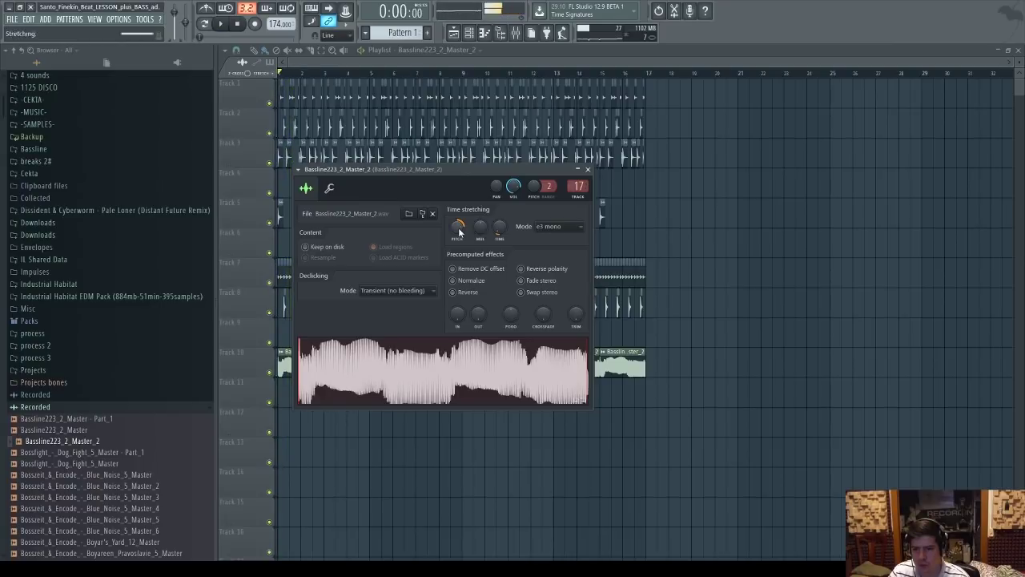
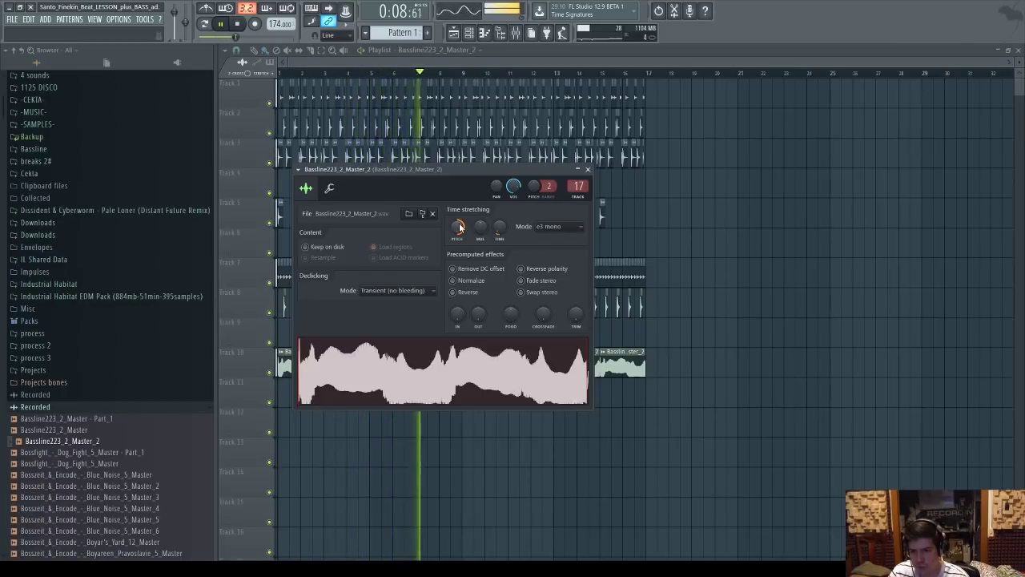
{"action": "right_click", "coordinate": [779, 323]}
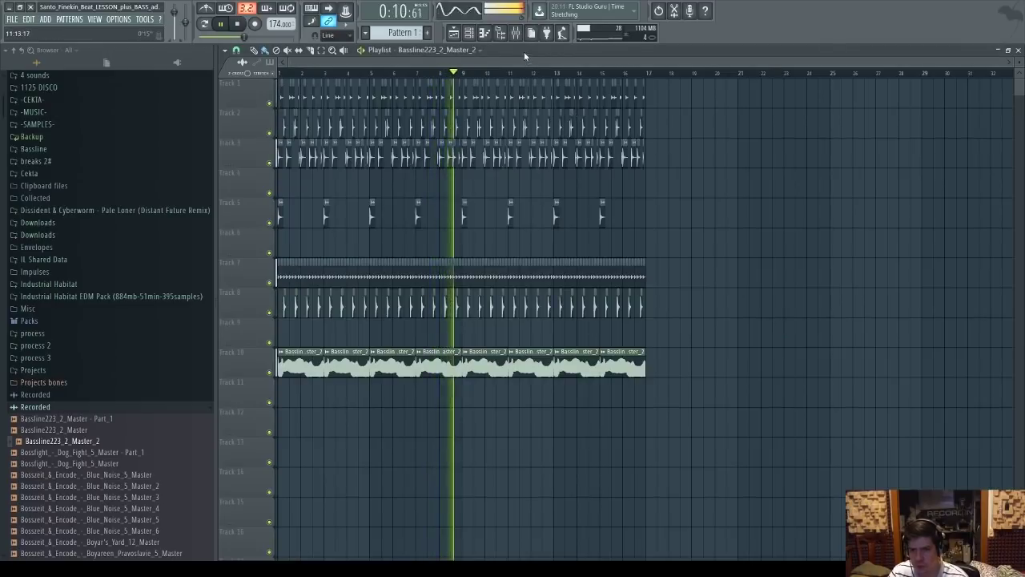
Add bx_stereomaker in slot 7 of the bassline track and set its Mono-Freq to 142.7 Hz.
{"action": "key", "text": "F9"}
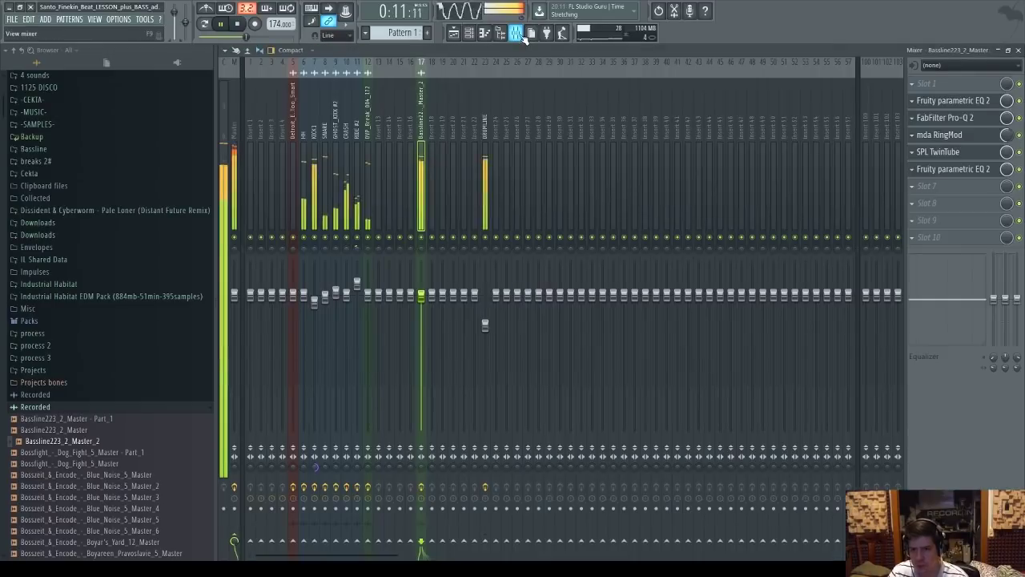
{"action": "left_click", "coordinate": [914, 187]}
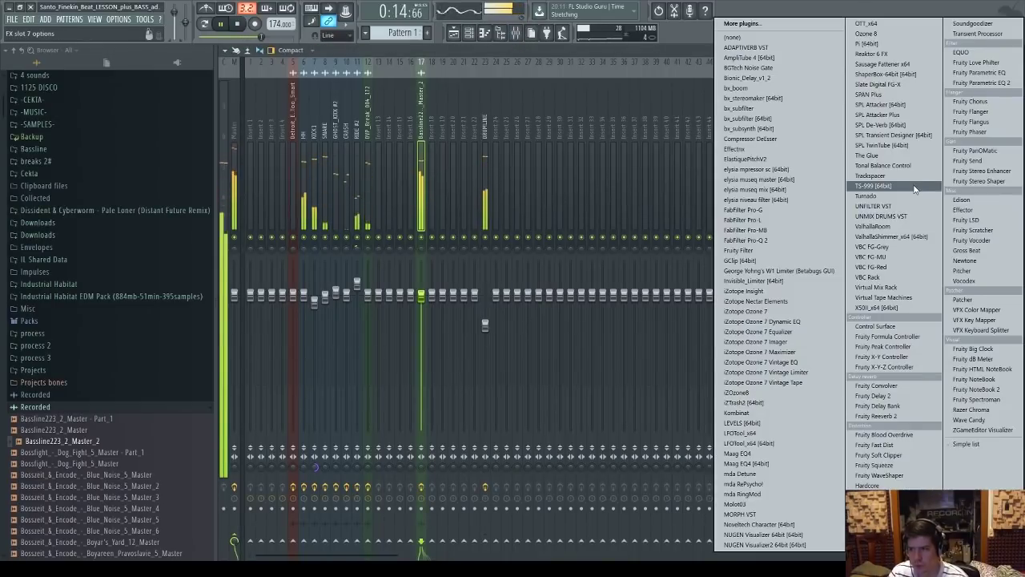
{"action": "left_click", "coordinate": [752, 98]}
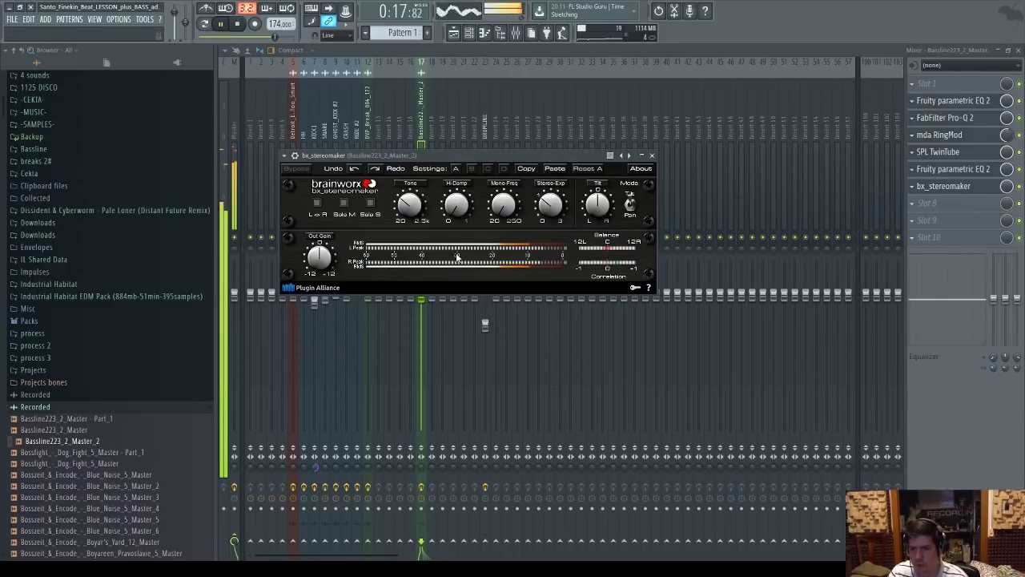
{"action": "scroll", "coordinate": [505, 205], "scroll_direction": "up", "scroll_amount": 5}
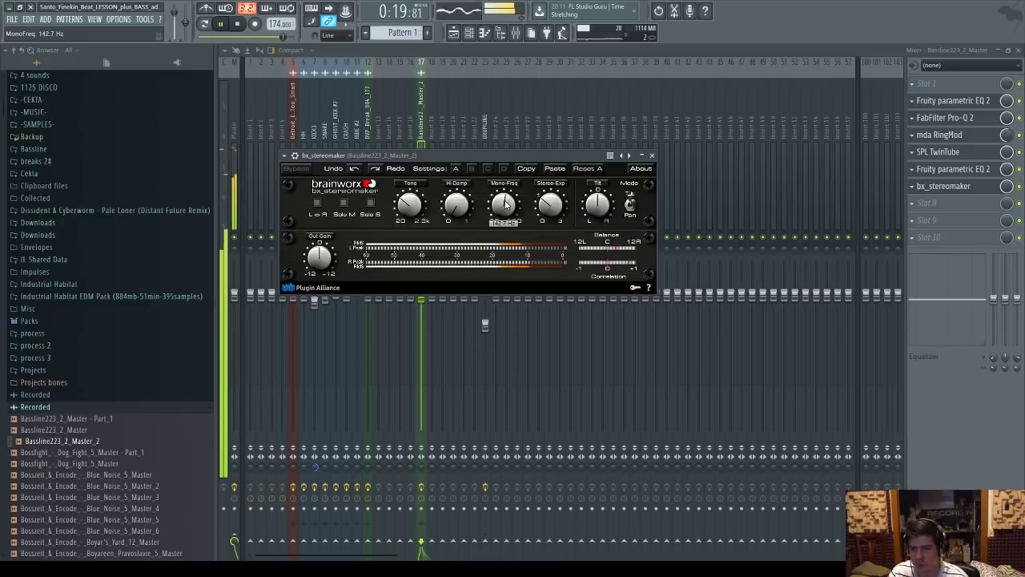
{"action": "mouse_move", "coordinate": [551, 210]}
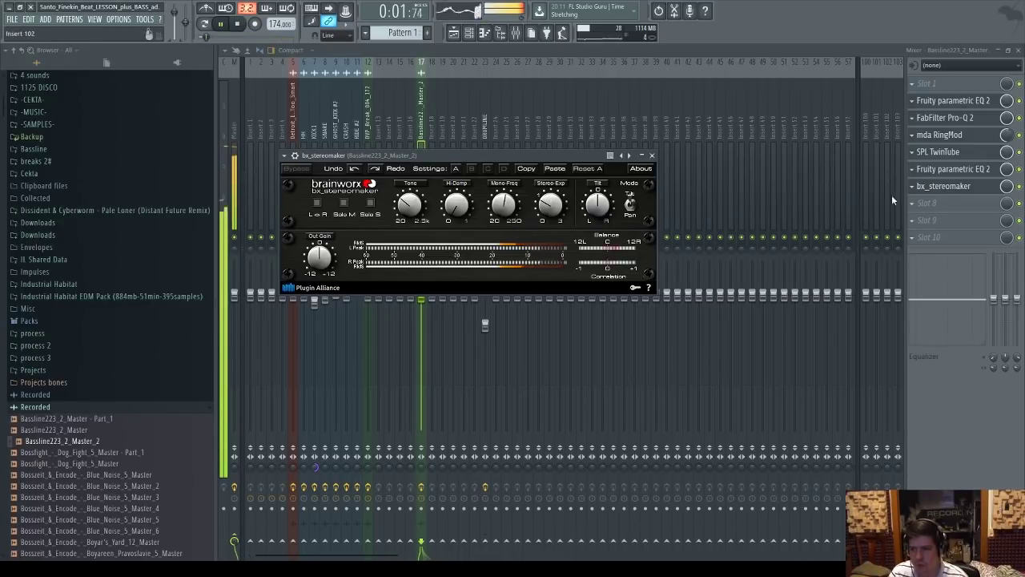
Add OTT_x64 in slot 8 of the bassline track with downward compression at 40%, and lower the track's fader.
{"action": "left_click", "coordinate": [915, 206]}
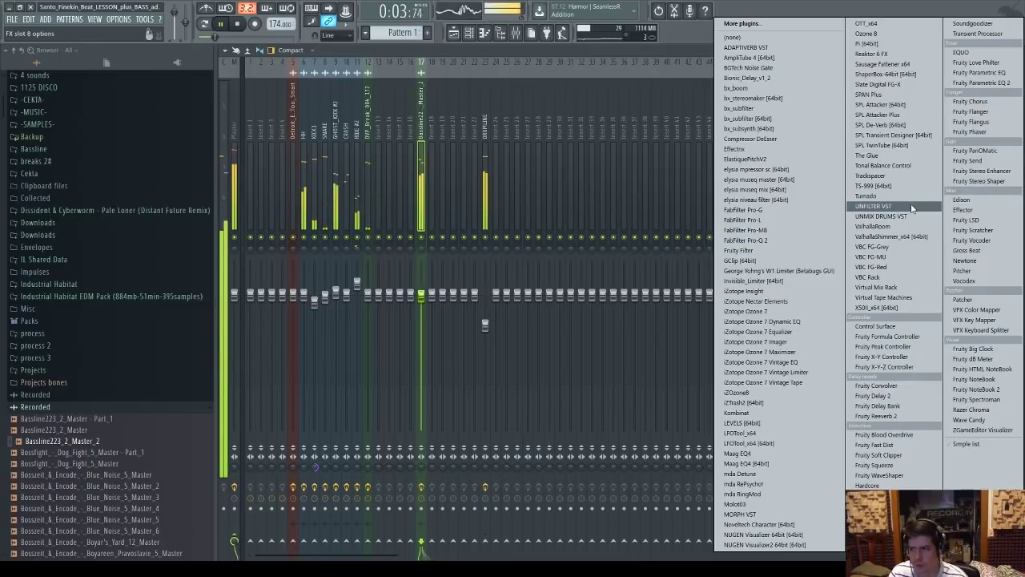
{"action": "left_click", "coordinate": [866, 23]}
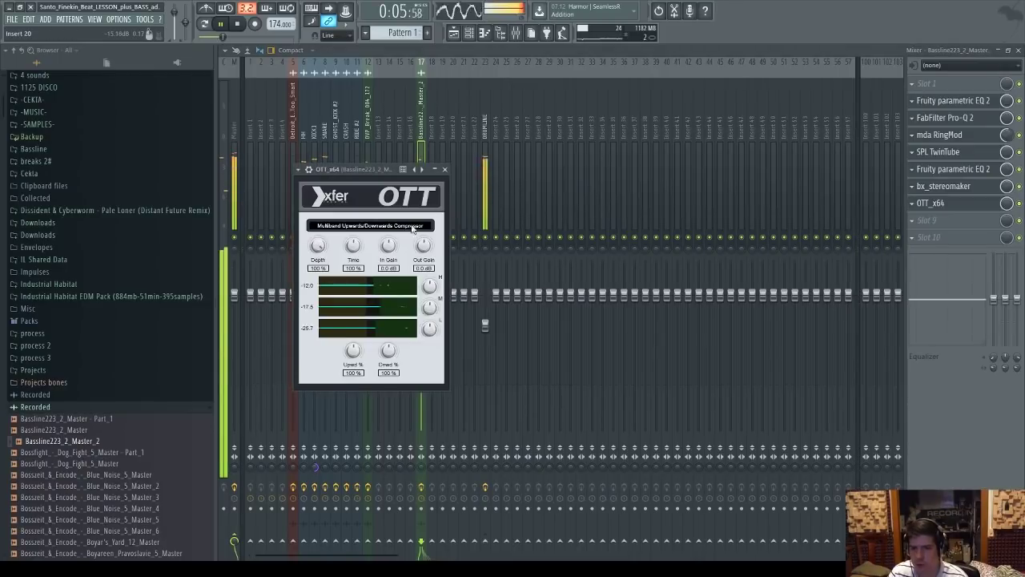
{"action": "left_click_drag", "start_coordinate": [388, 350], "coordinate": [389, 352]}
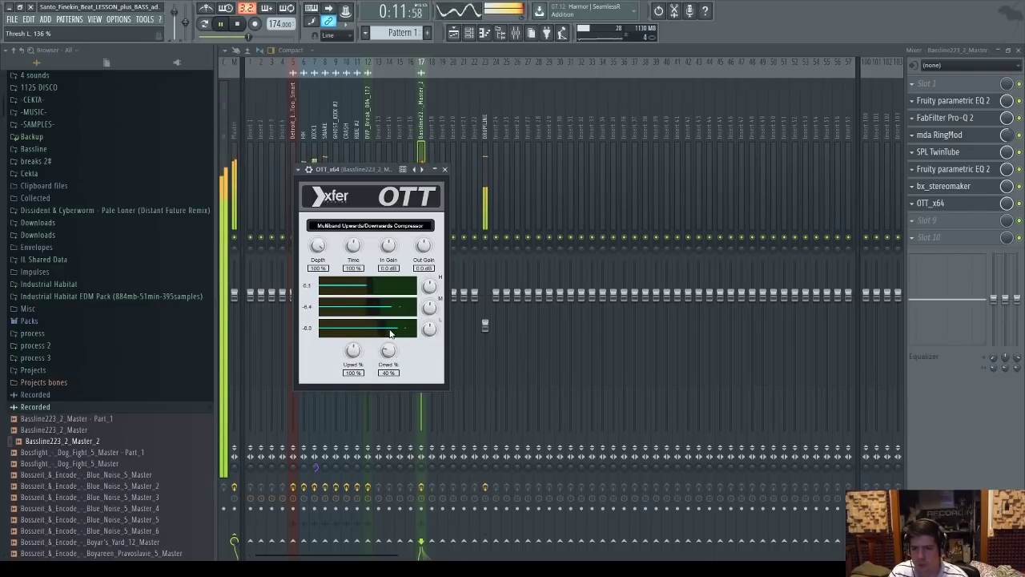
{"action": "left_click", "coordinate": [444, 169]}
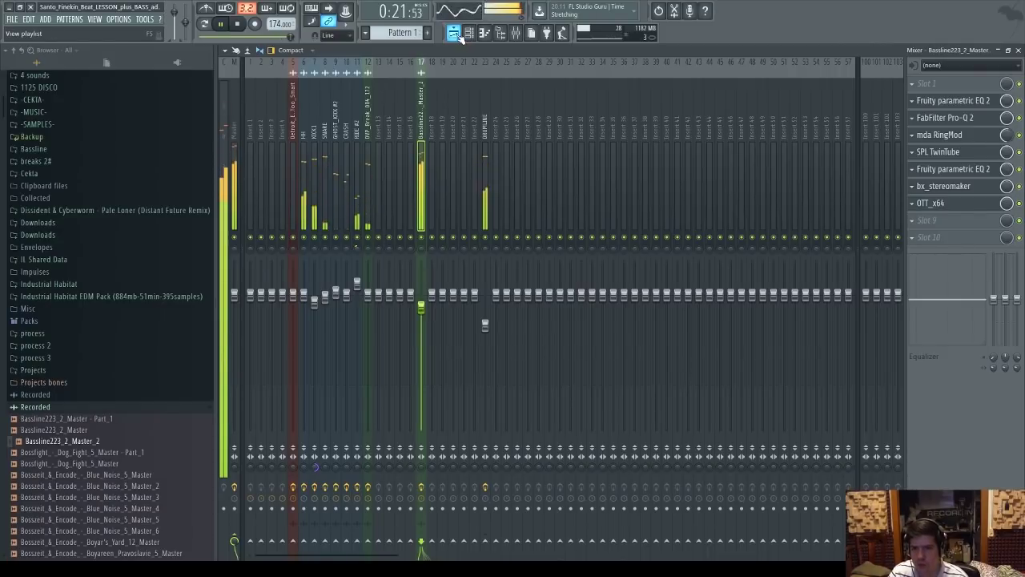
Audition the drums and processed bassline from the start in the playlist and mixer, stopping playback at the end.
{"action": "key", "text": "space"}
{"action": "key", "text": "F5"}
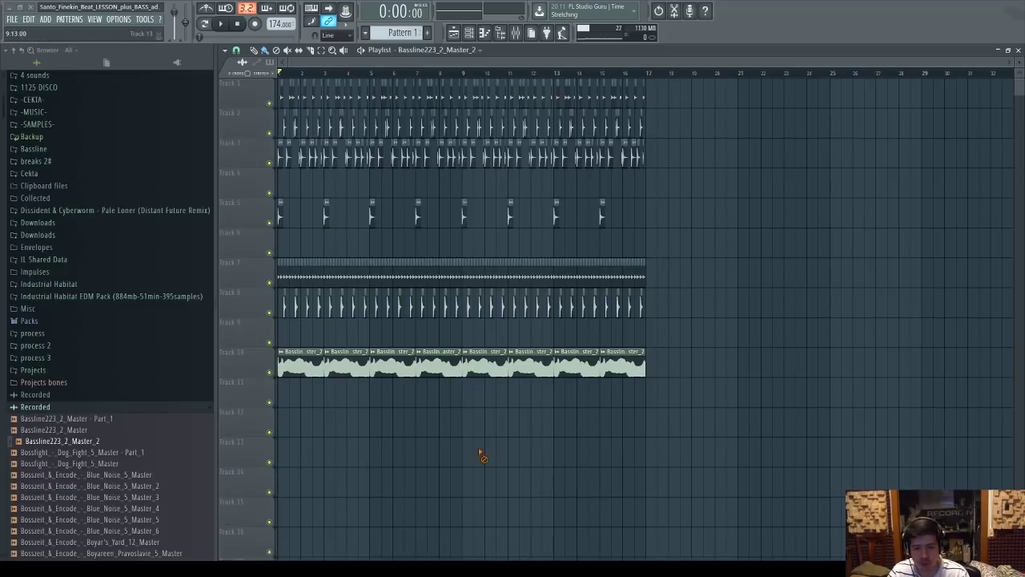
{"action": "key", "text": "space"}
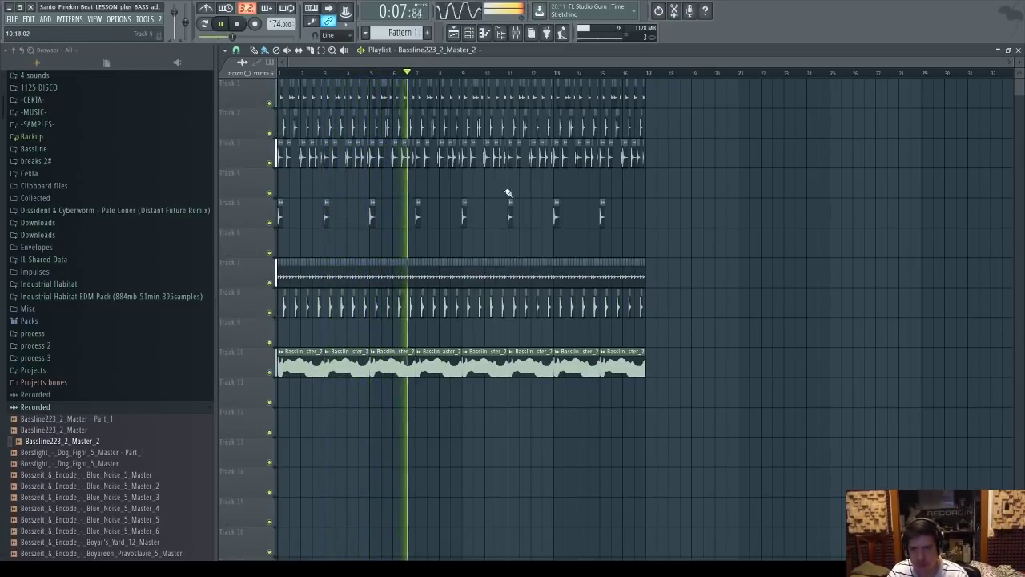
{"action": "left_click", "coordinate": [516, 35]}
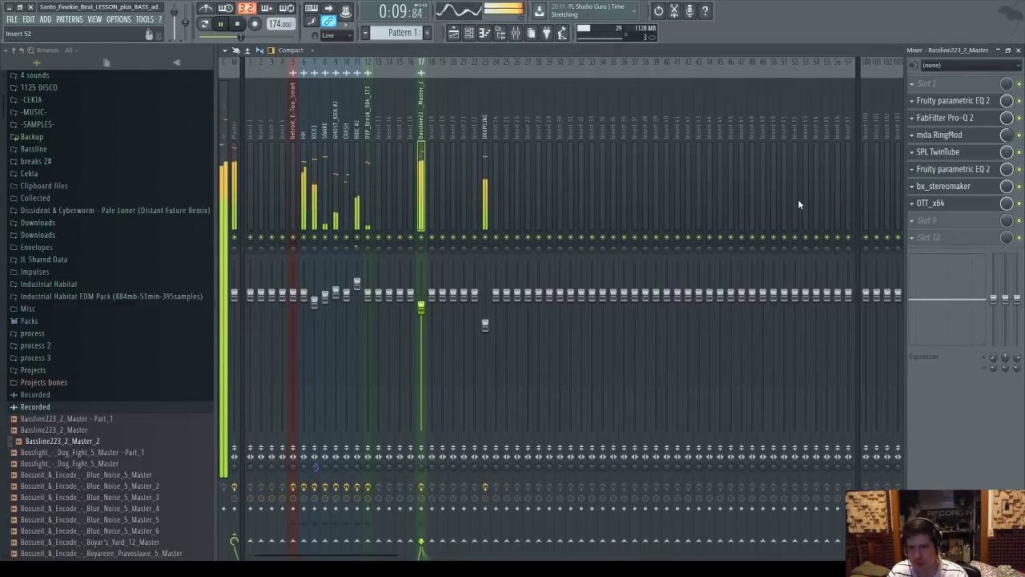
{"action": "key", "text": "space"}
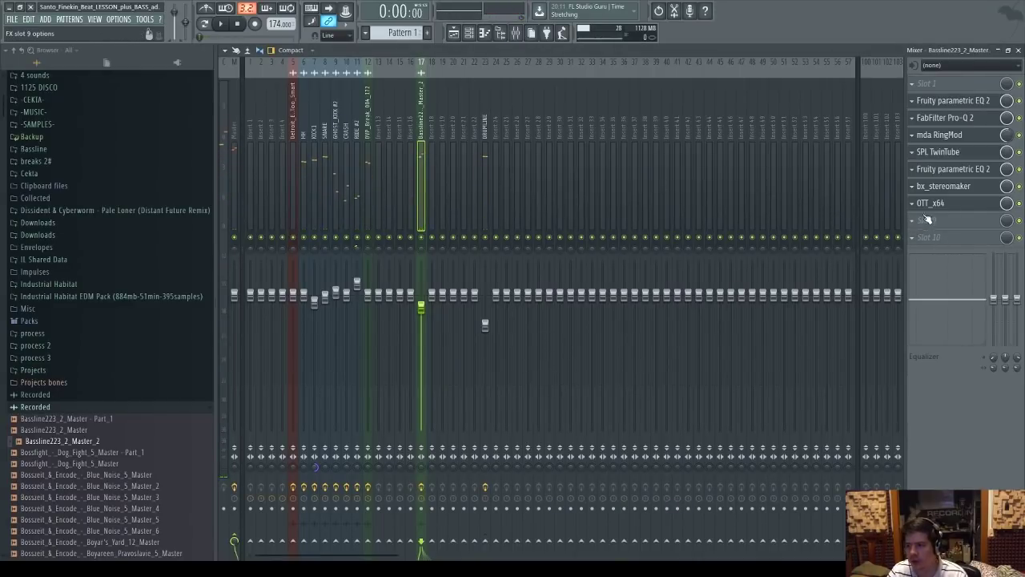
Audition the bassline with OTT_x64 open, lower its mixer fader slightly, and return to the playlist with playback stopped.
{"action": "left_click", "coordinate": [932, 204]}
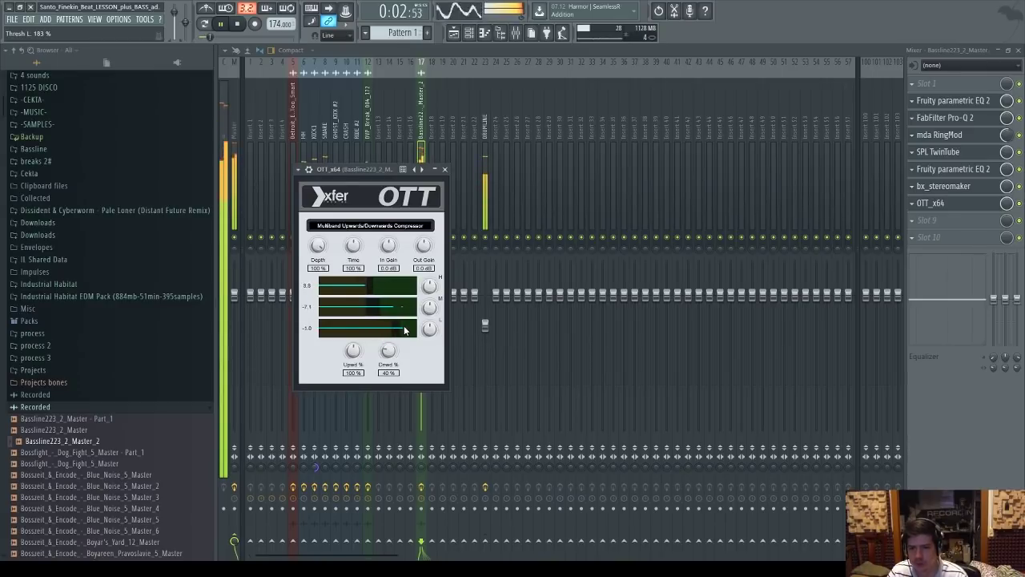
{"action": "left_click", "coordinate": [445, 169]}
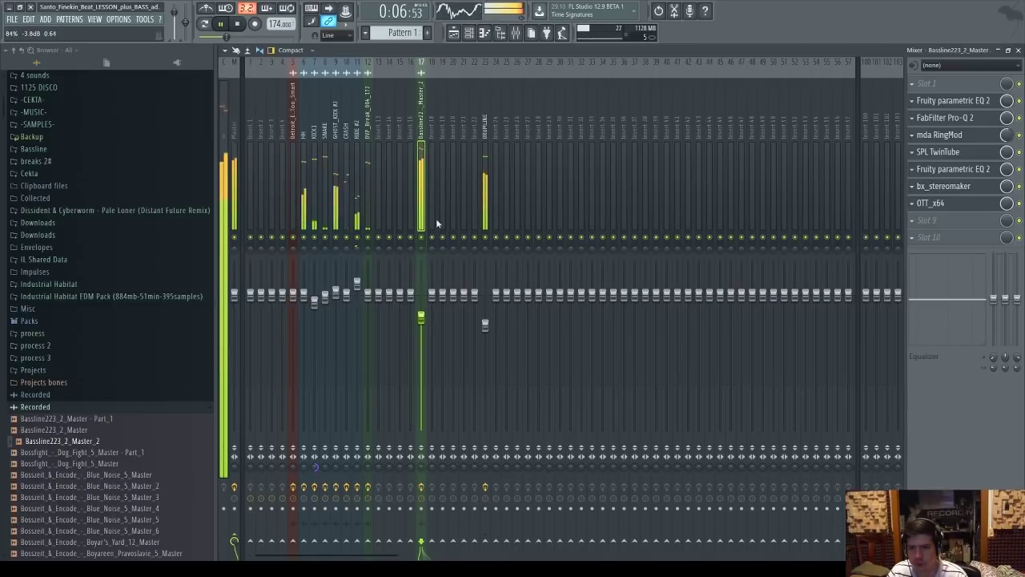
{"action": "key", "text": "F5"}
{"action": "key", "text": "space"}
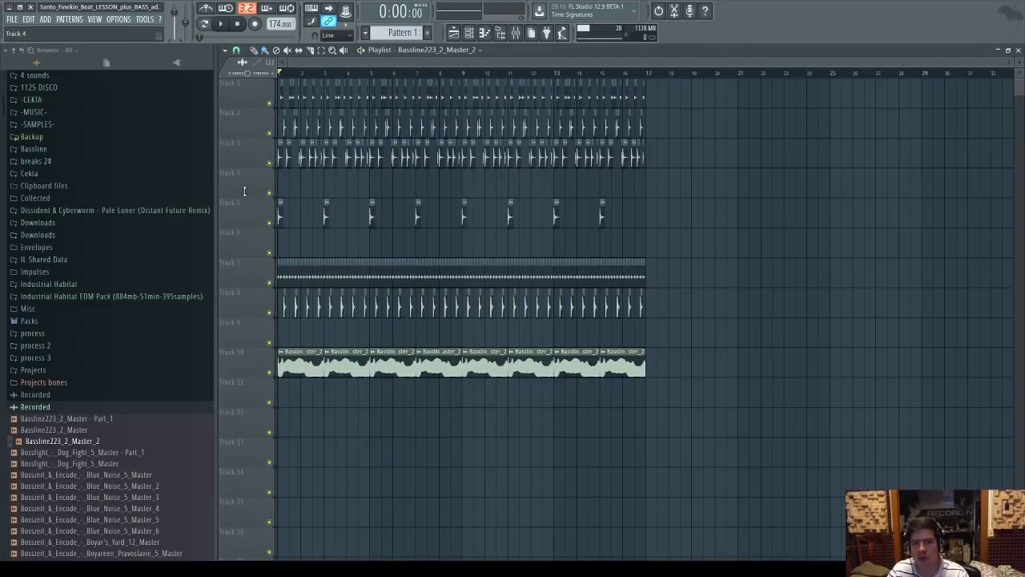
Copy the first KICK1 clip onto the start of Track 13 and make the copy unique.
{"action": "scroll", "coordinate": [245, 191], "scroll_direction": "up", "scroll_amount": 8}
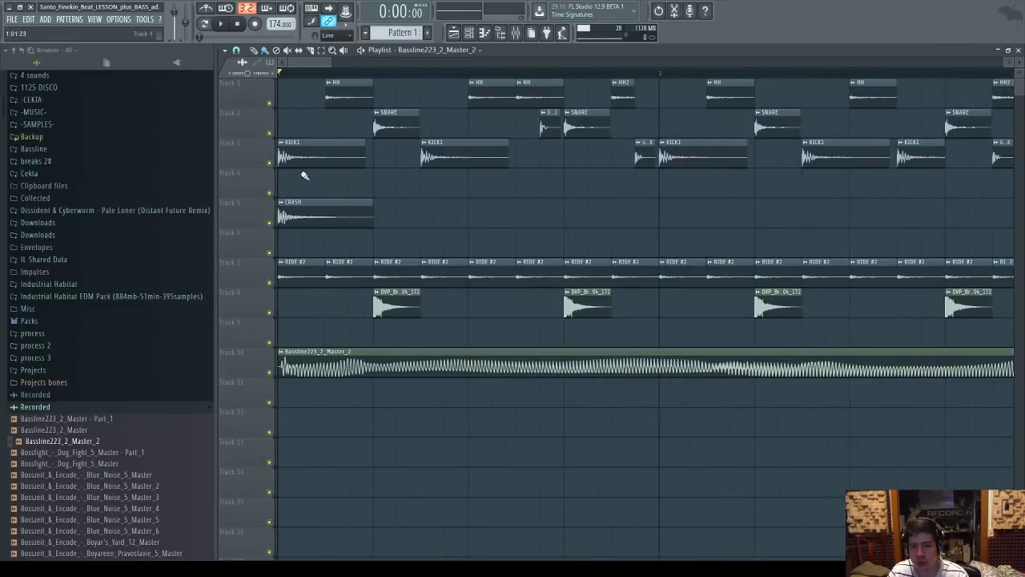
{"action": "left_click_drag", "start_coordinate": [307, 155], "coordinate": [313, 455]}
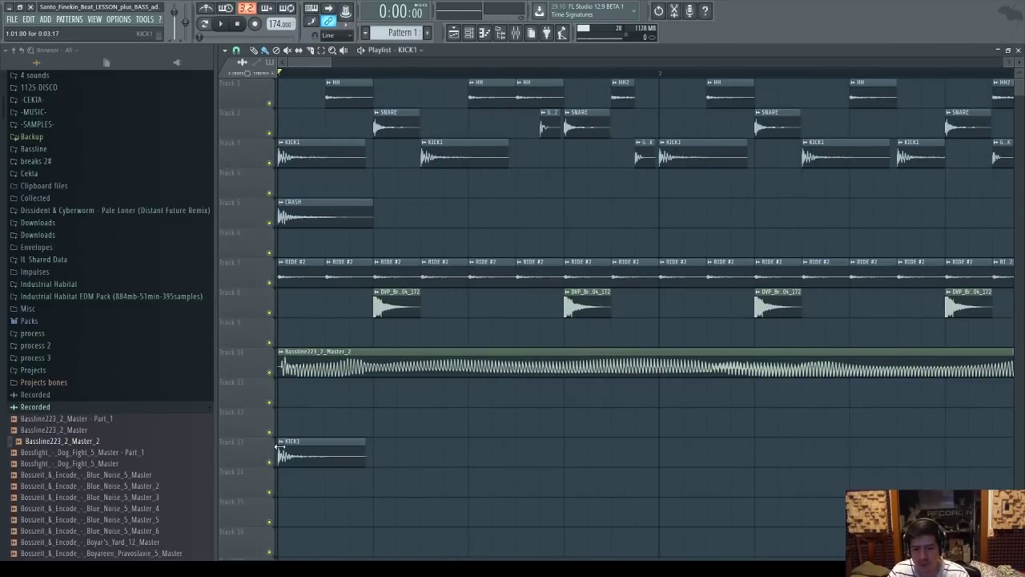
{"action": "left_click", "coordinate": [281, 442]}
{"action": "left_click", "coordinate": [383, 443]}
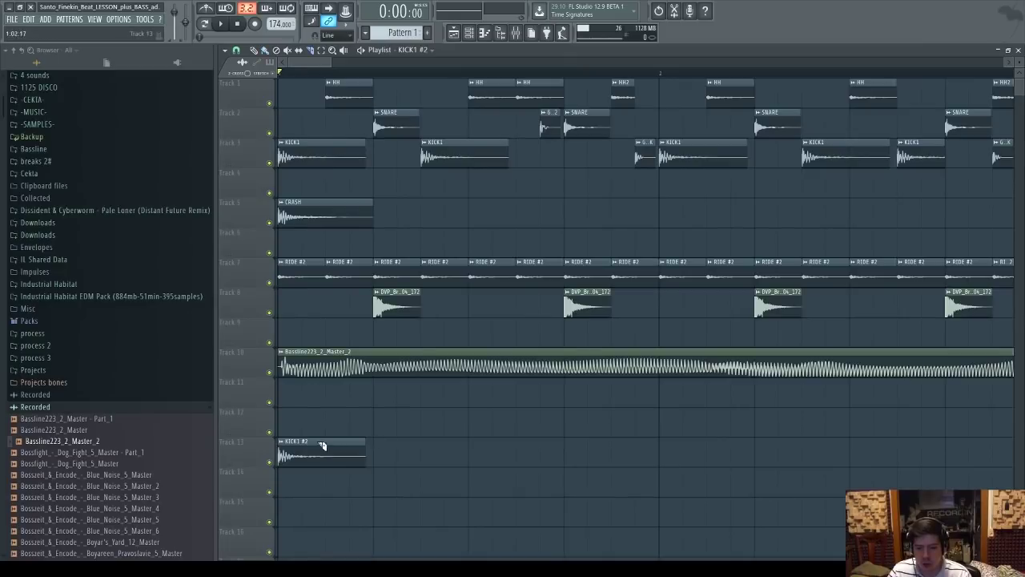
Trim the copied kick clip on Track 13 to two steps and consolidate it into a new audio clip.
{"action": "left_click_drag", "start_coordinate": [328, 447], "coordinate": [325, 447]}
{"action": "left_click", "coordinate": [281, 442]}
{"action": "left_click", "coordinate": [375, 432]}
{"action": "key", "text": "Return"}
{"action": "key", "text": "Return"}
Increase the quick fade-out of the KICK1 - Part_1 sample and close its channel settings.
{"action": "double_click", "coordinate": [309, 455]}
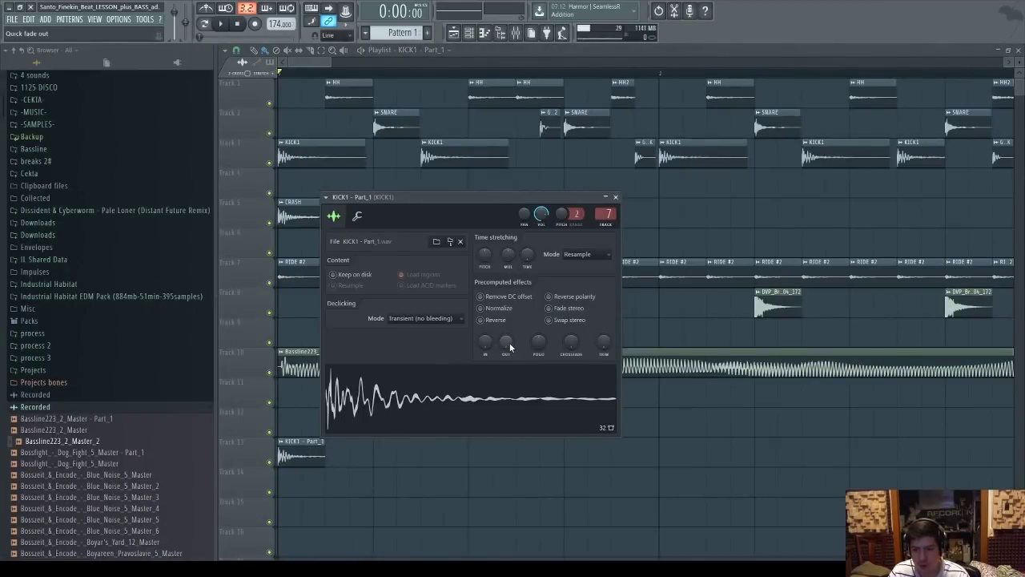
{"action": "left_click_drag", "start_coordinate": [512, 346], "coordinate": [513, 307]}
{"action": "key", "text": "Escape"}
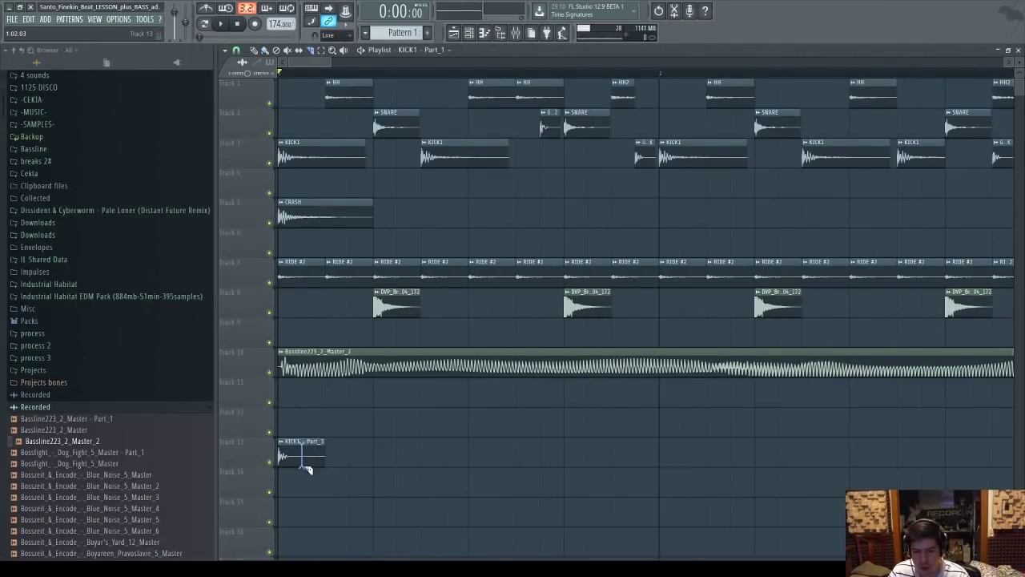
Shorten the kick clip on Track 13 to one step and make it unique.
{"action": "left_click", "coordinate": [282, 444]}
{"action": "left_click", "coordinate": [294, 498]}
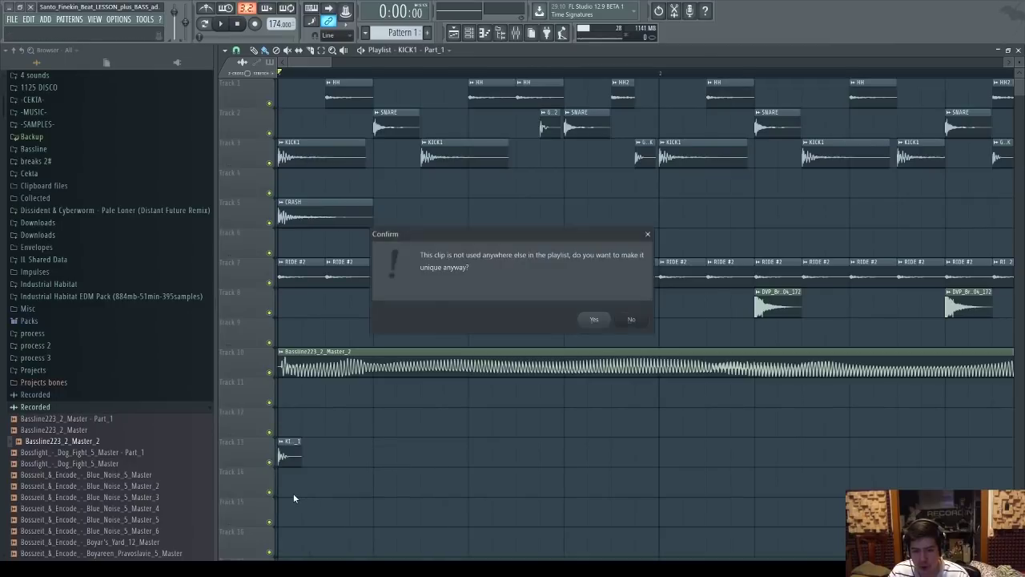
{"action": "left_click", "coordinate": [595, 318]}
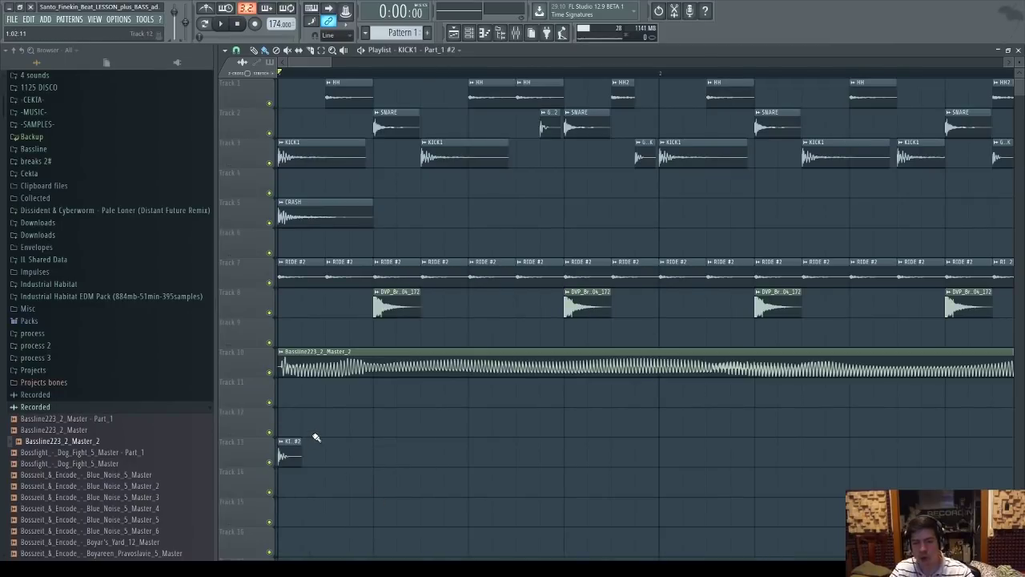
Place copies of the short kick on Track 13 beneath the remaining main kicks of bars 1 and 2, checking them in playback.
{"action": "left_click_drag", "start_coordinate": [358, 457], "coordinate": [427, 457]}
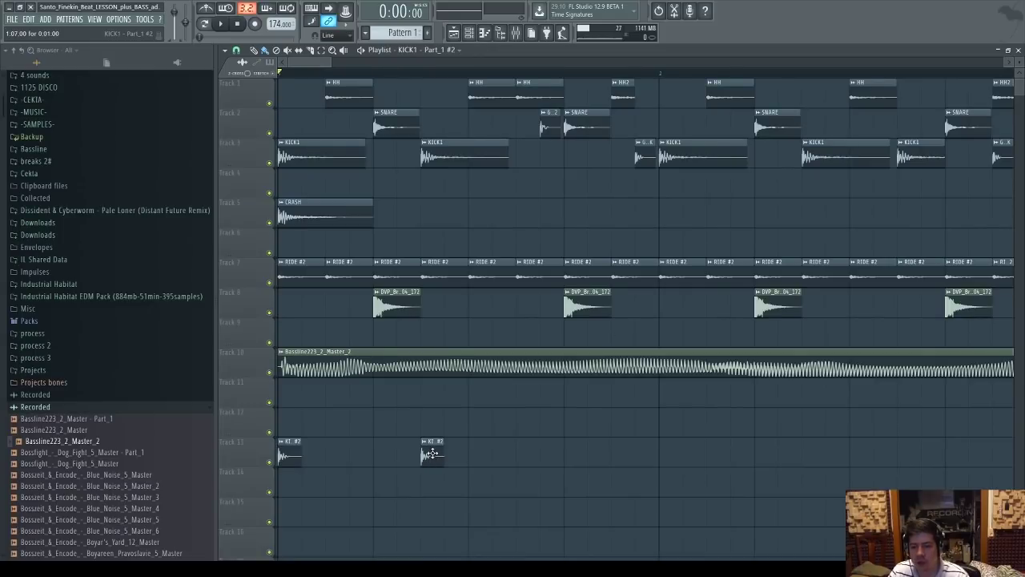
{"action": "key", "text": "space"}
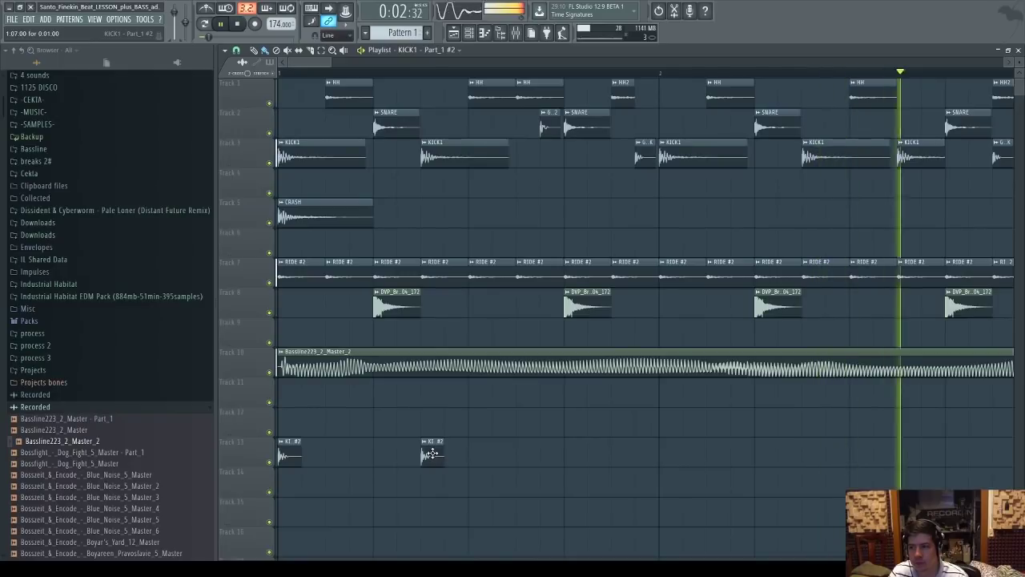
{"action": "left_click", "coordinate": [678, 457]}
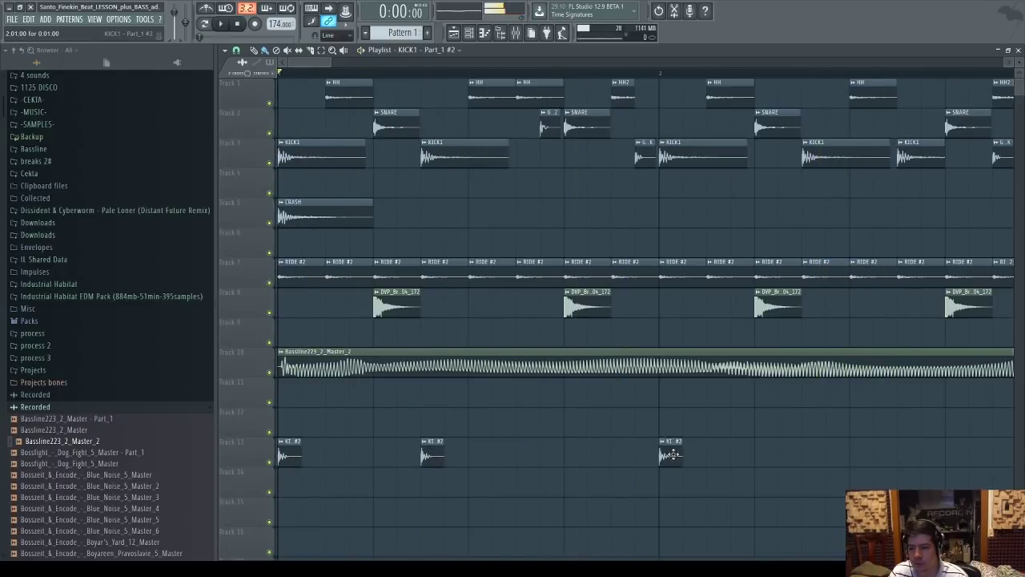
{"action": "left_click", "coordinate": [812, 456]}
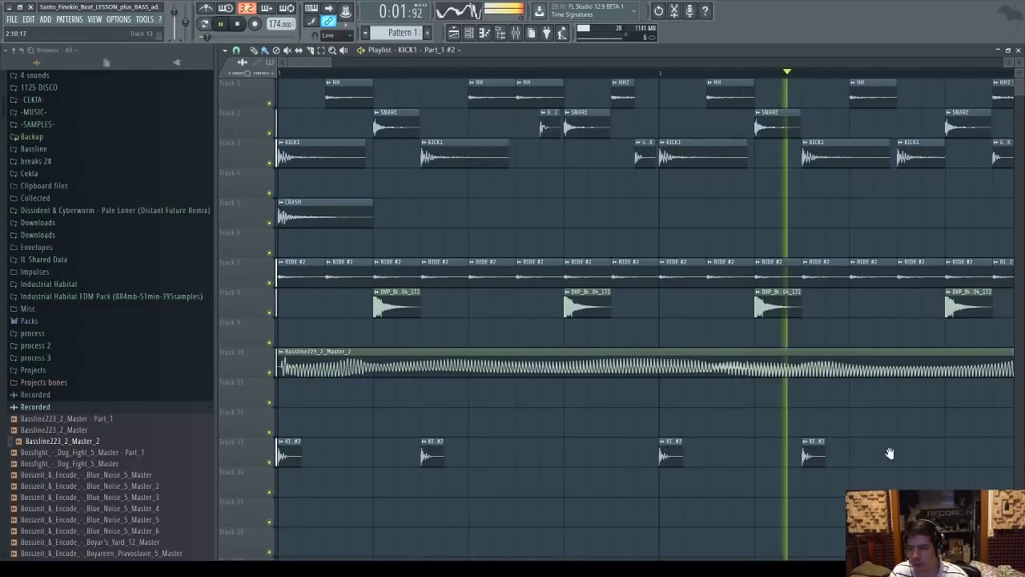
{"action": "left_click", "coordinate": [667, 457]}
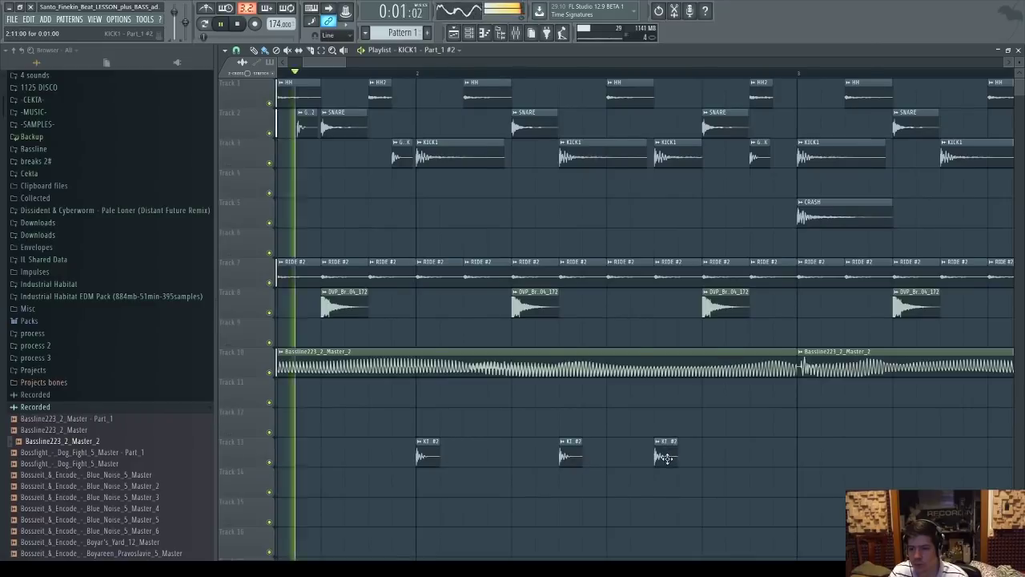
Duplicate the two-bar short-kick pattern on Track 13 seven times to fill 16 bars, clear the selection and briefly audition it.
{"action": "scroll", "coordinate": [614, 471], "scroll_direction": "down", "scroll_amount": 5}
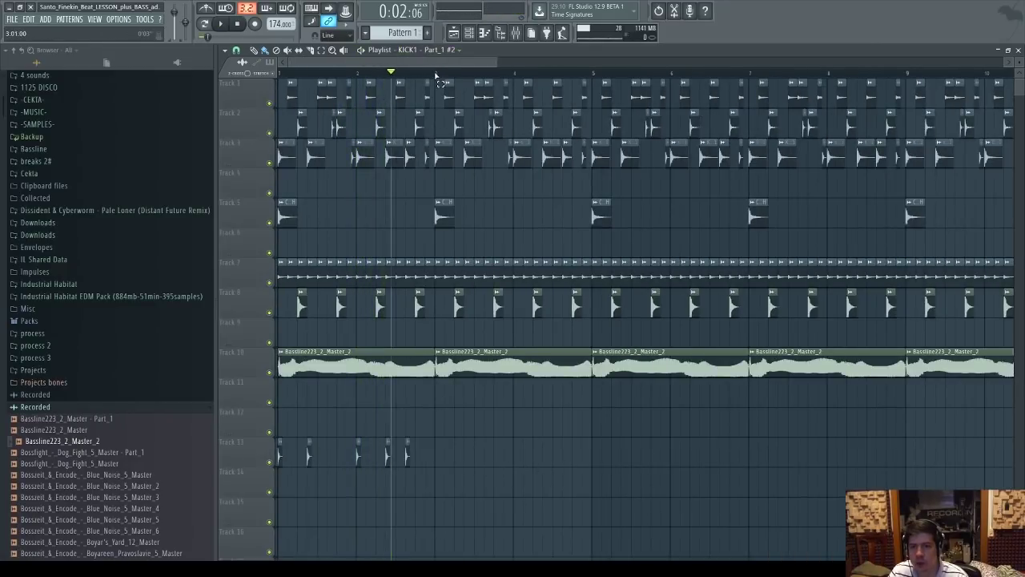
{"action": "left_click_drag", "start_coordinate": [438, 76], "coordinate": [230, 86]}
{"action": "left_click_drag", "start_coordinate": [471, 454], "coordinate": [190, 447]}
{"action": "scroll", "coordinate": [189, 446], "scroll_direction": "down", "scroll_amount": 12}
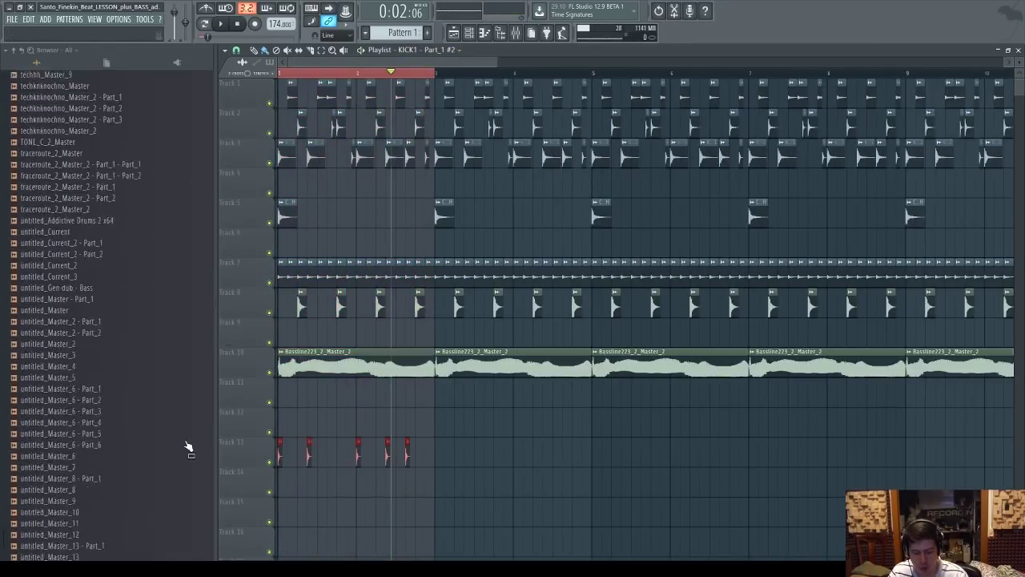
{"action": "scroll", "coordinate": [369, 469], "scroll_direction": "down", "scroll_amount": 3}
{"action": "key", "text": "ctrl+b"}
{"action": "key", "text": "ctrl+b"}
{"action": "key", "text": "ctrl+b"}
{"action": "key", "text": "ctrl+b"}
{"action": "key", "text": "ctrl+b"}
{"action": "key", "text": "ctrl+b"}
{"action": "key", "text": "ctrl+b"}
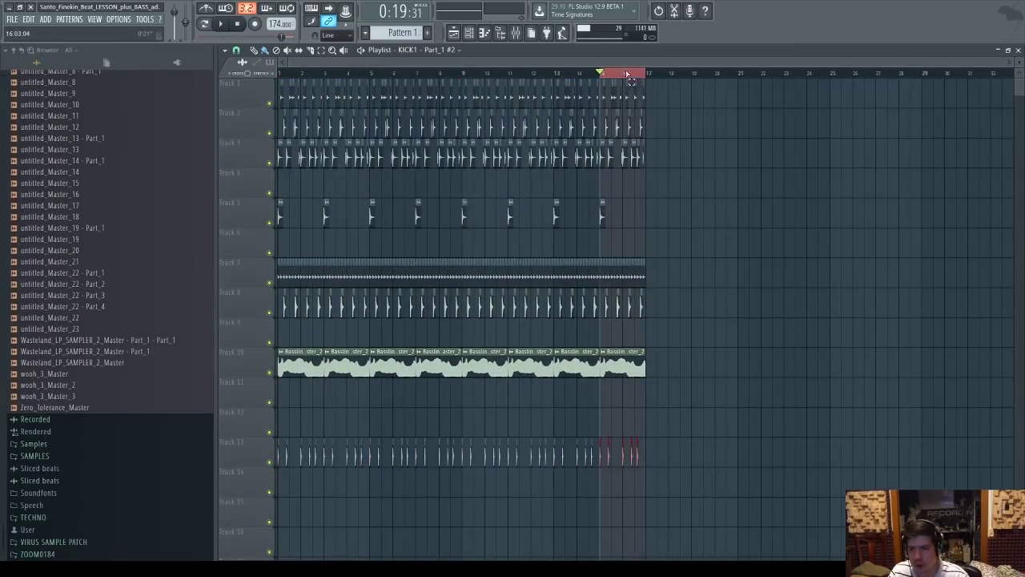
{"action": "left_click", "coordinate": [630, 75], "text": "ctrl"}
{"action": "key", "text": "space"}
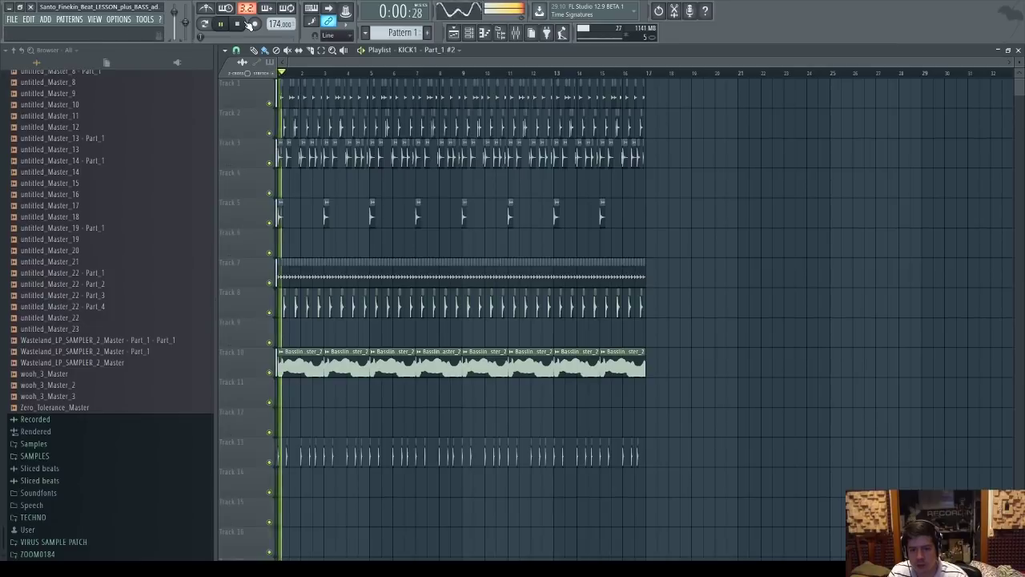
{"action": "key", "text": "space"}
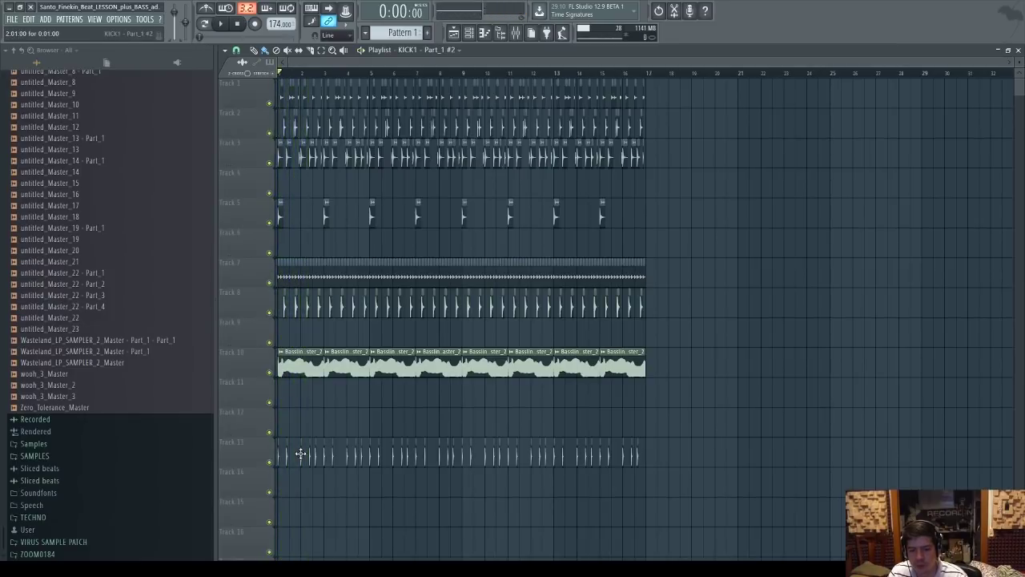
Route the short kick's channel to mixer insert 13 and rename that mixer track KICK CHAIN.
{"action": "double_click", "coordinate": [567, 199]}
{"action": "left_click", "coordinate": [508, 133]}
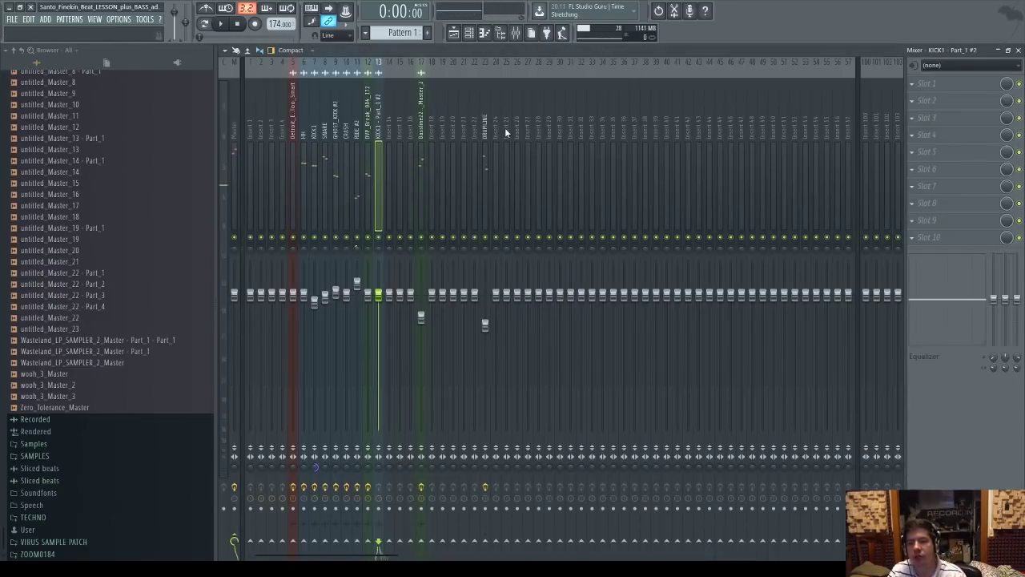
{"action": "double_click", "coordinate": [378, 135]}
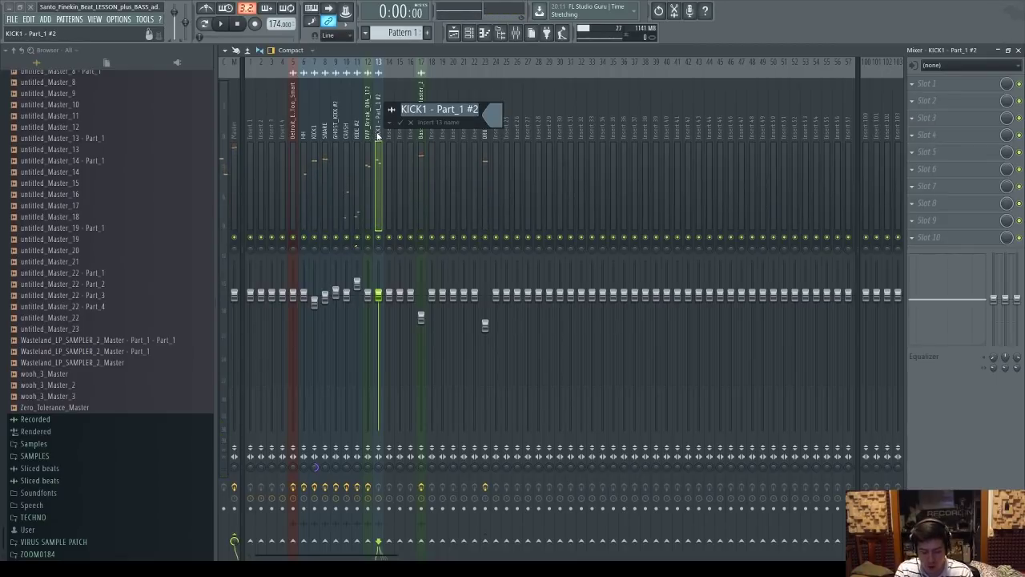
{"action": "type", "text": "KICK"}
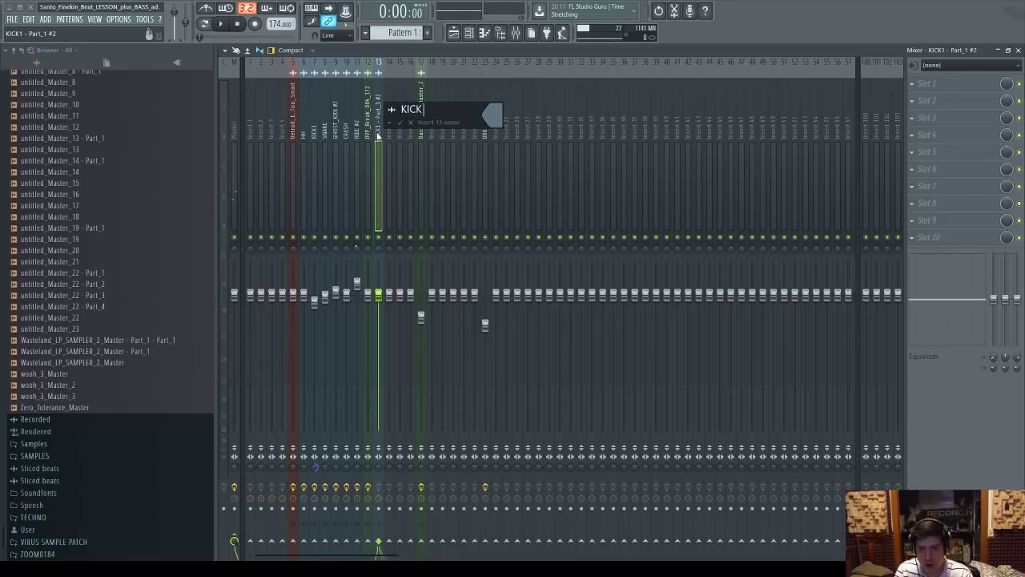
{"action": "type", "text": " CHAIN"}
{"action": "key", "text": "Return"}
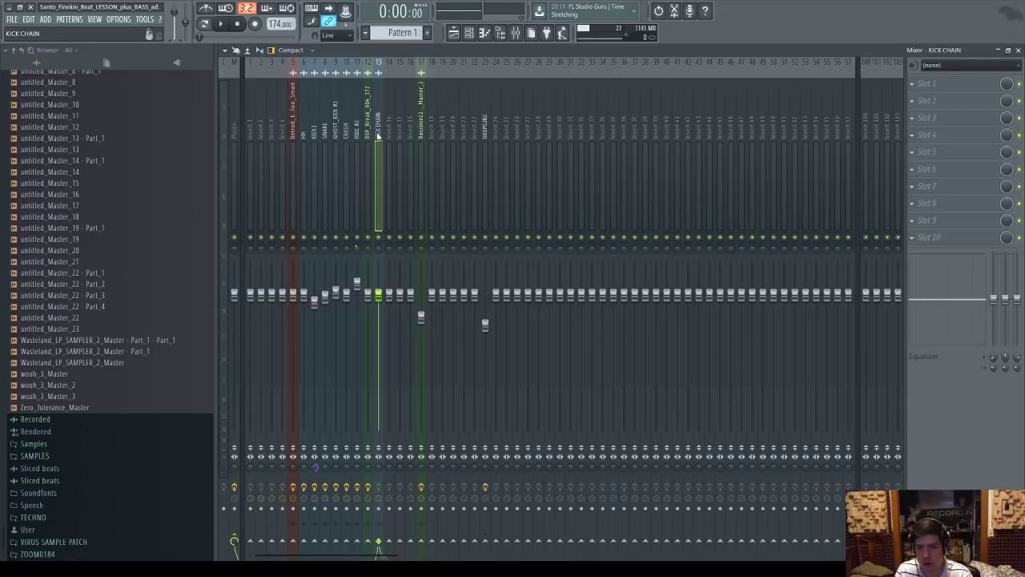
Move the KICK CHAIN mixer track to insert 20 and check its signal with a short playback.
{"action": "key", "text": "alt+Right"}
{"action": "key", "text": "alt+Right"}
{"action": "key", "text": "alt+Right"}
{"action": "key", "text": "alt+Right"}
{"action": "key", "text": "alt+Right"}
{"action": "key", "text": "alt+Right"}
{"action": "key", "text": "alt+Right"}
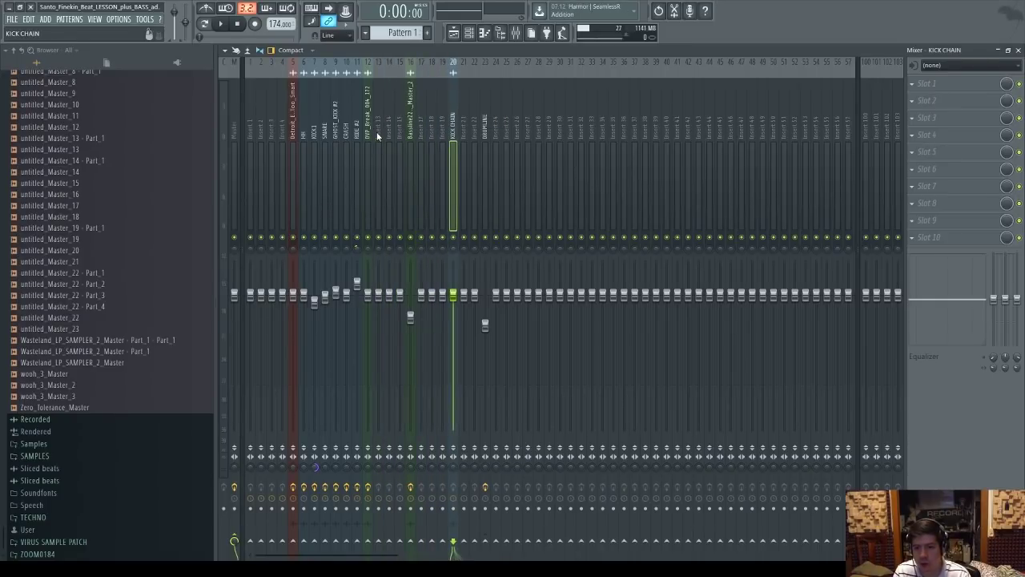
{"action": "key", "text": "space"}
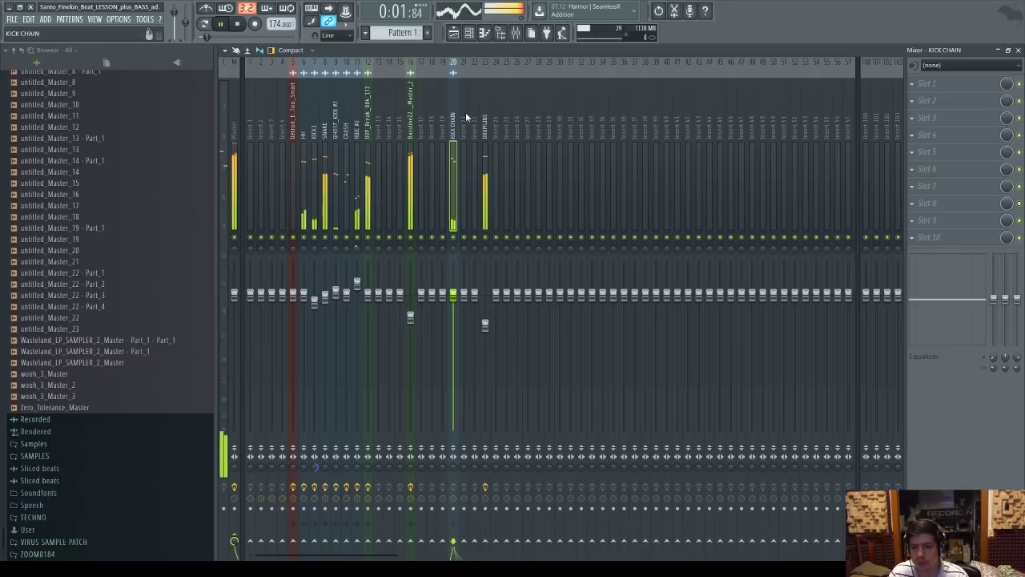
{"action": "key", "text": "space"}
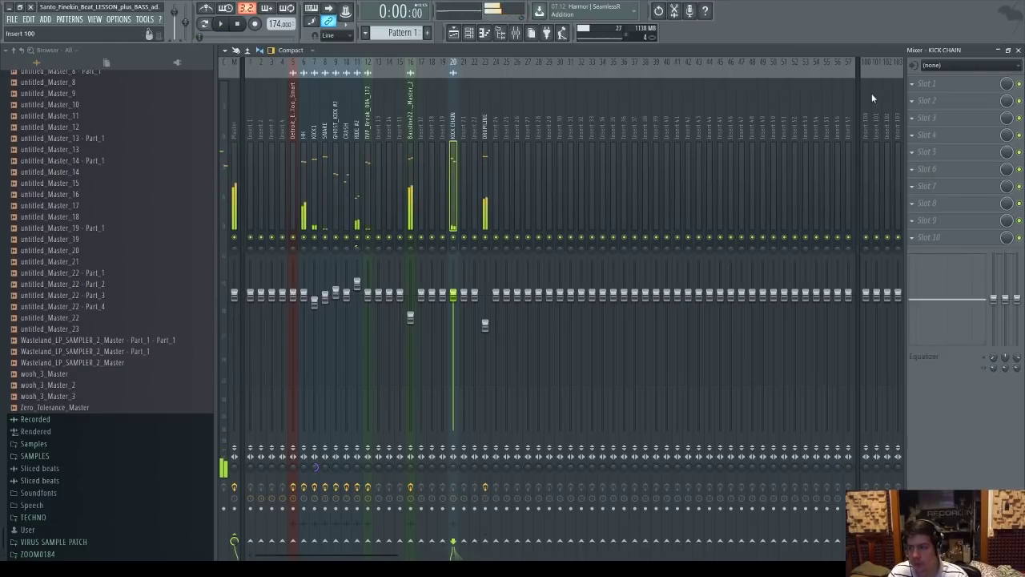
Add Fruity peak controller in slot 2 of the KICK CHAIN track with Mute on, and start playback.
{"action": "left_click", "coordinate": [912, 101]}
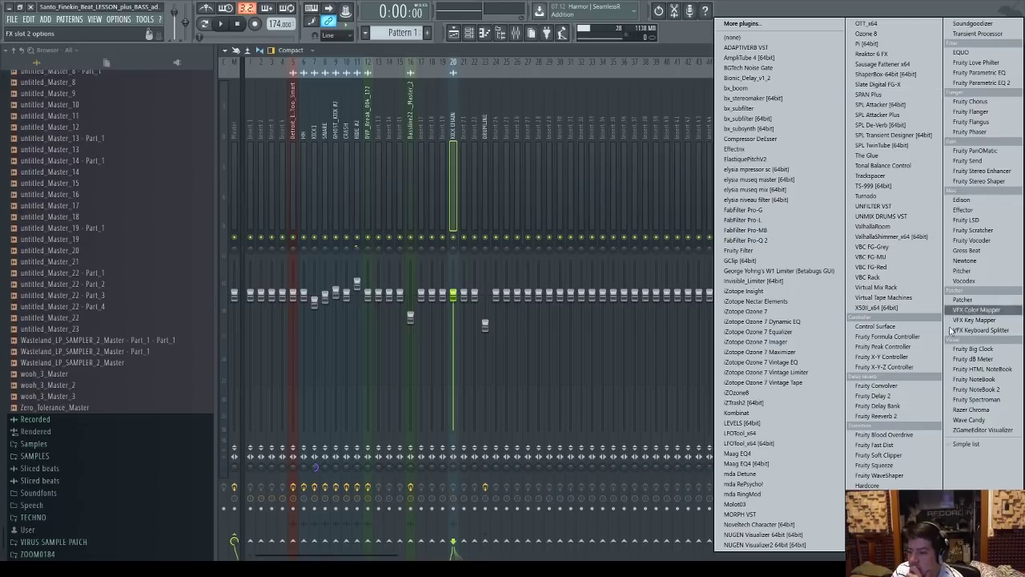
{"action": "left_click", "coordinate": [886, 346]}
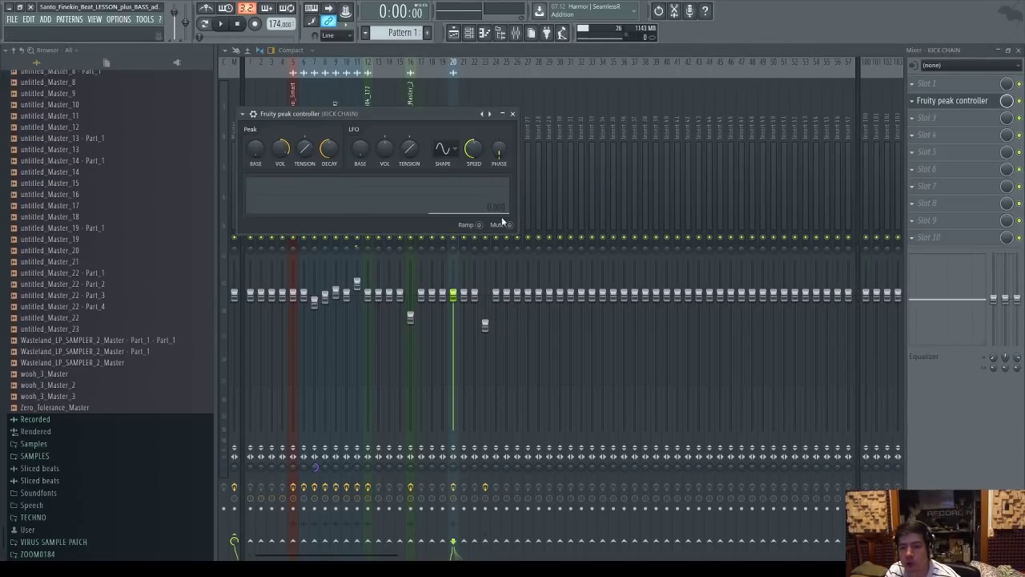
{"action": "key", "text": "space"}
{"action": "key", "text": "space"}
{"action": "key", "text": "space"}
Raise the peak controller's base, set its volume to -179% and adjust its tension to shape dips on each kick, and close it.
{"action": "left_click_drag", "start_coordinate": [260, 156], "coordinate": [260, 116]}
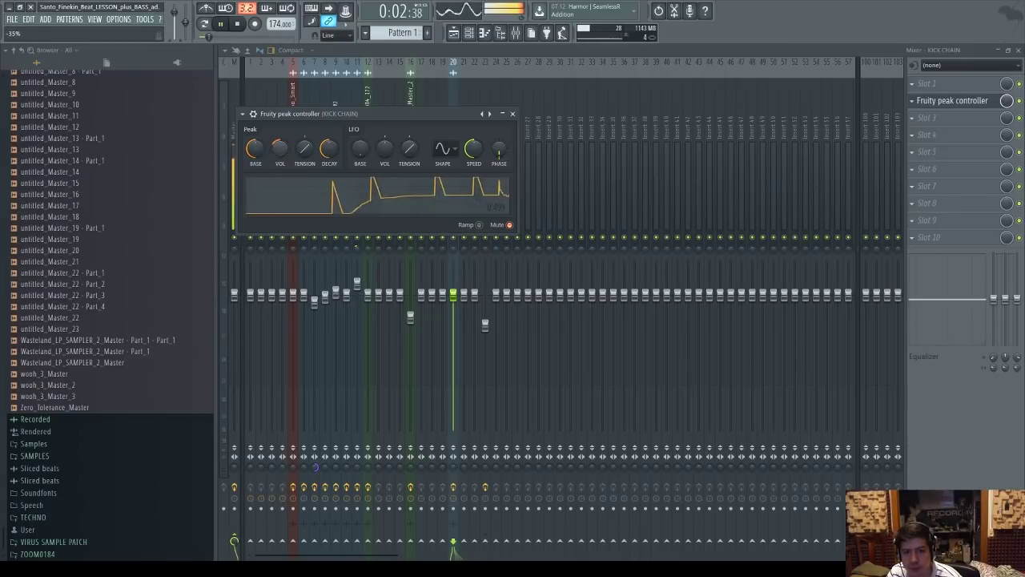
{"action": "scroll", "coordinate": [304, 150], "scroll_direction": "down", "scroll_amount": 7}
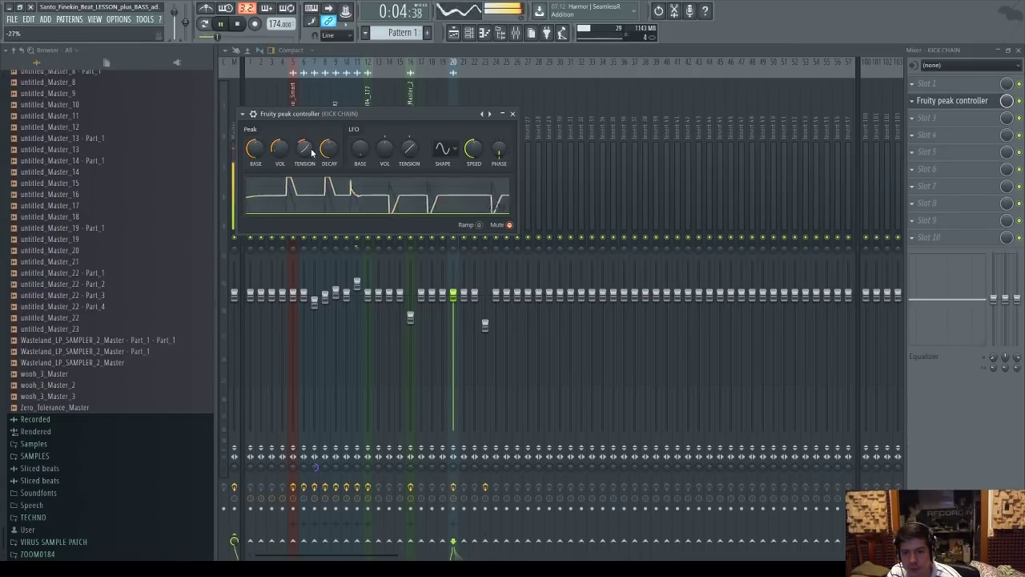
{"action": "scroll", "coordinate": [280, 149], "scroll_direction": "down", "scroll_amount": 10}
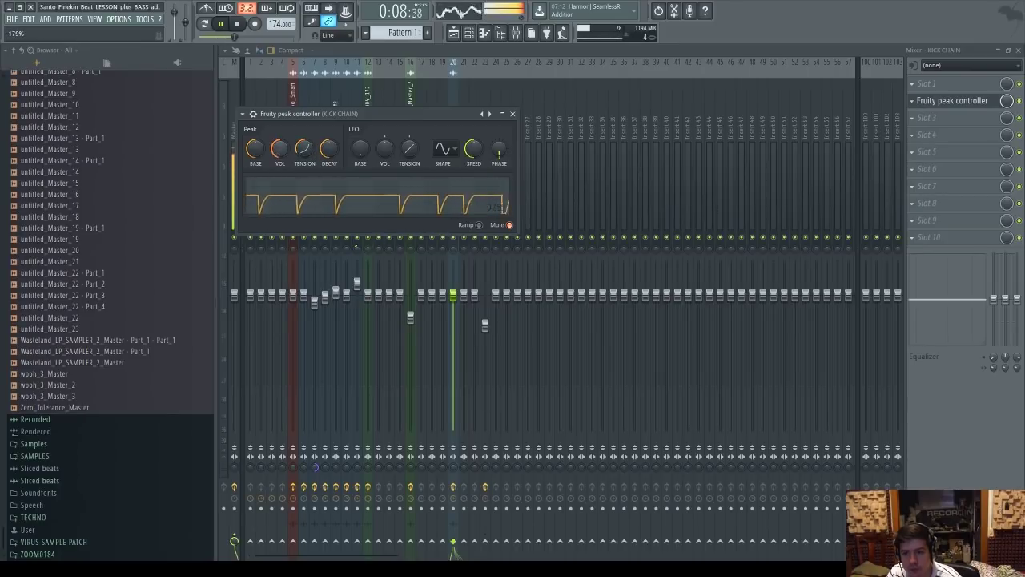
{"action": "scroll", "coordinate": [282, 150], "scroll_direction": "down", "scroll_amount": 6}
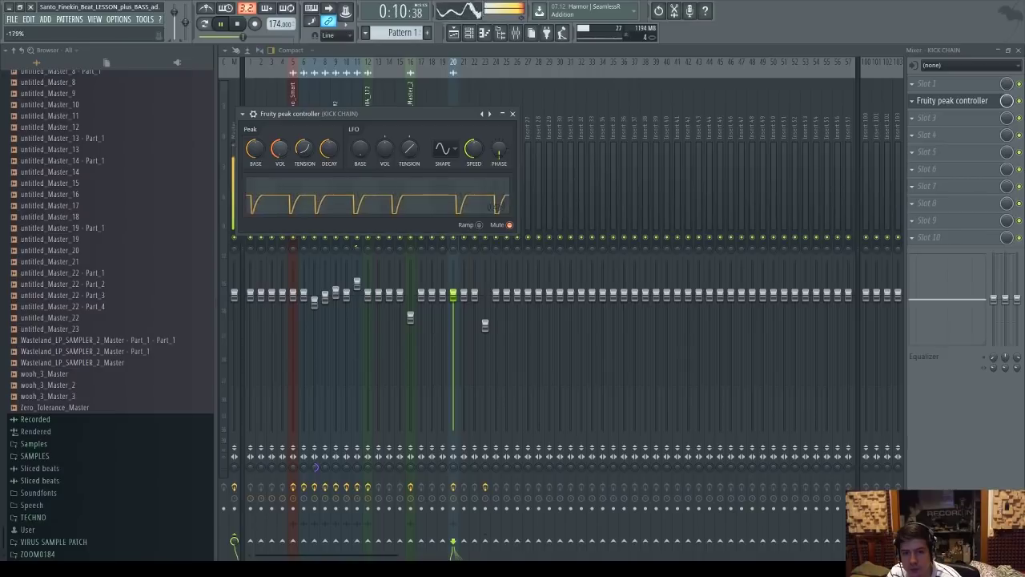
{"action": "key", "text": "Escape"}
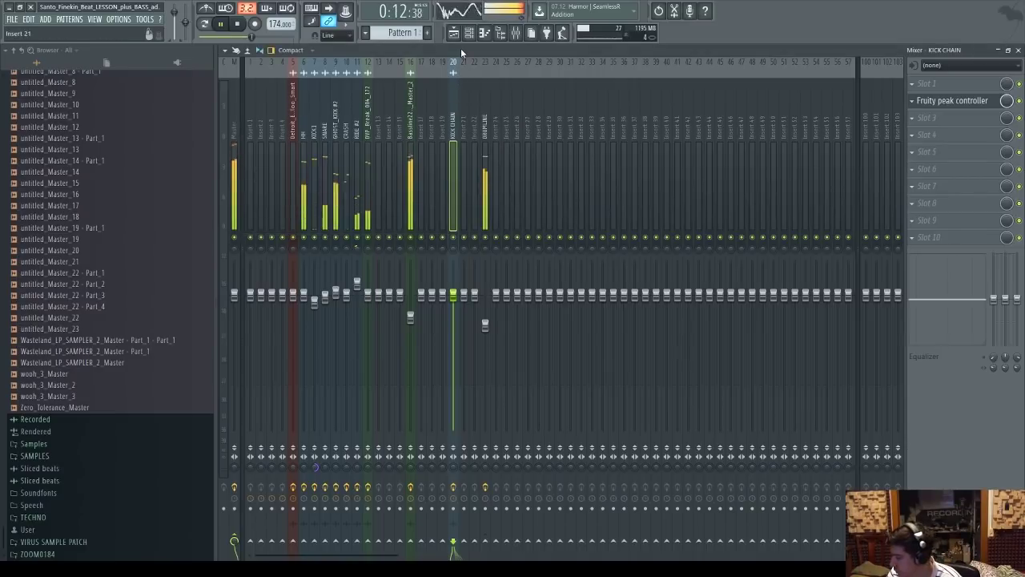
Stop playback and add Fruity Parametric EQ 2 in slot 9 of the Bassline223_2_Master_2 mixer track.
{"action": "left_click", "coordinate": [413, 128]}
{"action": "key", "text": "space"}
{"action": "left_click", "coordinate": [915, 223]}
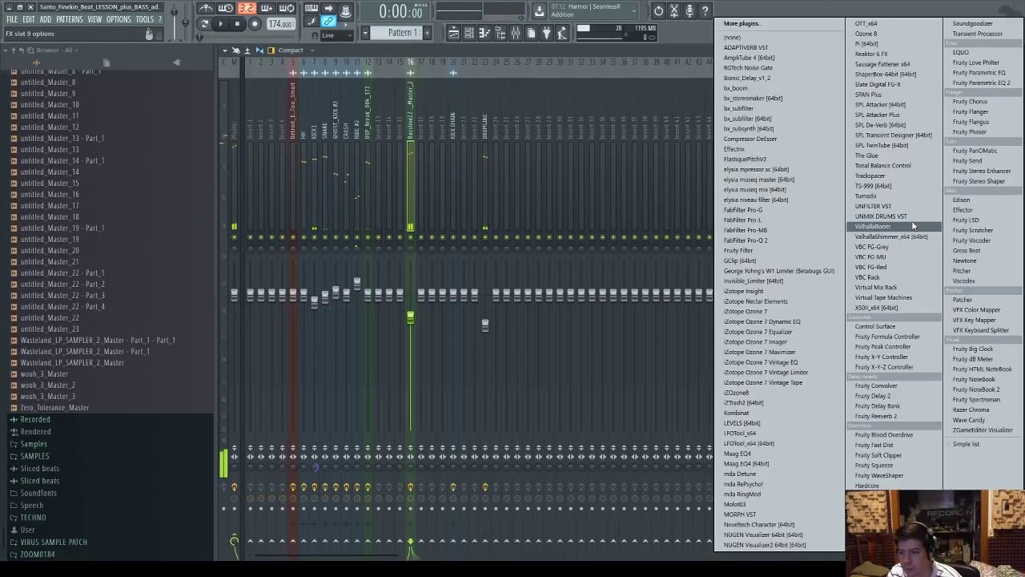
{"action": "left_click", "coordinate": [977, 83]}
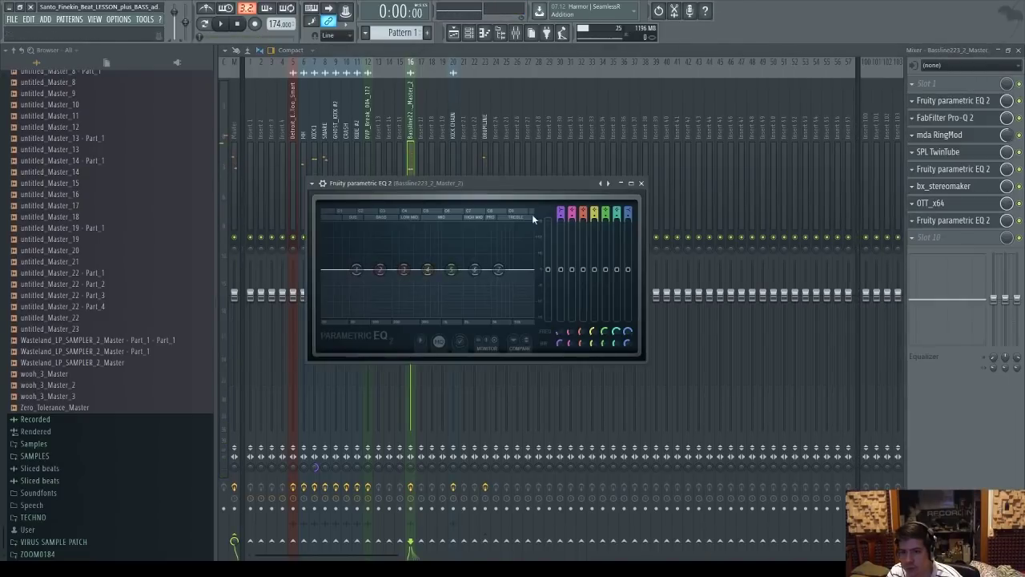
Link the new EQ's main level slider to the Peak ctrl - Peak internal controller and play the beat.
{"action": "right_click", "coordinate": [550, 272]}
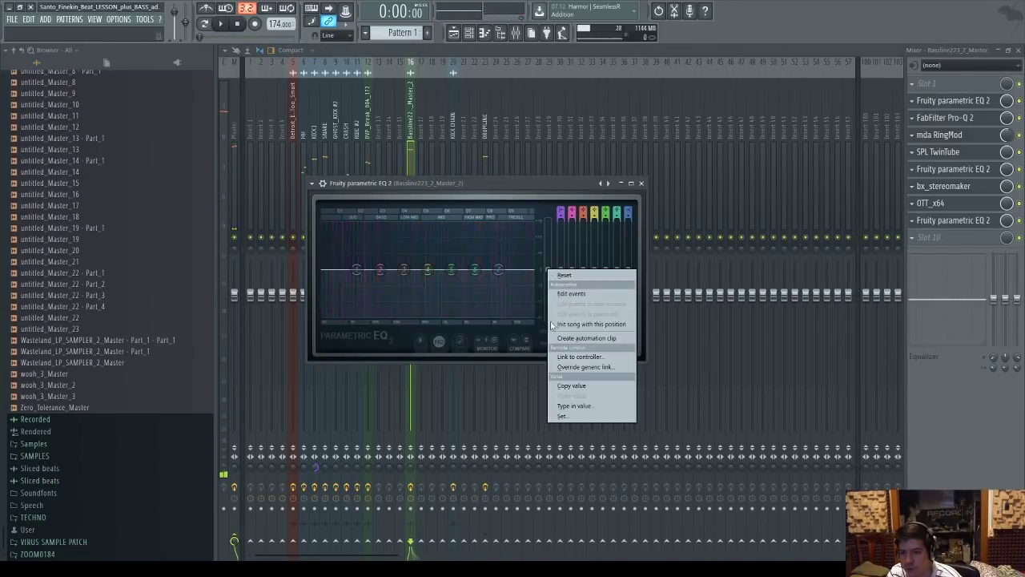
{"action": "left_click", "coordinate": [561, 355]}
{"action": "left_click", "coordinate": [501, 258]}
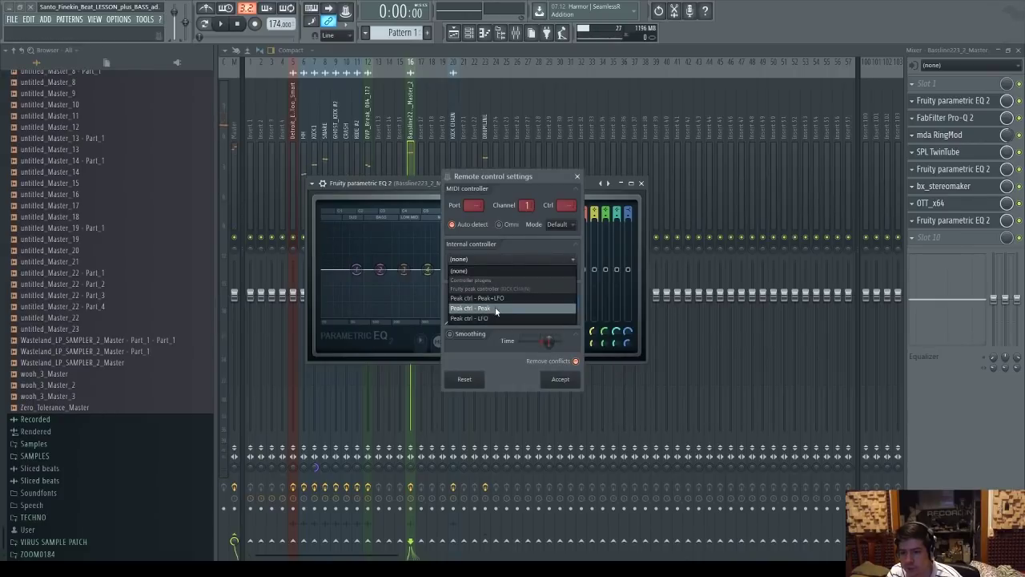
{"action": "left_click", "coordinate": [498, 310]}
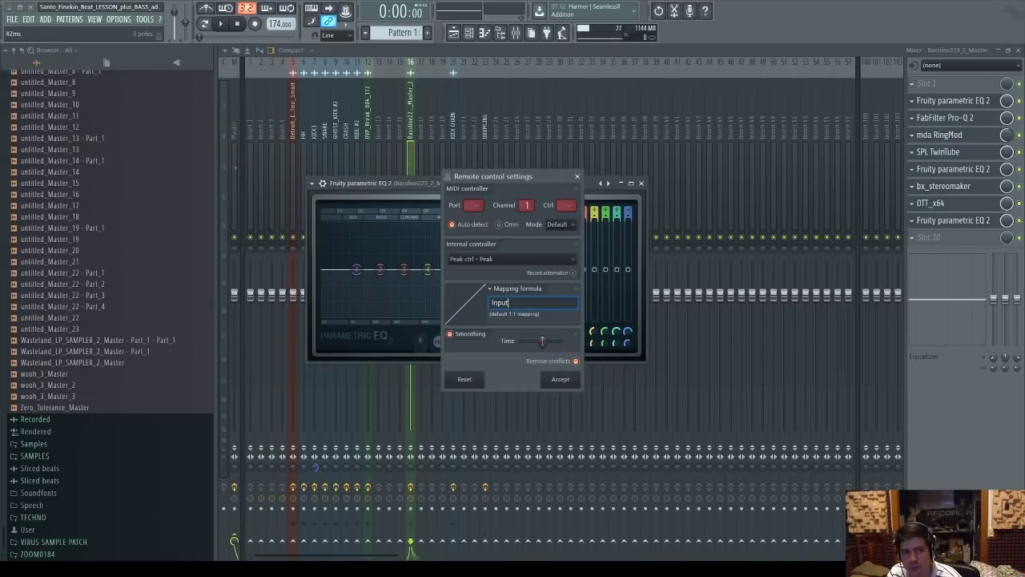
{"action": "left_click", "coordinate": [559, 378]}
{"action": "key", "text": "space"}
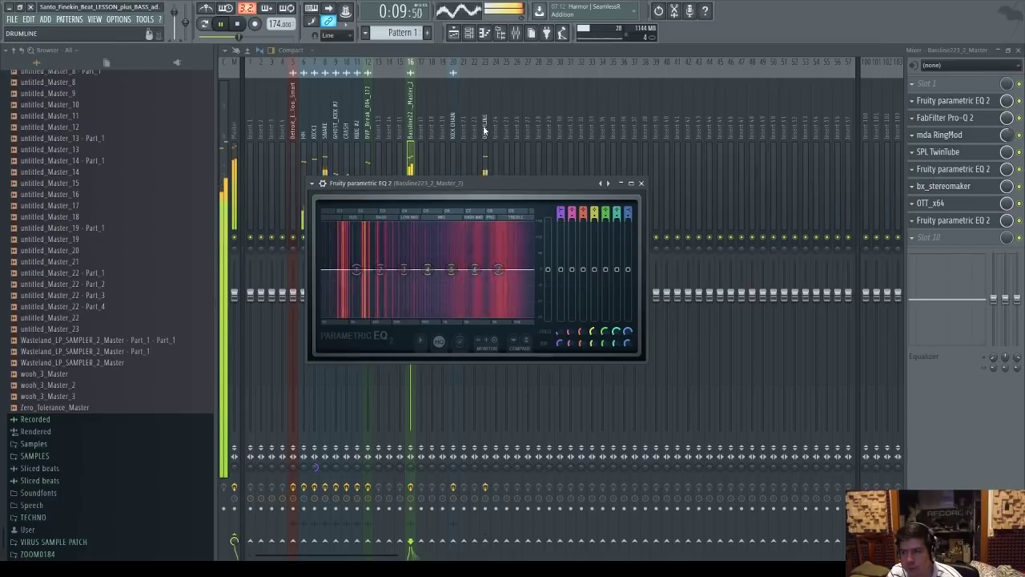
Reopen the peak controller on the KICK CHAIN track, readjust its volume to about -106% while listening, and return to the playlist with playback stopped.
{"action": "left_click", "coordinate": [453, 128]}
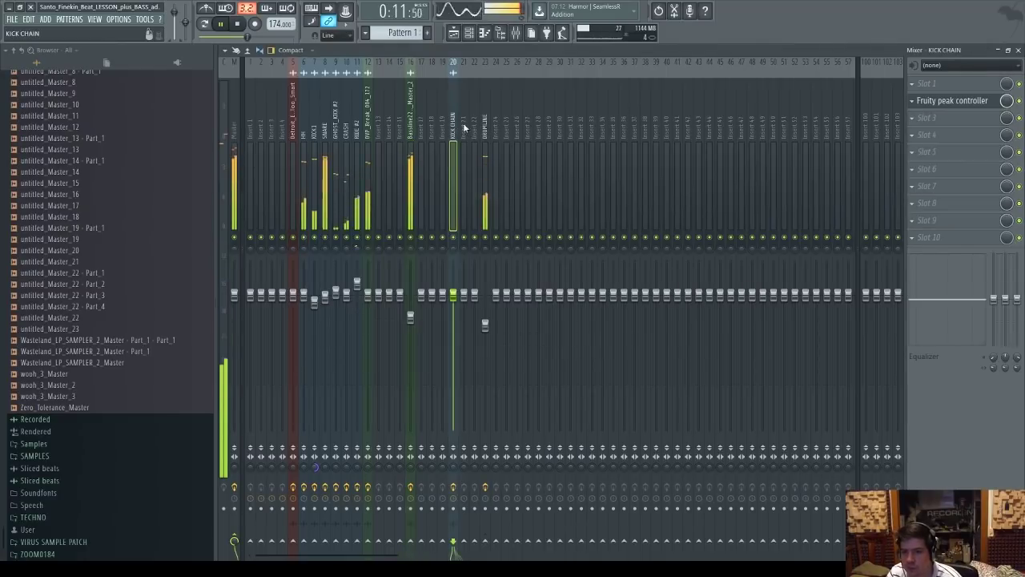
{"action": "left_click", "coordinate": [953, 101]}
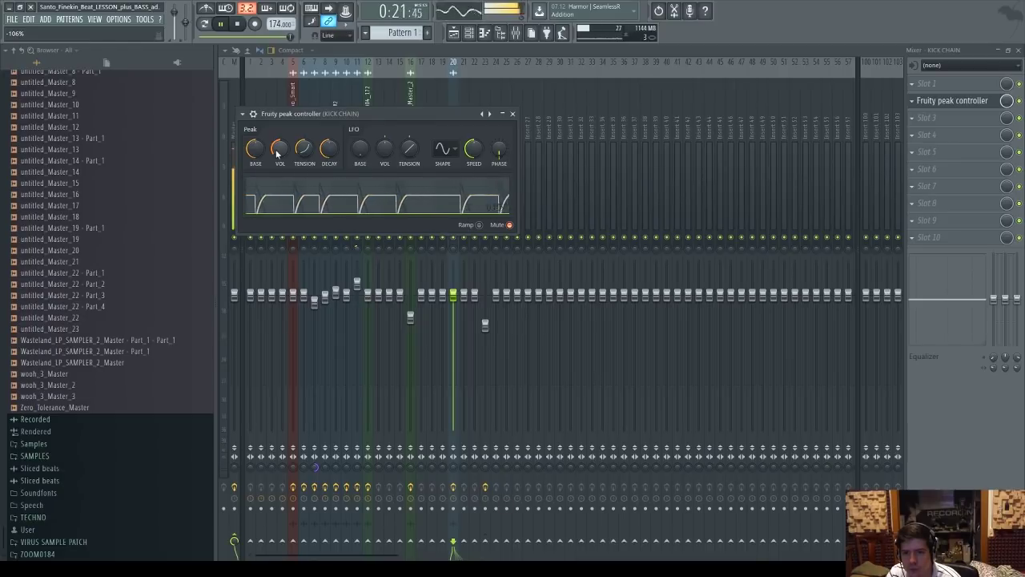
{"action": "left_click", "coordinate": [469, 34]}
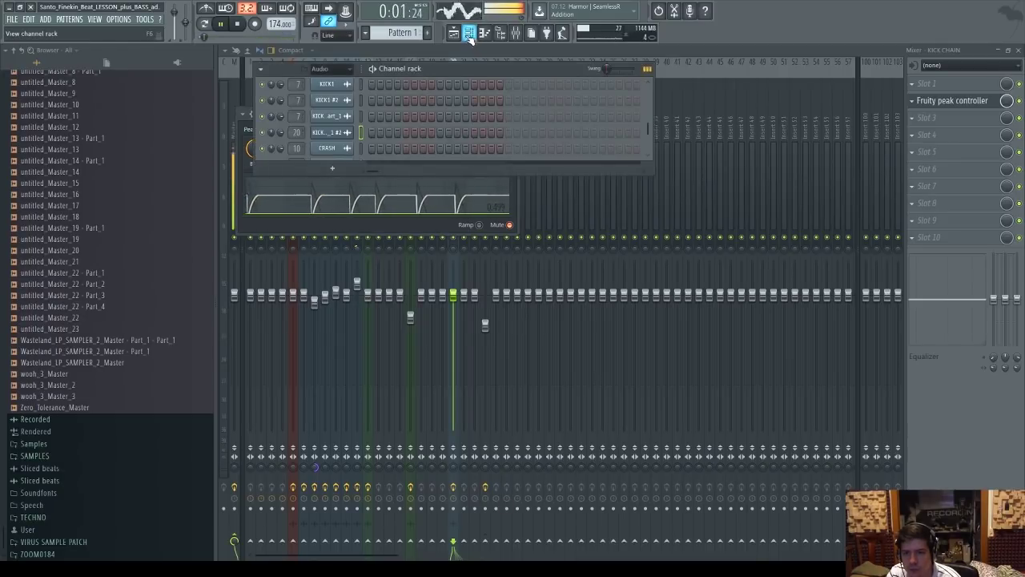
{"action": "left_click", "coordinate": [453, 33]}
{"action": "key", "text": "space"}
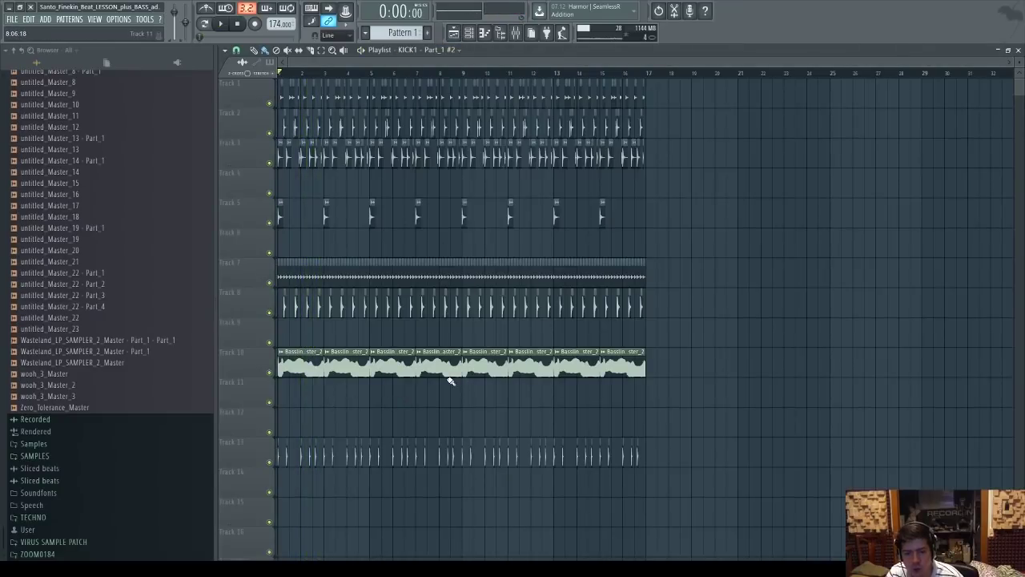
Open the bassline clip's channel settings, go to its mixer track 16 and remove OTT from slot 8.
{"action": "double_click", "coordinate": [445, 368]}
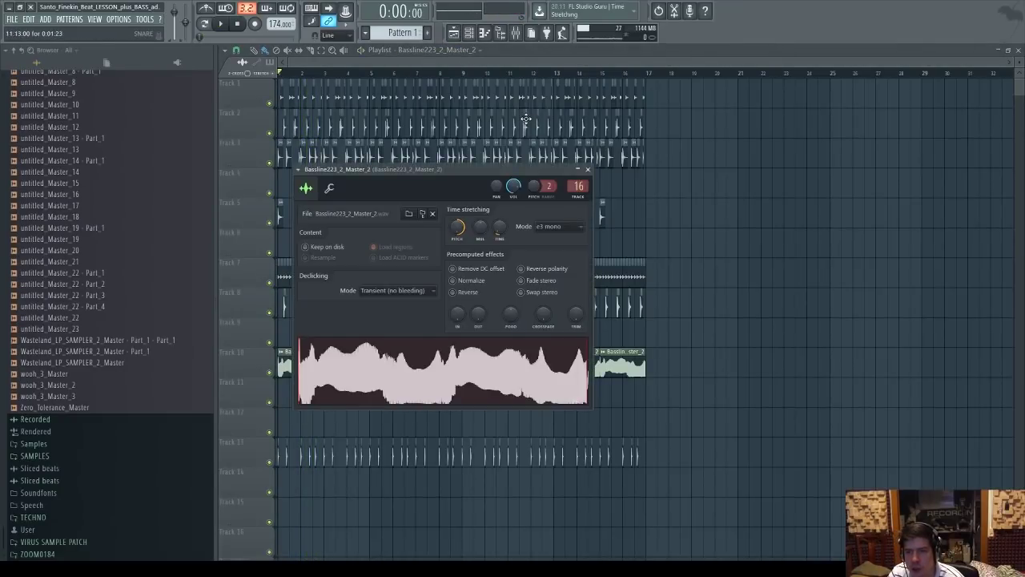
{"action": "left_click", "coordinate": [517, 36]}
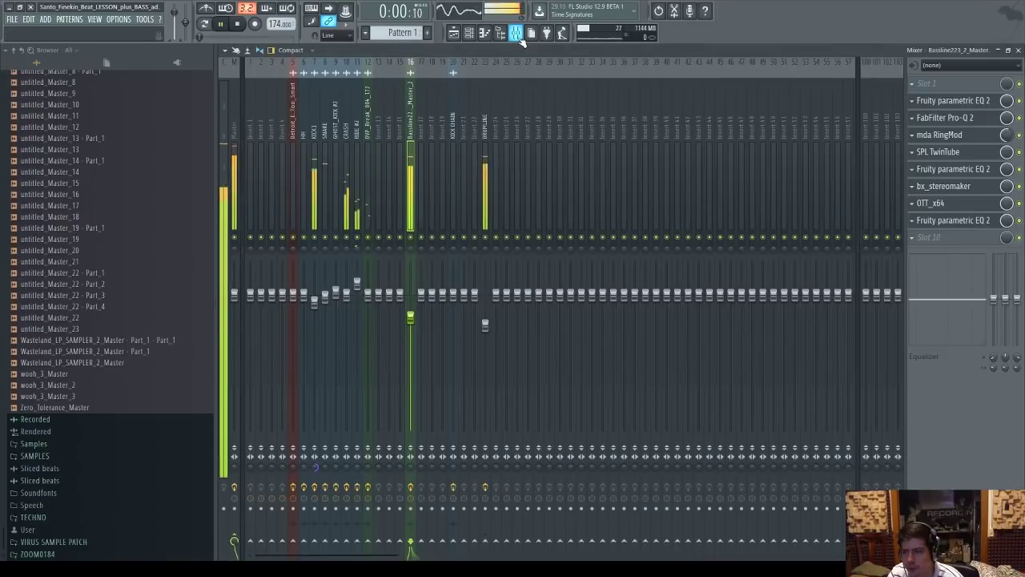
{"action": "left_click", "coordinate": [912, 203]}
{"action": "left_click", "coordinate": [920, 217]}
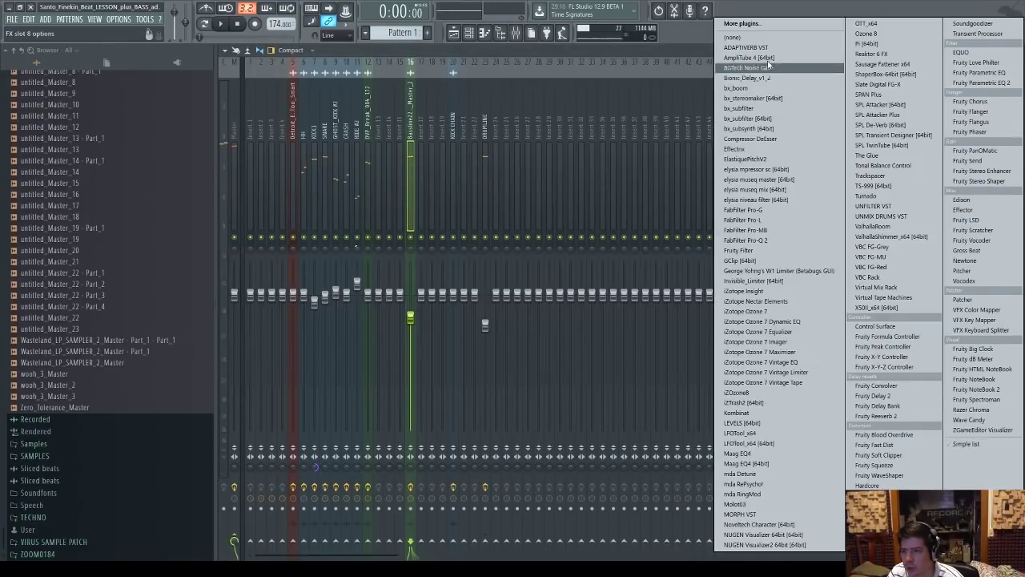
{"action": "left_click", "coordinate": [711, 49]}
{"action": "left_click", "coordinate": [913, 206]}
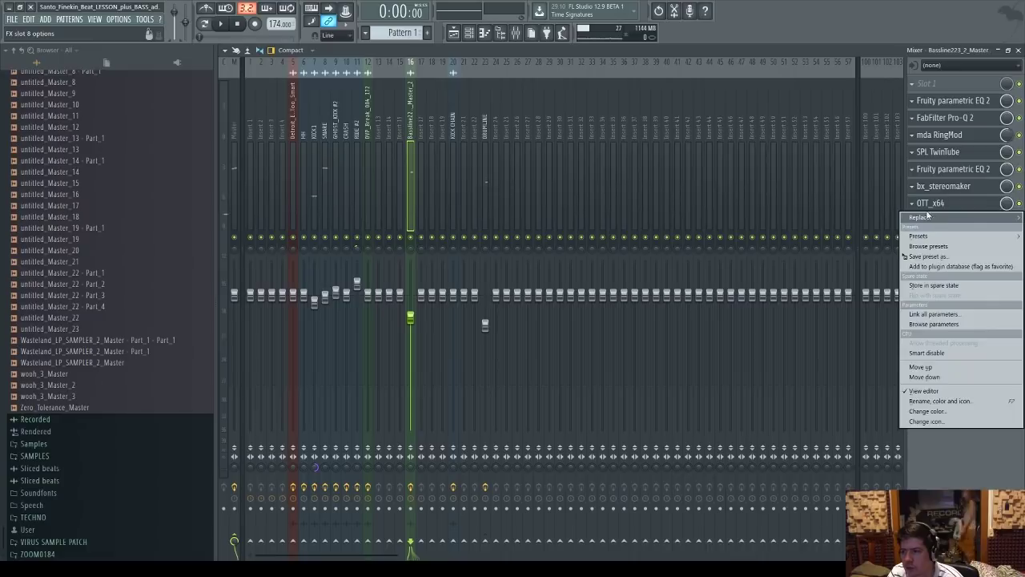
{"action": "left_click", "coordinate": [919, 217]}
{"action": "left_click", "coordinate": [769, 48]}
Remove bx_stereomaker from slot 7 and Fruity parametric EQ 2 from slot 6 of the bassline mixer track.
{"action": "left_click", "coordinate": [912, 186]}
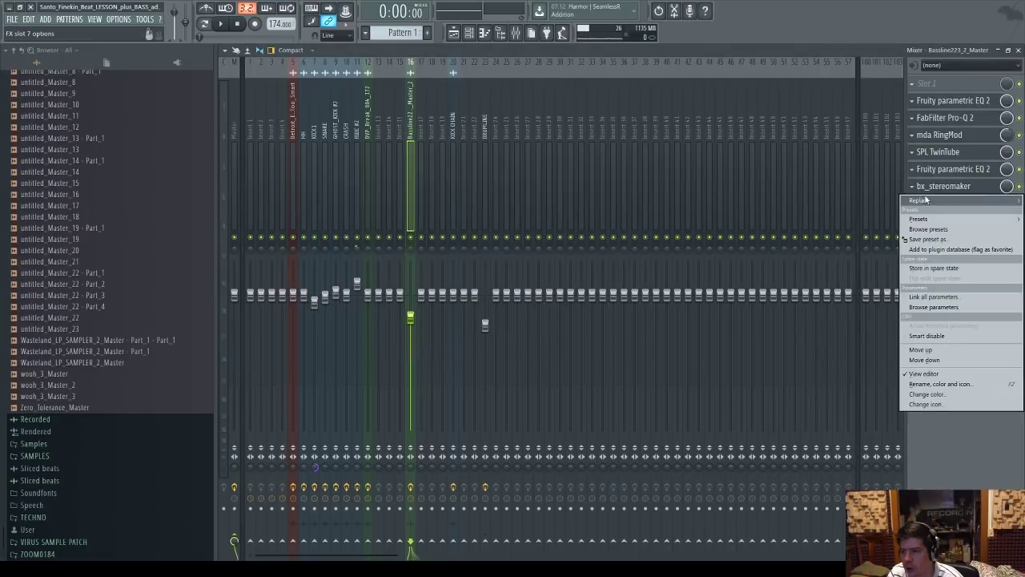
{"action": "left_click", "coordinate": [927, 201]}
{"action": "left_click", "coordinate": [770, 57]}
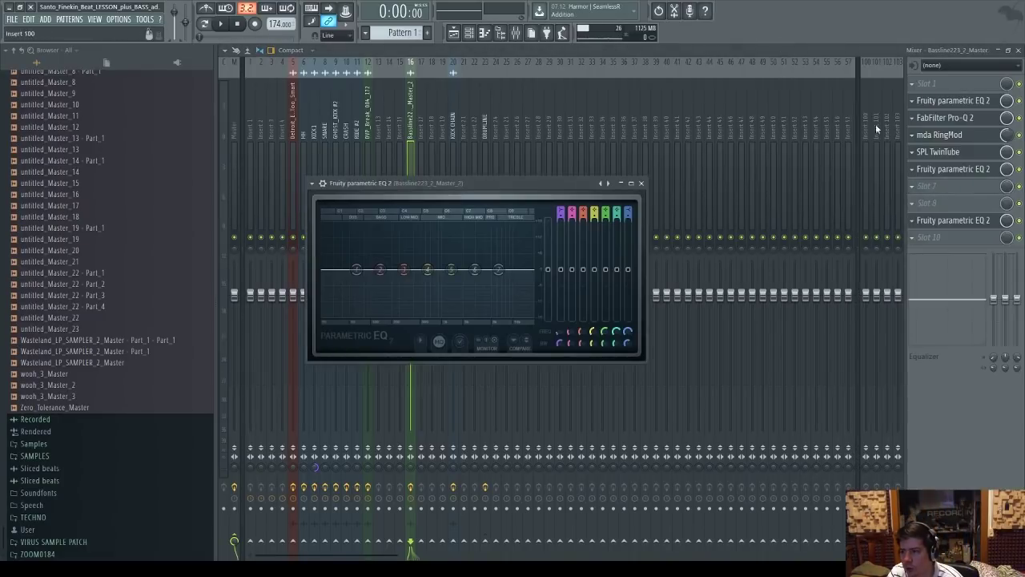
{"action": "left_click", "coordinate": [913, 169]}
{"action": "left_click", "coordinate": [927, 183]}
{"action": "left_click", "coordinate": [781, 44]}
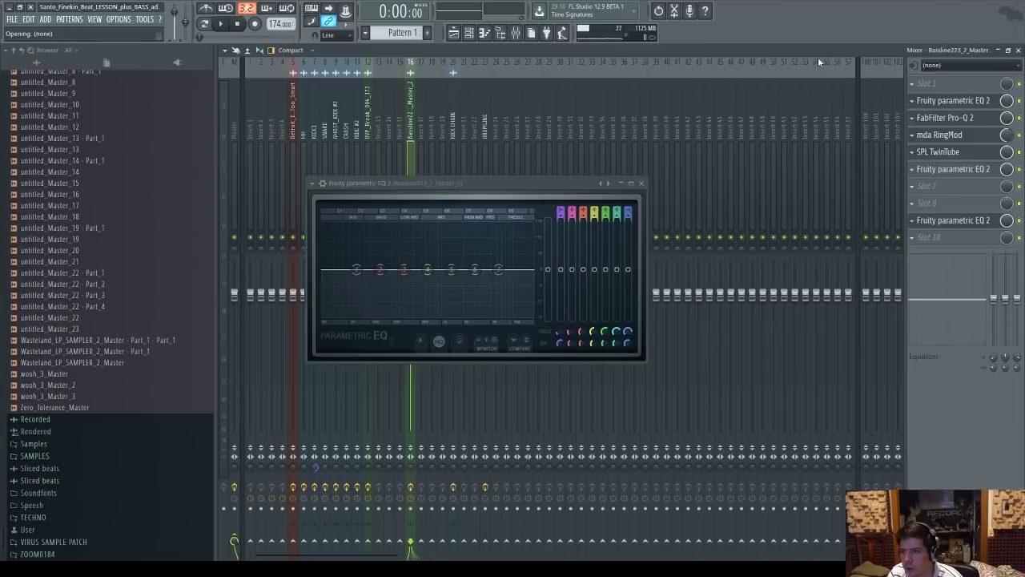
Keep SPL TwinTube on the bassline track, disable the effects in slots 2 to 4, and check the sound with a short playback.
{"action": "left_click", "coordinate": [913, 152]}
{"action": "left_click", "coordinate": [919, 167]}
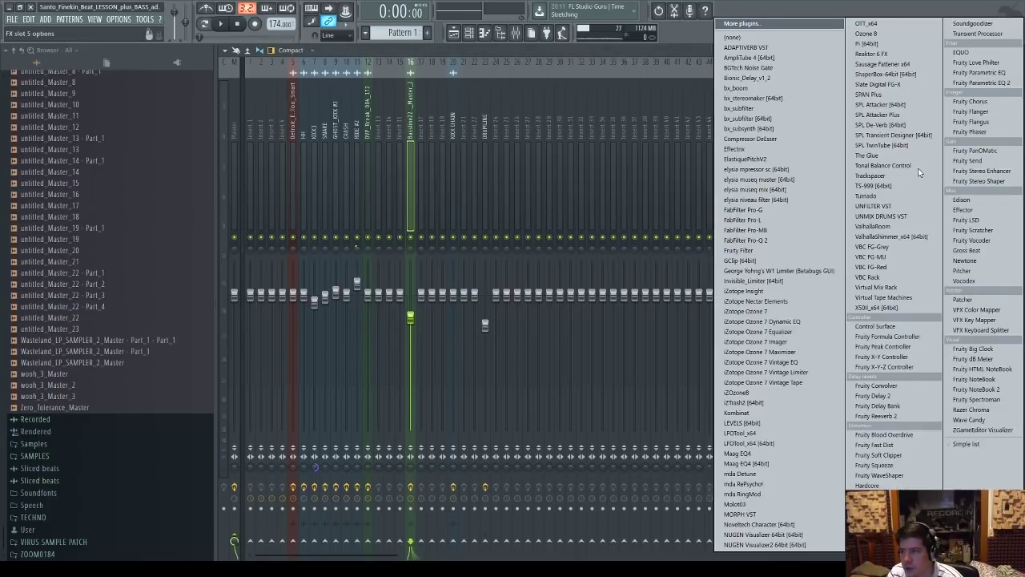
{"action": "left_click", "coordinate": [998, 140]}
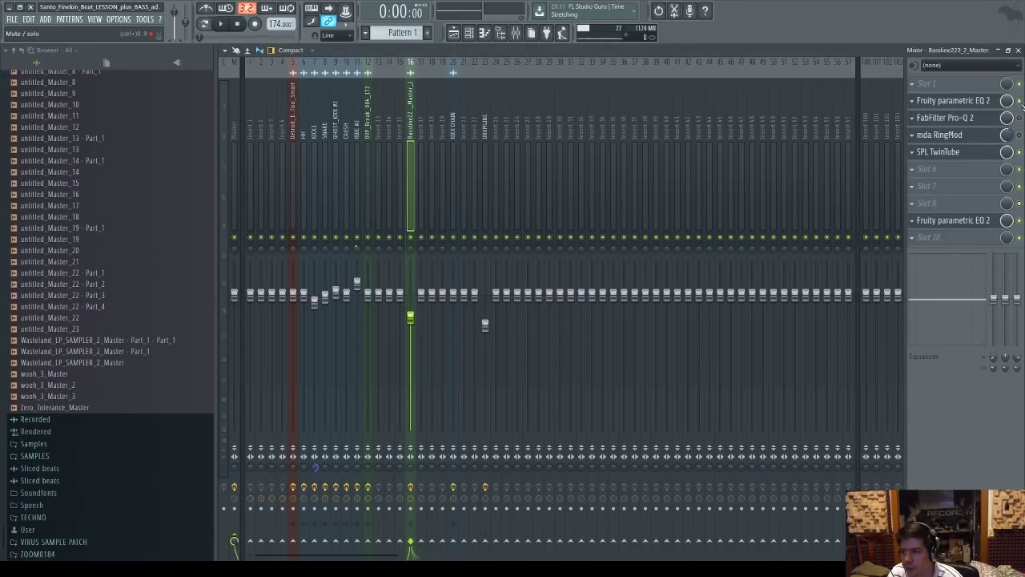
{"action": "left_click", "coordinate": [1020, 101]}
{"action": "key", "text": "space"}
{"action": "key", "text": "space"}
Delete all the bassline clips from track 10 of the playlist.
{"action": "left_click", "coordinate": [461, 33]}
{"action": "left_click", "coordinate": [455, 33]}
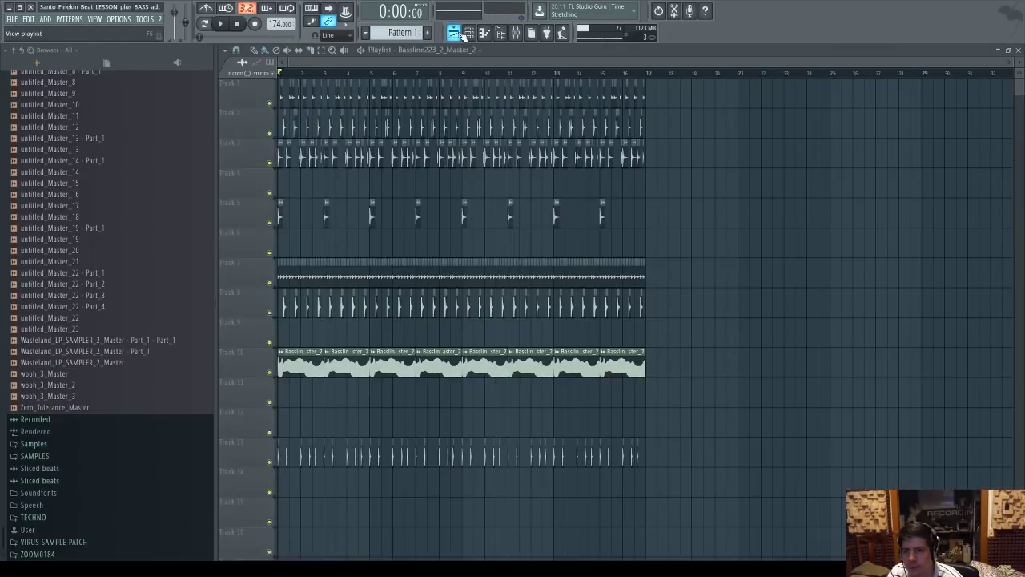
{"action": "left_click_drag", "start_coordinate": [646, 369], "coordinate": [318, 377]}
Preview the wooh_3_Master_3 sample and load wooh_3_Master_2 from the browser.
{"action": "left_click", "coordinate": [50, 397]}
{"action": "left_click", "coordinate": [50, 385]}
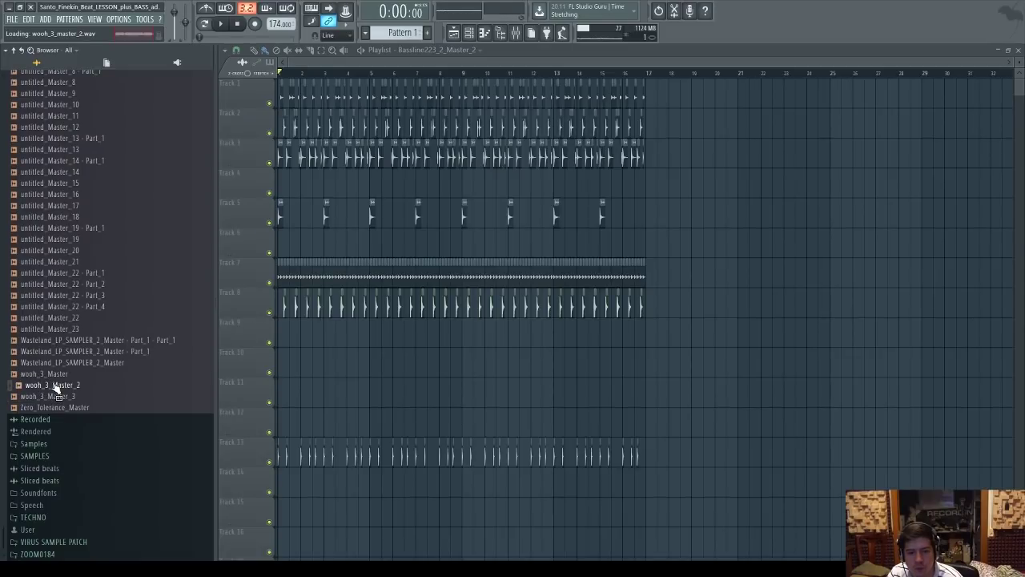
Place the wooh_3_Master_2 sample at the start of Track 9, lengthen its clip to about 1:04:02 and play it with the beat.
{"action": "left_click_drag", "start_coordinate": [359, 346], "coordinate": [285, 335]}
{"action": "key", "text": "space"}
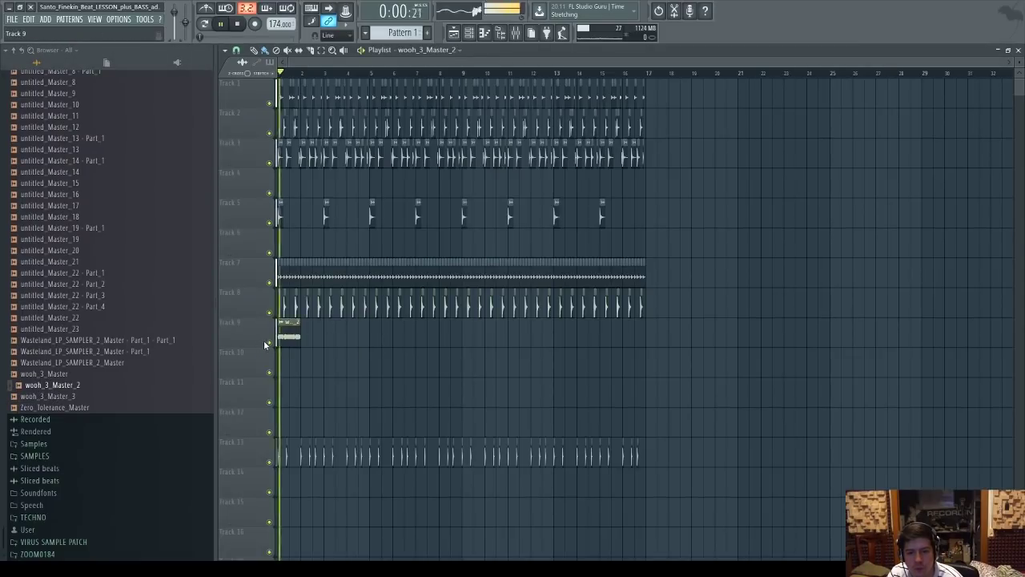
{"action": "key", "text": "space"}
{"action": "scroll", "coordinate": [278, 339], "scroll_direction": "up", "scroll_amount": 3}
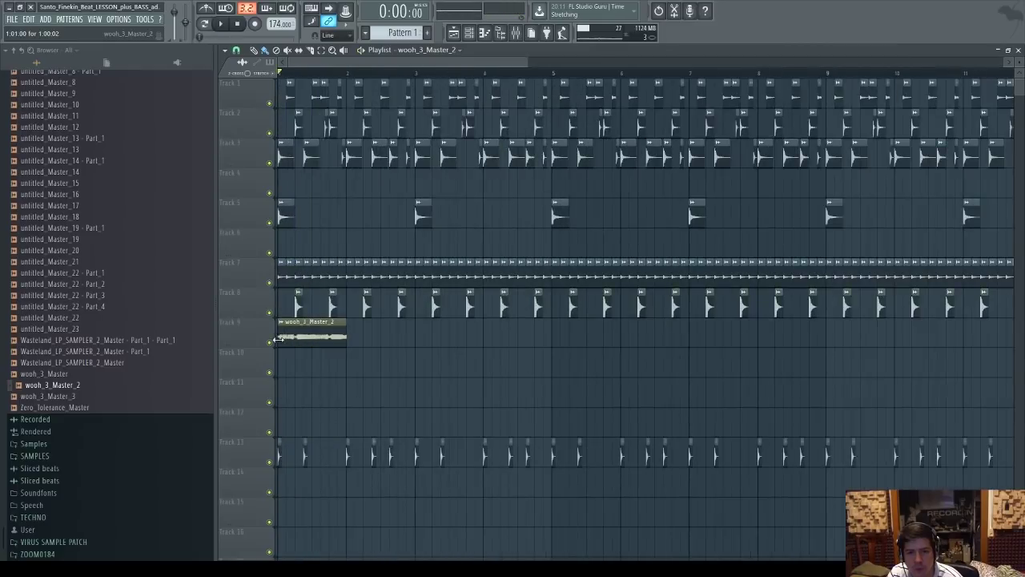
{"action": "key", "text": "space"}
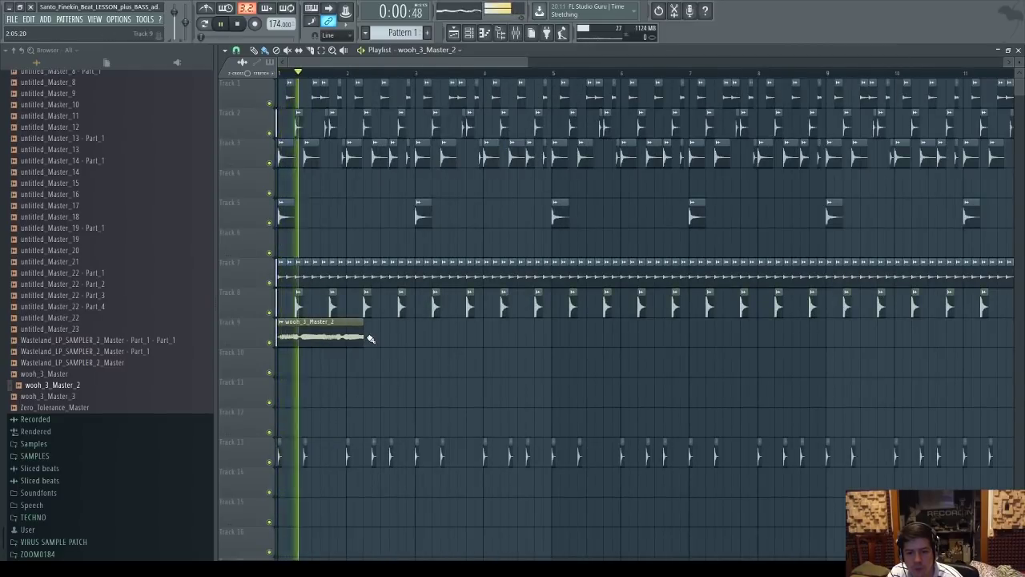
{"action": "key", "text": "space"}
Set the time-stretching mode of the wooh_3_Master_2 channel to Resample and play the beat.
{"action": "double_click", "coordinate": [360, 334]}
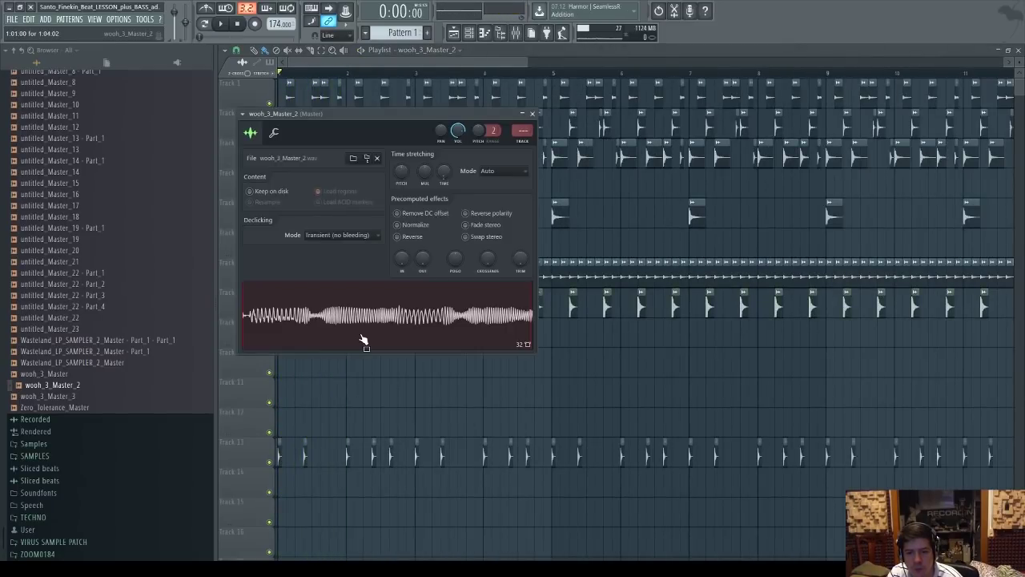
{"action": "left_click", "coordinate": [497, 171]}
{"action": "left_click", "coordinate": [499, 191]}
{"action": "key", "text": "space"}
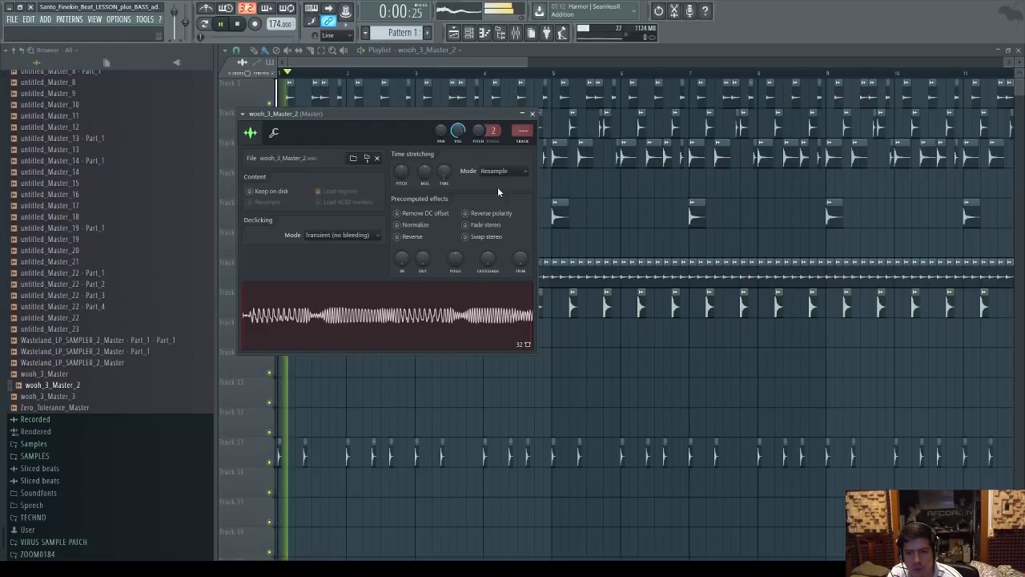
Route the wooh_3_Master_2 channel to mixer insert 13 and listen to it with the beat.
{"action": "key", "text": "space"}
{"action": "key", "text": "F9"}
{"action": "key", "text": "space"}
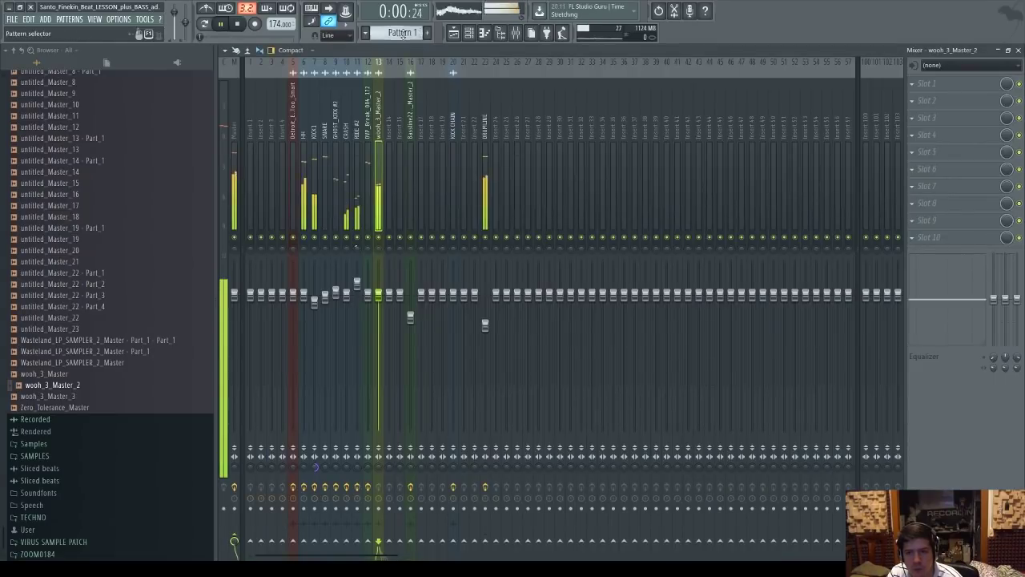
{"action": "key", "text": "F9"}
{"action": "key", "text": "space"}
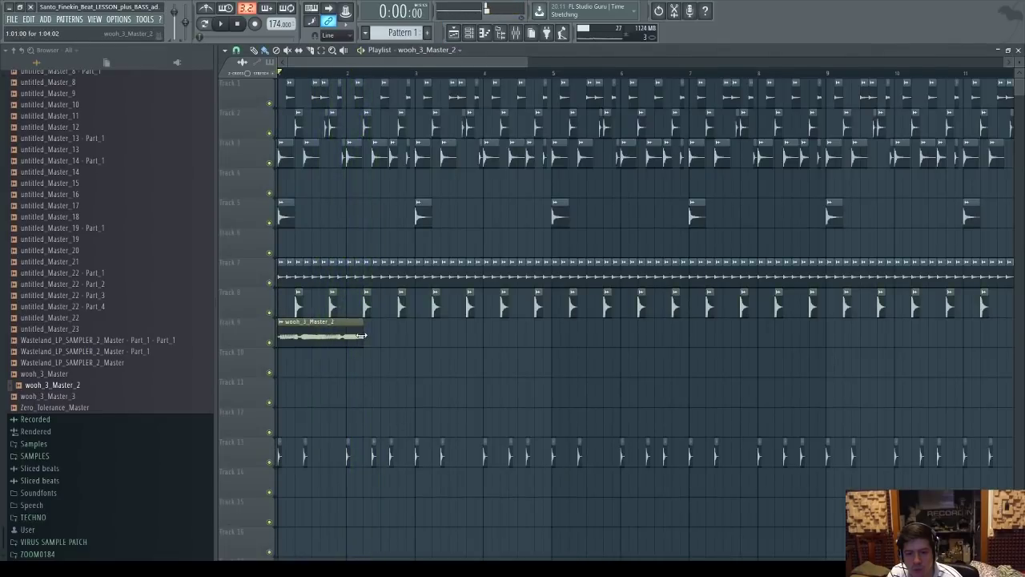
Shorten the wooh_3_Master_2 clip on Track 9 to about 0:14:02 and play it with the beat.
{"action": "right_click", "coordinate": [295, 342]}
{"action": "left_click_drag", "start_coordinate": [310, 331], "coordinate": [285, 329]}
{"action": "key", "text": "space"}
{"action": "key", "text": "space"}
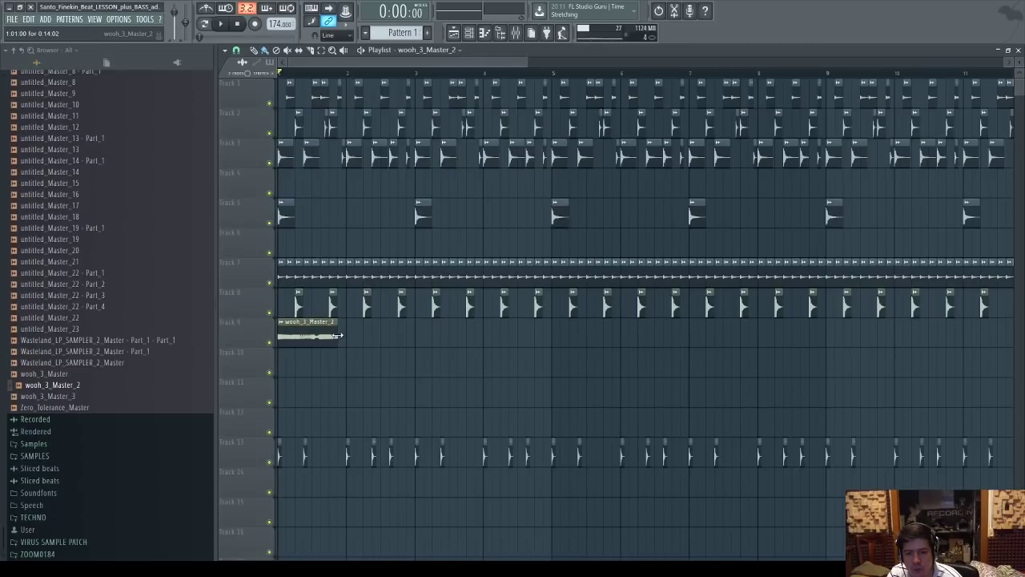
{"action": "key", "text": "space"}
{"action": "key", "text": "space"}
Try a different time-stretching mode for the wooh_3_Master_2 channel and replay the beat.
{"action": "double_click", "coordinate": [360, 337]}
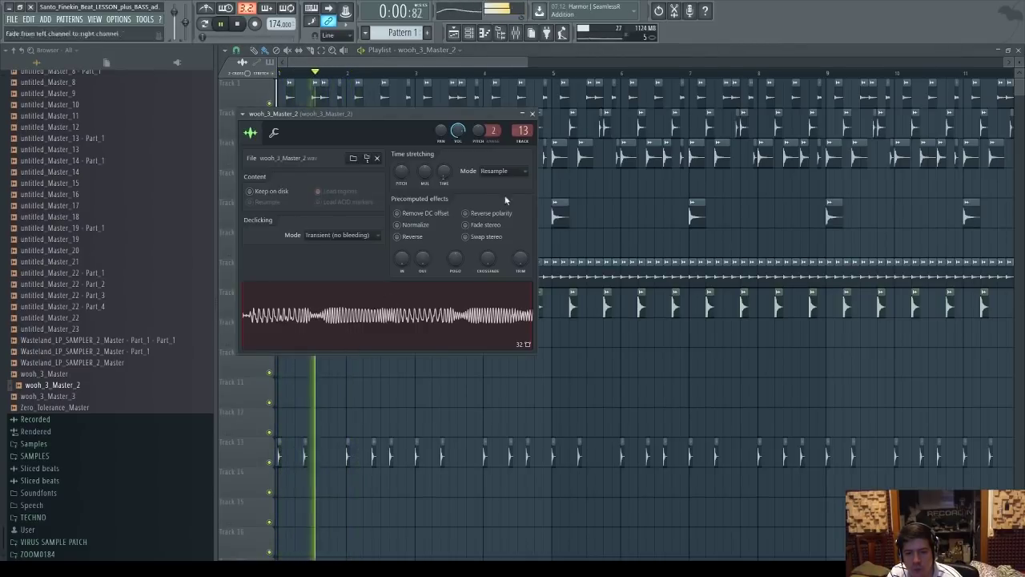
{"action": "left_click", "coordinate": [497, 171]}
{"action": "left_click", "coordinate": [506, 230]}
{"action": "key", "text": "space"}
{"action": "key", "text": "space"}
Play the beat once more and delete the wooh_3_Master_2 clip from Track 9.
{"action": "right_click", "coordinate": [587, 354]}
{"action": "key", "text": "space"}
{"action": "double_click", "coordinate": [352, 335]}
{"action": "right_click", "coordinate": [353, 359]}
{"action": "right_click", "coordinate": [351, 340]}
Audition bass samples from wooh_3_Master_3 back to untitled_Master_20, ending on untitled_Master_21.
{"action": "left_click_drag", "start_coordinate": [44, 397], "coordinate": [239, 336]}
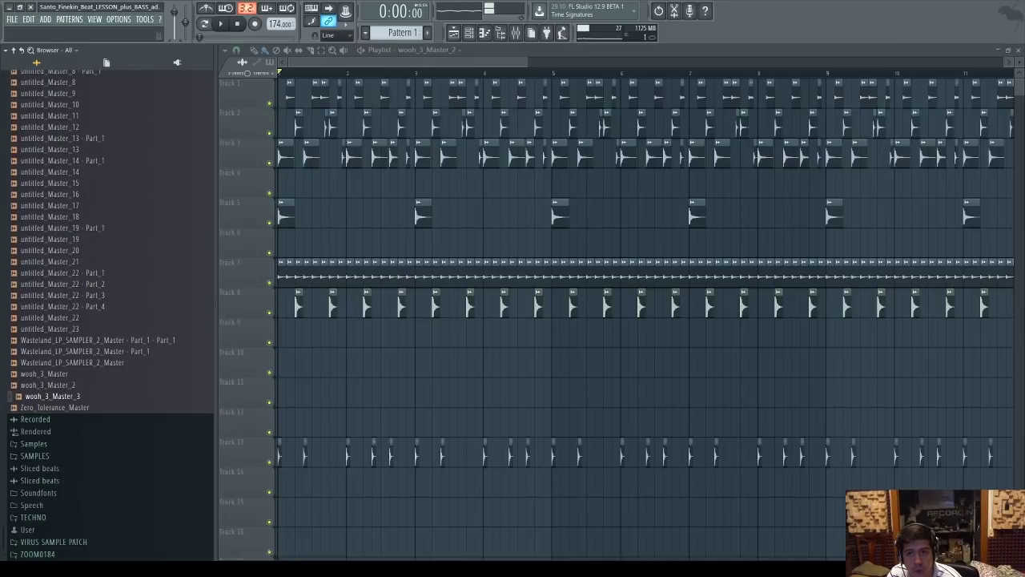
{"action": "left_click", "coordinate": [58, 343]}
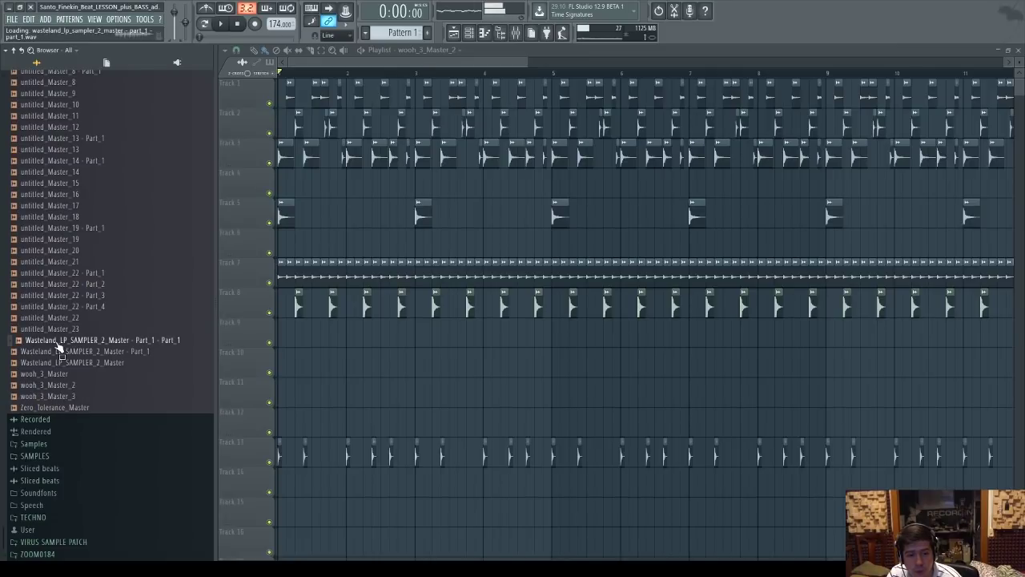
{"action": "left_click", "coordinate": [61, 330]}
{"action": "left_click", "coordinate": [64, 320]}
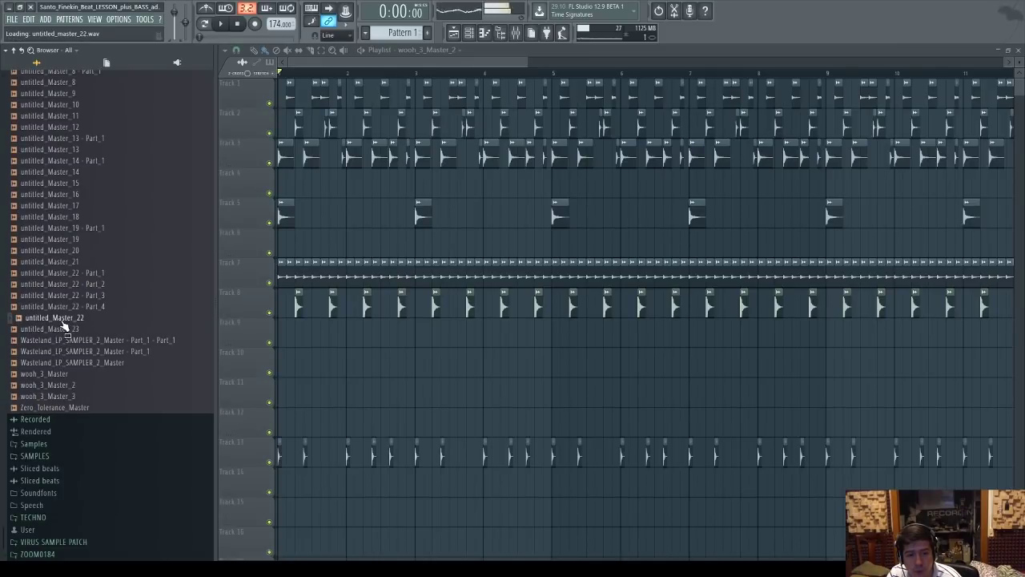
{"action": "left_click", "coordinate": [66, 329]}
{"action": "left_click", "coordinate": [74, 261]}
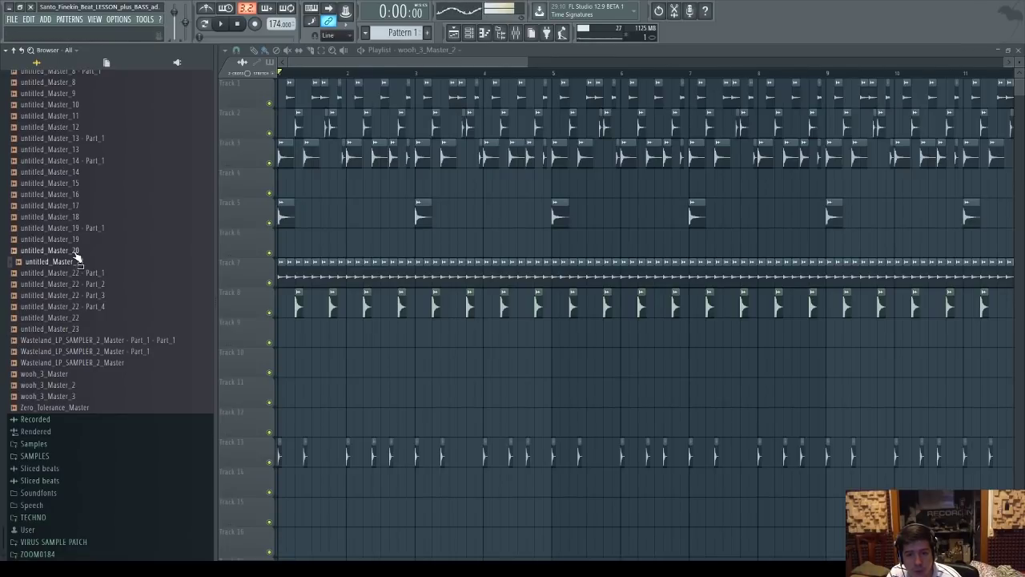
{"action": "key", "text": "Up"}
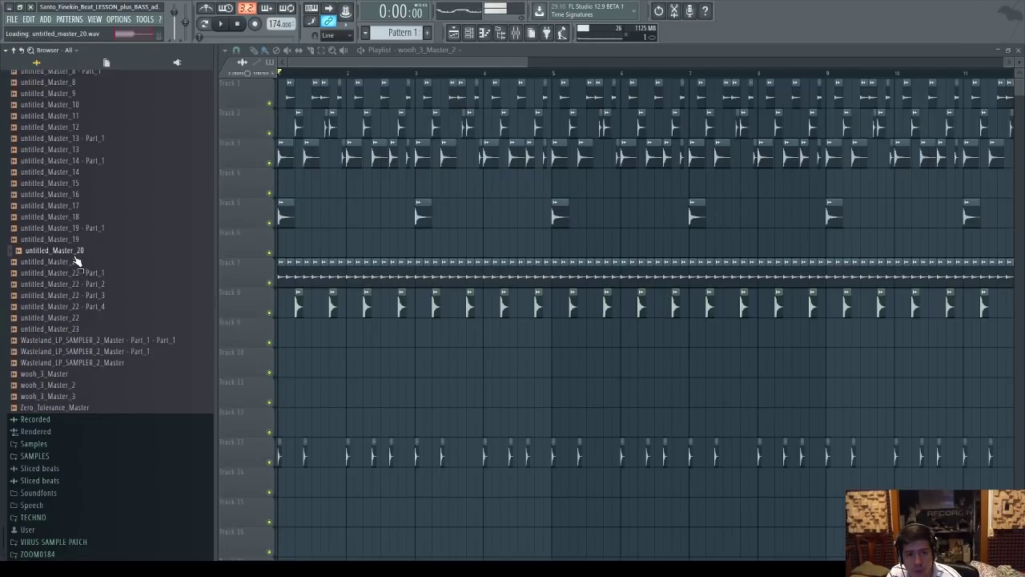
{"action": "left_click", "coordinate": [77, 262]}
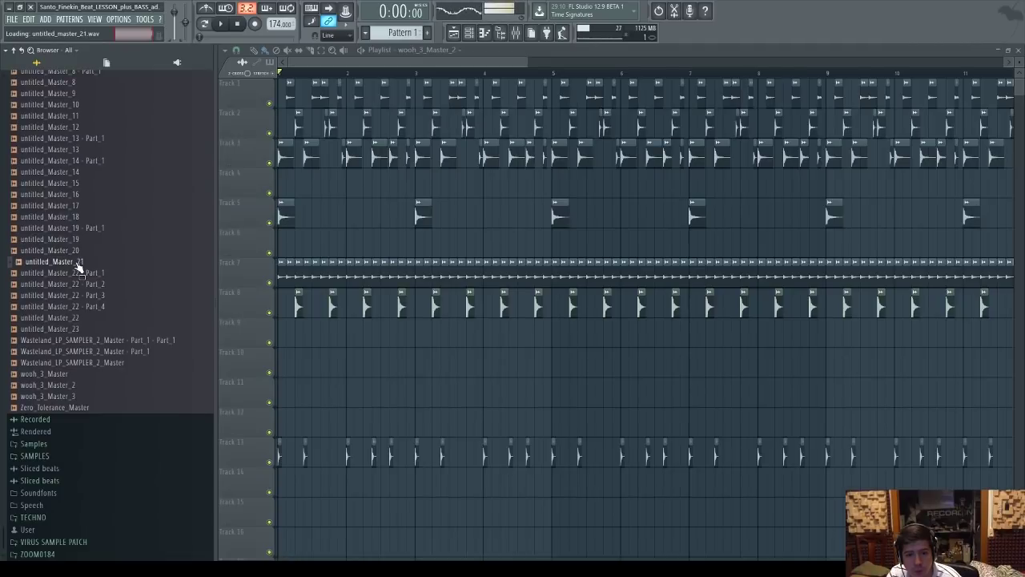
Place the untitled_Master_21 sample at the start of Track 9 and play it with the beat.
{"action": "left_click_drag", "start_coordinate": [79, 267], "coordinate": [332, 339]}
{"action": "key", "text": "space"}
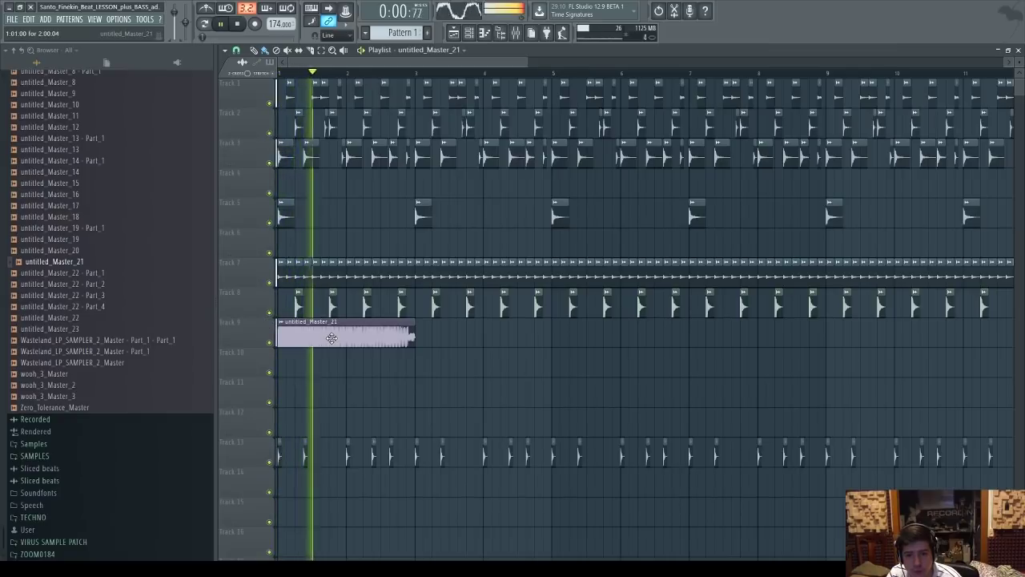
Check the untitled_Master_21 channel settings against the mixer inserts and replay the beat.
{"action": "double_click", "coordinate": [331, 338]}
{"action": "key", "text": "space"}
{"action": "left_click", "coordinate": [517, 33]}
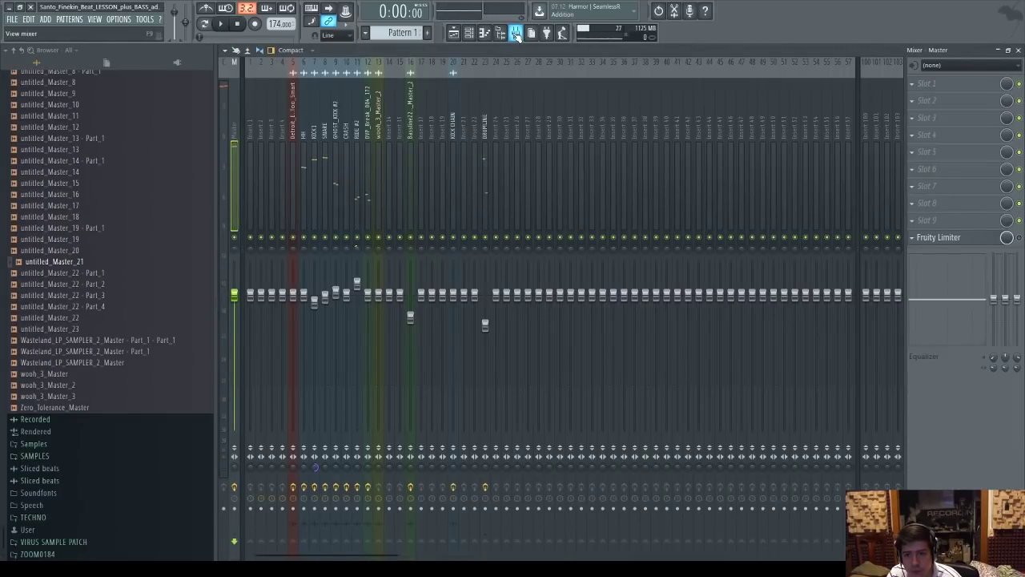
{"action": "left_click", "coordinate": [517, 34]}
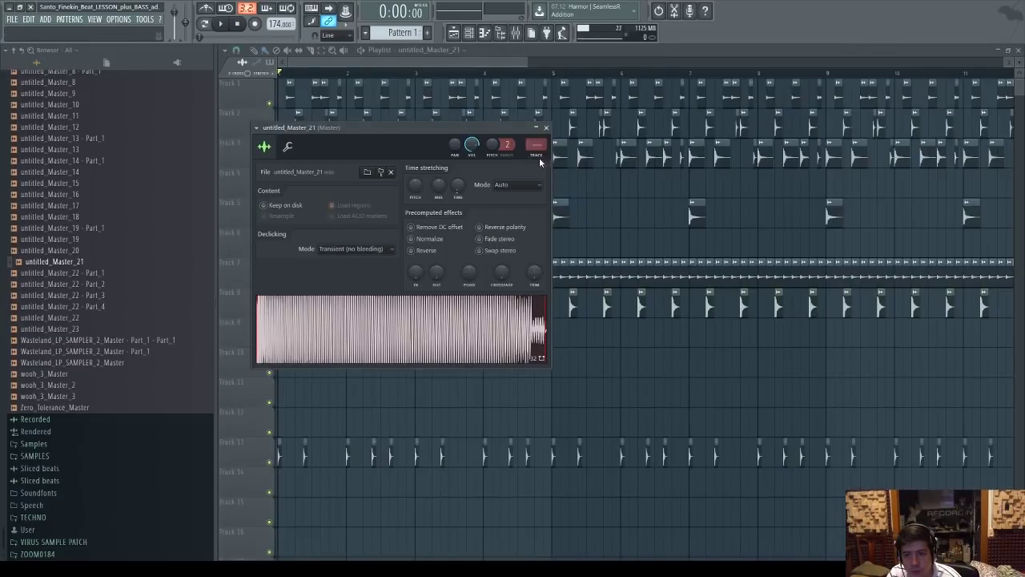
{"action": "key", "text": "space"}
{"action": "key", "text": "Escape"}
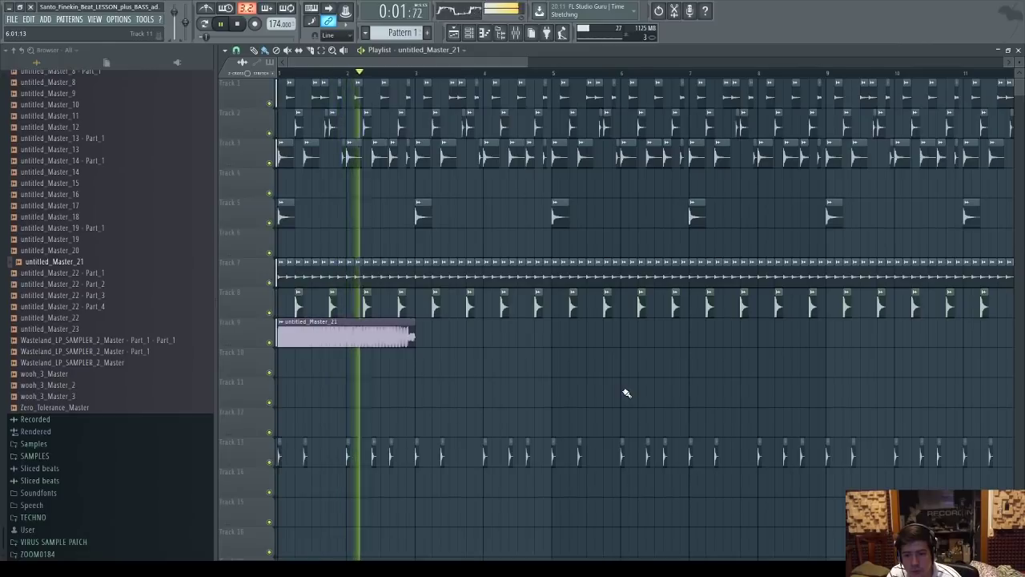
{"action": "key", "text": "space"}
Audition the untitled_Master samples from untitled_Master_22 - Part_2 back to untitled_Master_6.
{"action": "left_click", "coordinate": [58, 285]}
{"action": "left_click", "coordinate": [58, 295]}
{"action": "left_click", "coordinate": [59, 317]}
{"action": "left_click", "coordinate": [58, 328]}
{"action": "left_click", "coordinate": [56, 197]}
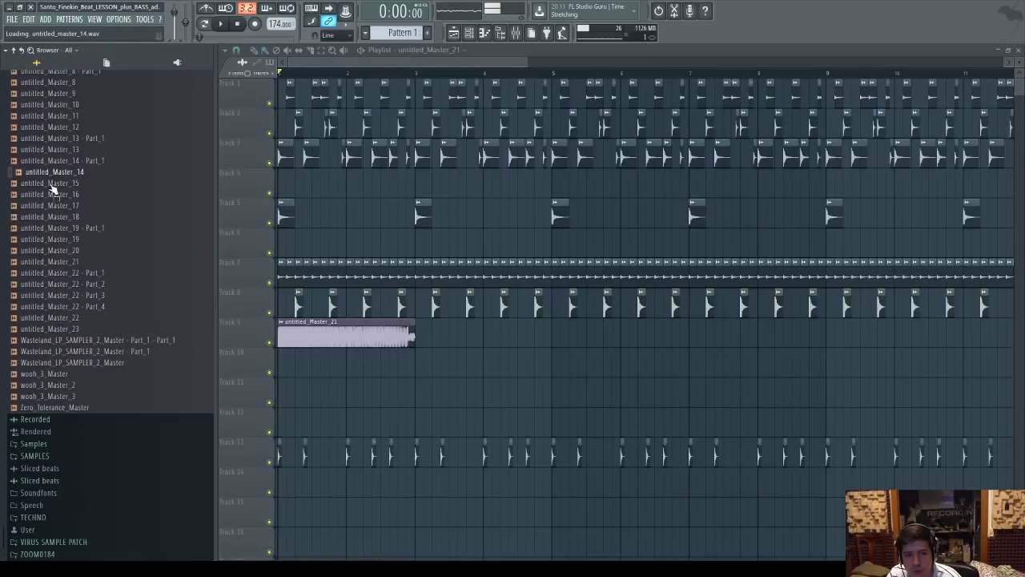
{"action": "scroll", "coordinate": [50, 210], "scroll_direction": "up", "scroll_amount": 4}
{"action": "left_click", "coordinate": [50, 210]}
{"action": "left_click", "coordinate": [50, 216]}
{"action": "left_click", "coordinate": [49, 228]}
{"action": "left_click", "coordinate": [49, 238]}
{"action": "left_click", "coordinate": [49, 250]}
{"action": "left_click", "coordinate": [48, 261]}
{"action": "left_click", "coordinate": [50, 183]}
Audition the lower-numbered untitled_Master samples, down to untitled_Master_2 and untitled_Master.
{"action": "scroll", "coordinate": [48, 200], "scroll_direction": "up", "scroll_amount": 4}
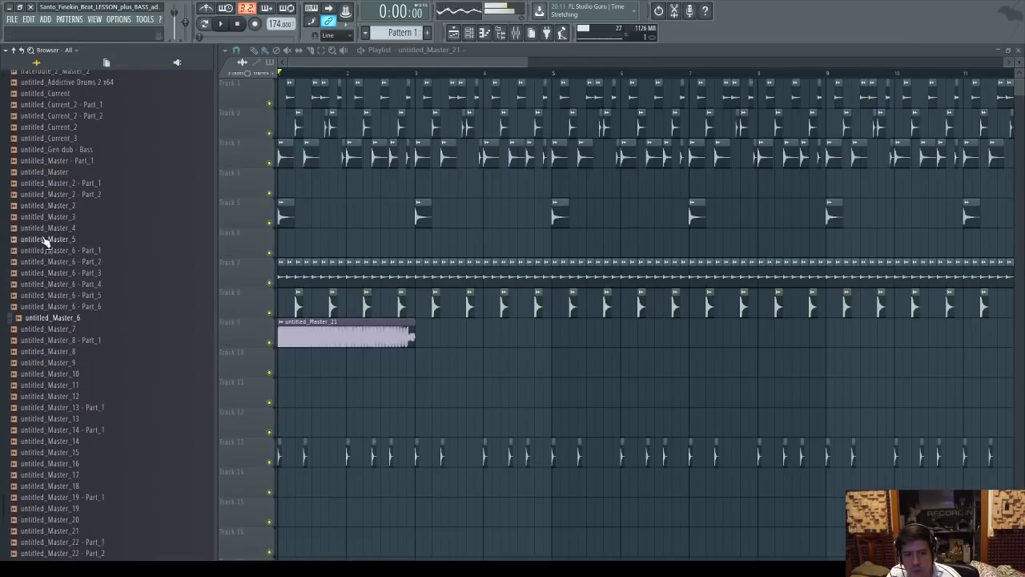
{"action": "left_click", "coordinate": [44, 295]}
{"action": "left_click", "coordinate": [44, 262]}
{"action": "left_click", "coordinate": [46, 240]}
{"action": "left_click", "coordinate": [51, 230]}
{"action": "left_click", "coordinate": [53, 217]}
{"action": "left_click", "coordinate": [61, 206]}
{"action": "scroll", "coordinate": [61, 200], "scroll_direction": "up", "scroll_amount": 2}
{"action": "left_click", "coordinate": [54, 240]}
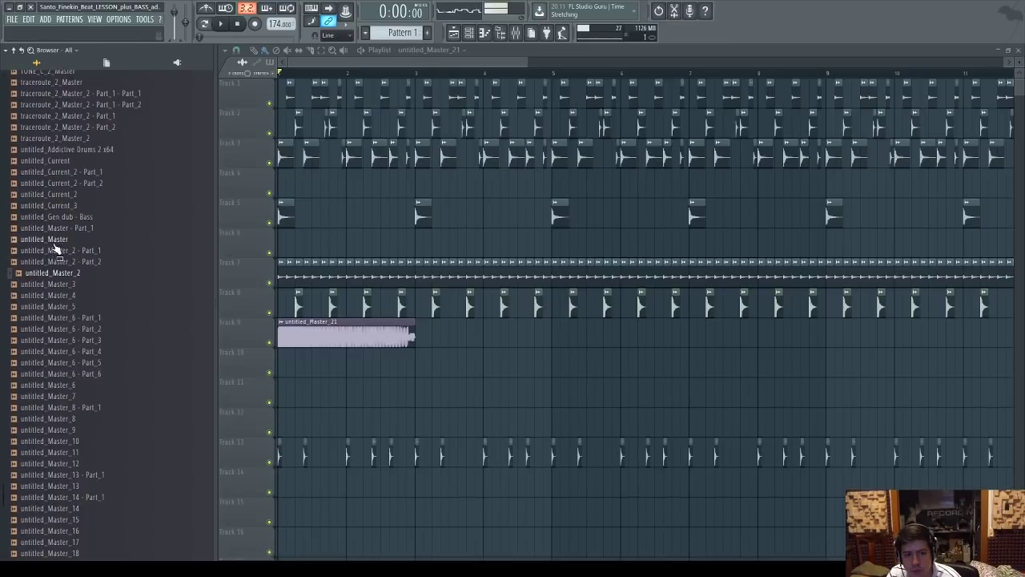
Audition untitled_Gen dub - Bass, the untitled_Current samples, untitled_Addictive Drums 2 x64 and the traceroute_2 samples.
{"action": "left_click", "coordinate": [60, 221]}
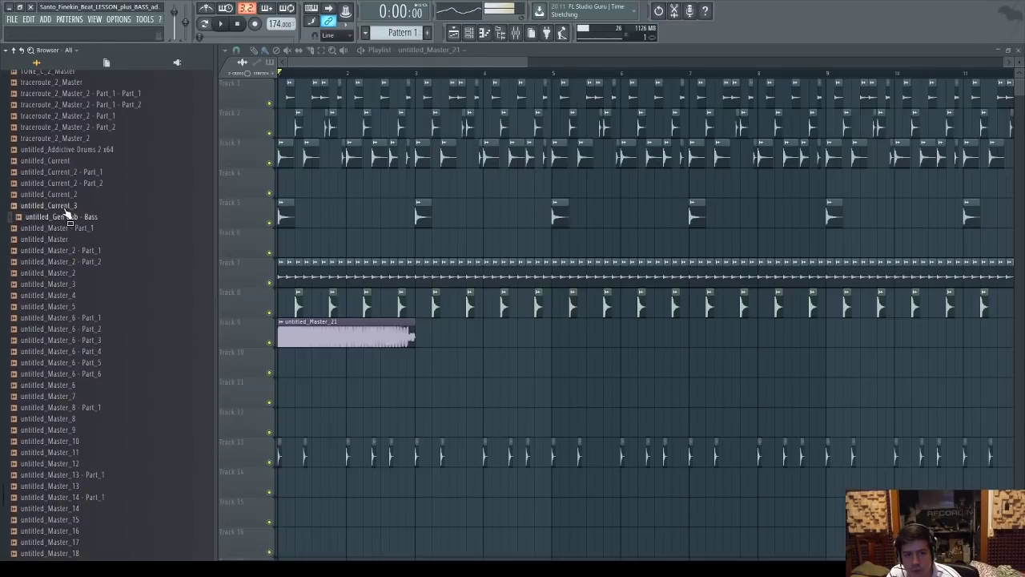
{"action": "left_click", "coordinate": [69, 206]}
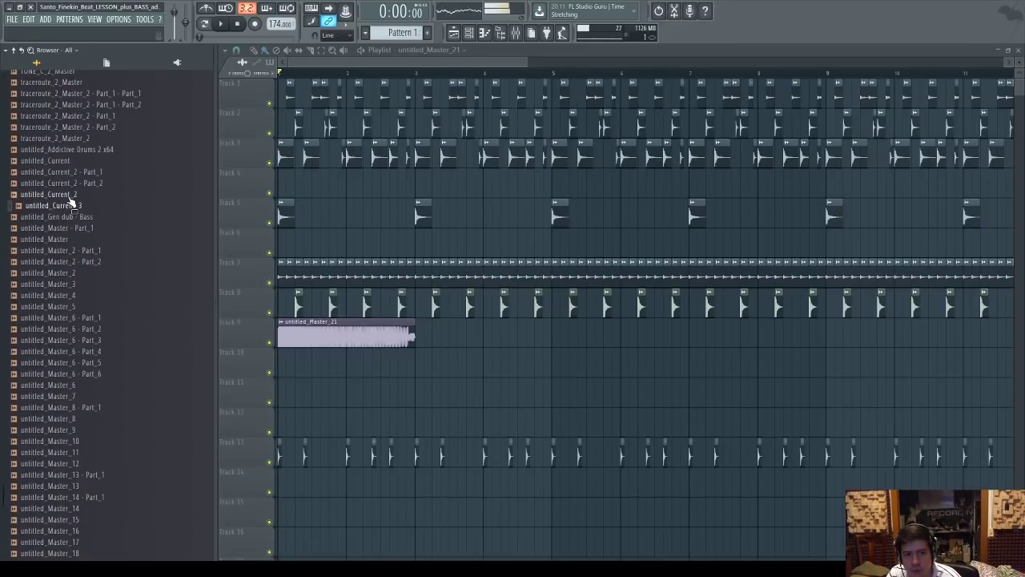
{"action": "key", "text": "Up"}
{"action": "scroll", "coordinate": [71, 209], "scroll_direction": "up", "scroll_amount": 3}
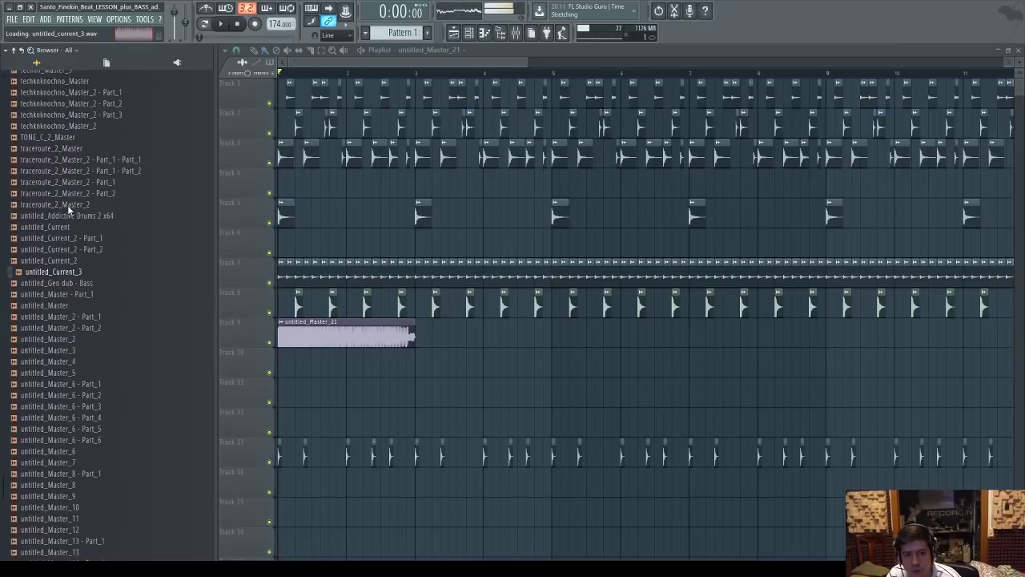
{"action": "left_click", "coordinate": [61, 229]}
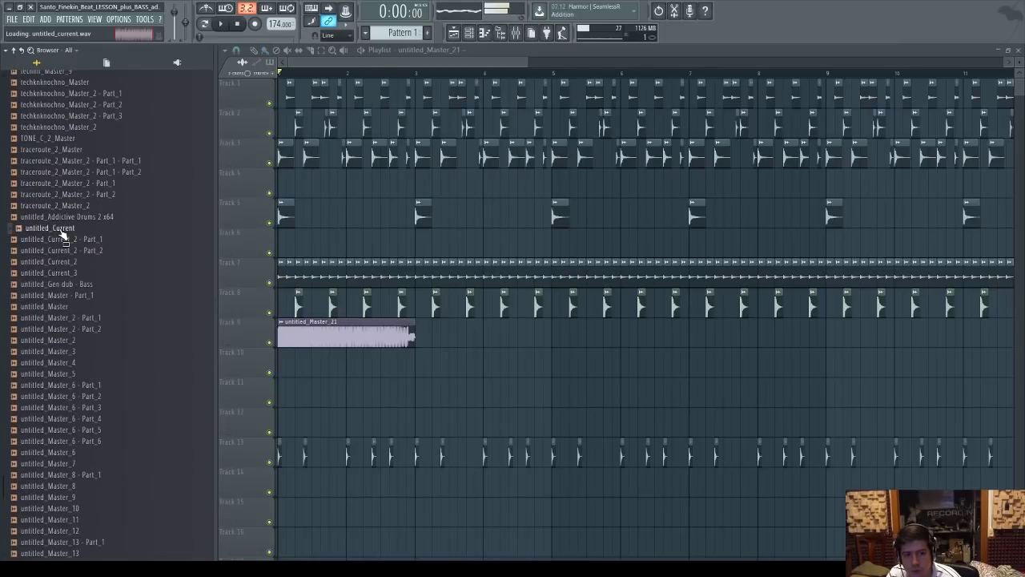
{"action": "left_click", "coordinate": [68, 216]}
{"action": "left_click", "coordinate": [71, 205]}
{"action": "left_click", "coordinate": [72, 194]}
Audition the techknknochno and techhh master samples.
{"action": "scroll", "coordinate": [77, 205], "scroll_direction": "up", "scroll_amount": 3}
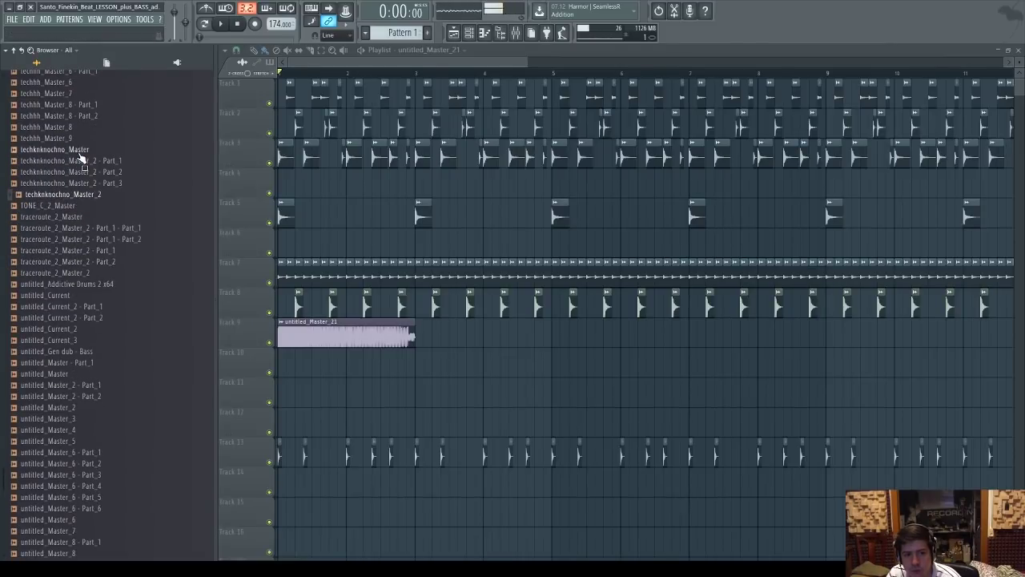
{"action": "scroll", "coordinate": [79, 172], "scroll_direction": "up", "scroll_amount": 3}
{"action": "left_click", "coordinate": [76, 201]}
{"action": "scroll", "coordinate": [75, 217], "scroll_direction": "up", "scroll_amount": 3}
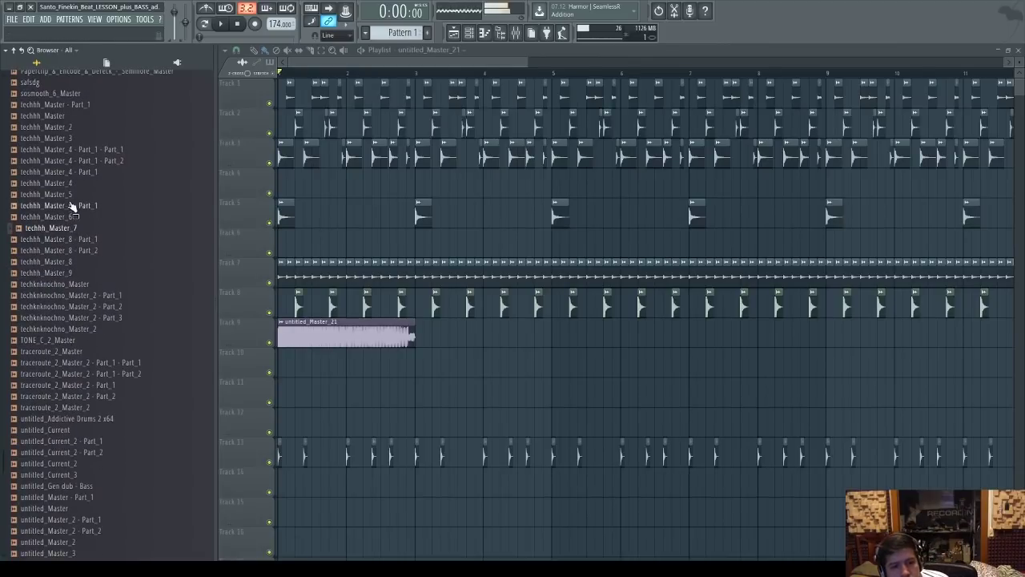
{"action": "scroll", "coordinate": [72, 194], "scroll_direction": "up", "scroll_amount": 3}
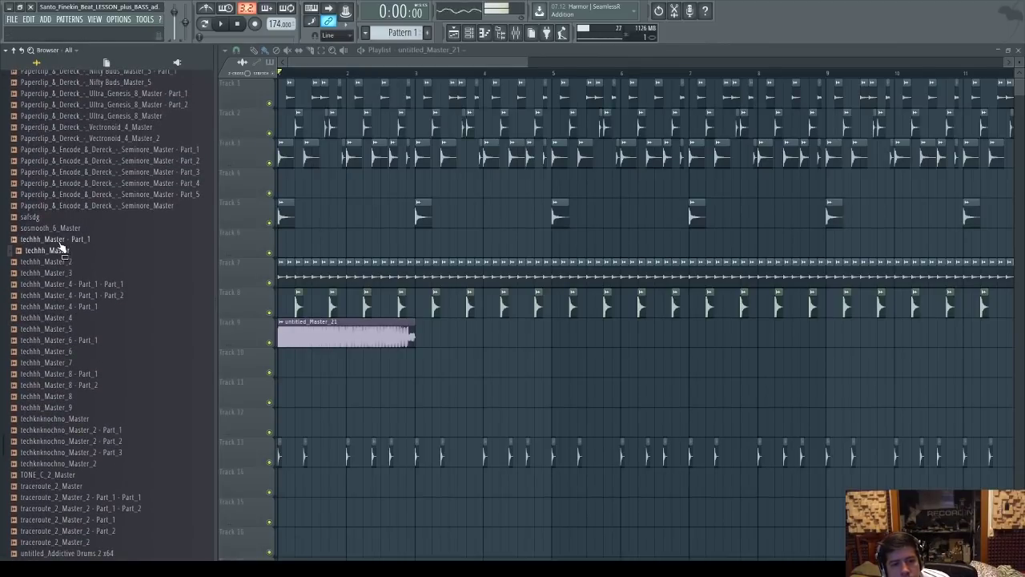
Audition the Paperclip samples from Seminore_Master through Nifty Buds_Master_5 to Invisibles_4_Master.
{"action": "left_click", "coordinate": [70, 205]}
{"action": "scroll", "coordinate": [72, 240], "scroll_direction": "up", "scroll_amount": 2}
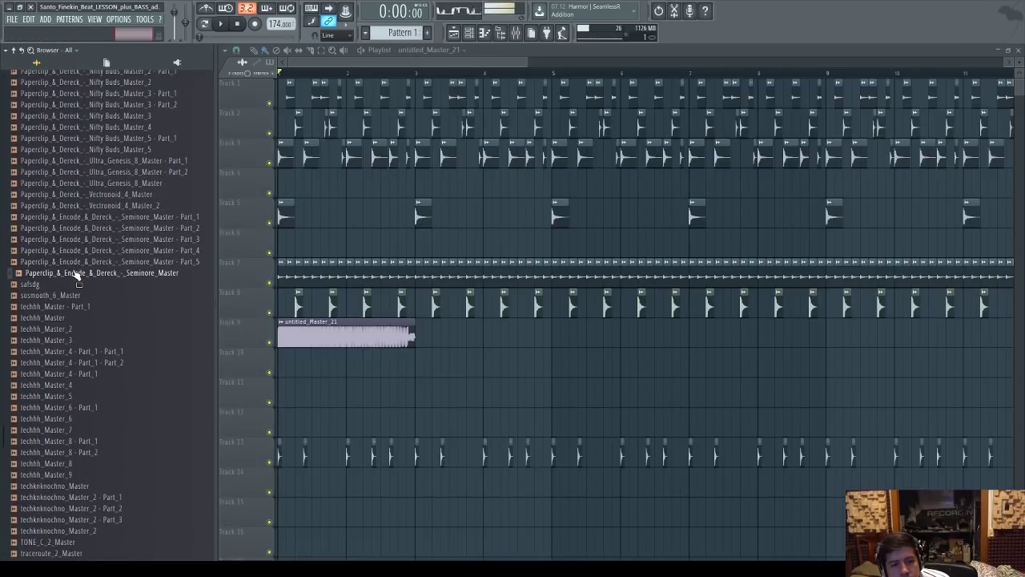
{"action": "scroll", "coordinate": [101, 189], "scroll_direction": "up", "scroll_amount": 2}
{"action": "left_click", "coordinate": [102, 207]}
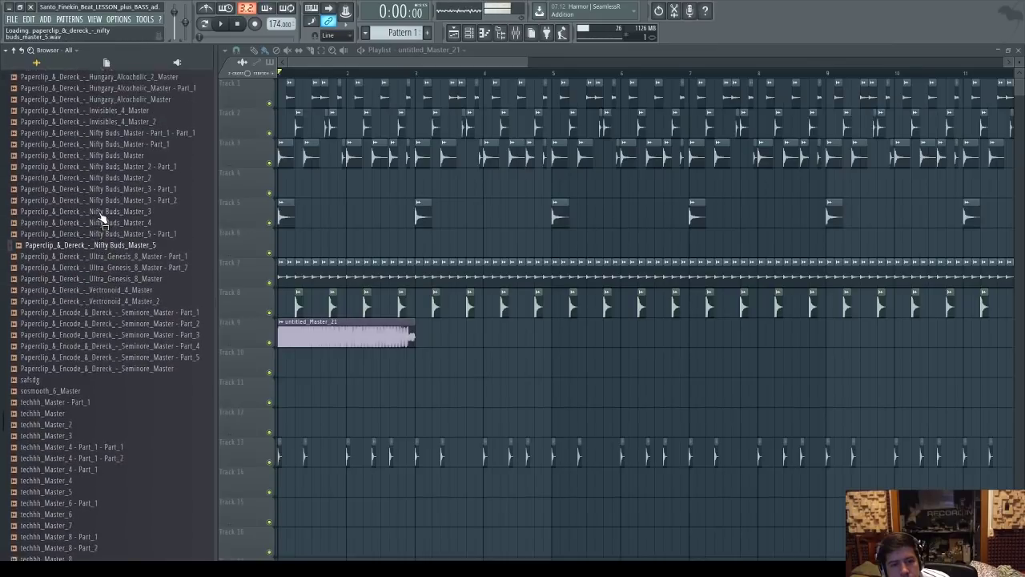
{"action": "scroll", "coordinate": [102, 218], "scroll_direction": "up", "scroll_amount": 4}
{"action": "left_click", "coordinate": [102, 216]}
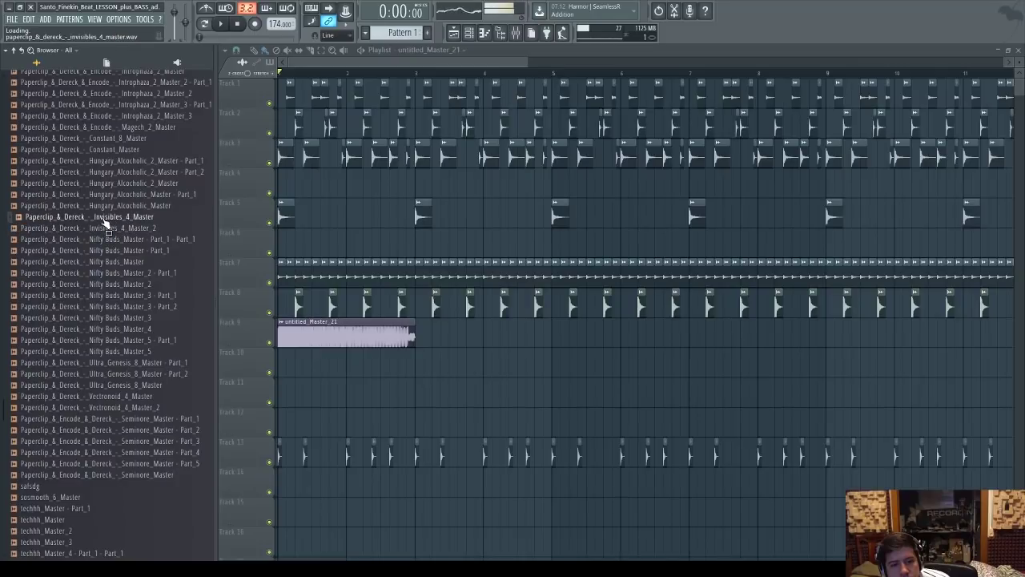
Place the Paperclip_&_Dereck_-_Invisibles_4_Master sample at bar 3 of Track 9 and play the beat.
{"action": "left_click_drag", "start_coordinate": [102, 222], "coordinate": [472, 340]}
{"action": "key", "text": "space"}
{"action": "key", "text": "space"}
Route the Invisibles_4_Master channel to mixer track 16 and play it with the beat.
{"action": "double_click", "coordinate": [472, 339]}
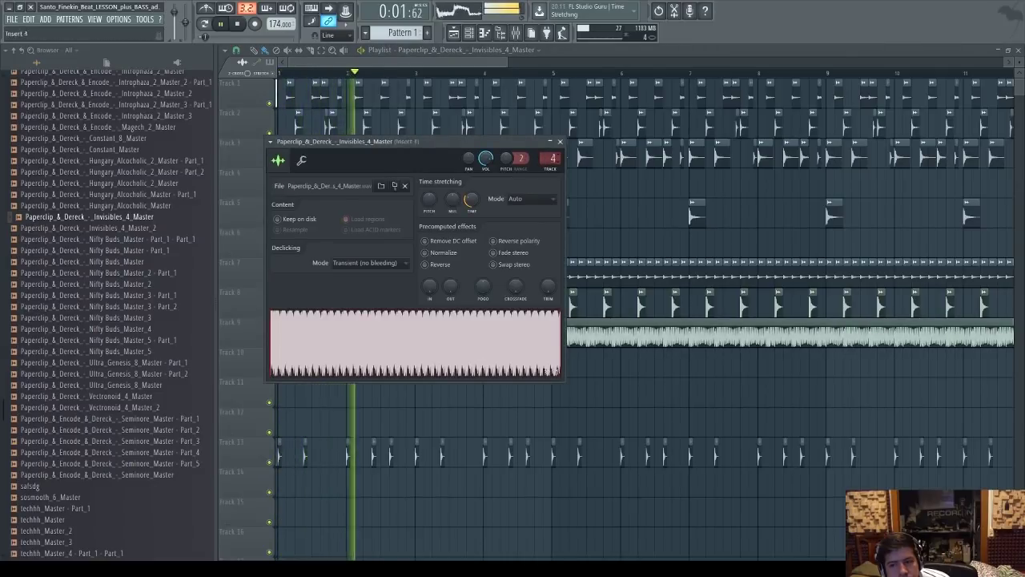
{"action": "scroll", "coordinate": [550, 159], "scroll_direction": "down", "scroll_amount": 1}
{"action": "key", "text": "space"}
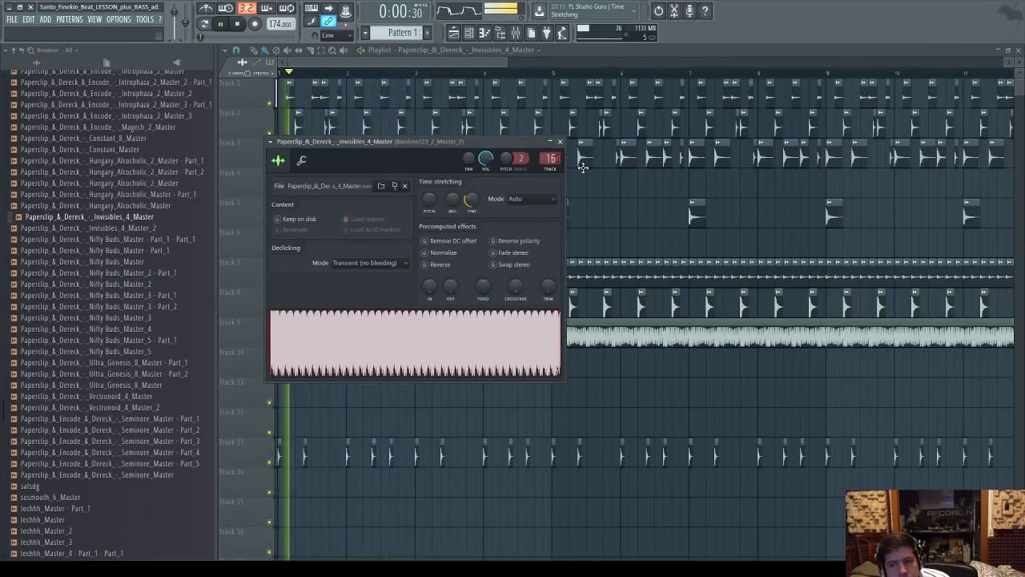
{"action": "left_click", "coordinate": [560, 141]}
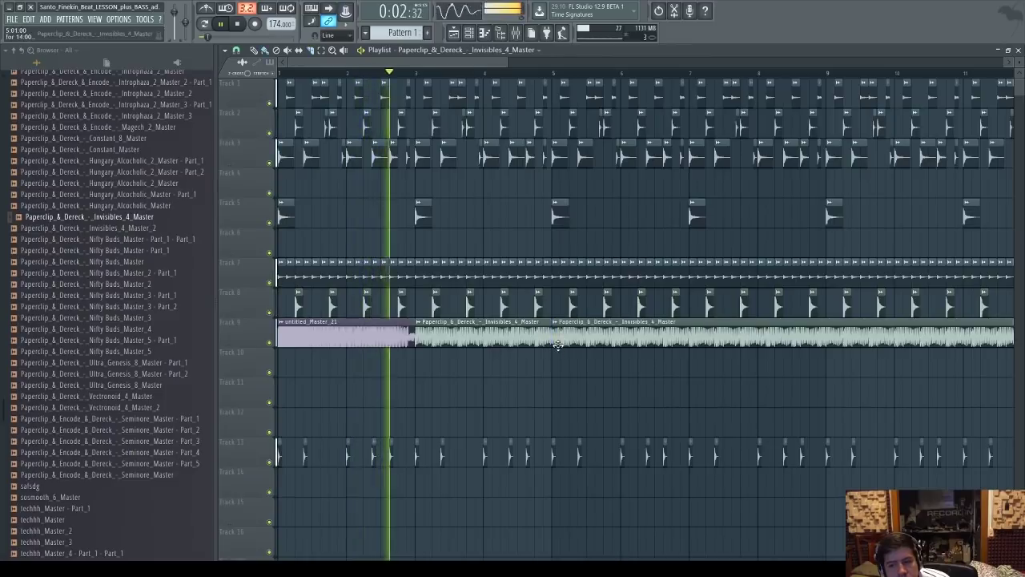
Delete the surplus Invisibles_4_Master clip at bar 5 of Track 9 and duplicate the first two Track 9 clips to start at bar 5.
{"action": "right_click", "coordinate": [557, 343]}
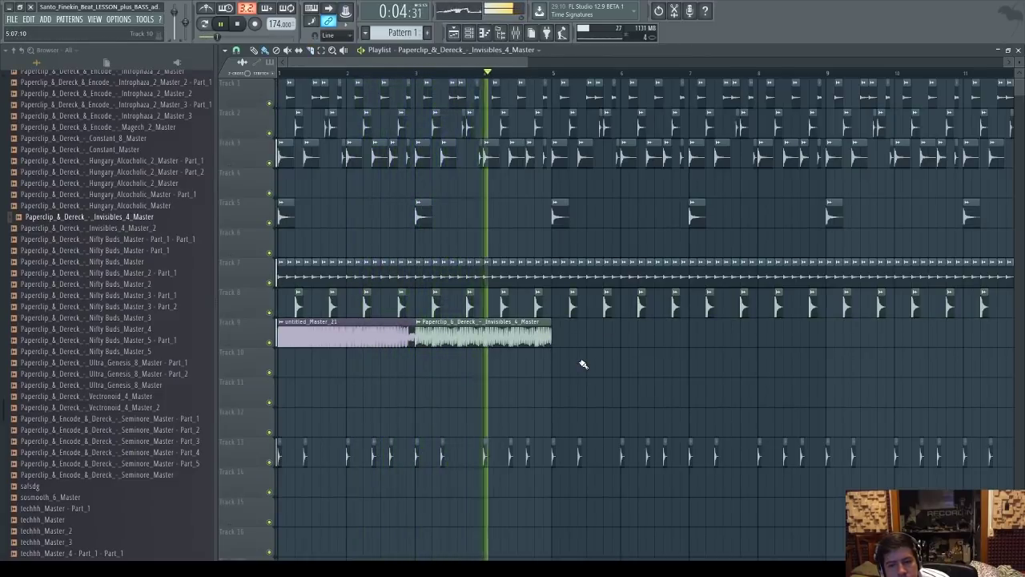
{"action": "key", "text": "space"}
{"action": "left_click_drag", "start_coordinate": [582, 364], "coordinate": [205, 343]}
{"action": "left_click_drag", "start_coordinate": [350, 348], "coordinate": [611, 342]}
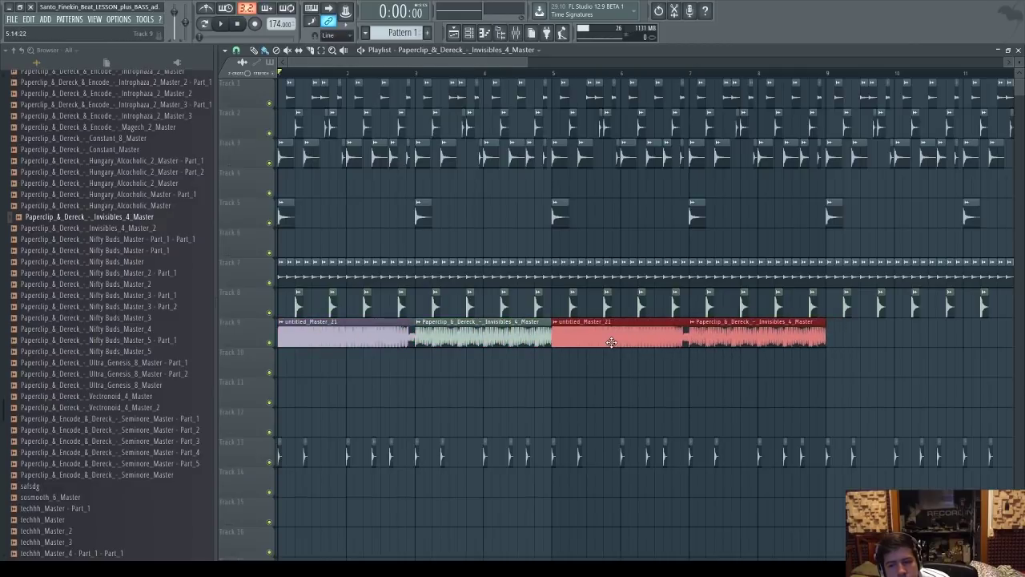
{"action": "right_click", "coordinate": [611, 374]}
Lower the channel volume of the Invisibles_4_Master sample while playing it with the beat.
{"action": "double_click", "coordinate": [429, 340]}
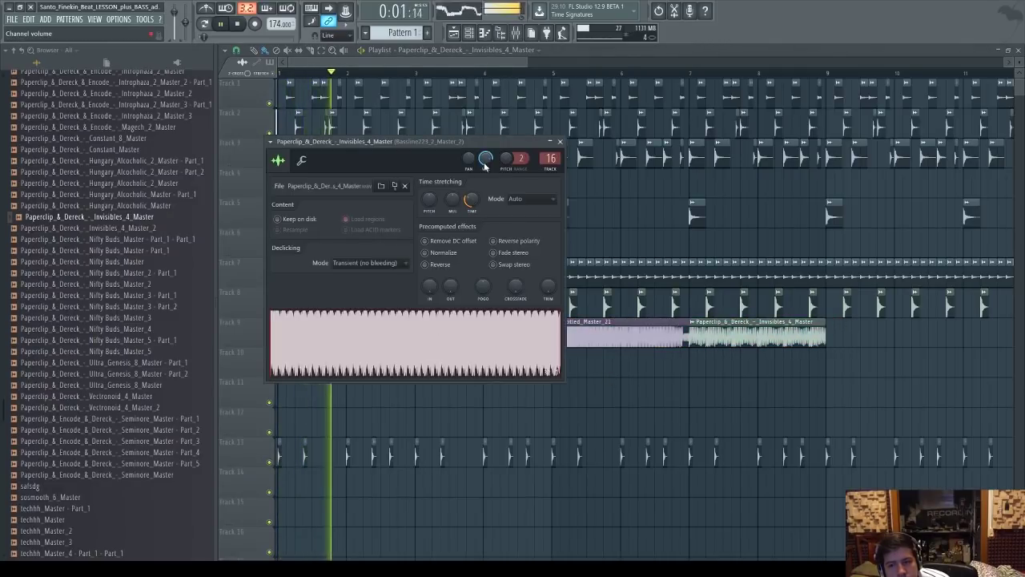
{"action": "key", "text": "space"}
{"action": "key", "text": "space"}
{"action": "right_click", "coordinate": [430, 202]}
{"action": "left_click", "coordinate": [445, 206]}
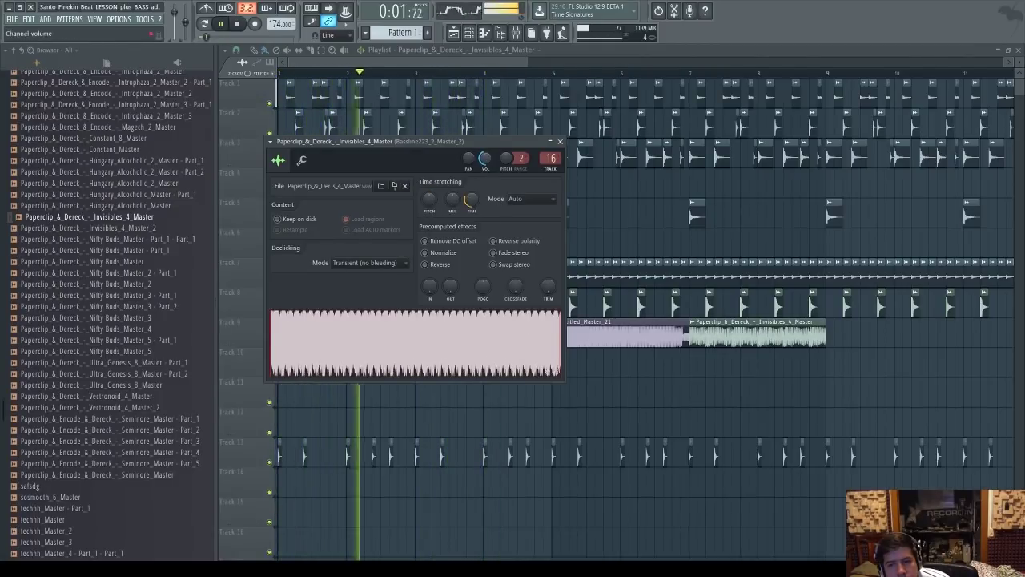
{"action": "left_click_drag", "start_coordinate": [488, 158], "coordinate": [488, 175]}
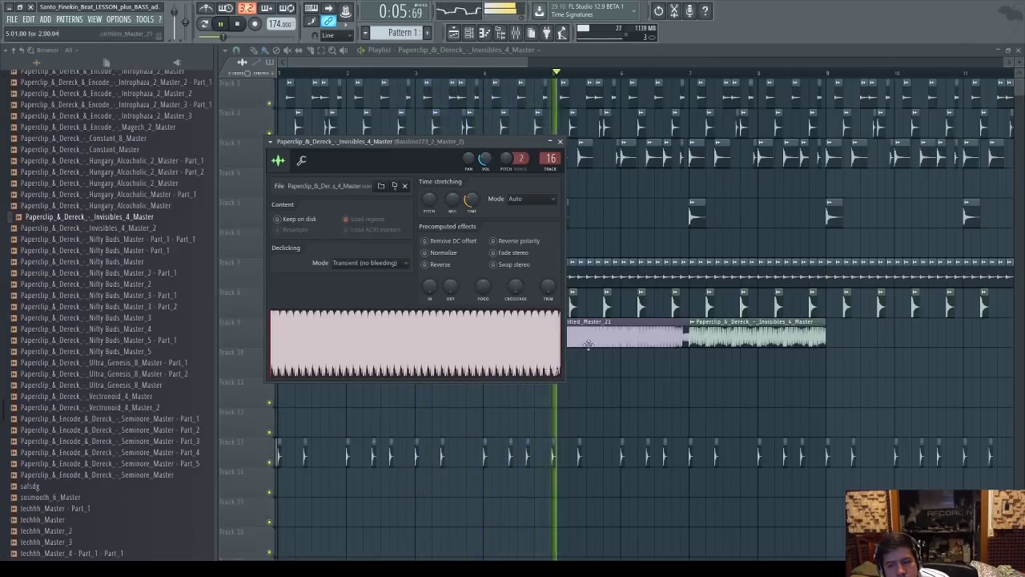
{"action": "left_click", "coordinate": [615, 390]}
{"action": "key", "text": "space"}
Lower the time-stretching pitch of untitled_Master_21 and set its stretch mode to e3 mono, checking it against the beat.
{"action": "double_click", "coordinate": [327, 343]}
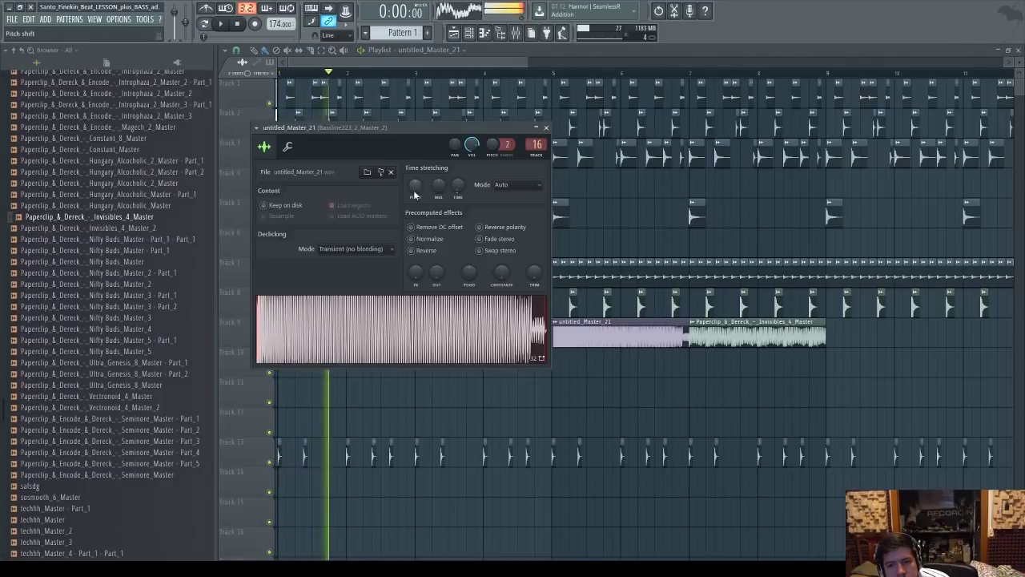
{"action": "key", "text": "space"}
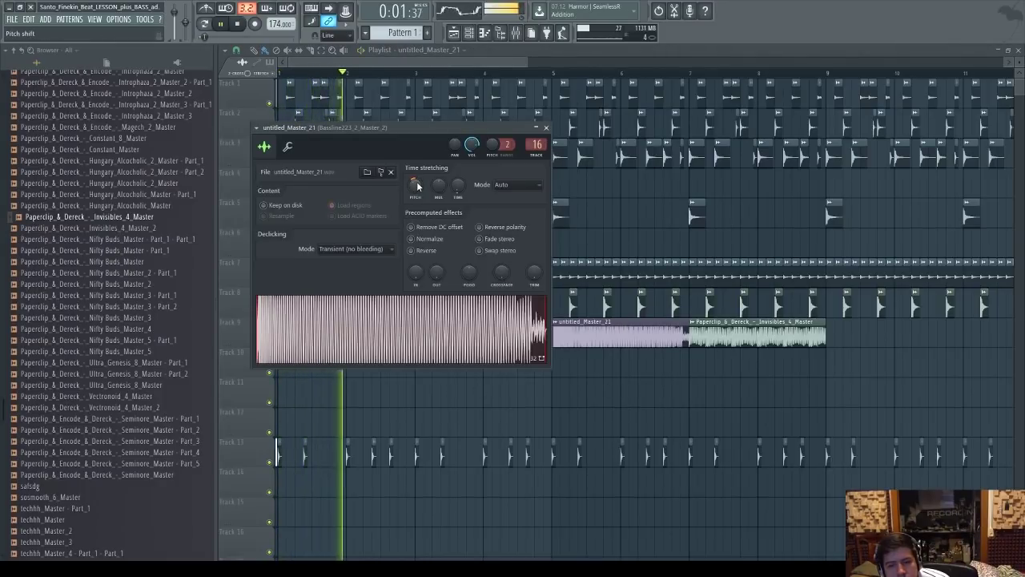
{"action": "key", "text": "space"}
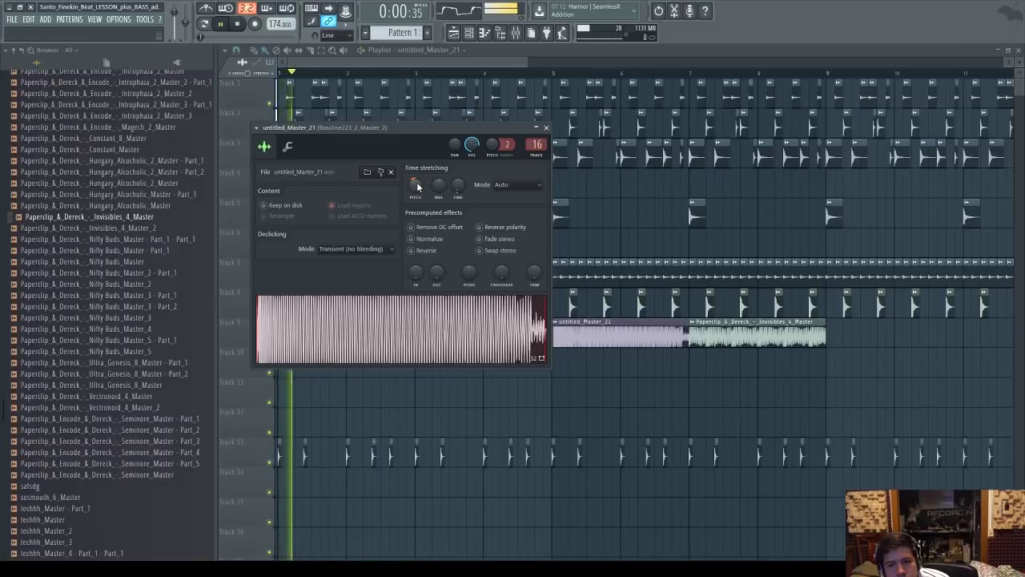
{"action": "key", "text": "space"}
{"action": "left_click", "coordinate": [517, 185]}
{"action": "left_click", "coordinate": [515, 246]}
{"action": "key", "text": "space"}
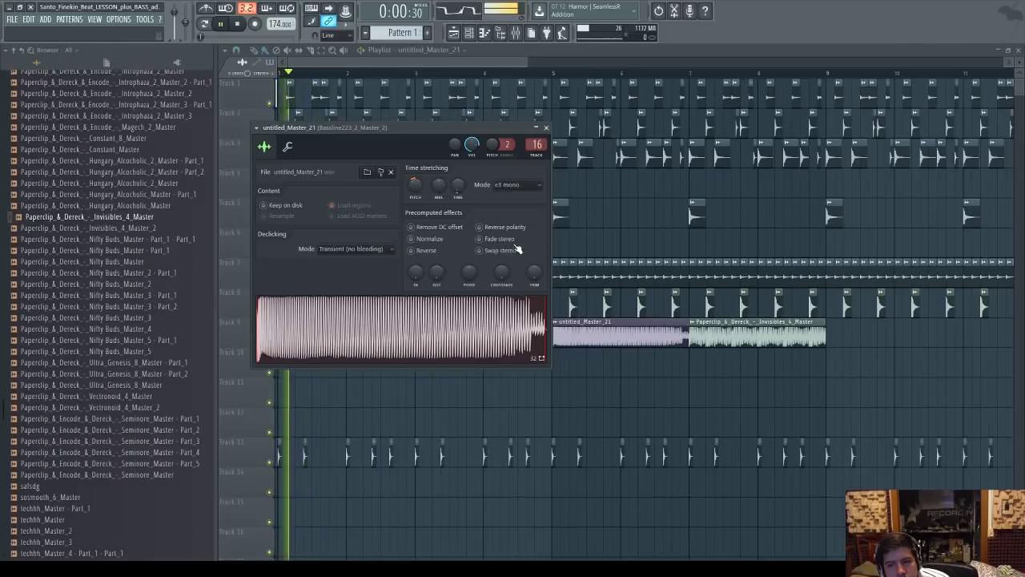
{"action": "key", "text": "space"}
Audition different pitch shifts of untitled_Master_21 against the beat and return its pitch to neutral.
{"action": "left_click_drag", "start_coordinate": [416, 183], "coordinate": [417, 186]}
{"action": "key", "text": "space"}
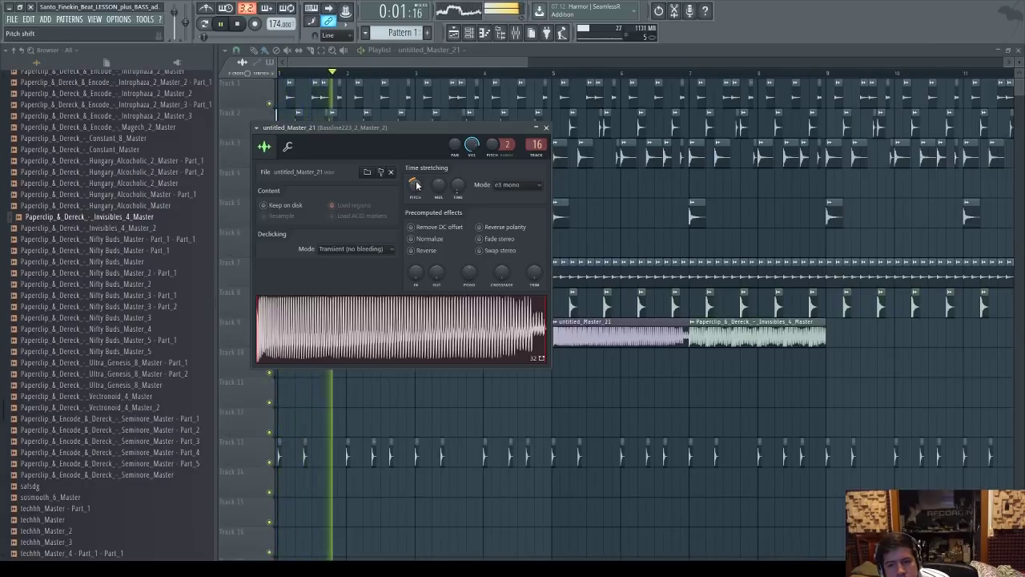
{"action": "key", "text": "space"}
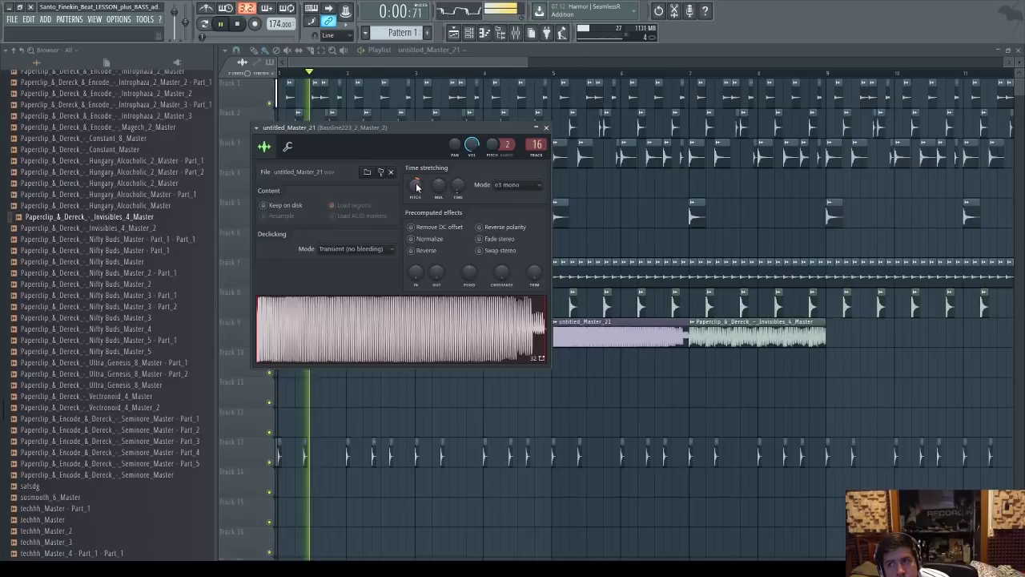
{"action": "key", "text": "space"}
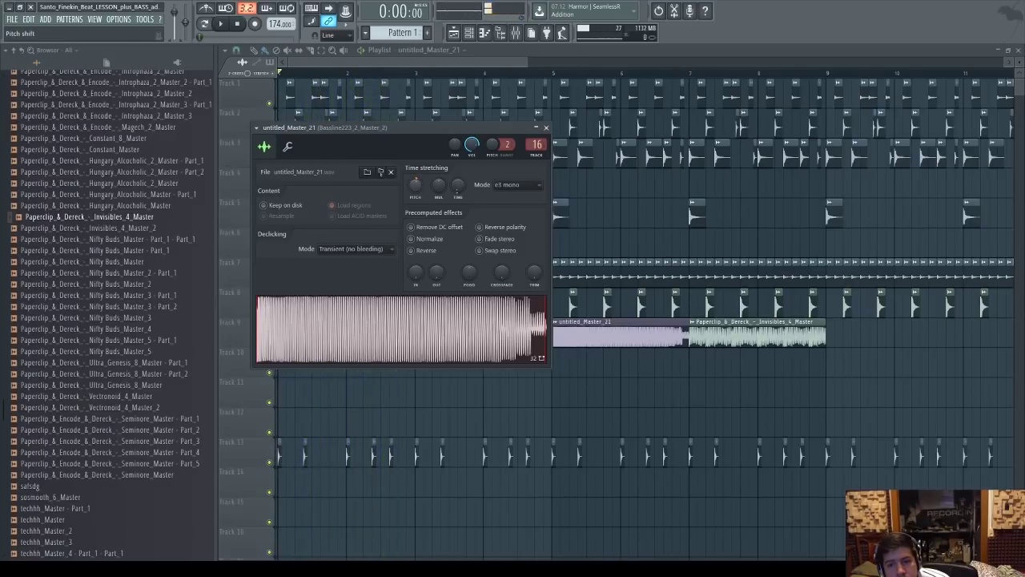
{"action": "key", "text": "space"}
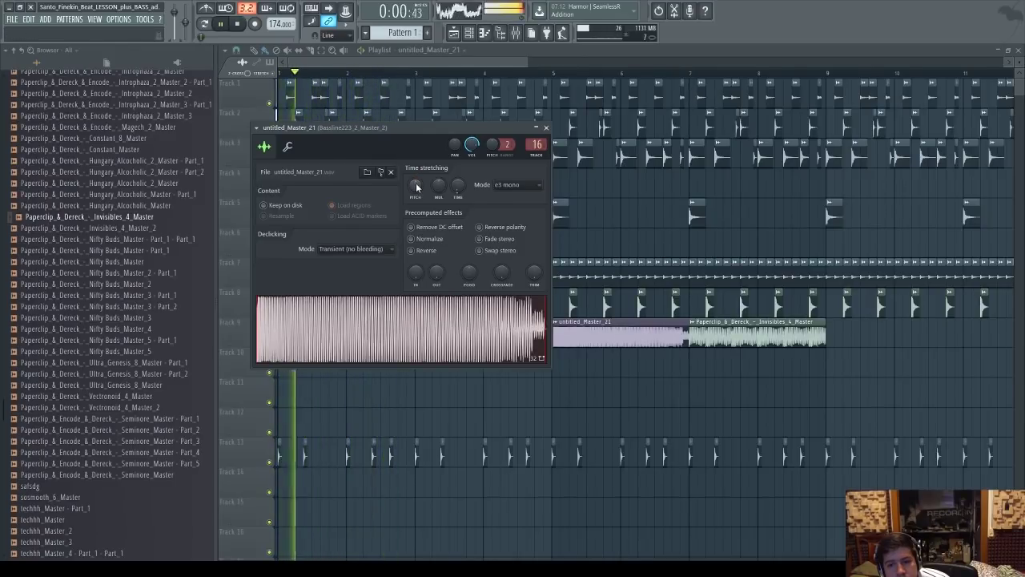
Reverse the untitled_Master_21 sample and play it with the beat.
{"action": "left_click", "coordinate": [426, 251]}
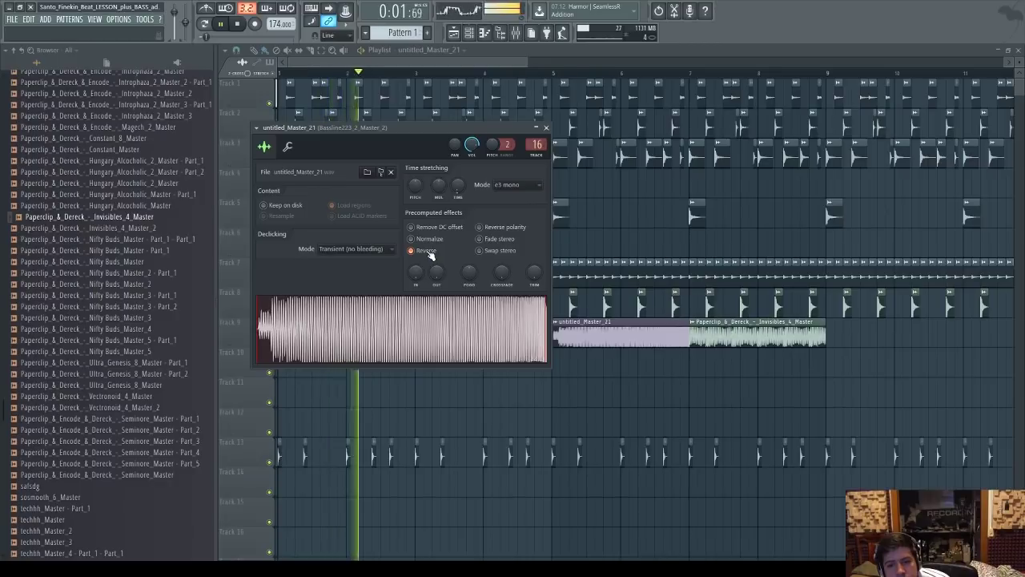
{"action": "key", "text": "Escape"}
{"action": "key", "text": "space"}
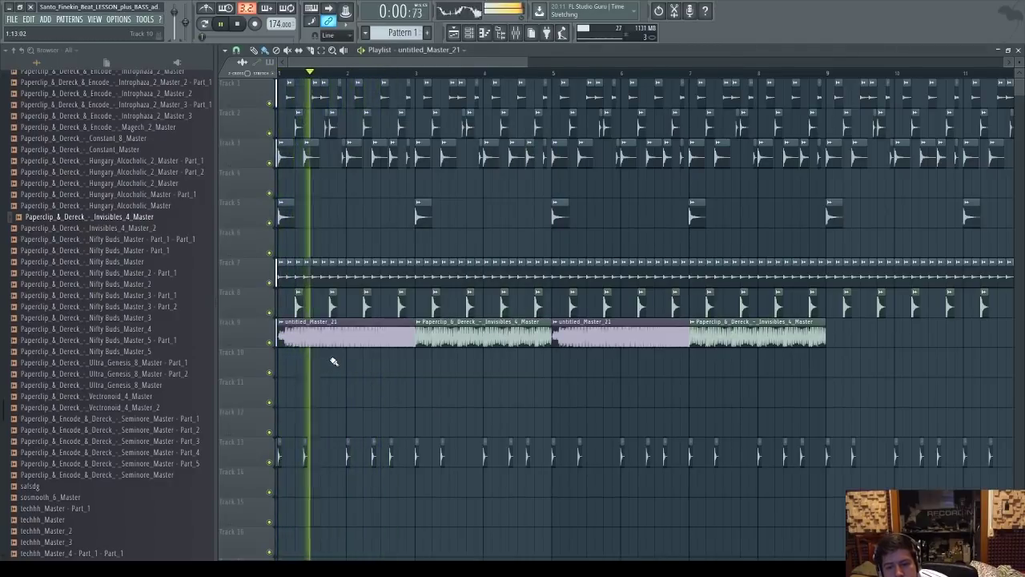
{"action": "key", "text": "space"}
Try negative Pogo settings on the reversed untitled_Master_21 sample while playing the beat.
{"action": "double_click", "coordinate": [354, 339]}
{"action": "key", "text": "space"}
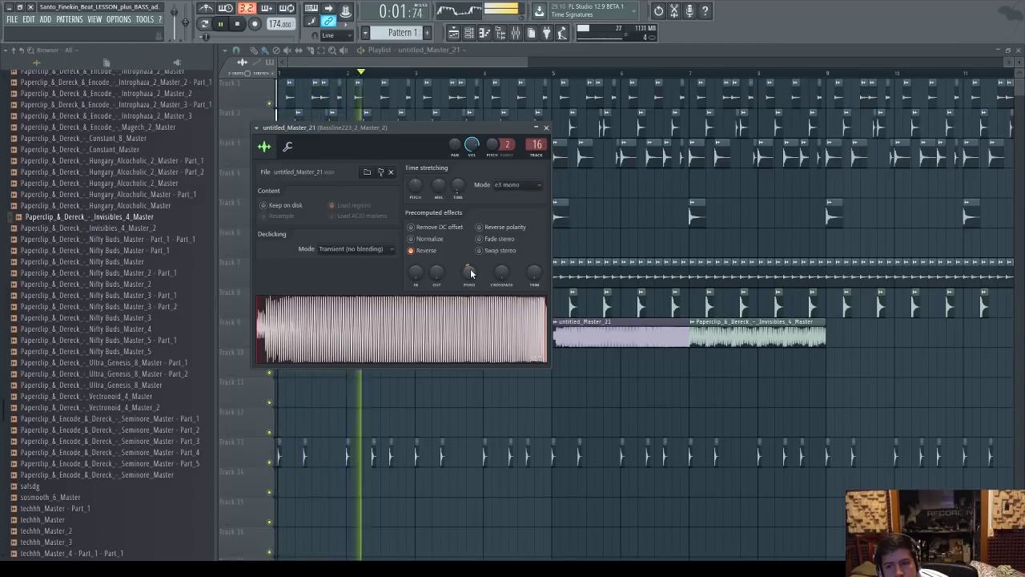
{"action": "key", "text": "space"}
{"action": "left_click_drag", "start_coordinate": [471, 274], "coordinate": [471, 285]}
{"action": "key", "text": "space"}
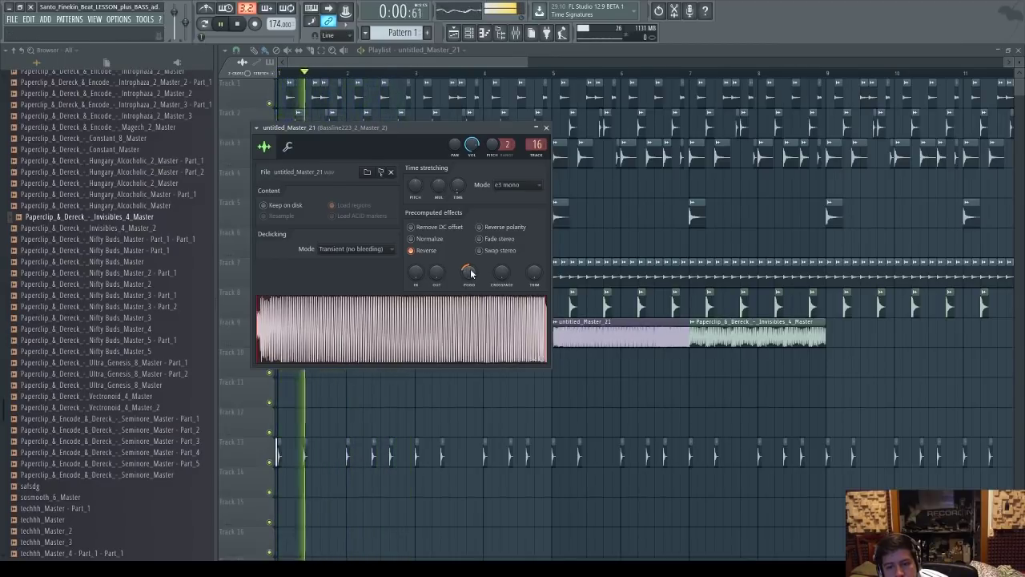
{"action": "key", "text": "space"}
Raise the Pogo effect of untitled_Master_21 to a positive amount and fine-tune it by ear against the beat.
{"action": "left_click_drag", "start_coordinate": [471, 274], "coordinate": [471, 266]}
{"action": "key", "text": "space"}
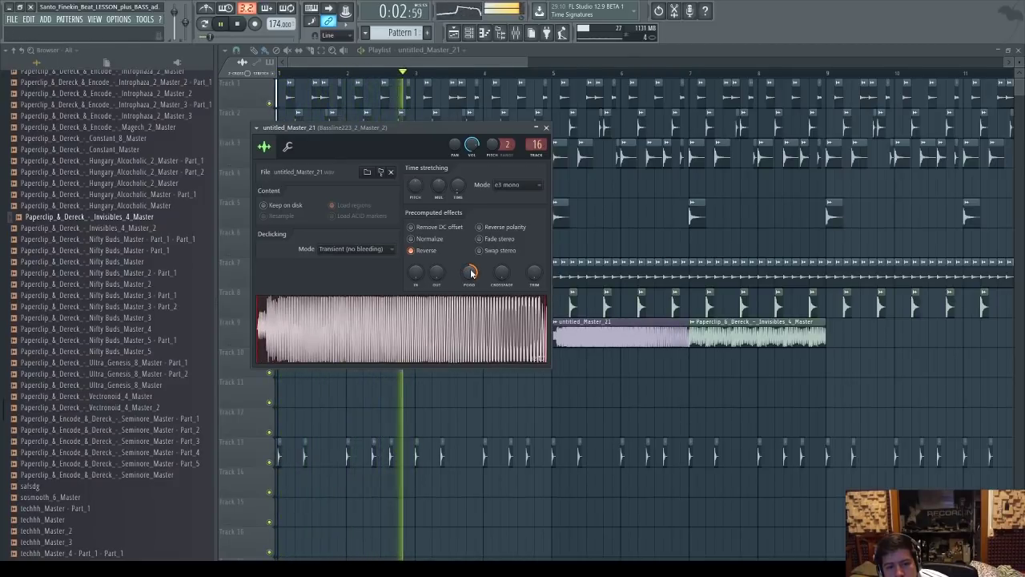
{"action": "left_click_drag", "start_coordinate": [471, 274], "coordinate": [472, 279]}
{"action": "key", "text": "space"}
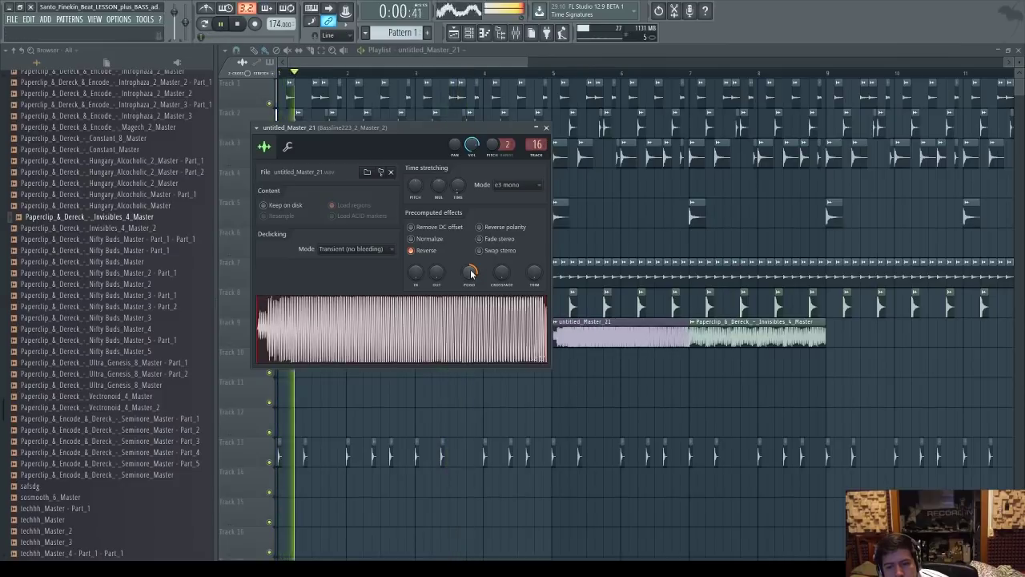
{"action": "key", "text": "space"}
{"action": "left_click_drag", "start_coordinate": [471, 274], "coordinate": [471, 278]}
{"action": "key", "text": "space"}
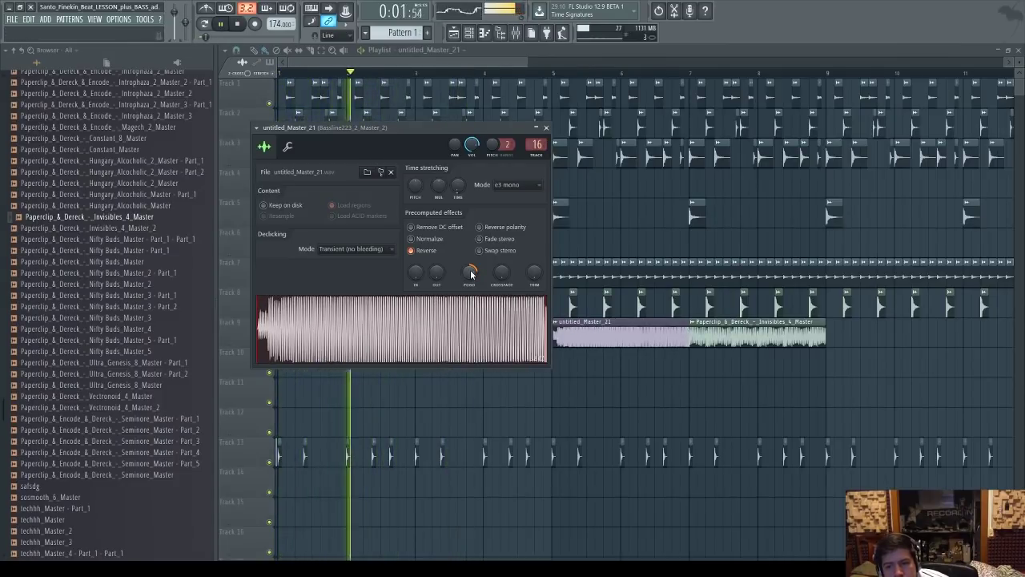
{"action": "scroll", "coordinate": [471, 274], "scroll_direction": "up", "scroll_amount": 1}
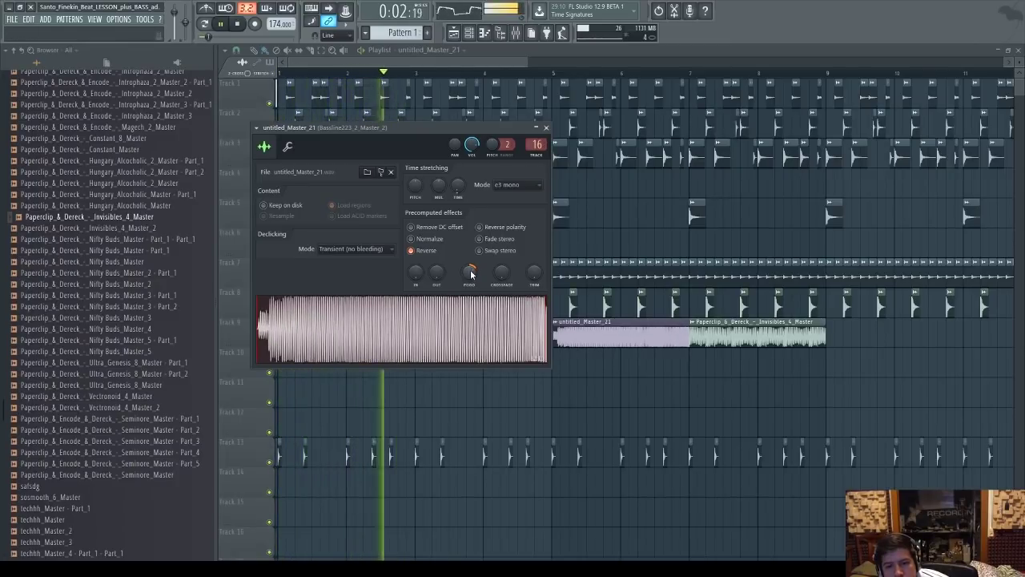
{"action": "key", "text": "space"}
{"action": "scroll", "coordinate": [471, 272], "scroll_direction": "up", "scroll_amount": 1}
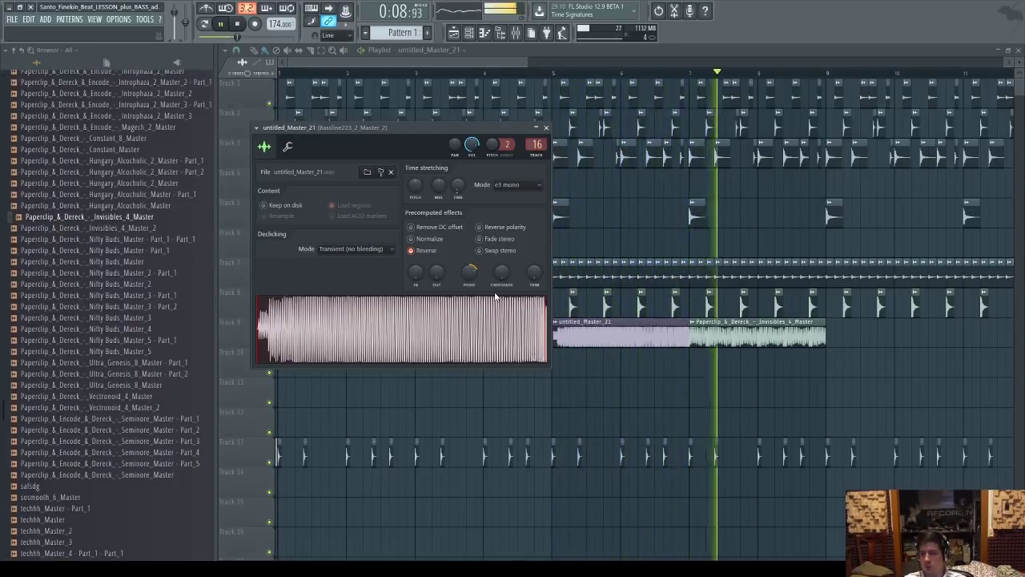
Delete both Invisibles_4_Master clips at bars 3 and 7 of Track 9 and play the remaining arrangement.
{"action": "right_click", "coordinate": [598, 401]}
{"action": "key", "text": "space"}
{"action": "right_click", "coordinate": [725, 337]}
{"action": "right_click", "coordinate": [446, 335]}
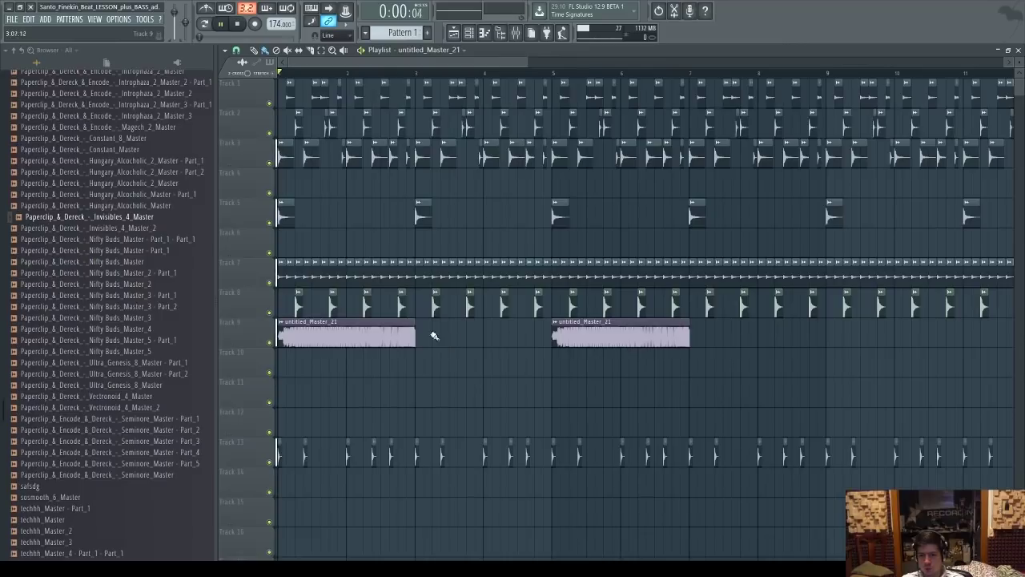
{"action": "key", "text": "space"}
Try a lower time-stretching pitch on untitled_Master_21 while playing the beat.
{"action": "double_click", "coordinate": [403, 337]}
{"action": "key", "text": "space"}
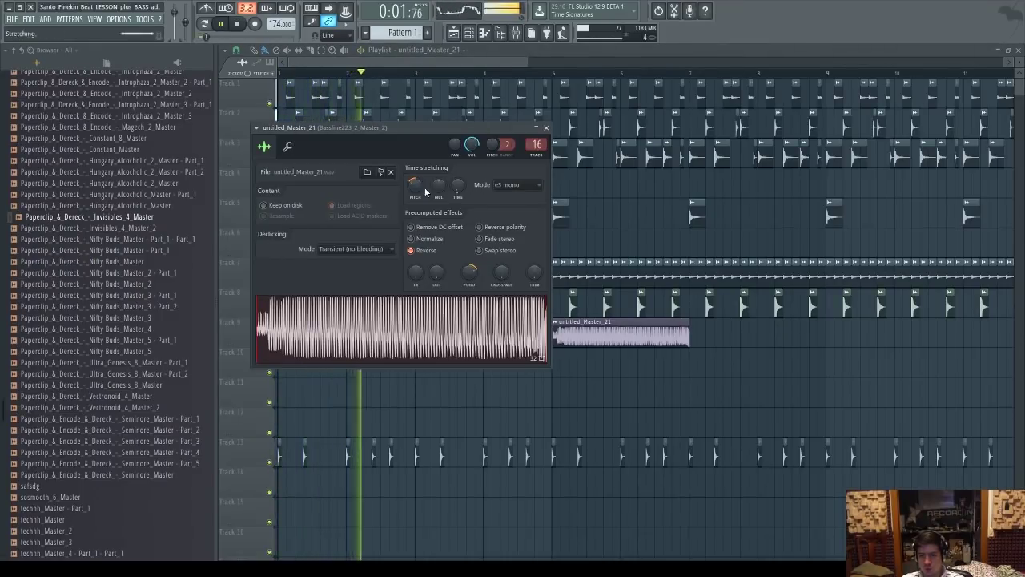
{"action": "key", "text": "space"}
{"action": "key", "text": "space"}
{"action": "right_click", "coordinate": [460, 402]}
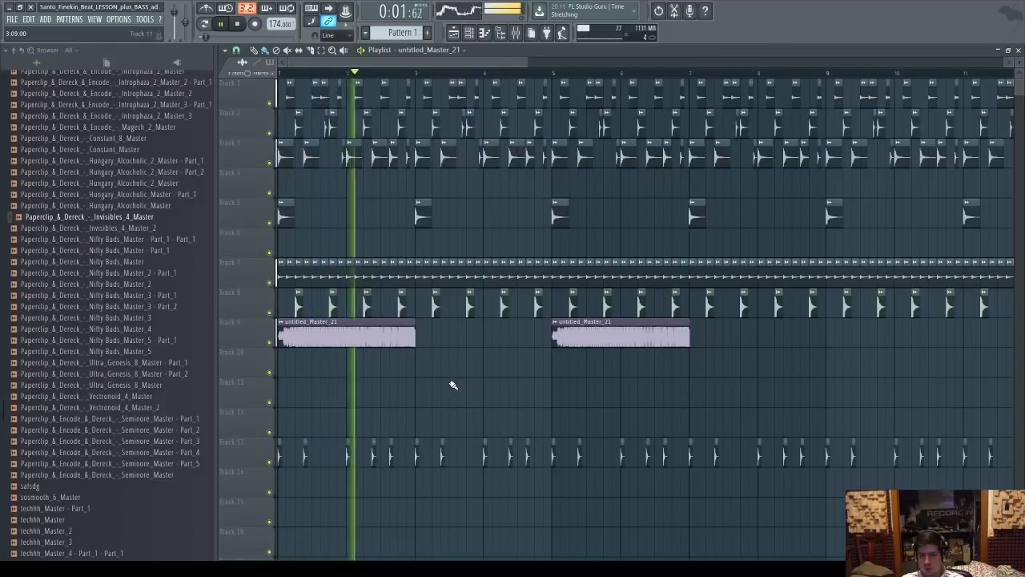
Extend the untitled_Master_21 clip at bar 1 of Track 9 to three bars and delete its copy at bar 5.
{"action": "key", "text": "space"}
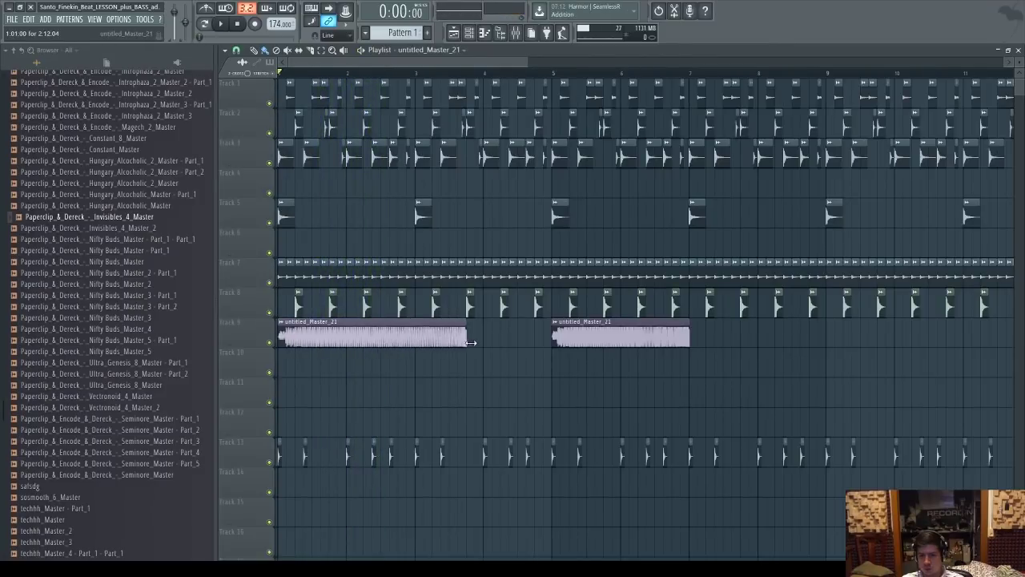
{"action": "key", "text": "space"}
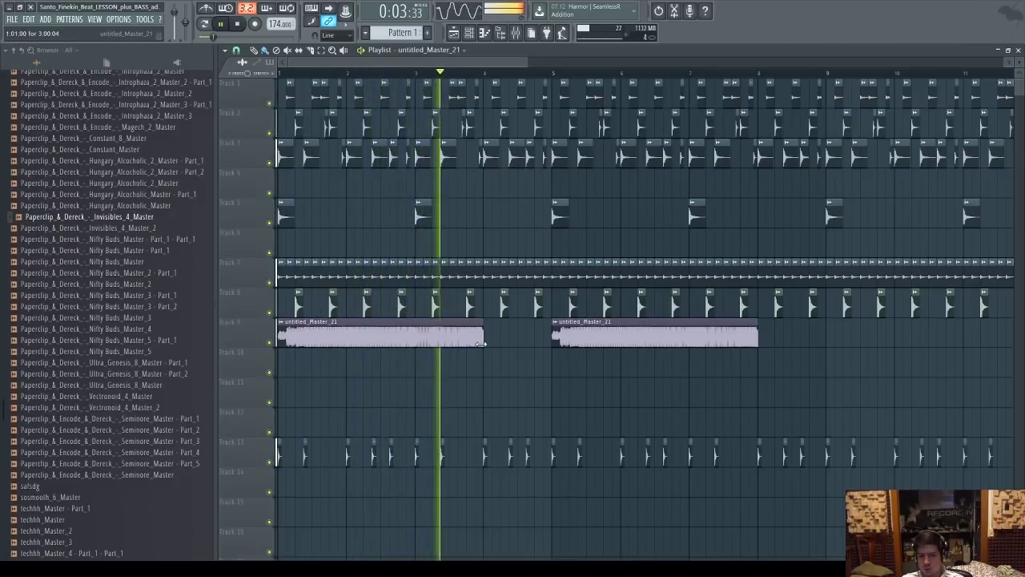
{"action": "right_click", "coordinate": [567, 342]}
{"action": "key", "text": "space"}
Audition the Paperclip samples from Hungary_Alcocholic_Master up through the Introphaza_2 masters.
{"action": "left_click", "coordinate": [88, 194]}
{"action": "scroll", "coordinate": [88, 199], "scroll_direction": "up", "scroll_amount": 2}
{"action": "key", "text": "Up"}
{"action": "scroll", "coordinate": [90, 201], "scroll_direction": "up", "scroll_amount": 2}
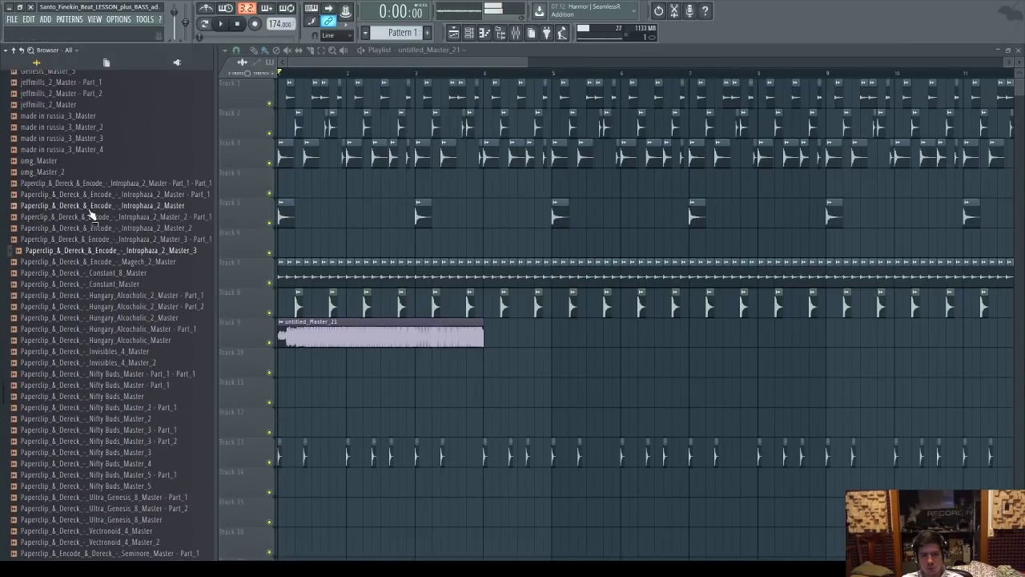
{"action": "left_click", "coordinate": [89, 207]}
{"action": "left_click", "coordinate": [93, 252]}
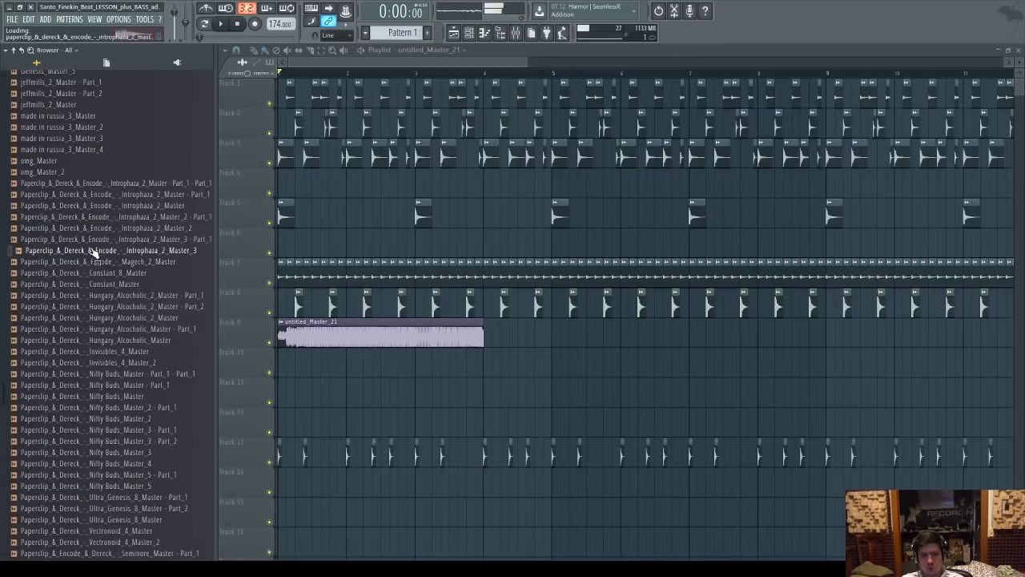
{"action": "key", "text": "Up"}
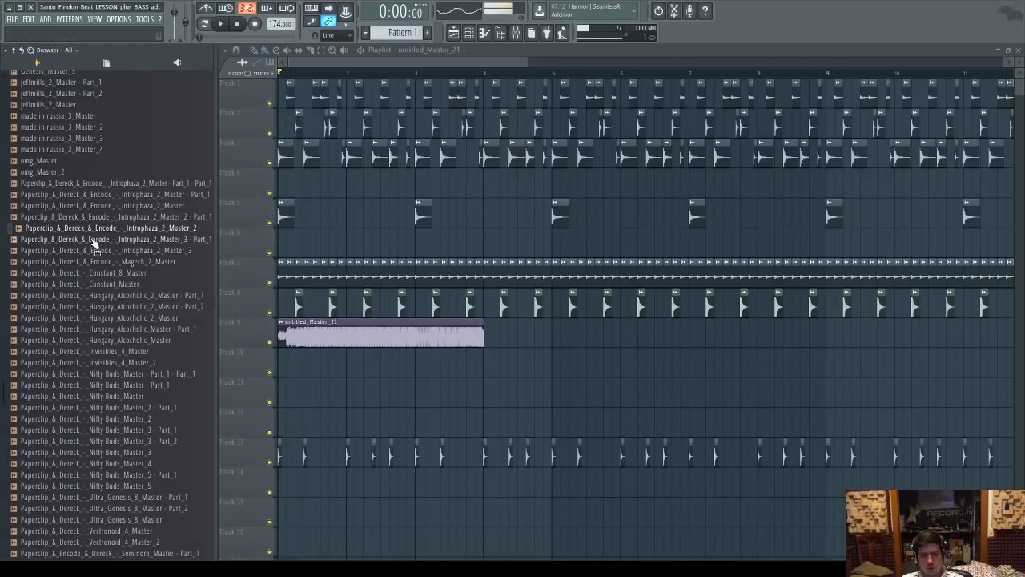
{"action": "left_click", "coordinate": [93, 252]}
Audition the made in russia_3 and Genesis master samples.
{"action": "scroll", "coordinate": [93, 253], "scroll_direction": "up", "scroll_amount": 2}
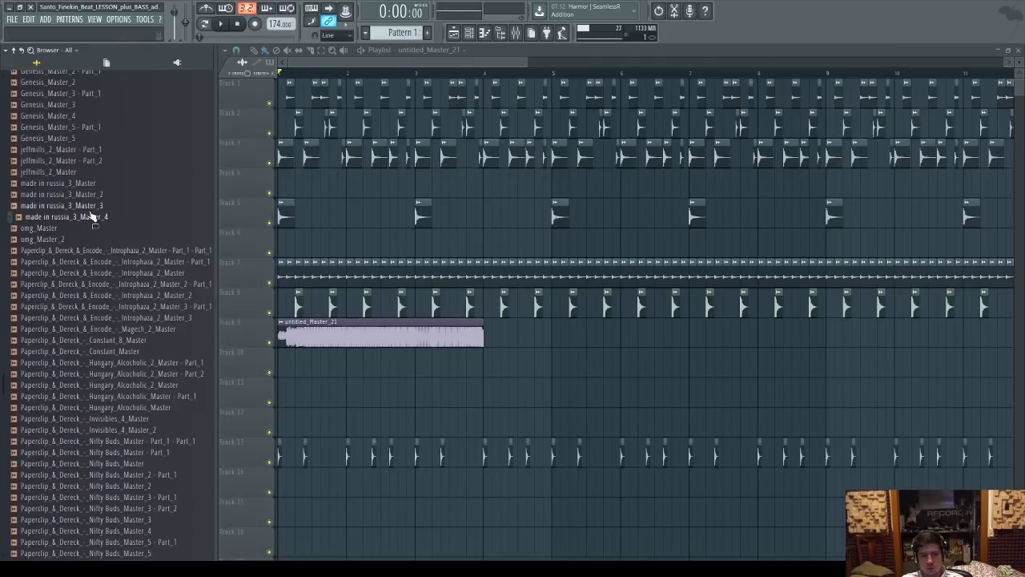
{"action": "scroll", "coordinate": [88, 217], "scroll_direction": "up", "scroll_amount": 2}
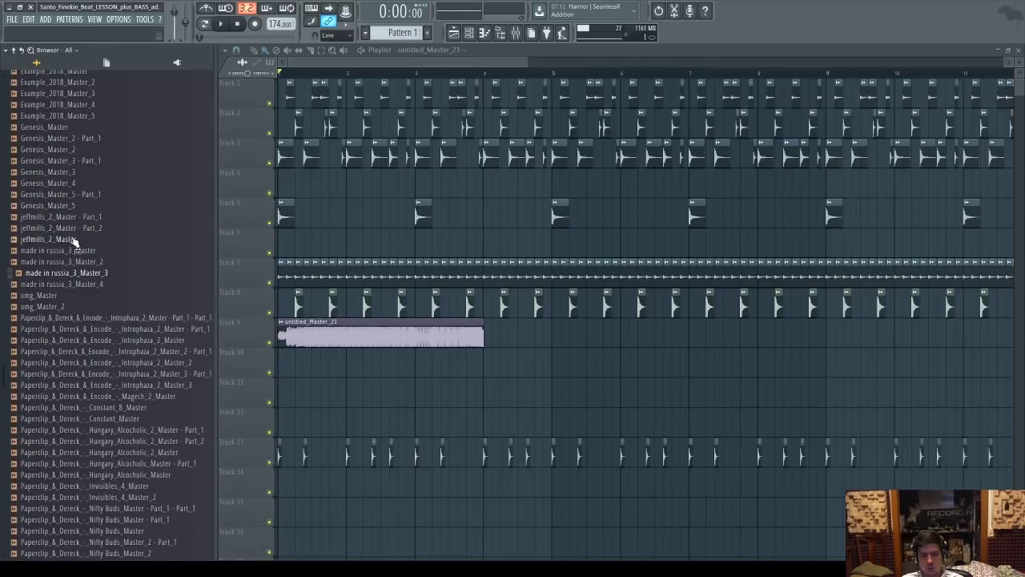
{"action": "left_click", "coordinate": [78, 207]}
{"action": "scroll", "coordinate": [77, 232], "scroll_direction": "up", "scroll_amount": 2}
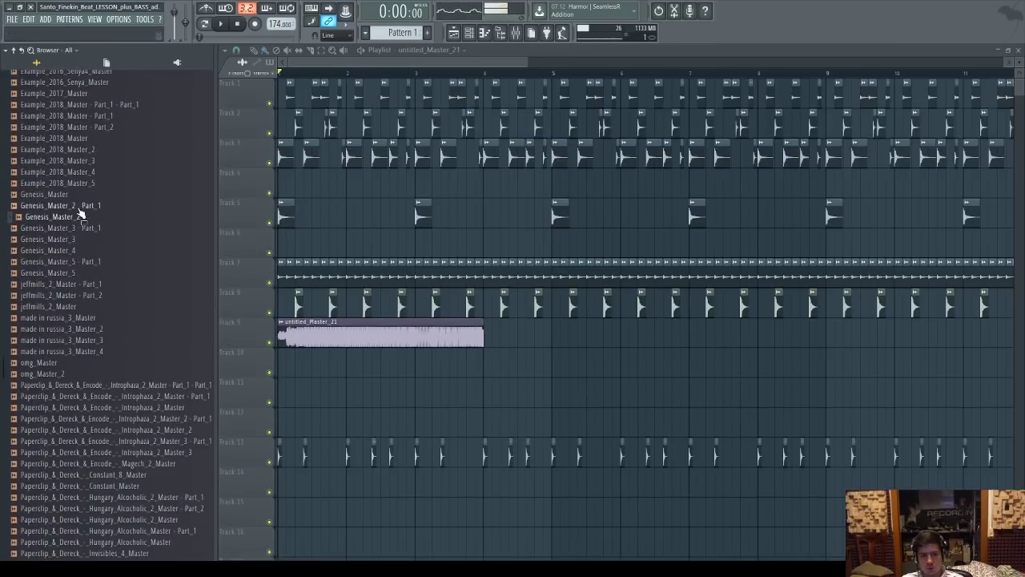
{"action": "scroll", "coordinate": [78, 216], "scroll_direction": "up", "scroll_amount": 2}
Audition the Genesis and Example samples and put Example_2016_Senya_Master at bar 1 of Track 9 in place of untitled_Master_21.
{"action": "left_click", "coordinate": [76, 229]}
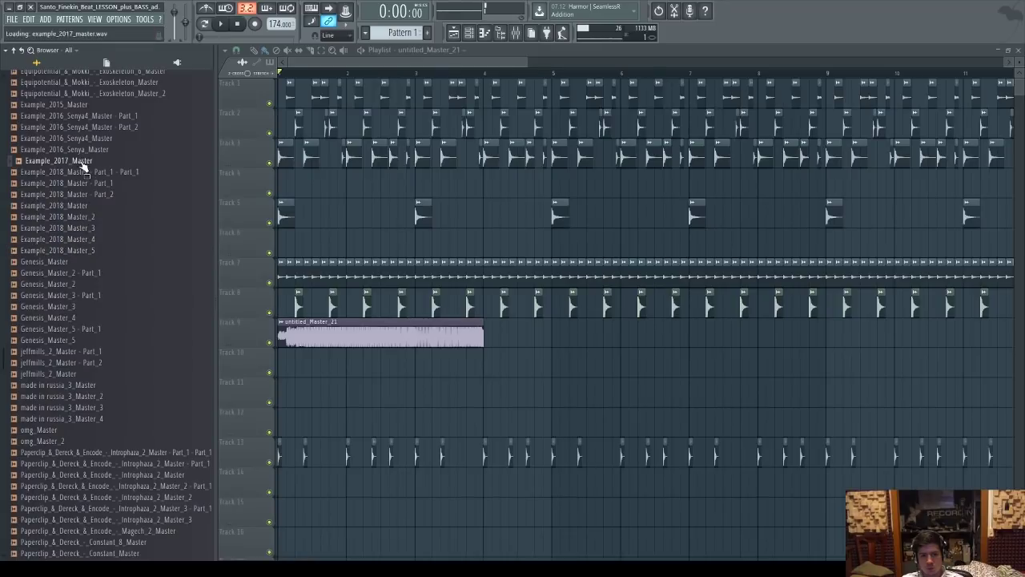
{"action": "scroll", "coordinate": [79, 209], "scroll_direction": "up", "scroll_amount": 2}
{"action": "scroll", "coordinate": [75, 230], "scroll_direction": "up", "scroll_amount": 2}
{"action": "left_click", "coordinate": [69, 273]}
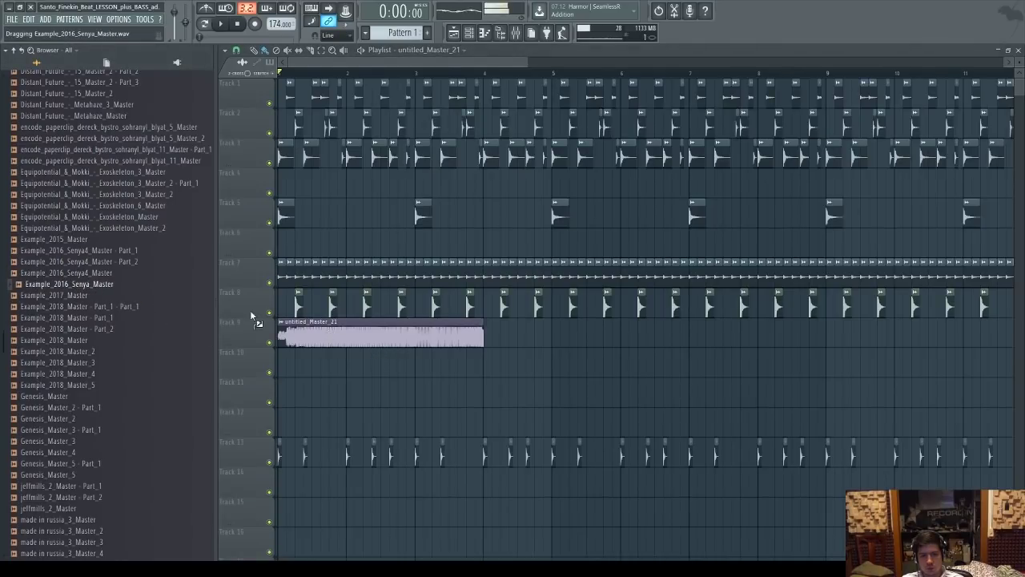
{"action": "left_click_drag", "start_coordinate": [251, 315], "coordinate": [256, 322]}
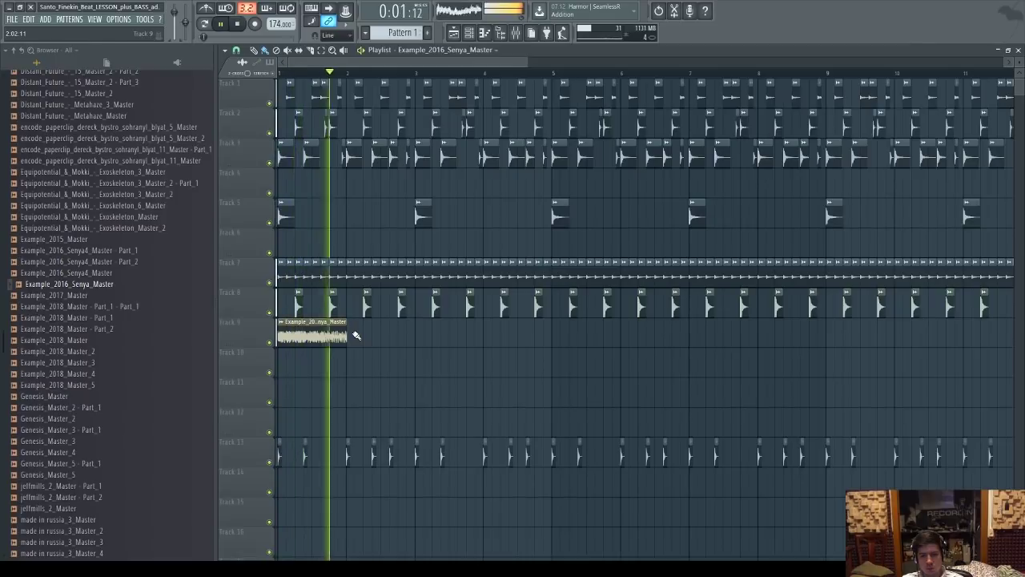
Try Example_2016_Senya_Master with its POGO effect reset while playing the beat.
{"action": "key", "text": "space"}
{"action": "double_click", "coordinate": [337, 335]}
{"action": "right_click", "coordinate": [470, 277]}
{"action": "left_click", "coordinate": [478, 282]}
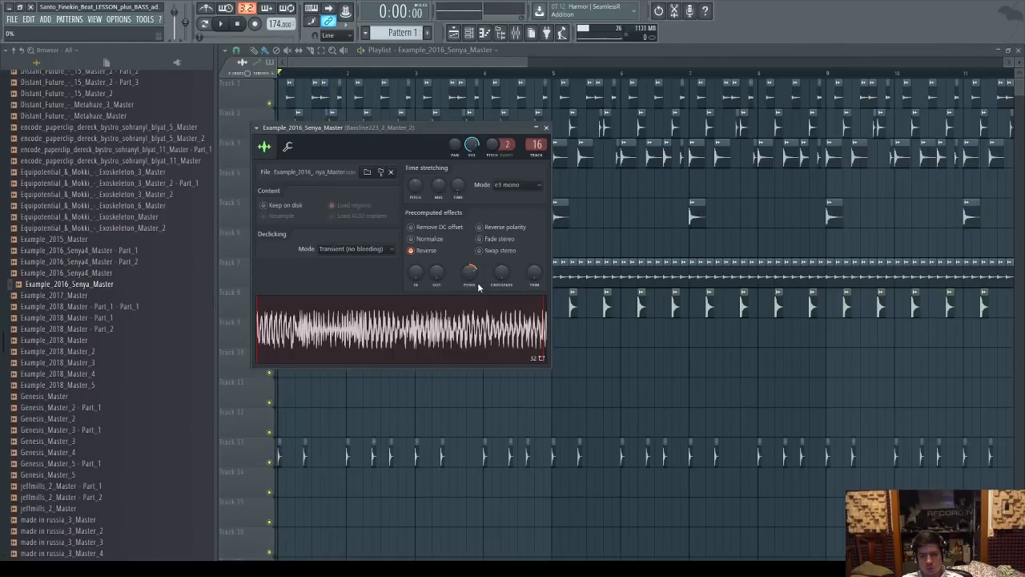
{"action": "key", "text": "space"}
{"action": "key", "text": "space"}
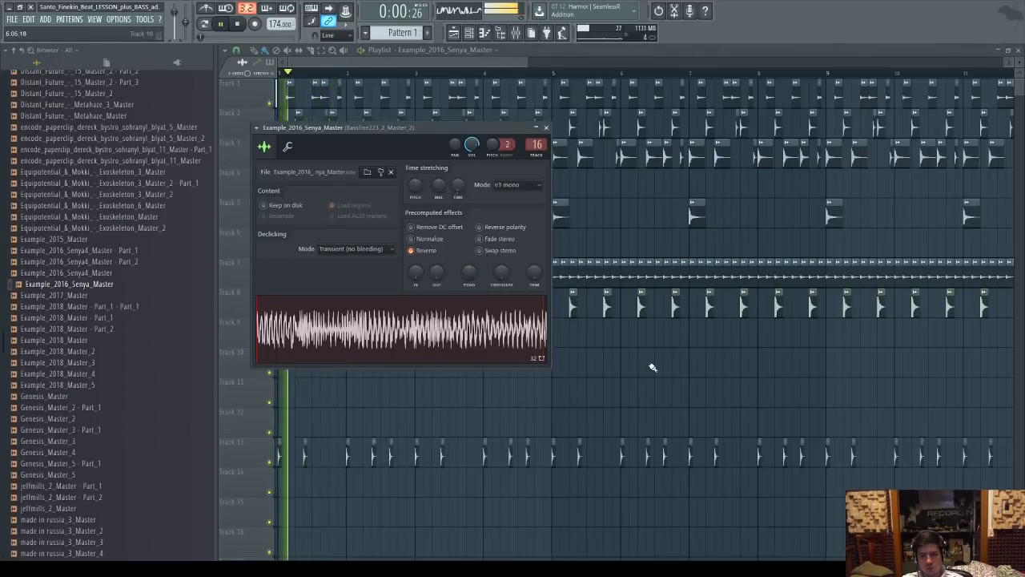
{"action": "key", "text": "Escape"}
{"action": "key", "text": "space"}
{"action": "key", "text": "space"}
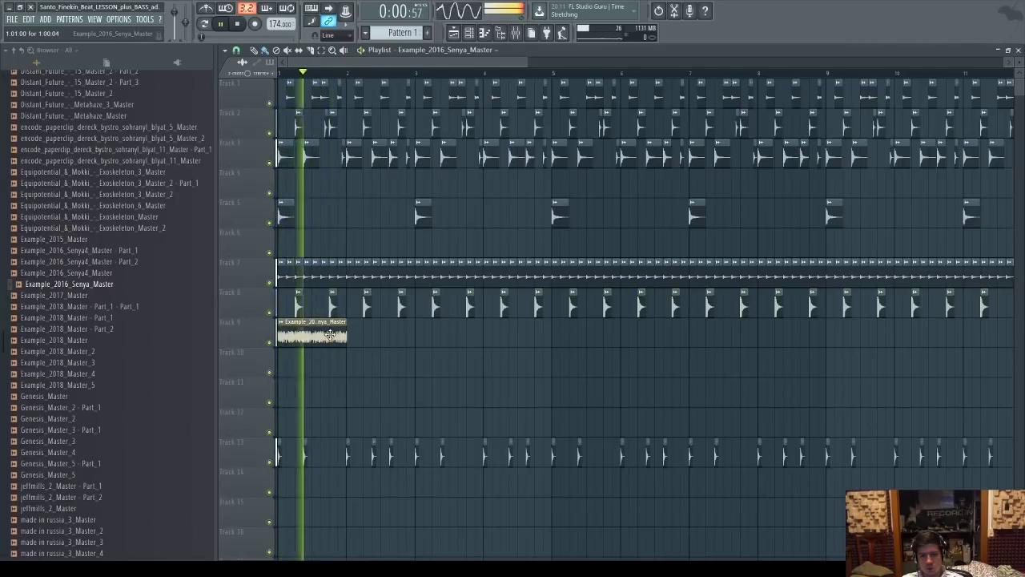
Try a lower channel volume and a reset stretch time on Example_2016_Senya_Master against the beat.
{"action": "key", "text": "space"}
{"action": "double_click", "coordinate": [330, 335]}
{"action": "key", "text": "space"}
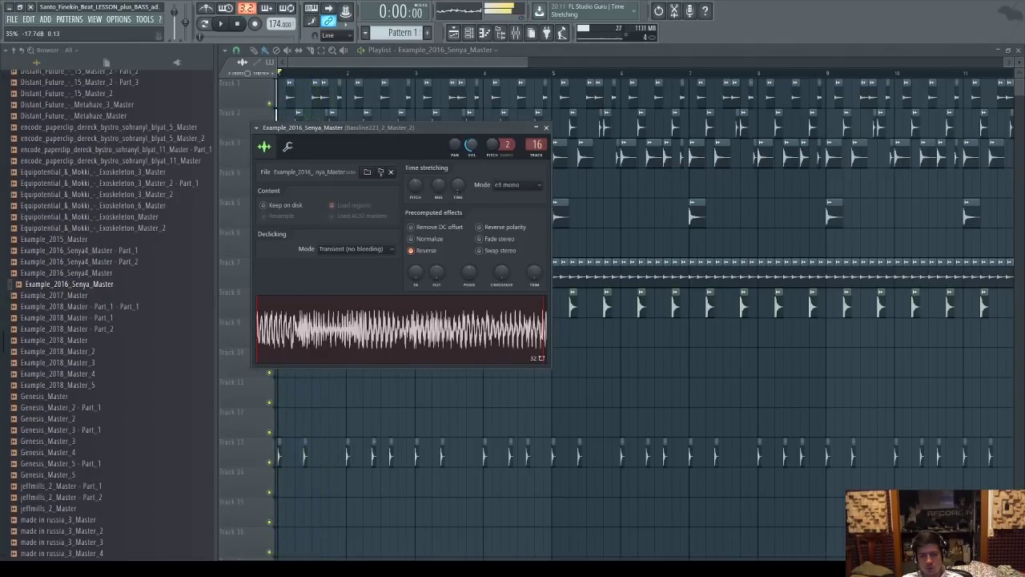
{"action": "key", "text": "space"}
{"action": "right_click", "coordinate": [459, 186]}
{"action": "left_click", "coordinate": [471, 192]}
{"action": "key", "text": "space"}
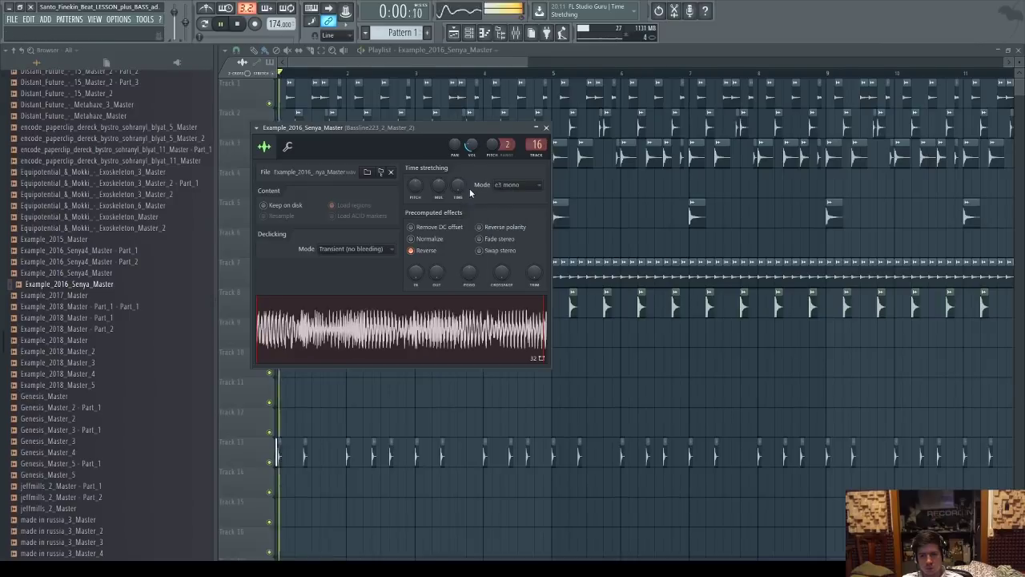
{"action": "key", "text": "Escape"}
{"action": "key", "text": "space"}
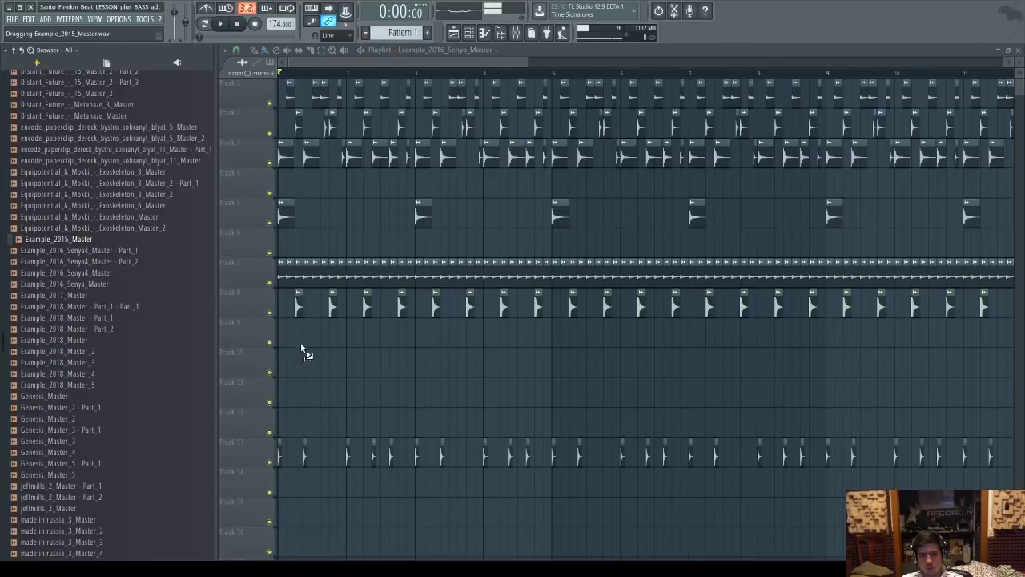
Place Example_2015_Master at bar 1 of Track 9 instead and route its channel to mixer track 16.
{"action": "left_click_drag", "start_coordinate": [295, 350], "coordinate": [314, 338]}
{"action": "left_click_drag", "start_coordinate": [404, 338], "coordinate": [369, 338]}
{"action": "scroll", "coordinate": [385, 377], "scroll_direction": "down", "scroll_amount": 3}
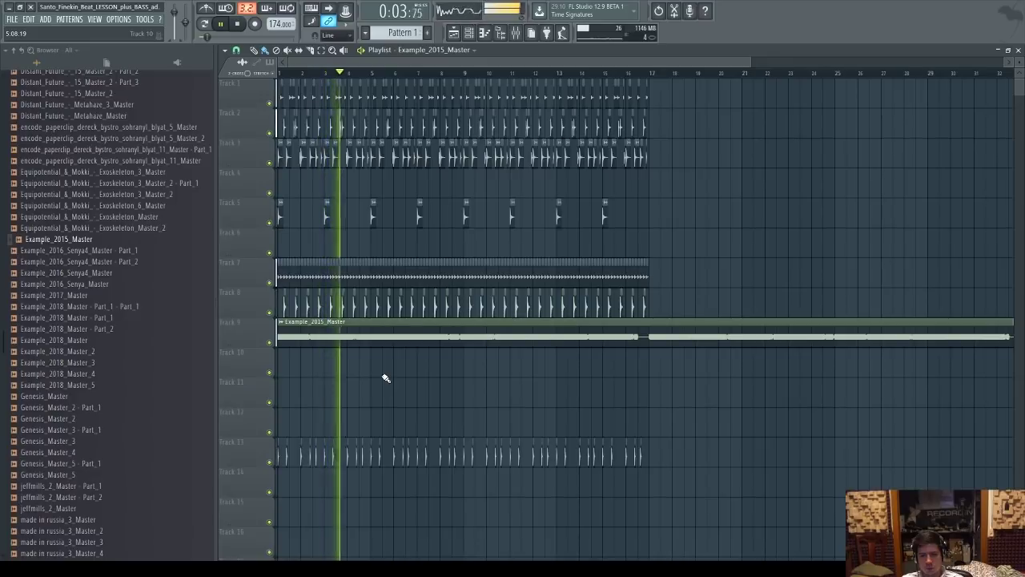
{"action": "key", "text": "space"}
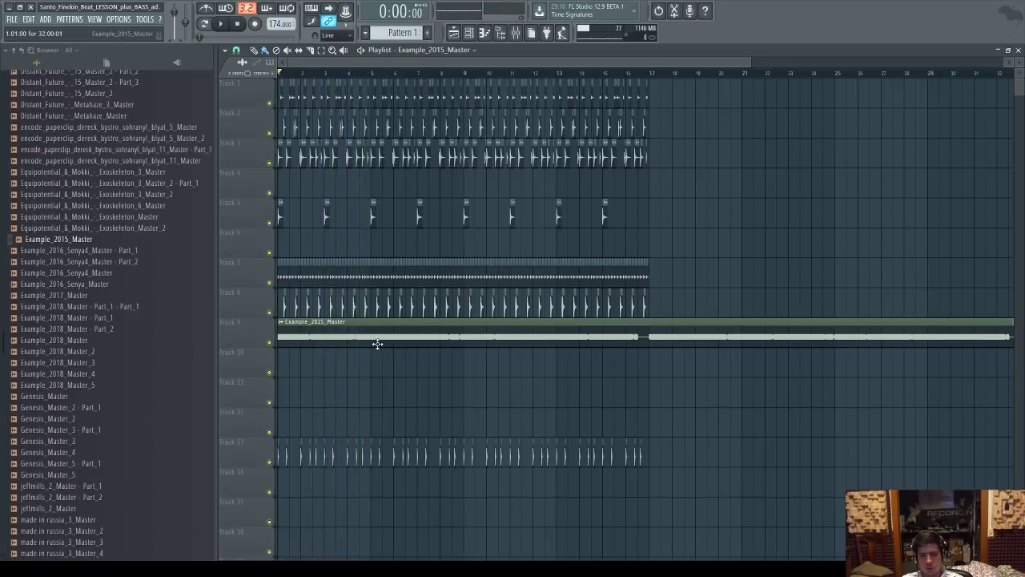
{"action": "double_click", "coordinate": [378, 342]}
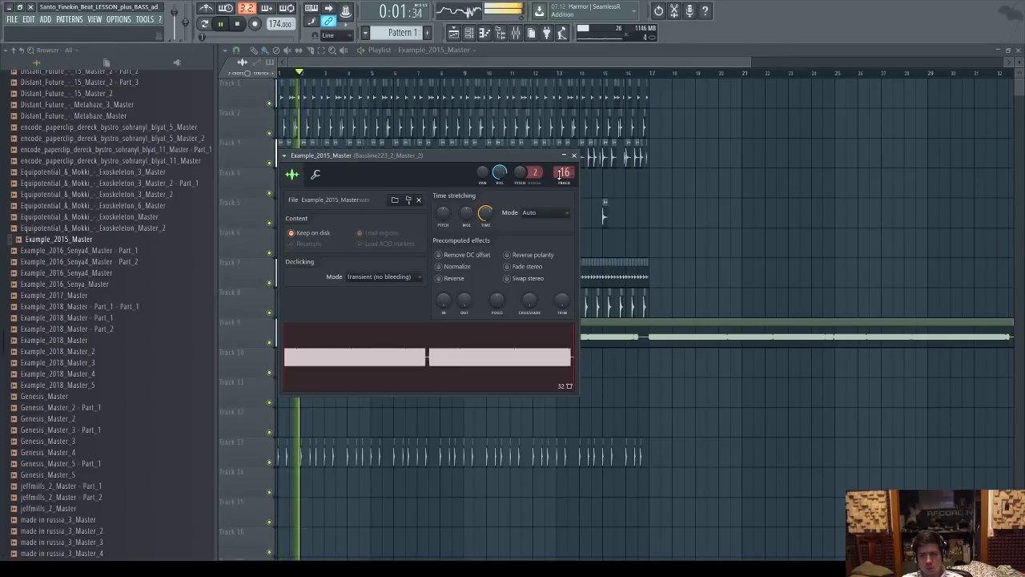
{"action": "left_click", "coordinate": [573, 155]}
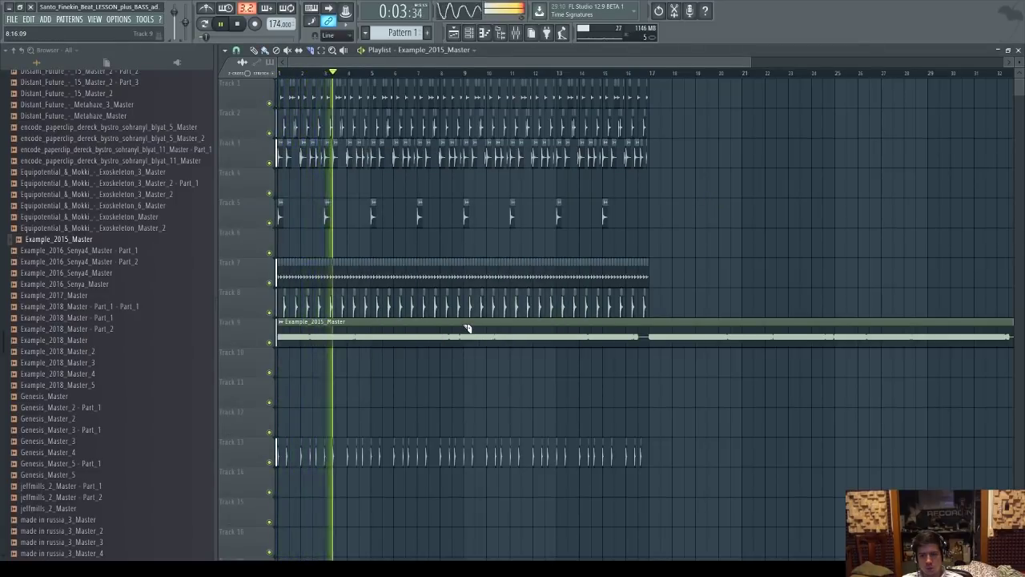
Slice the Example_2015_Master clip at bar 17 and delete the part after it.
{"action": "left_click_drag", "start_coordinate": [651, 322], "coordinate": [653, 350]}
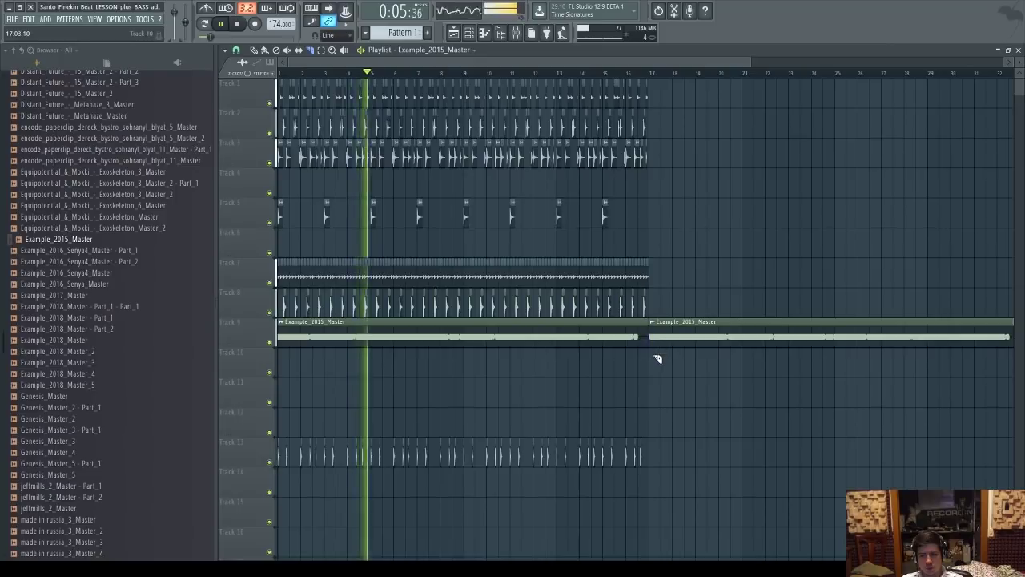
{"action": "scroll", "coordinate": [654, 357], "scroll_direction": "down", "scroll_amount": 2}
{"action": "right_click", "coordinate": [614, 340]}
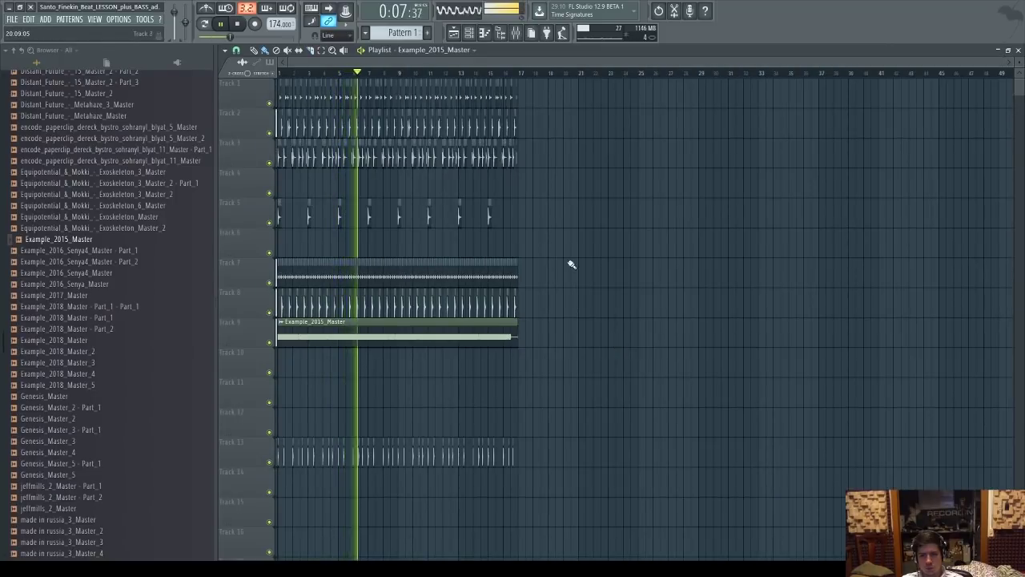
Try a Fine frequency of 49 Hz in mda RingMod on mixer track 16.
{"action": "key", "text": "F9"}
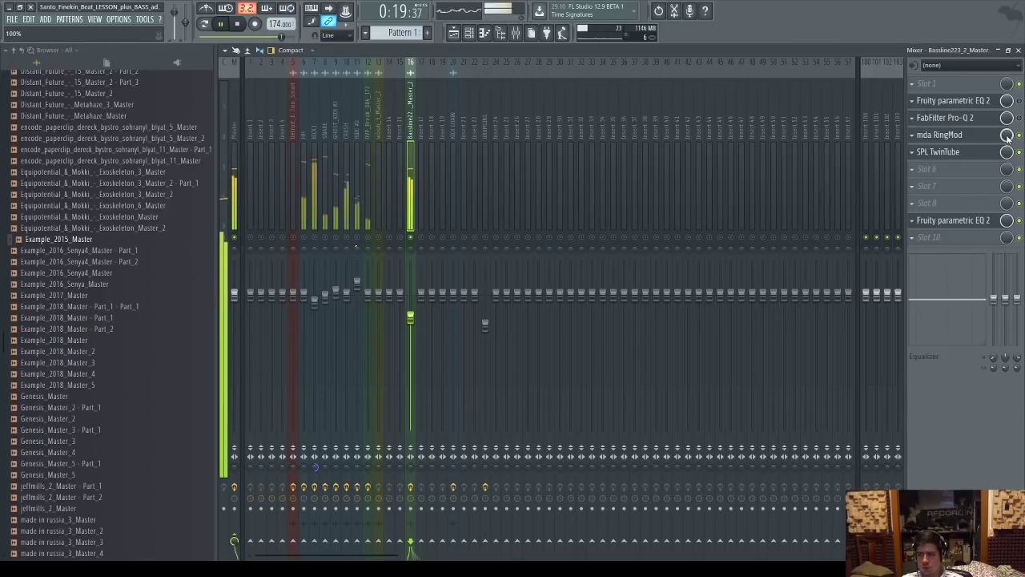
{"action": "left_click", "coordinate": [966, 152]}
{"action": "left_click", "coordinate": [972, 136]}
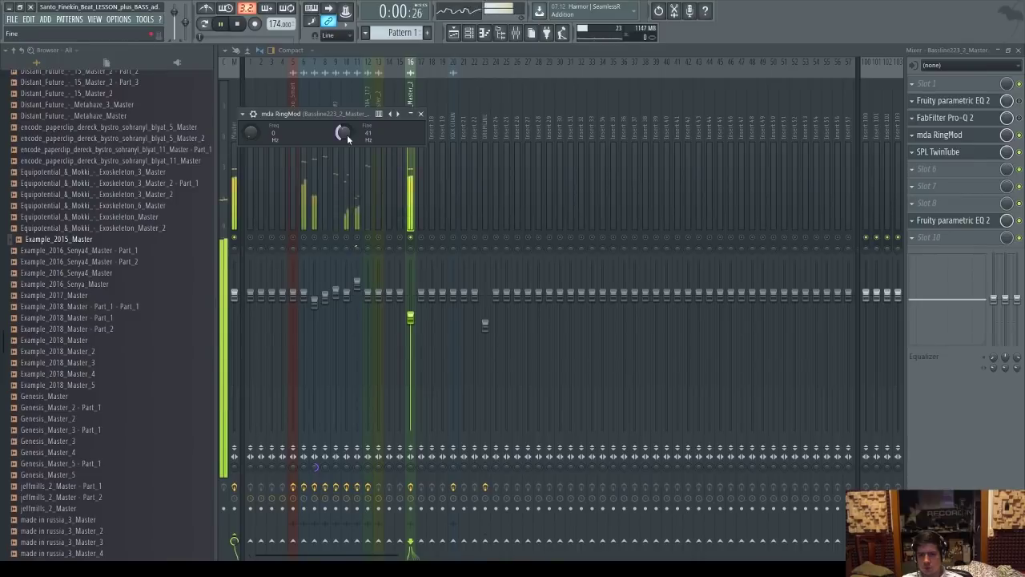
{"action": "left_click_drag", "start_coordinate": [342, 132], "coordinate": [342, 124]}
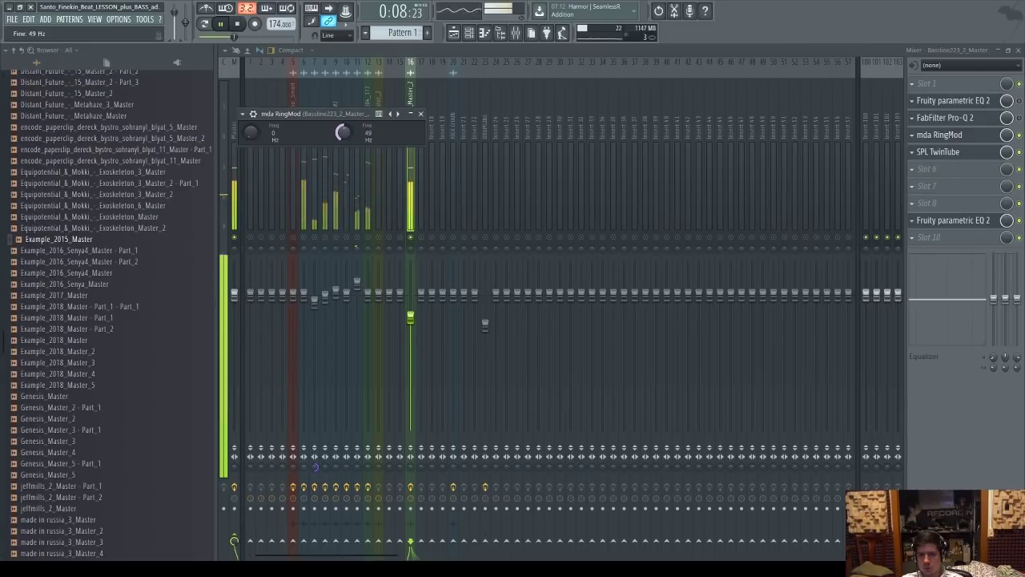
Bypass mda RingMod on mixer track 16 and remove it from effect slot 4.
{"action": "left_click", "coordinate": [1019, 135]}
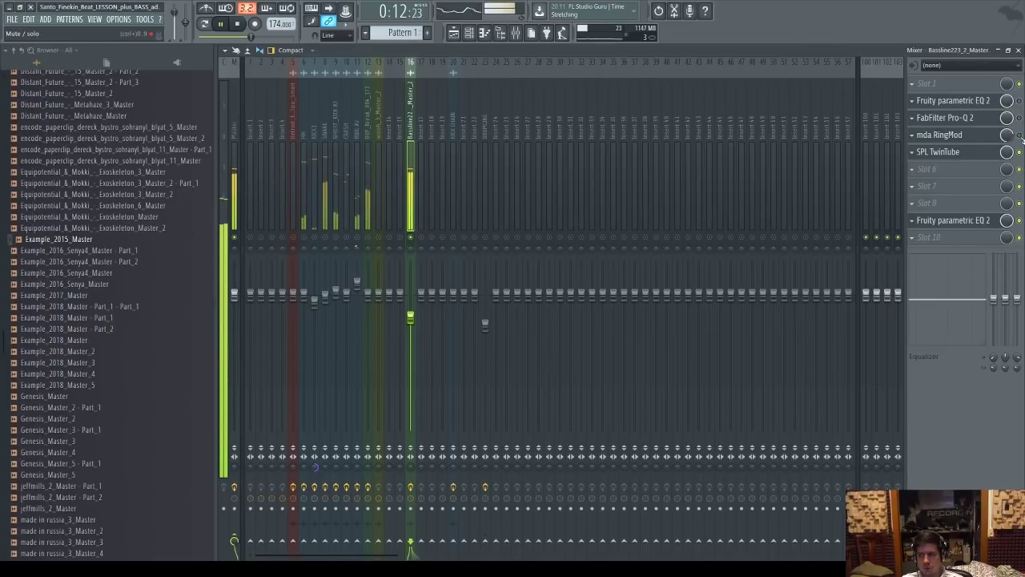
{"action": "left_click", "coordinate": [912, 136]}
{"action": "left_click", "coordinate": [921, 150]}
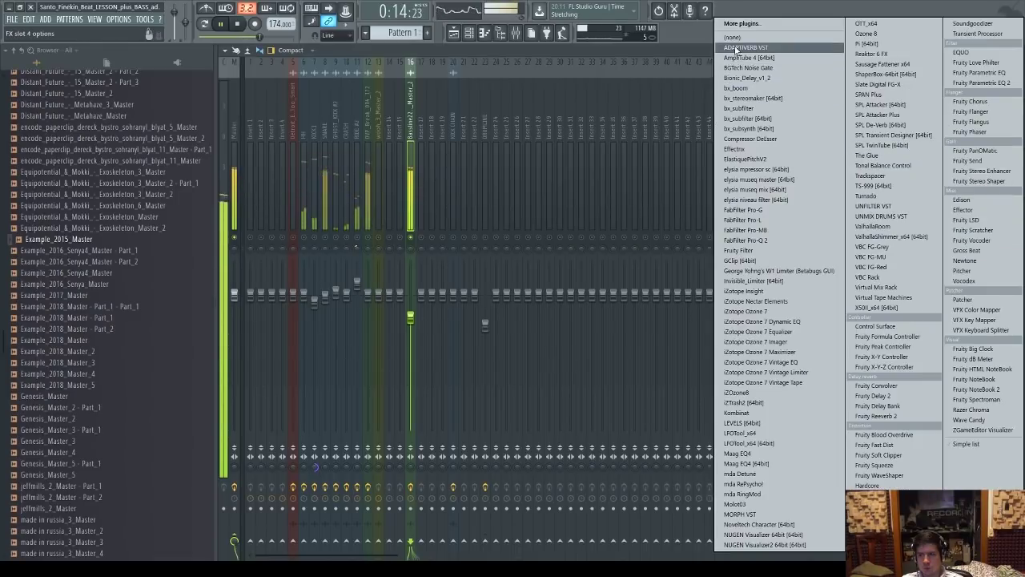
{"action": "left_click", "coordinate": [886, 145]}
{"action": "left_click", "coordinate": [957, 117]}
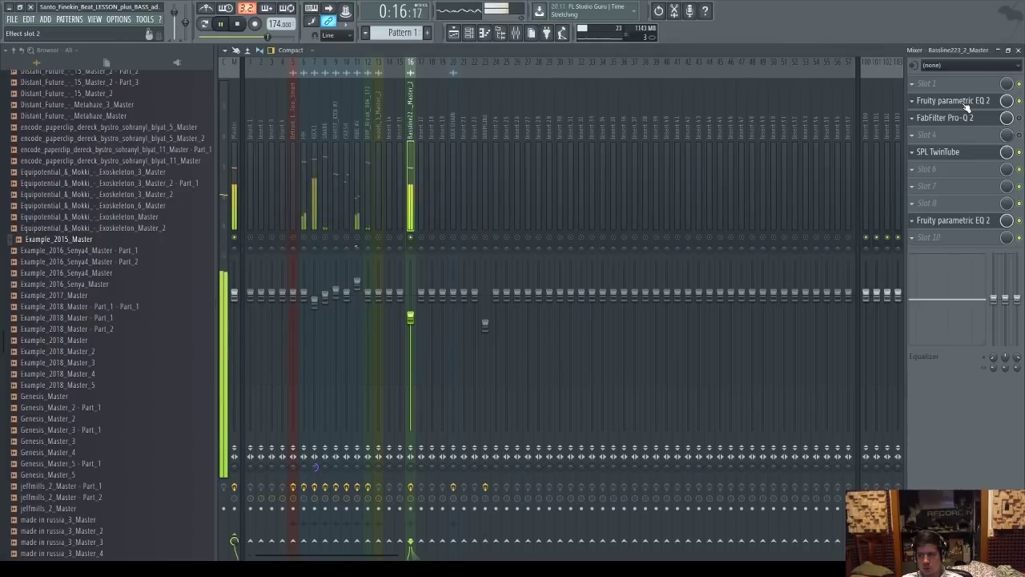
Reshape the bass in Fruity parametric EQ 2 by lowering a low band and boosting the mid and high-mid bands.
{"action": "left_click", "coordinate": [965, 105]}
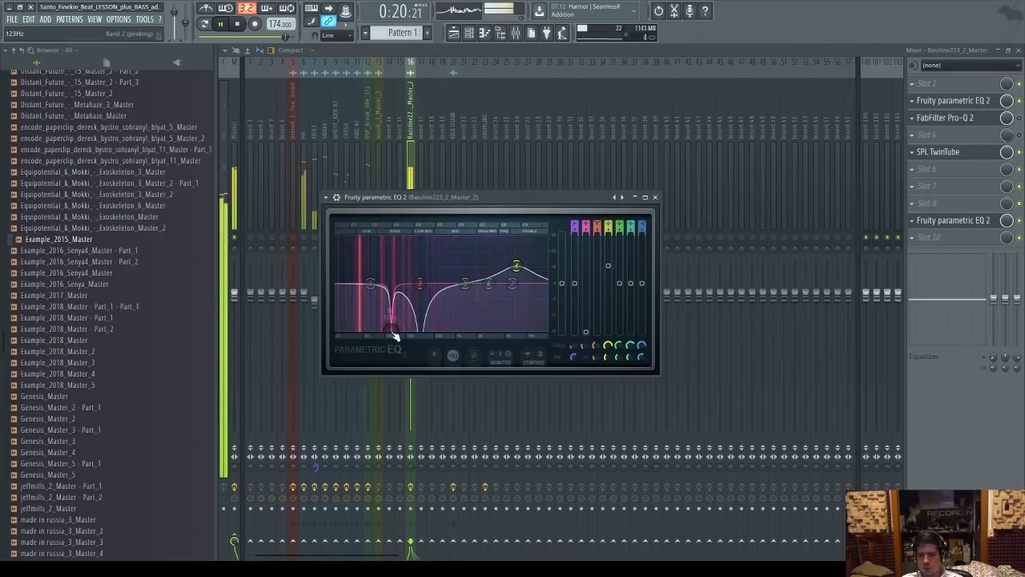
{"action": "left_click_drag", "start_coordinate": [370, 290], "coordinate": [389, 306]}
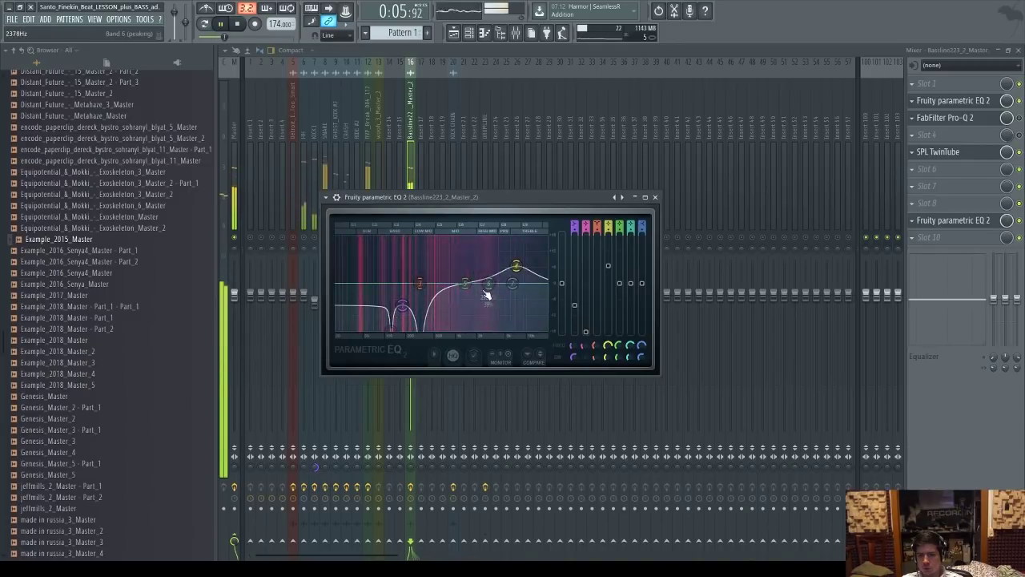
{"action": "left_click_drag", "start_coordinate": [464, 279], "coordinate": [505, 274]}
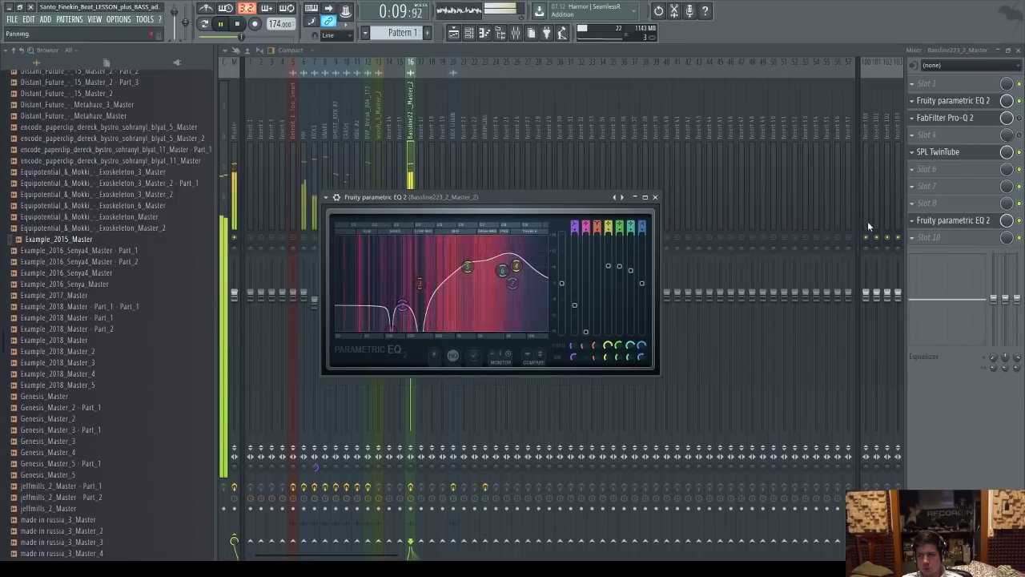
Check the SPL TwinTube settings, and load bx_boom into effect slot 4 with boom! at 100.
{"action": "left_click", "coordinate": [942, 153]}
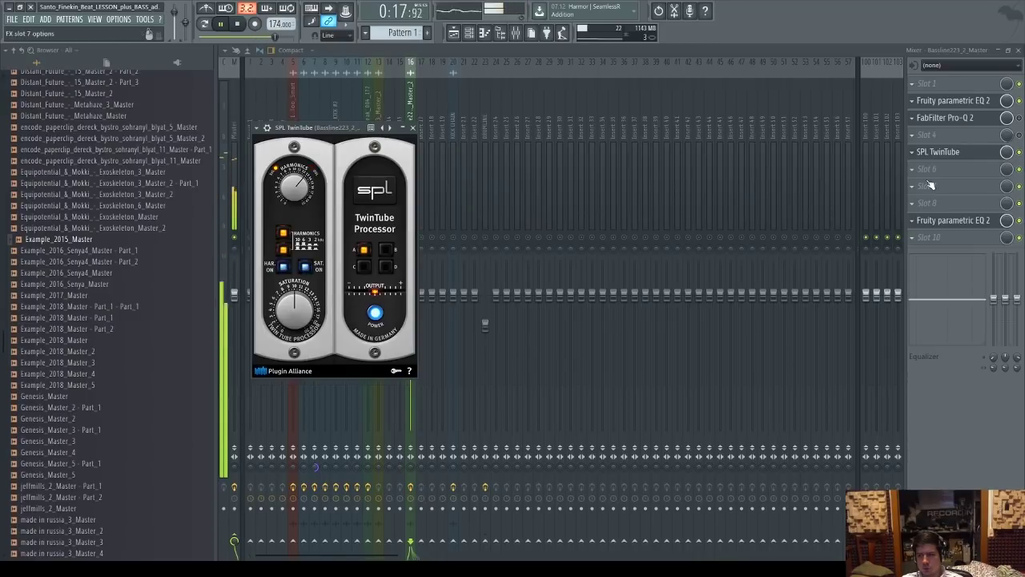
{"action": "key", "text": "Escape"}
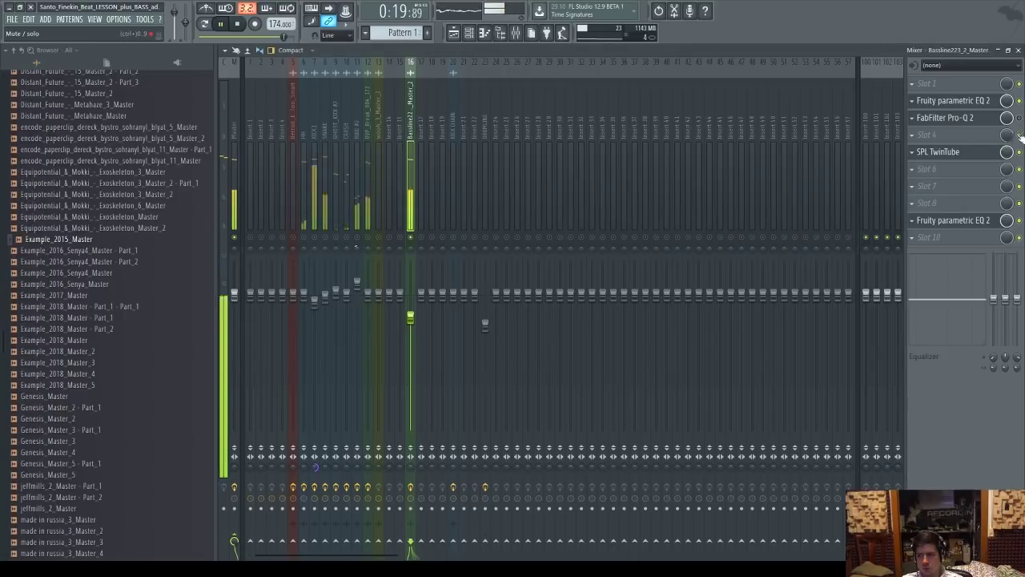
{"action": "left_click", "coordinate": [930, 135]}
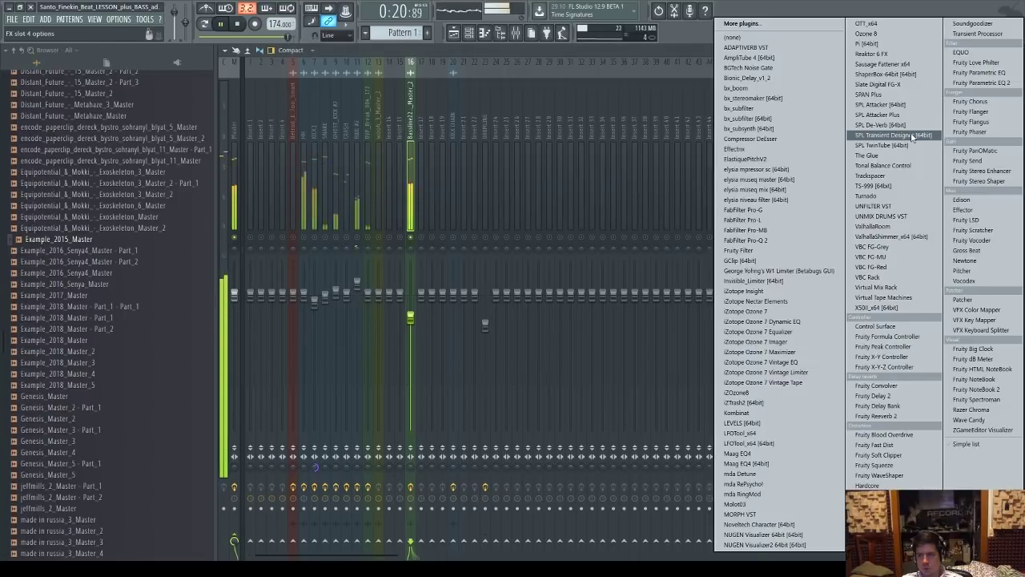
{"action": "left_click", "coordinate": [745, 87]}
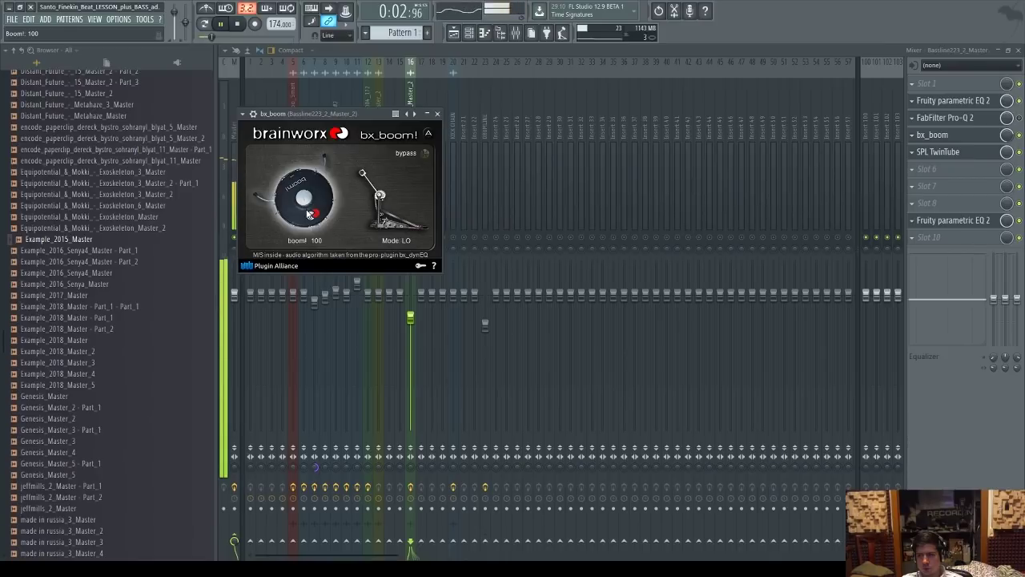
Load OTT_x64 into effect slot 6 with downward strength at 27% and upward strength at 135%.
{"action": "left_click", "coordinate": [927, 172]}
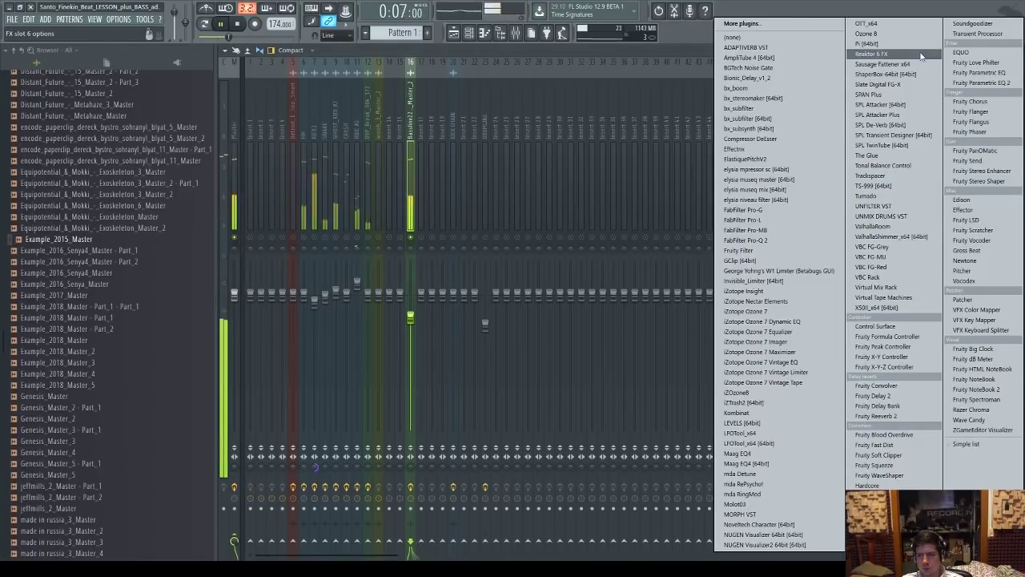
{"action": "left_click", "coordinate": [909, 26]}
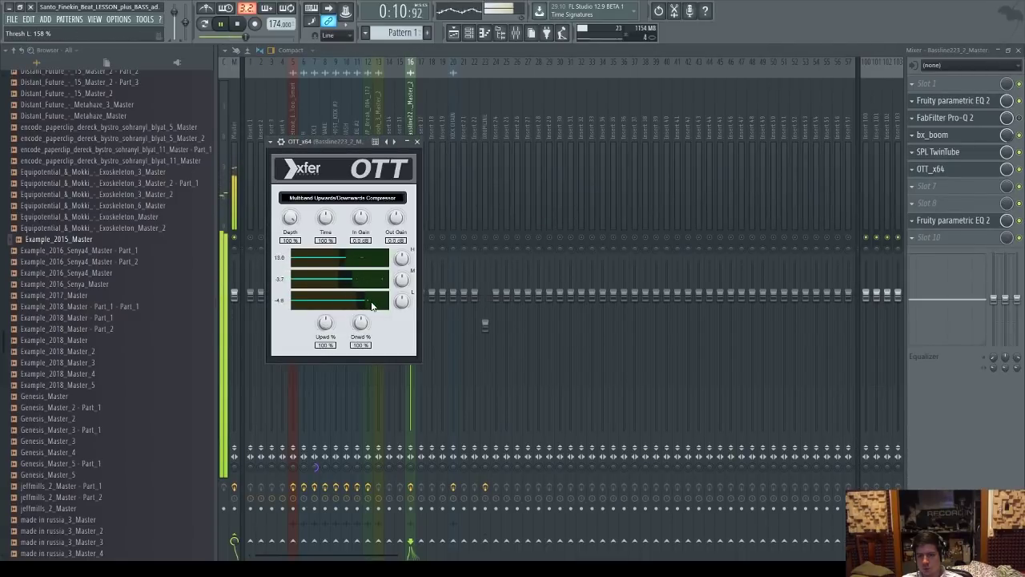
{"action": "mouse_move", "coordinate": [361, 322]}
{"action": "left_mouse_down"}
{"action": "mouse_move", "coordinate": [362, 342]}
{"action": "mouse_move", "coordinate": [361, 333]}
{"action": "left_mouse_up"}
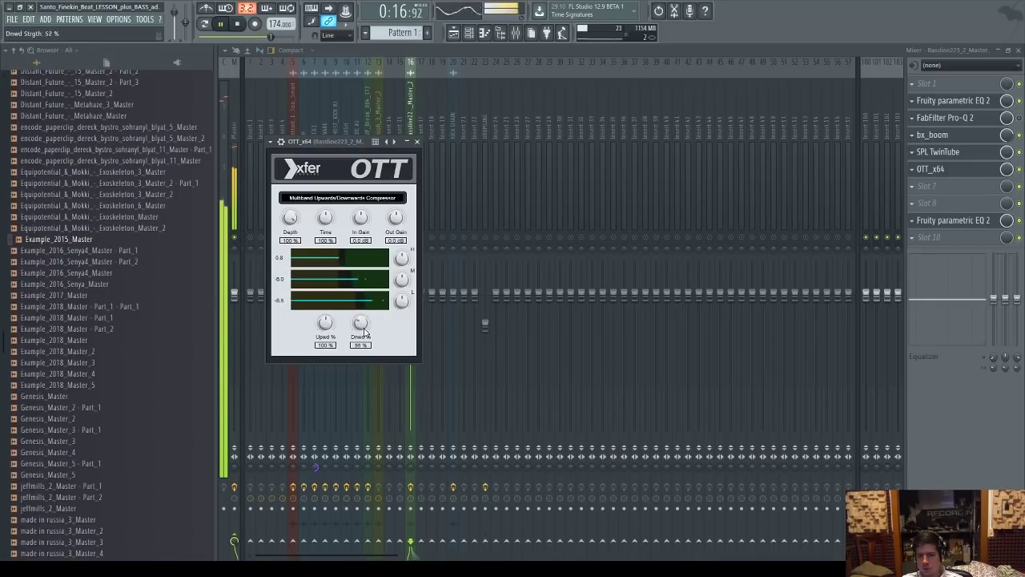
{"action": "left_click_drag", "start_coordinate": [364, 329], "coordinate": [371, 262]}
{"action": "left_click_drag", "start_coordinate": [360, 322], "coordinate": [362, 342]}
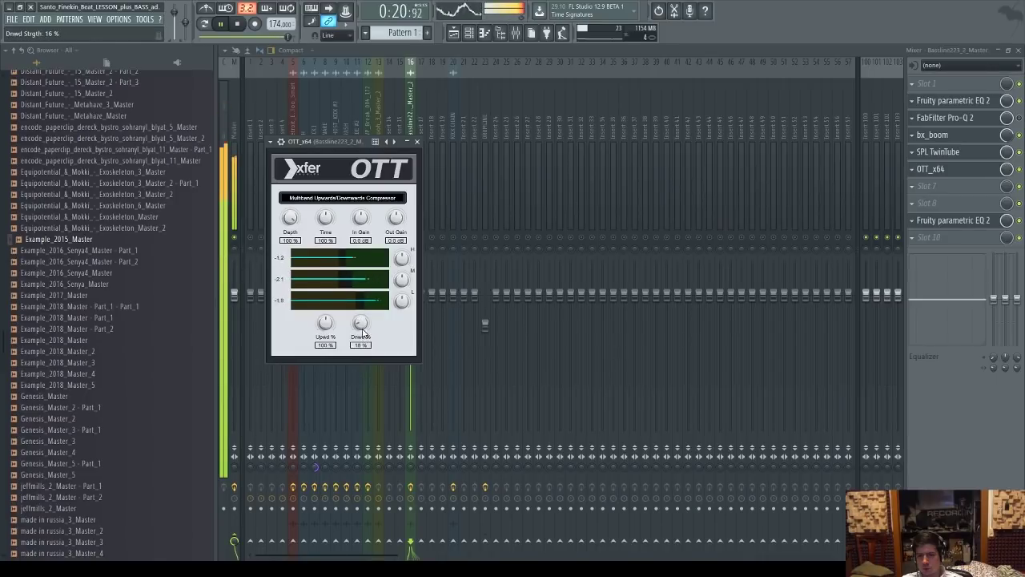
{"action": "left_click_drag", "start_coordinate": [326, 323], "coordinate": [332, 314]}
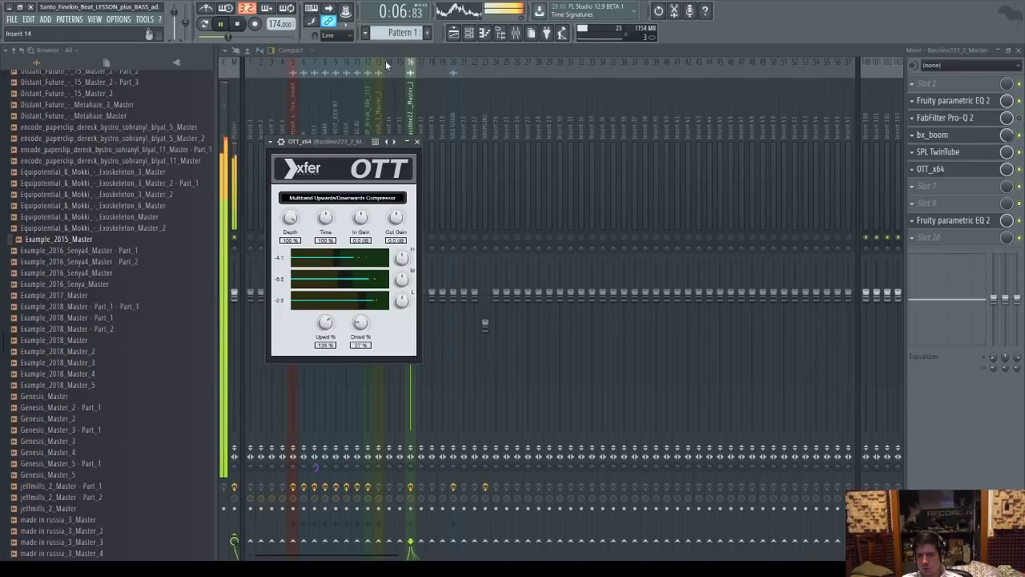
{"action": "left_click", "coordinate": [417, 142]}
Lower the volume fader of the bass on mixer track 16 to balance it against the drums.
{"action": "left_click_drag", "start_coordinate": [412, 318], "coordinate": [412, 324]}
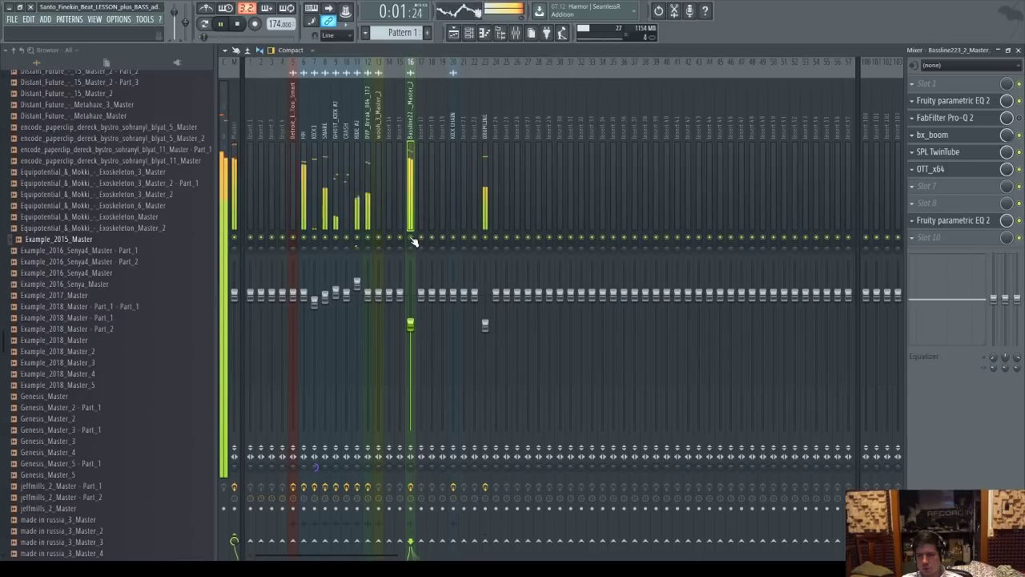
{"action": "left_click_drag", "start_coordinate": [412, 338], "coordinate": [412, 351]}
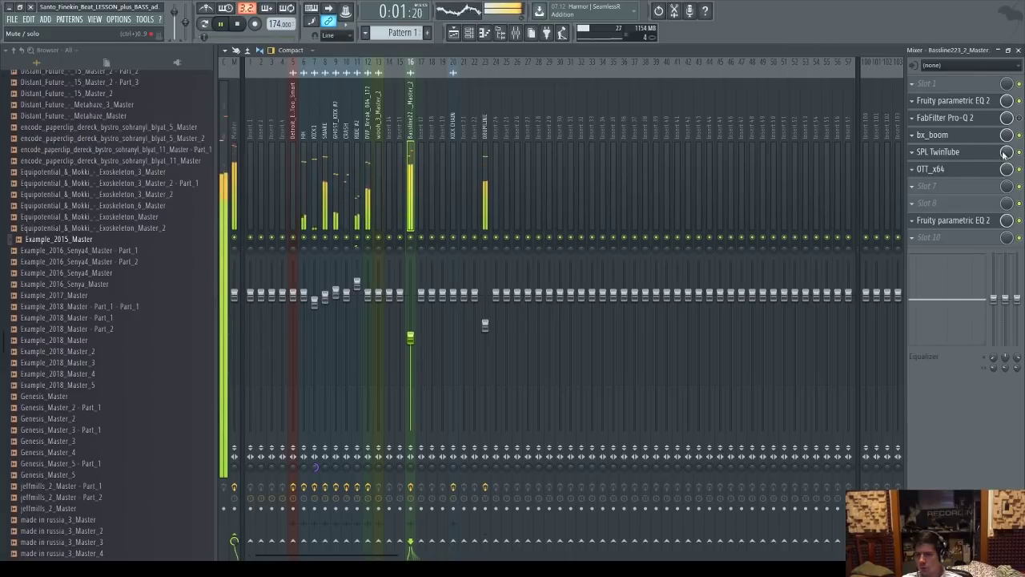
Review the OTT_x64 and SPL TwinTube settings on mixer track 16 and listen to the bass alone and with the beat.
{"action": "left_click", "coordinate": [930, 169]}
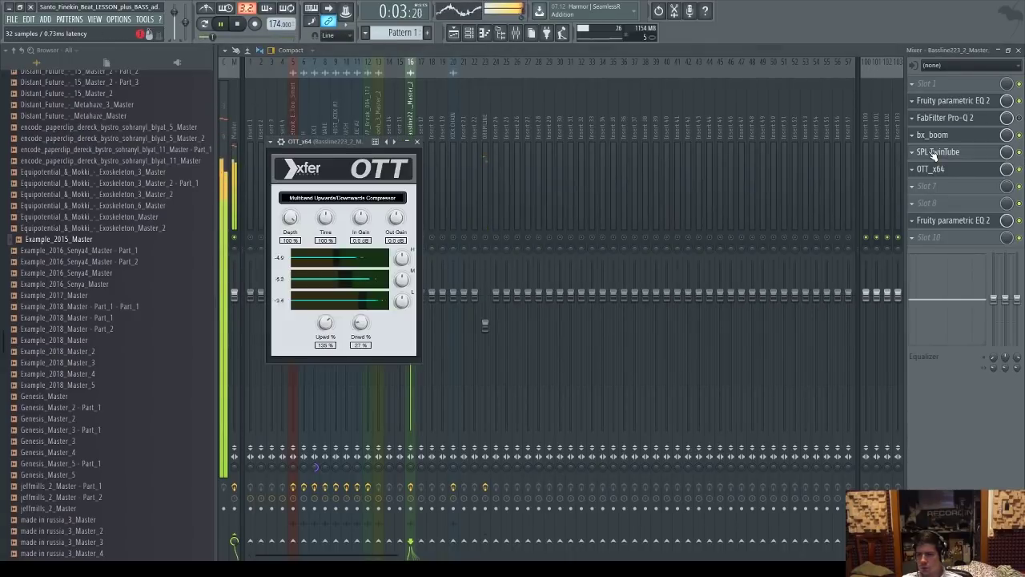
{"action": "left_click", "coordinate": [934, 153]}
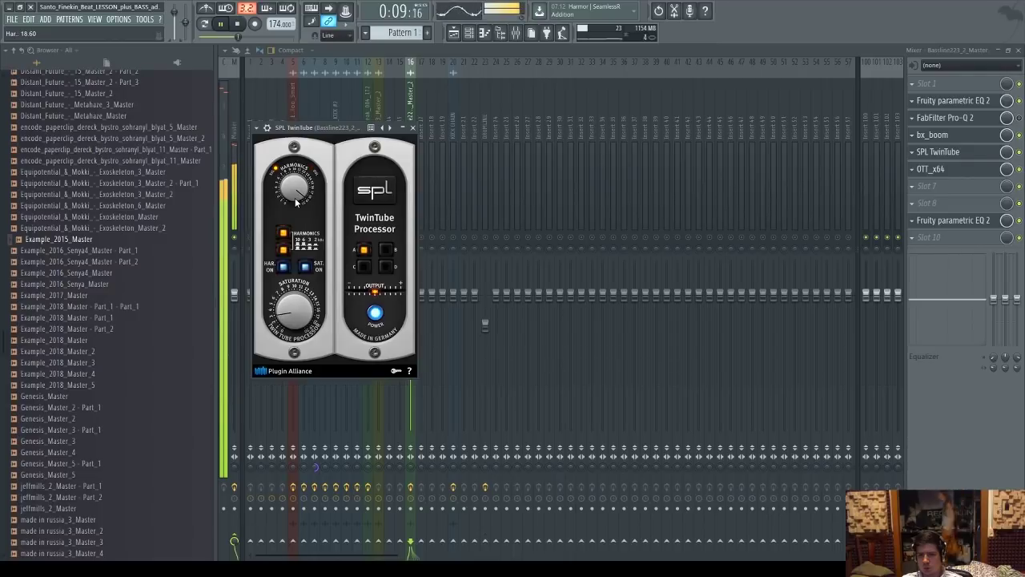
{"action": "left_click", "coordinate": [413, 127]}
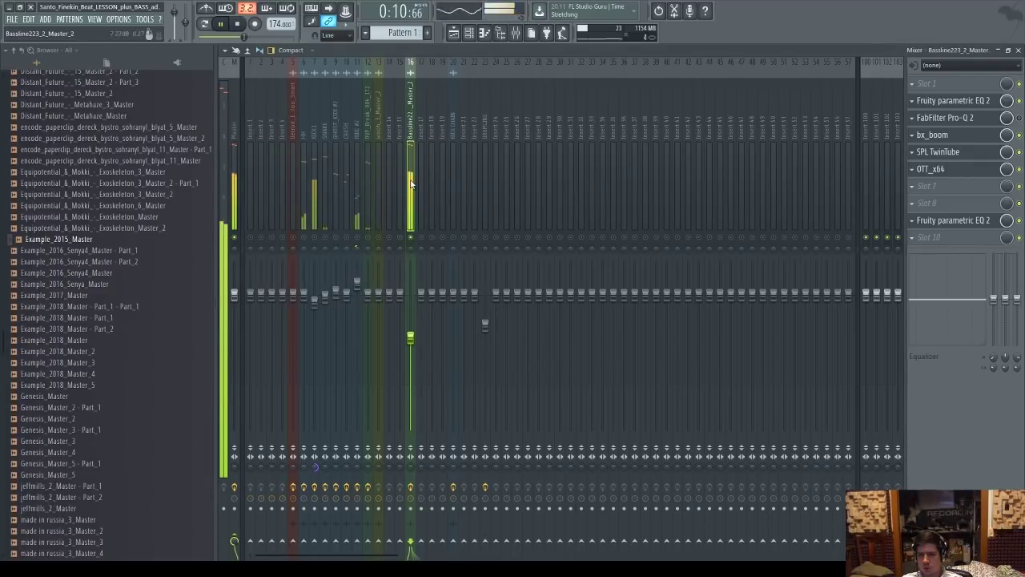
{"action": "right_click", "coordinate": [412, 239]}
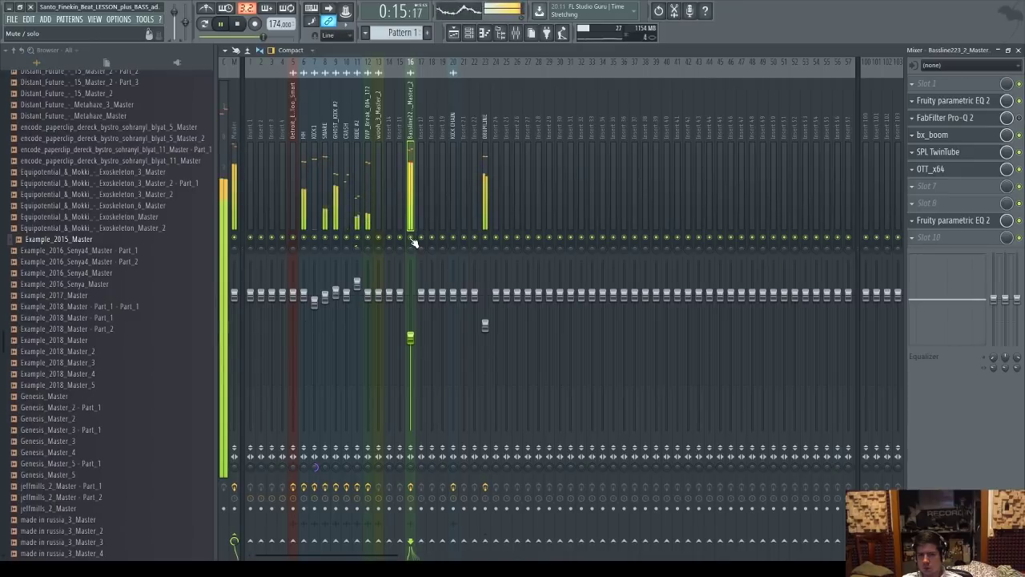
{"action": "key", "text": "space"}
Audition Example_2015_Master and the nearby Equipotential_&_Mokki Exoskeleton samples, and save the project.
{"action": "left_click", "coordinate": [64, 241]}
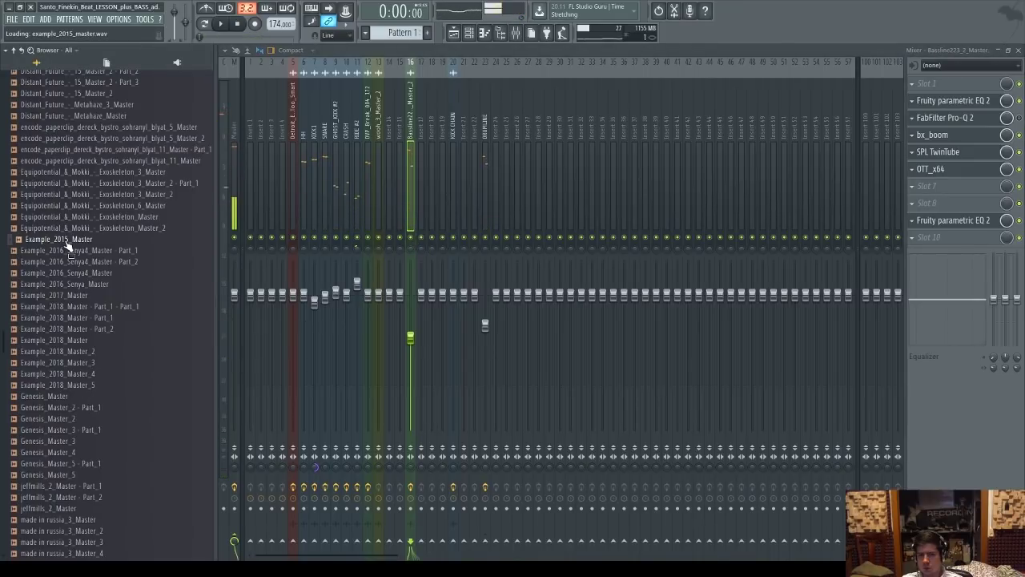
{"action": "left_click", "coordinate": [77, 228]}
{"action": "left_click", "coordinate": [81, 217]}
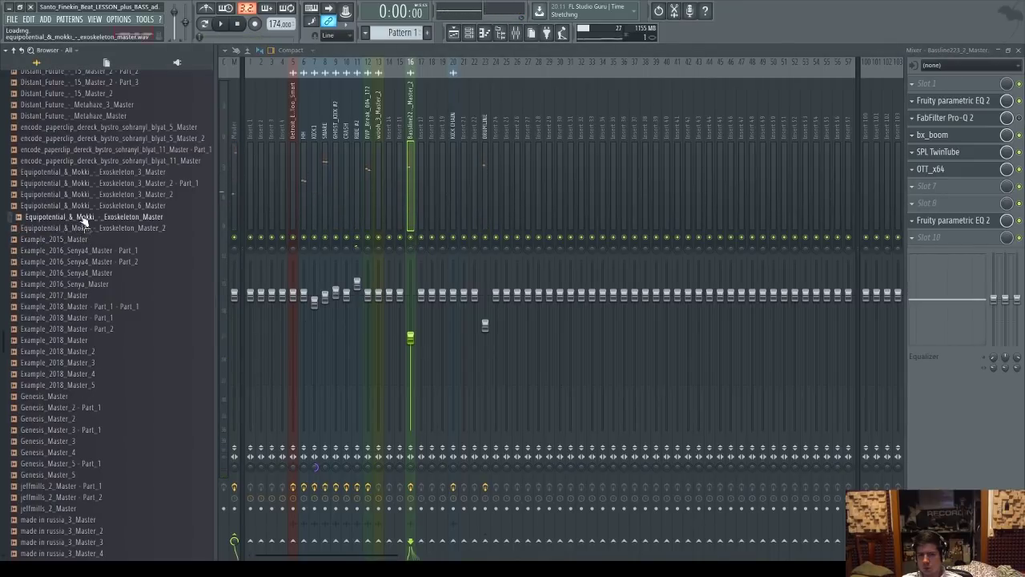
{"action": "left_click", "coordinate": [81, 207]}
{"action": "left_click", "coordinate": [84, 217]}
{"action": "left_click", "coordinate": [453, 33]}
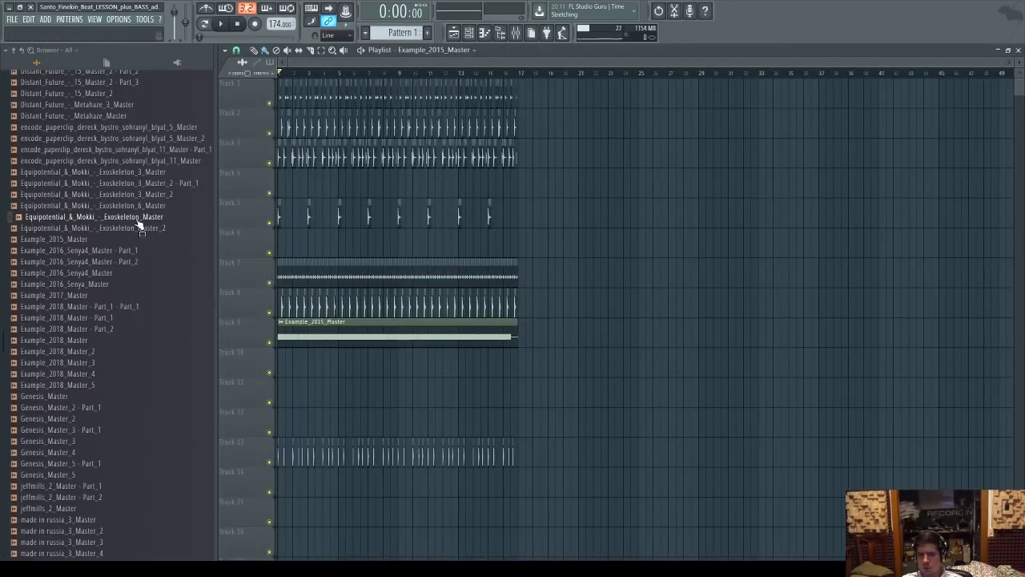
{"action": "left_click", "coordinate": [118, 206]}
{"action": "key", "text": "ctrl+s"}
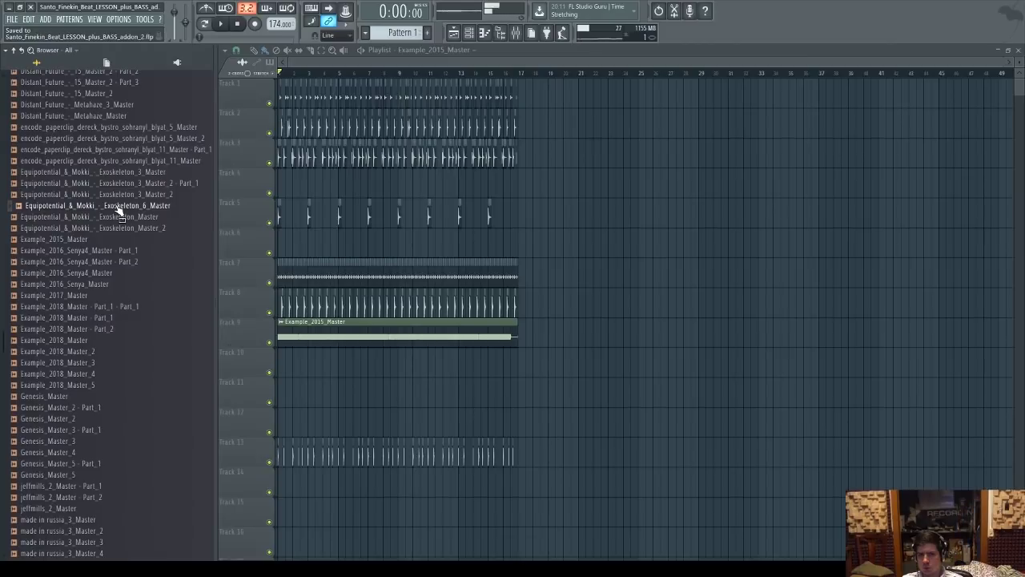
Audition the encode_paperclip_dereck and Distant_Future Metahaze samples for a second bass layer.
{"action": "left_click", "coordinate": [92, 195]}
{"action": "scroll", "coordinate": [32, 336], "scroll_direction": "up", "scroll_amount": 4}
{"action": "left_click", "coordinate": [40, 296]}
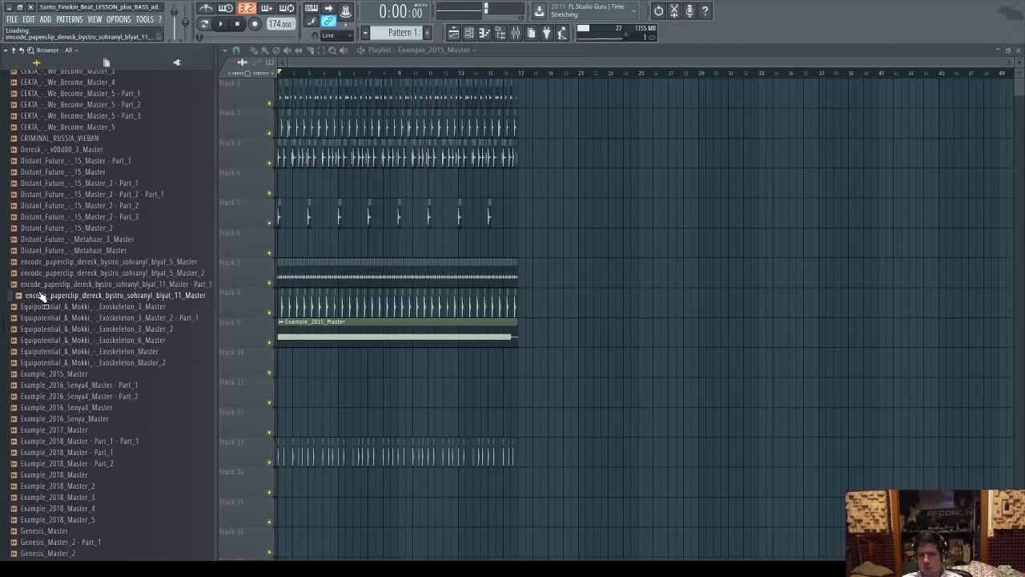
{"action": "key", "text": "Up"}
{"action": "key", "text": "Up"}
{"action": "key", "text": "Up"}
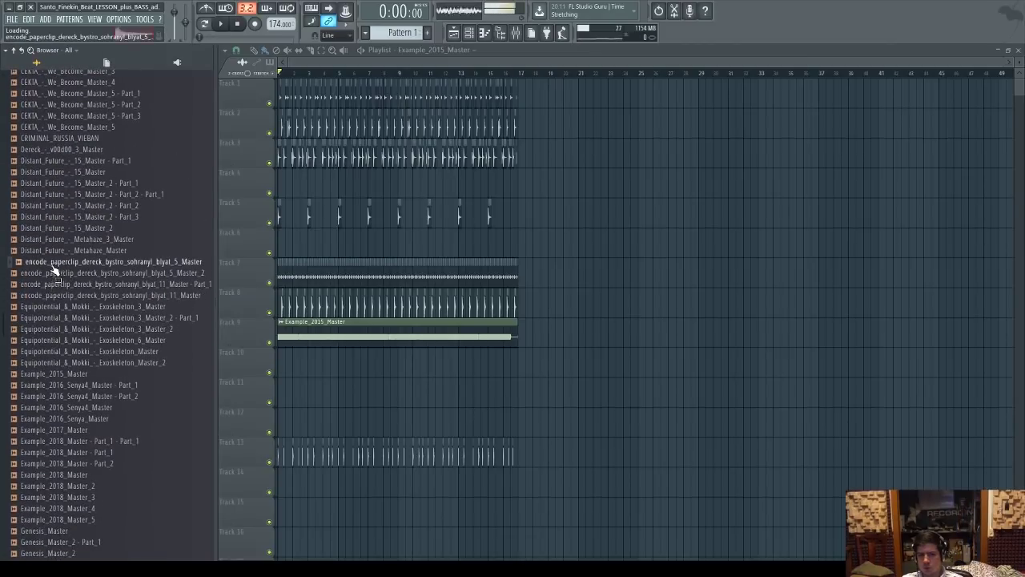
{"action": "left_click", "coordinate": [55, 253]}
{"action": "key", "text": "Up"}
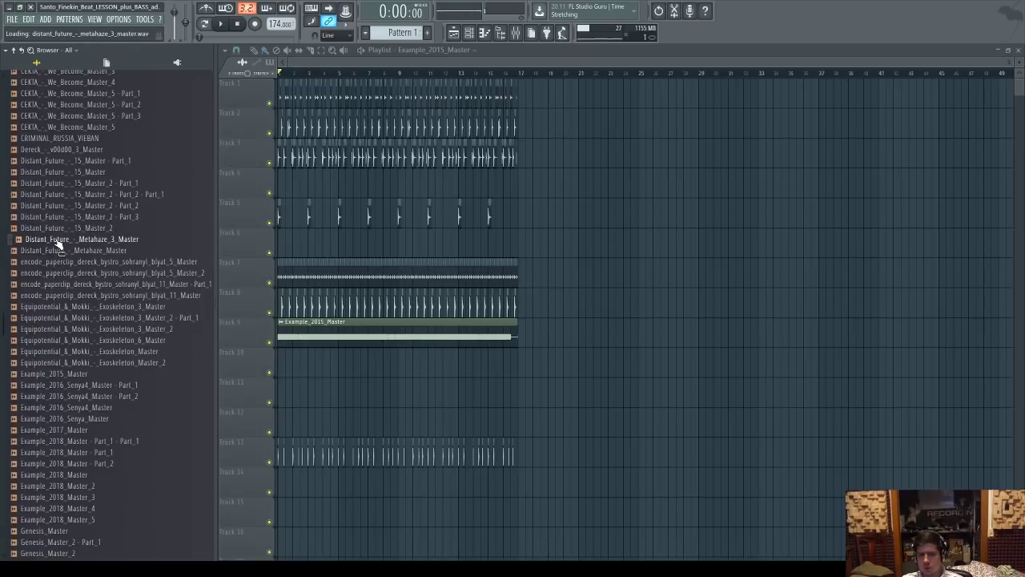
Place Distant_Future_-_Metahaze_3_Master at the start of Track 10 and route it to mixer track 14.
{"action": "key", "text": "space"}
{"action": "key", "text": "space"}
{"action": "left_click_drag", "start_coordinate": [291, 369], "coordinate": [296, 369]}
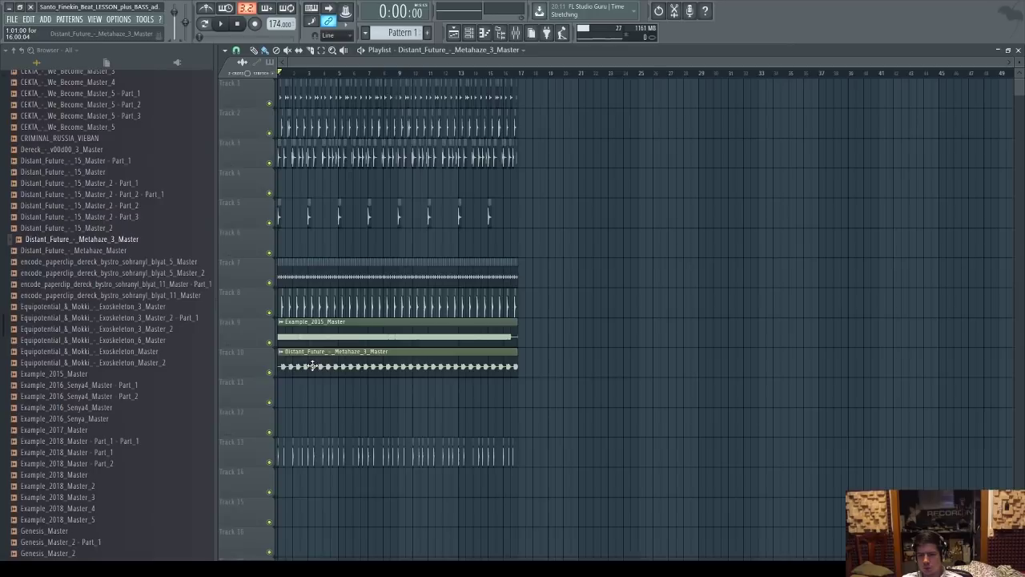
{"action": "double_click", "coordinate": [361, 371]}
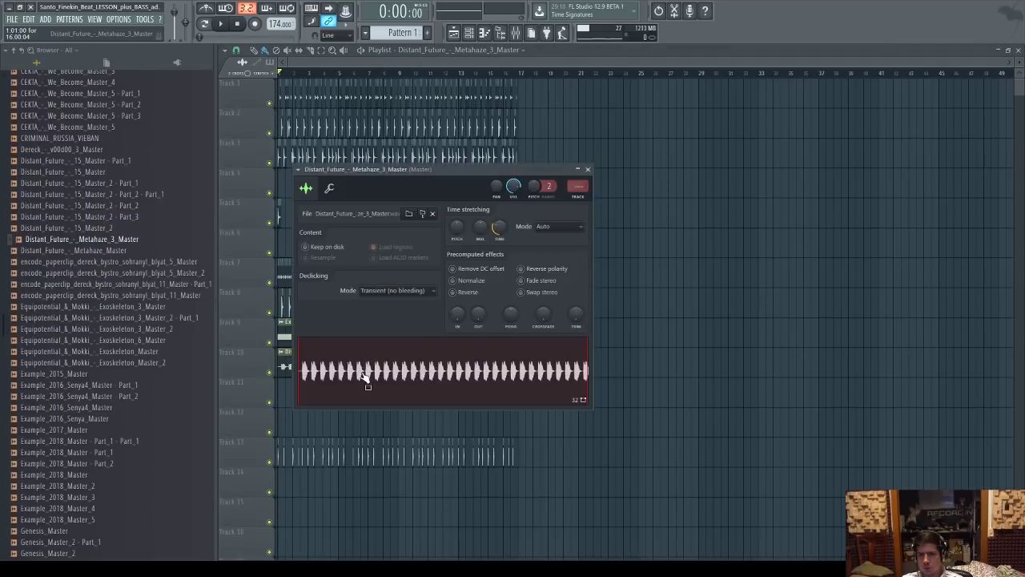
{"action": "left_click", "coordinate": [578, 196]}
{"action": "key", "text": "space"}
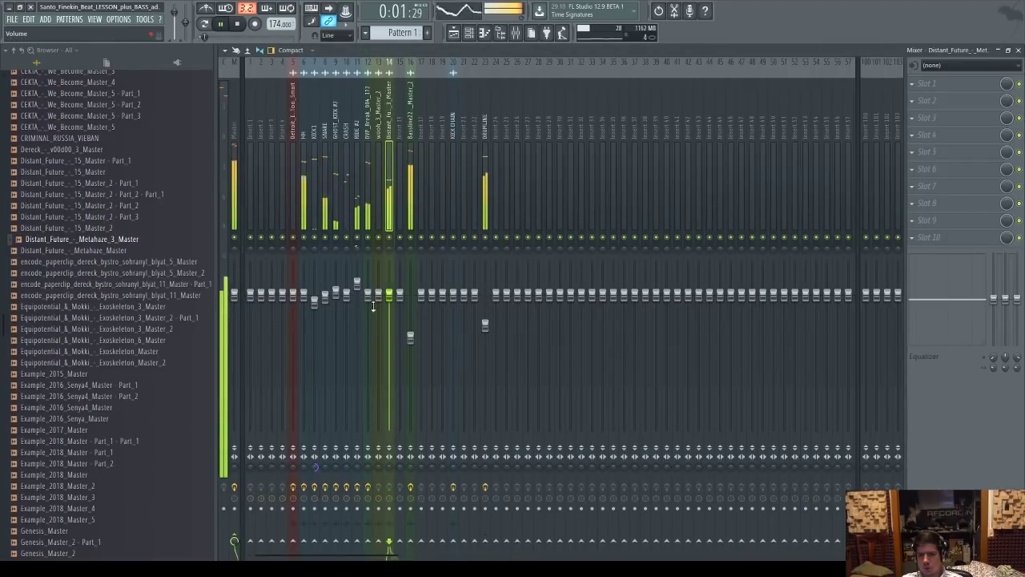
Pitch the Metahaze_3 sample down a few semitones by ear against the beat, after trying shifts up to +800 cents.
{"action": "left_click", "coordinate": [453, 33]}
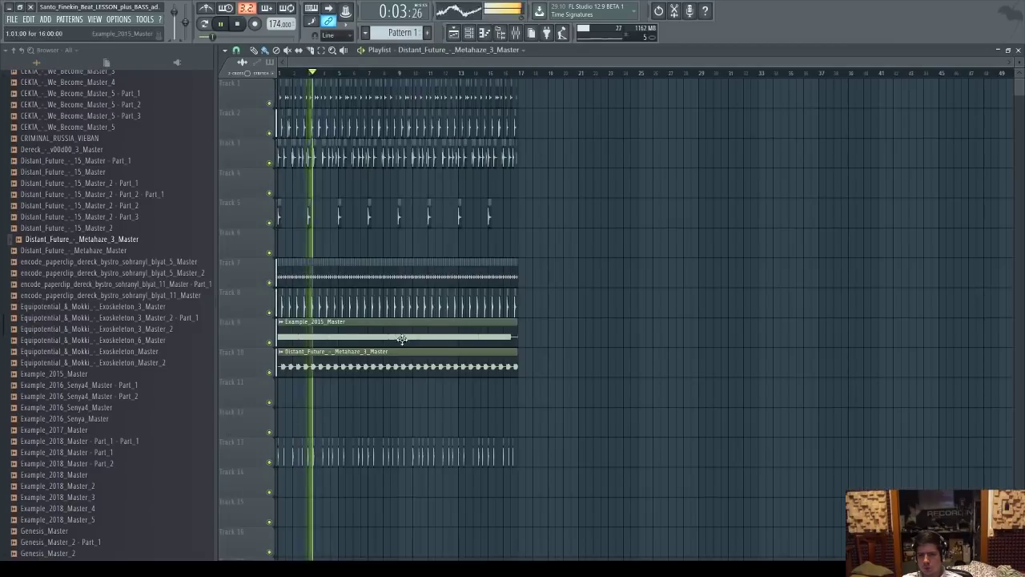
{"action": "double_click", "coordinate": [399, 363]}
{"action": "key", "text": "space"}
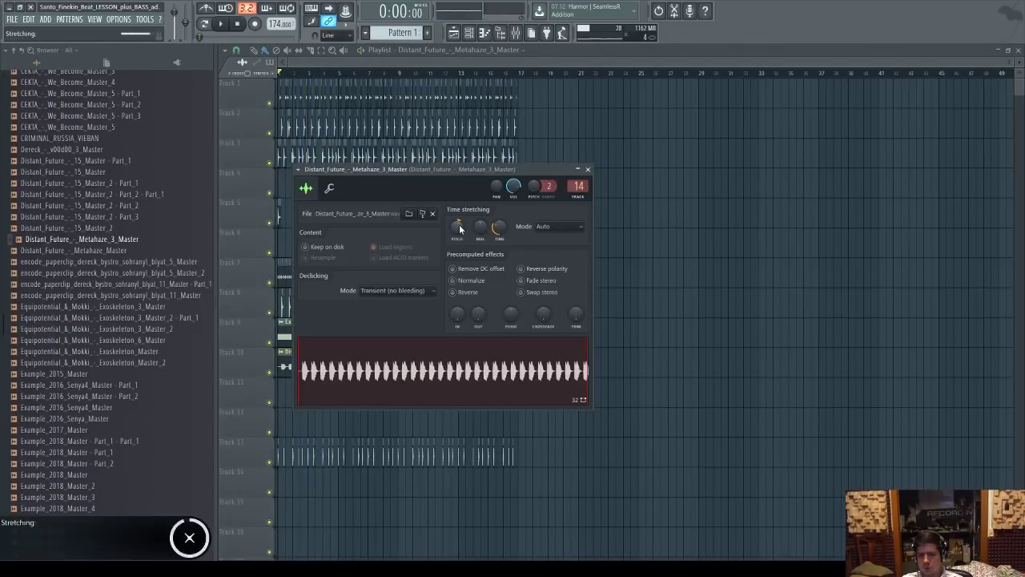
{"action": "key", "text": "space"}
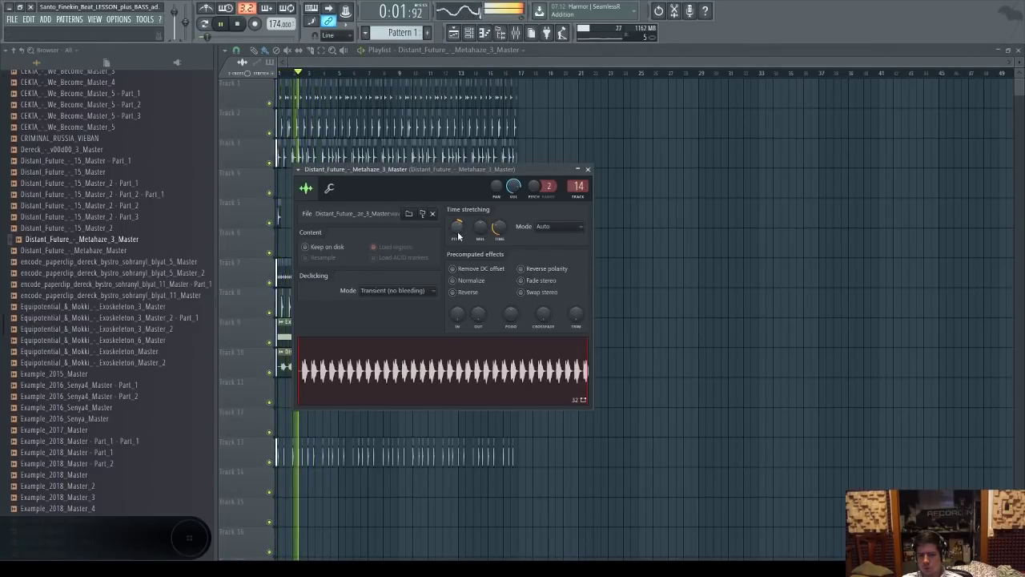
{"action": "scroll", "coordinate": [458, 233], "scroll_direction": "up", "scroll_amount": 1}
{"action": "scroll", "coordinate": [458, 233], "scroll_direction": "up", "scroll_amount": 1}
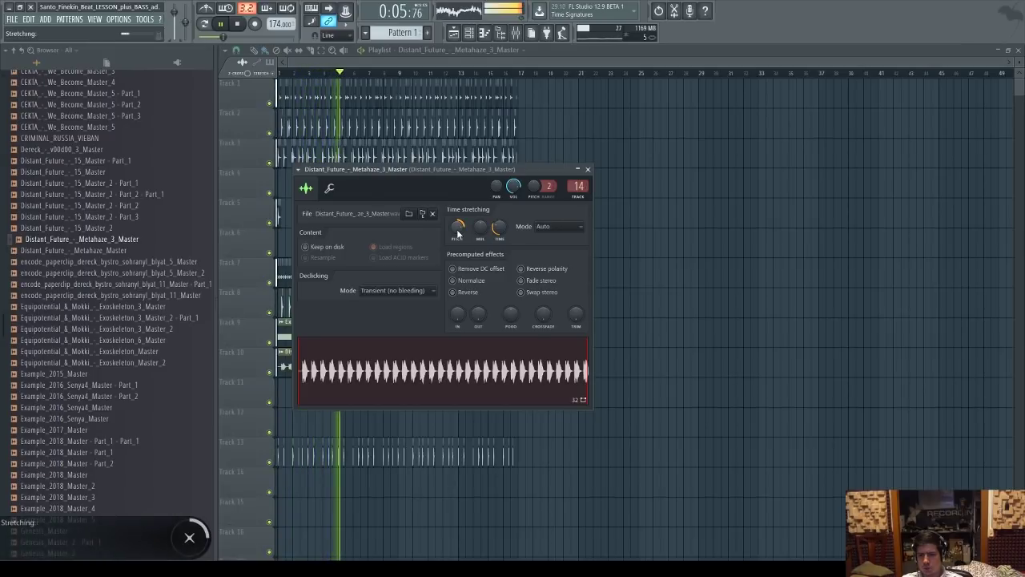
{"action": "left_click_drag", "start_coordinate": [458, 233], "coordinate": [458, 228]}
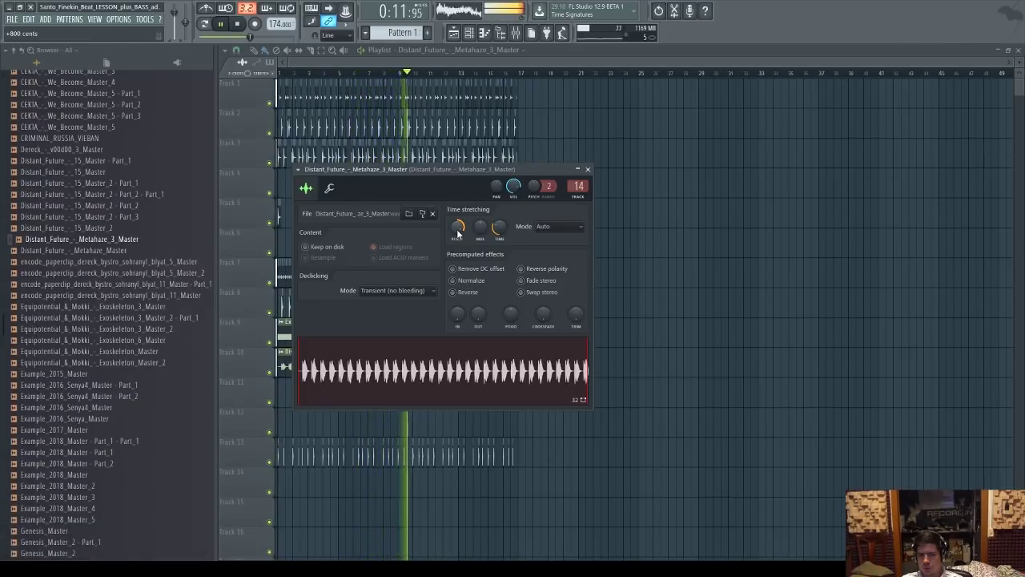
{"action": "key", "text": "space"}
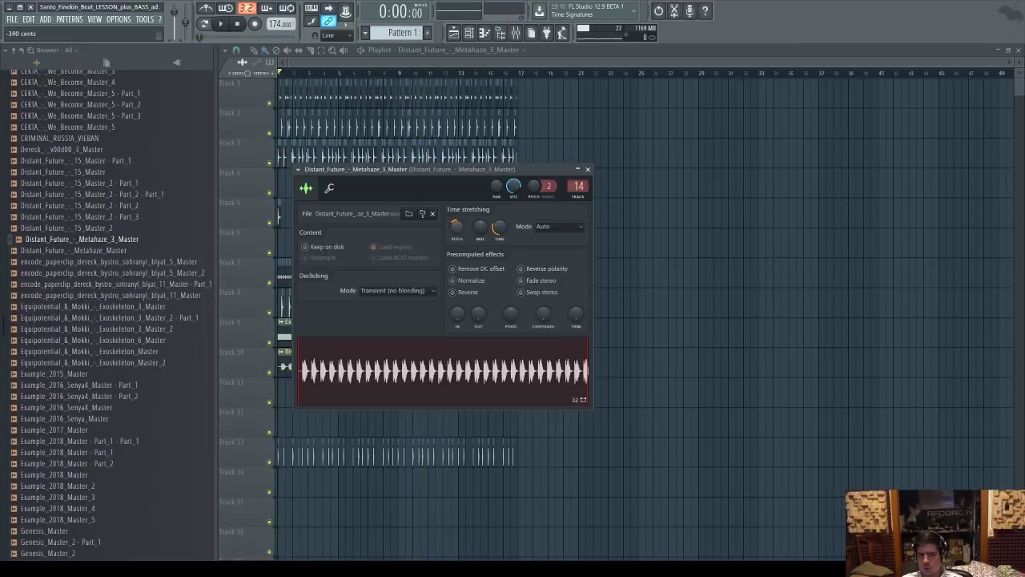
{"action": "key", "text": "space"}
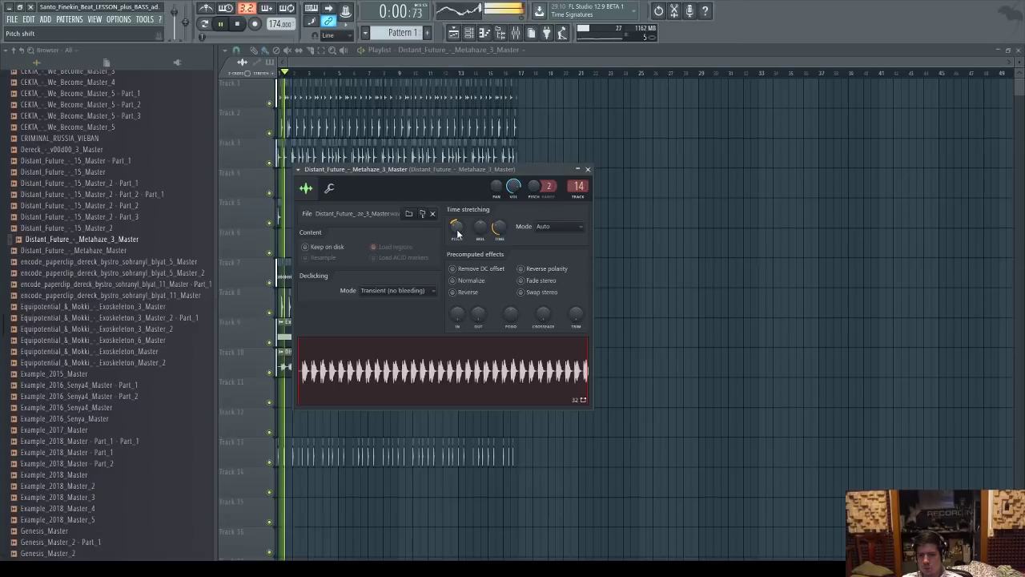
Load OTT_x64 into effect slot 3 of mixer track 14 with time at 0%, reduced downward strength and the low band turned down.
{"action": "left_click", "coordinate": [516, 32]}
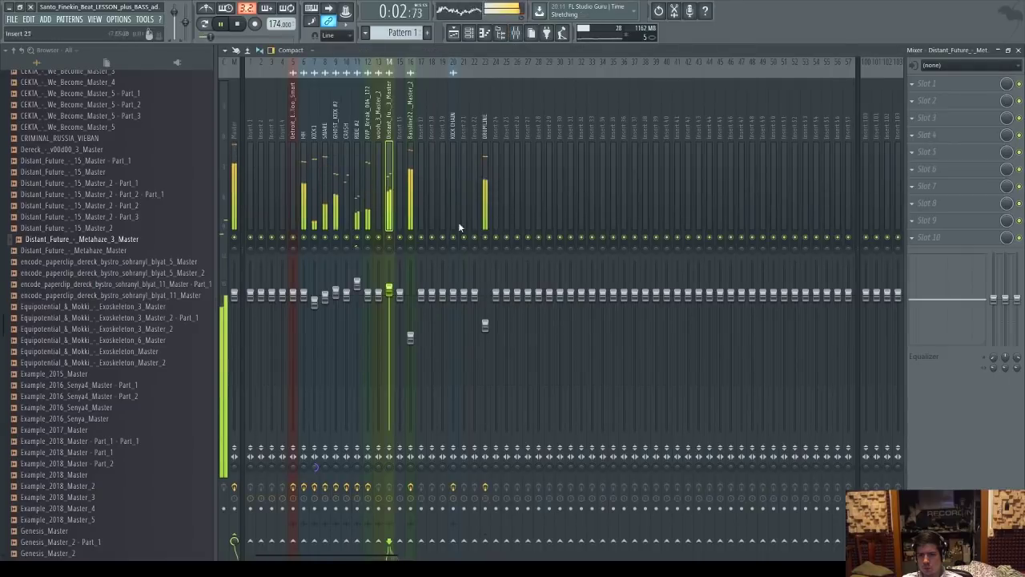
{"action": "left_click", "coordinate": [913, 118]}
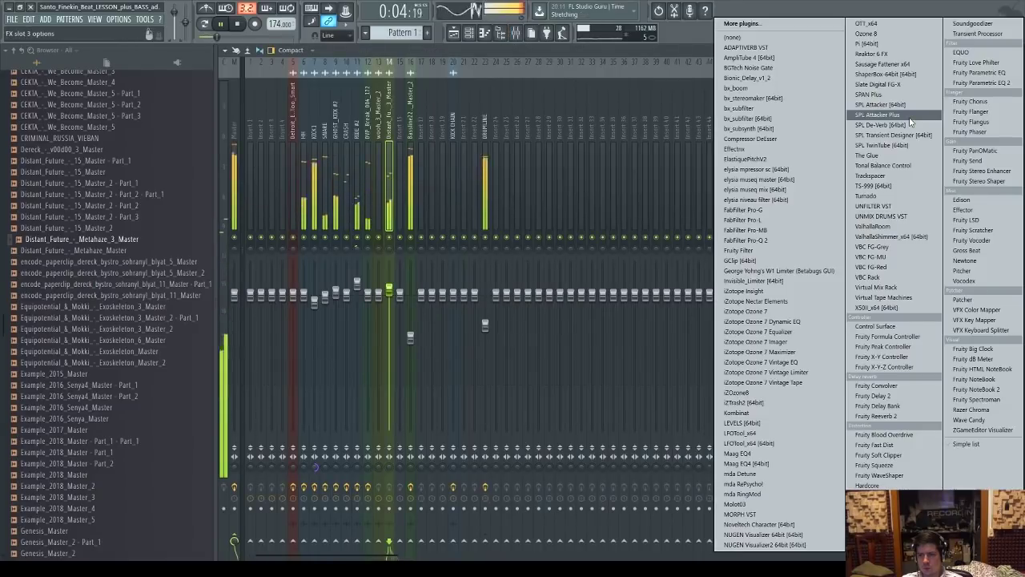
{"action": "left_click", "coordinate": [889, 30]}
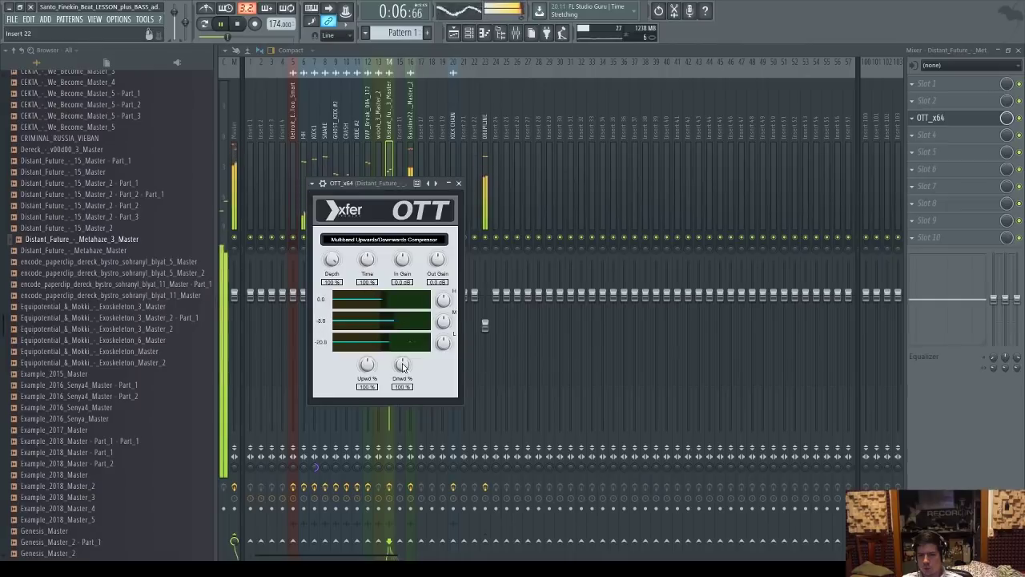
{"action": "left_click_drag", "start_coordinate": [404, 365], "coordinate": [404, 373]}
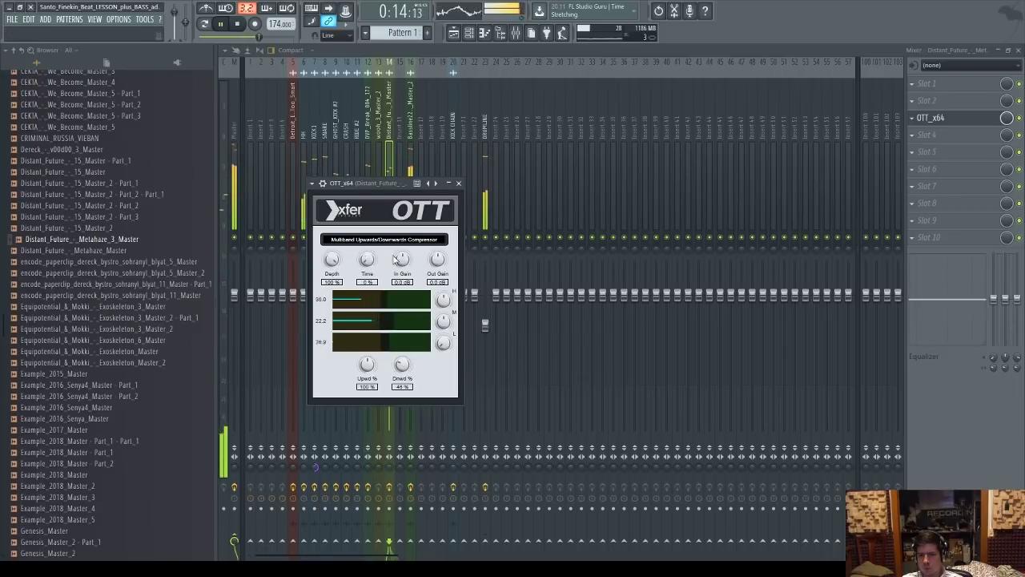
Solo mixer track 14 and load Fruity parametric EQ 2 into slot 4, cutting the lows and boosting the low mids and highs.
{"action": "left_click", "coordinate": [387, 143]}
{"action": "right_click", "coordinate": [390, 237]}
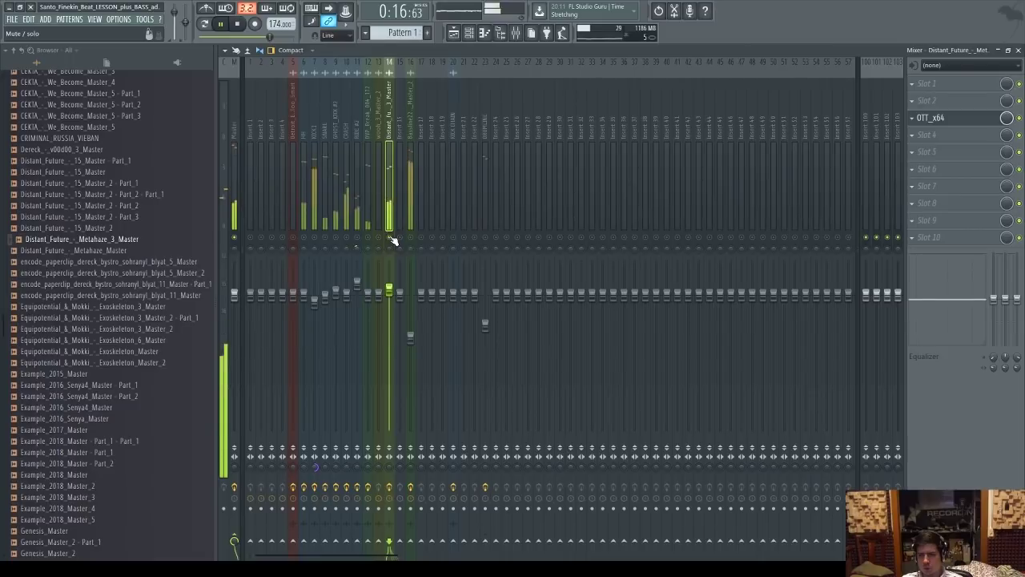
{"action": "left_click", "coordinate": [911, 135]}
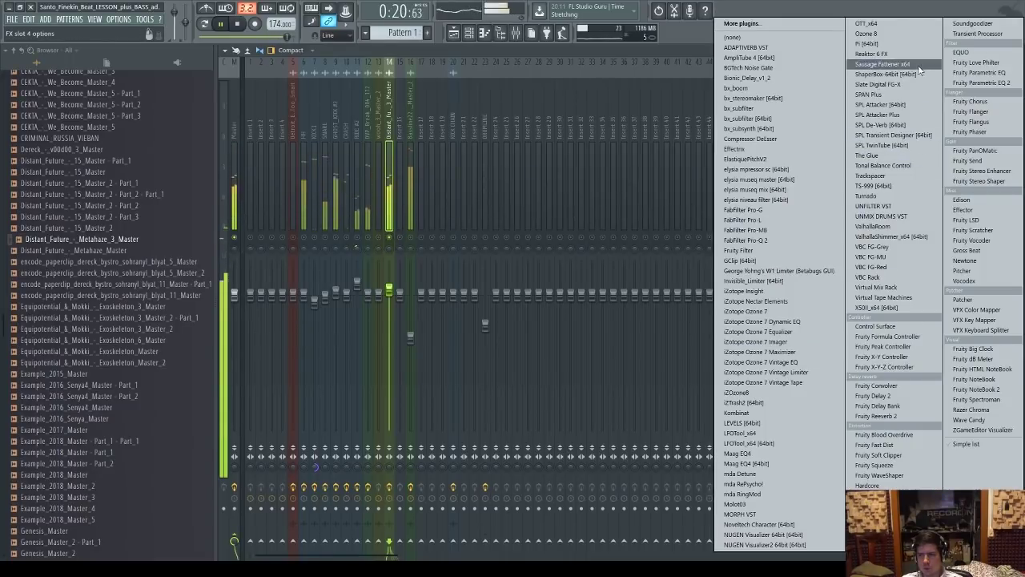
{"action": "left_click", "coordinate": [982, 83]}
{"action": "left_click_drag", "start_coordinate": [395, 283], "coordinate": [376, 329]}
{"action": "left_click_drag", "start_coordinate": [465, 283], "coordinate": [508, 245]}
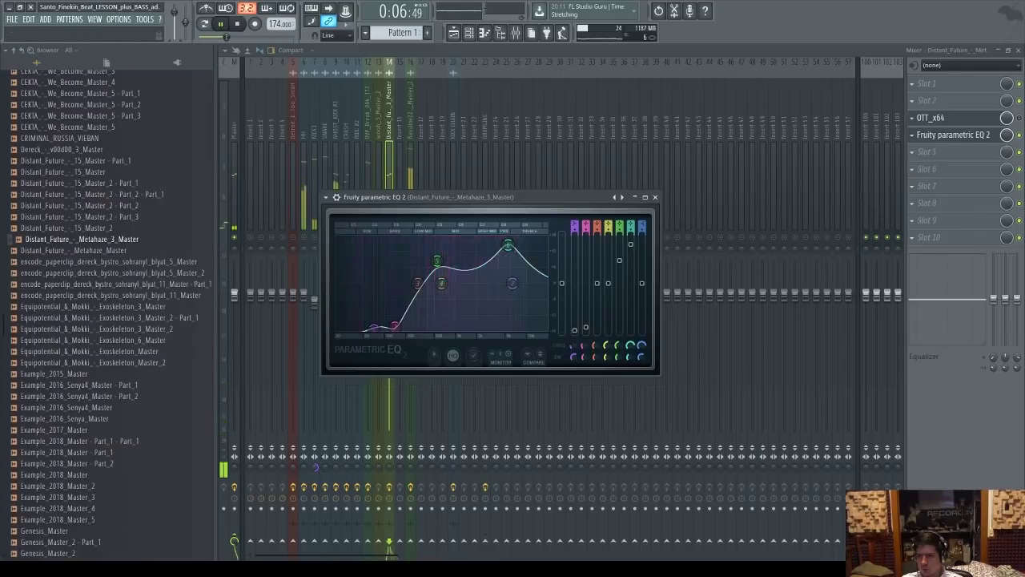
Load FabFilter Pro-Q 2 into slot 5 and cut a bell band at about 67 Hz by about 29 dB.
{"action": "left_click", "coordinate": [918, 155]}
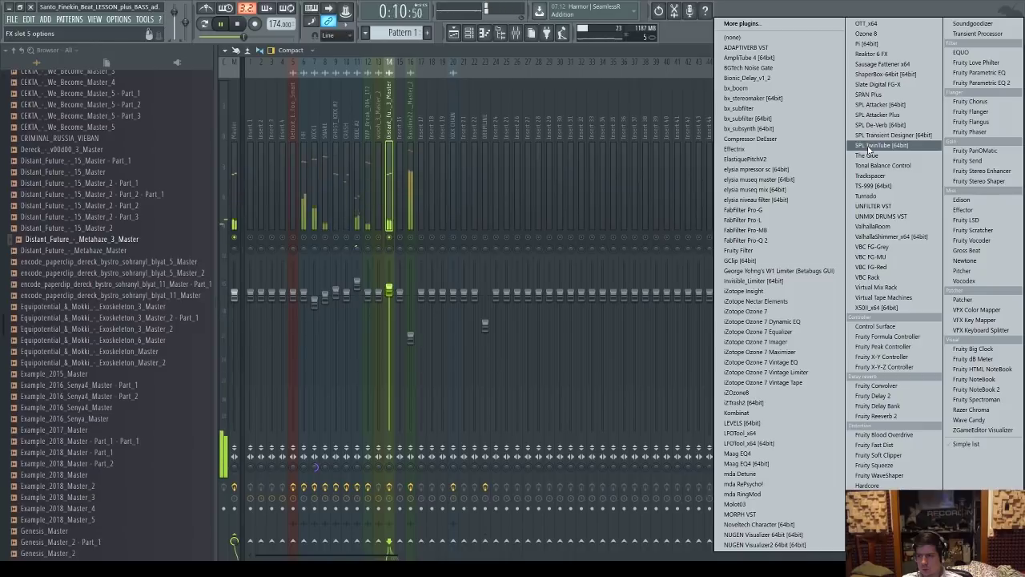
{"action": "left_click", "coordinate": [749, 240]}
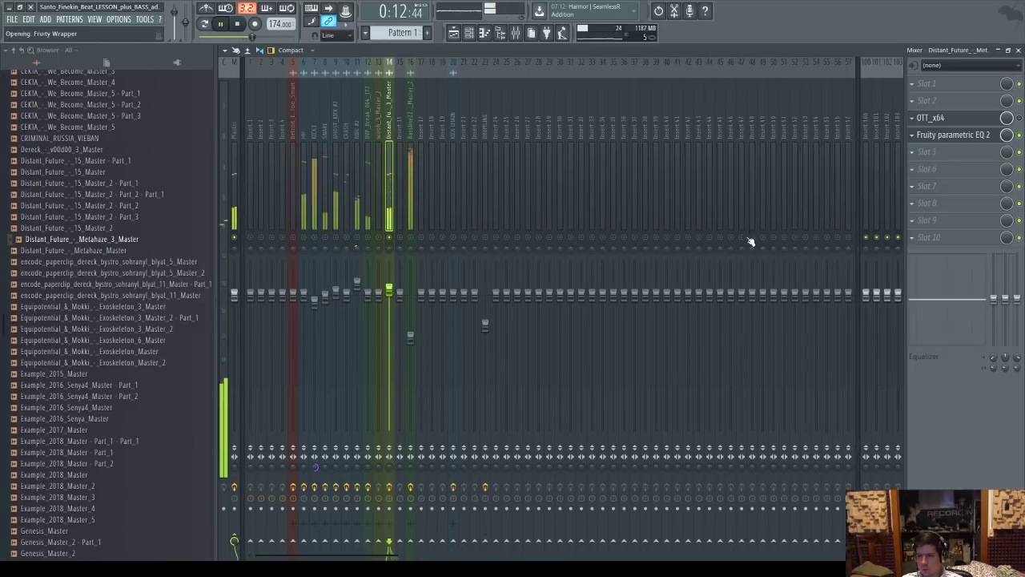
{"action": "left_click", "coordinate": [368, 284]}
{"action": "left_click_drag", "start_coordinate": [370, 328], "coordinate": [379, 383]}
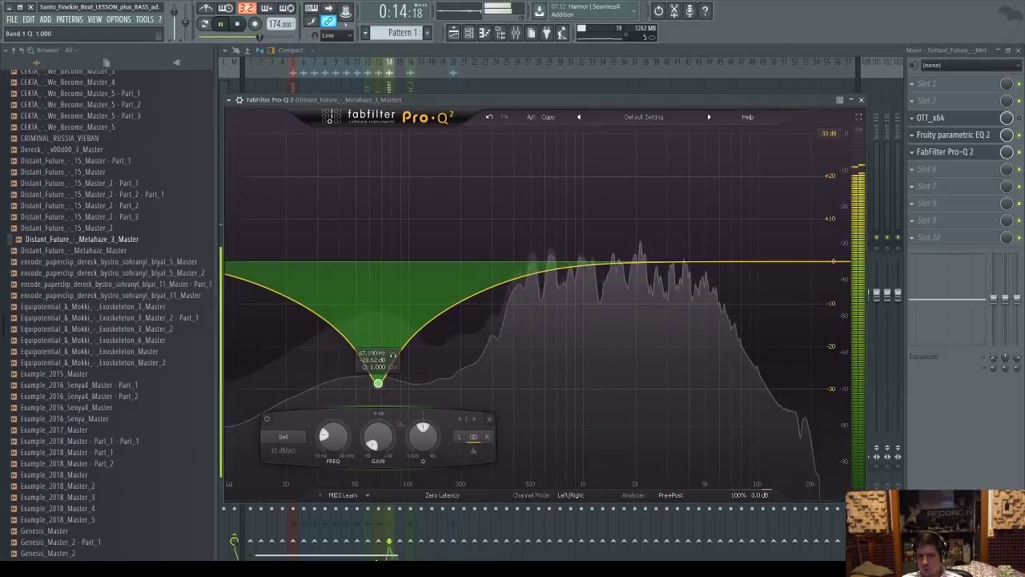
Add a 96 dB/oct low cut at about 132 Hz and a bell dip of about 4 dB near 700 Hz in Pro-Q 2.
{"action": "left_click_drag", "start_coordinate": [281, 298], "coordinate": [266, 350]}
{"action": "left_click_drag", "start_coordinate": [277, 266], "coordinate": [261, 323]}
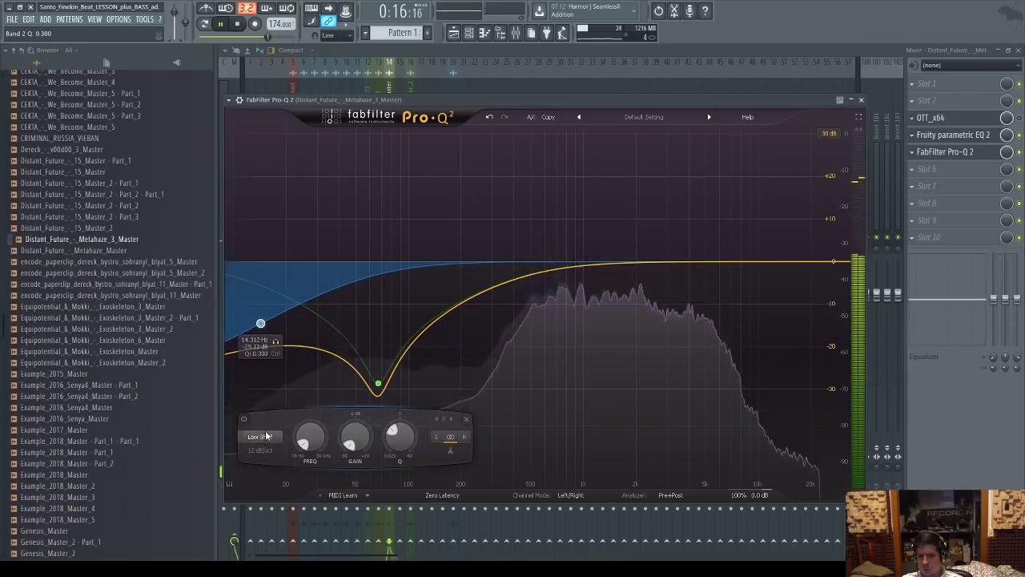
{"action": "left_click", "coordinate": [260, 437]}
{"action": "left_click", "coordinate": [267, 475]}
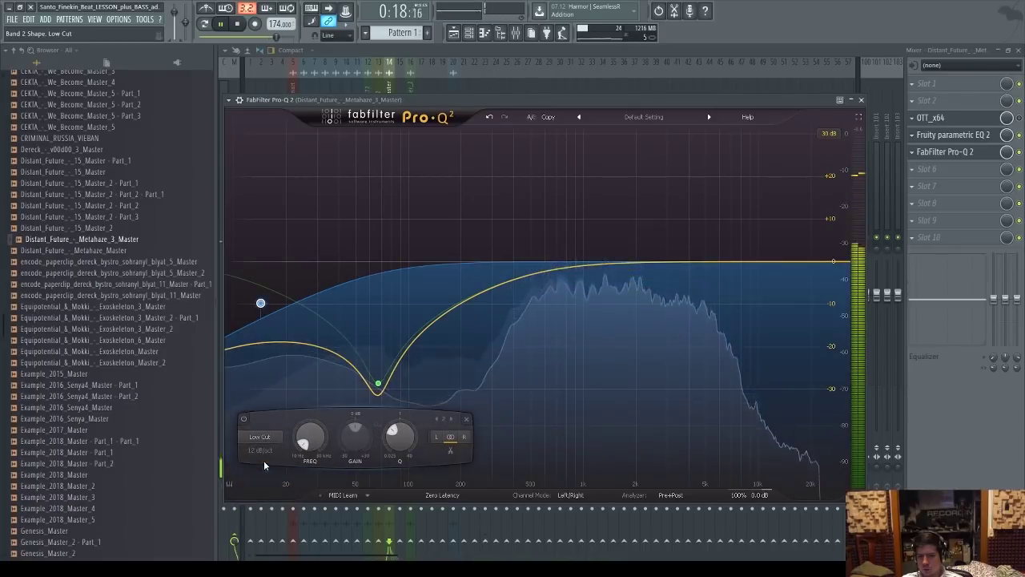
{"action": "left_click", "coordinate": [260, 450]}
{"action": "left_click", "coordinate": [265, 447]}
{"action": "left_click_drag", "start_coordinate": [268, 302], "coordinate": [430, 299]}
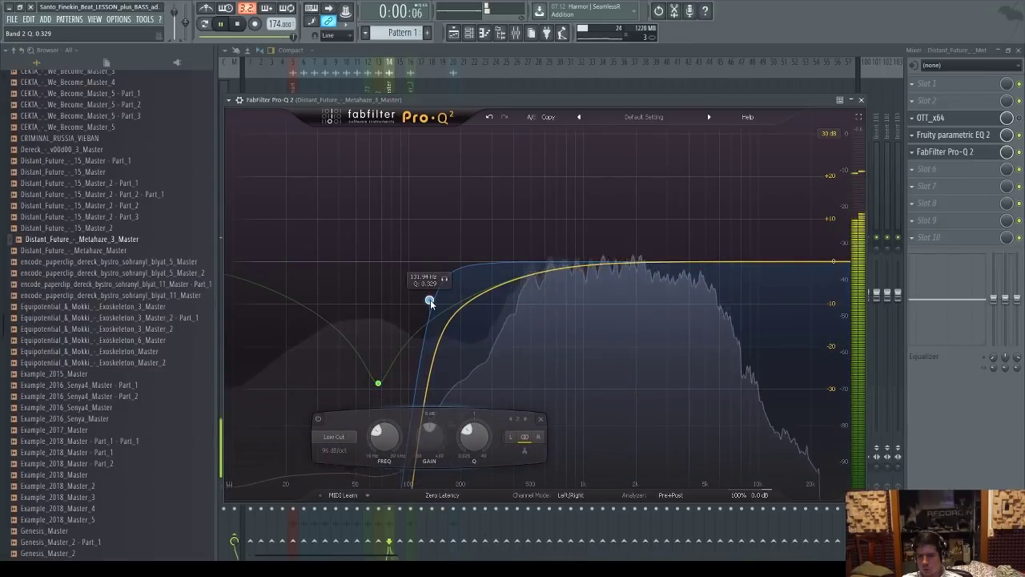
{"action": "left_click_drag", "start_coordinate": [560, 271], "coordinate": [556, 288]}
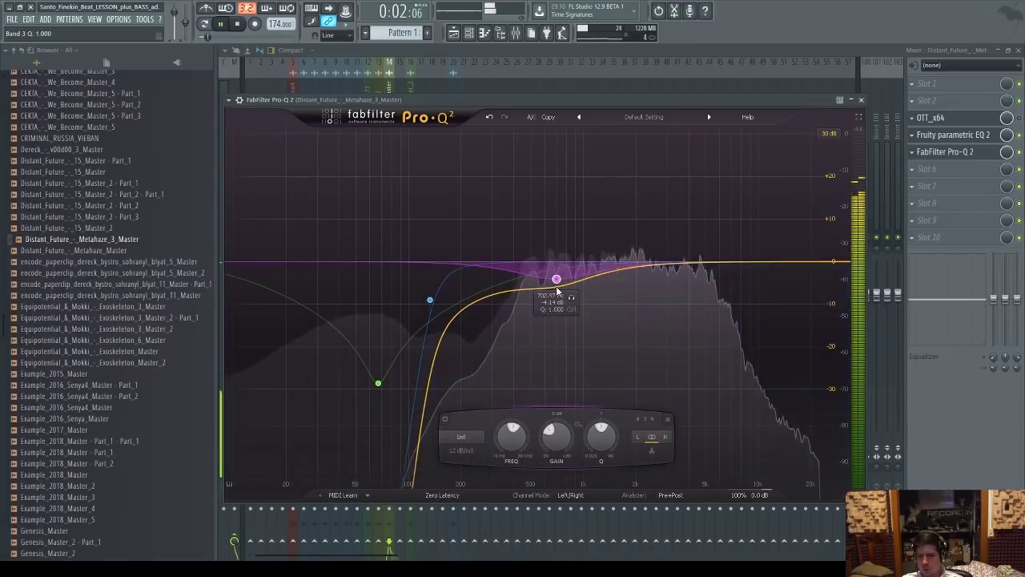
Narrow the 703 Hz bell in track 14's Pro-Q 2 to Q 40 and move it to about 531 Hz at -23.6 dB.
{"action": "scroll", "coordinate": [557, 287], "scroll_direction": "down", "scroll_amount": 7}
{"action": "scroll", "coordinate": [557, 288], "scroll_direction": "up", "scroll_amount": 5}
{"action": "scroll", "coordinate": [558, 287], "scroll_direction": "up", "scroll_amount": 10}
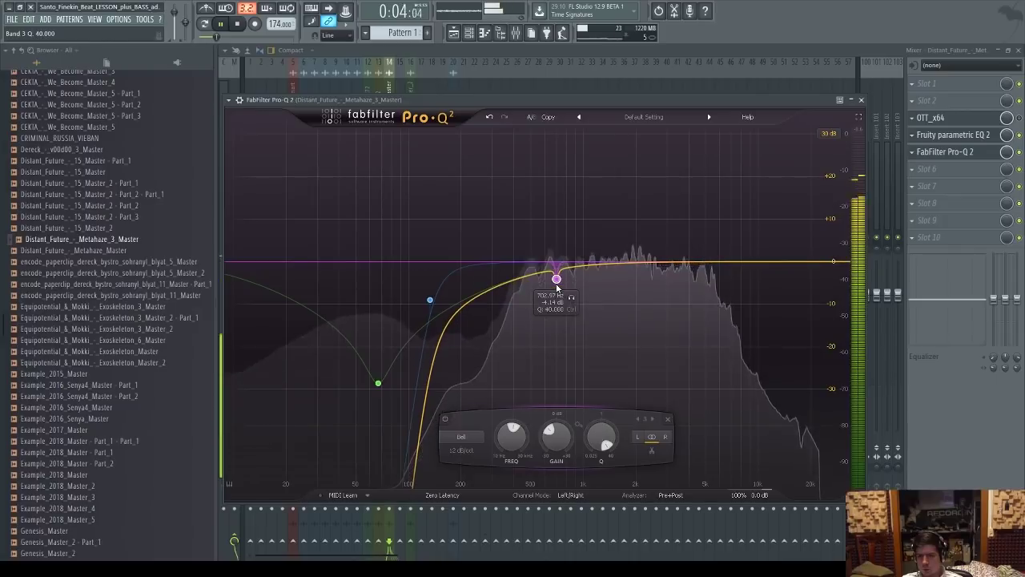
{"action": "left_click_drag", "start_coordinate": [559, 287], "coordinate": [536, 366]}
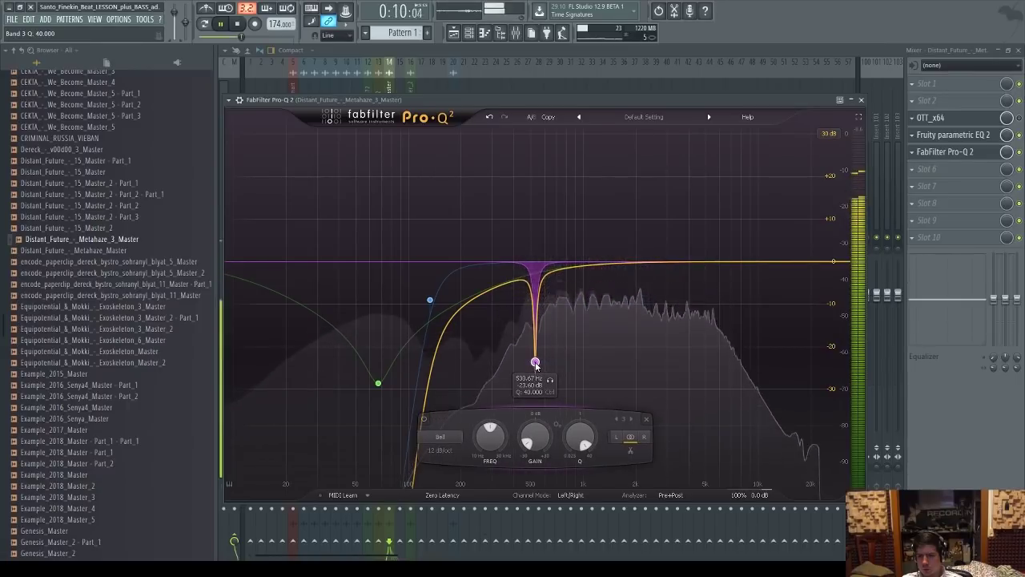
Add a narrow bell with Q 40 at about 1661 Hz and +0.25 dB, close the equalizer and restart playback.
{"action": "left_click_drag", "start_coordinate": [634, 266], "coordinate": [622, 284]}
{"action": "scroll", "coordinate": [639, 369], "scroll_direction": "down", "scroll_amount": 6}
{"action": "scroll", "coordinate": [638, 367], "scroll_direction": "up", "scroll_amount": 15}
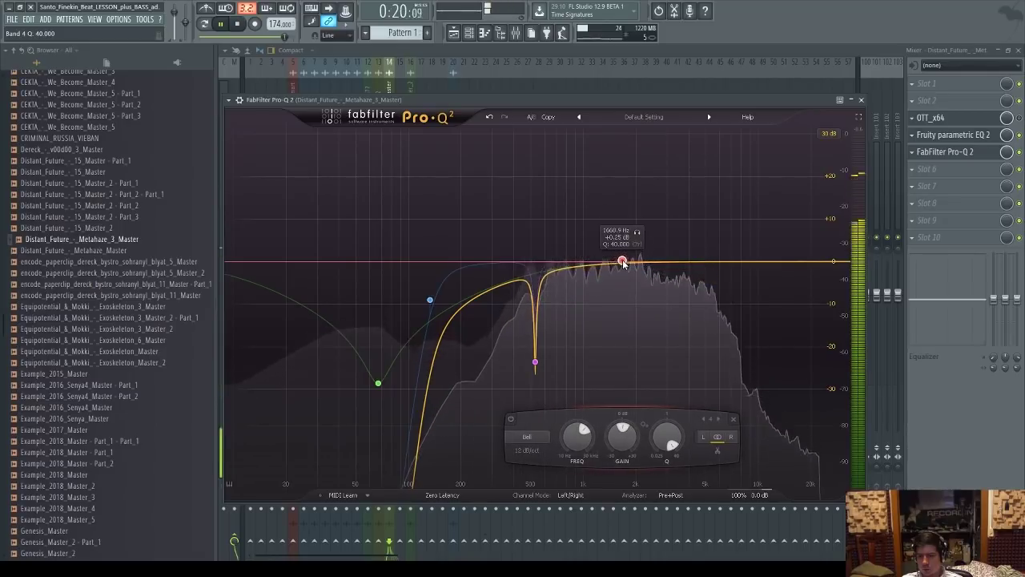
{"action": "key", "text": "Escape"}
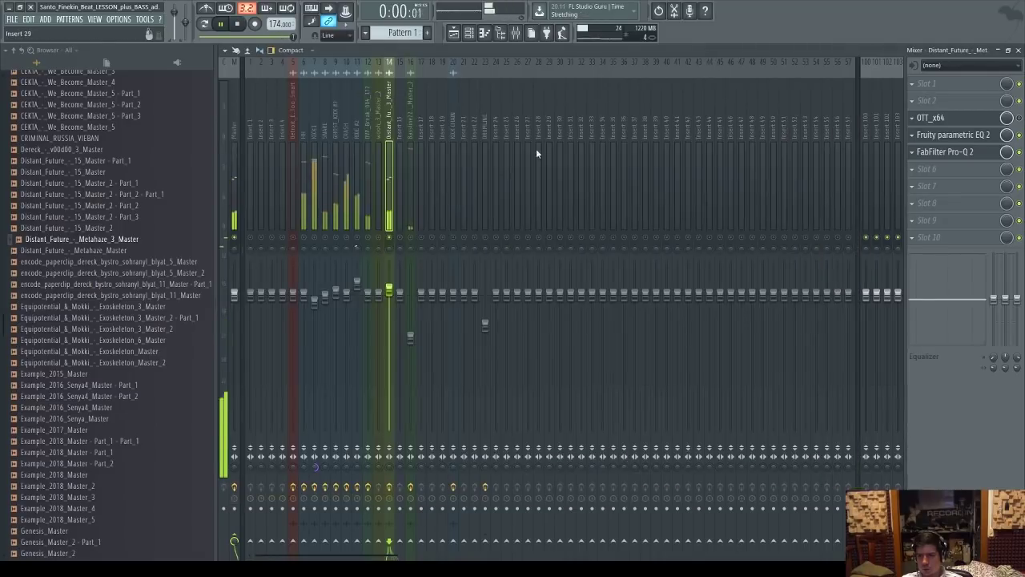
{"action": "key", "text": "space"}
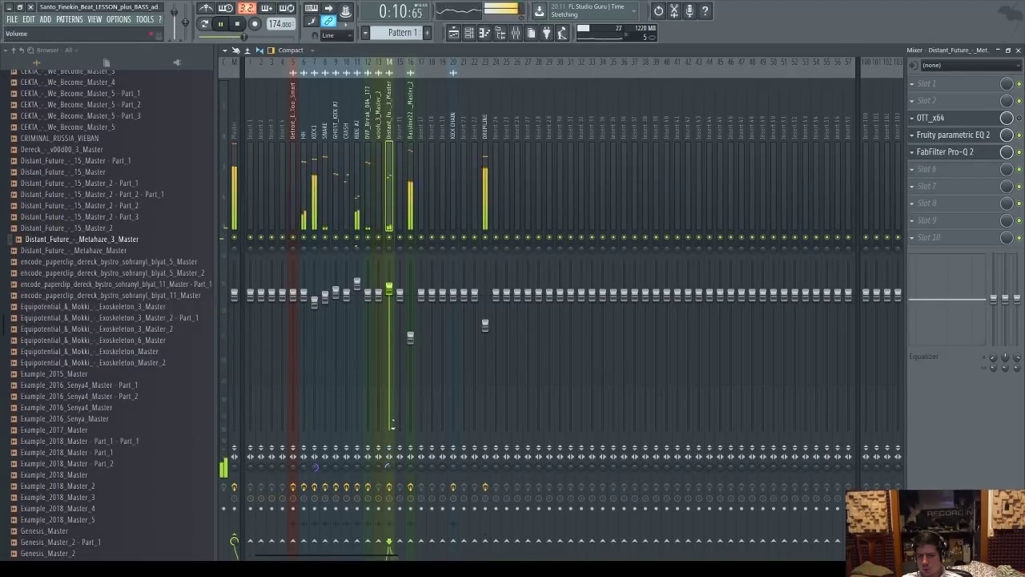
Solo the Bassline223 track 16 in the mixer and load FabFilter Pro-Q 2 into its effect slot 7.
{"action": "left_click", "coordinate": [453, 33]}
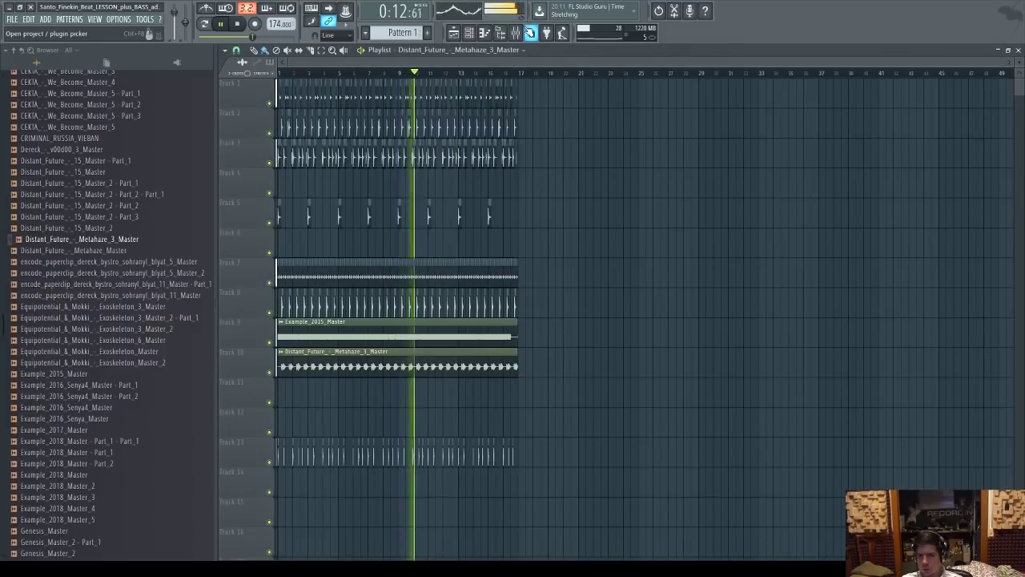
{"action": "left_click", "coordinate": [500, 32]}
{"action": "right_click", "coordinate": [411, 238]}
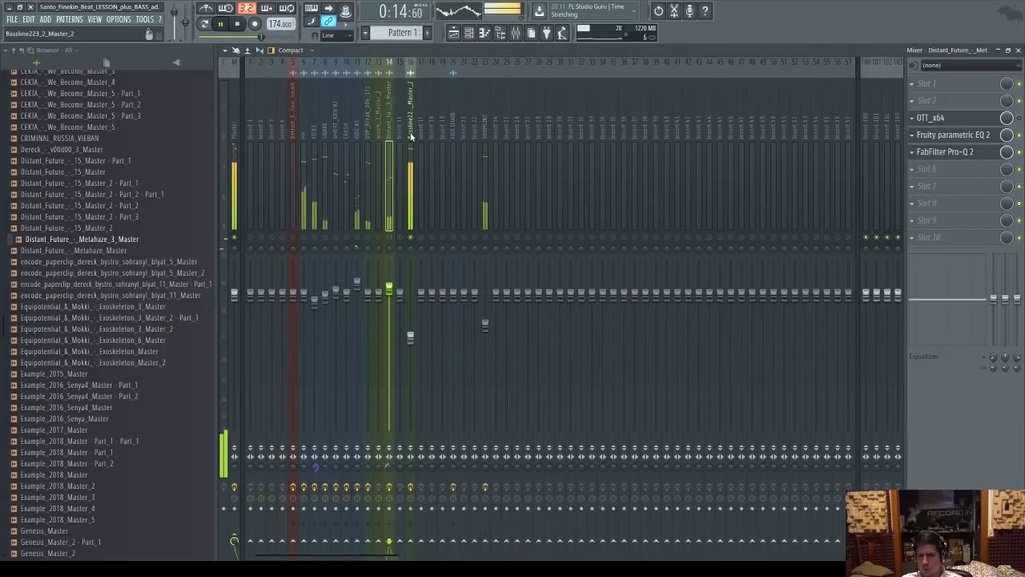
{"action": "left_click", "coordinate": [913, 189]}
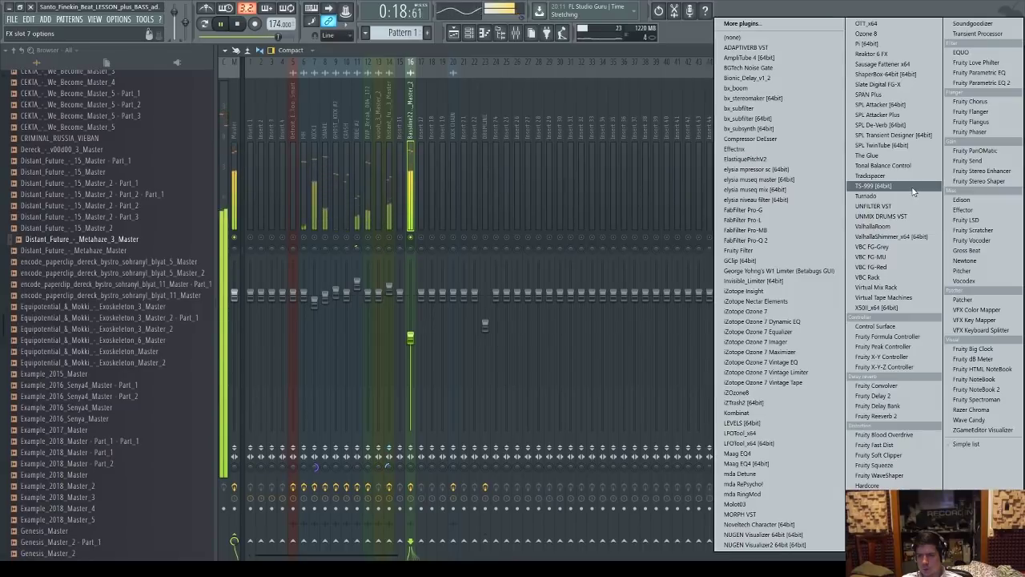
{"action": "left_click", "coordinate": [746, 241]}
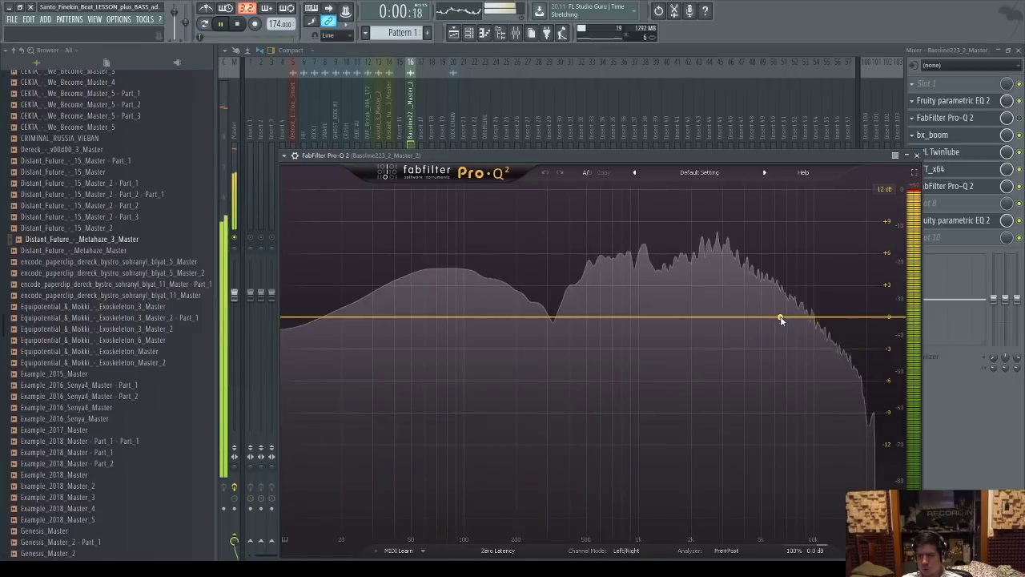
Add a band at about 3852 Hz with Q 0.3 in the new Pro-Q 2 and change its shape to High Cut.
{"action": "left_click_drag", "start_coordinate": [818, 316], "coordinate": [770, 359]}
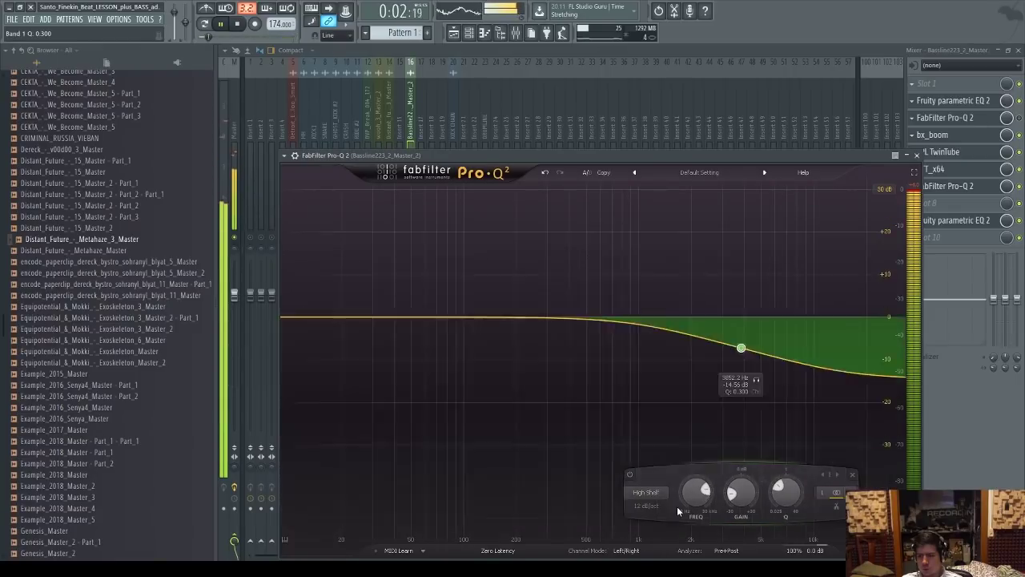
{"action": "left_click", "coordinate": [645, 493]}
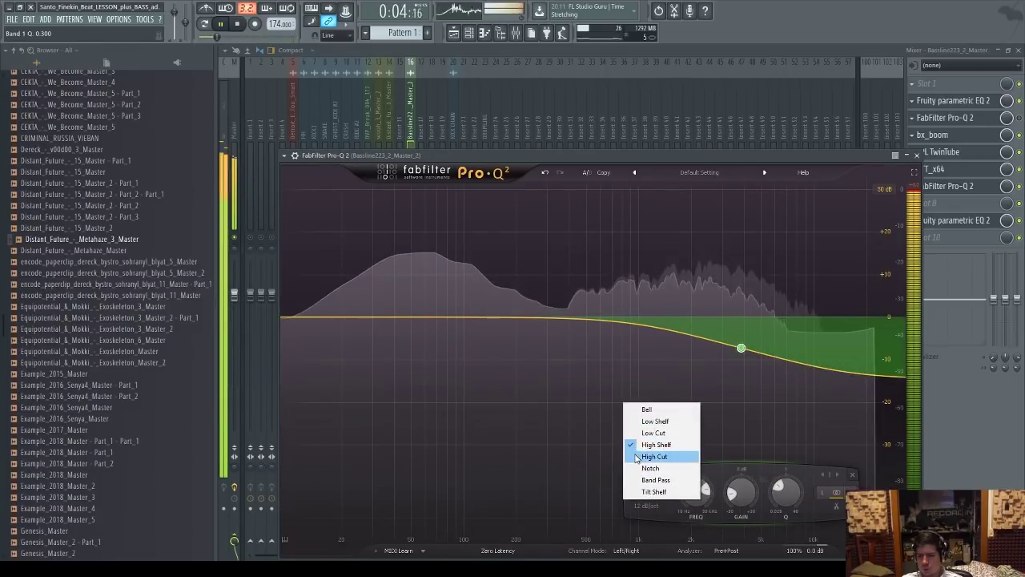
{"action": "left_click", "coordinate": [637, 457]}
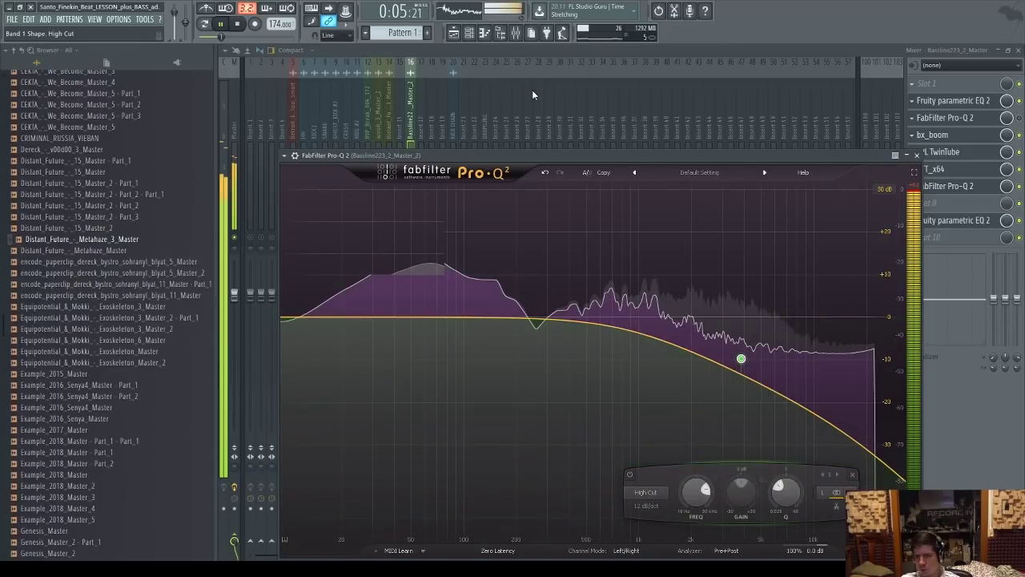
{"action": "left_click", "coordinate": [516, 35]}
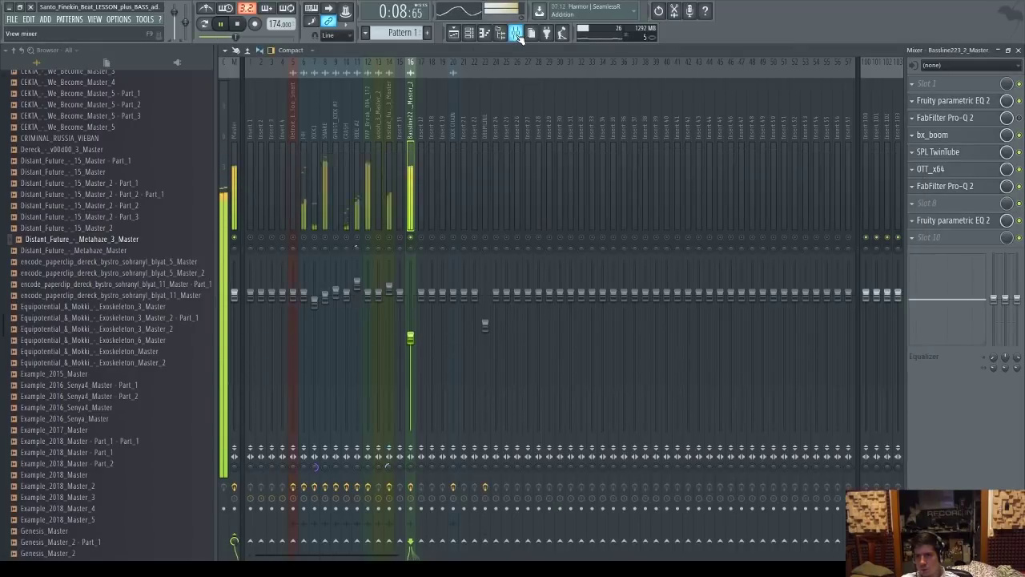
Set the high cut slope to 96 dB/oct, lower its frequency to about 470 Hz and play it in the full mix.
{"action": "left_click", "coordinate": [955, 188]}
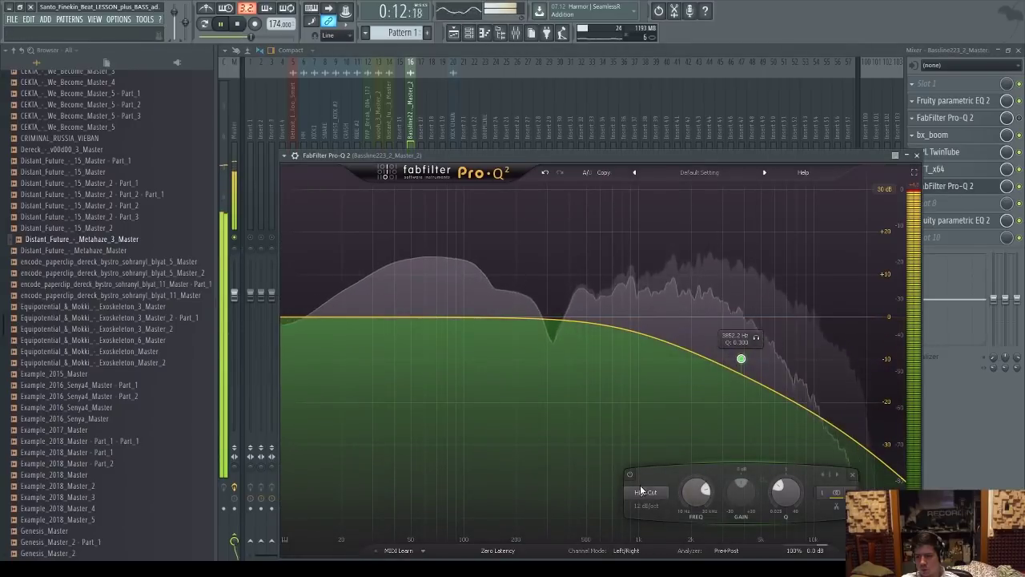
{"action": "left_click", "coordinate": [646, 505]}
{"action": "left_click", "coordinate": [653, 529]}
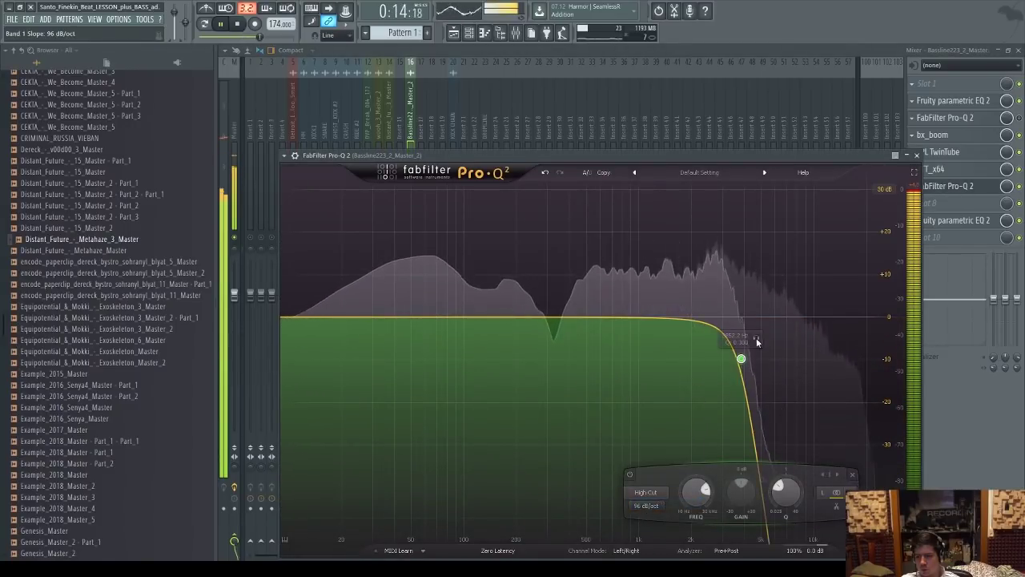
{"action": "left_click_drag", "start_coordinate": [743, 360], "coordinate": [582, 364]}
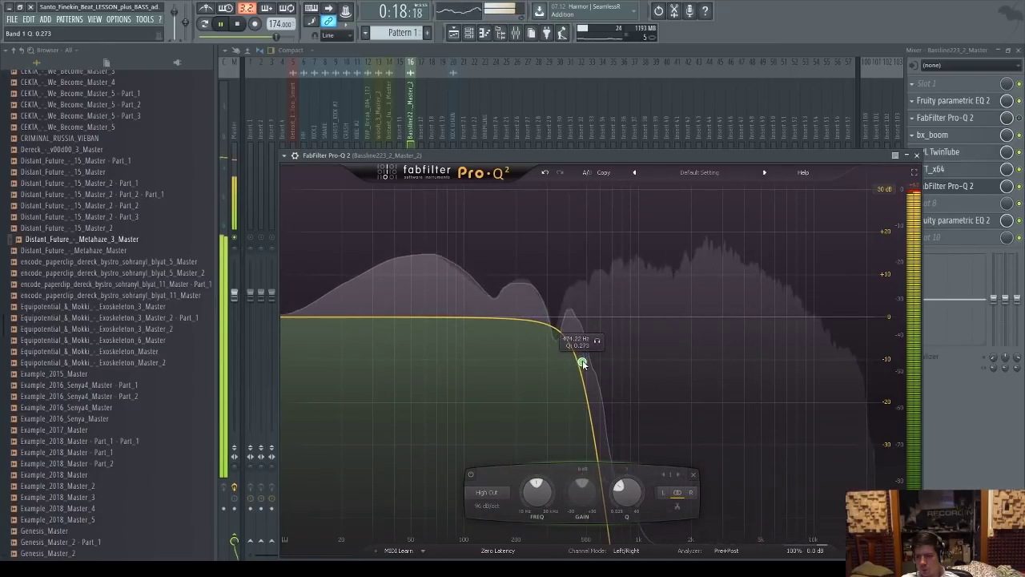
{"action": "left_click", "coordinate": [489, 53]}
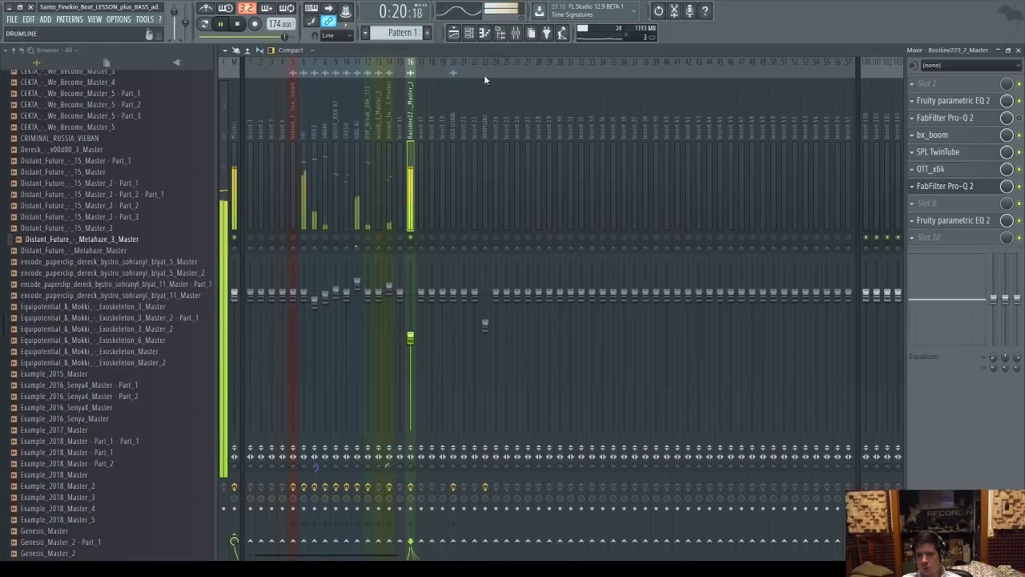
{"action": "key", "text": "space"}
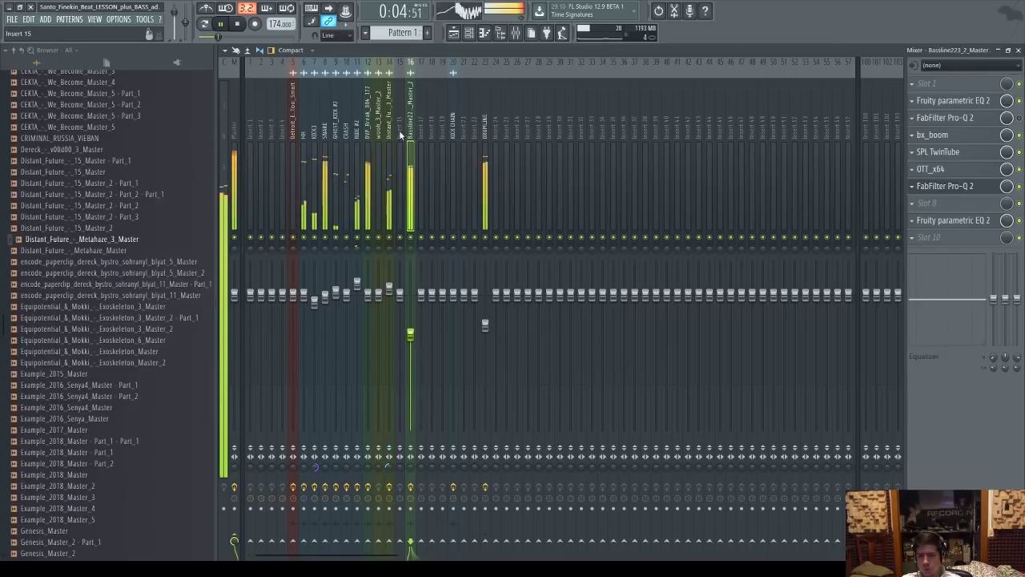
In track 14's Pro-Q 2, shift the narrow 1661 Hz band into the highs and add a bell cut of about 14 dB near 754 Hz.
{"action": "left_click", "coordinate": [391, 131]}
{"action": "left_click", "coordinate": [912, 170]}
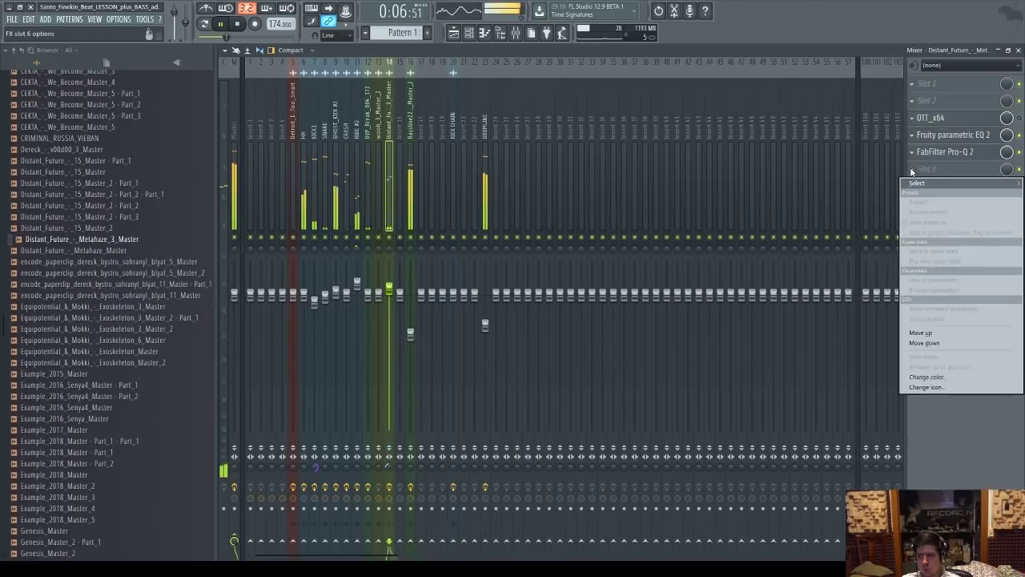
{"action": "left_click", "coordinate": [939, 158]}
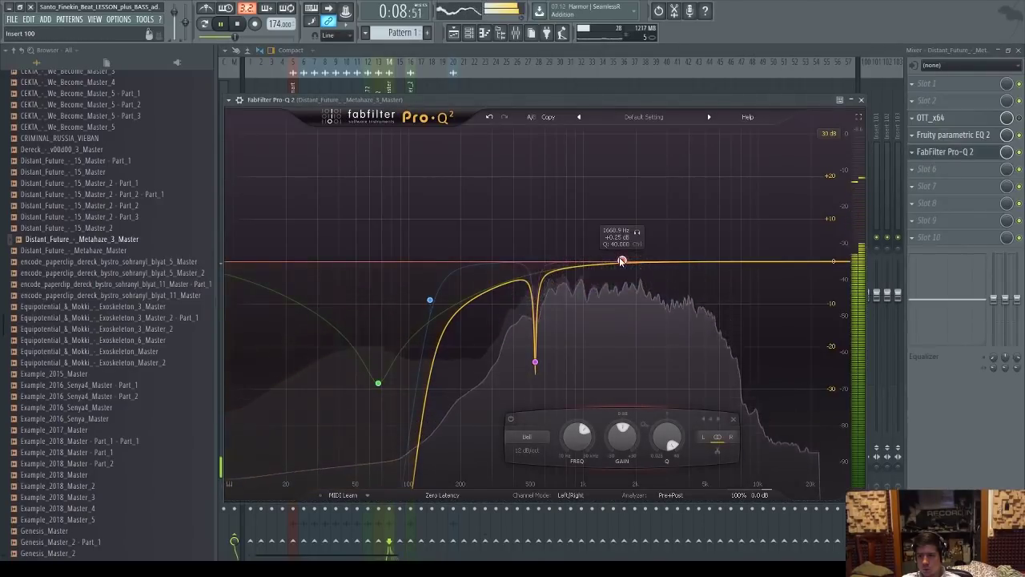
{"action": "left_click_drag", "start_coordinate": [623, 260], "coordinate": [725, 258]}
{"action": "left_click_drag", "start_coordinate": [617, 268], "coordinate": [562, 327]}
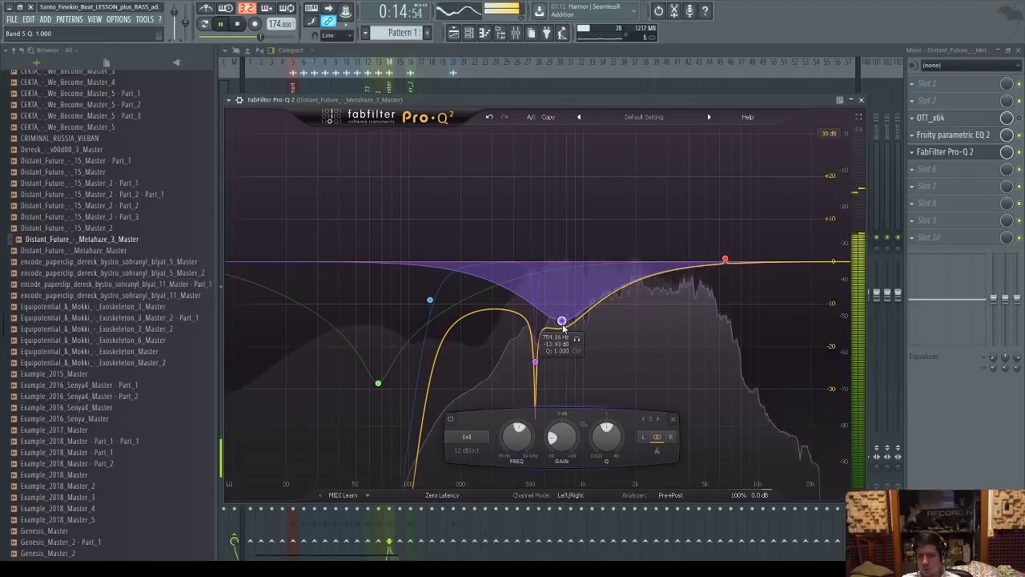
{"action": "left_click", "coordinate": [480, 50]}
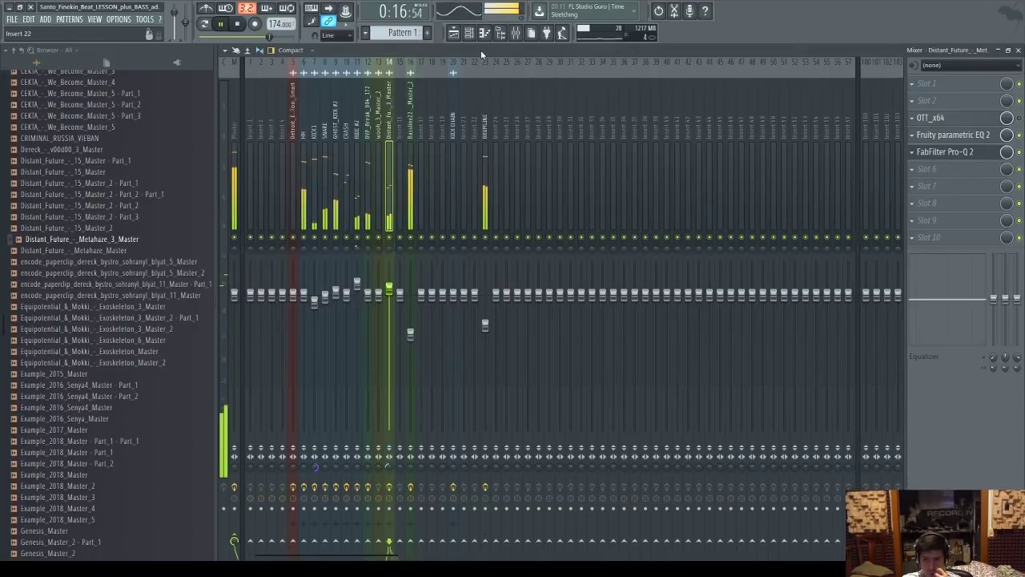
Raise the high cut on track 16 and create an automation clip for its frequency, ramping gradually upward over the arrangement.
{"action": "left_click", "coordinate": [412, 132]}
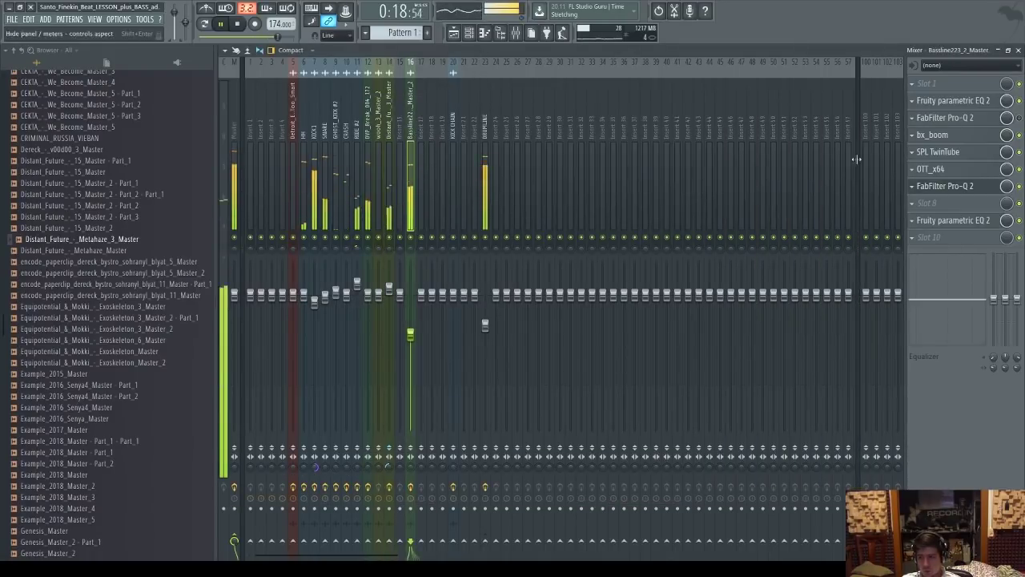
{"action": "left_click", "coordinate": [950, 189]}
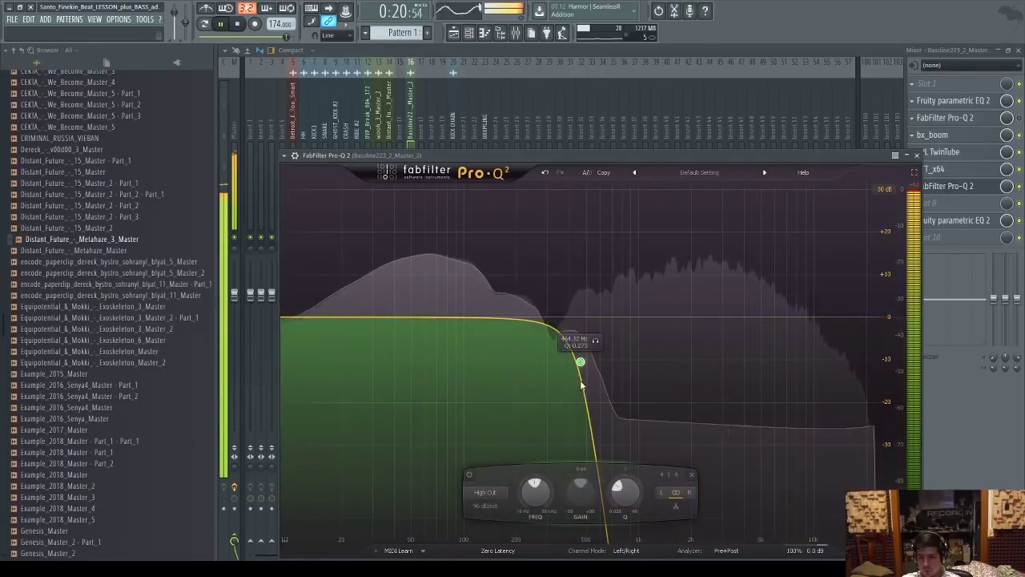
{"action": "mouse_move", "coordinate": [536, 489]}
{"action": "left_mouse_down"}
{"action": "mouse_move", "coordinate": [548, 473]}
{"action": "mouse_move", "coordinate": [547, 481]}
{"action": "left_mouse_up"}
{"action": "left_click", "coordinate": [346, 24]}
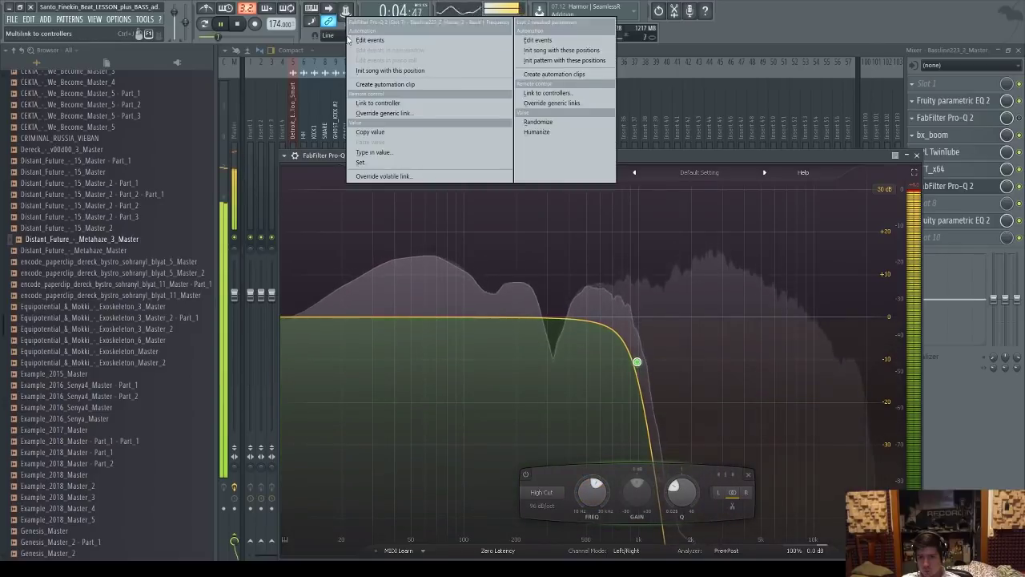
{"action": "left_click", "coordinate": [355, 88]}
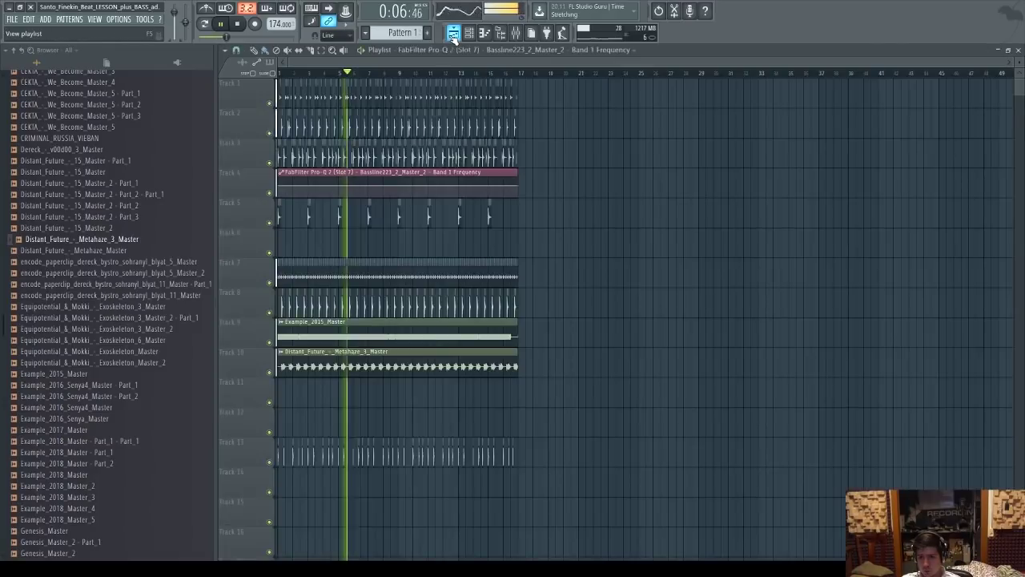
{"action": "key", "text": "space"}
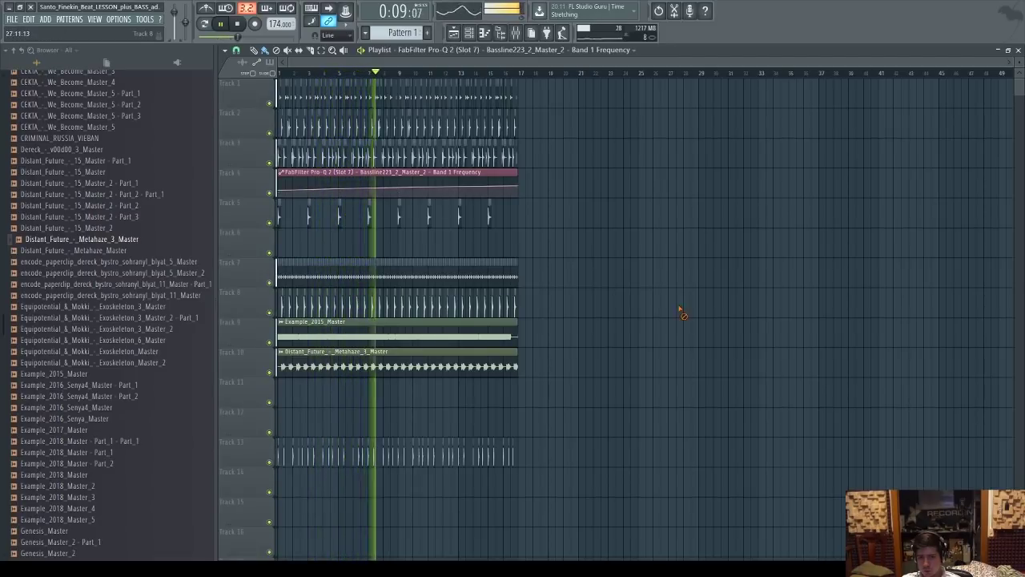
{"action": "key", "text": "space"}
Place the Distant_Future_-_15_Master - Part_1 sample at the start of playlist Track 6 and route it to mixer track 15.
{"action": "left_click", "coordinate": [53, 163]}
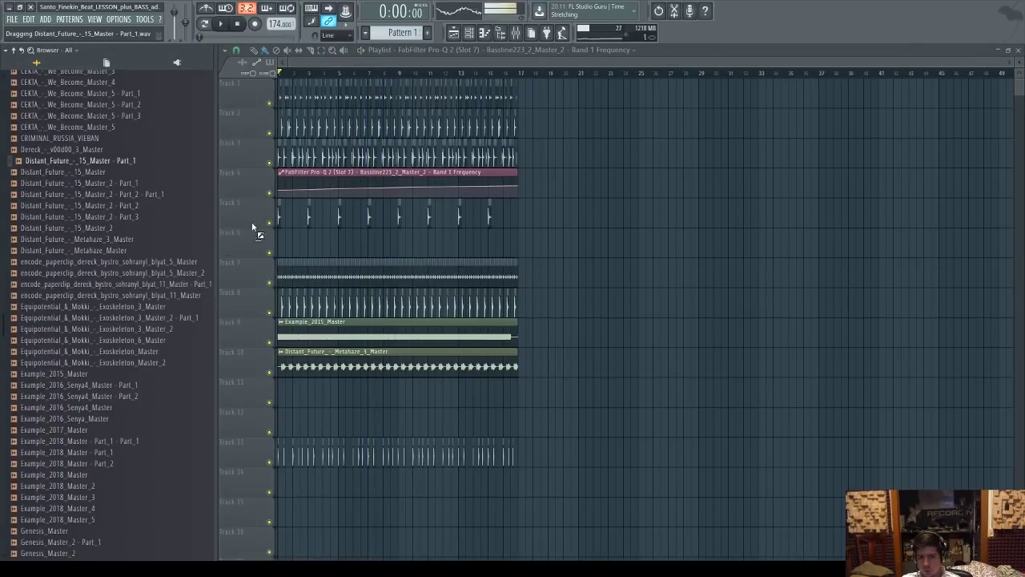
{"action": "left_click", "coordinate": [287, 238]}
{"action": "scroll", "coordinate": [287, 237], "scroll_direction": "up", "scroll_amount": 10}
{"action": "double_click", "coordinate": [378, 240]}
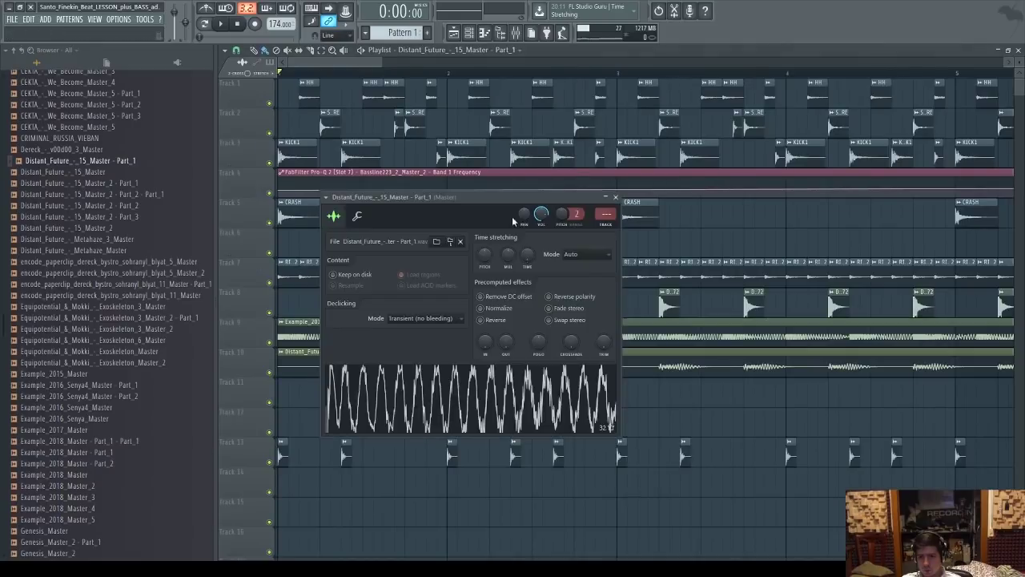
{"action": "left_click", "coordinate": [604, 225]}
{"action": "key", "text": "space"}
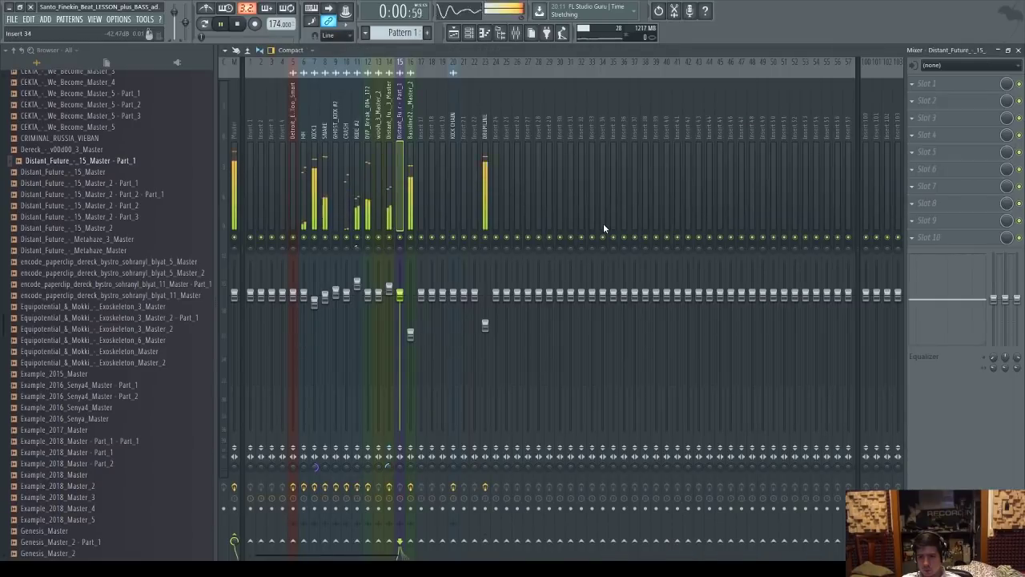
Load ValhallaRoom into slot 3 of mixer track 15 with mix 77.9% and decay 5.22 s, and lower the track's volume.
{"action": "left_click", "coordinate": [915, 122]}
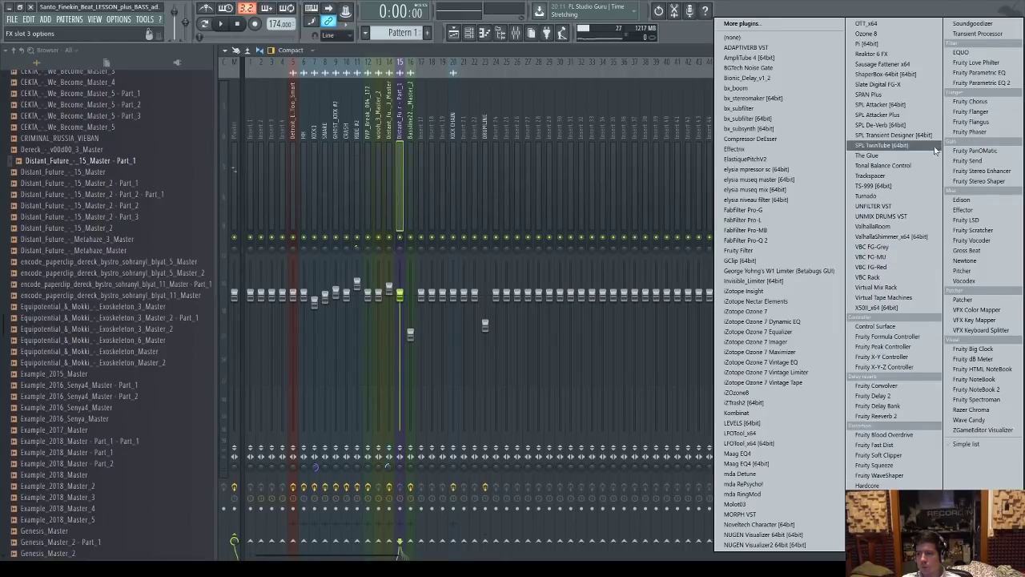
{"action": "left_click", "coordinate": [893, 227]}
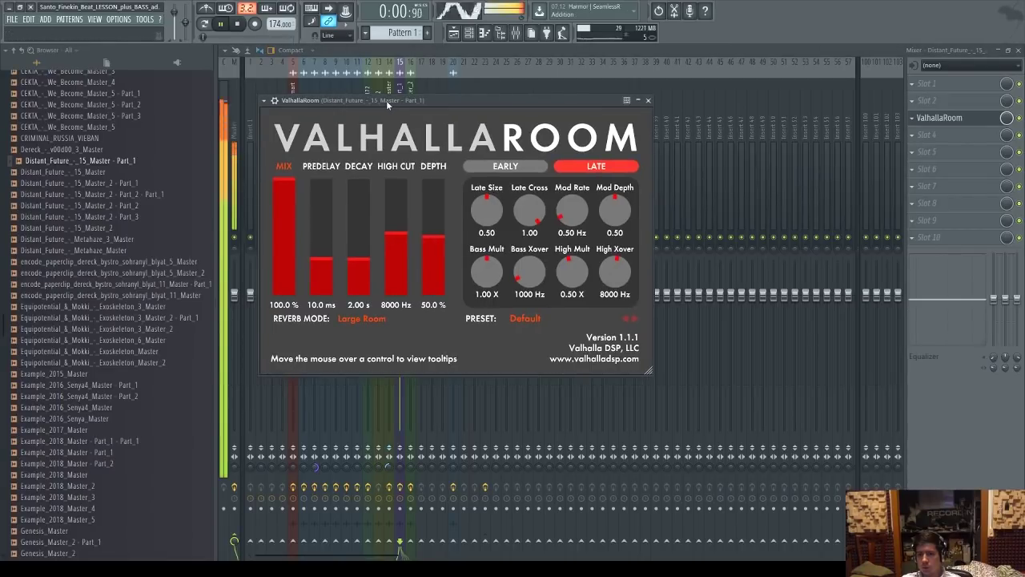
{"action": "left_click_drag", "start_coordinate": [280, 190], "coordinate": [280, 203]}
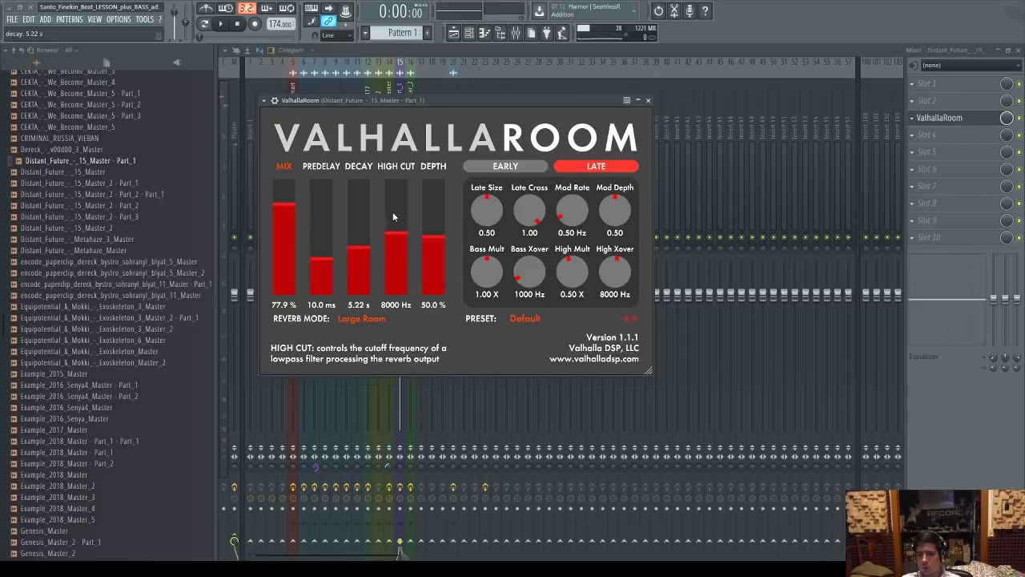
{"action": "key", "text": "Escape"}
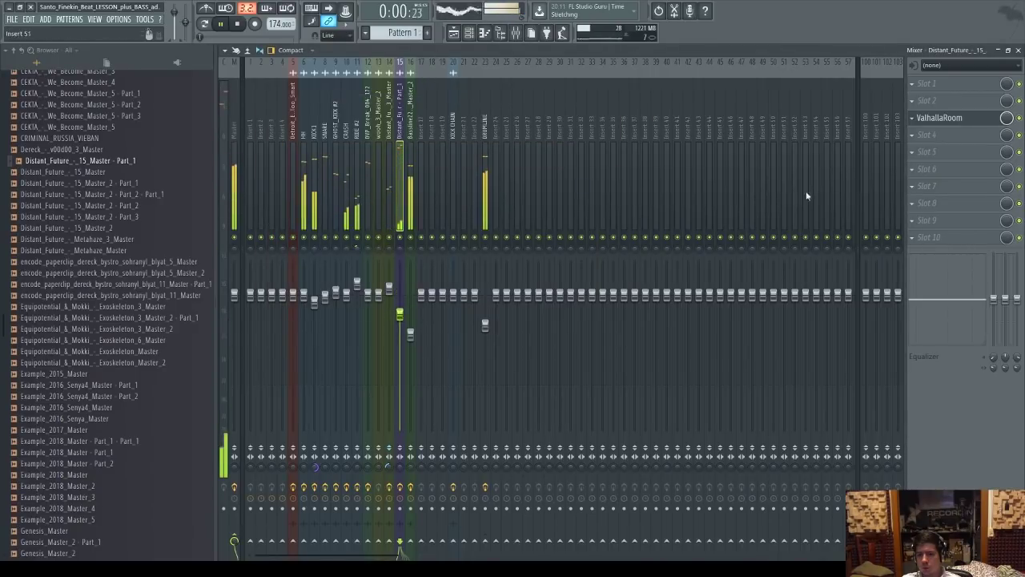
Load FabFilter Pro-Q 2 into slot 4 of mixer track 15 and add a 96 dB/oct low cut at about 330 Hz.
{"action": "left_click", "coordinate": [912, 135]}
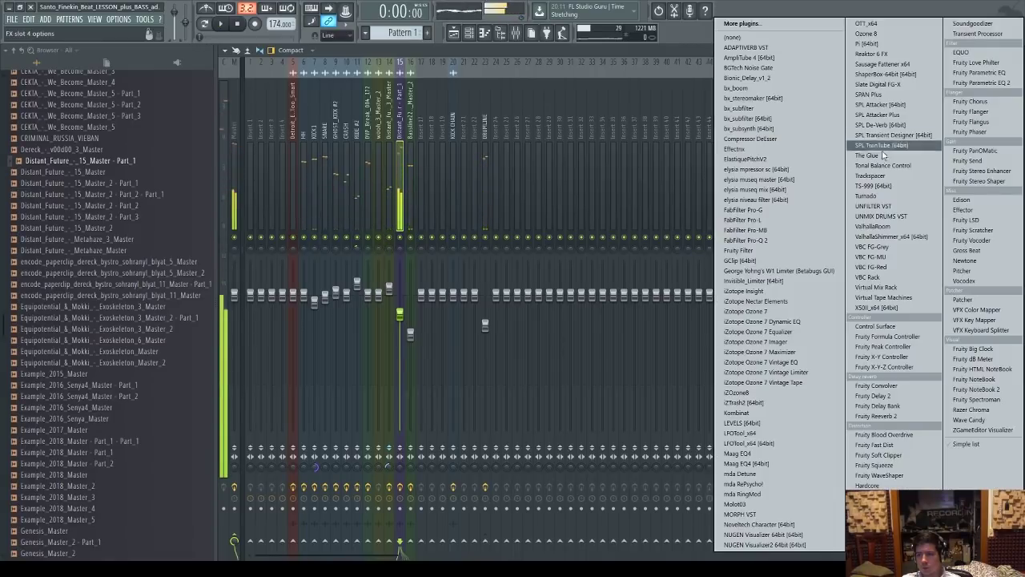
{"action": "left_click", "coordinate": [774, 240]}
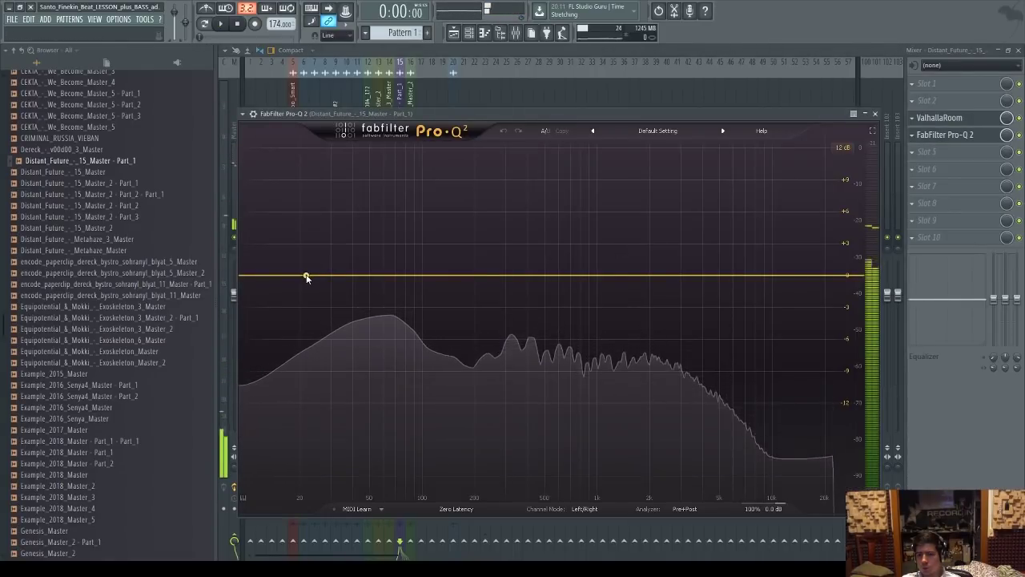
{"action": "left_click_drag", "start_coordinate": [304, 278], "coordinate": [312, 381]}
{"action": "left_click", "coordinate": [273, 450]}
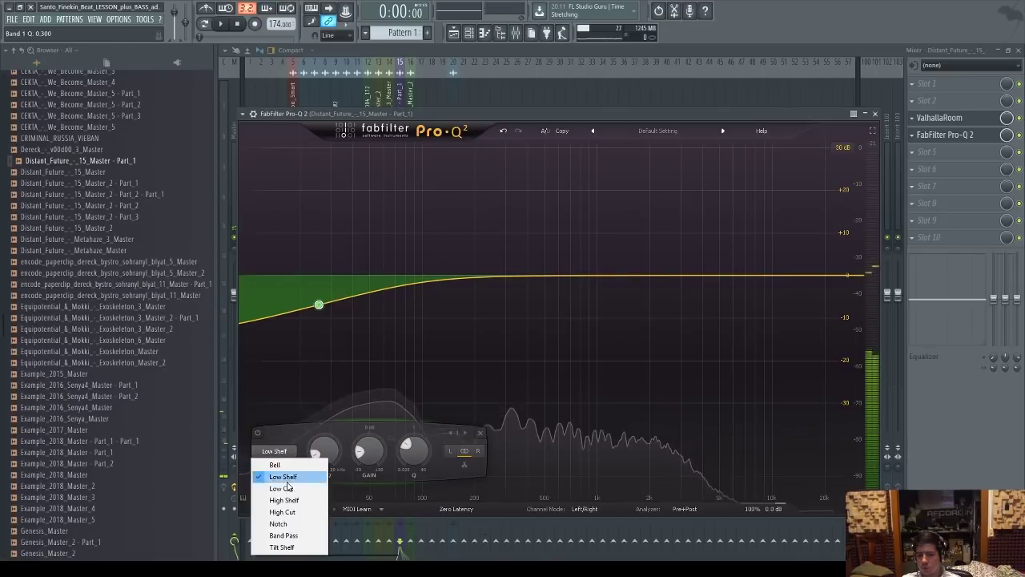
{"action": "left_click", "coordinate": [281, 487]}
{"action": "left_click", "coordinate": [274, 464]}
{"action": "left_click", "coordinate": [276, 464]}
{"action": "left_click_drag", "start_coordinate": [323, 450], "coordinate": [318, 421]}
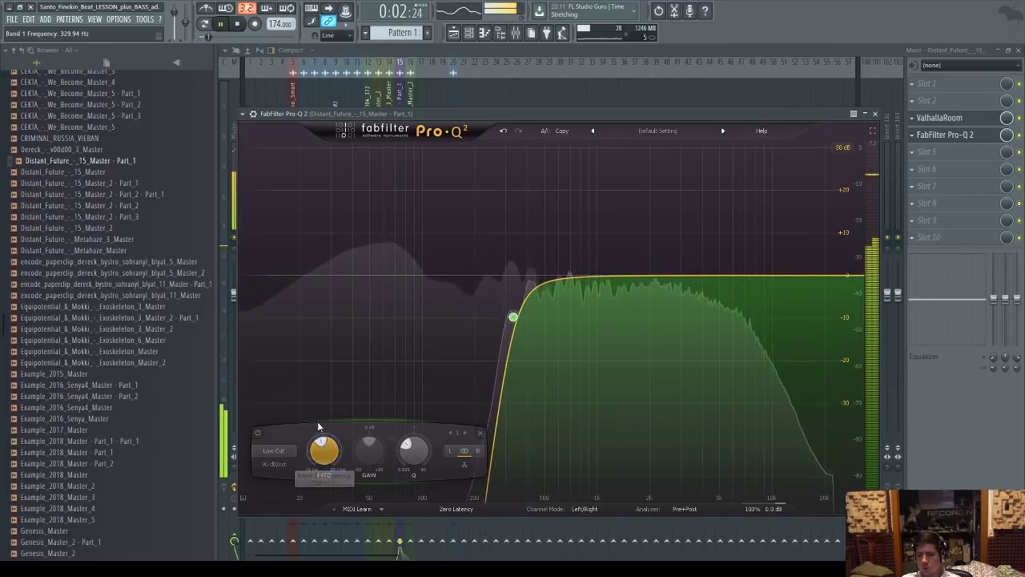
Slip the Distant_Future_-_Metahaze_3_Master audio one beat earlier on playlist Track 10 and cut out its first half bar at bars 1 and 9.
{"action": "left_click", "coordinate": [501, 51]}
{"action": "left_click", "coordinate": [455, 33]}
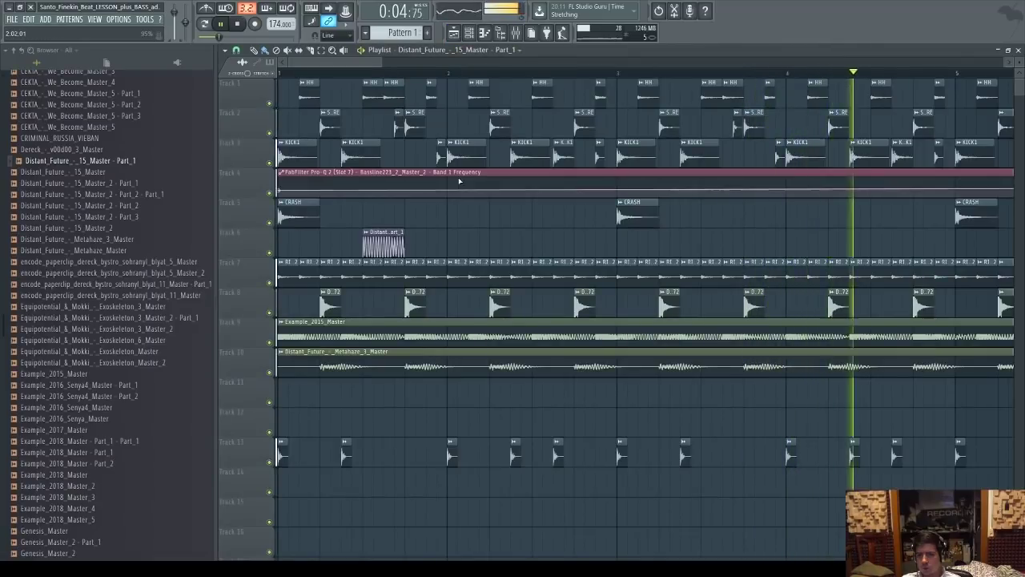
{"action": "scroll", "coordinate": [468, 232], "scroll_direction": "down", "scroll_amount": 2}
{"action": "scroll", "coordinate": [469, 232], "scroll_direction": "down", "scroll_amount": 2}
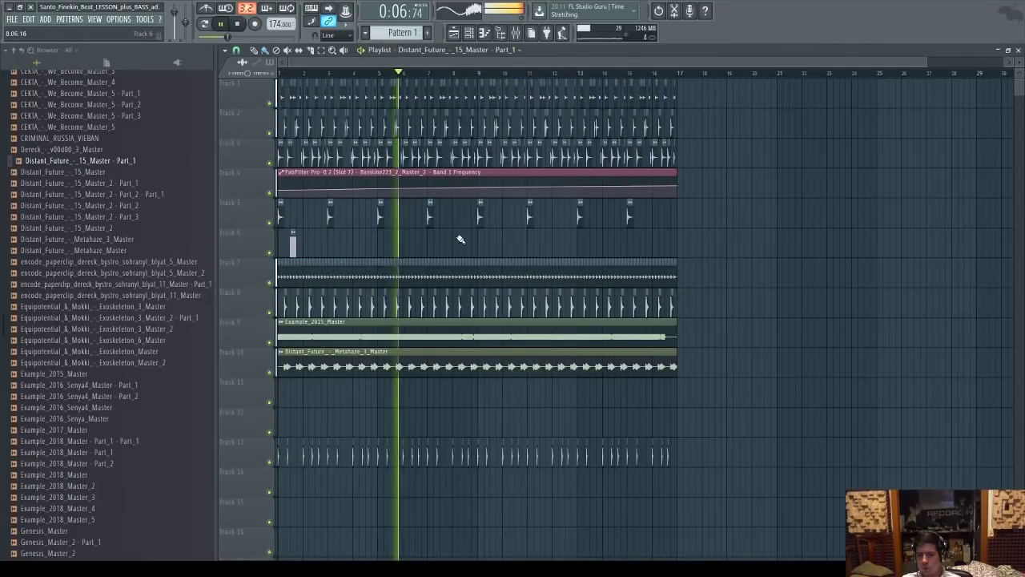
{"action": "scroll", "coordinate": [252, 422], "scroll_direction": "up", "scroll_amount": 5}
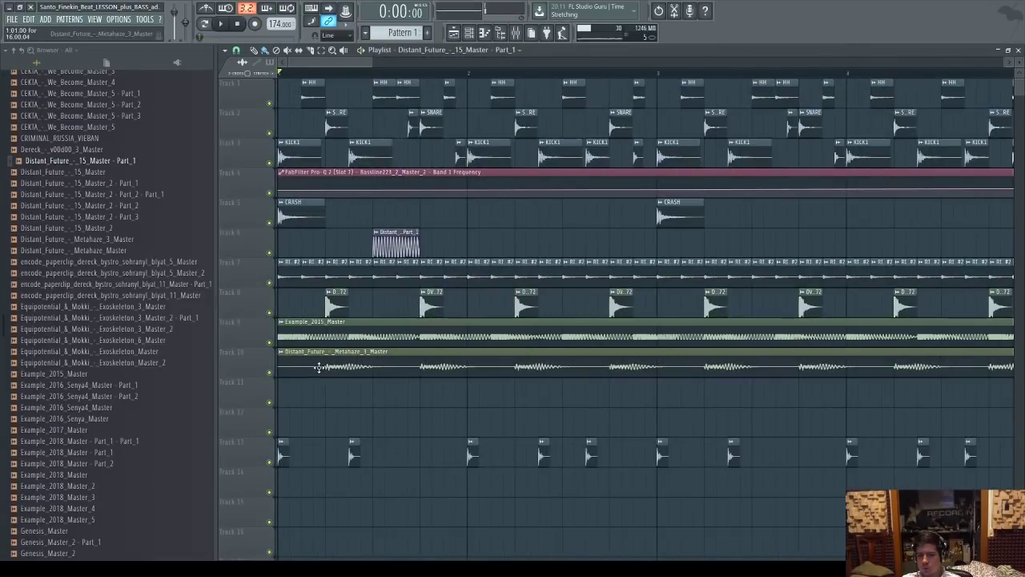
{"action": "left_click_drag", "start_coordinate": [362, 370], "coordinate": [316, 380]}
{"action": "key", "text": "space"}
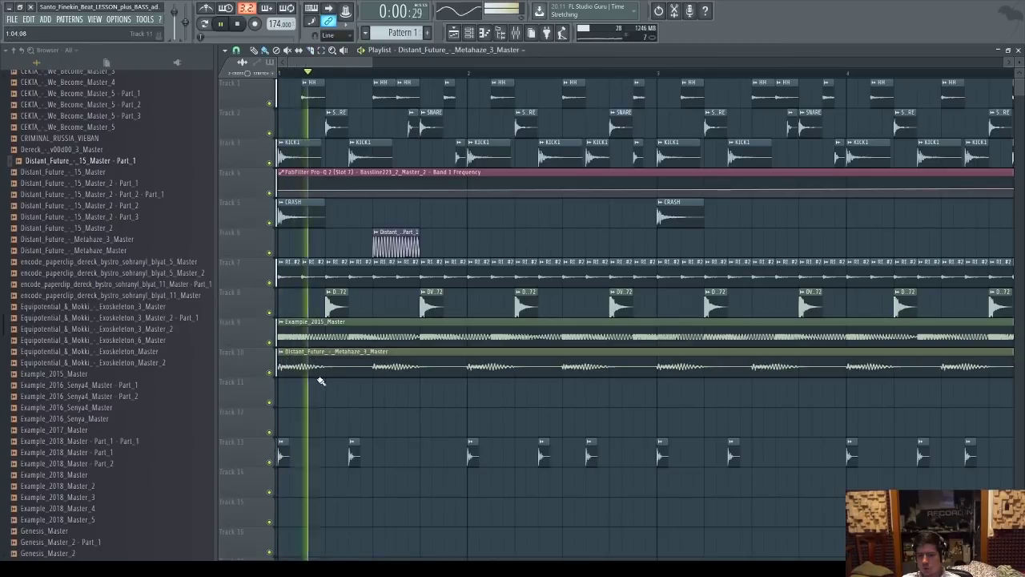
{"action": "left_click_drag", "start_coordinate": [320, 367], "coordinate": [411, 368]}
{"action": "key", "text": "space"}
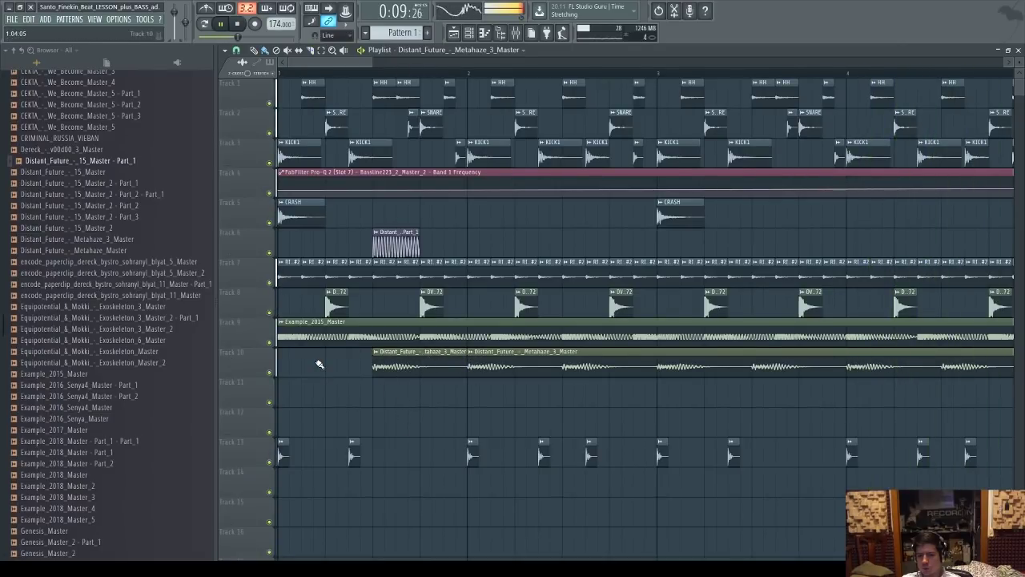
{"action": "scroll", "coordinate": [319, 365], "scroll_direction": "down", "scroll_amount": 8}
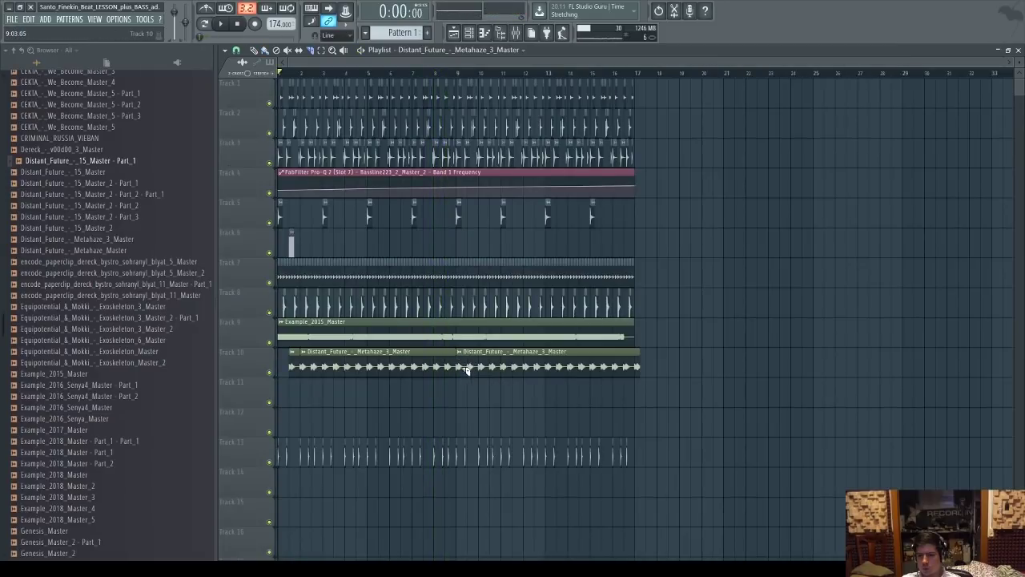
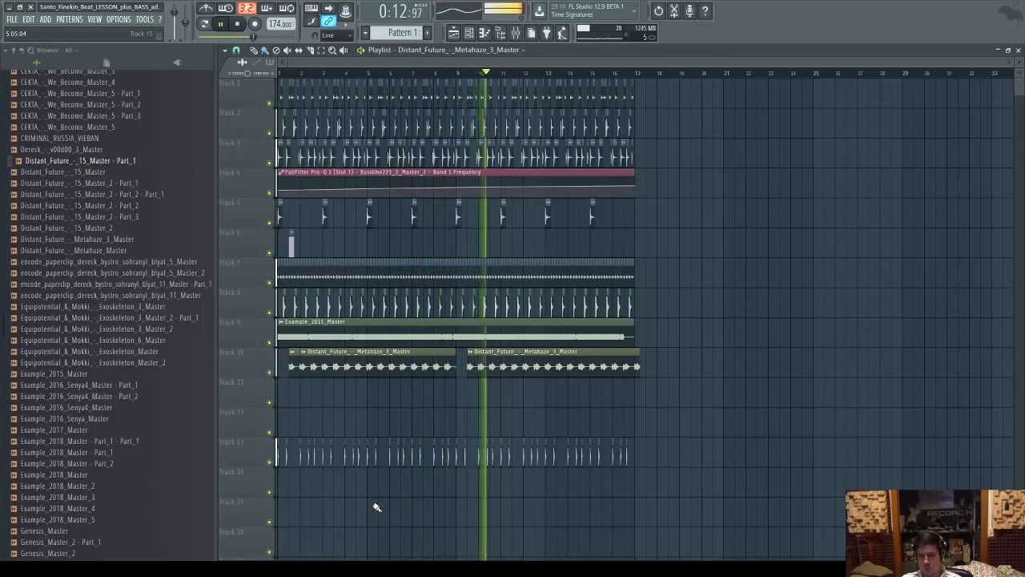
Duplicate the whole 16-bar arrangement and place the copy directly after the original, starting at bar 17.
{"action": "left_click_drag", "start_coordinate": [674, 503], "coordinate": [276, 79]}
{"action": "key", "text": "ctrl+b"}
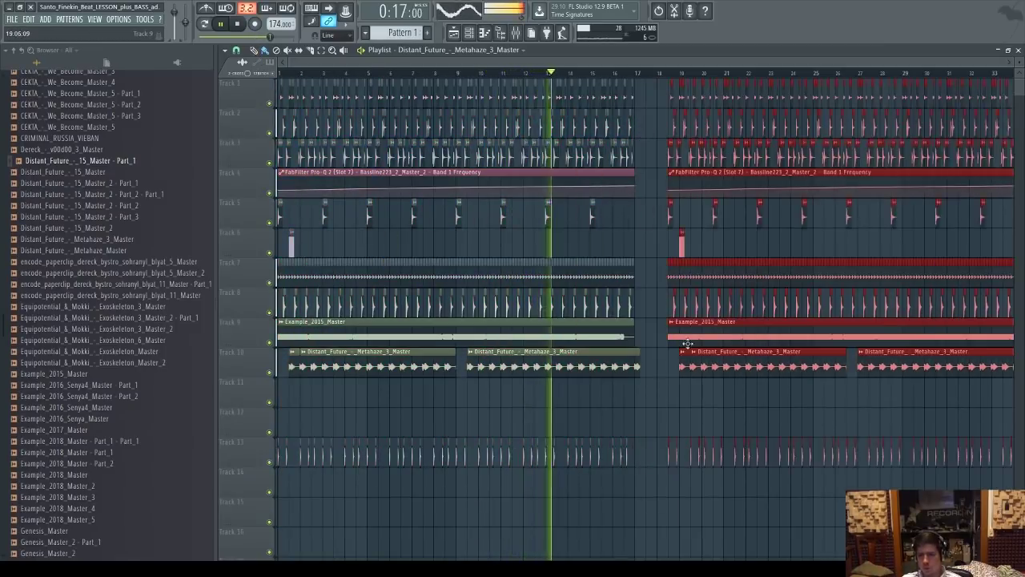
{"action": "left_click", "coordinate": [696, 394]}
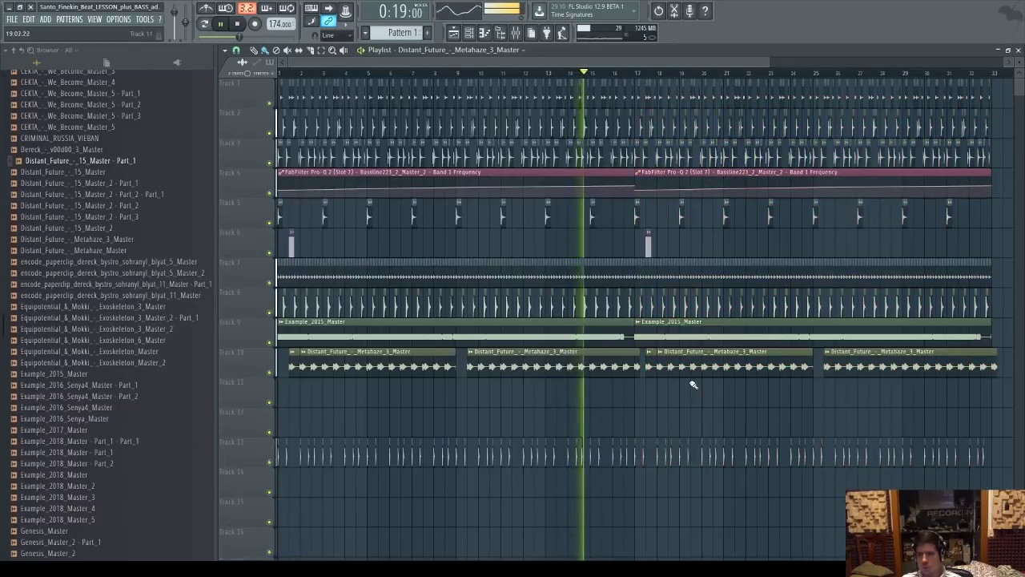
Make the second Band 1 Frequency automation clip unique and curve it from a high start down to a drop near the end.
{"action": "left_click", "coordinate": [639, 172]}
{"action": "left_click", "coordinate": [661, 253]}
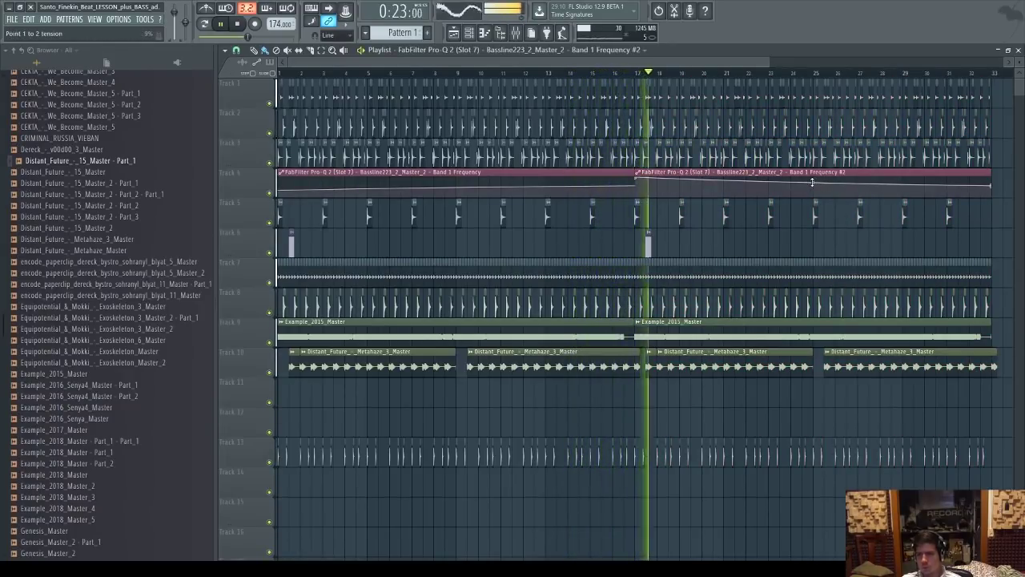
{"action": "left_click_drag", "start_coordinate": [813, 182], "coordinate": [811, 175]}
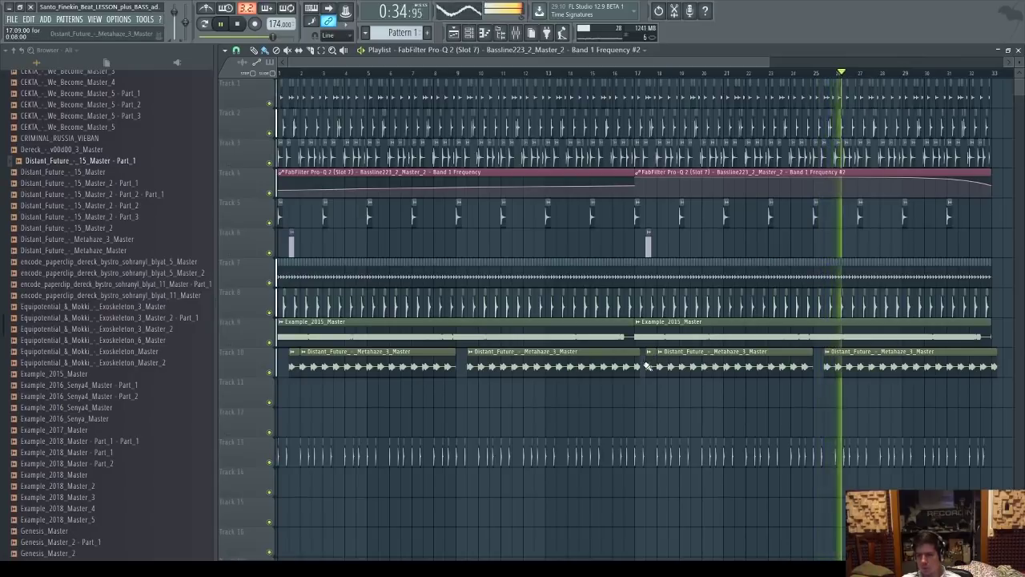
Delete the Metahaze clips from bar 17 onward on Track 10 and copy the second Example_2015_Master clip to Track 11.
{"action": "key", "text": "space"}
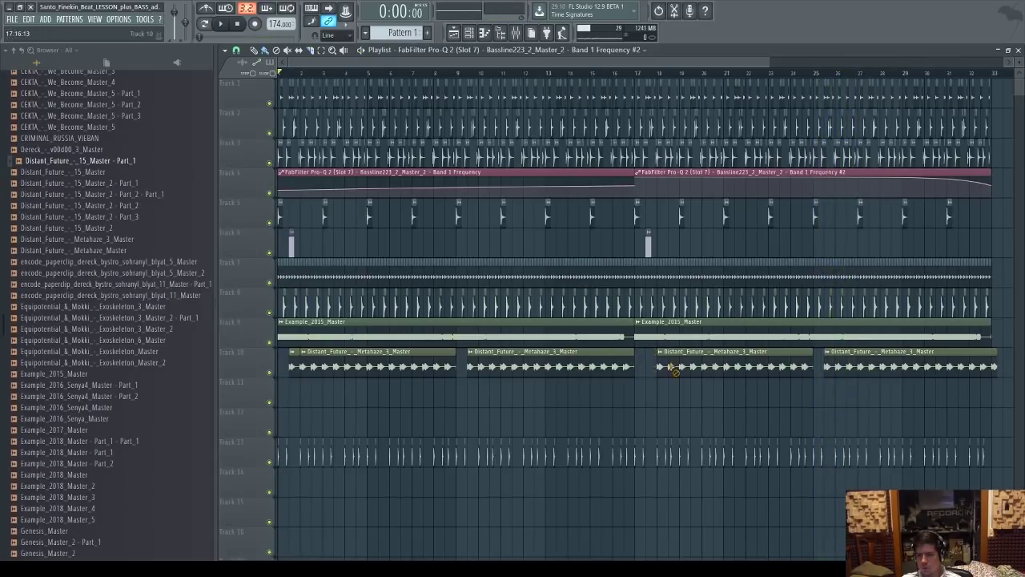
{"action": "left_click_drag", "start_coordinate": [672, 367], "coordinate": [869, 367]}
{"action": "left_click_drag", "start_coordinate": [657, 333], "coordinate": [635, 392]}
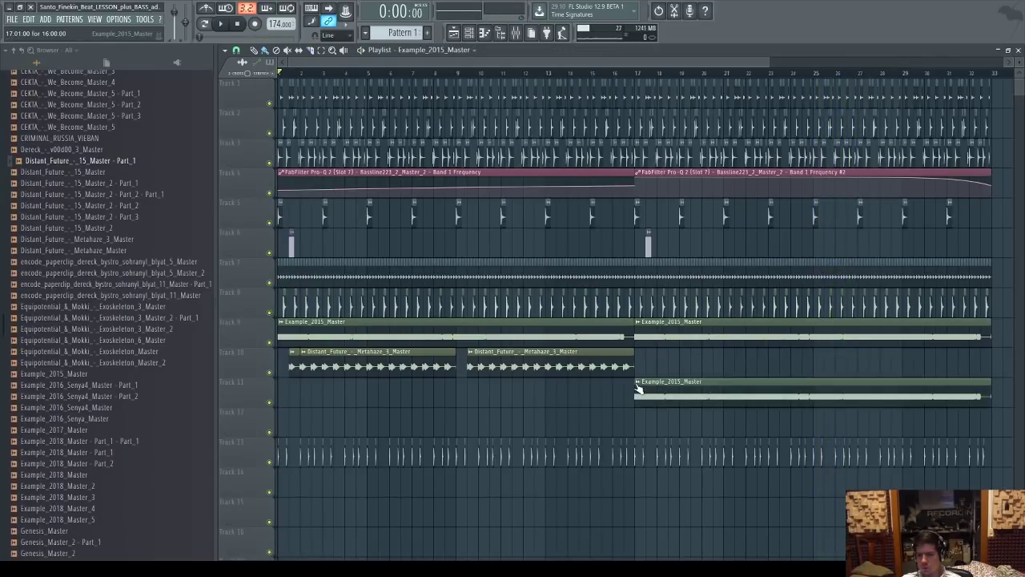
Make the Track 11 clip unique as Example_2015_Master - Part_1 and route it to mixer track 17.
{"action": "right_click", "coordinate": [637, 390]}
{"action": "left_click", "coordinate": [727, 400]}
{"action": "key", "text": "Return"}
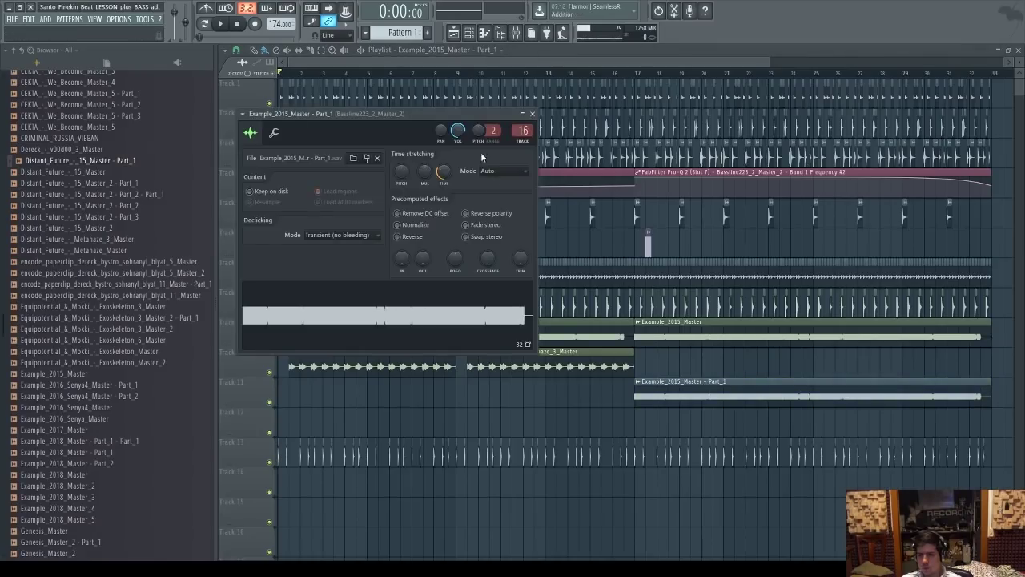
{"action": "left_click", "coordinate": [521, 143]}
{"action": "key", "text": "F9"}
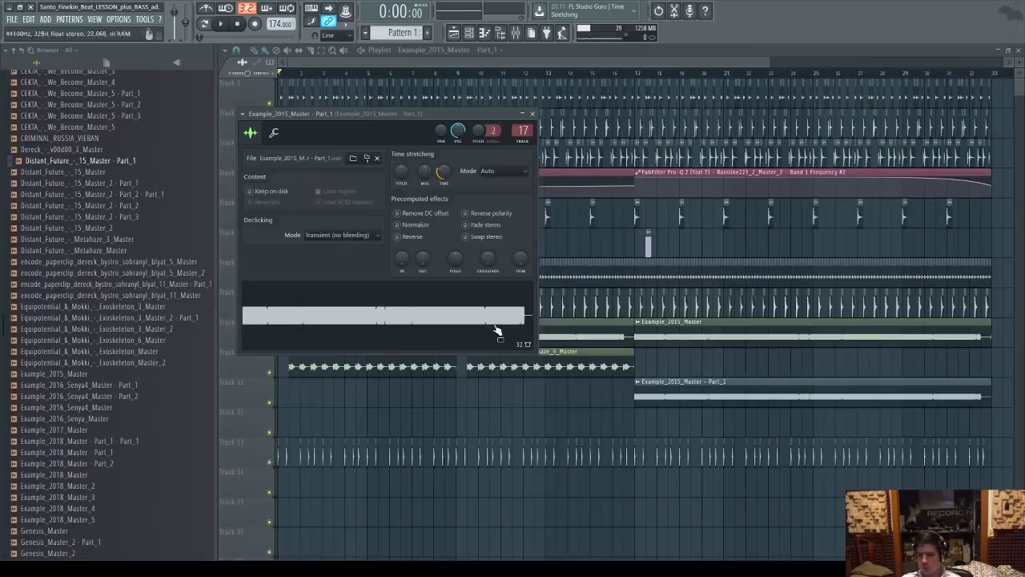
Solo playlist Track 11 and load Vocodex into slot 2 of mixer track 17.
{"action": "right_click", "coordinate": [270, 403]}
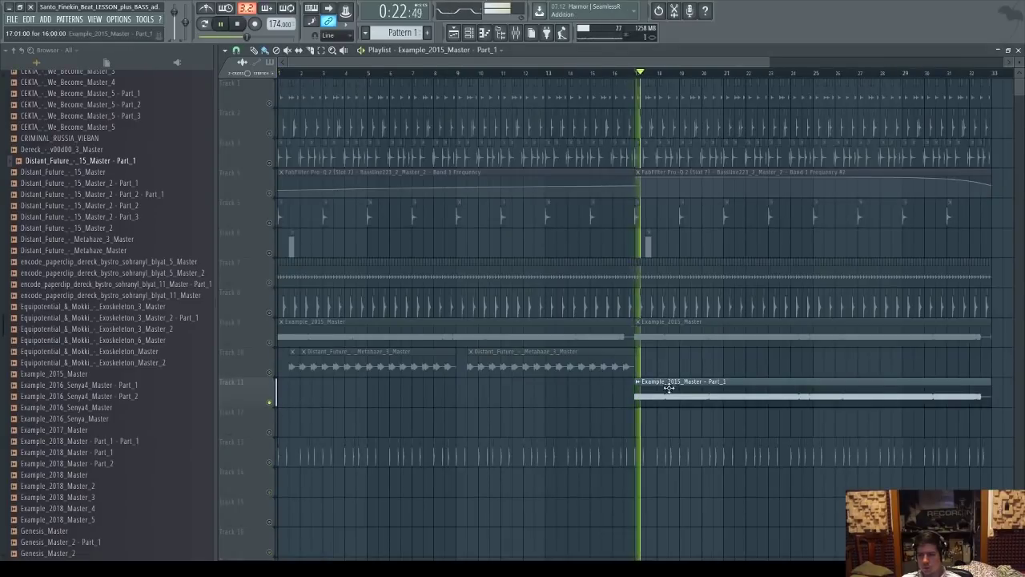
{"action": "double_click", "coordinate": [669, 385]}
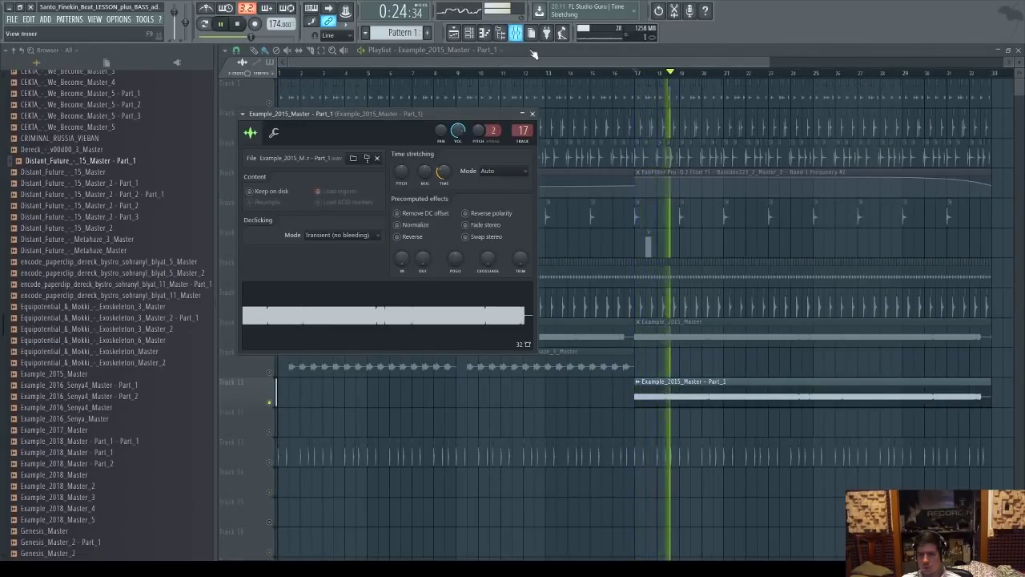
{"action": "left_click", "coordinate": [502, 32]}
{"action": "left_click", "coordinate": [923, 107]}
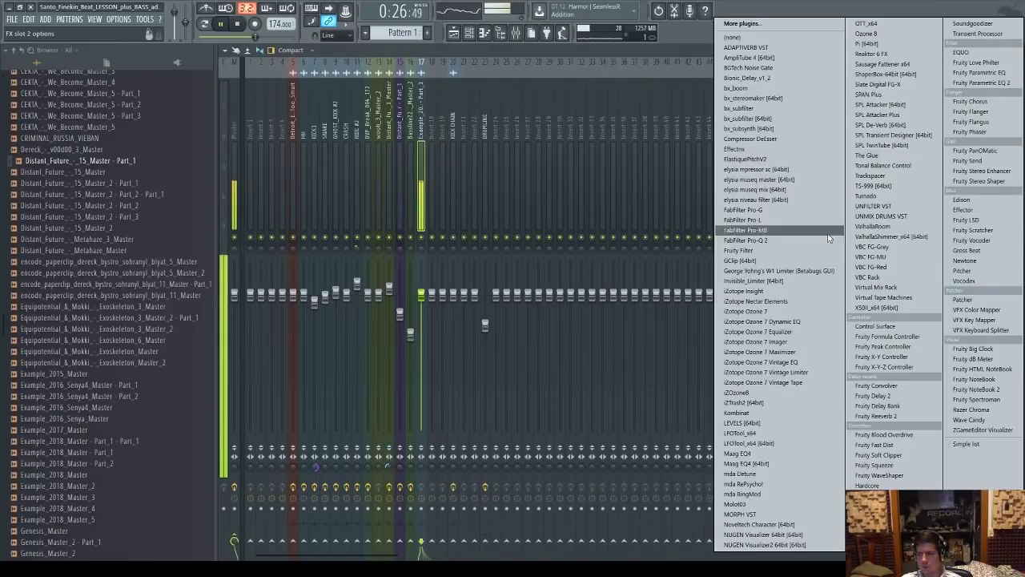
{"action": "left_click", "coordinate": [984, 274]}
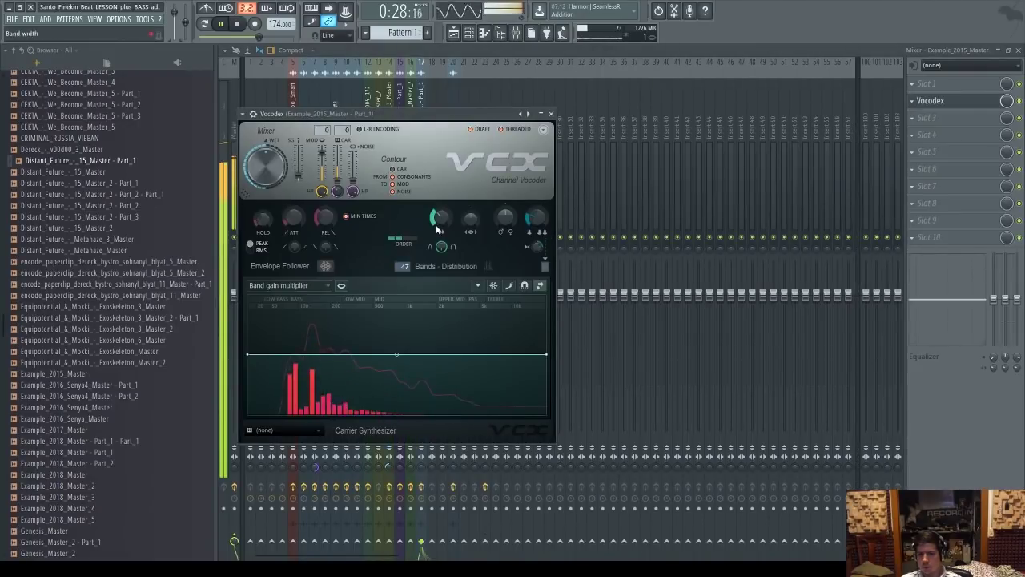
In Vocodex, widen the band width to about 281%, use 33 bands, and adjust the male/female formant shift and neighbouring controls.
{"action": "left_click_drag", "start_coordinate": [445, 222], "coordinate": [446, 221]}
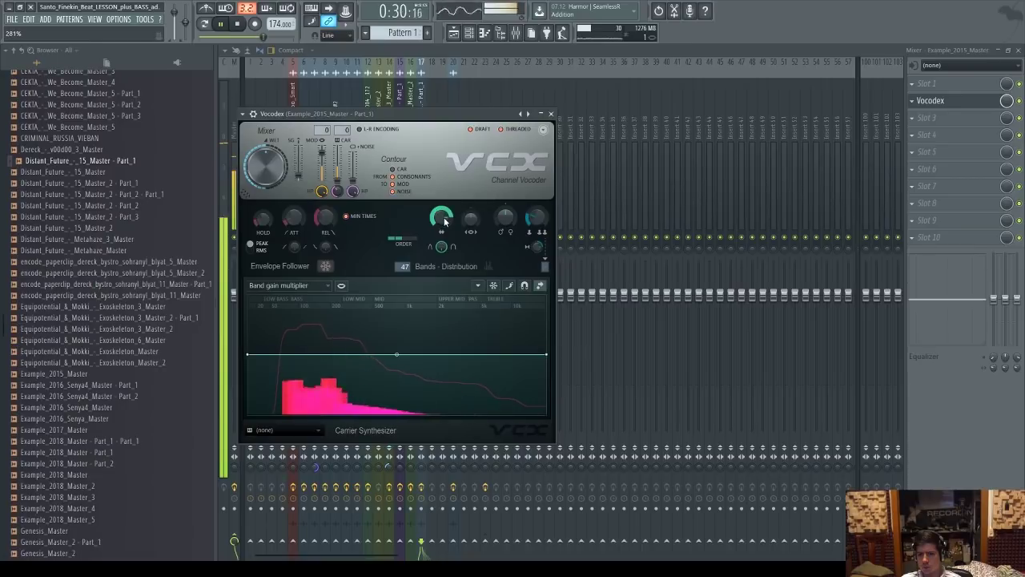
{"action": "left_click_drag", "start_coordinate": [405, 265], "coordinate": [406, 266]}
{"action": "left_click_drag", "start_coordinate": [471, 223], "coordinate": [506, 226]}
{"action": "scroll", "coordinate": [506, 225], "scroll_direction": "down", "scroll_amount": 9}
{"action": "left_click_drag", "start_coordinate": [506, 221], "coordinate": [507, 217]}
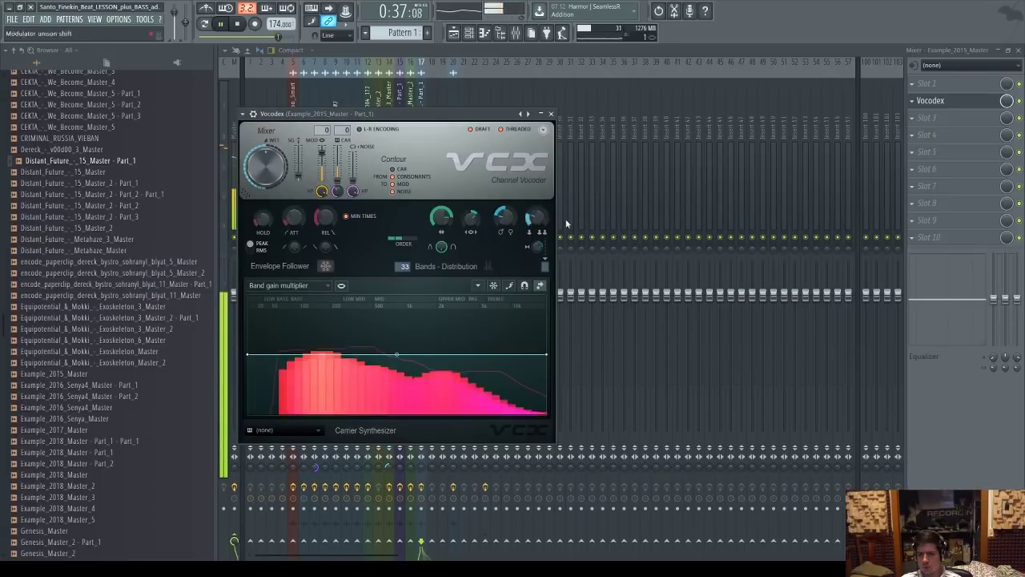
Load Fruity parametric EQ 2 into slot 3, cut three narrow low-frequency notches, and boost two bands in the upper mids and highs.
{"action": "left_click", "coordinate": [921, 117]}
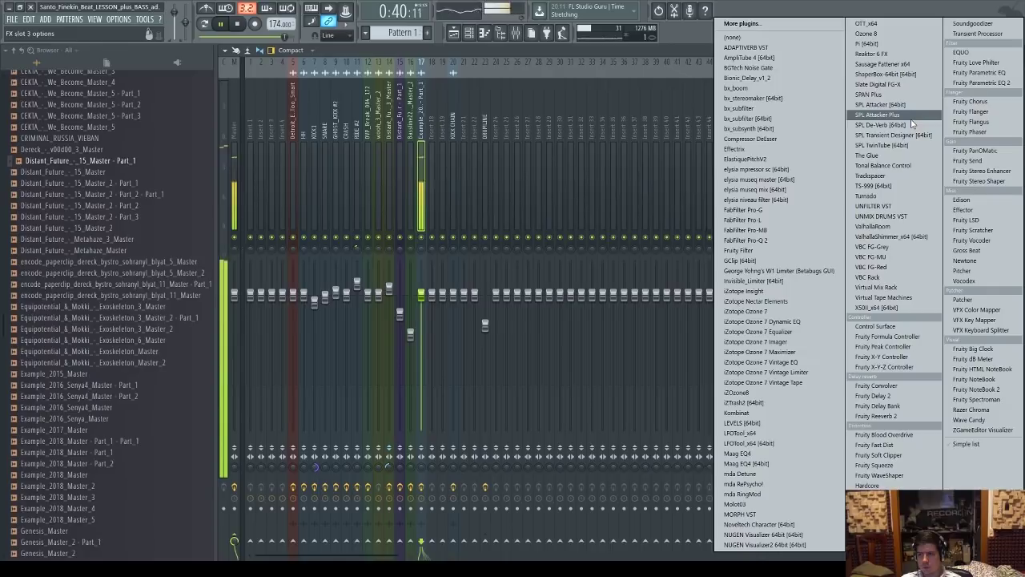
{"action": "left_click", "coordinate": [982, 82]}
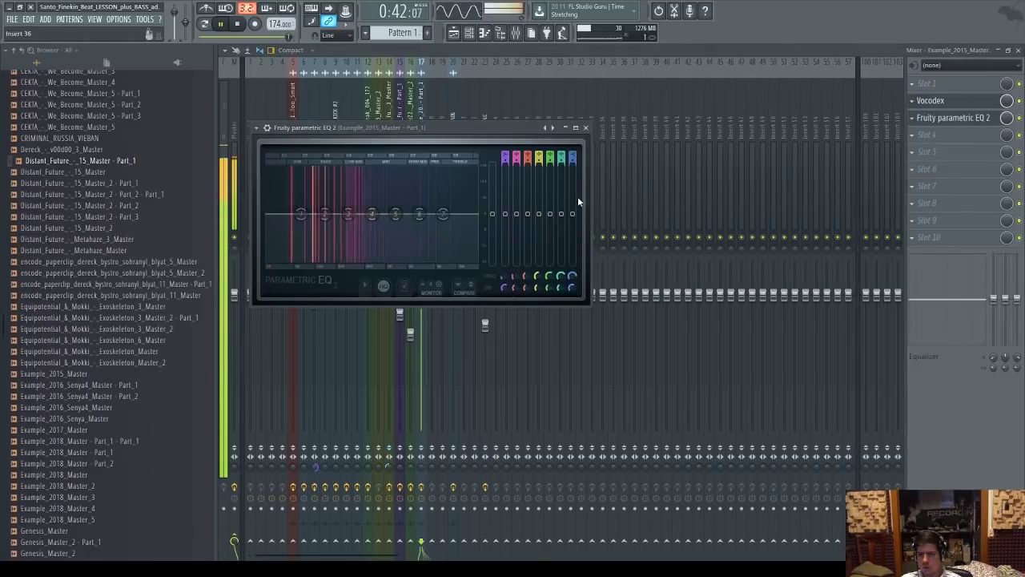
{"action": "left_click_drag", "start_coordinate": [325, 215], "coordinate": [323, 251]}
{"action": "key", "text": "space"}
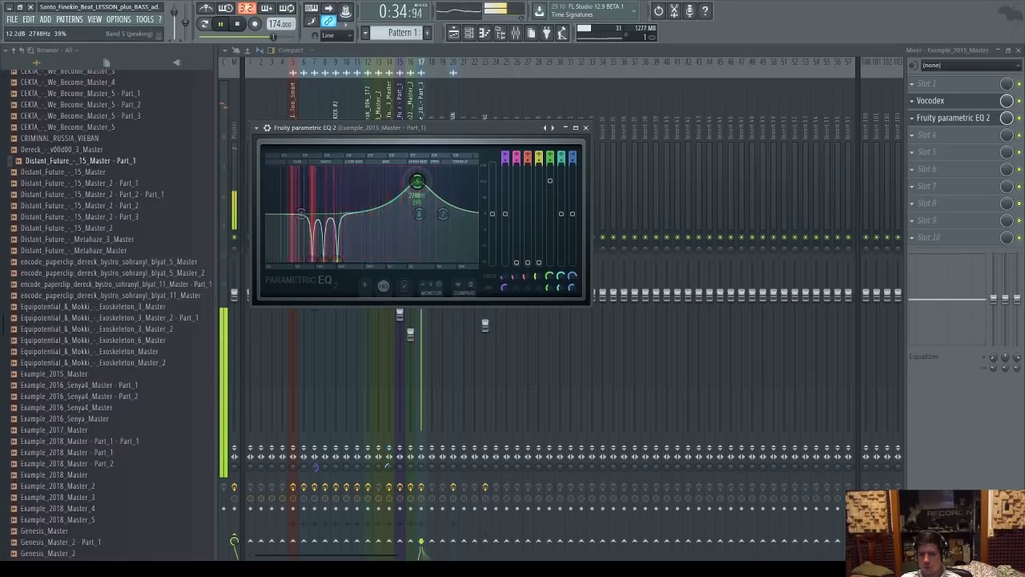
{"action": "left_click_drag", "start_coordinate": [438, 195], "coordinate": [439, 196]}
{"action": "key", "text": "space"}
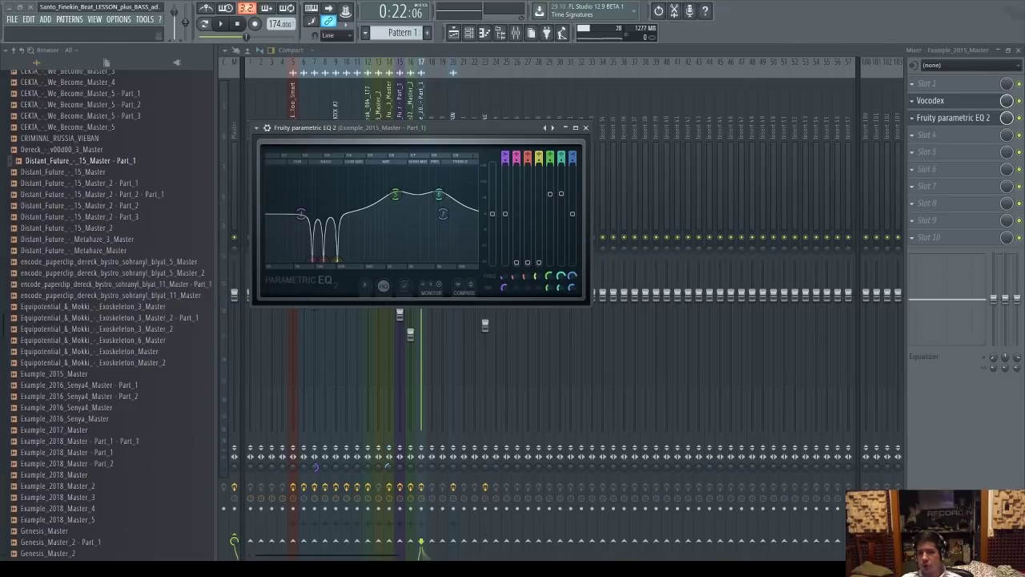
{"action": "left_click", "coordinate": [503, 49]}
{"action": "key", "text": "space"}
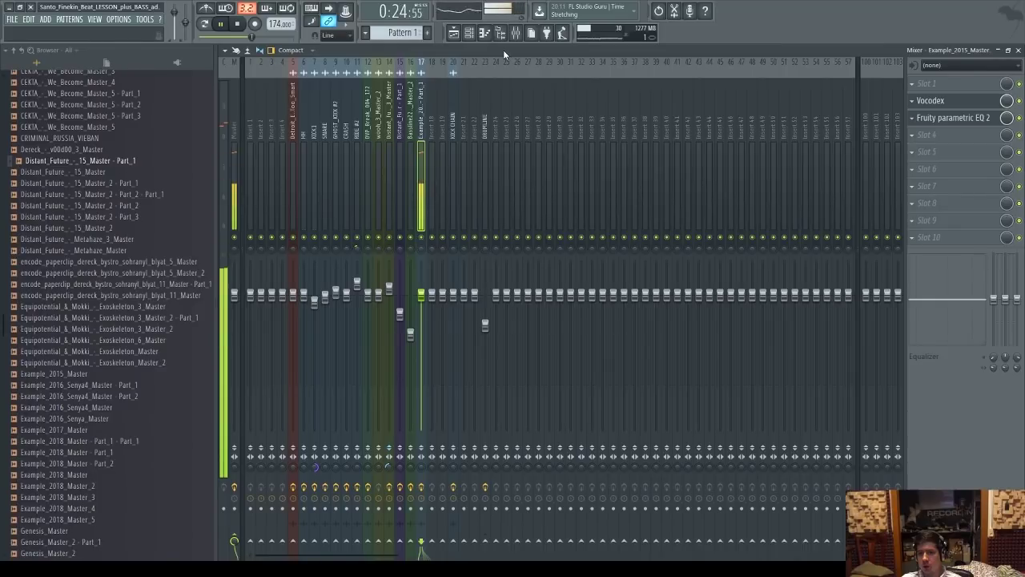
{"action": "key", "text": "space"}
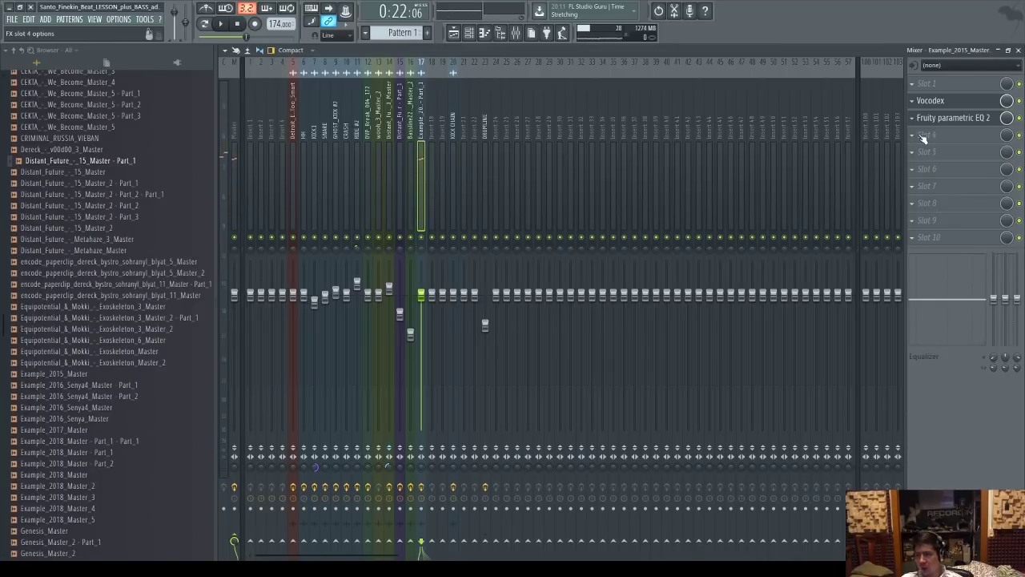
Load elysia mpressor sc into slot 4 of mixer track 17, adjust its threshold and attack during playback, and enable Anti Log.
{"action": "left_click", "coordinate": [923, 137]}
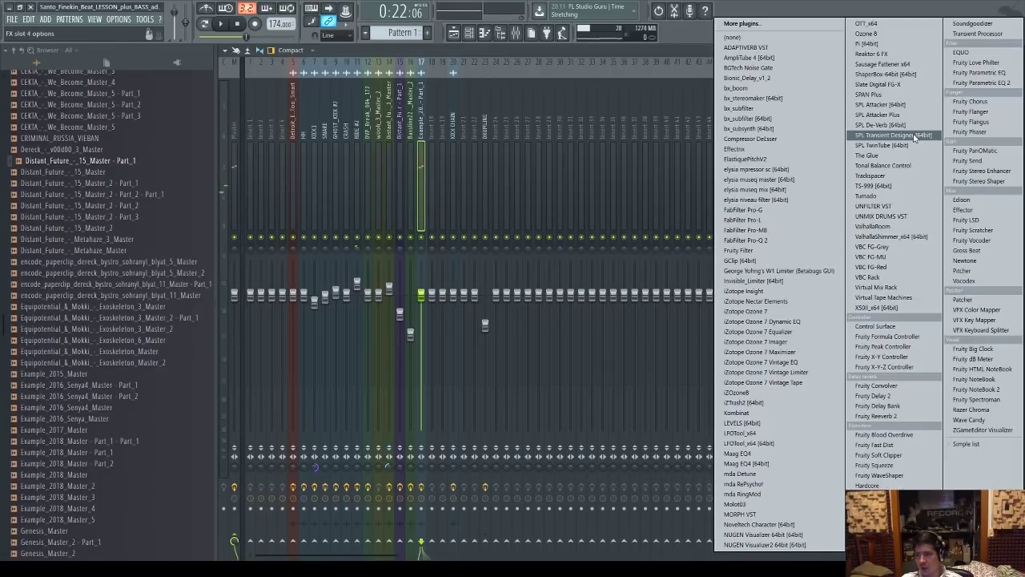
{"action": "left_click", "coordinate": [776, 169]}
{"action": "left_click_drag", "start_coordinate": [398, 148], "coordinate": [412, 203]}
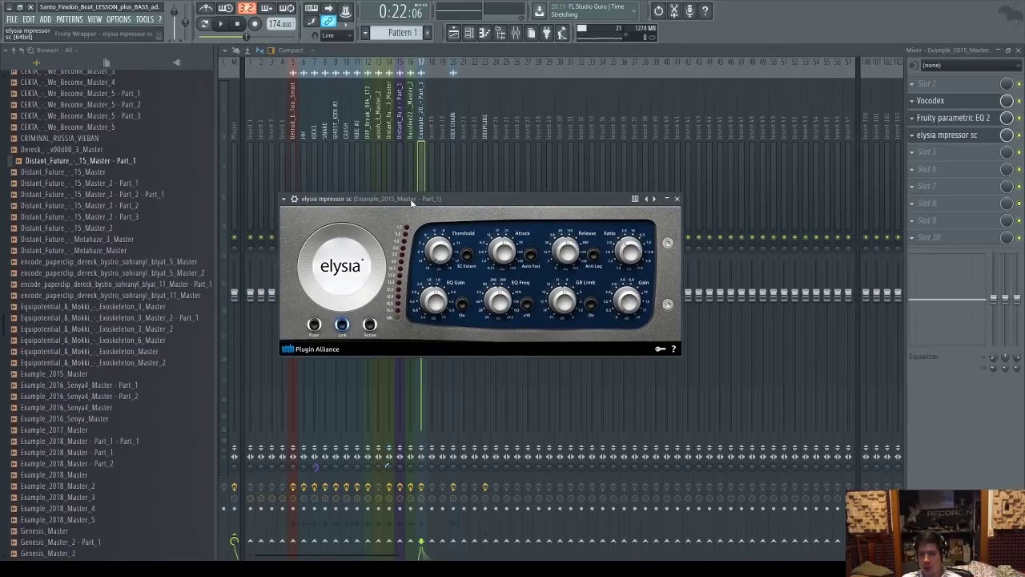
{"action": "key", "text": "space"}
{"action": "mouse_move", "coordinate": [442, 220]}
{"action": "left_click_drag", "start_coordinate": [441, 207], "coordinate": [442, 204]}
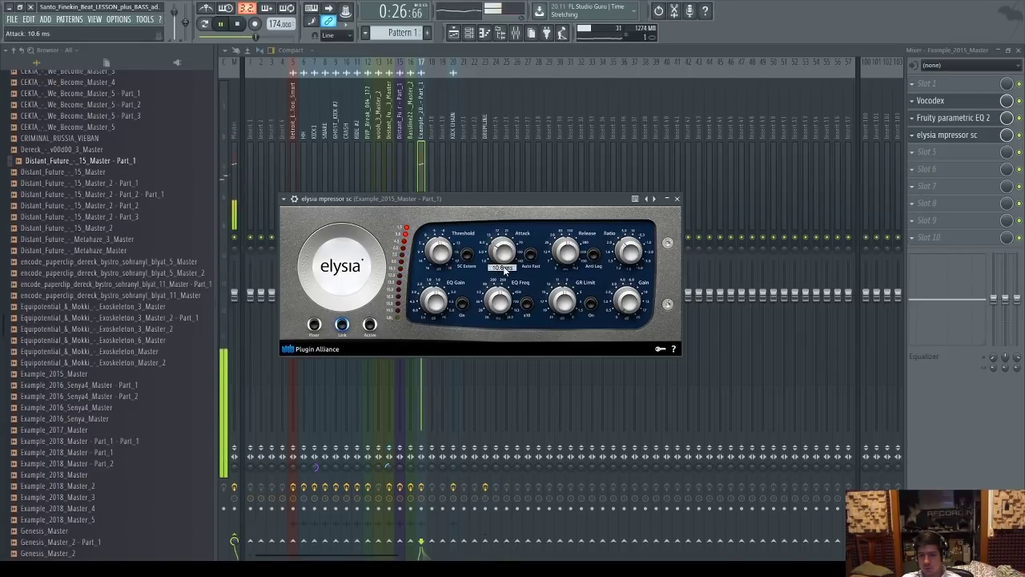
{"action": "left_click", "coordinate": [596, 255]}
Enable the mpressor's EQ with the x10 range, tune the EQ frequency, and set the ratio to 8.2.
{"action": "mouse_move", "coordinate": [568, 258]}
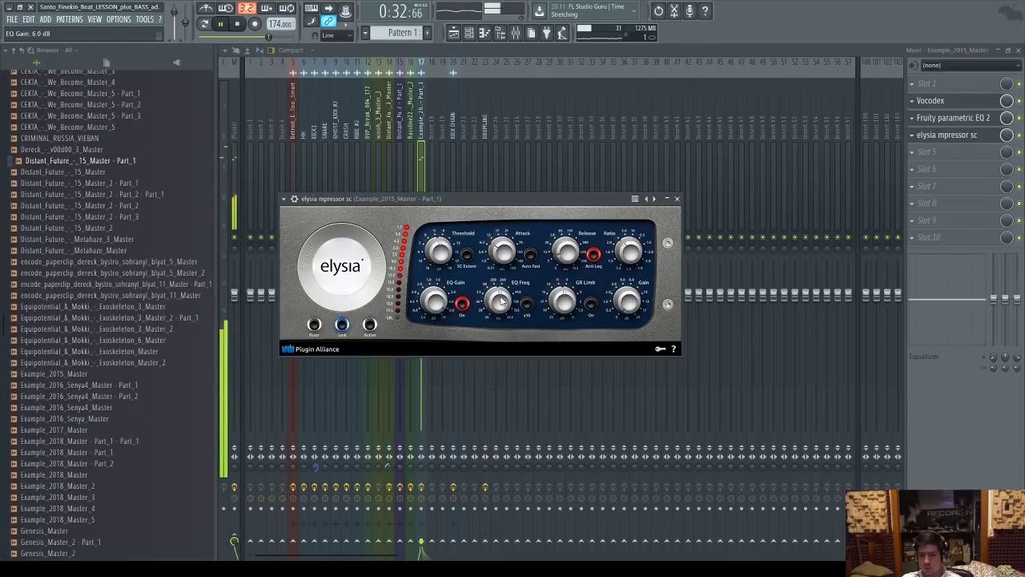
{"action": "mouse_move", "coordinate": [507, 293]}
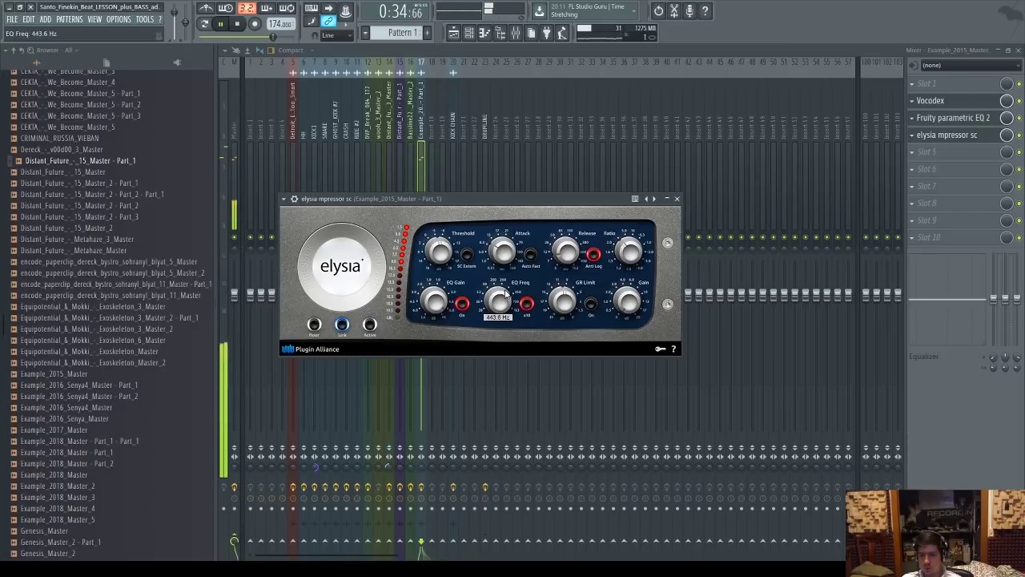
{"action": "left_click_drag", "start_coordinate": [505, 278], "coordinate": [505, 337]}
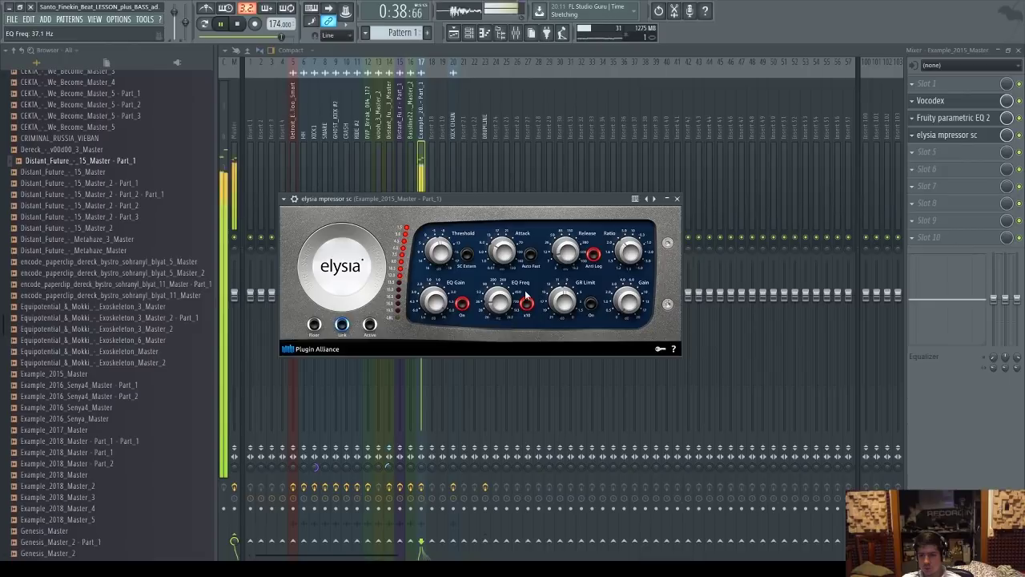
{"action": "left_click_drag", "start_coordinate": [515, 278], "coordinate": [514, 260]}
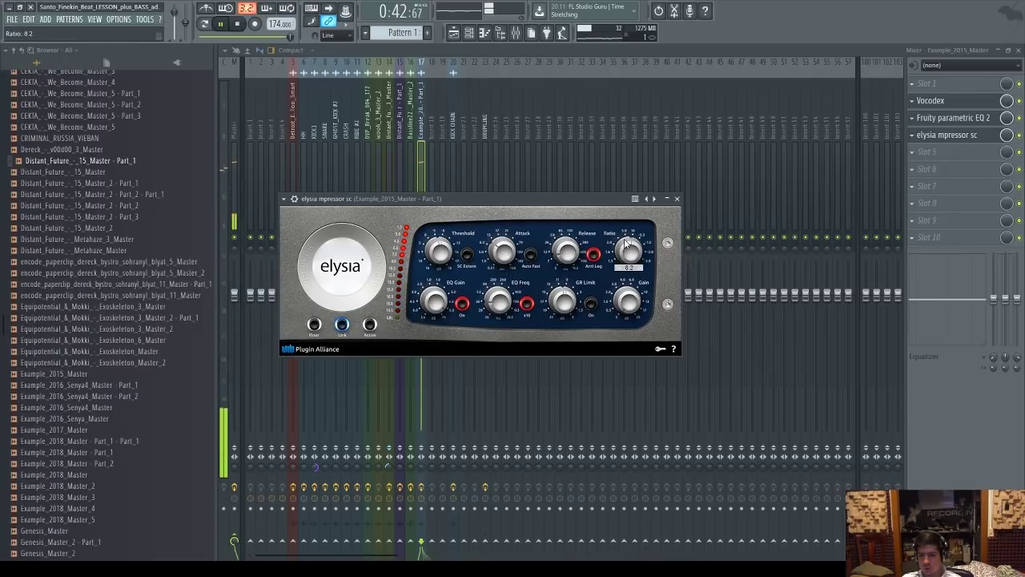
{"action": "key", "text": "space"}
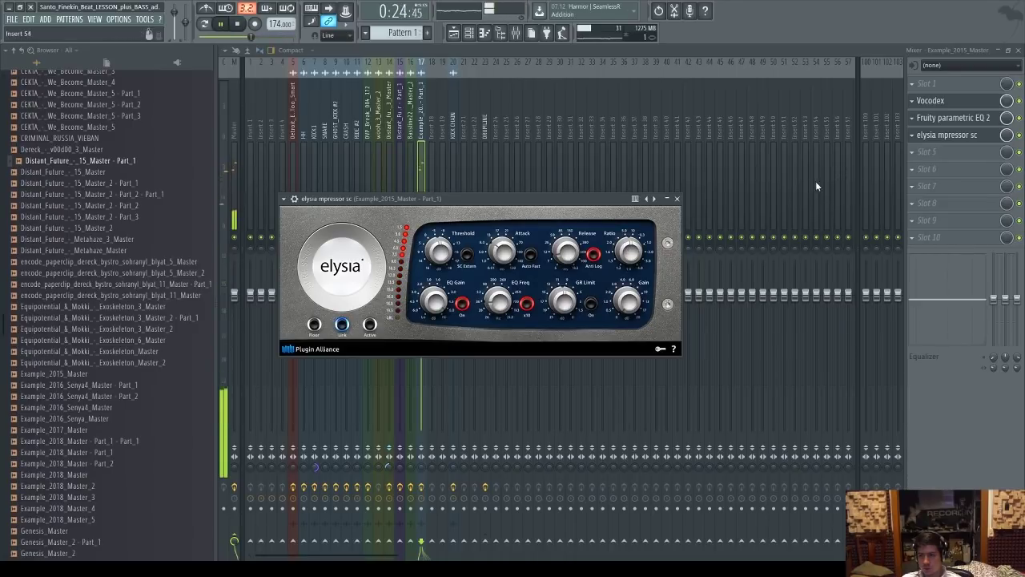
Insert FabFilter Pro-Q 2 before the mpressor, cutting about 25 dB at 64 Hz and about 12 dB at 108 Hz.
{"action": "scroll", "coordinate": [929, 139], "scroll_direction": "down", "scroll_amount": 1}
{"action": "left_click", "coordinate": [917, 137]}
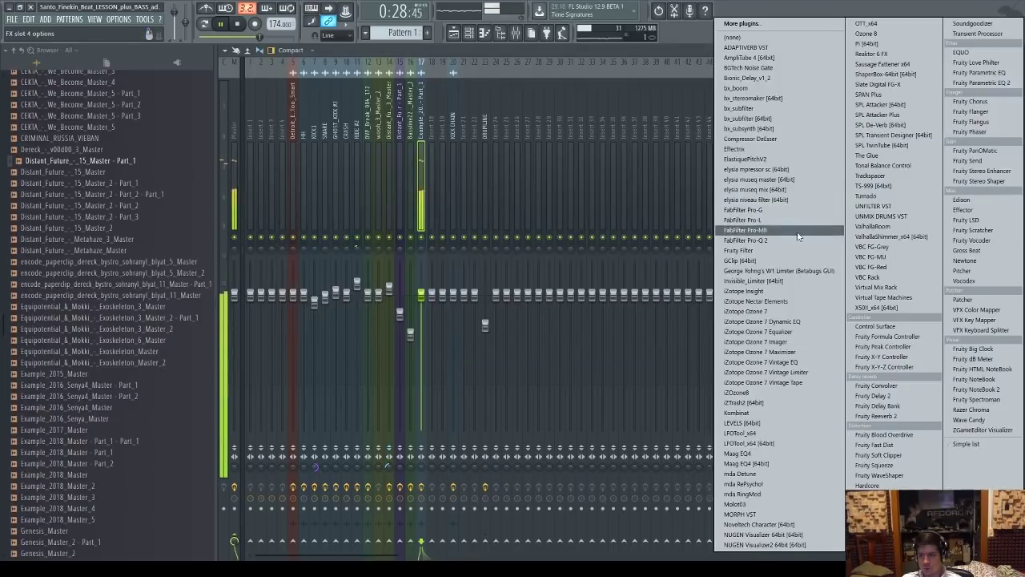
{"action": "left_click", "coordinate": [753, 230]}
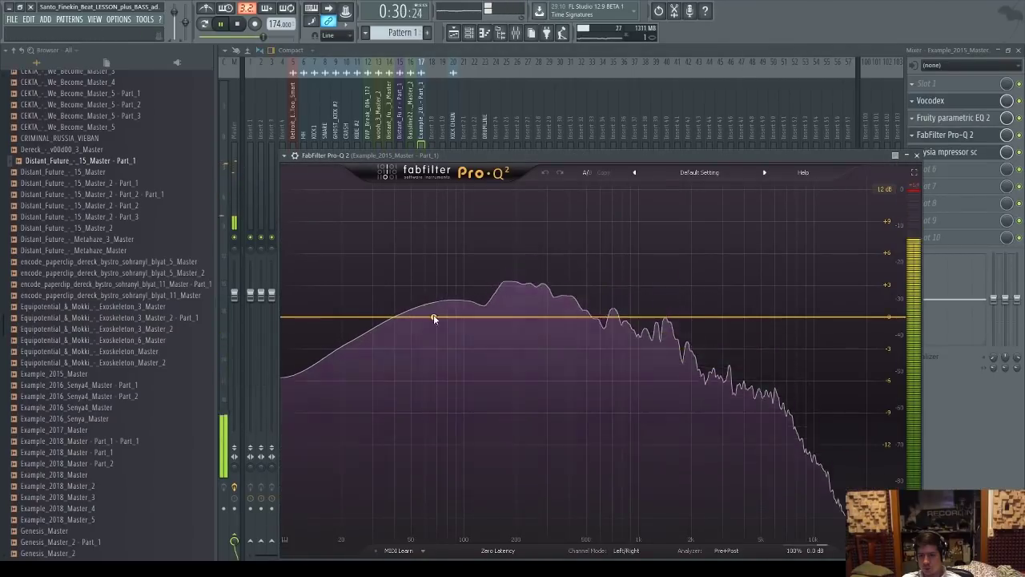
{"action": "left_click_drag", "start_coordinate": [438, 318], "coordinate": [437, 431]}
{"action": "left_click_drag", "start_coordinate": [441, 472], "coordinate": [428, 433]}
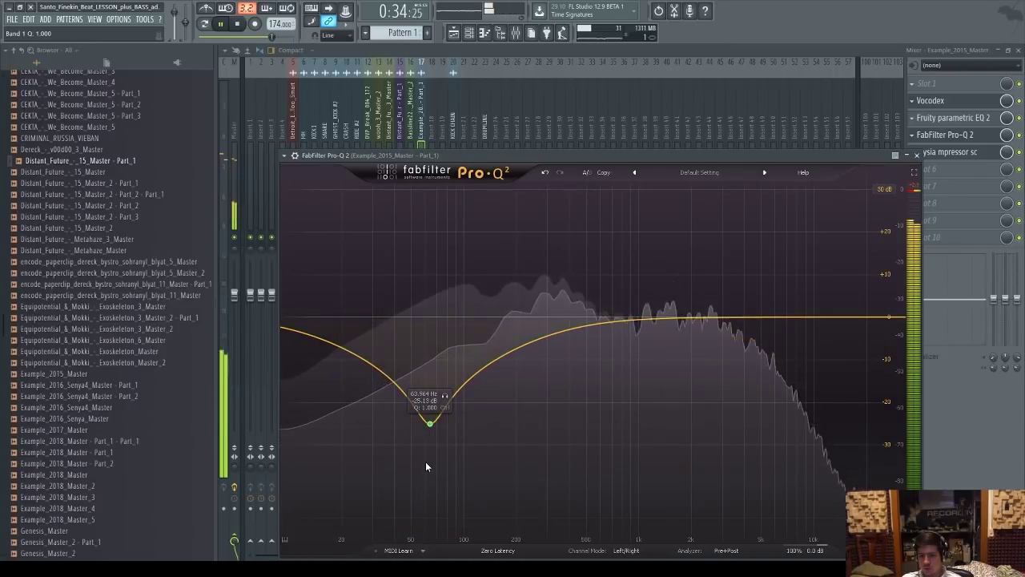
{"action": "left_click_drag", "start_coordinate": [536, 332], "coordinate": [470, 369]}
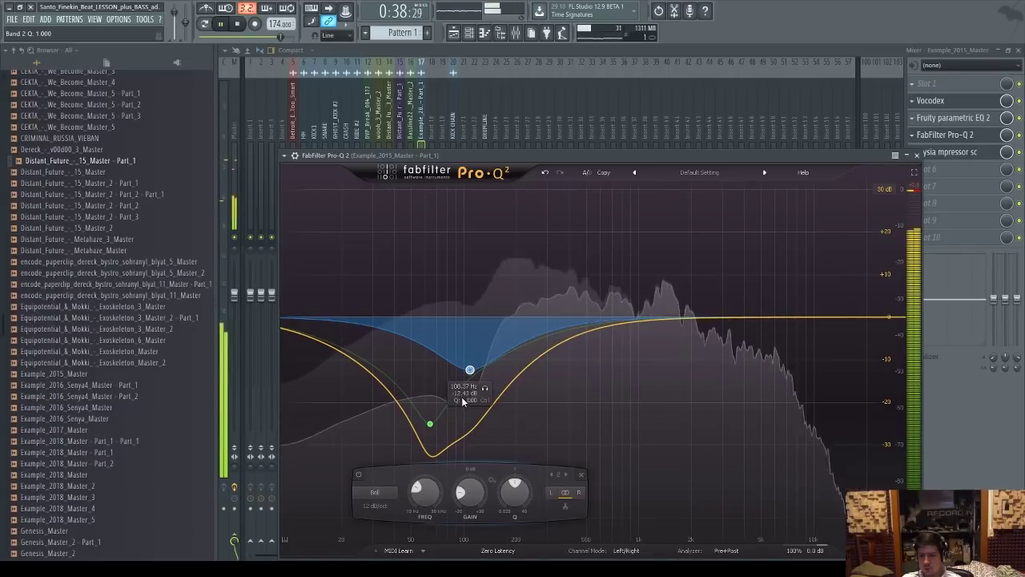
{"action": "left_click", "coordinate": [467, 50]}
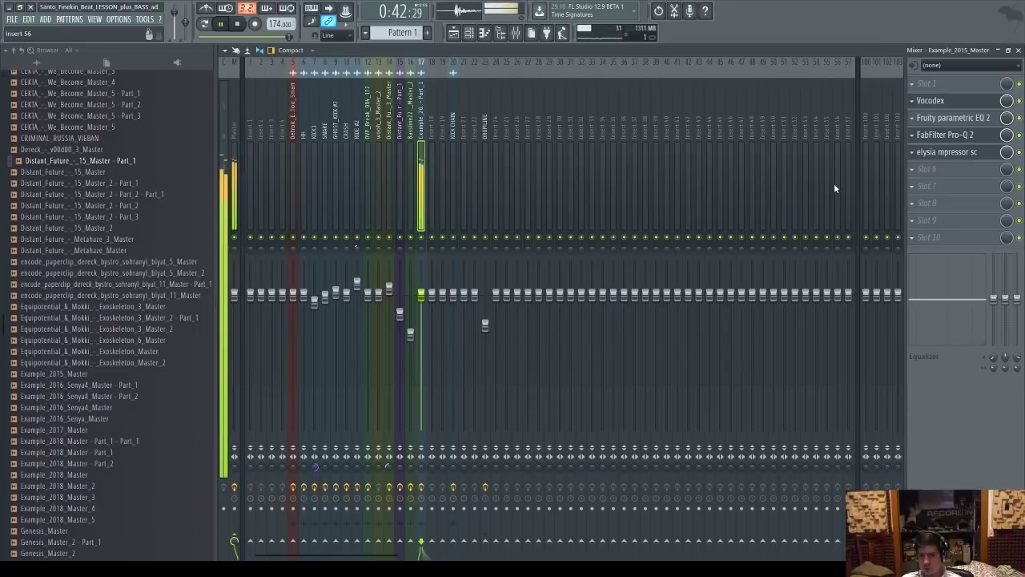
Load FabFilter Pro-G into slot 6 of mixer track 17 and set its threshold to about -31 dB.
{"action": "left_click", "coordinate": [917, 175]}
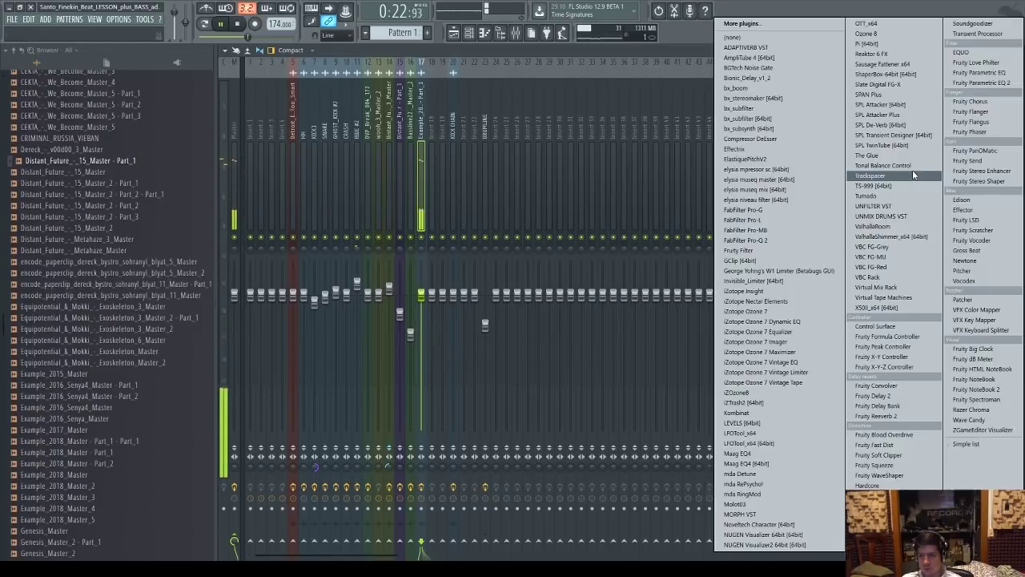
{"action": "left_click", "coordinate": [773, 201]}
{"action": "left_click_drag", "start_coordinate": [346, 234], "coordinate": [341, 257]}
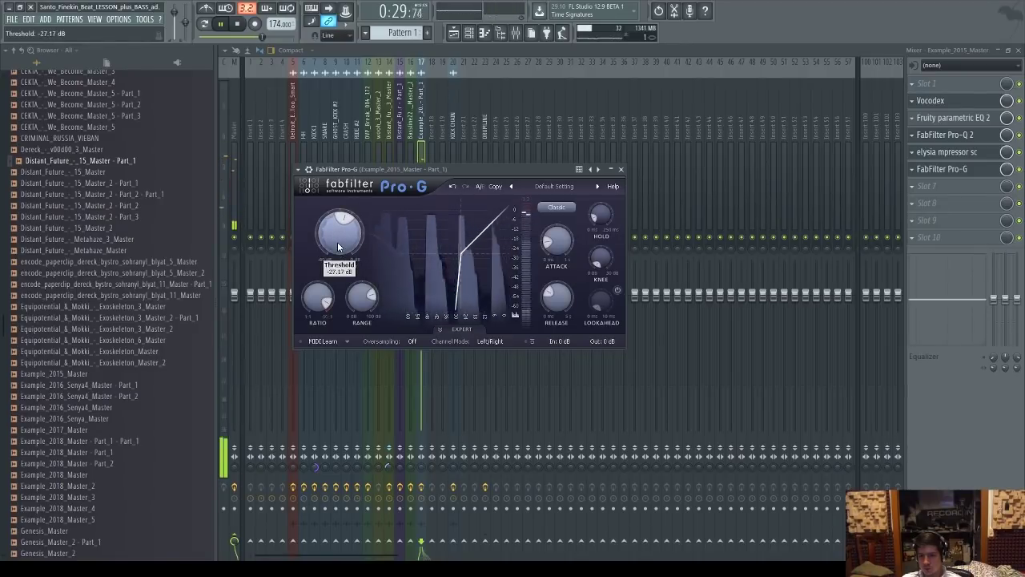
{"action": "left_click_drag", "start_coordinate": [338, 242], "coordinate": [338, 253]}
{"action": "scroll", "coordinate": [339, 252], "scroll_direction": "down", "scroll_amount": 1}
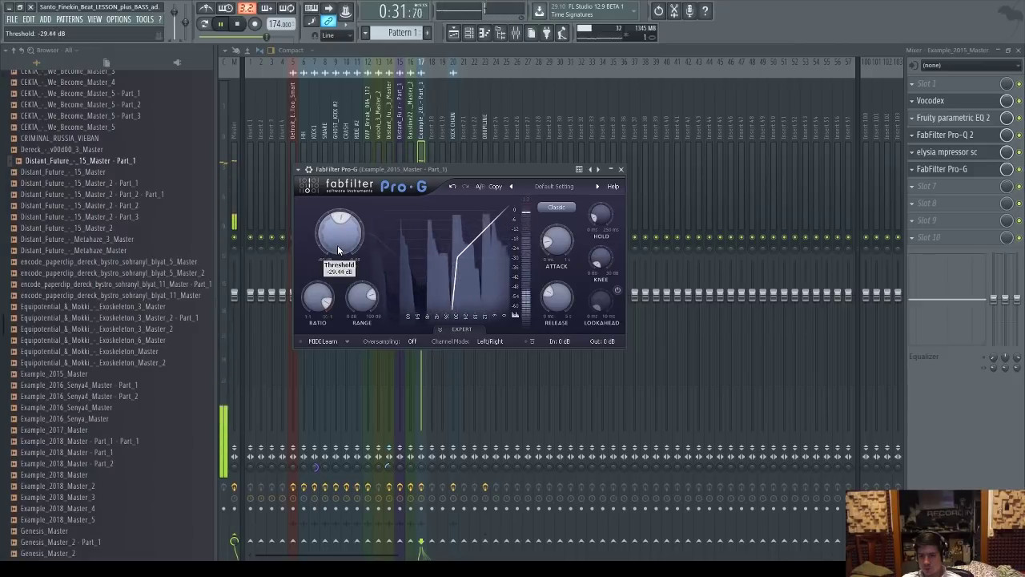
{"action": "scroll", "coordinate": [338, 249], "scroll_direction": "down", "scroll_amount": 2}
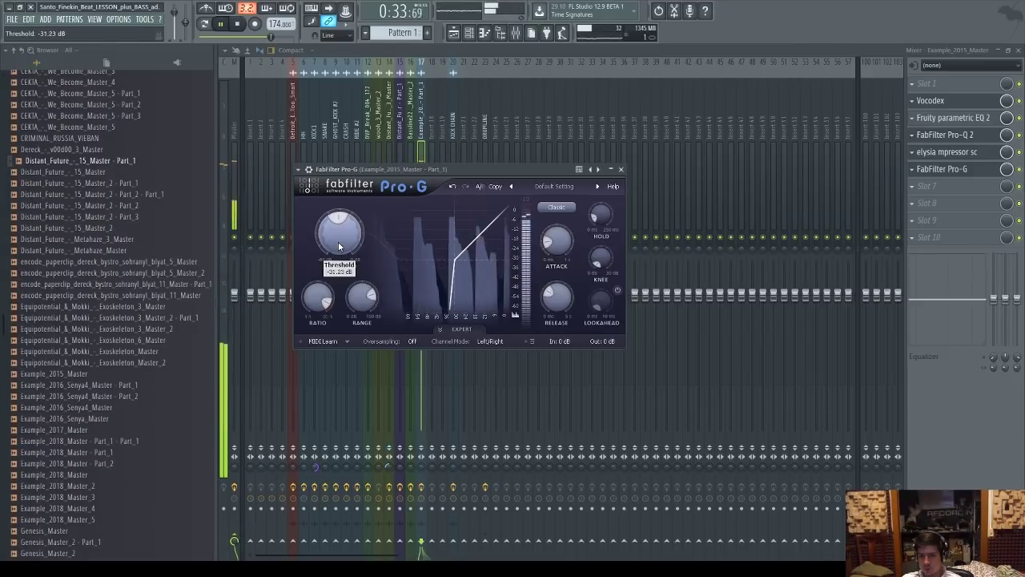
{"action": "left_click", "coordinate": [483, 52]}
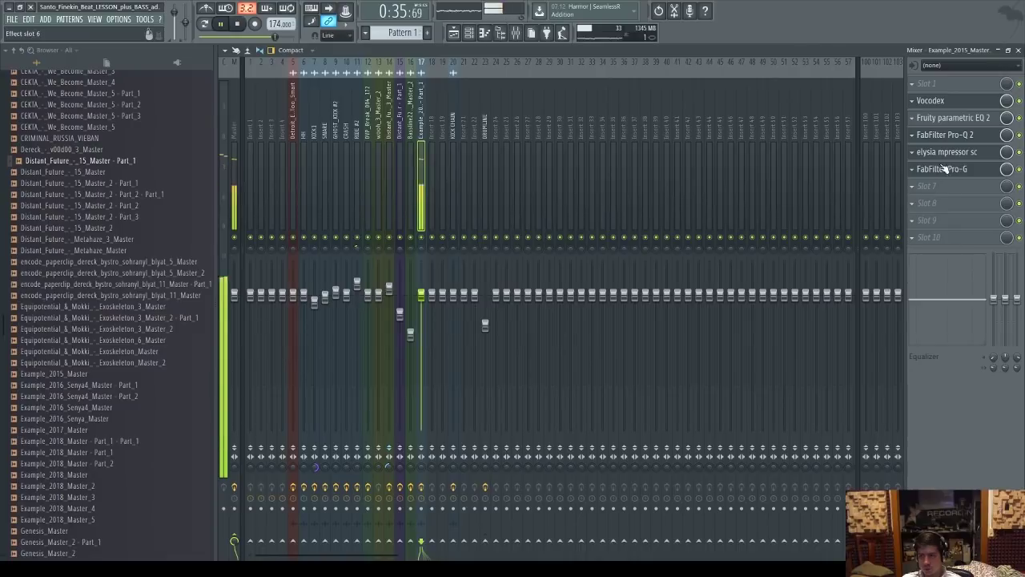
{"action": "left_click", "coordinate": [919, 190]}
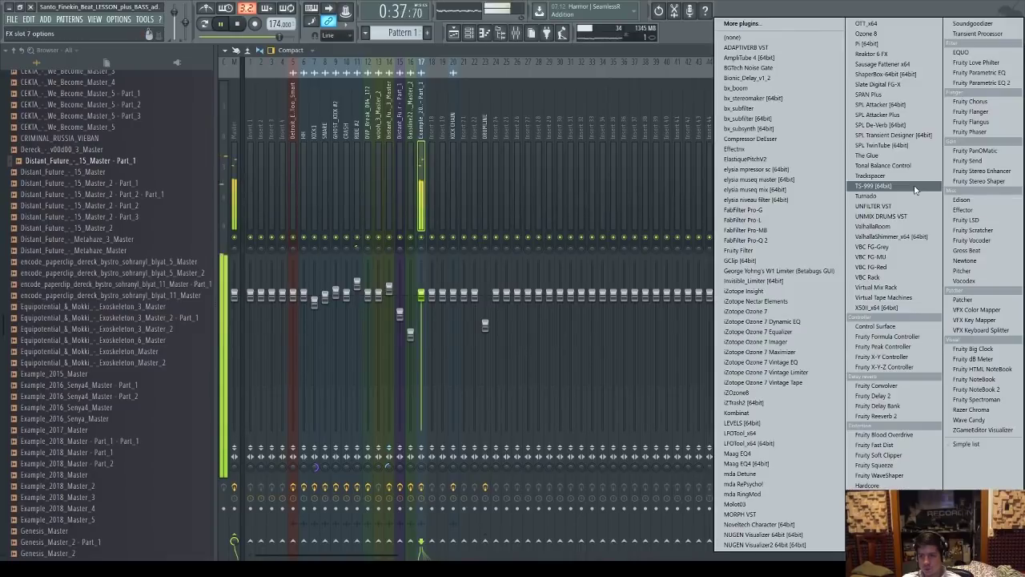
{"action": "left_click", "coordinate": [532, 50]}
{"action": "left_click", "coordinate": [518, 34]}
{"action": "left_click", "coordinate": [519, 35]}
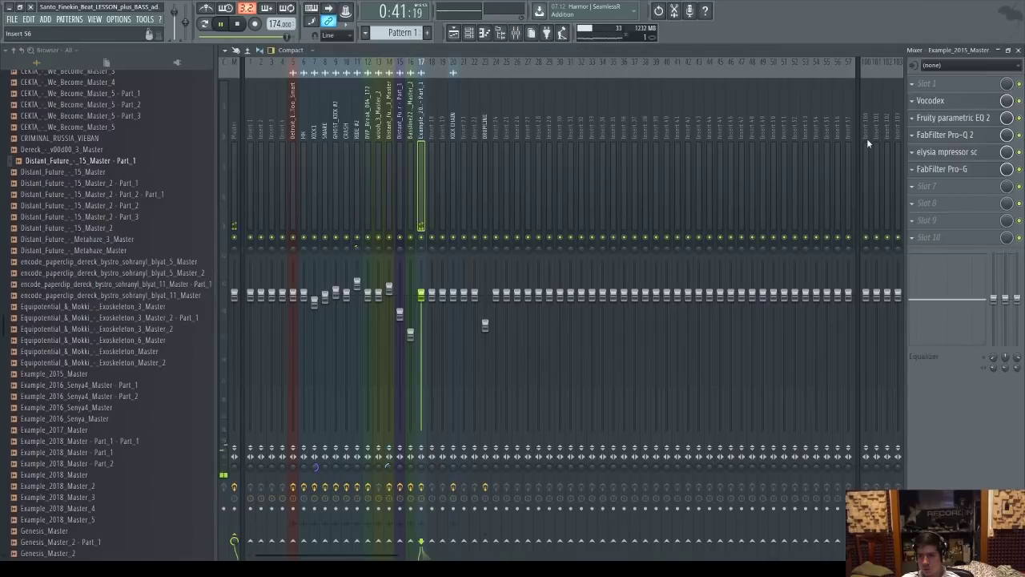
Load SPL Transient Designer into slot 7, raise the sustain, and set the attack to about -13 dB.
{"action": "left_click", "coordinate": [912, 185]}
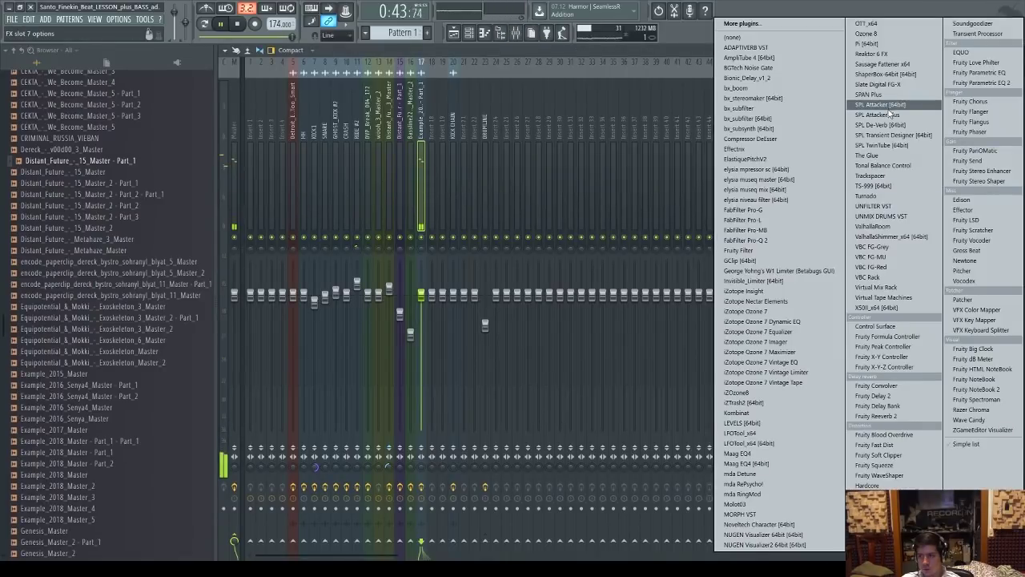
{"action": "left_click", "coordinate": [891, 134]}
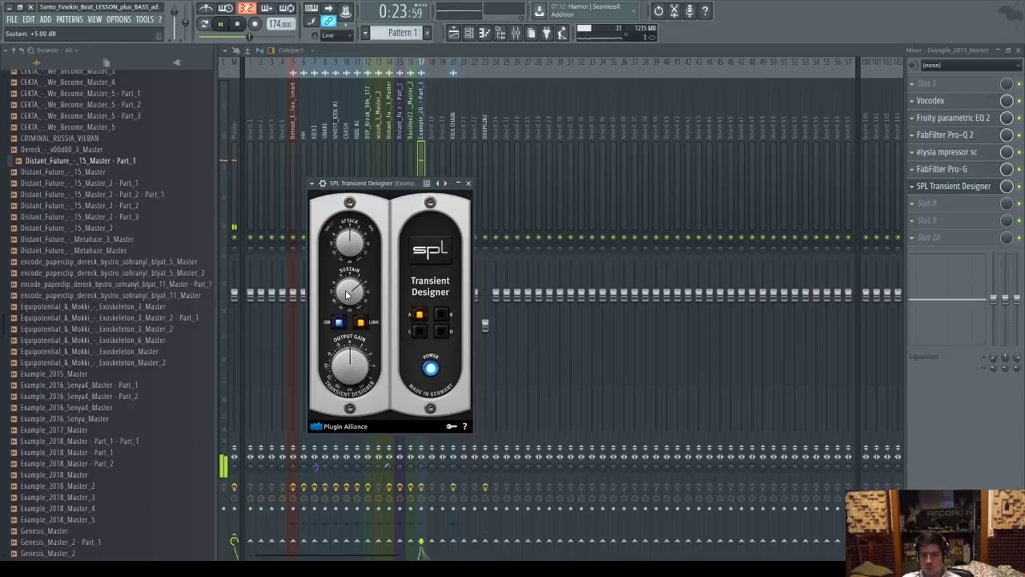
{"action": "scroll", "coordinate": [346, 294], "scroll_direction": "down", "scroll_amount": 7}
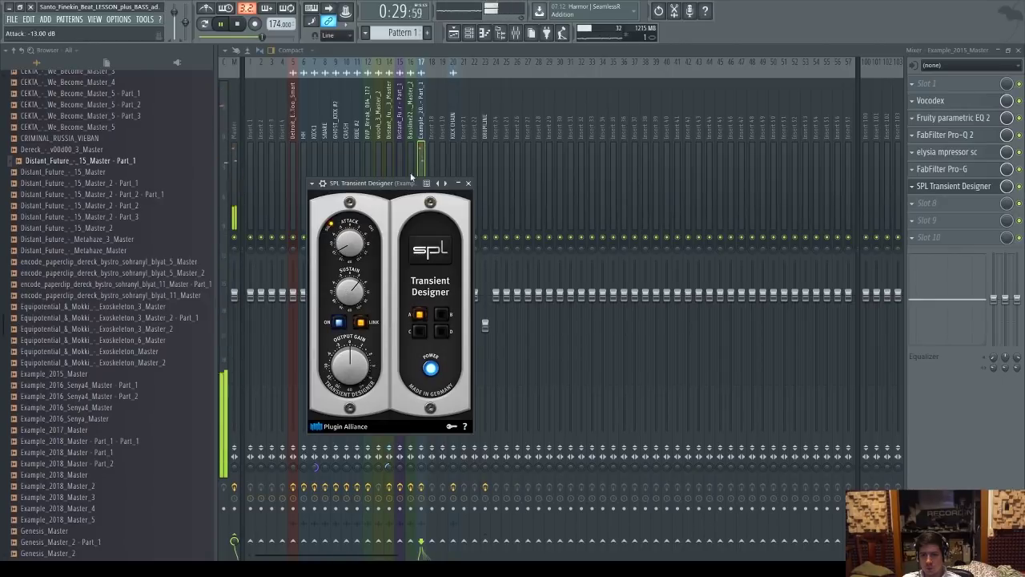
{"action": "key", "text": "Escape"}
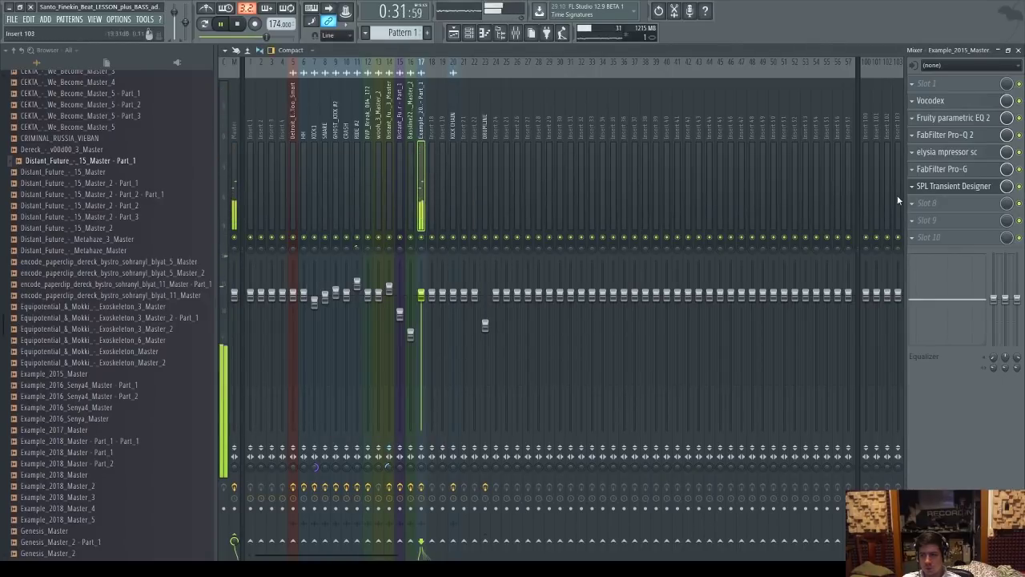
Load OTT_x64 into slot 8, increase its downward compression strength, and set the low band gain to 0%.
{"action": "left_click", "coordinate": [916, 205]}
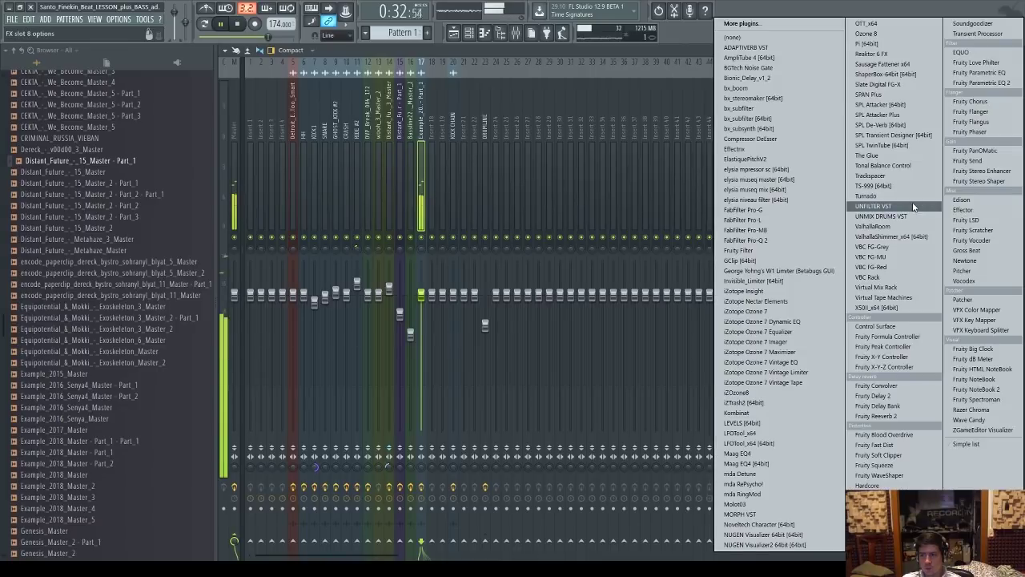
{"action": "left_click", "coordinate": [864, 24]}
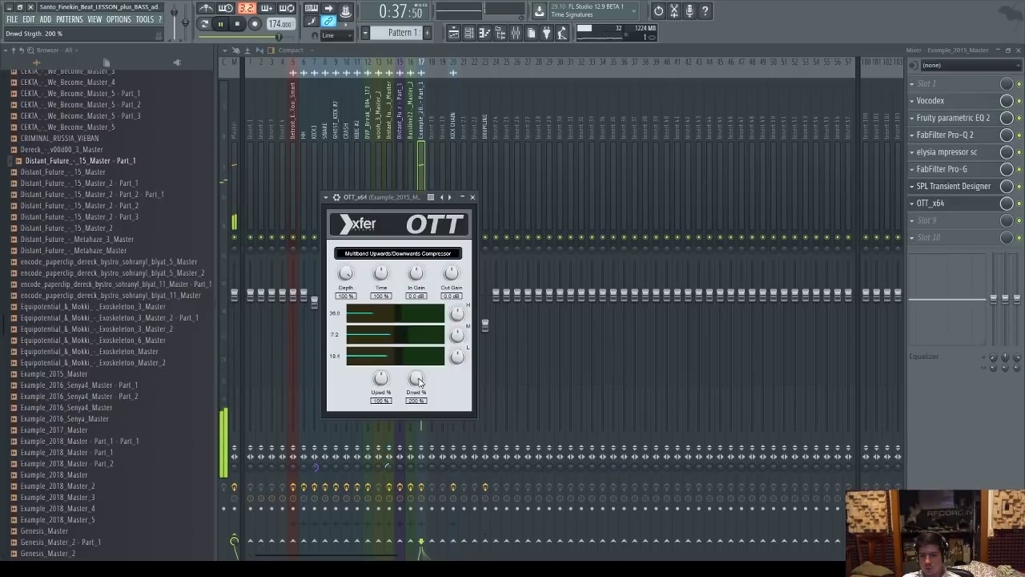
{"action": "scroll", "coordinate": [419, 381], "scroll_direction": "down", "scroll_amount": 2}
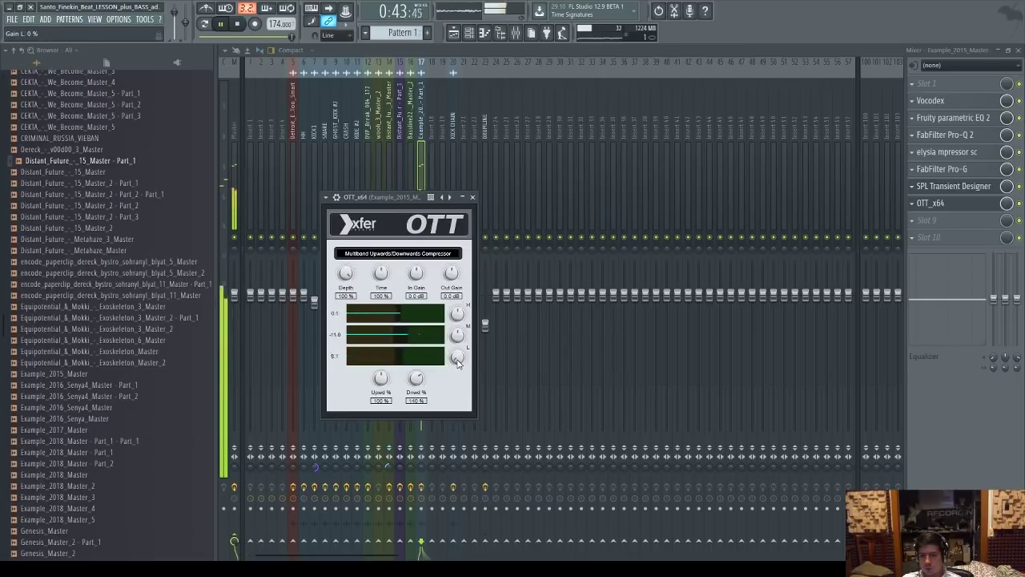
{"action": "key", "text": "space"}
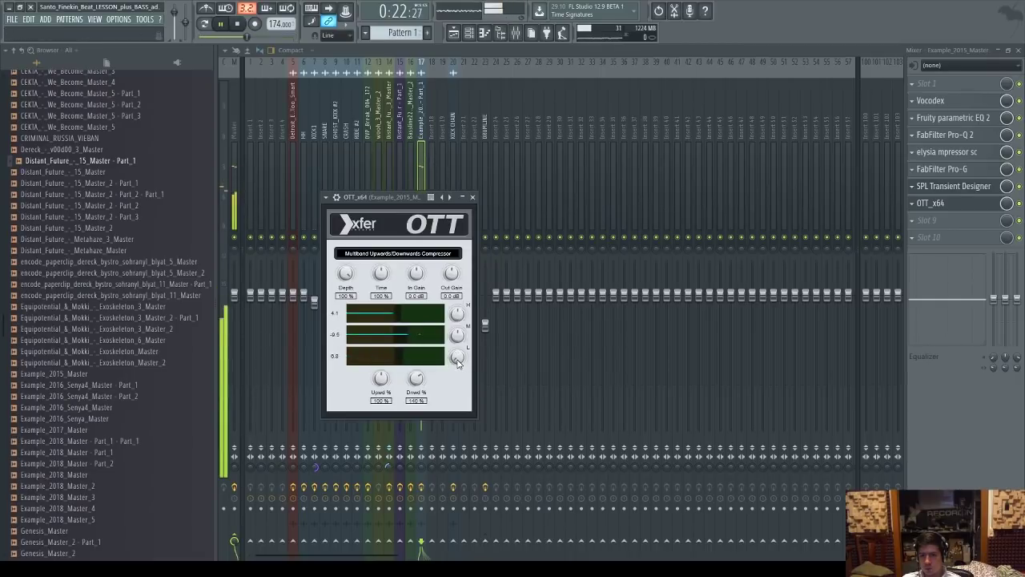
Unsolo Track 11 in the playlist and play the full arrangement from bar 17.
{"action": "left_click", "coordinate": [423, 134]}
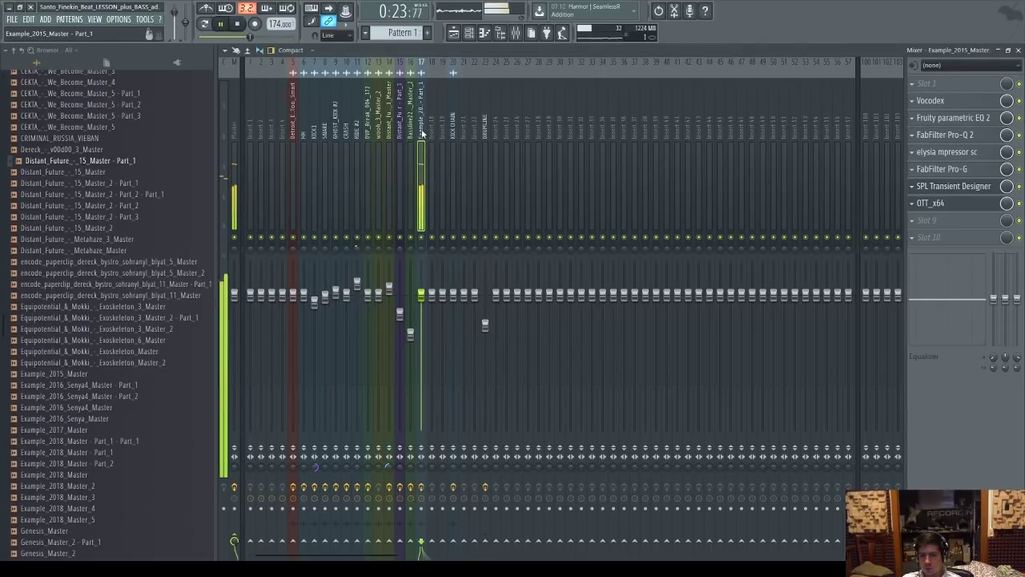
{"action": "left_click", "coordinate": [454, 34]}
{"action": "right_click", "coordinate": [270, 403]}
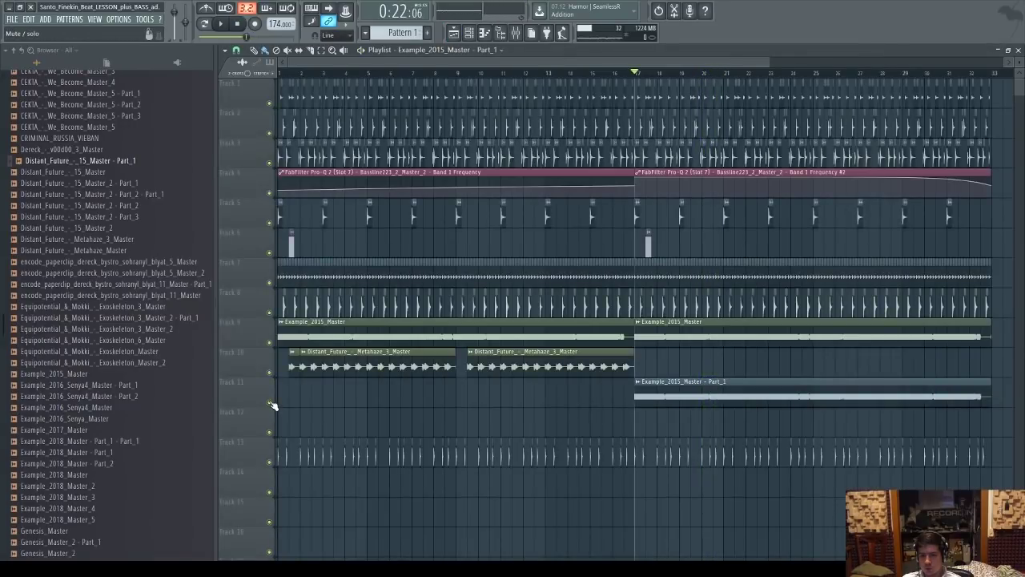
{"action": "key", "text": "space"}
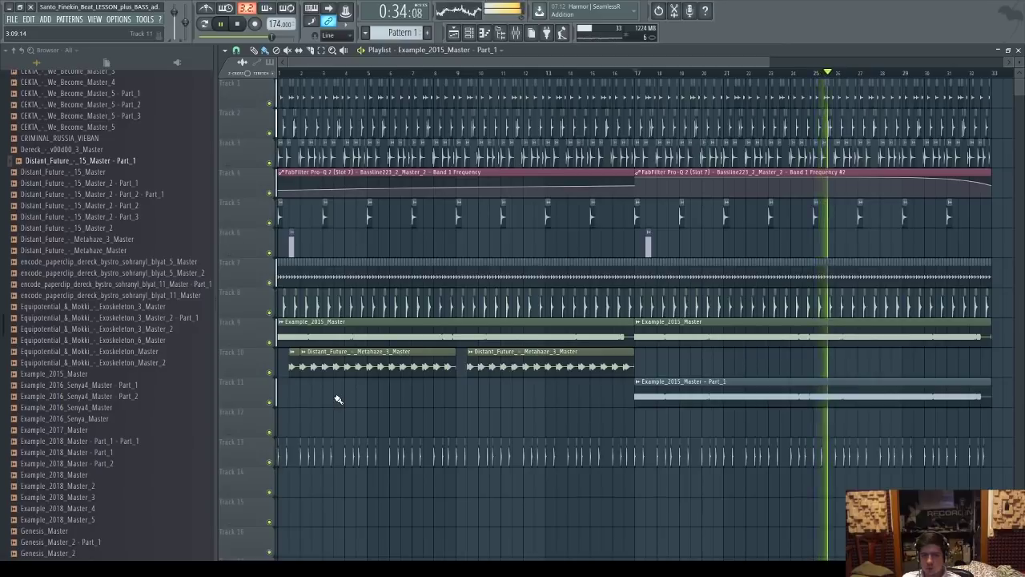
Load bx_stereomaker into slot 9 of mixer track 17, set its stereo expansion to about +185%, and return to the playlist.
{"action": "left_click", "coordinate": [516, 34]}
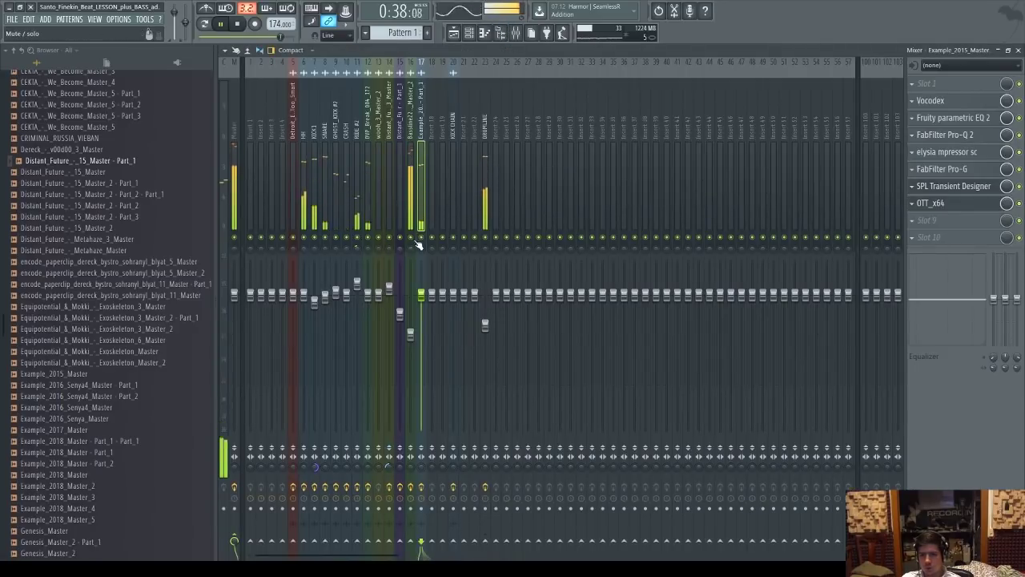
{"action": "left_click", "coordinate": [917, 220]}
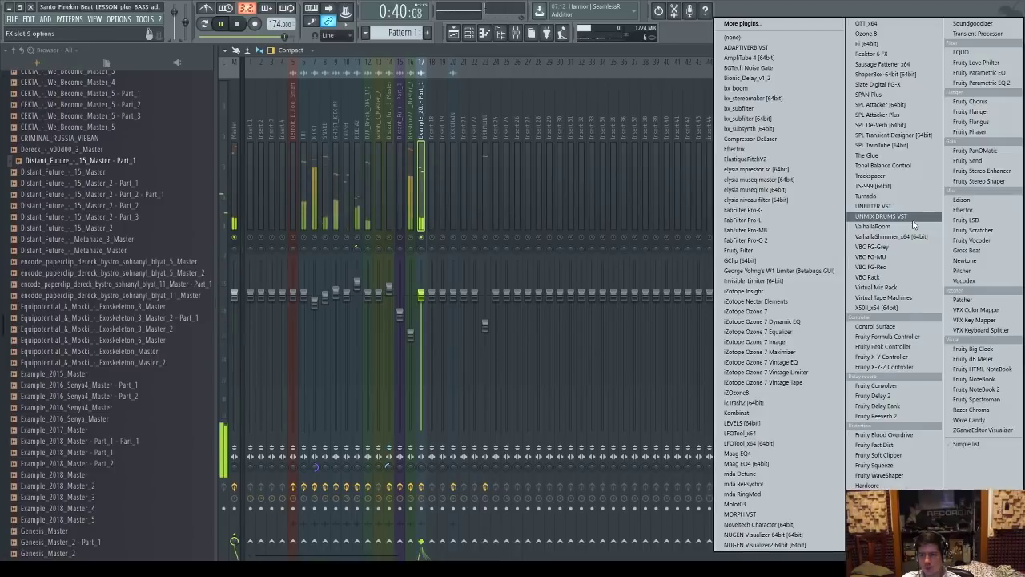
{"action": "left_click", "coordinate": [752, 97]}
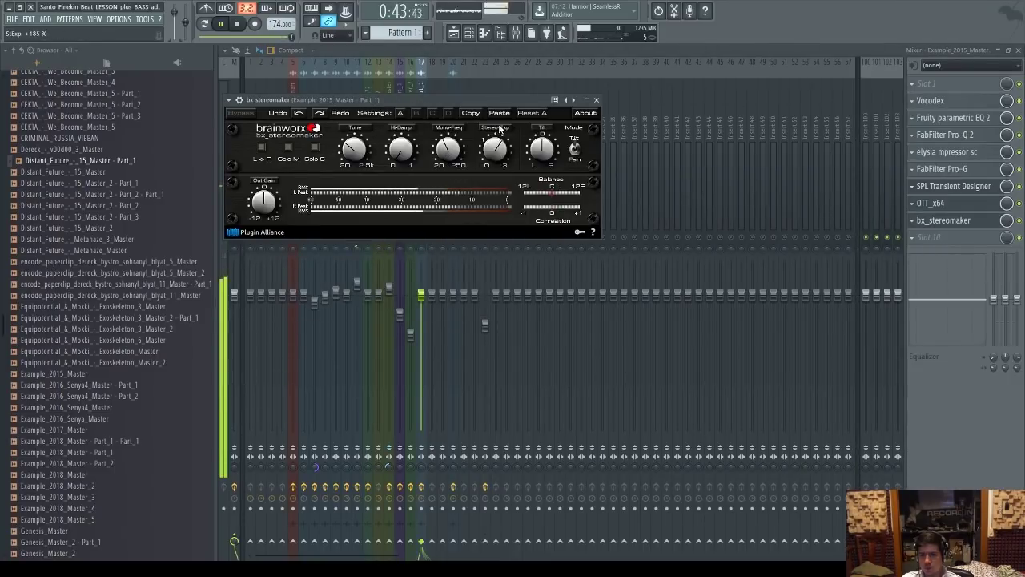
{"action": "left_click", "coordinate": [452, 54]}
{"action": "left_click", "coordinate": [454, 32]}
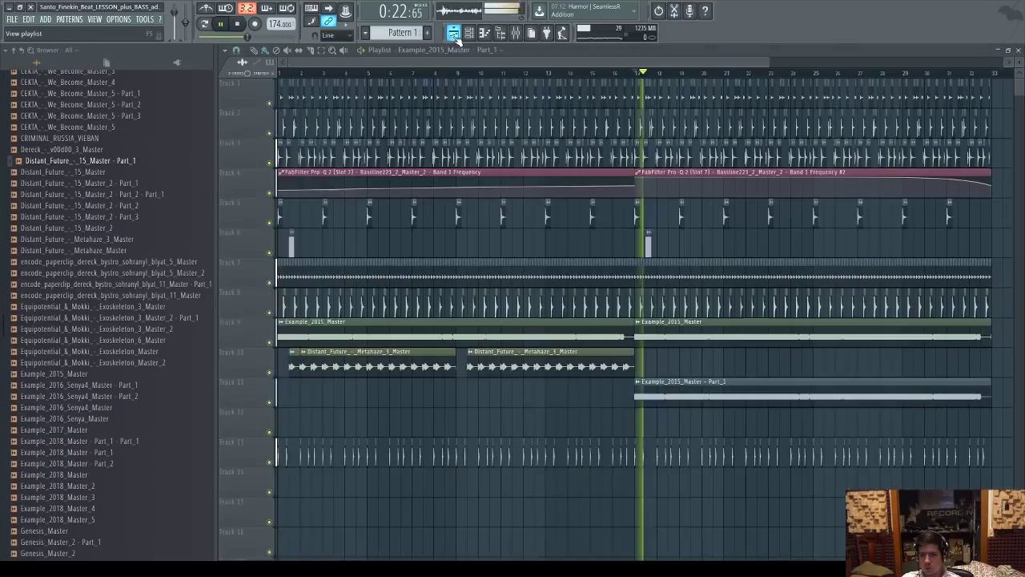
Lower mixer track 17 to about -0.6 dB, load Fruity parametric EQ 2 into slot 10, and adjust one of its bands.
{"action": "key", "text": "F9"}
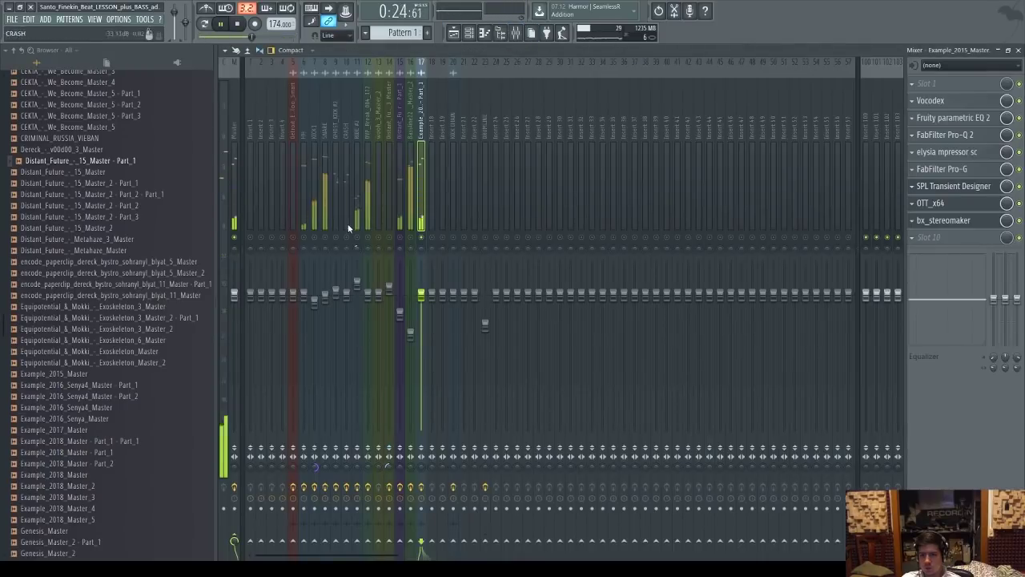
{"action": "left_click_drag", "start_coordinate": [422, 295], "coordinate": [422, 299]}
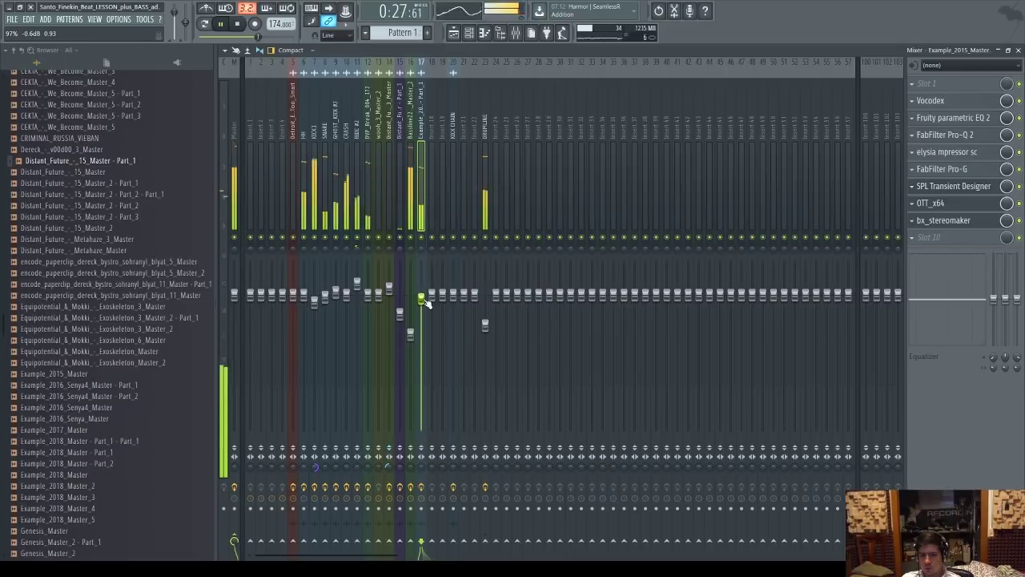
{"action": "left_click", "coordinate": [930, 237]}
{"action": "left_click", "coordinate": [967, 85]}
{"action": "left_click_drag", "start_coordinate": [382, 200], "coordinate": [358, 223]}
{"action": "left_click", "coordinate": [424, 48]}
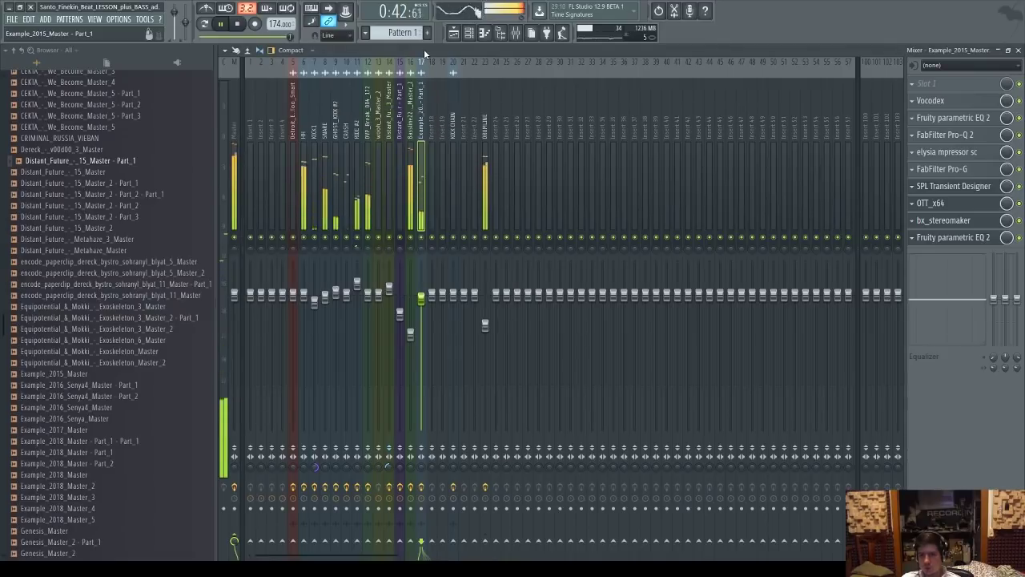
Lower the start point of the second Pro-Q 2 frequency automation clip on Track 4 and check the Bassline223 track soloed during playback.
{"action": "key", "text": "space"}
{"action": "key", "text": "space"}
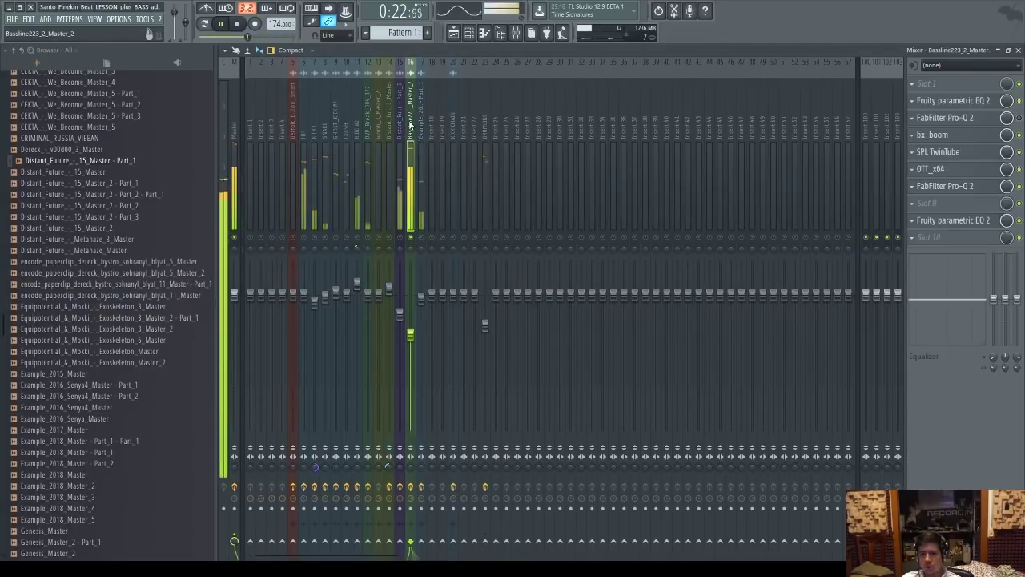
{"action": "left_click", "coordinate": [452, 32]}
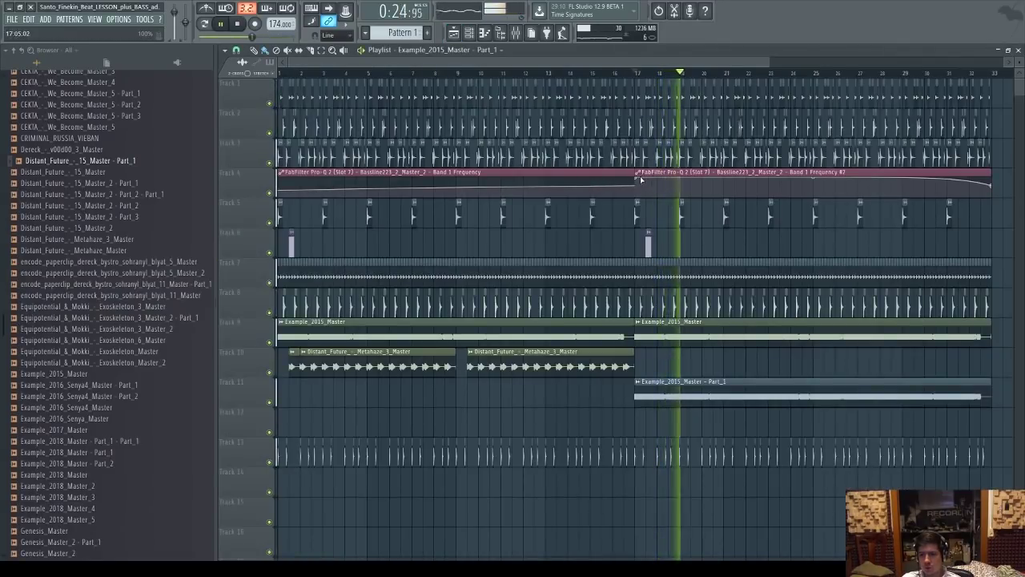
{"action": "left_click_drag", "start_coordinate": [638, 178], "coordinate": [637, 182]}
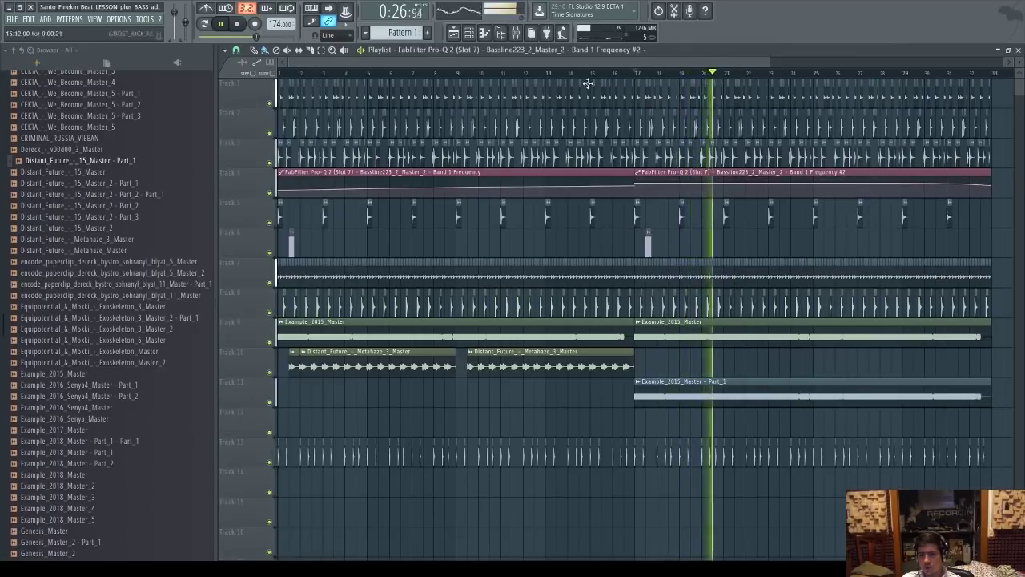
{"action": "left_click", "coordinate": [516, 33]}
{"action": "right_click", "coordinate": [413, 238]}
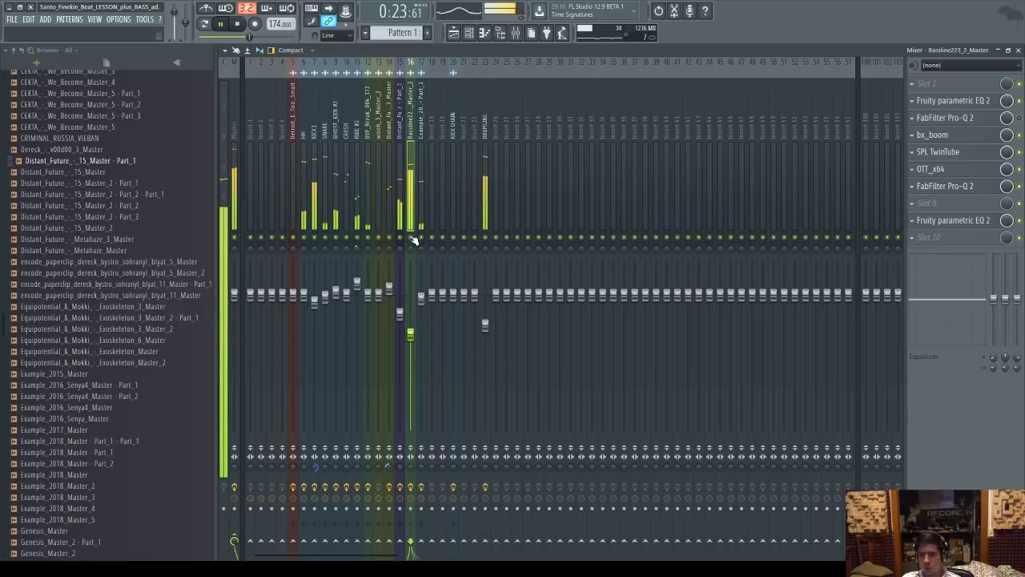
{"action": "left_click", "coordinate": [453, 34]}
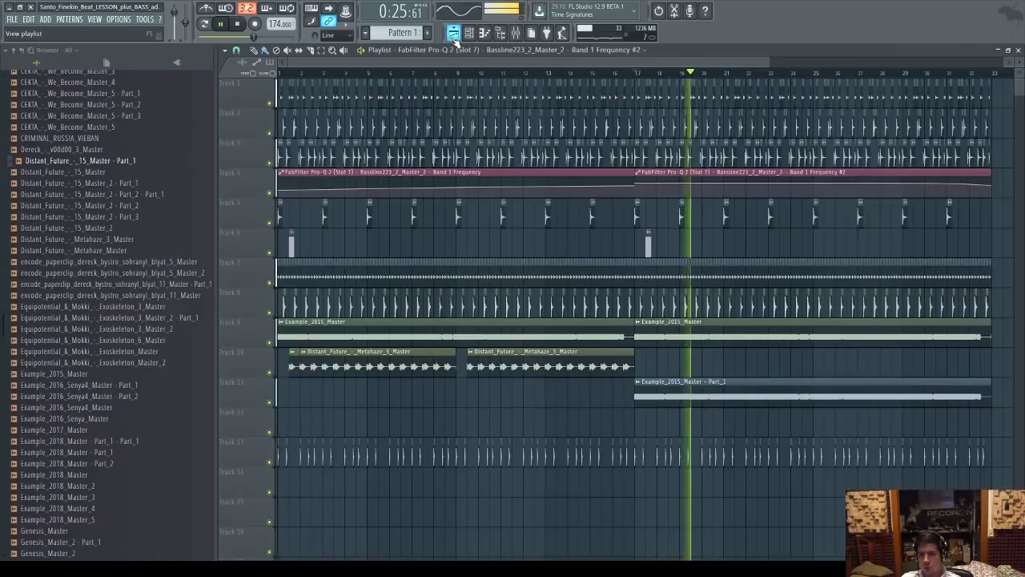
Place shortened KICK1 - Part_1 #2 clips on Track 15 under the two snare hits of bar 1.
{"action": "scroll", "coordinate": [279, 500], "scroll_direction": "up", "scroll_amount": 5, "text": "ctrl"}
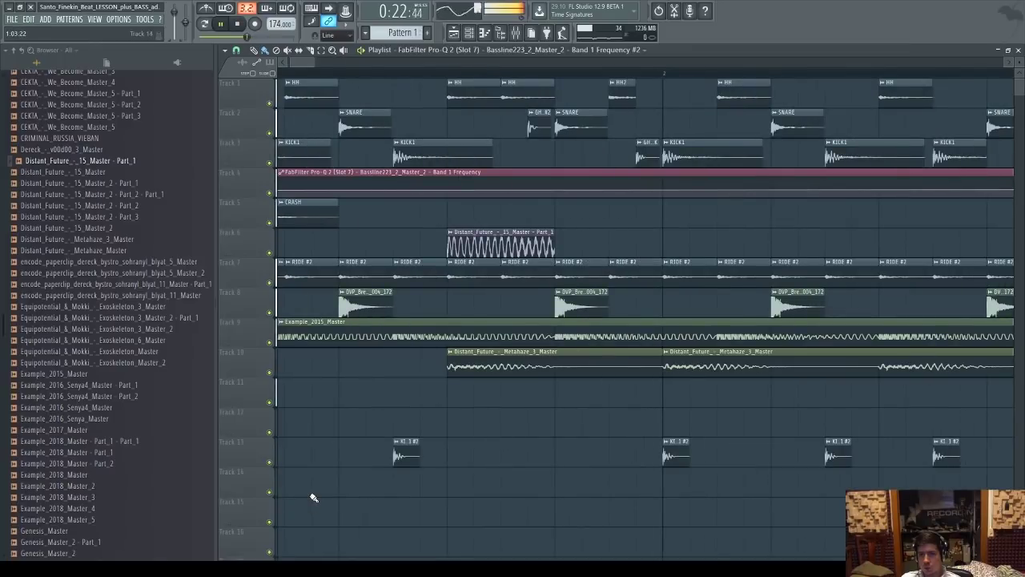
{"action": "left_click_drag", "start_coordinate": [309, 495], "coordinate": [507, 511]}
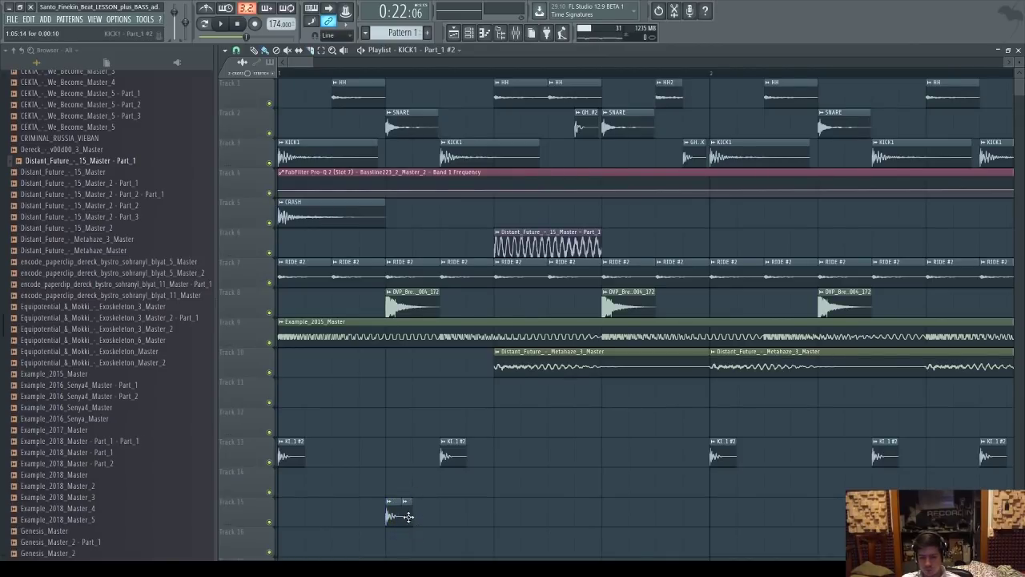
{"action": "left_click_drag", "start_coordinate": [412, 519], "coordinate": [401, 519]}
{"action": "key", "text": "space"}
{"action": "left_click", "coordinate": [237, 27]}
{"action": "scroll", "coordinate": [388, 530], "scroll_direction": "down", "scroll_amount": 3}
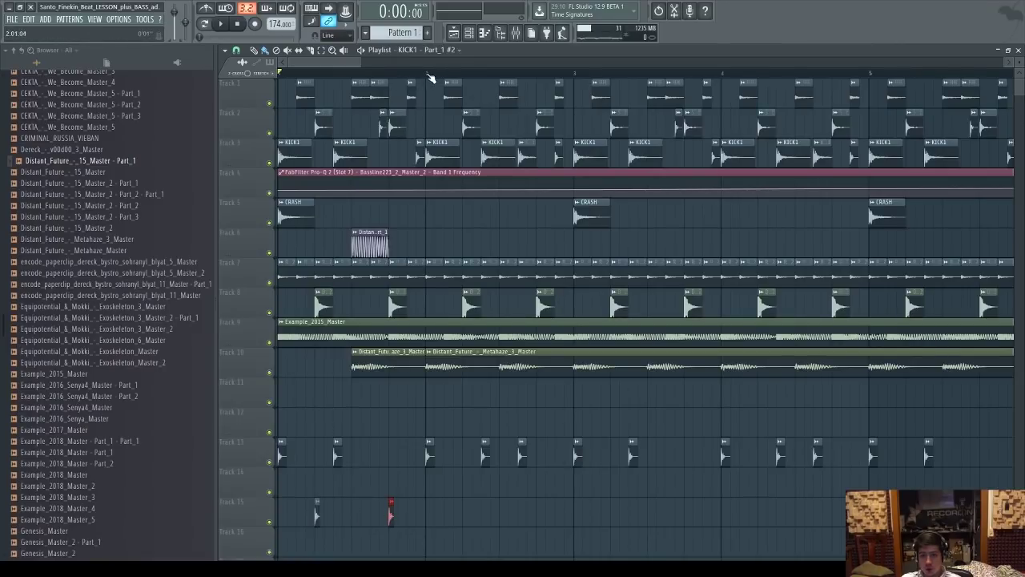
Duplicate the bar 1 ghost kick clips on Track 15 through bar 32 and play the arrangement.
{"action": "left_click_drag", "start_coordinate": [429, 75], "coordinate": [138, 102]}
{"action": "double_click", "coordinate": [239, 510]}
{"action": "scroll", "coordinate": [245, 512], "scroll_direction": "down", "scroll_amount": 4}
{"action": "key", "text": "ctrl+b"}
{"action": "key", "text": "ctrl+b"}
{"action": "key", "text": "ctrl+b"}
{"action": "key", "text": "ctrl+b"}
{"action": "key", "text": "ctrl+b"}
{"action": "key", "text": "ctrl+b"}
{"action": "key", "text": "ctrl+b"}
{"action": "key", "text": "ctrl+b"}
{"action": "key", "text": "ctrl+b"}
{"action": "key", "text": "ctrl+b"}
{"action": "key", "text": "ctrl+b"}
{"action": "key", "text": "ctrl+b"}
{"action": "key", "text": "ctrl+b"}
{"action": "key", "text": "ctrl+b"}
{"action": "key", "text": "ctrl+b"}
{"action": "key", "text": "ctrl+b"}
{"action": "key", "text": "ctrl+b"}
{"action": "key", "text": "ctrl+b"}
{"action": "key", "text": "ctrl+b"}
{"action": "key", "text": "ctrl+b"}
{"action": "key", "text": "ctrl+b"}
{"action": "key", "text": "ctrl+b"}
{"action": "key", "text": "ctrl+b"}
{"action": "key", "text": "ctrl+b"}
{"action": "key", "text": "ctrl+b"}
{"action": "key", "text": "ctrl+b"}
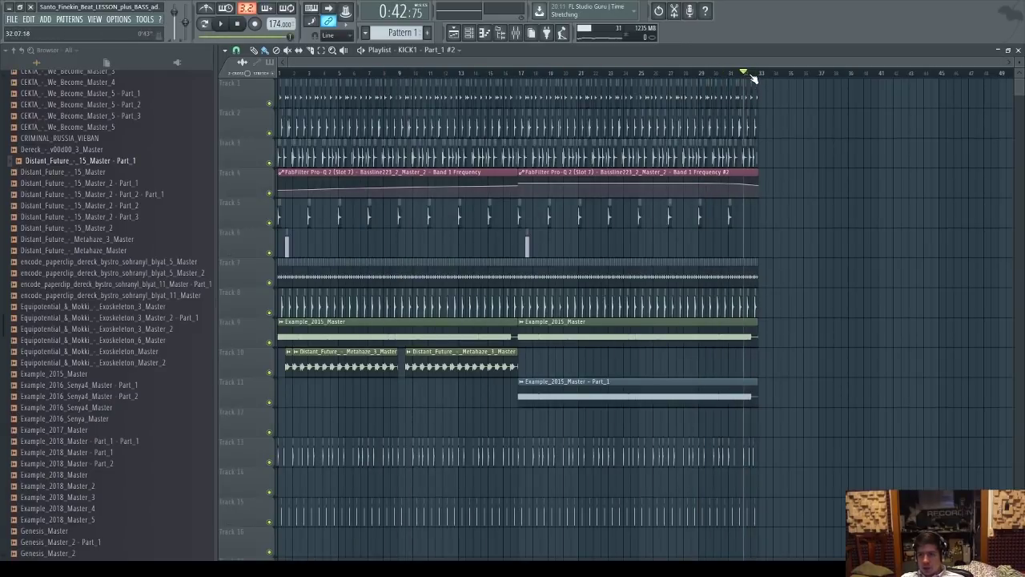
{"action": "key", "text": "space"}
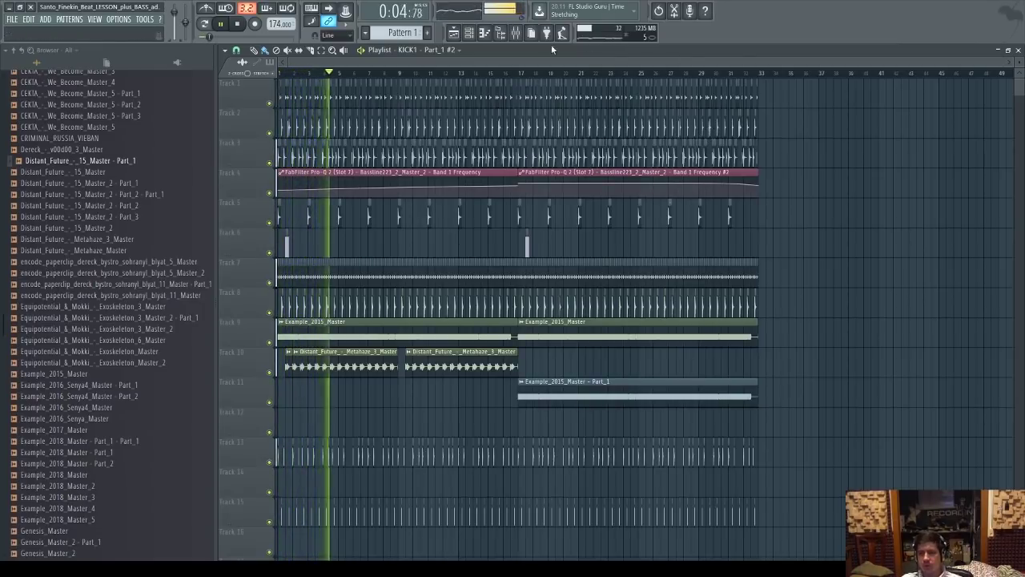
Load Invisible_Limiter into slot 3 of the Master track, raising its input gain to 2.72 dB and setting oversampling to 16x.
{"action": "key", "text": "F9"}
{"action": "left_click", "coordinate": [232, 149]}
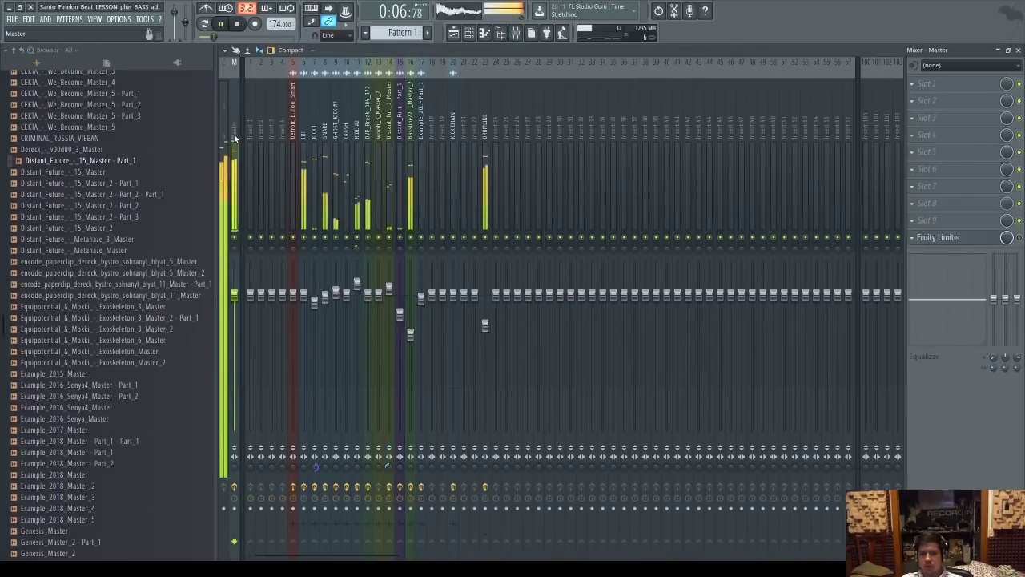
{"action": "left_click", "coordinate": [919, 120]}
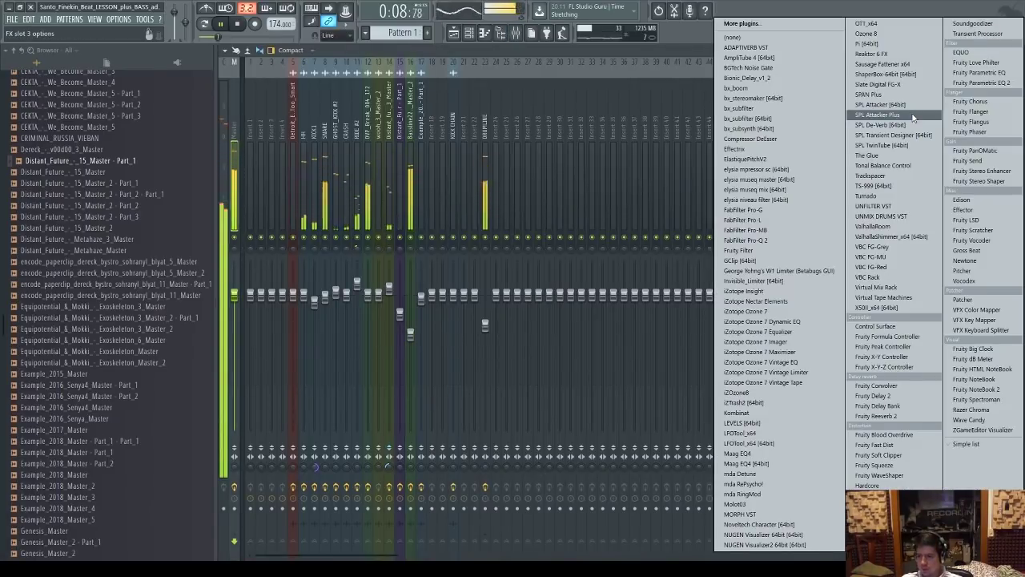
{"action": "left_click", "coordinate": [788, 281]}
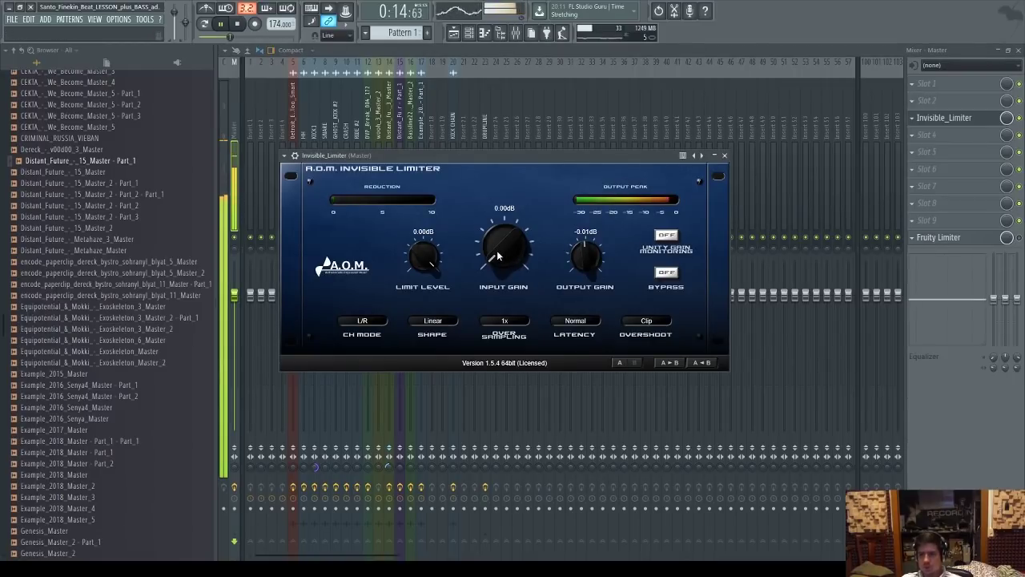
{"action": "left_click_drag", "start_coordinate": [510, 232], "coordinate": [510, 207]}
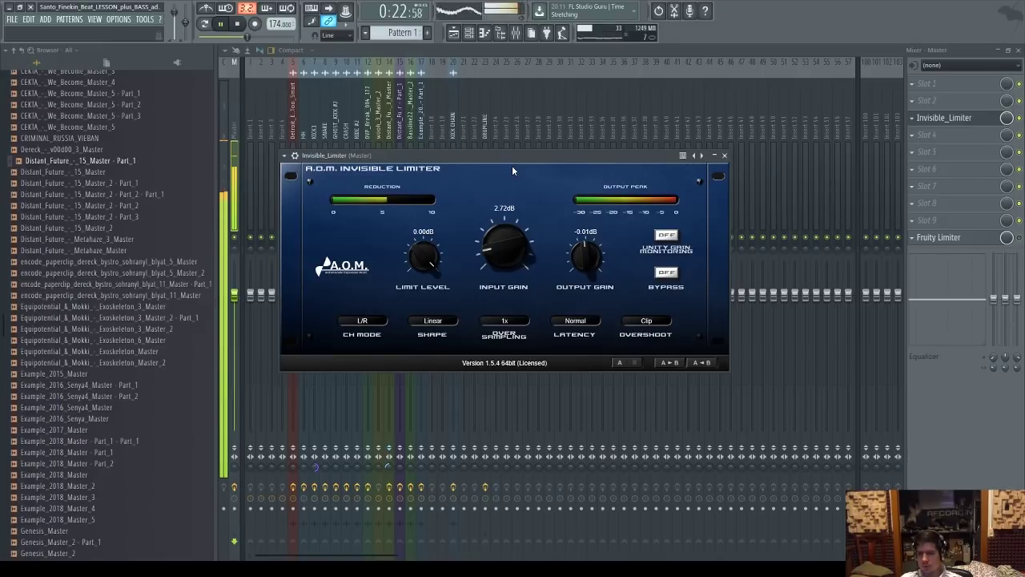
{"action": "left_click", "coordinate": [504, 320]}
{"action": "left_click", "coordinate": [502, 382]}
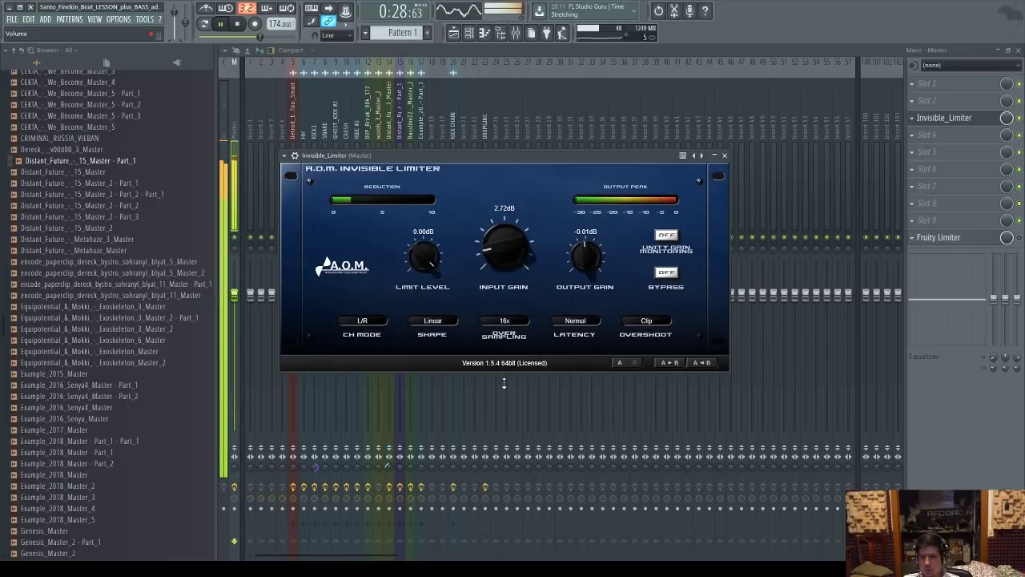
{"action": "left_click", "coordinate": [416, 50]}
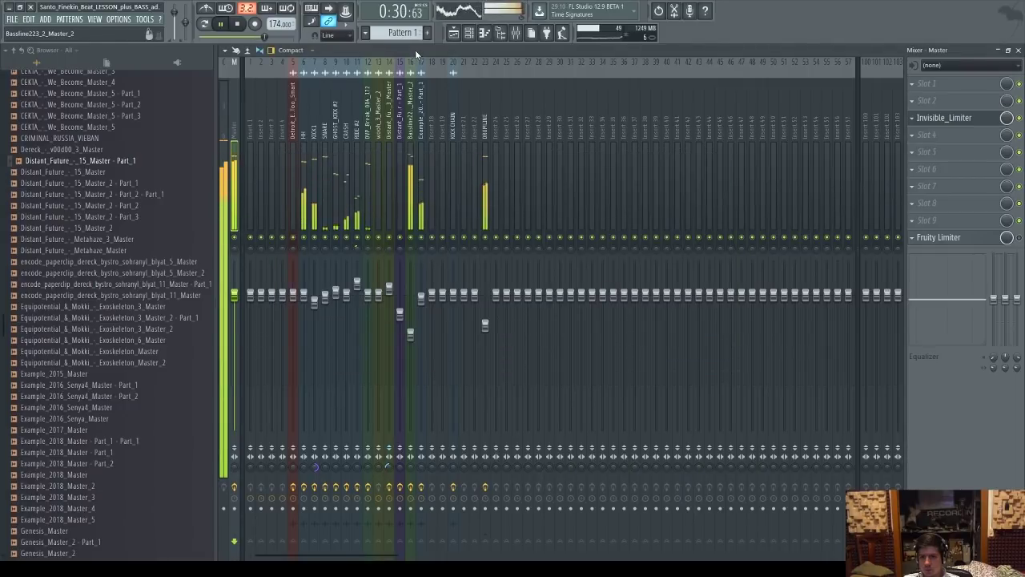
Rename the Fruity parametric EQ 2 in slot 9 of mixer track 16 as "CHAIN EQ ghost kick".
{"action": "left_click", "coordinate": [411, 132]}
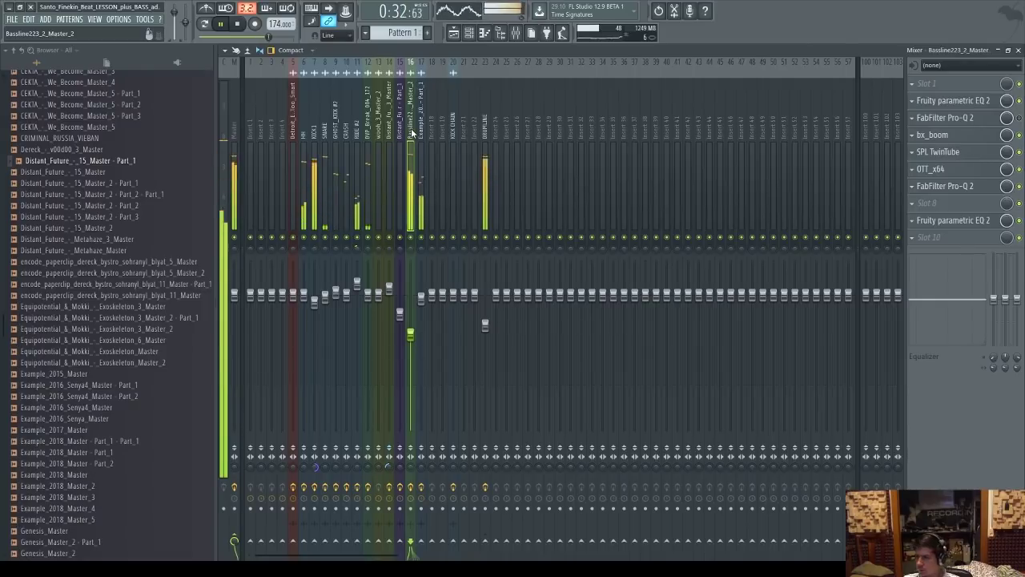
{"action": "middle_click", "coordinate": [960, 219]}
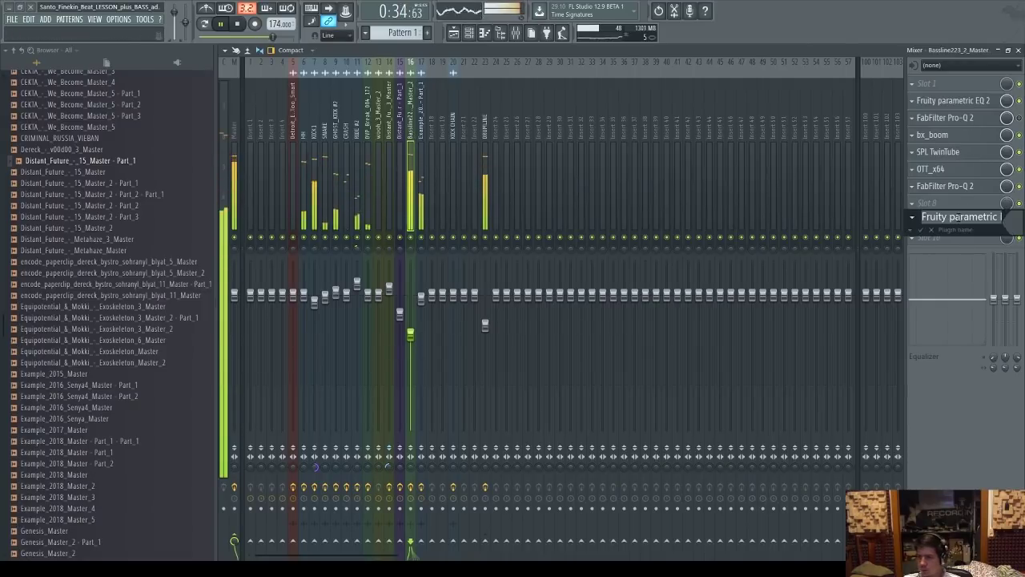
{"action": "type", "text": "CHAIN EQ"}
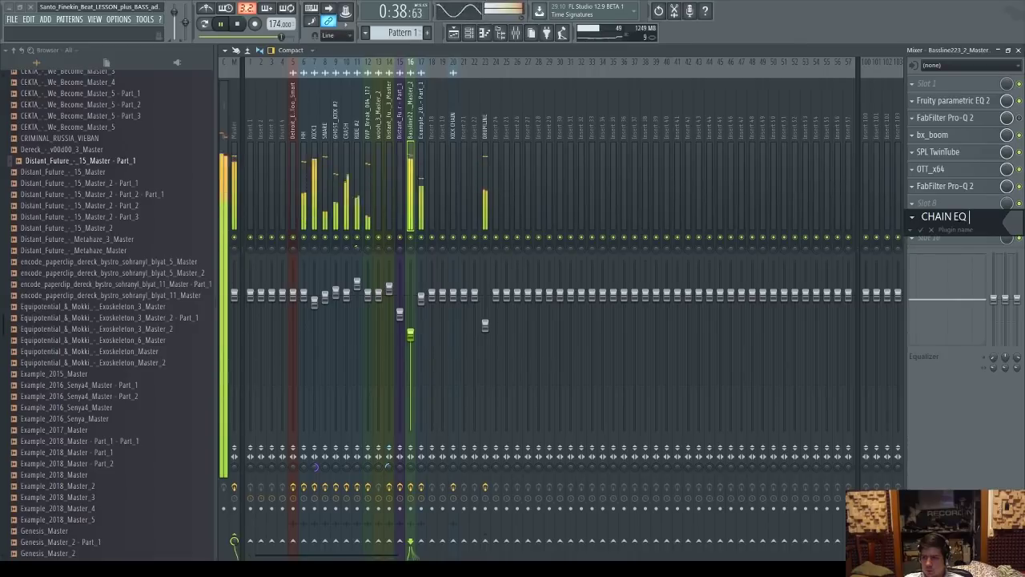
{"action": "type", "text": " ghost kick"}
{"action": "key", "text": "Return"}
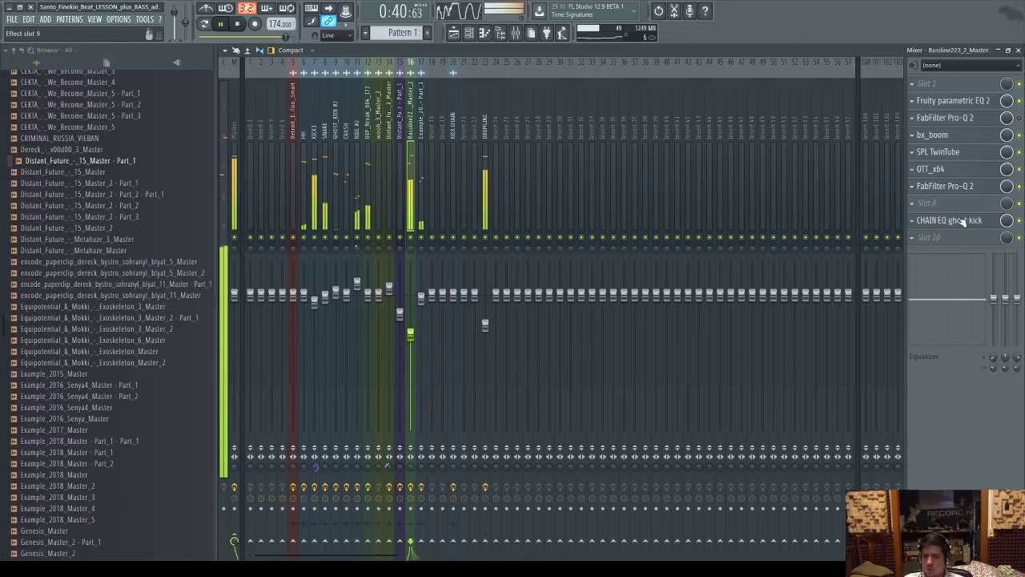
Solo mixer track 16 from bar 17 and add a bell cut of about -17 dB near 427 Hz in its slot 7 FabFilter Pro-Q 2.
{"action": "right_click", "coordinate": [411, 237]}
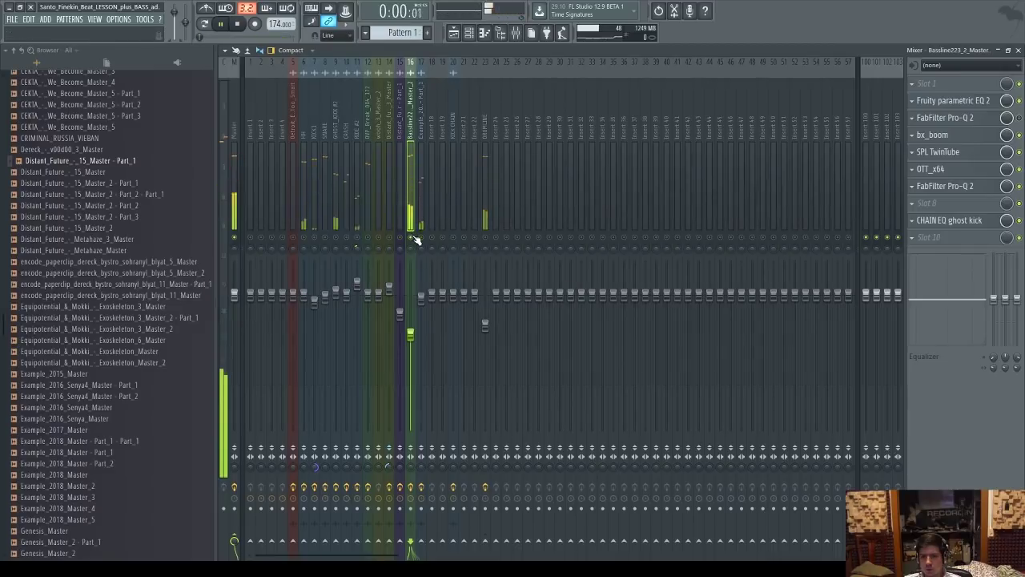
{"action": "left_click", "coordinate": [452, 38]}
{"action": "left_click", "coordinate": [453, 33]}
{"action": "left_click", "coordinate": [524, 73]}
{"action": "left_click", "coordinate": [516, 34]}
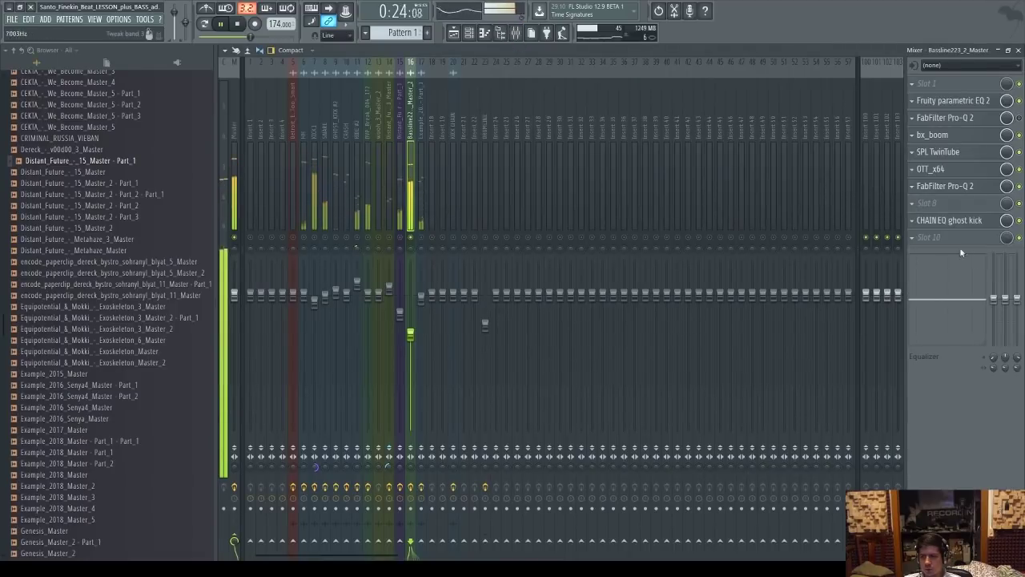
{"action": "left_click", "coordinate": [942, 189]}
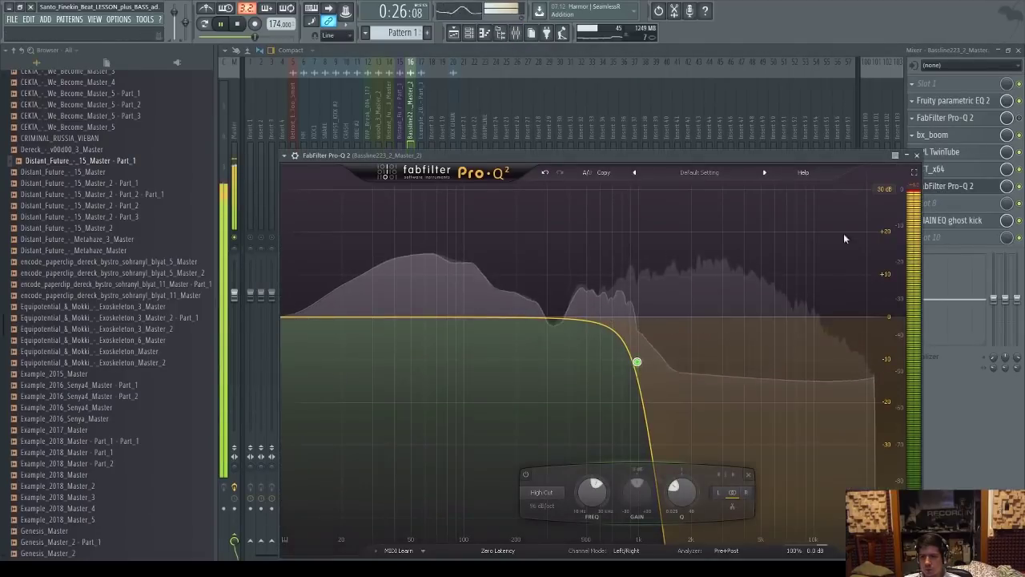
{"action": "left_click_drag", "start_coordinate": [580, 322], "coordinate": [573, 390]}
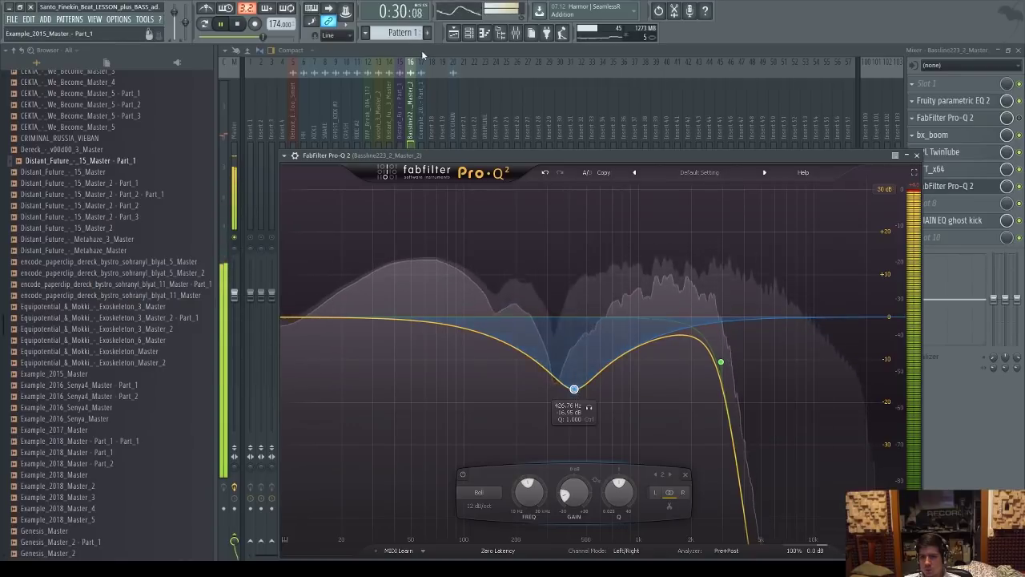
{"action": "left_click", "coordinate": [409, 112]}
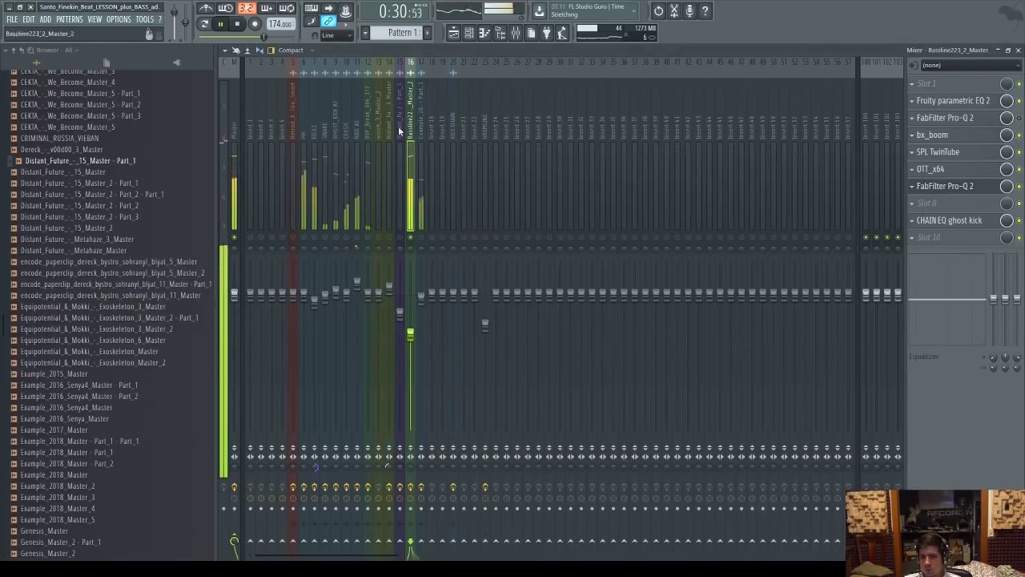
Cut the mid band of mixer track 17's built-in equalizer to about -14.8 dB and unsolo the track.
{"action": "left_click", "coordinate": [421, 225]}
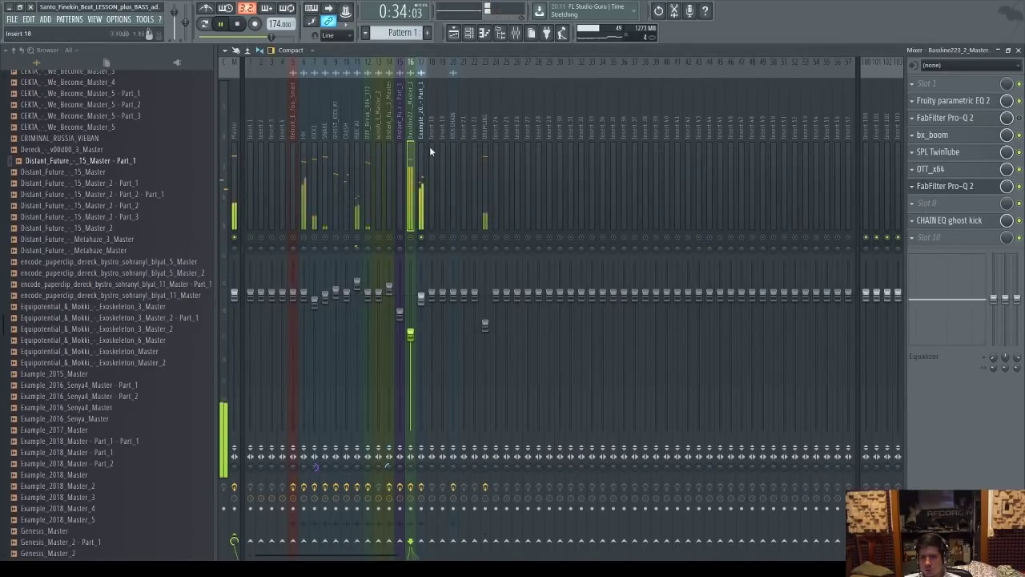
{"action": "left_click_drag", "start_coordinate": [1005, 299], "coordinate": [1006, 336]}
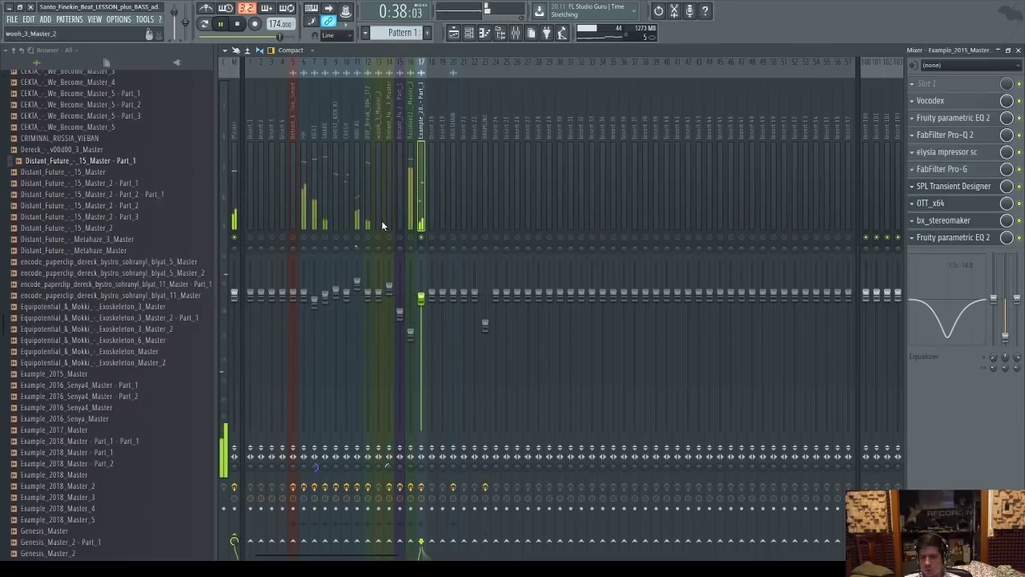
{"action": "right_click", "coordinate": [422, 238]}
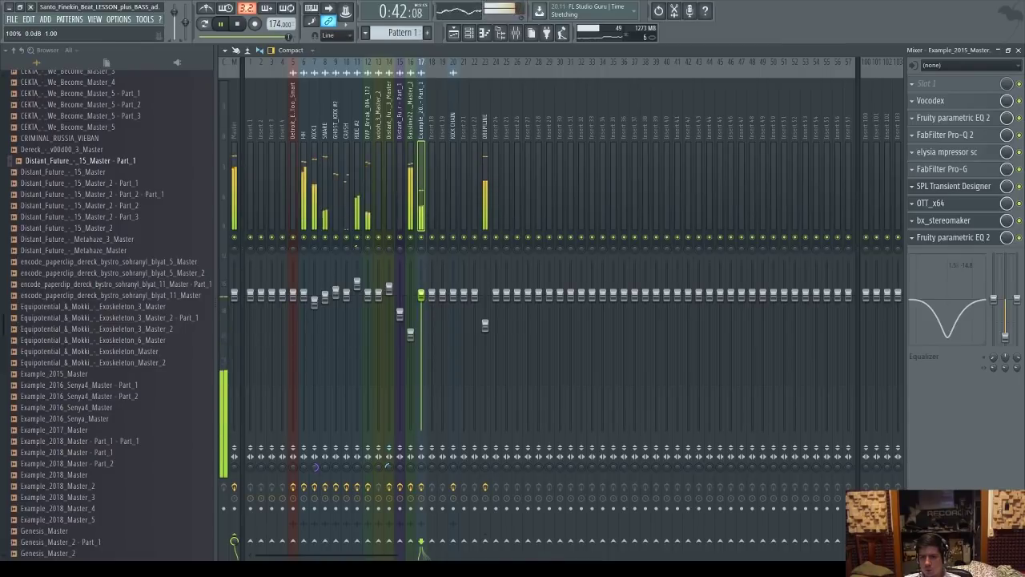
Place a Distant_Future_-_15_Master - Part_1 clip on Track 6 shortly after bar 9.
{"action": "left_click", "coordinate": [454, 35]}
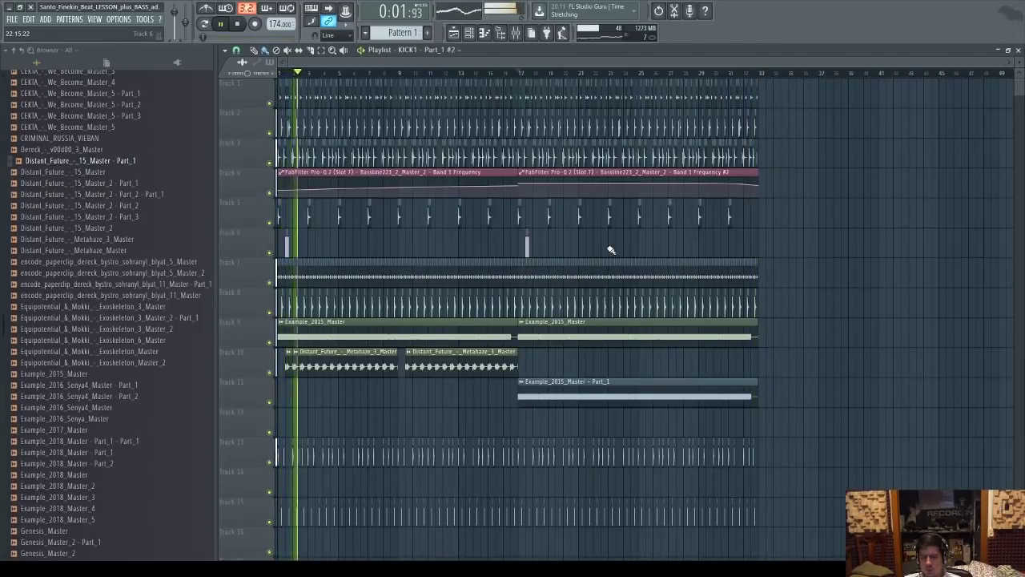
{"action": "left_click", "coordinate": [400, 246]}
{"action": "left_click_drag", "start_coordinate": [403, 254], "coordinate": [410, 254]}
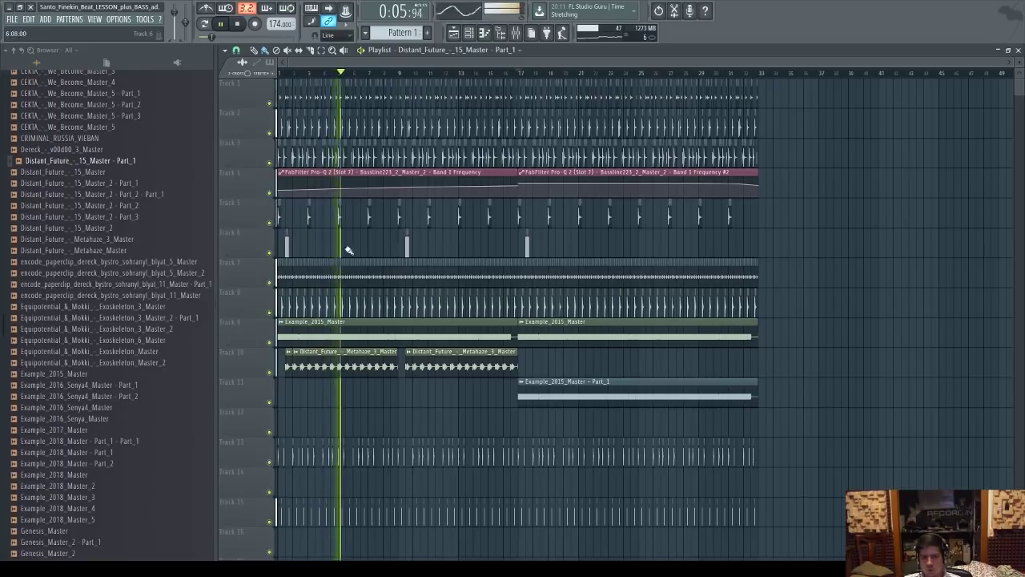
Stop playback to audition the Distant_Future_-_15 samples in the browser, and resume playing the arrangement from bar 17.
{"action": "key", "text": "space"}
{"action": "left_click", "coordinate": [60, 230]}
{"action": "scroll", "coordinate": [60, 230], "scroll_direction": "up", "scroll_amount": 2}
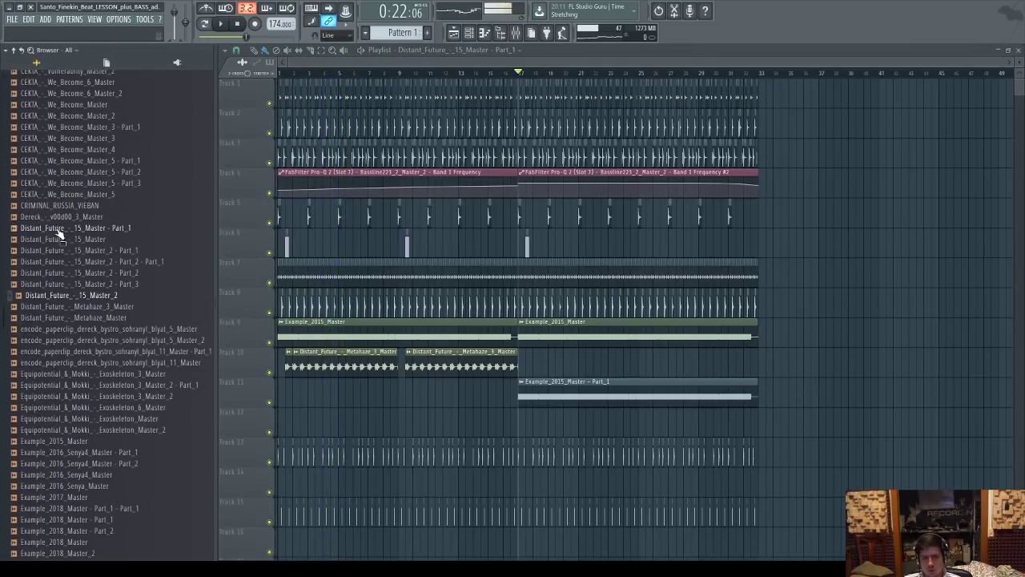
{"action": "left_click", "coordinate": [59, 239]}
{"action": "left_click", "coordinate": [70, 284]}
{"action": "left_click", "coordinate": [72, 296]}
{"action": "key", "text": "space"}
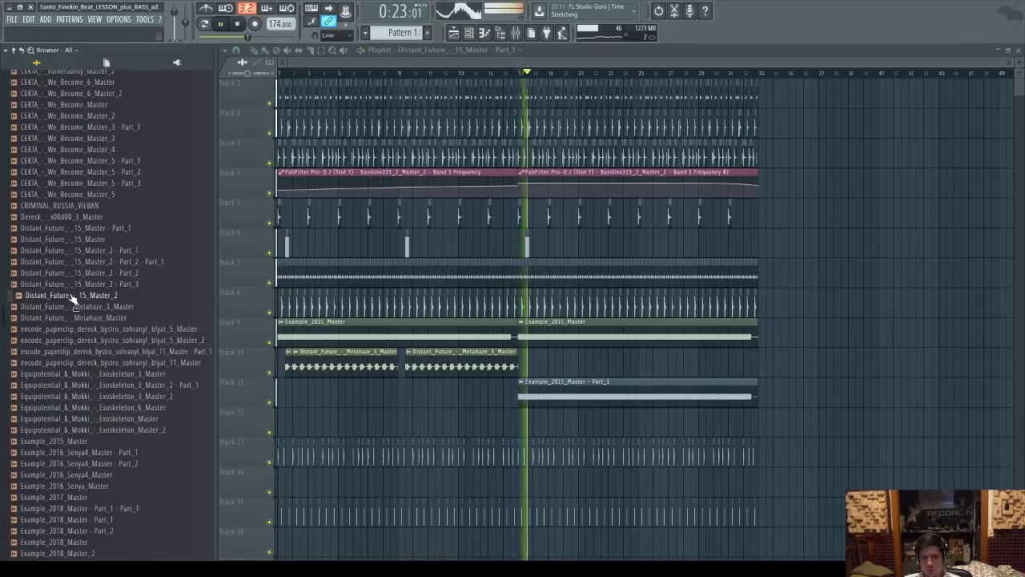
Stop playback and place a short Distant_Future_-_15_Master_2 clip on Track 6 shortly after bar 19.
{"action": "left_click_drag", "start_coordinate": [72, 296], "coordinate": [552, 250]}
{"action": "key", "text": "space"}
{"action": "scroll", "coordinate": [551, 241], "scroll_direction": "up", "scroll_amount": 4, "text": "ctrl"}
{"action": "right_click", "coordinate": [553, 246]}
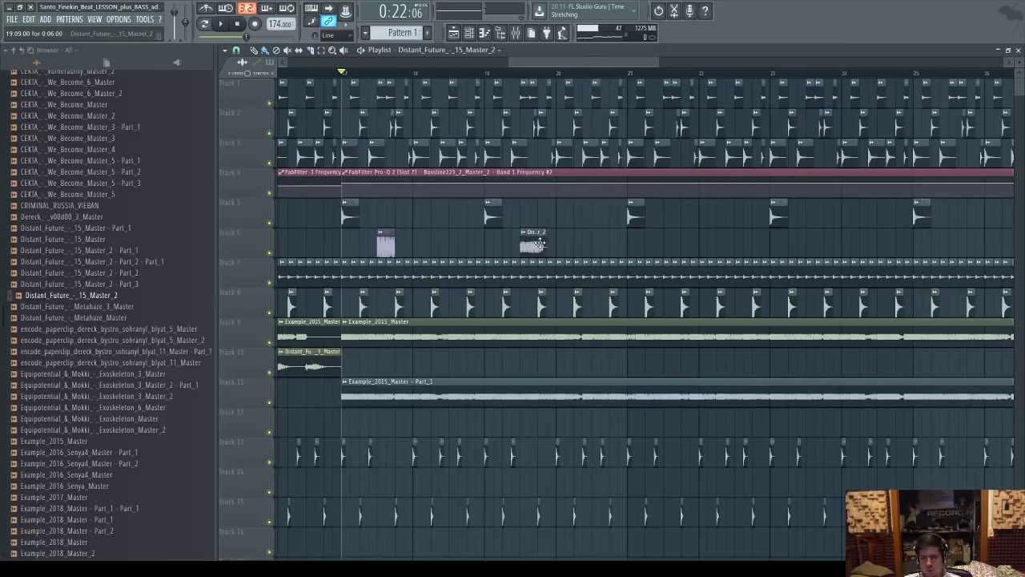
{"action": "left_click", "coordinate": [524, 233]}
{"action": "left_click", "coordinate": [564, 217]}
Compare the channel settings of the Part_1 clip after bar 17 with those of the Distant_Future_-_15_Master_2 clip.
{"action": "double_click", "coordinate": [390, 245]}
{"action": "key", "text": "Escape"}
{"action": "double_click", "coordinate": [529, 244]}
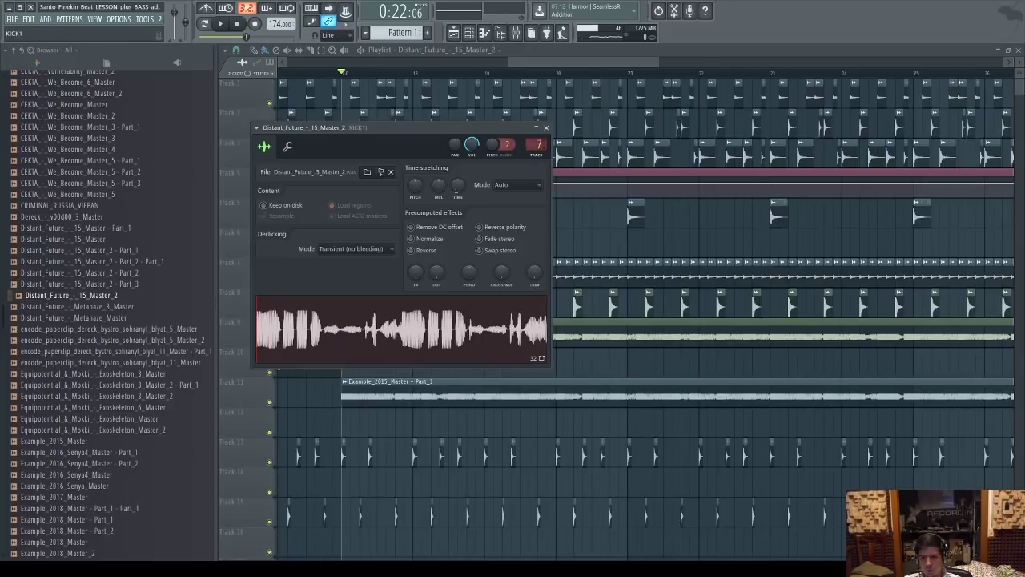
{"action": "key", "text": "Escape"}
Play the section after bar 18 and place another Distant_Future_-_15_Master - Part_1 clip on Track 6 near bar 25.
{"action": "left_click", "coordinate": [453, 74]}
{"action": "key", "text": "space"}
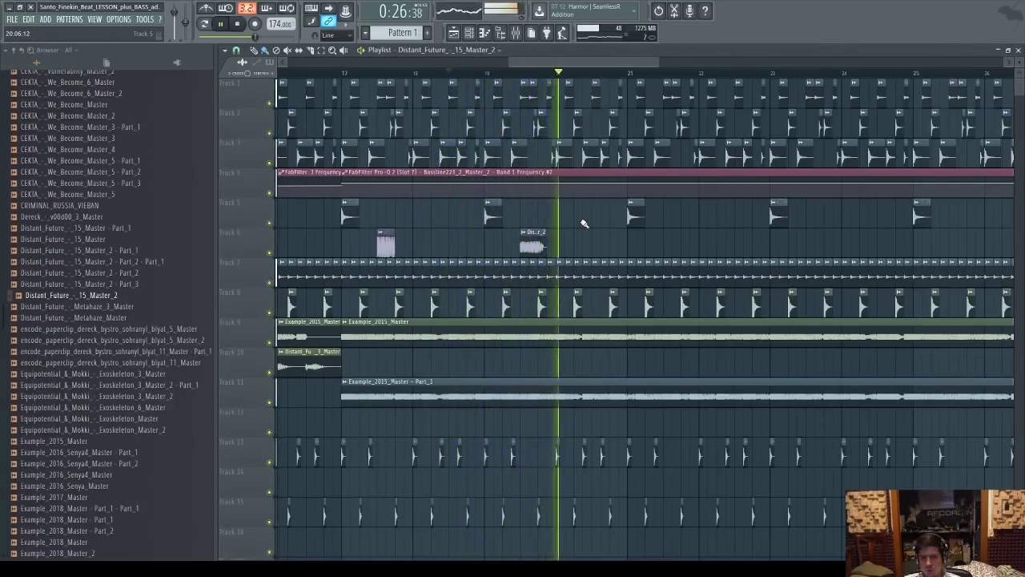
{"action": "scroll", "coordinate": [585, 224], "scroll_direction": "down", "scroll_amount": 3}
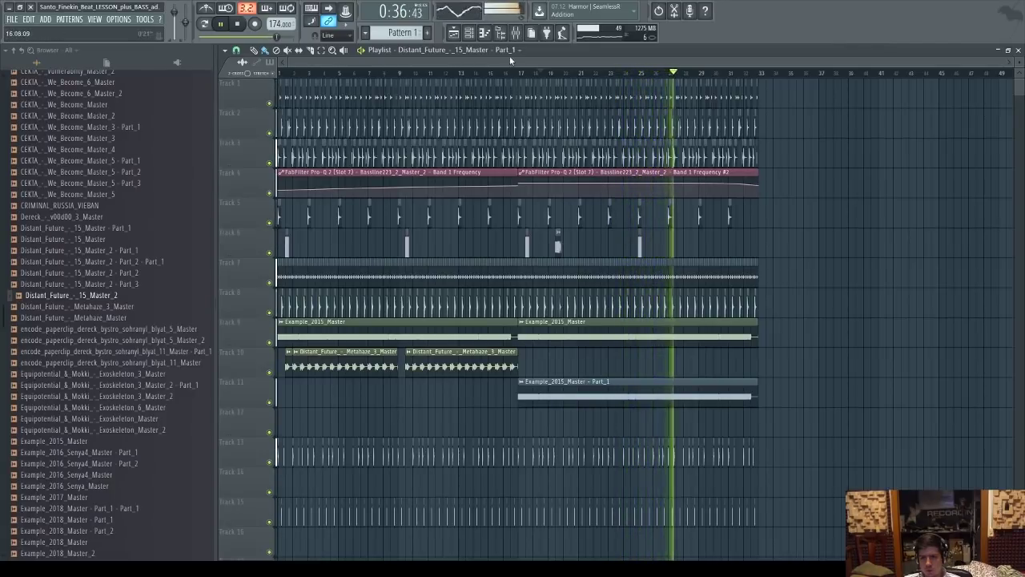
Adjust the DRUMLINE mixer track's elysia museq master to 5.6 dB bottom gain and 3.4 dB middle gain.
{"action": "left_click", "coordinate": [517, 33]}
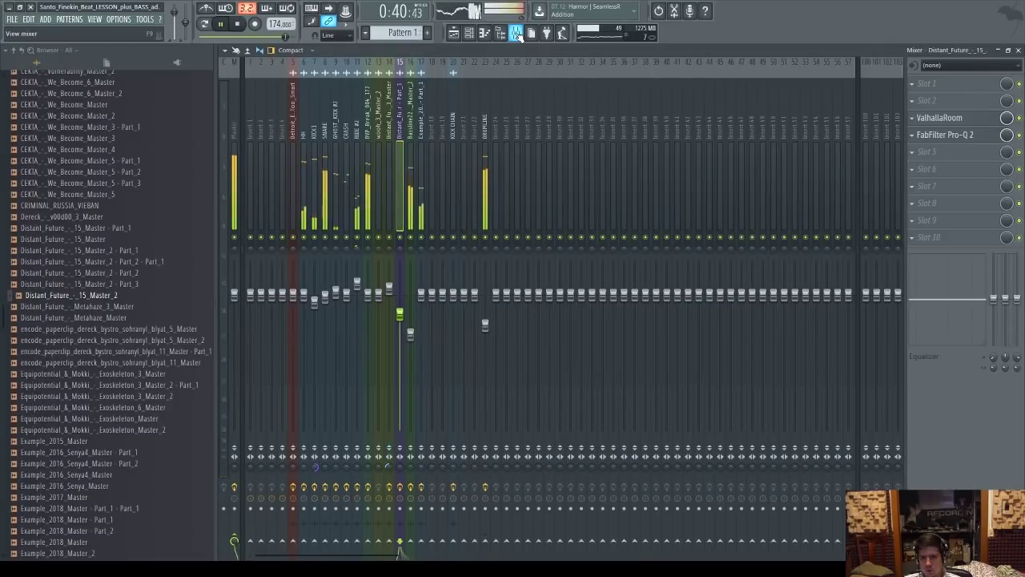
{"action": "left_click", "coordinate": [487, 120]}
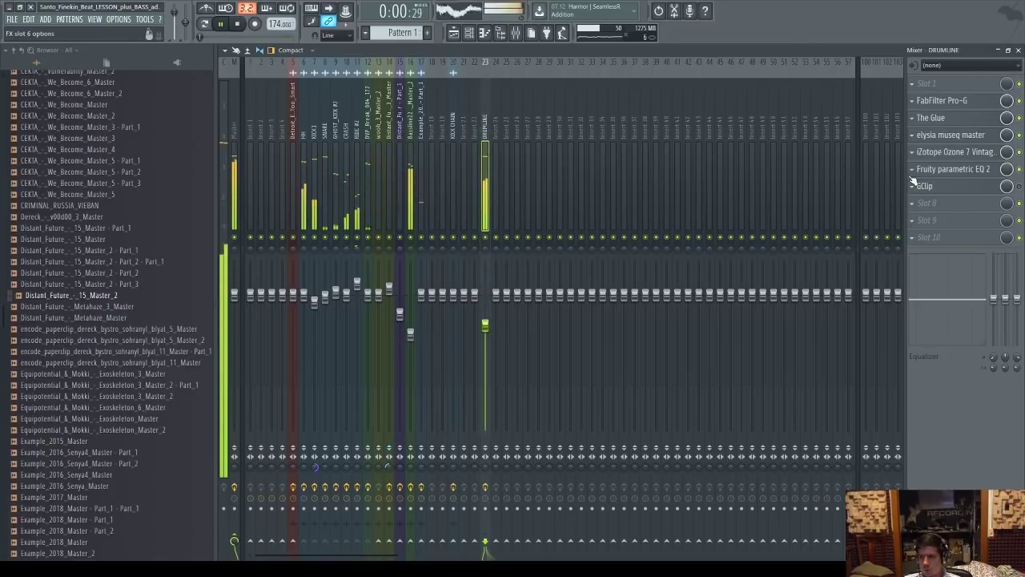
{"action": "left_click", "coordinate": [952, 135]}
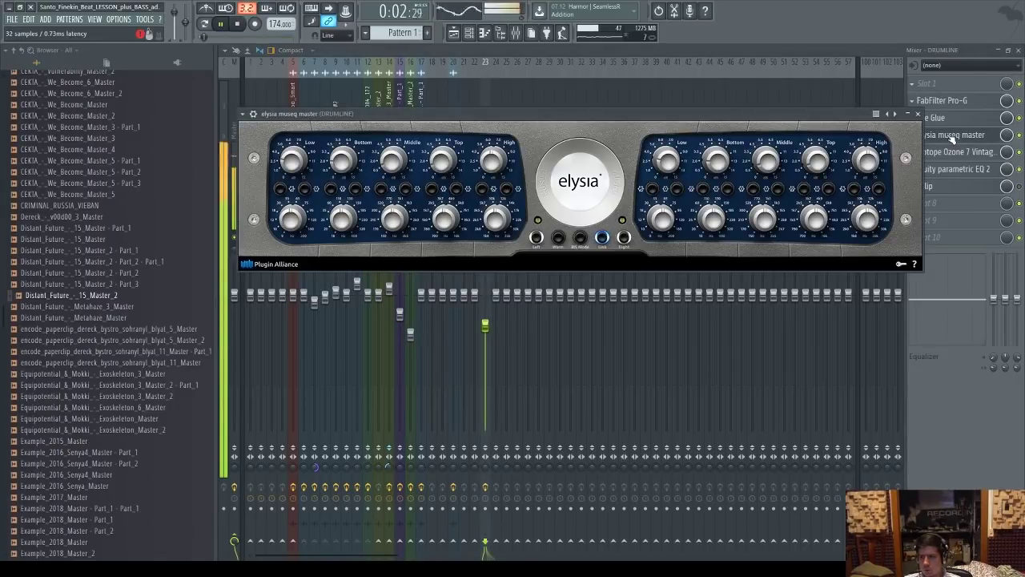
{"action": "scroll", "coordinate": [336, 164], "scroll_direction": "down", "scroll_amount": 4}
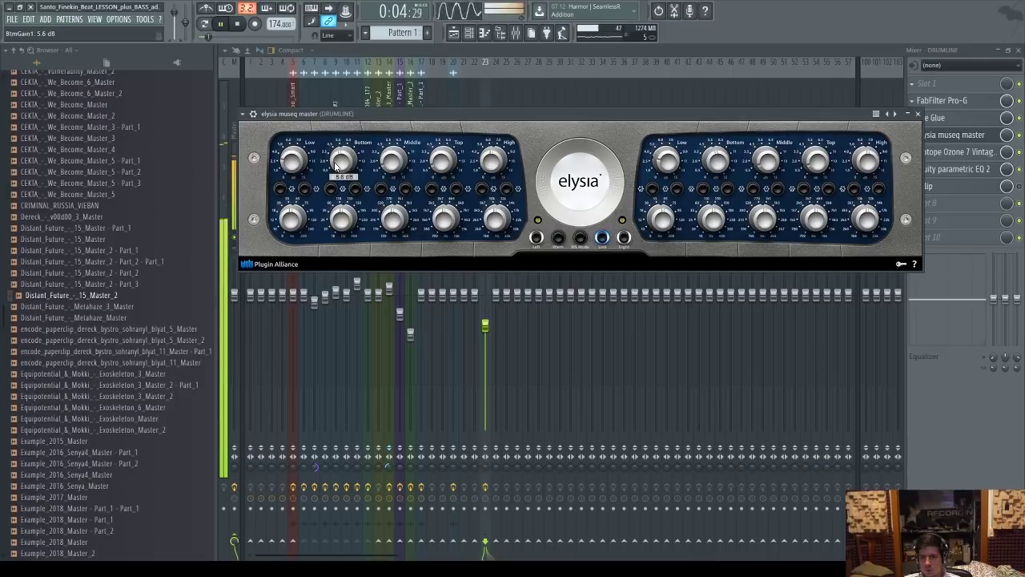
{"action": "mouse_move", "coordinate": [391, 162]}
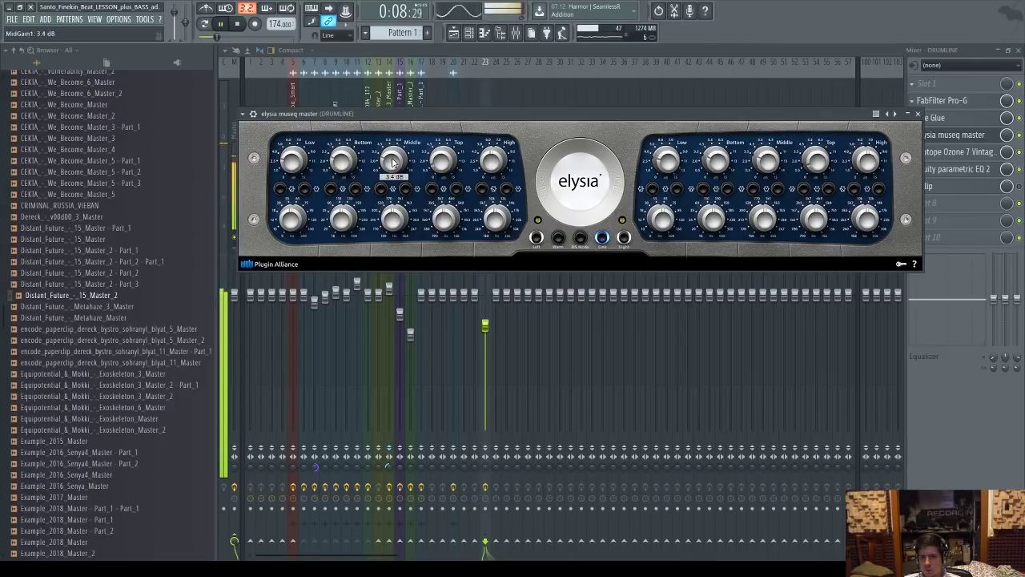
{"action": "key", "text": "Escape"}
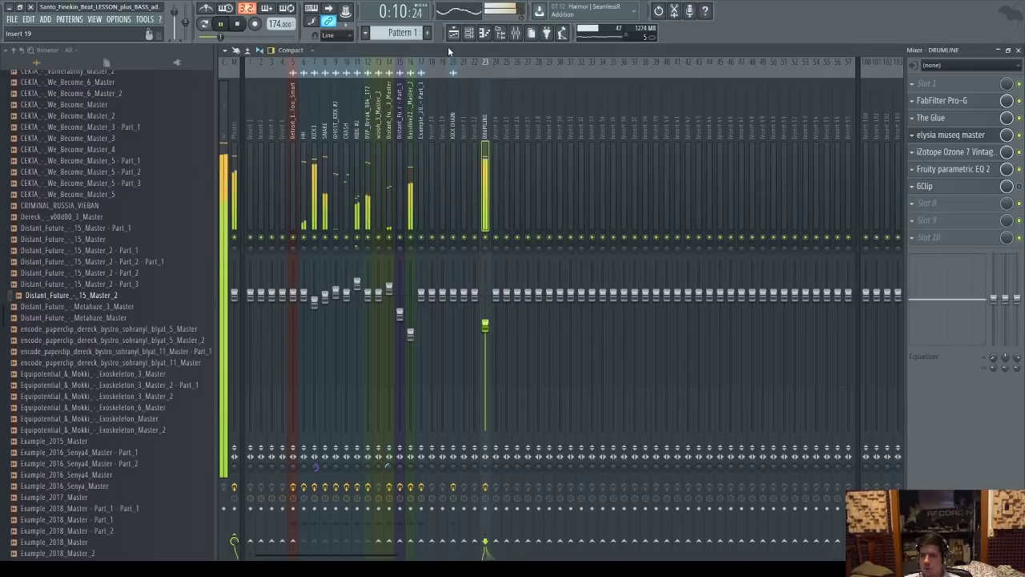
Add The Glue in DRUMLINE slot 8, with peak clipping on, the makeup gain adjusted and the threshold at -7.2 dB.
{"action": "left_click", "coordinate": [916, 204]}
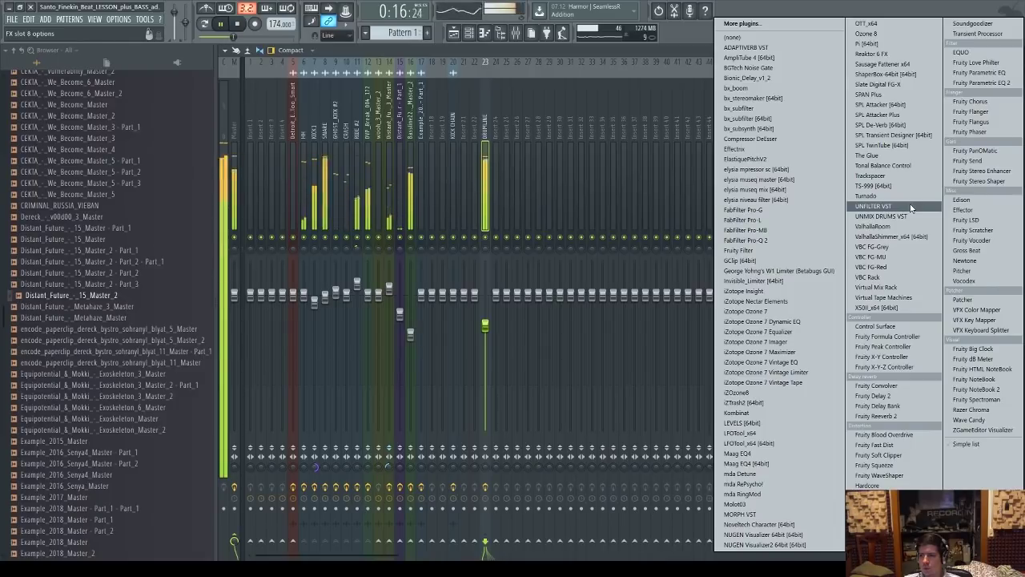
{"action": "left_click", "coordinate": [867, 155]}
{"action": "left_click_drag", "start_coordinate": [394, 274], "coordinate": [404, 243]}
{"action": "left_click", "coordinate": [394, 368]}
{"action": "mouse_move", "coordinate": [394, 274]}
{"action": "left_mouse_down"}
{"action": "mouse_move", "coordinate": [397, 295]}
{"action": "mouse_move", "coordinate": [397, 283]}
{"action": "left_mouse_up"}
{"action": "left_click_drag", "start_coordinate": [317, 274], "coordinate": [319, 248]}
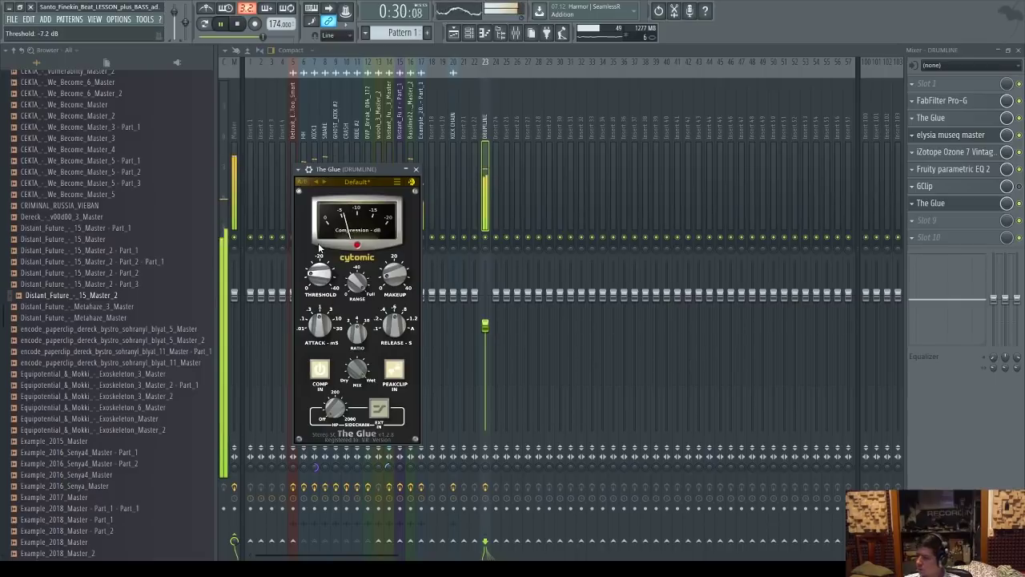
Raise the DRUMLINE mixer fader in small stages to slightly above -3.1 dB.
{"action": "left_click_drag", "start_coordinate": [494, 325], "coordinate": [484, 315]}
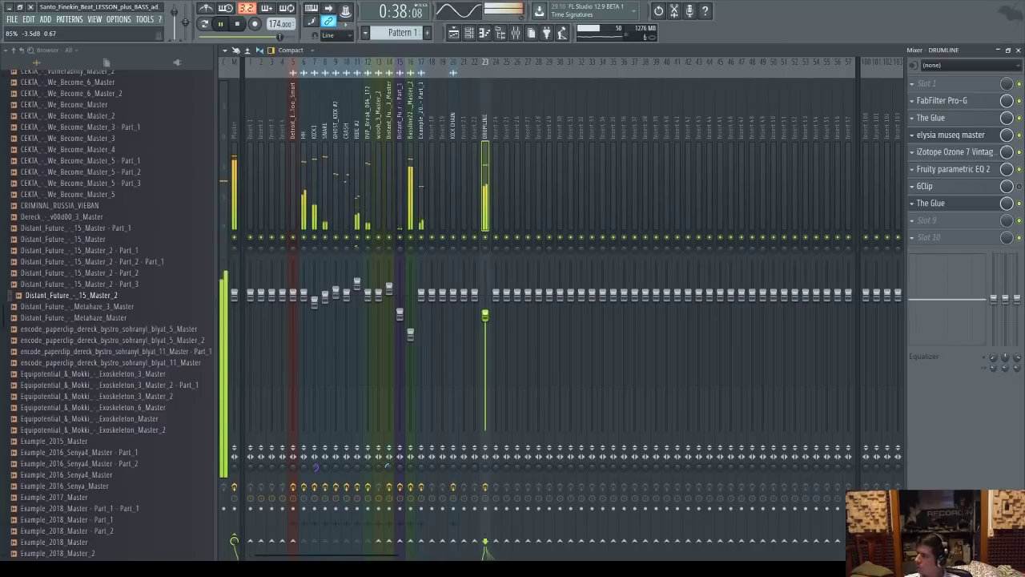
{"action": "left_click_drag", "start_coordinate": [485, 315], "coordinate": [485, 312]}
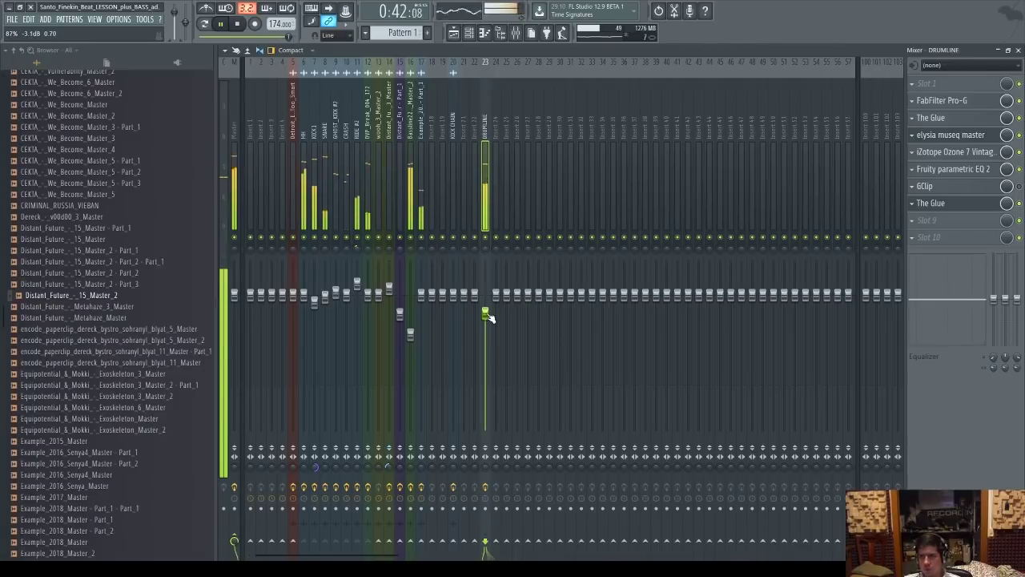
{"action": "left_click_drag", "start_coordinate": [485, 312], "coordinate": [485, 305]}
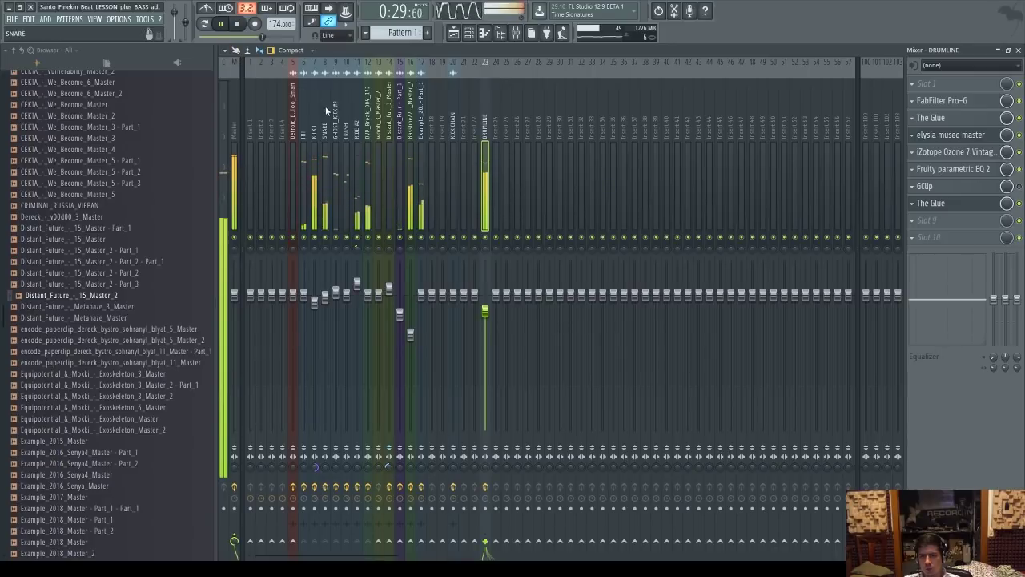
Add bx_stereomaker in slot 8 of mixer track 16 (Bassline223_2_Master_2) and adjust its mono frequency and stereo expansion.
{"action": "left_click", "coordinate": [415, 193]}
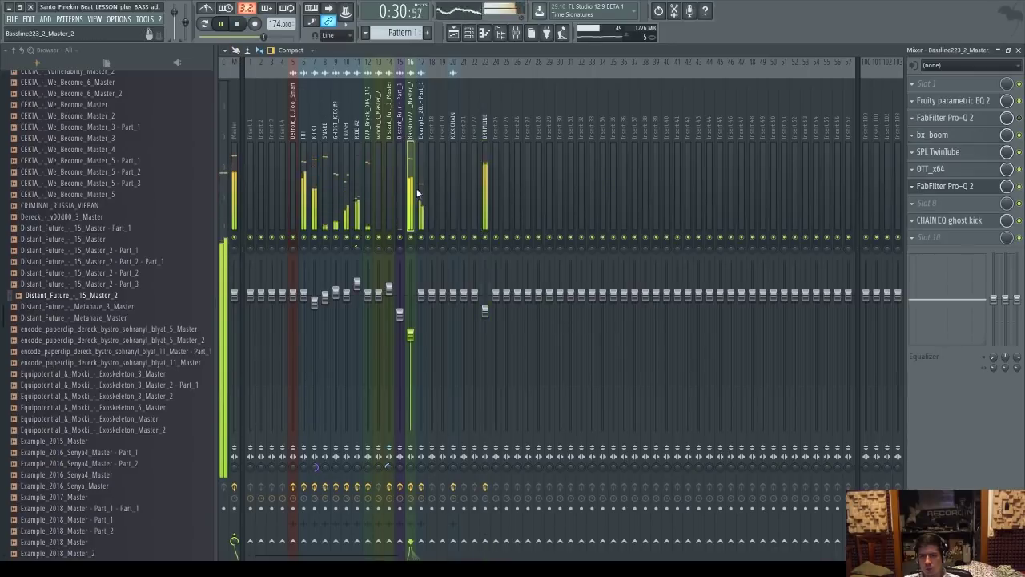
{"action": "left_click", "coordinate": [915, 207]}
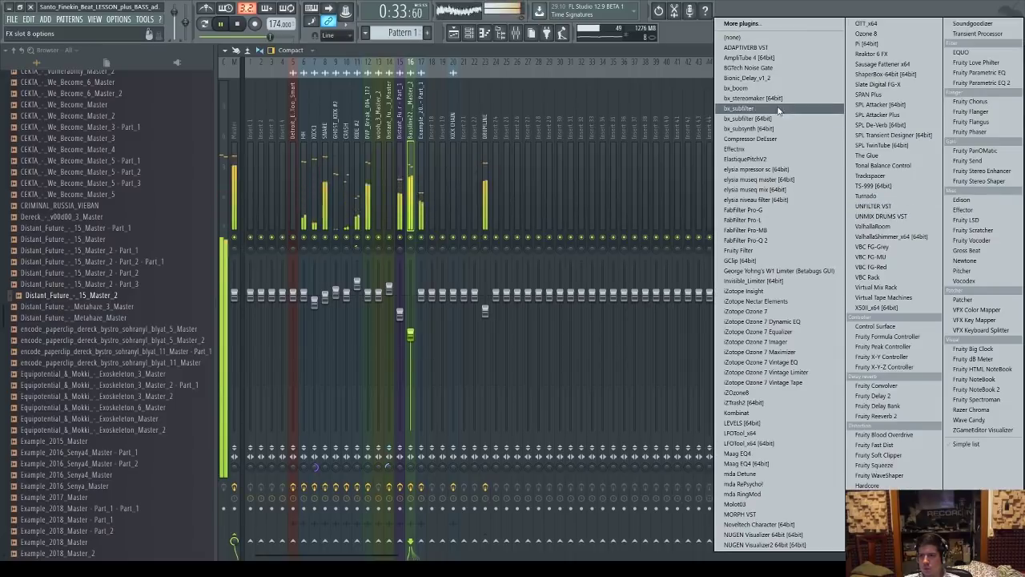
{"action": "left_click", "coordinate": [753, 101]}
{"action": "left_click_drag", "start_coordinate": [517, 216], "coordinate": [519, 186]}
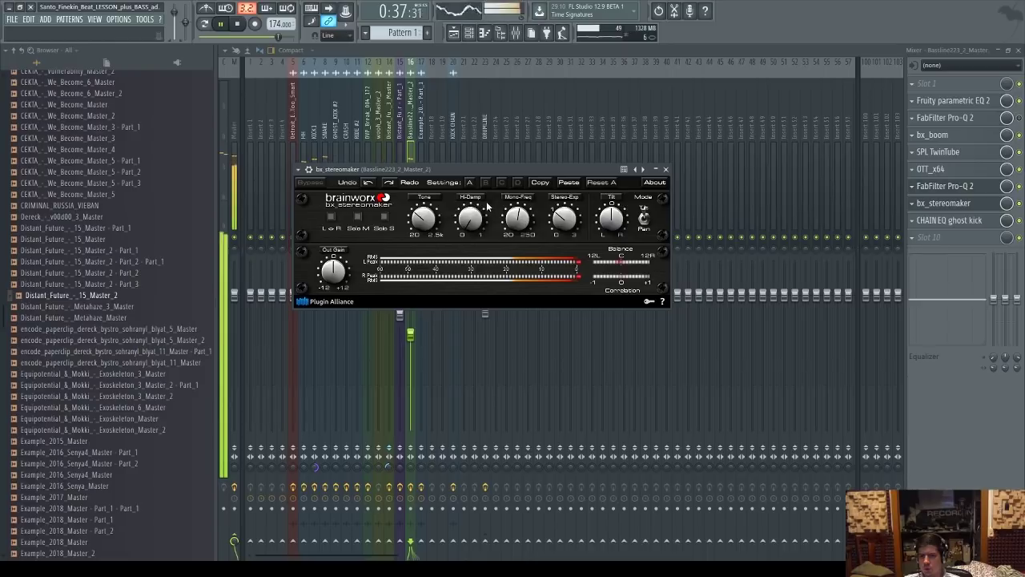
{"action": "left_click_drag", "start_coordinate": [564, 218], "coordinate": [563, 215]}
{"action": "left_click", "coordinate": [412, 130]}
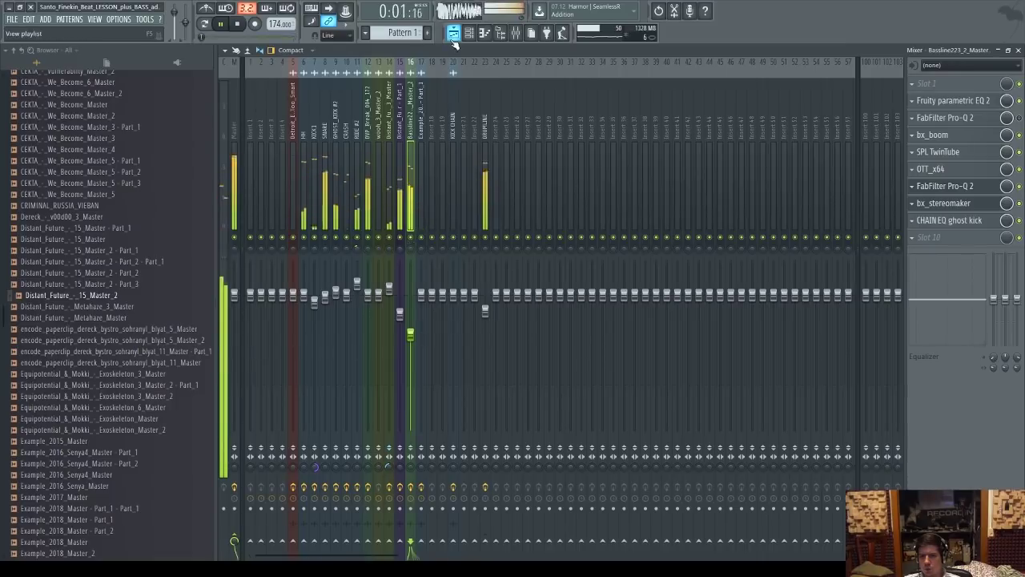
Replay the arrangement from bar 17 and add elysia museq master in Master slot 2, boosting its bottom band and setting high gain to about 4.3 dB.
{"action": "key", "text": "F5"}
{"action": "left_click", "coordinate": [523, 73]}
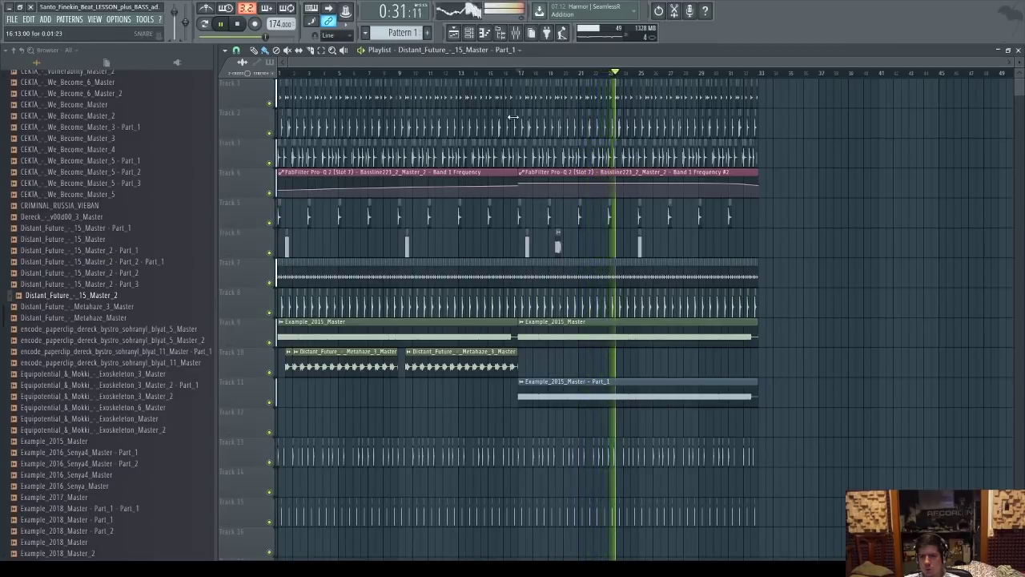
{"action": "key", "text": "F9"}
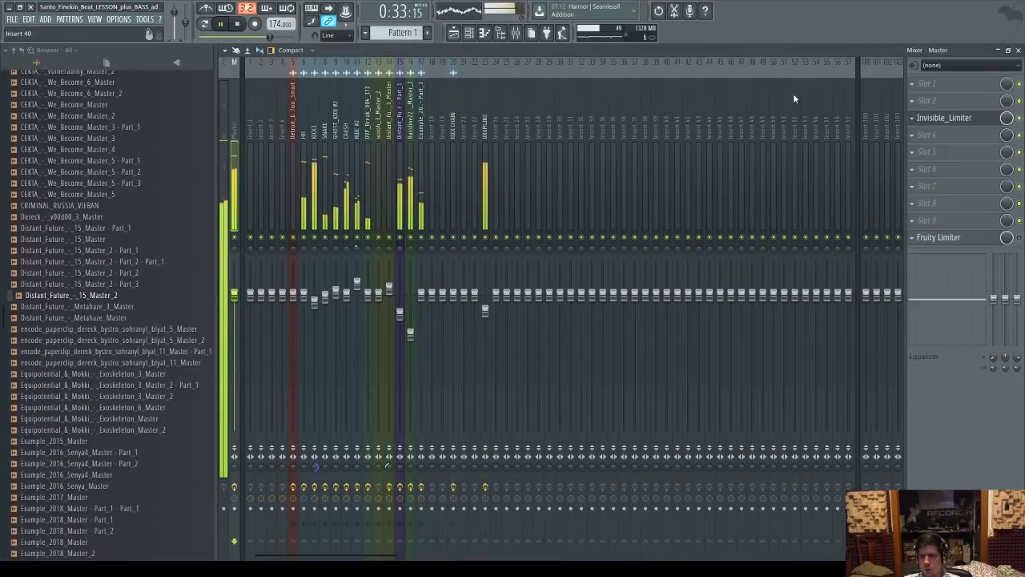
{"action": "left_click", "coordinate": [912, 101]}
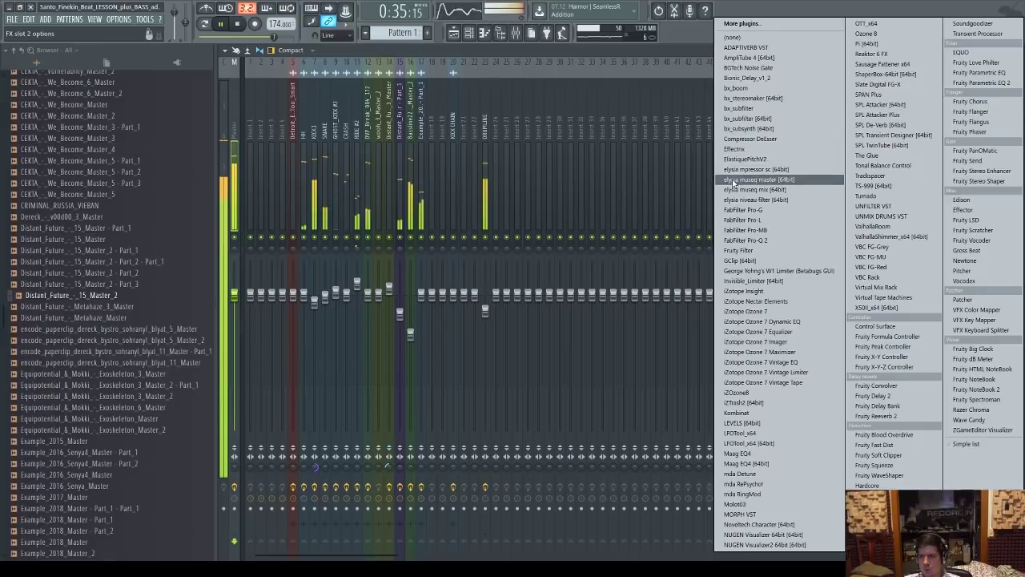
{"action": "left_click", "coordinate": [757, 180]}
{"action": "left_click_drag", "start_coordinate": [357, 193], "coordinate": [358, 198]}
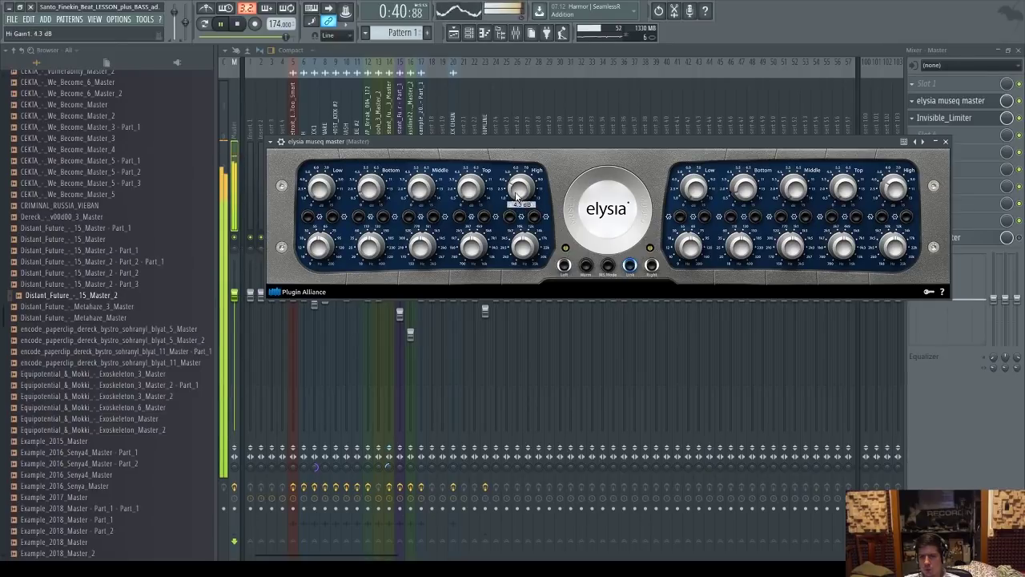
{"action": "scroll", "coordinate": [481, 195], "scroll_direction": "down", "scroll_amount": 5}
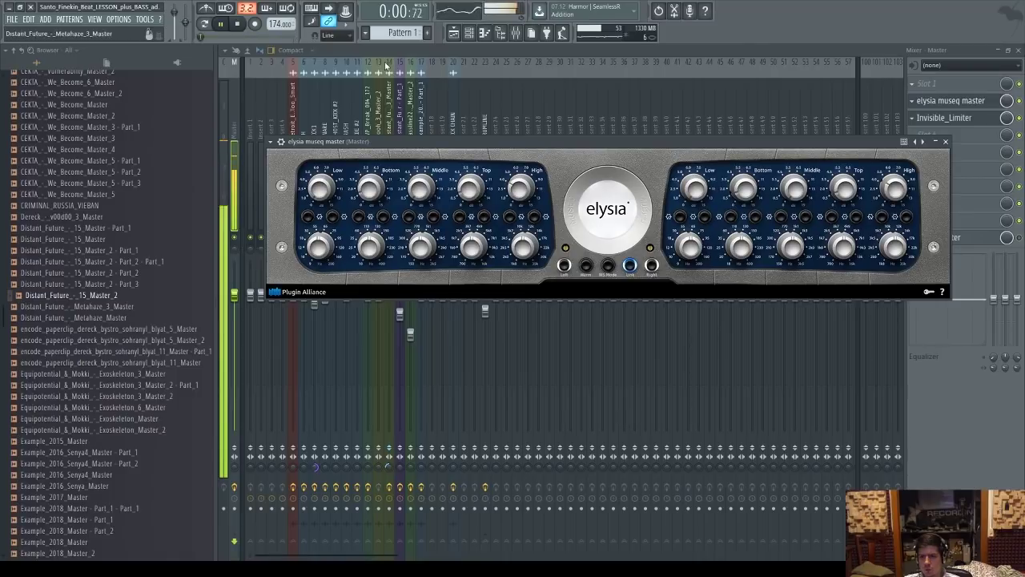
Close the Master equalizer, stop playback and save the project.
{"action": "left_click", "coordinate": [378, 50]}
{"action": "key", "text": "ctrl+s"}
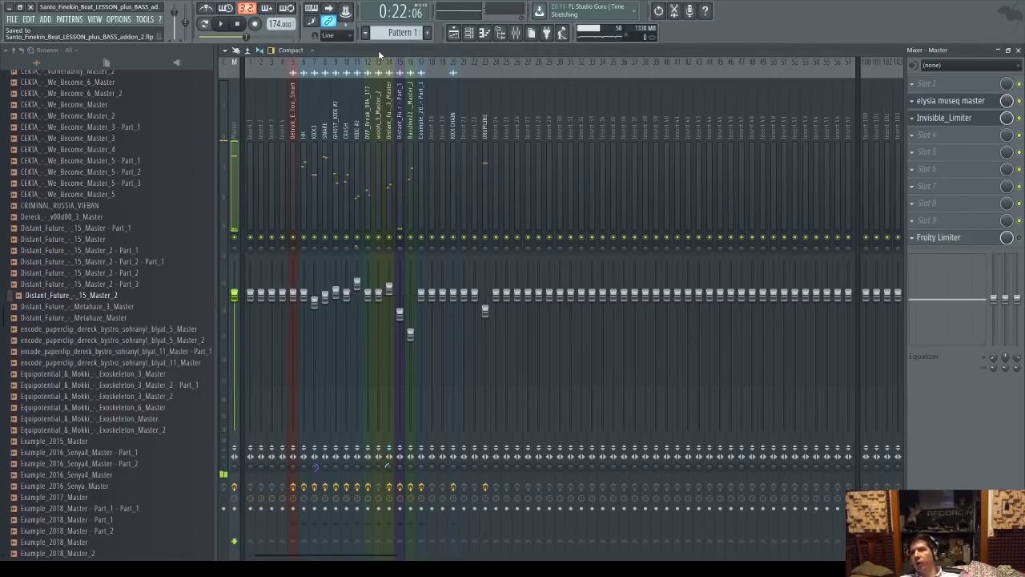